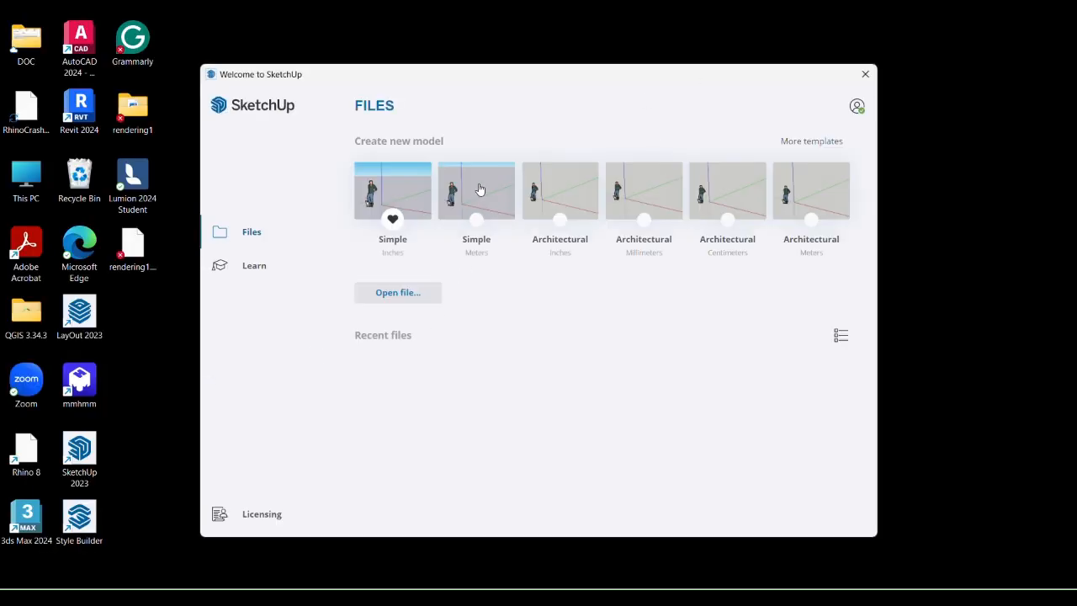
- Set up a new Simple model in meters without the default human figure, viewed from the top
left_click(479, 189)
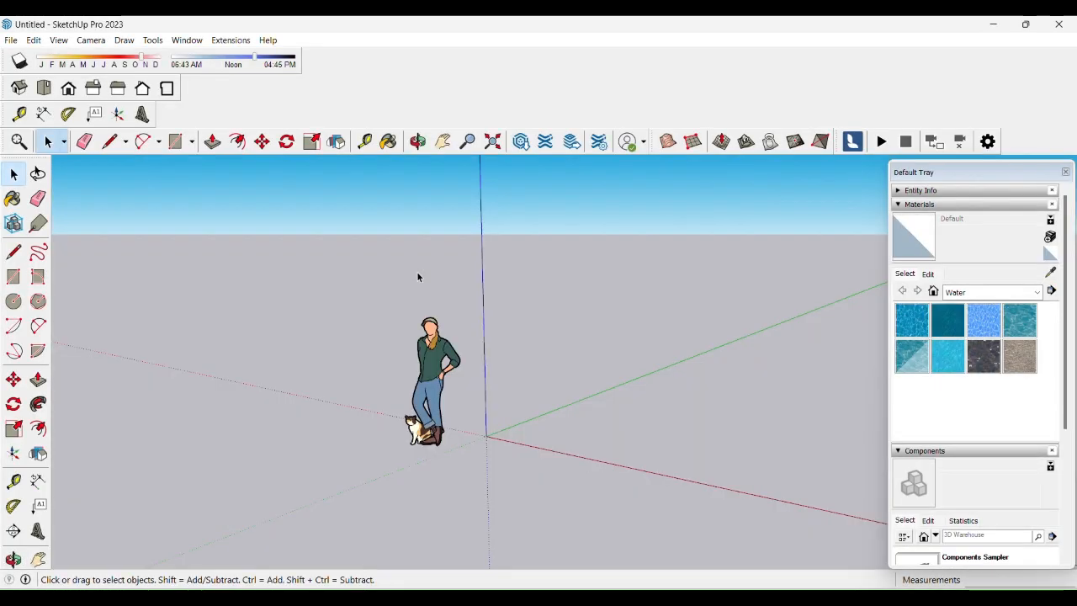
left_click_drag(488, 385, 420, 481)
key("Delete")
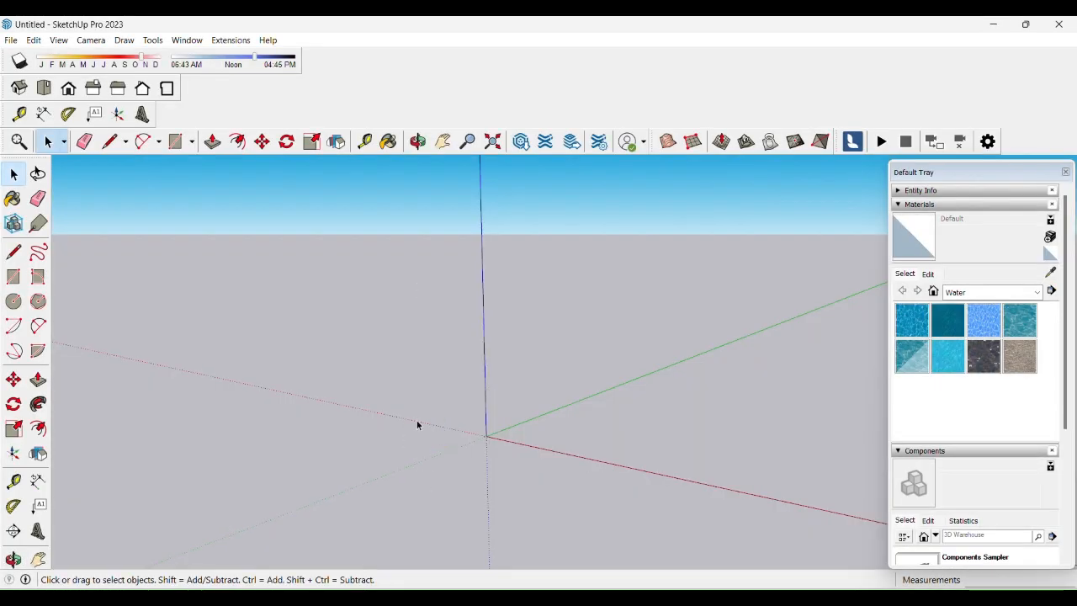
left_click(44, 88)
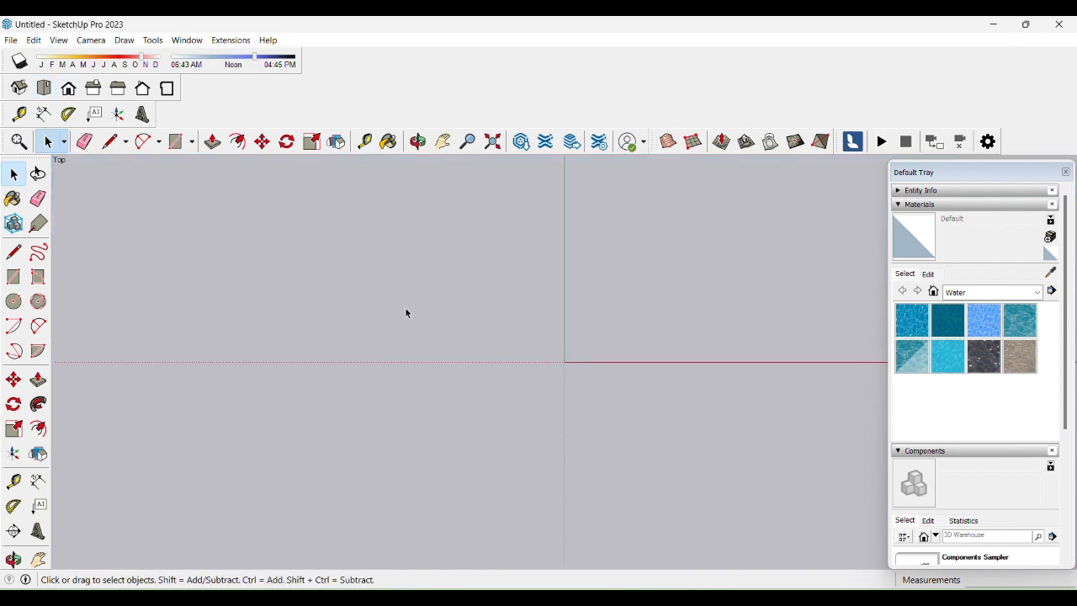
scroll(603, 290, "up", 2)
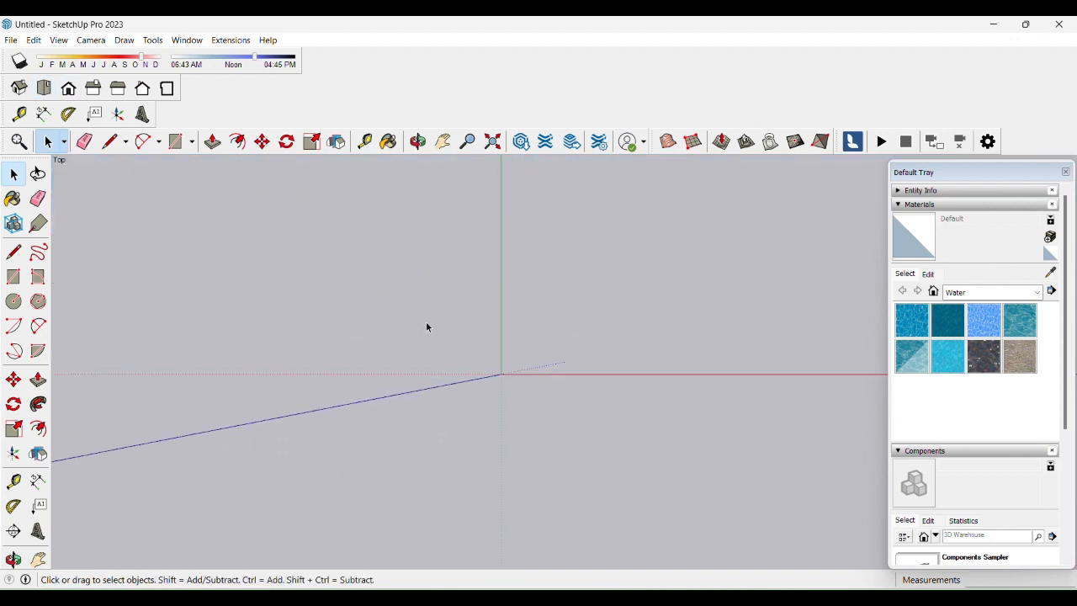
left_click(84, 141)
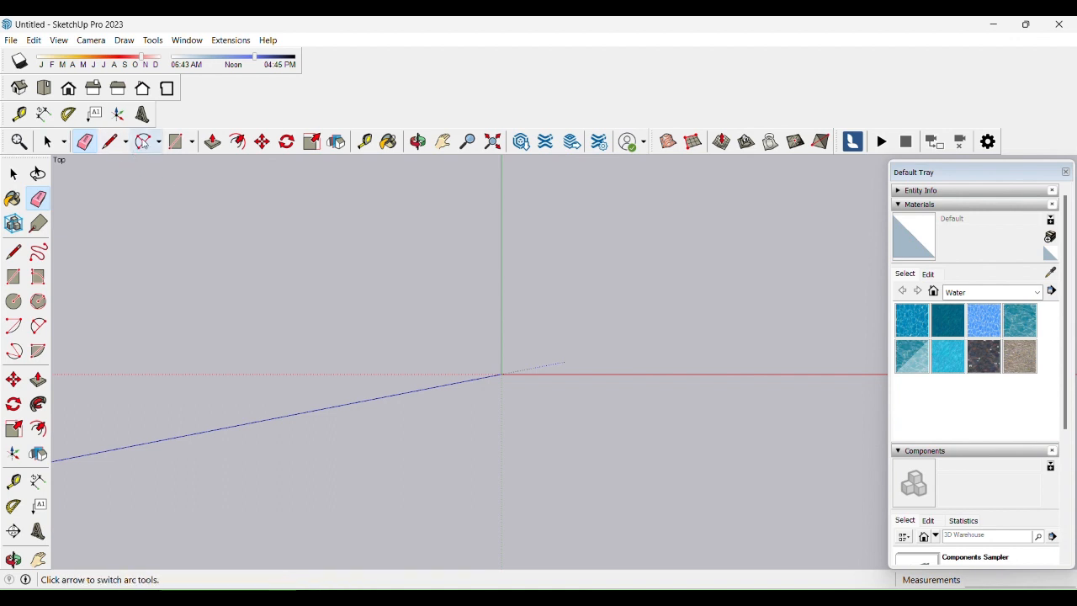
left_click(160, 144)
left_click(191, 143)
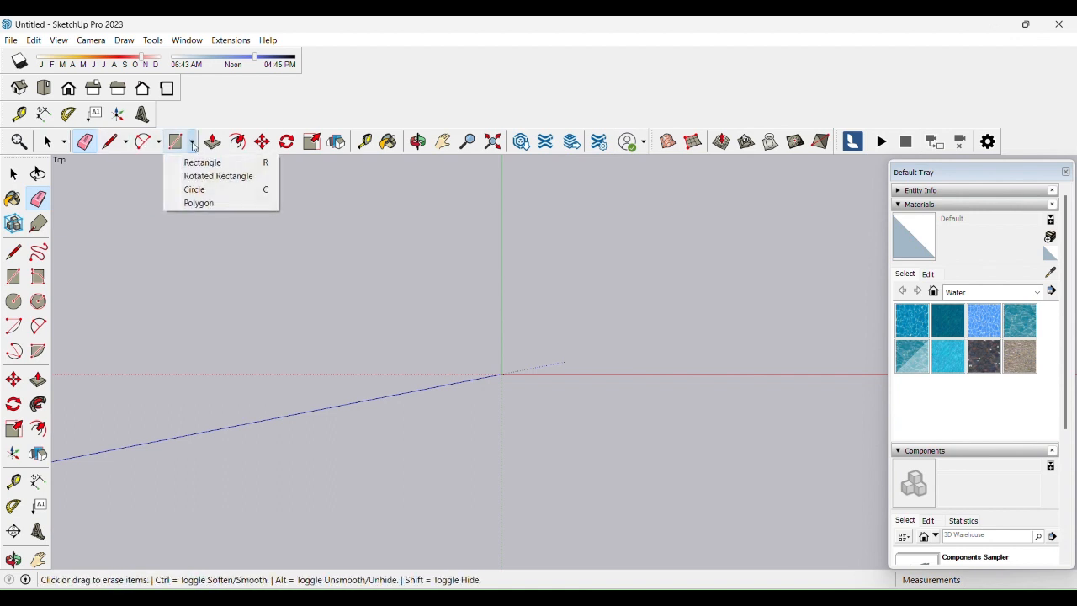
left_click(212, 142)
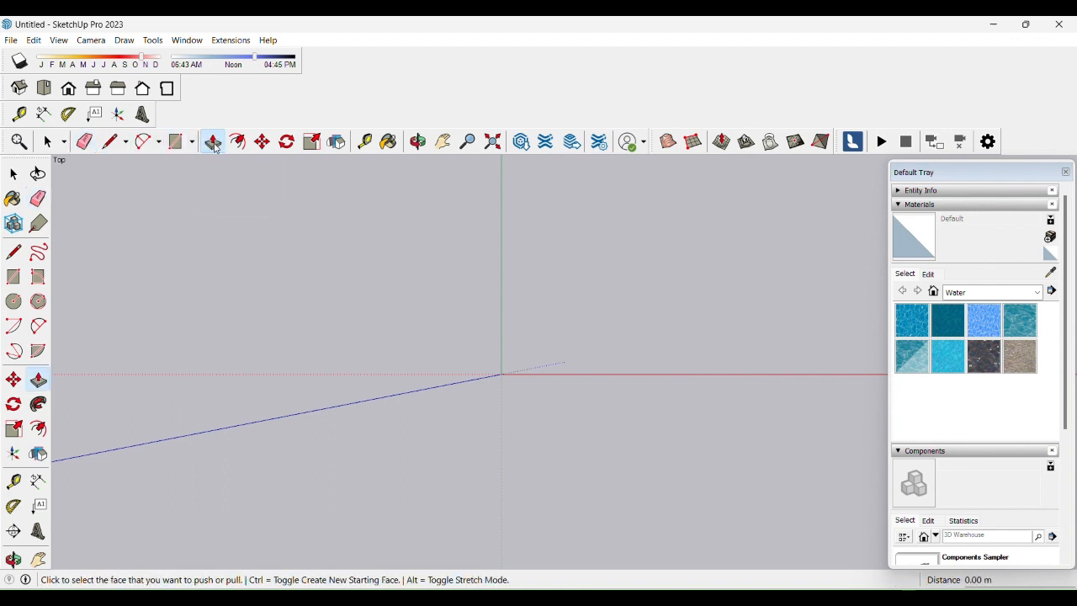
- Draw a 3 m by 30 m rectangle with its corner at the origin, its long side running along the green axis
key("r")
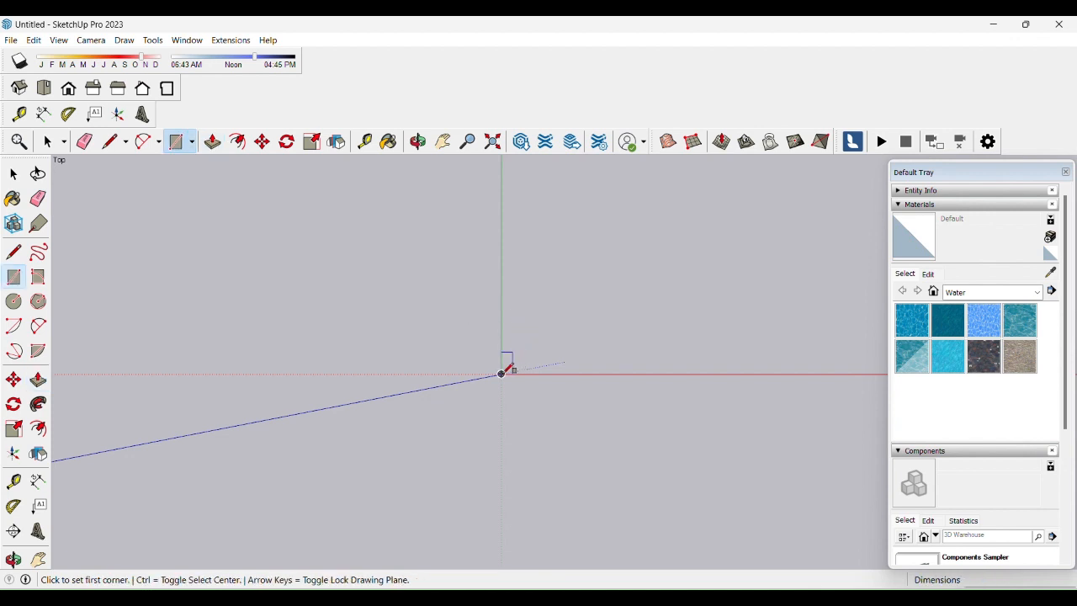
left_click(500, 374)
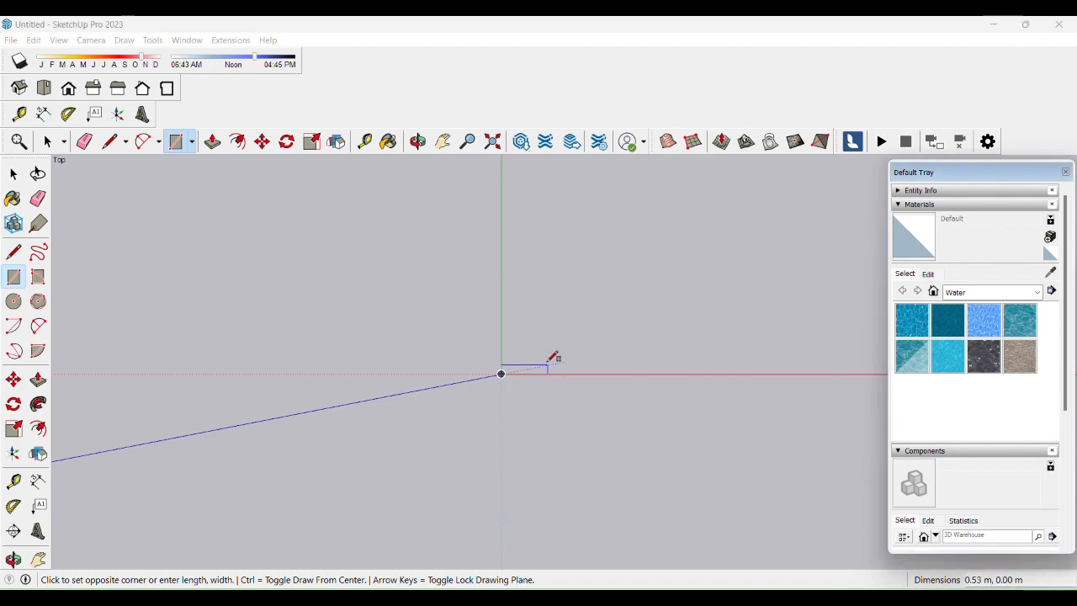
scroll(517, 294, "up", 1)
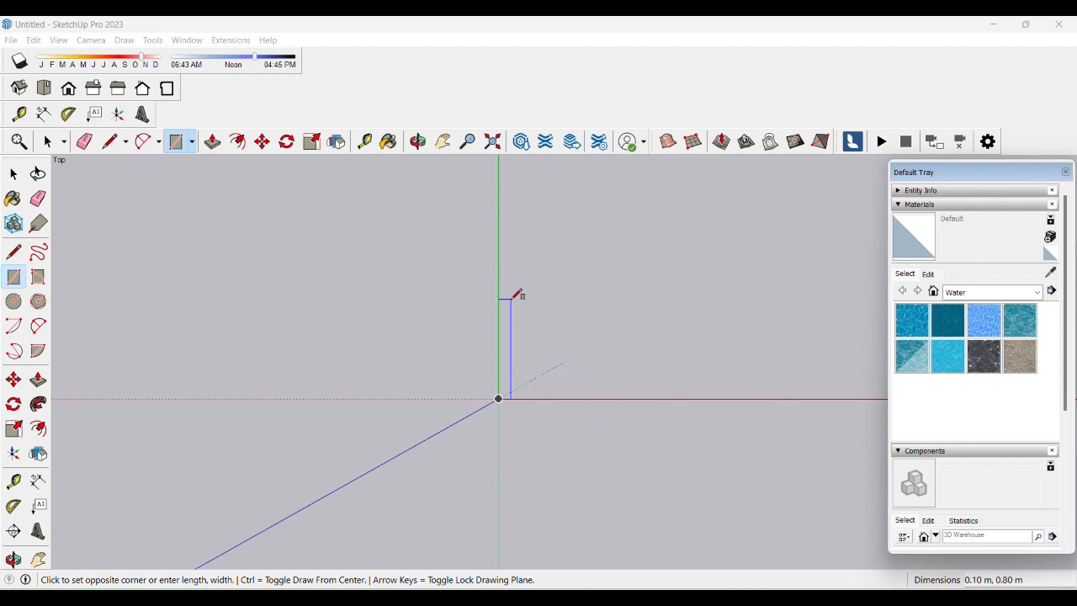
scroll(524, 353, "up", 3)
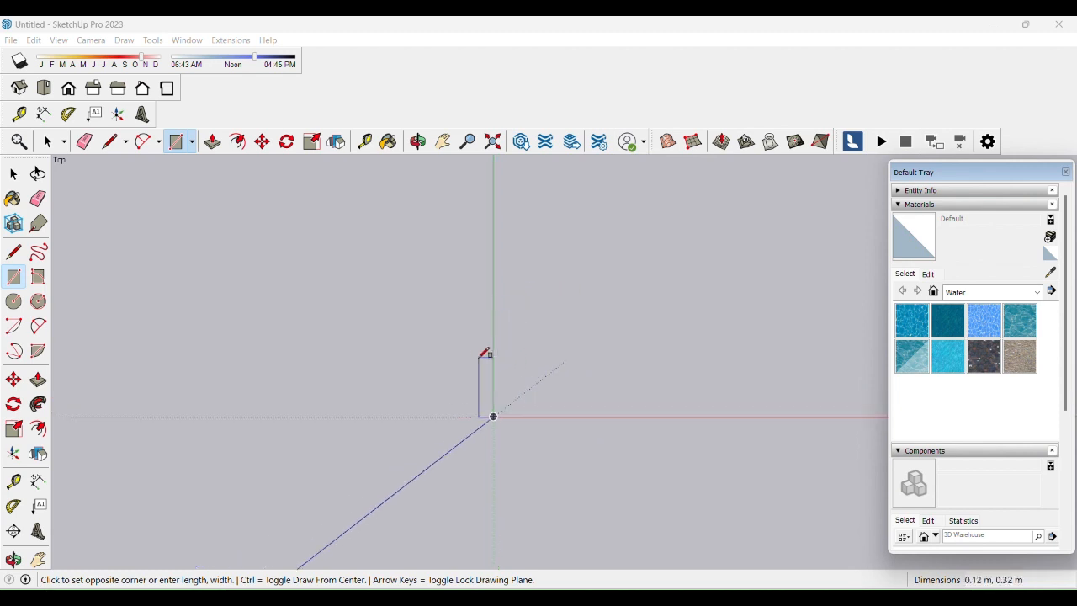
scroll(508, 418, "up", 5)
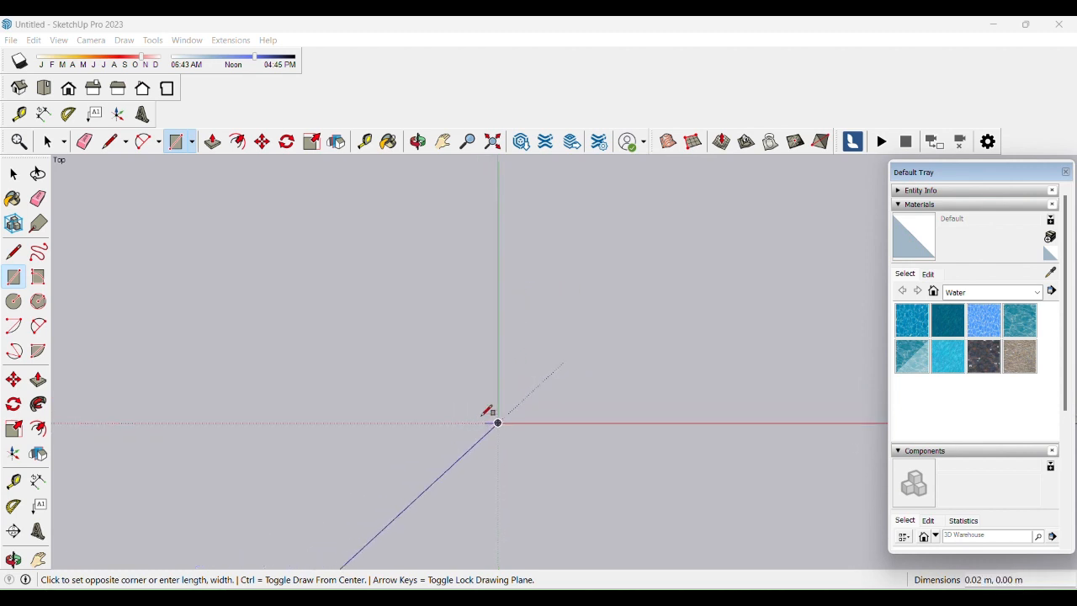
scroll(481, 425, "up", 3)
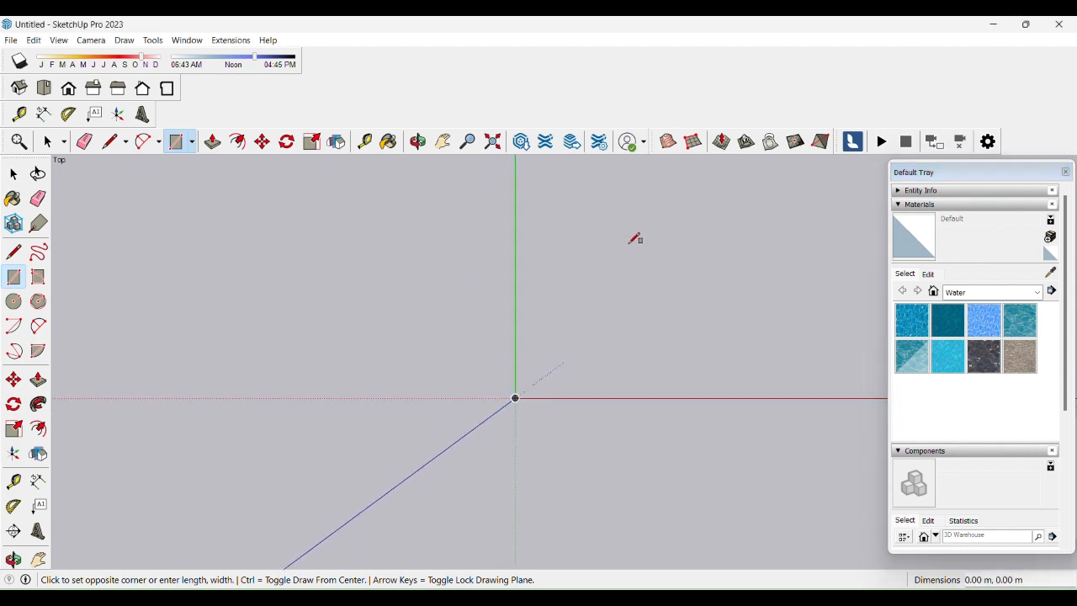
key("Escape")
left_click(515, 398)
middle_click_drag(642, 431, 524, 325)
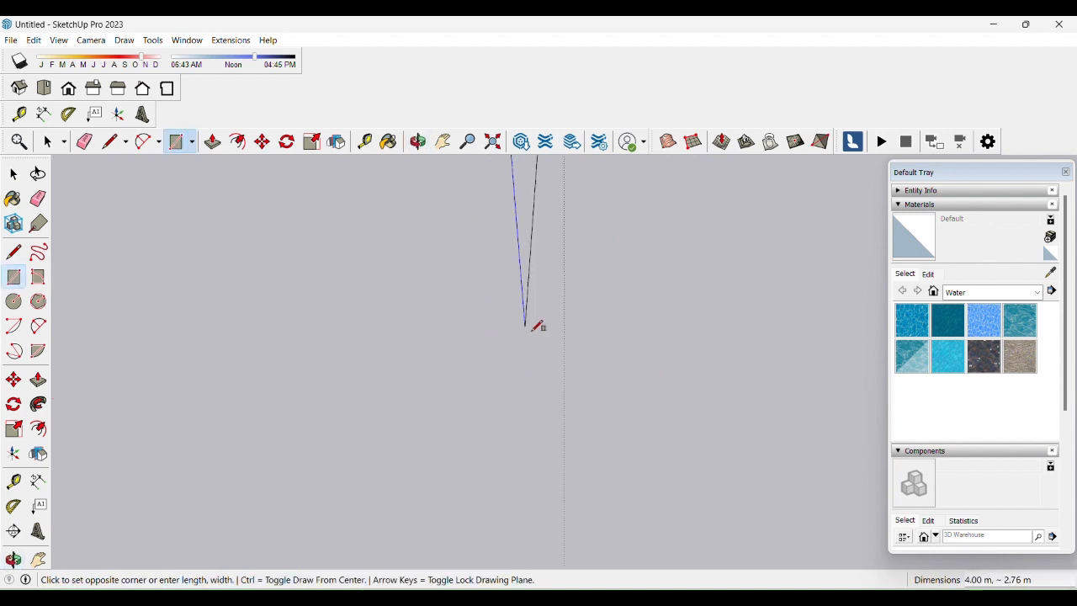
scroll(613, 429, "down", 5)
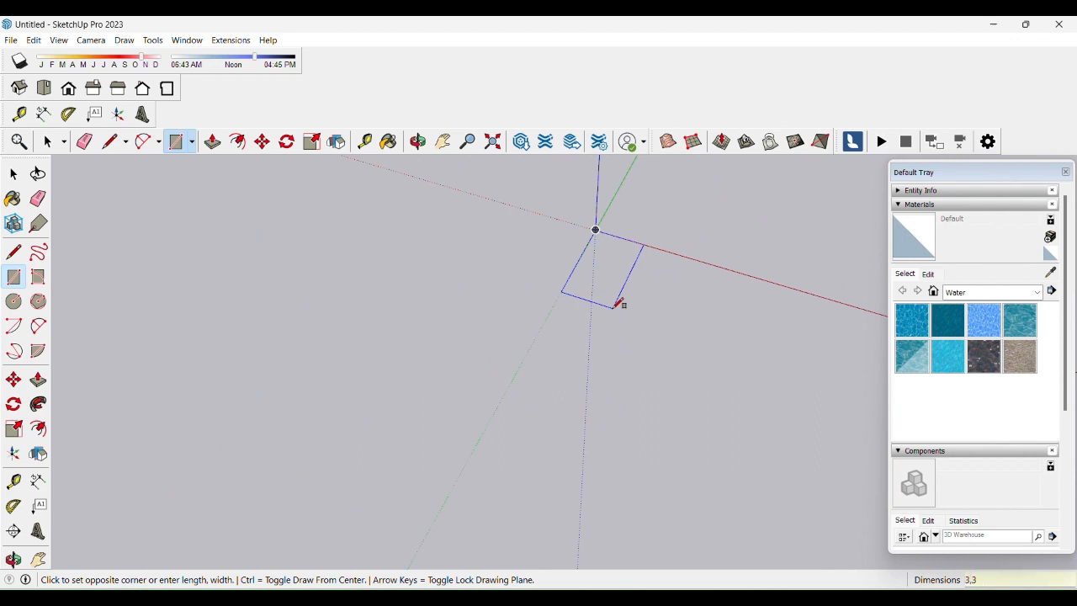
key("Return")
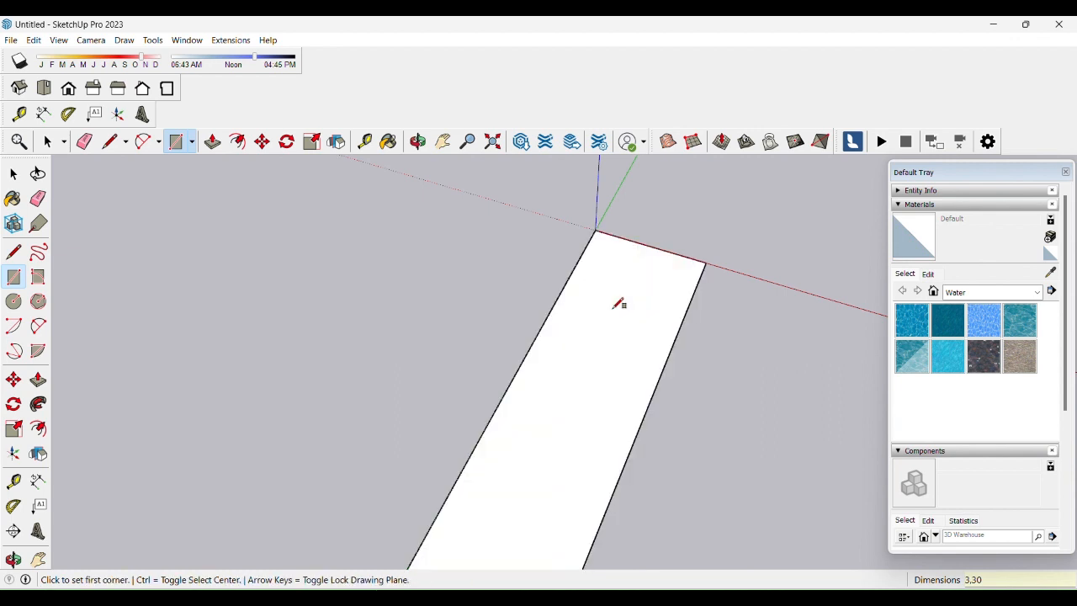
scroll(643, 256, "down", 5)
key("space")
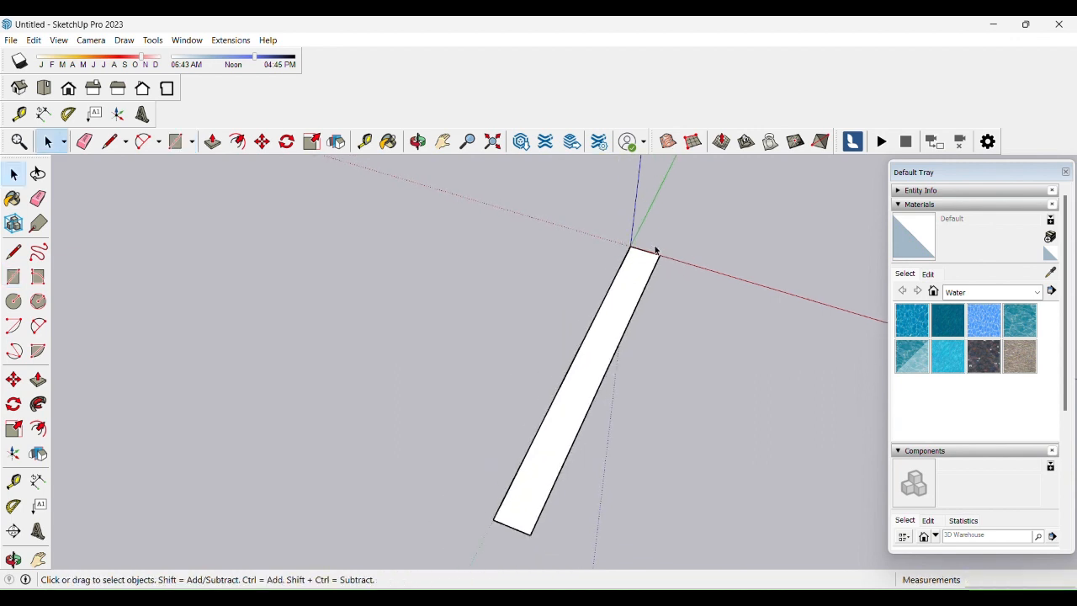
- Create a guide line parallel to the rectangle's long edge, 5 m outside it
middle_click_drag(662, 352, 603, 358)
scroll(594, 345, "up", 2)
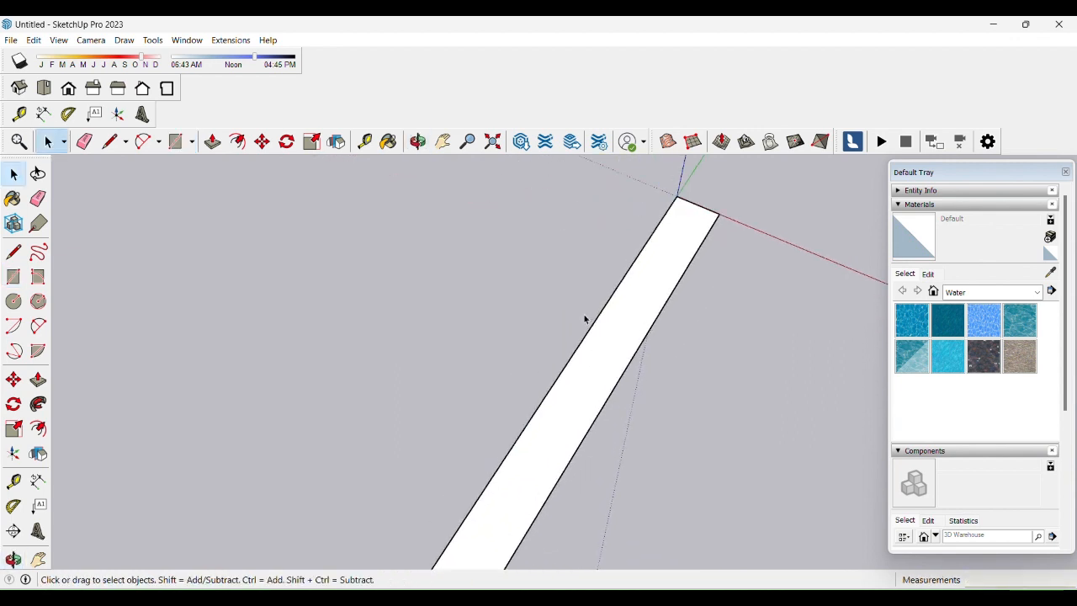
key("t")
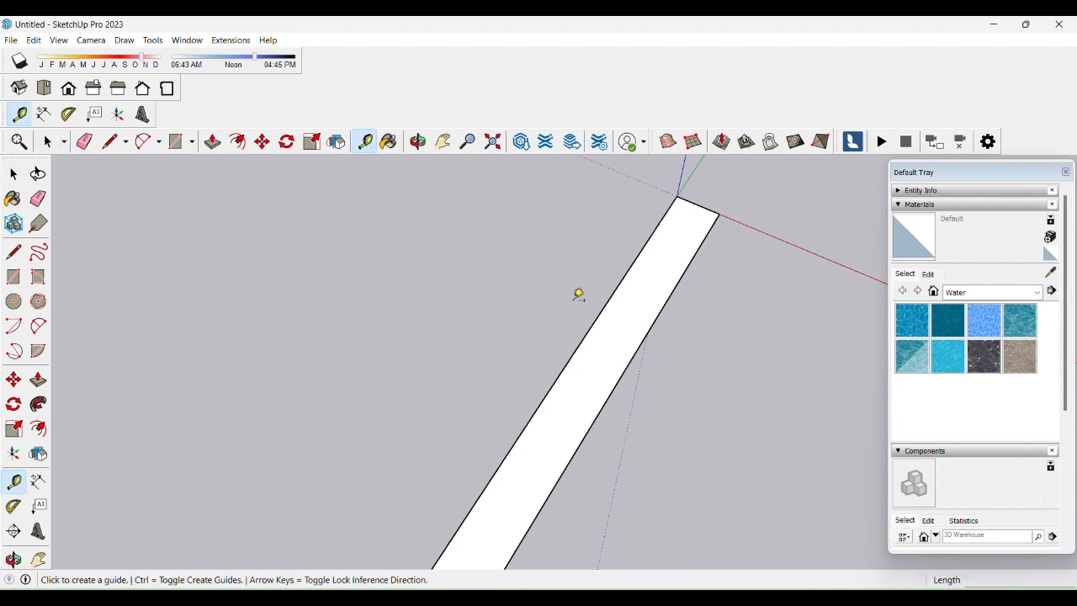
double_click(596, 317)
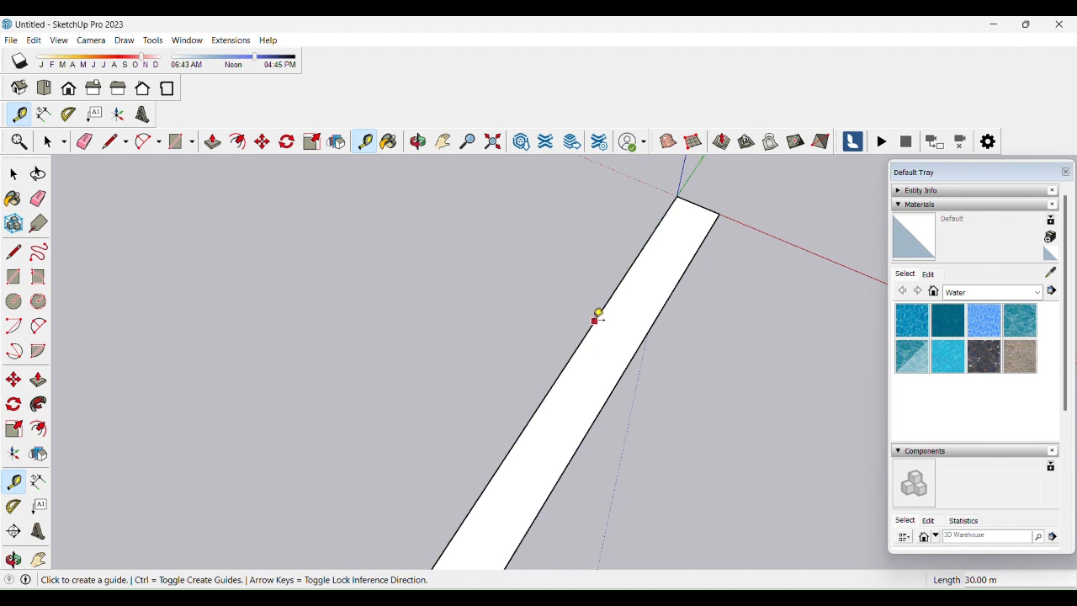
scroll(538, 428, "down", 3)
scroll(563, 389, "up", 3)
left_click(548, 391)
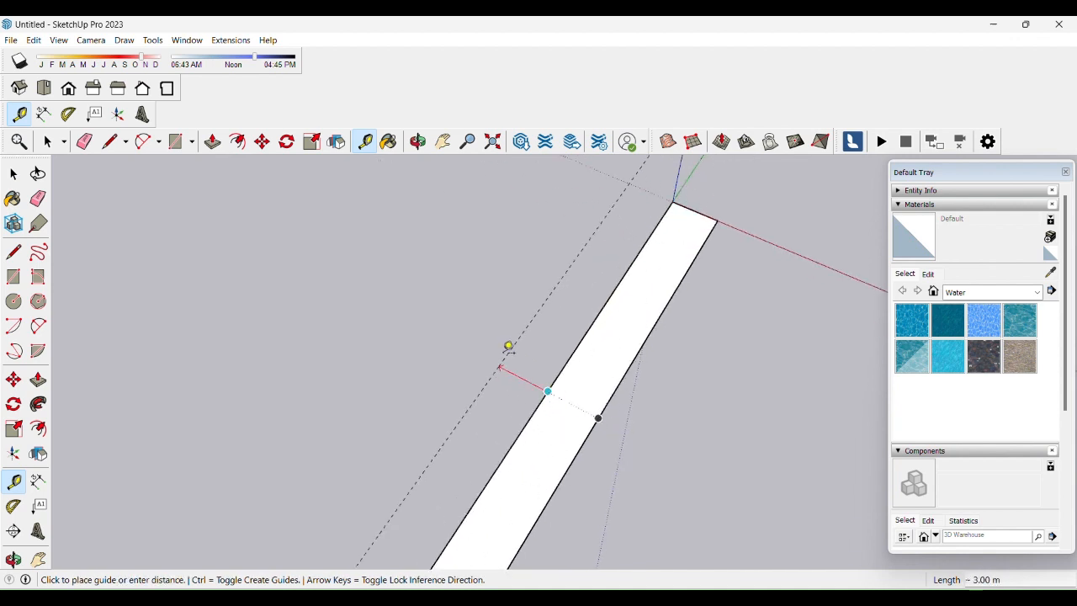
type("5")
key("Return")
- Create a guide line across the rectangle, 5 m in from its short edge at the origin
left_click(687, 202)
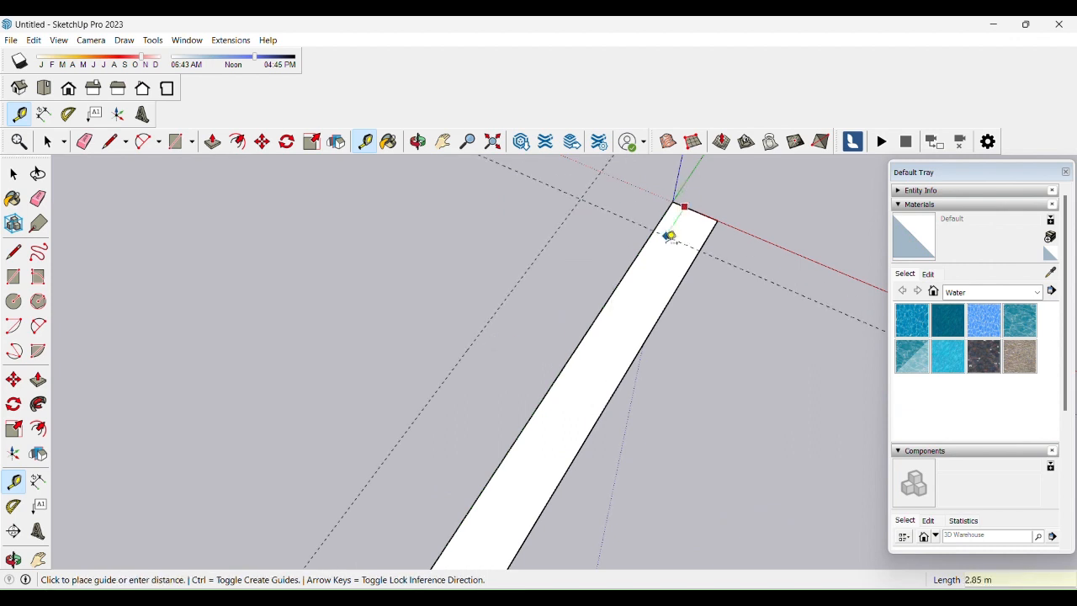
type("5")
key("Return")
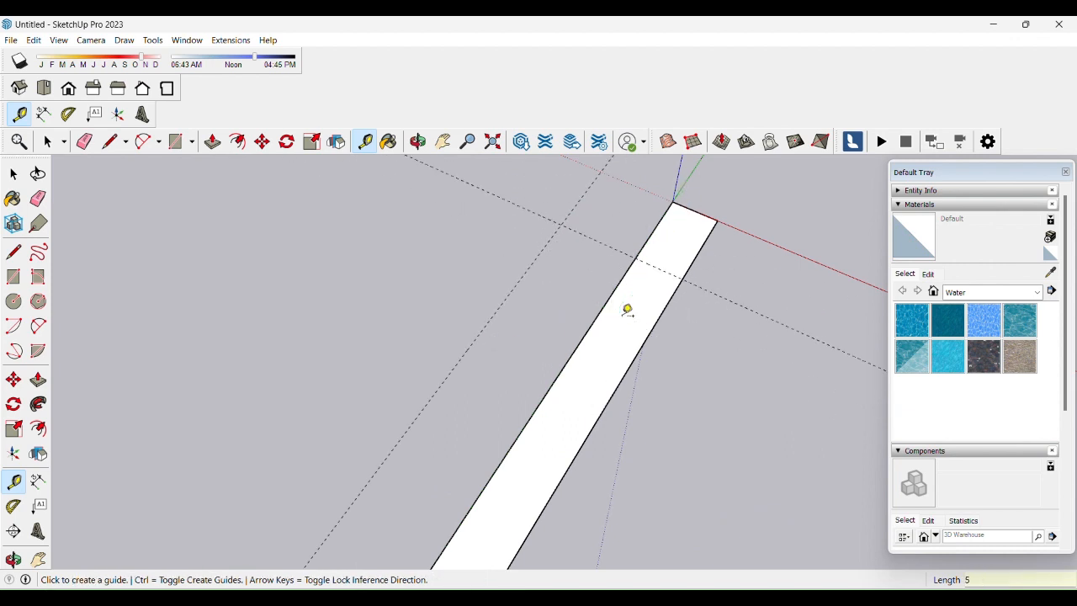
- Place two more guides across the rectangle, parallel to its short edge, and delete all guides from the model
left_click(587, 233)
left_click(565, 363)
key("Escape")
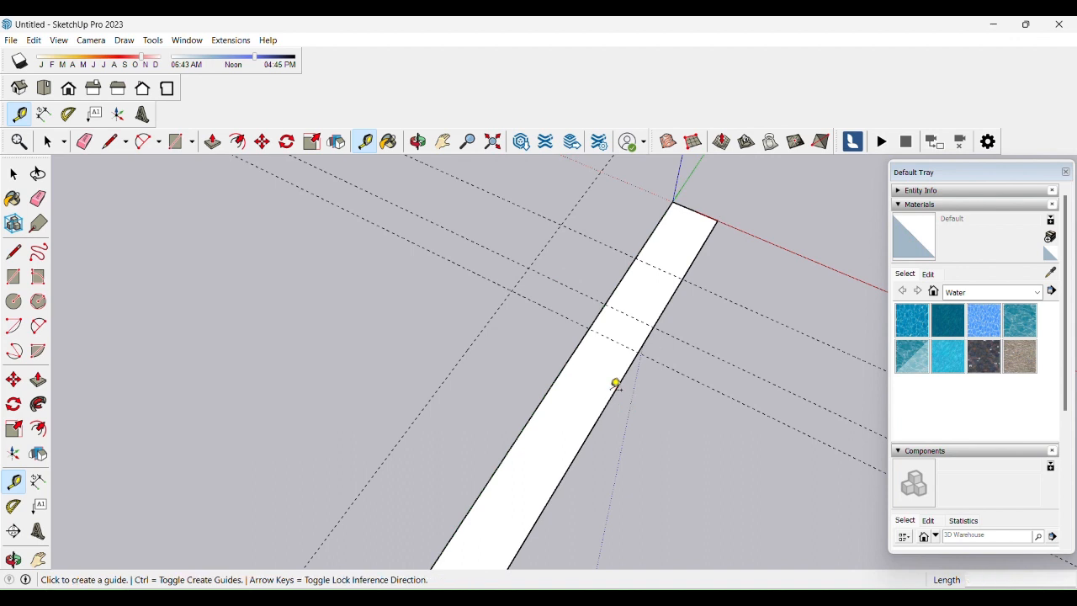
key("shift+d")
scroll(615, 362, "down", 3)
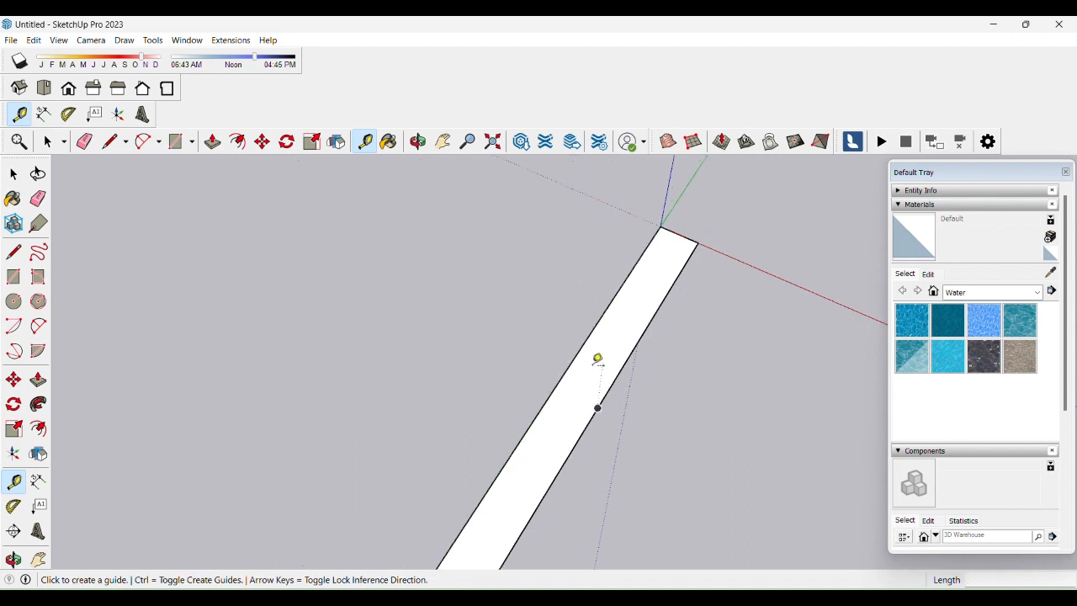
- Copy the whole rectangle about 4.5 m along the red axis, next to the original
key("space")
left_click(605, 356)
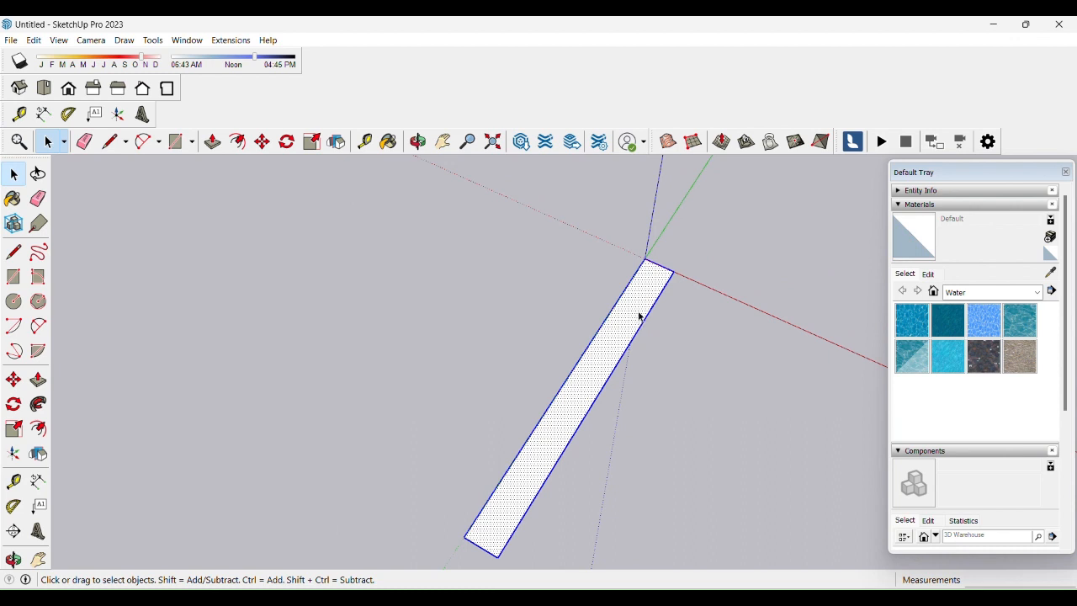
key("m")
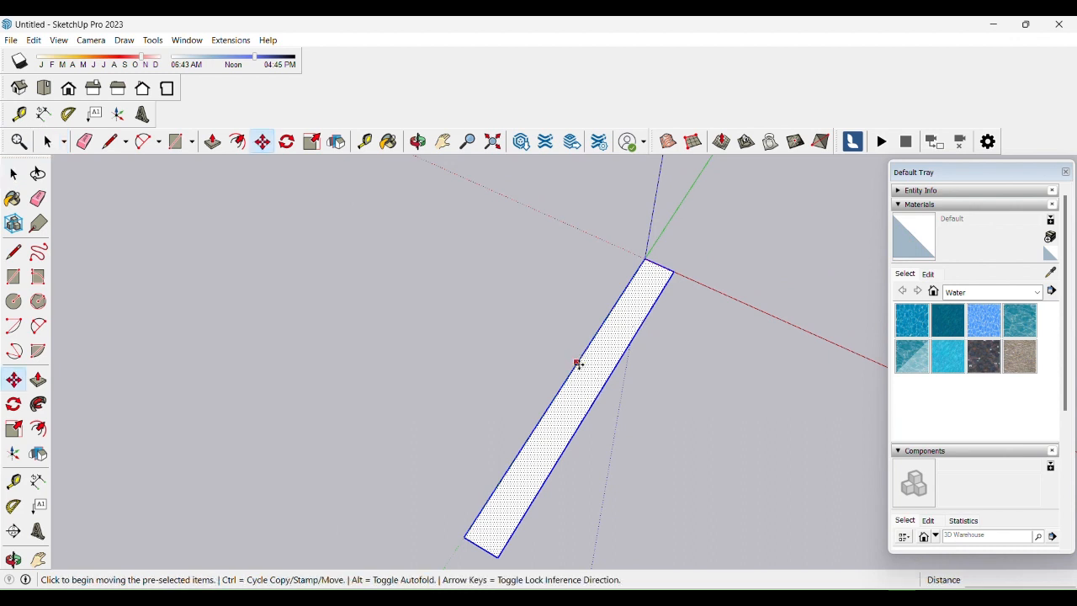
key("ctrl")
left_click(577, 361)
left_click(624, 386)
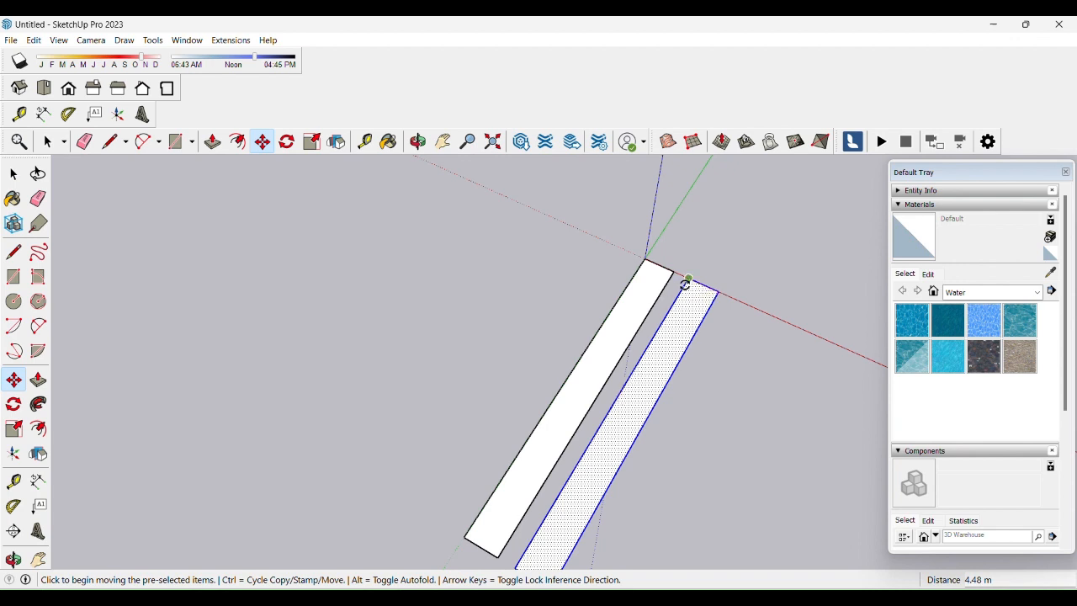
- Rotate the copied rectangle about its corner on the red axis so that its long edge lies along that axis
key("q")
left_click(713, 291)
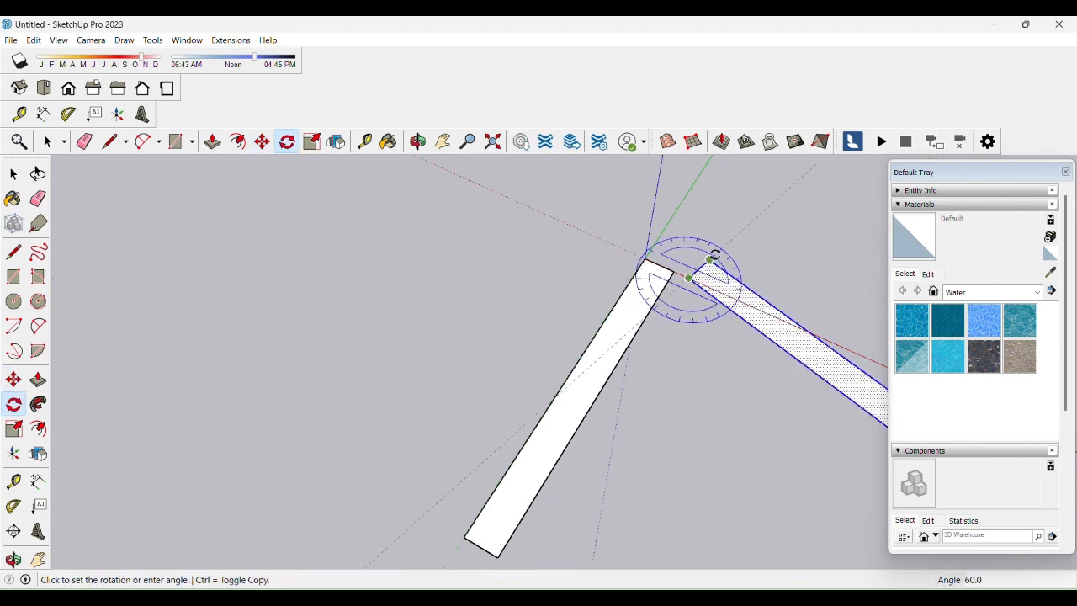
left_click(714, 245)
- Move the rotated rectangle by its long-edge midpoint onto the midpoint of the first rectangle's long edge, forming a cross
key("m")
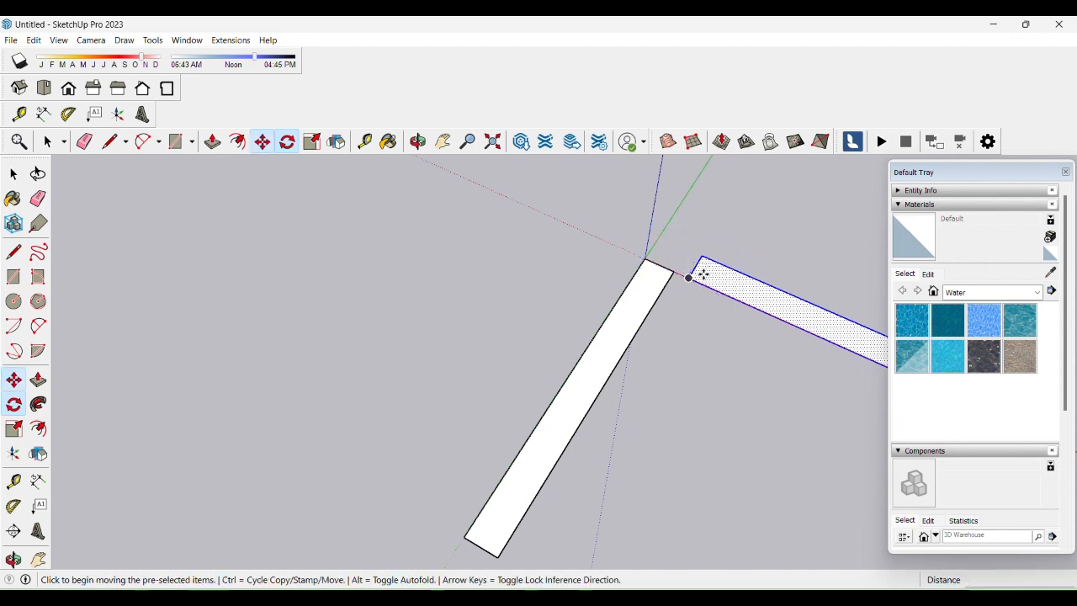
scroll(754, 301, "down", 3)
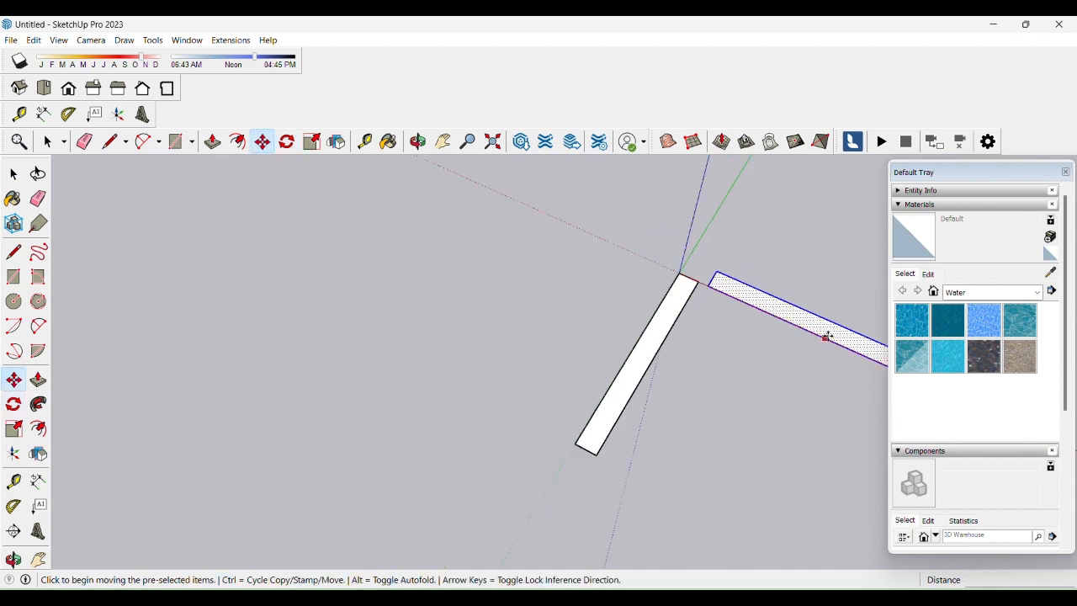
scroll(833, 343, "down", 2)
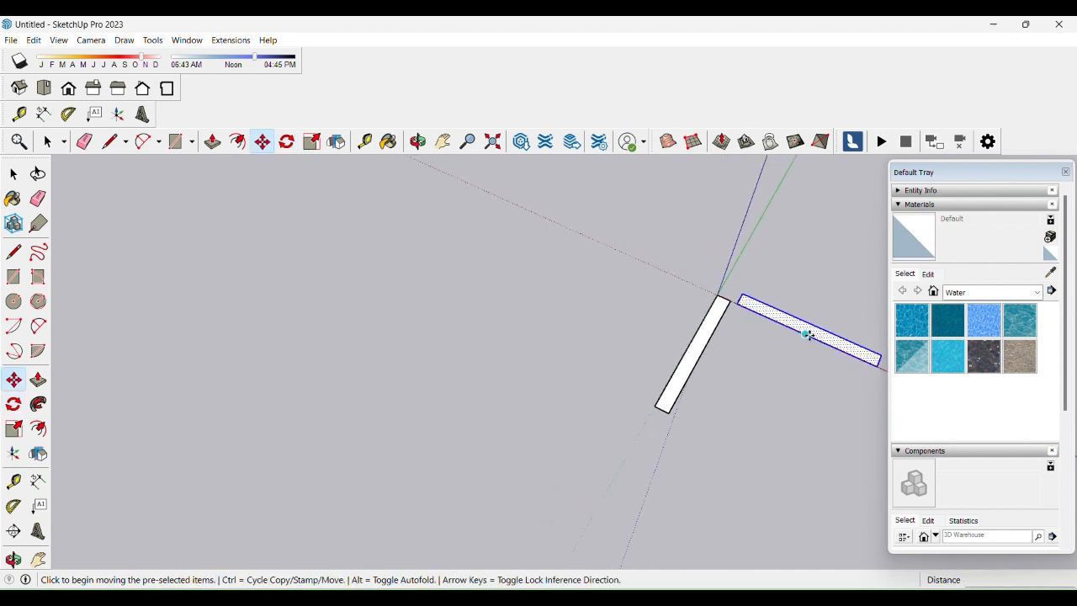
left_click(808, 334)
left_click(699, 351)
scroll(702, 348, "up", 3)
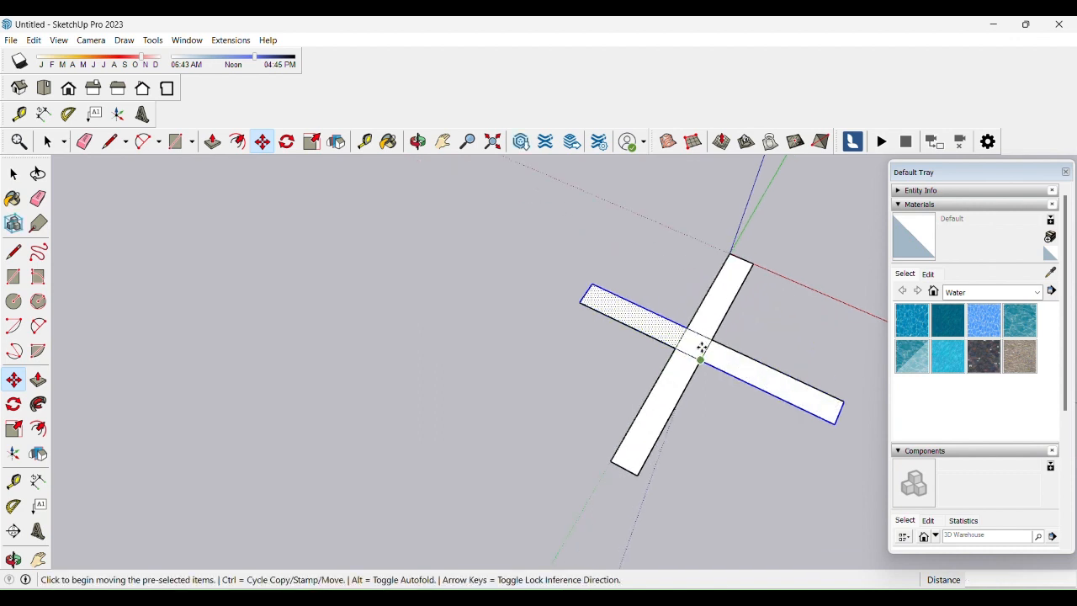
scroll(702, 348, "up", 2)
- Delete the leftover edges inside the crossing so that the two overlapping rectangles form one continuous cross-shaped face
key("space")
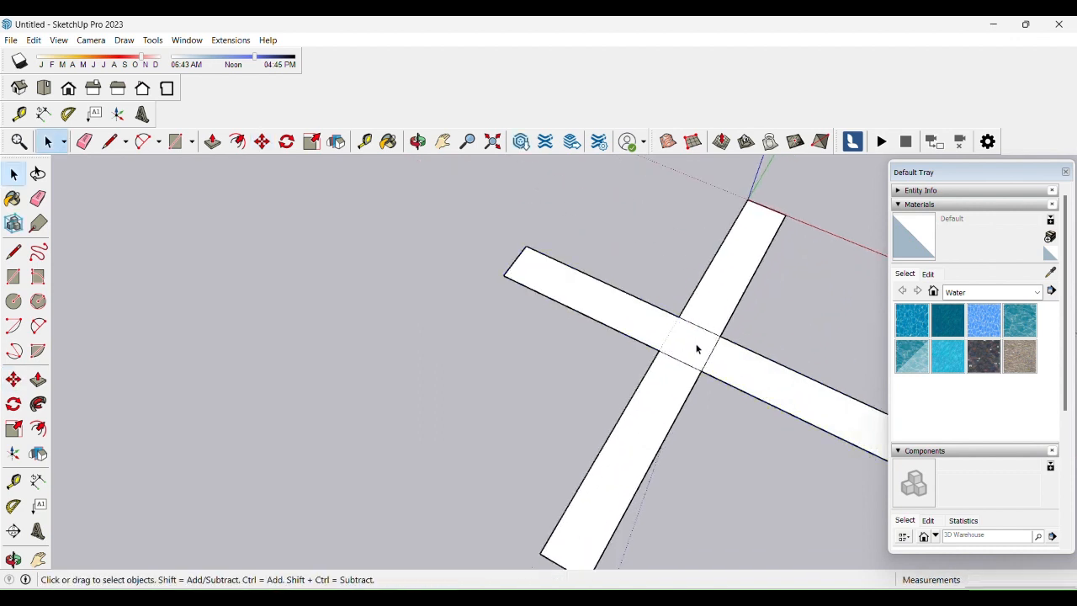
left_click(714, 353)
left_click(711, 353)
scroll(598, 424, "down", 2)
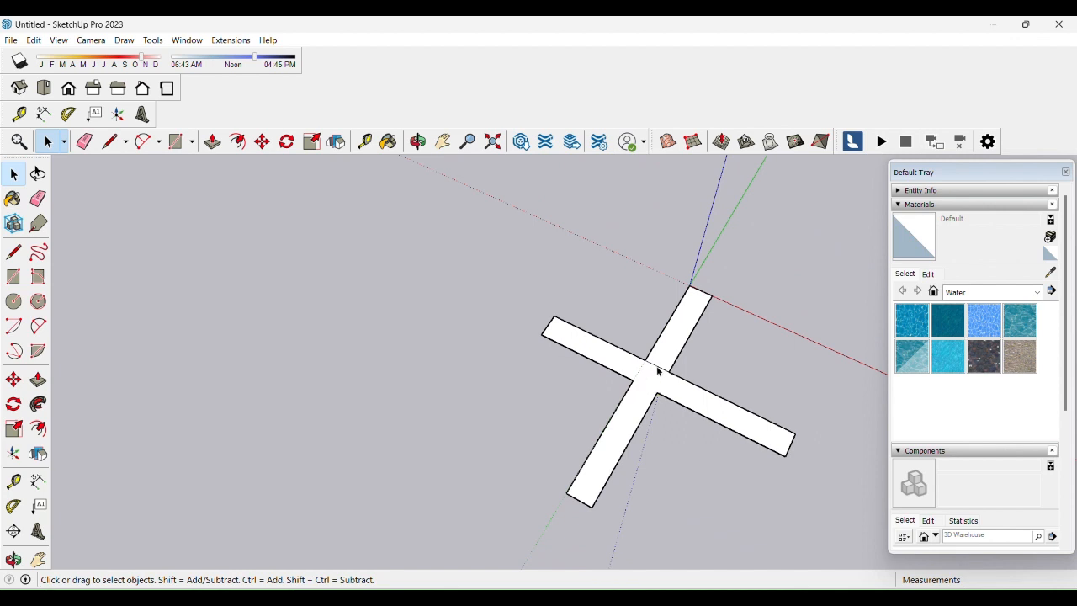
scroll(669, 363, "up", 5)
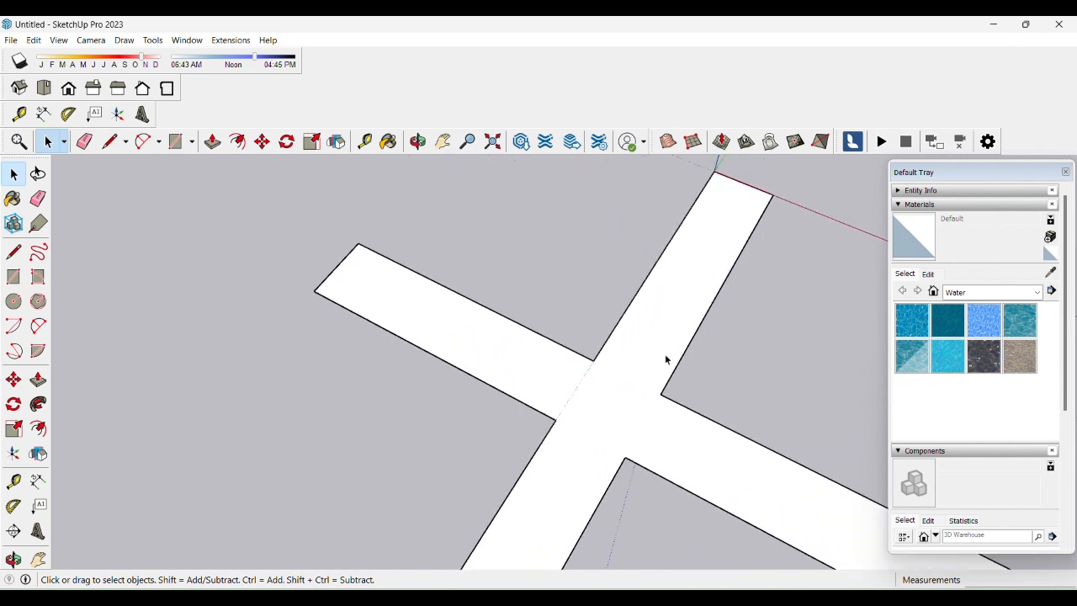
scroll(644, 382, "up", 1)
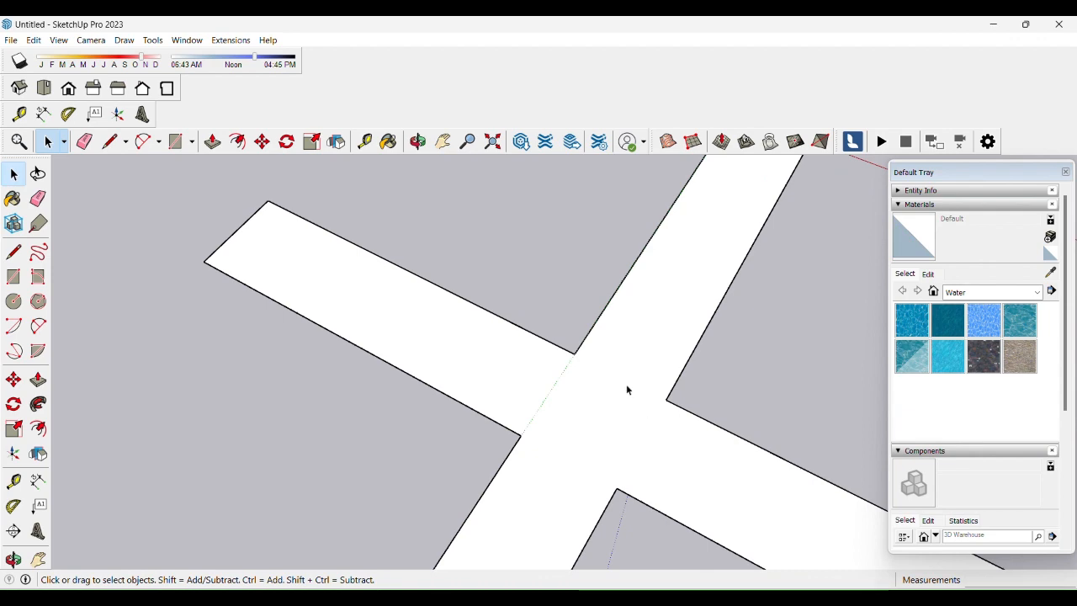
- Offset the cross outline inward by 1 m to form a narrower cross inside it
key("f")
left_click(584, 343)
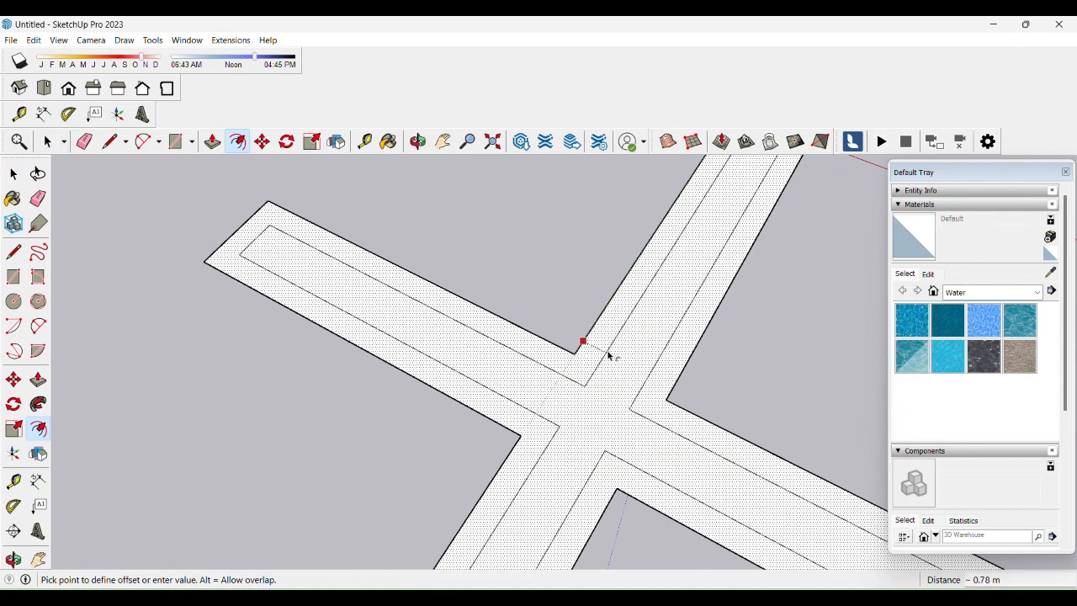
key("Return")
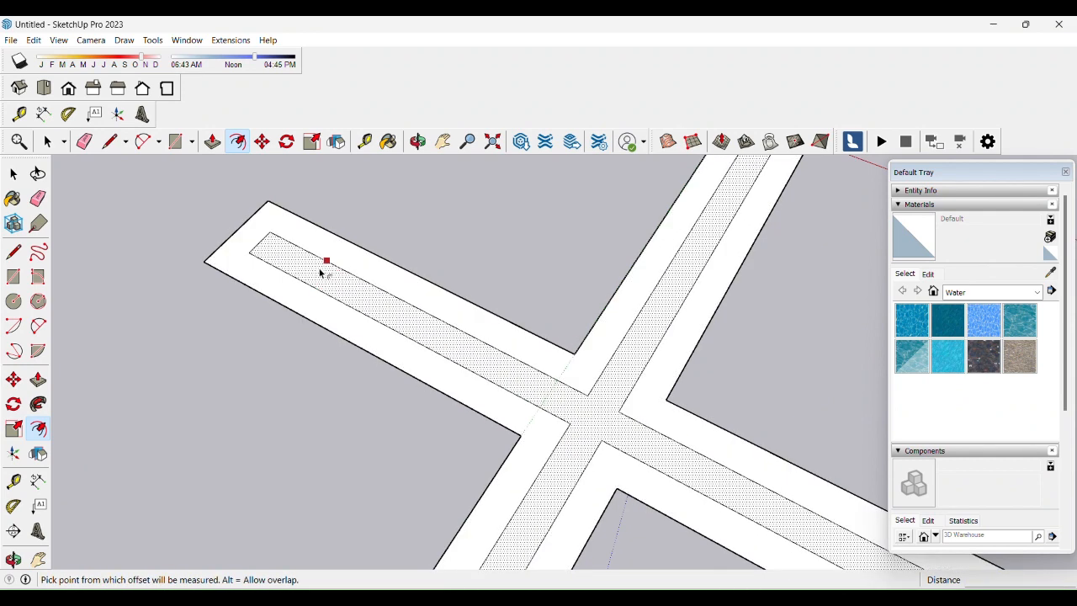
key("space")
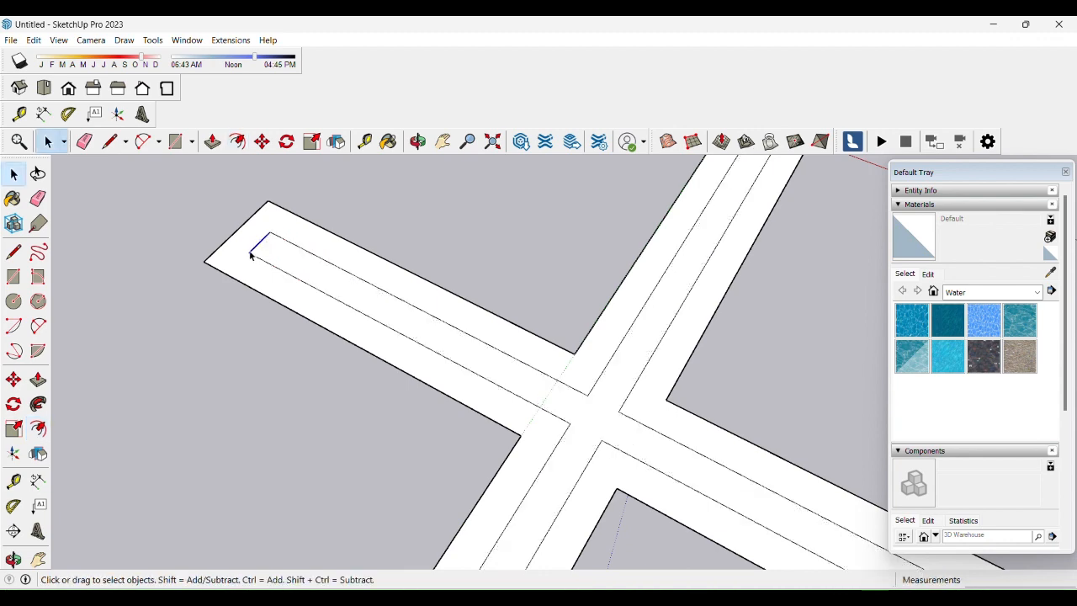
- Move the inner cross's short end edge onto the outer end edge of the arm pointing in the negative red direction
key("m")
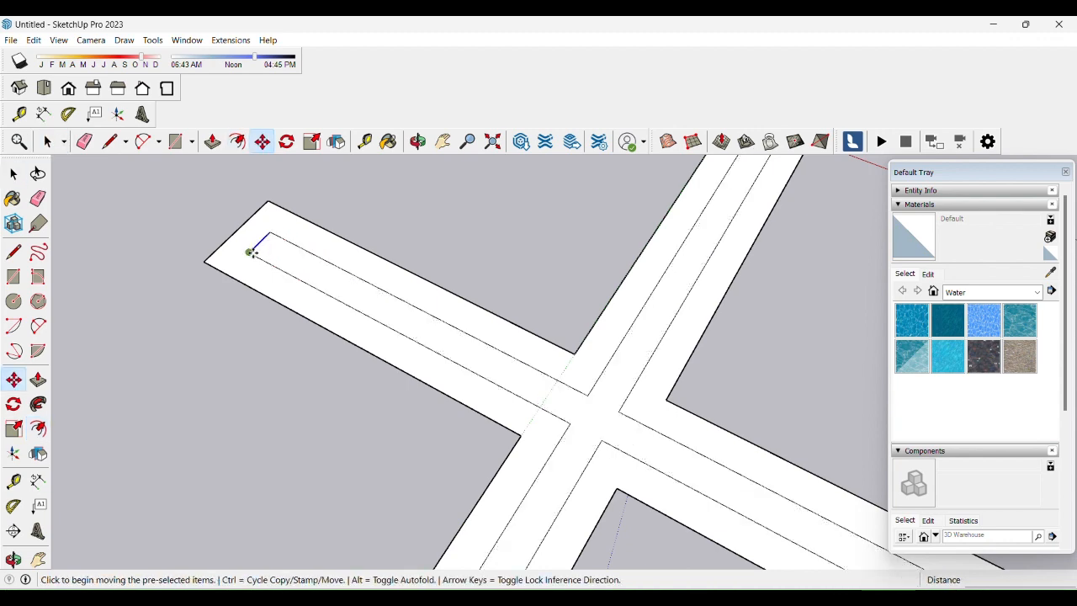
left_click(252, 246)
left_click(226, 244)
scroll(295, 292, "down", 2)
scroll(551, 368, "down", 3)
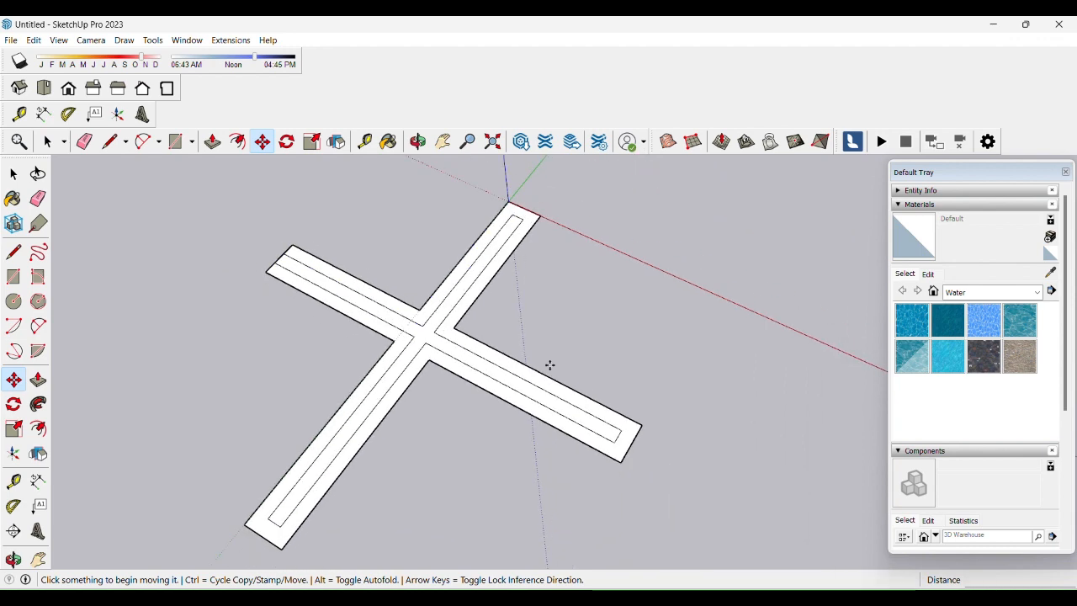
- Move the inner cross's short end edge onto the outer end edge of the arm pointing in the positive red direction
scroll(631, 445, "up", 5)
key("space")
key("m")
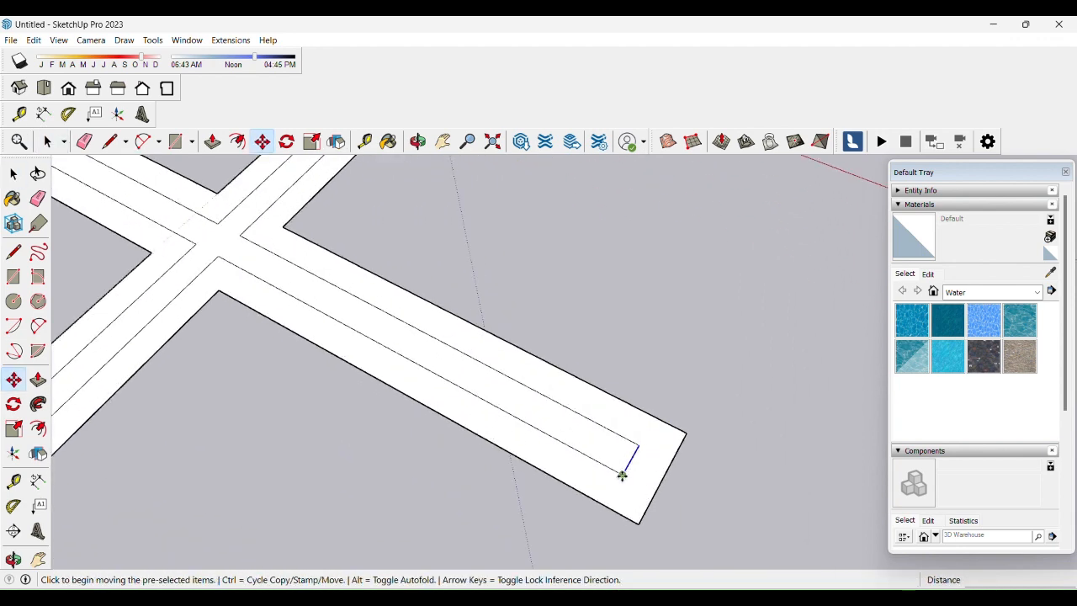
left_click(622, 475)
left_click(649, 494)
scroll(664, 435, "down", 4)
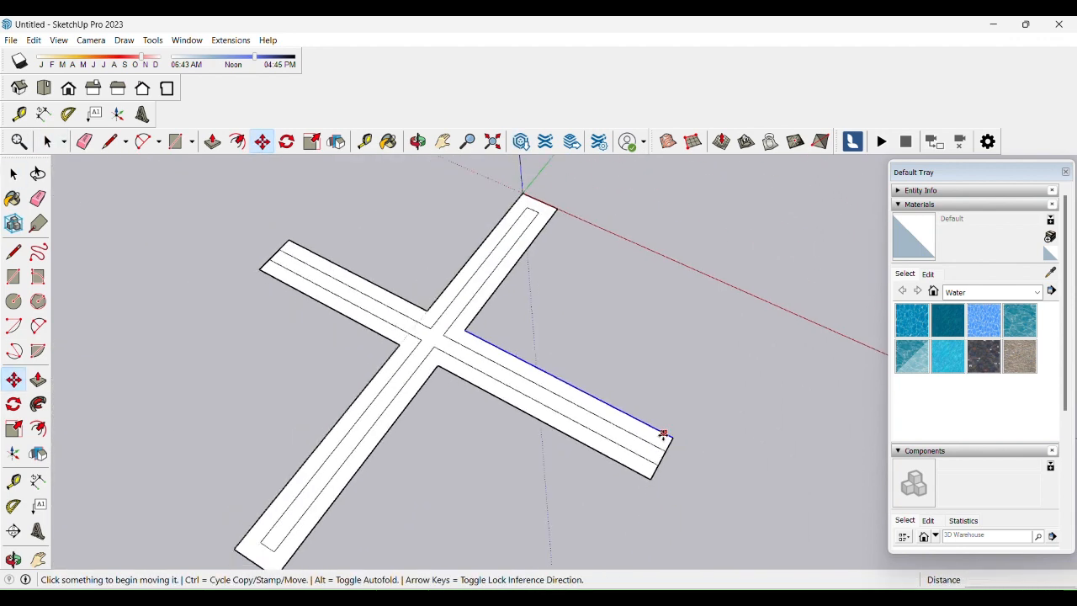
- Extend the inner strip to the outer end edge of the arm farthest from the origin by moving its short end edge 1 m
scroll(416, 502, "up", 5)
key("space")
scroll(443, 481, "up", 1)
left_click(448, 470)
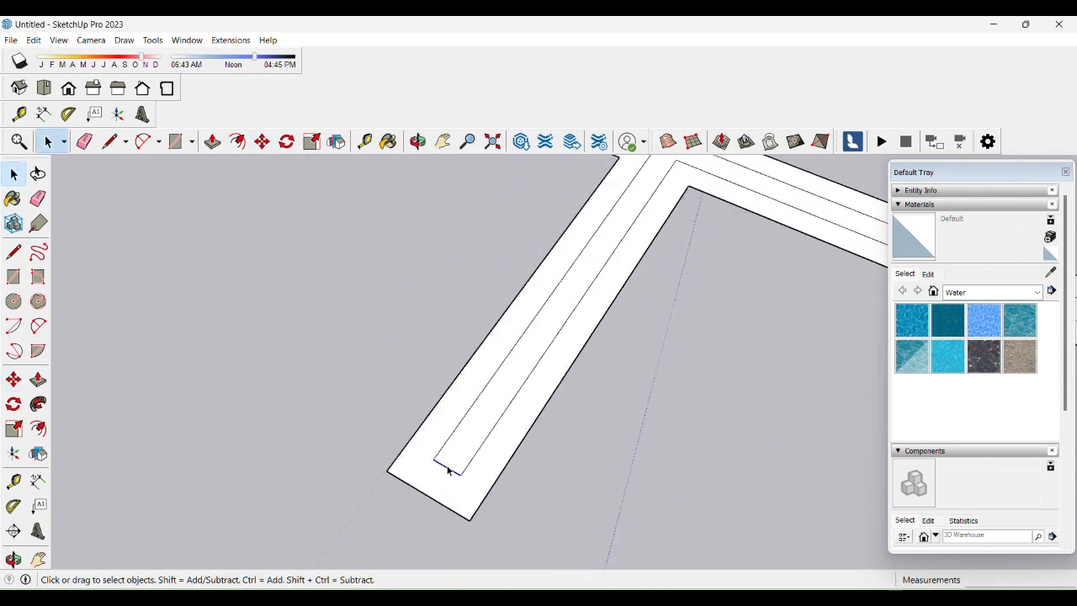
key("m")
left_click(454, 471)
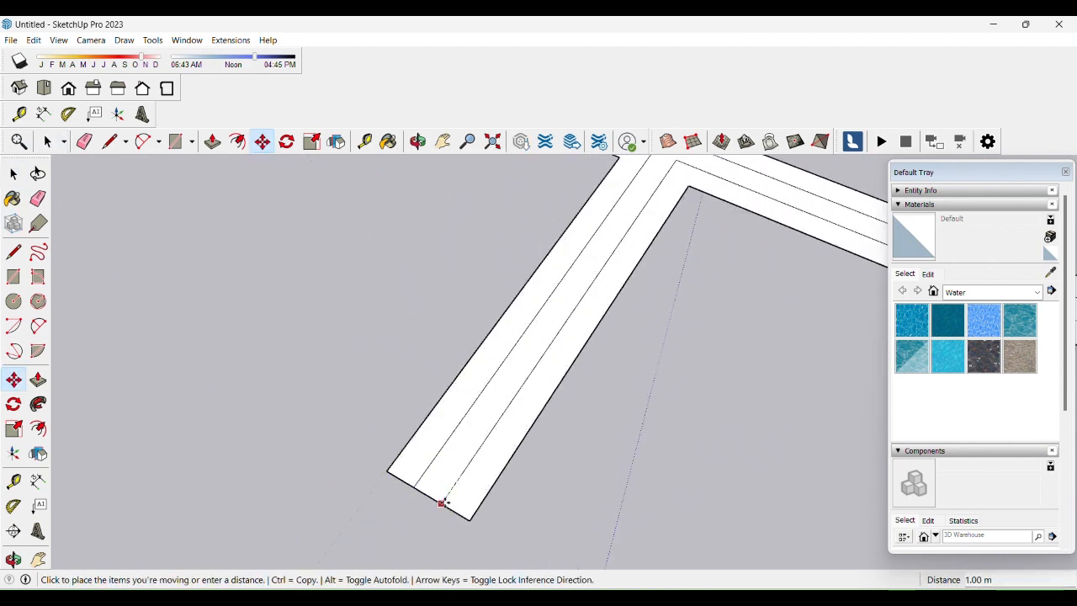
left_click(440, 503)
scroll(423, 502, "down", 4)
- Extend the inner strip to the red axis by moving its short end edge onto the arm's outer edge at the origin
scroll(568, 269, "up", 6)
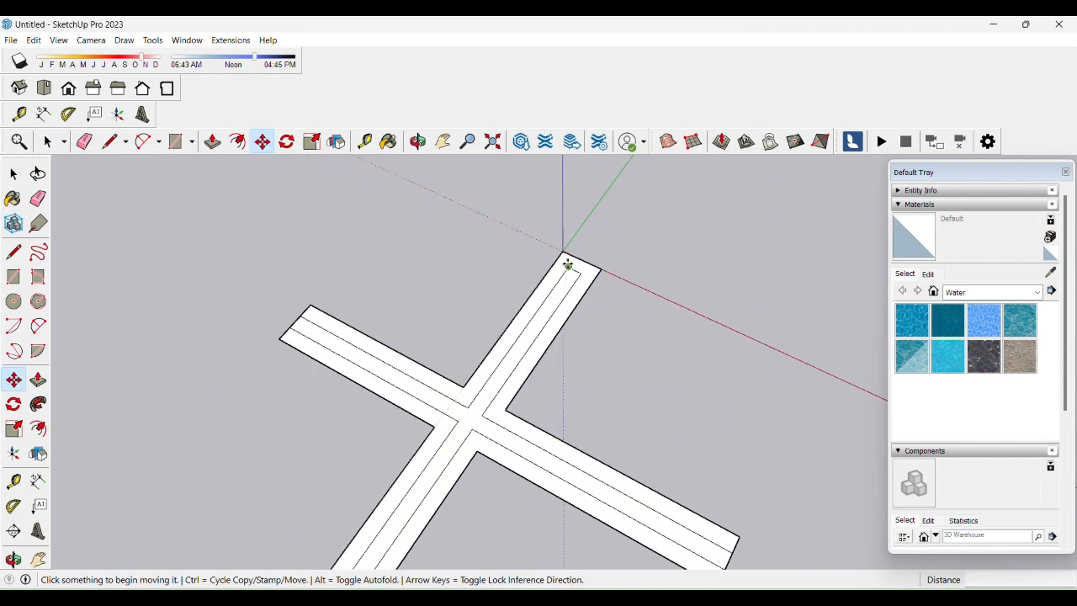
key("space")
key("space")
left_click(579, 287)
key("m")
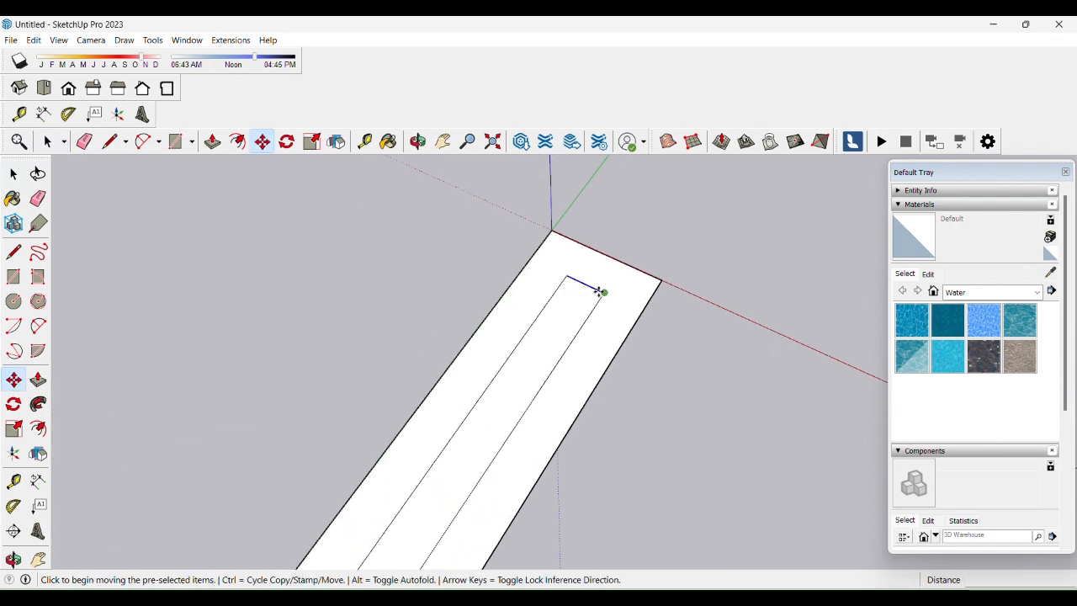
left_click(597, 289)
left_click(620, 266)
scroll(567, 260, "down", 5)
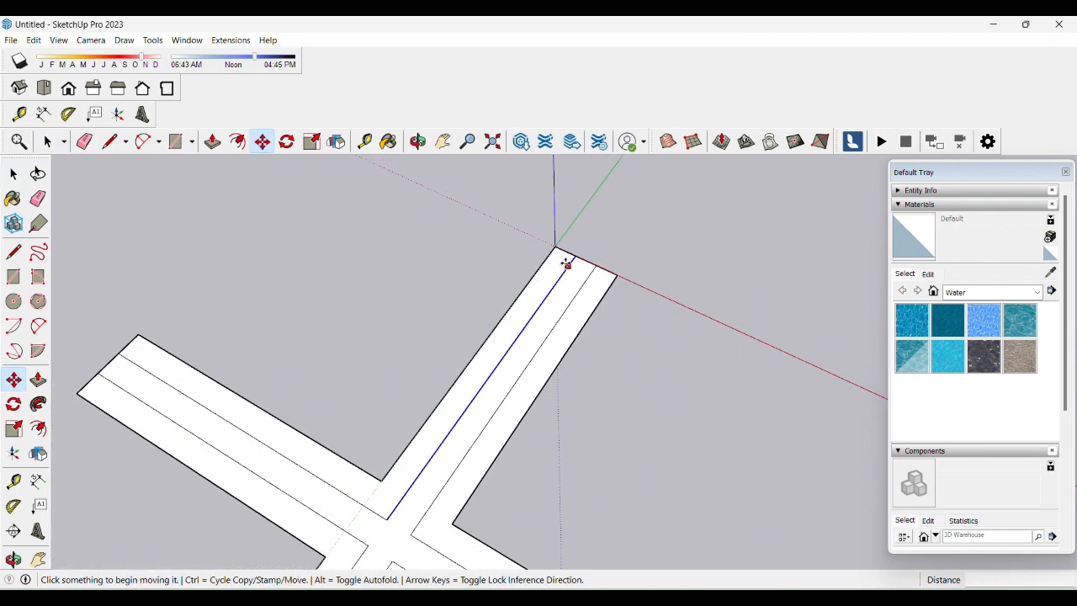
- Select the central cross-shaped strip and paint it with Blacktop New from the Asphalt and Concrete materials
key("space")
left_click(523, 429)
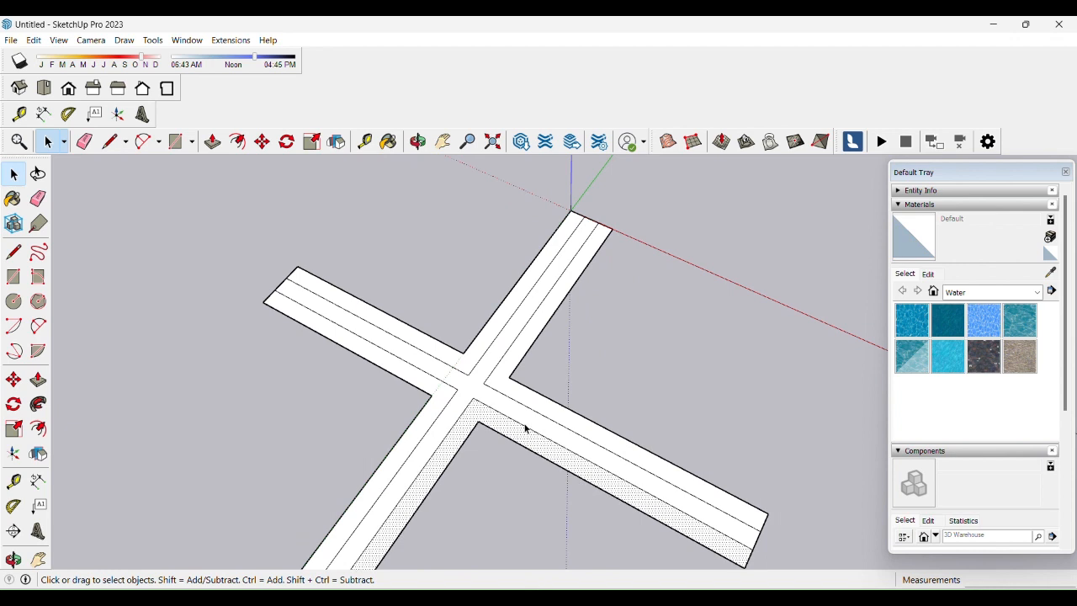
left_click(481, 376)
left_click(469, 385)
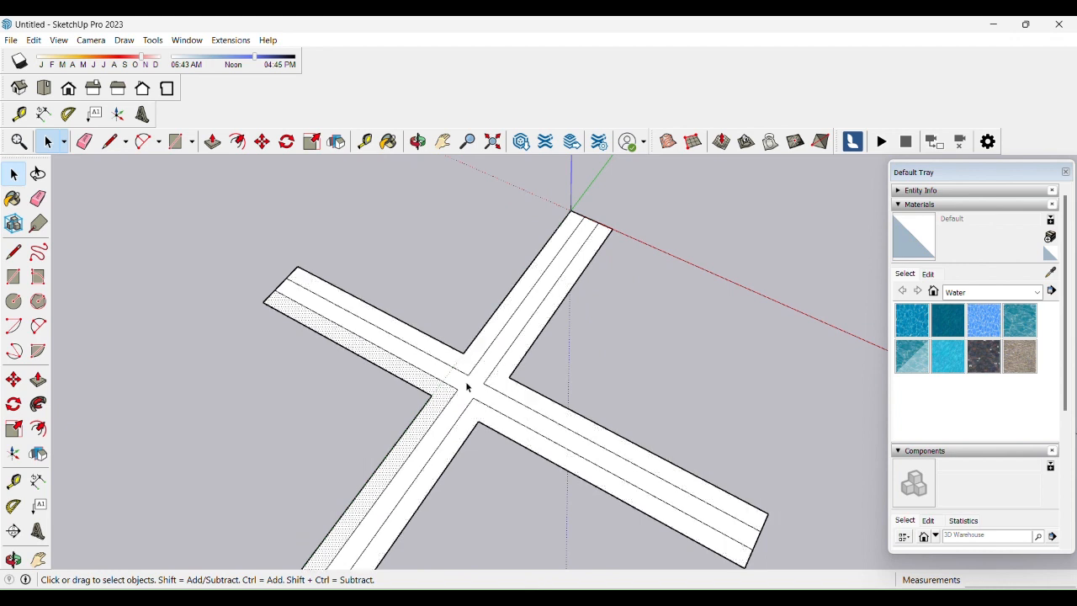
left_click(502, 412)
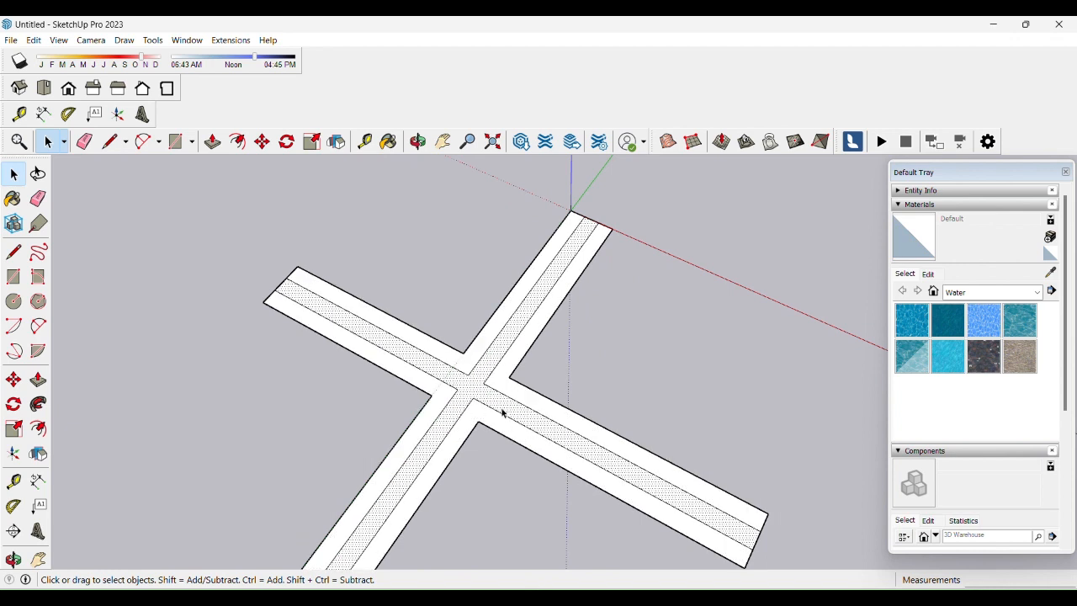
left_click(969, 295)
scroll(984, 408, "up", 3)
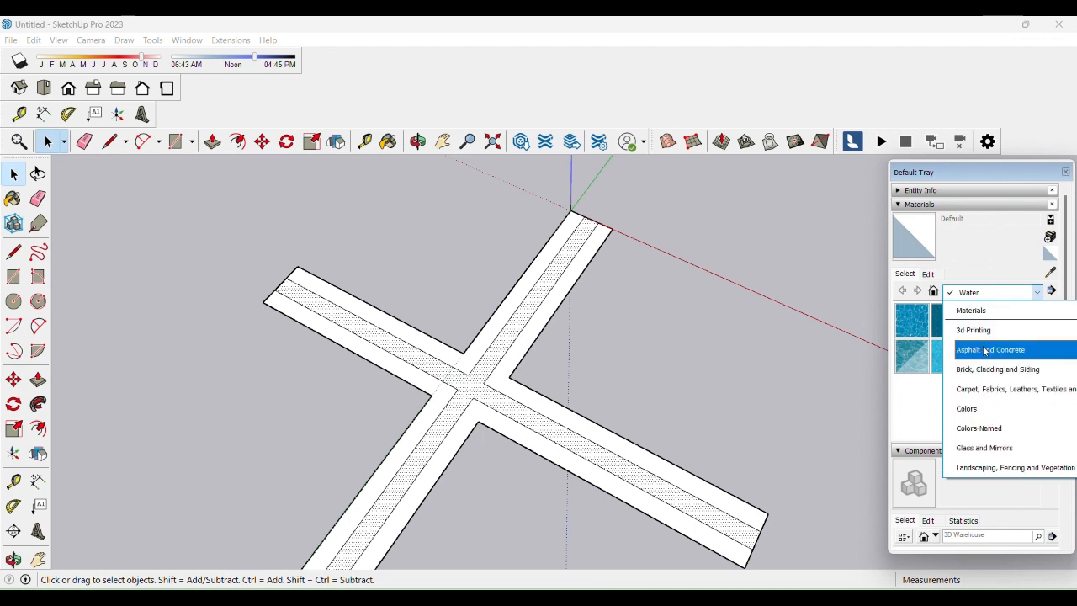
left_click(980, 348)
left_click(947, 330)
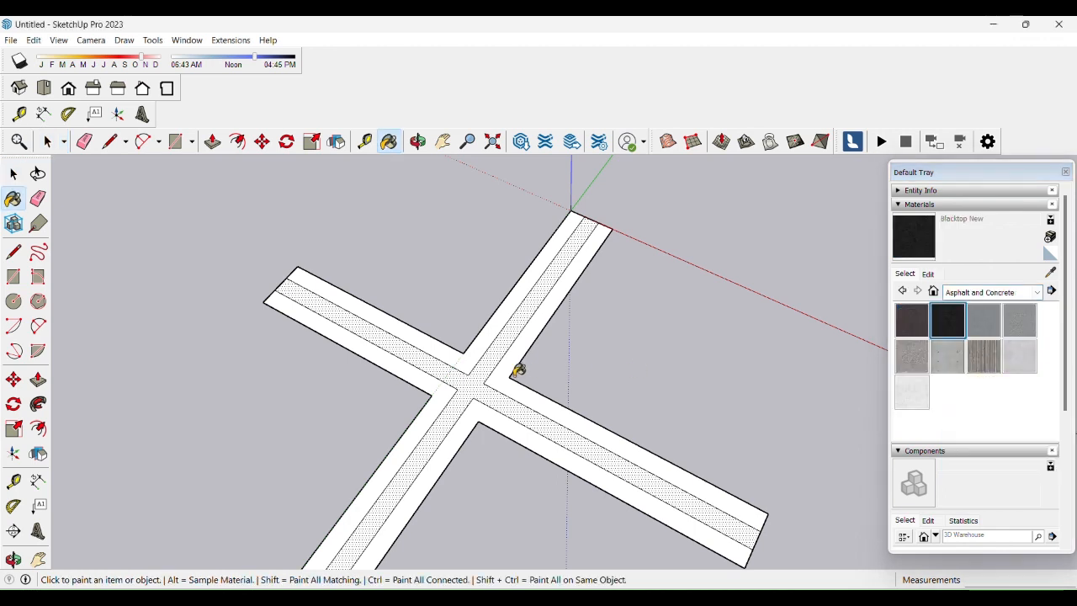
left_click(471, 380)
scroll(526, 395, "up", 2)
scroll(535, 386, "up", 1)
key("space")
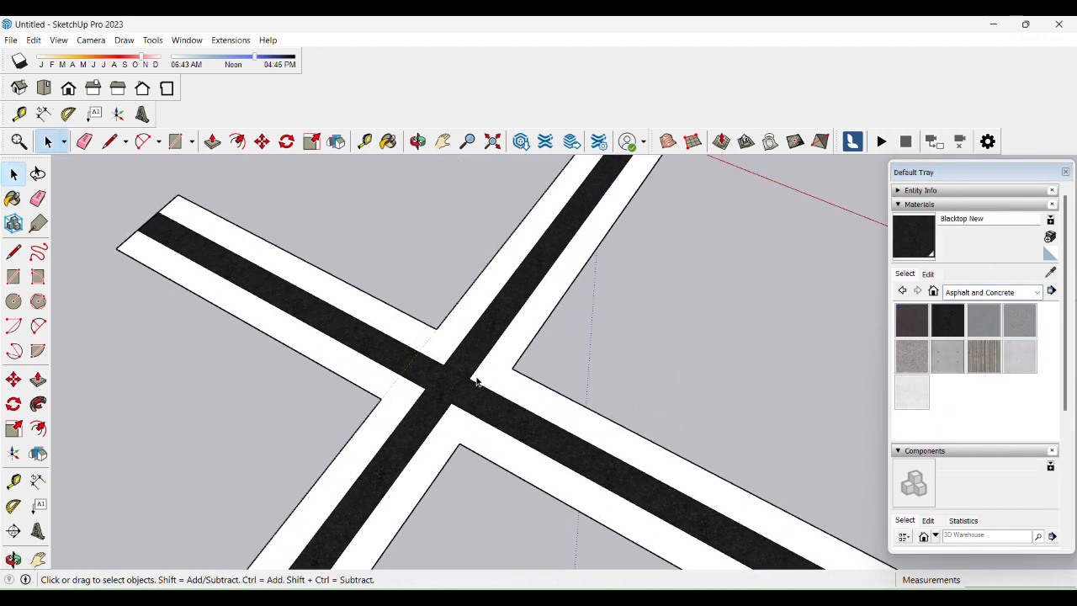
- Round the road corner between the origin arm and the positive red arm with a tangent arc of about 1 m radius, deleting the cut-off corner
scroll(473, 379, "up", 2)
scroll(368, 305, "up", 2)
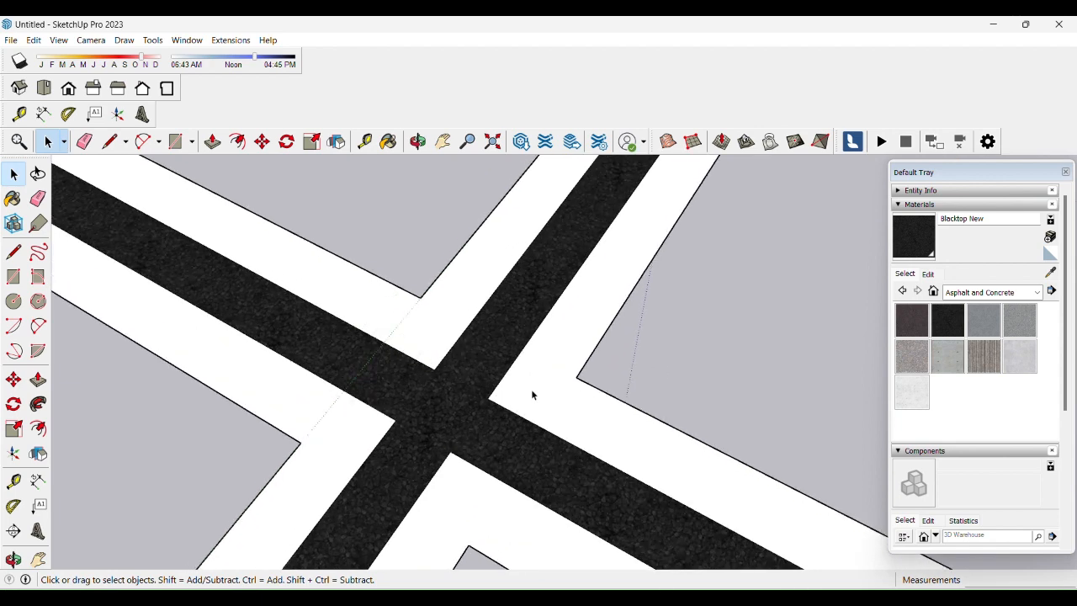
key("a")
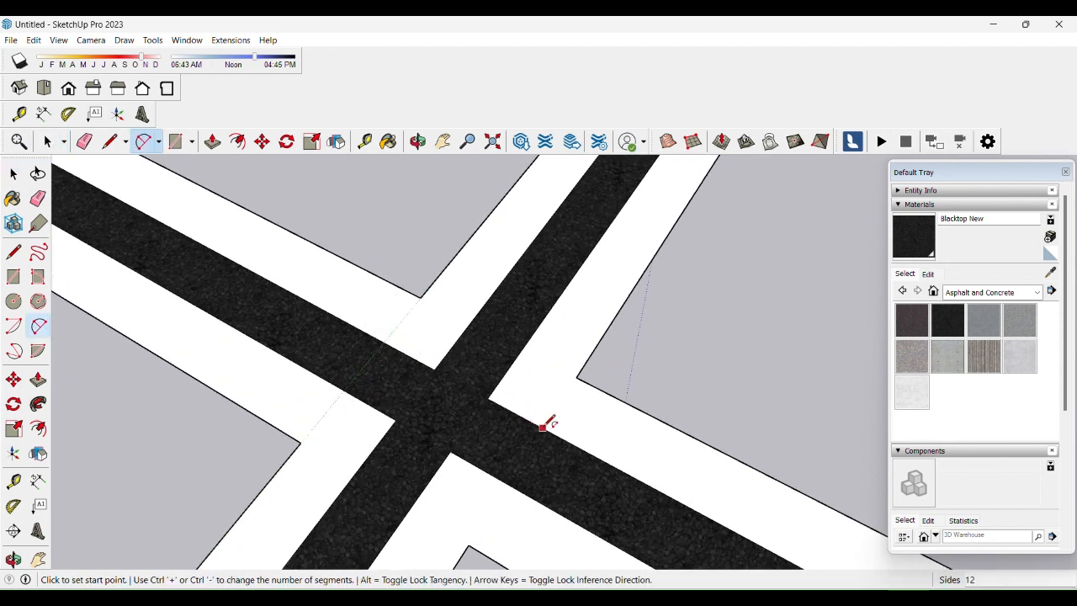
left_click(543, 426)
left_click(516, 361)
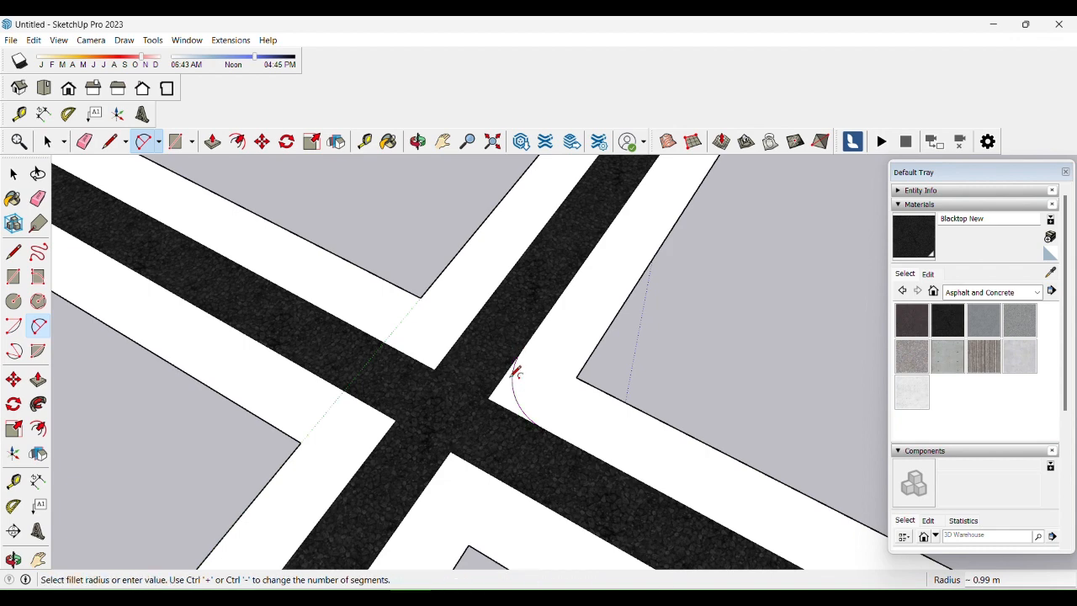
left_click(516, 362)
key("space")
left_click(493, 396)
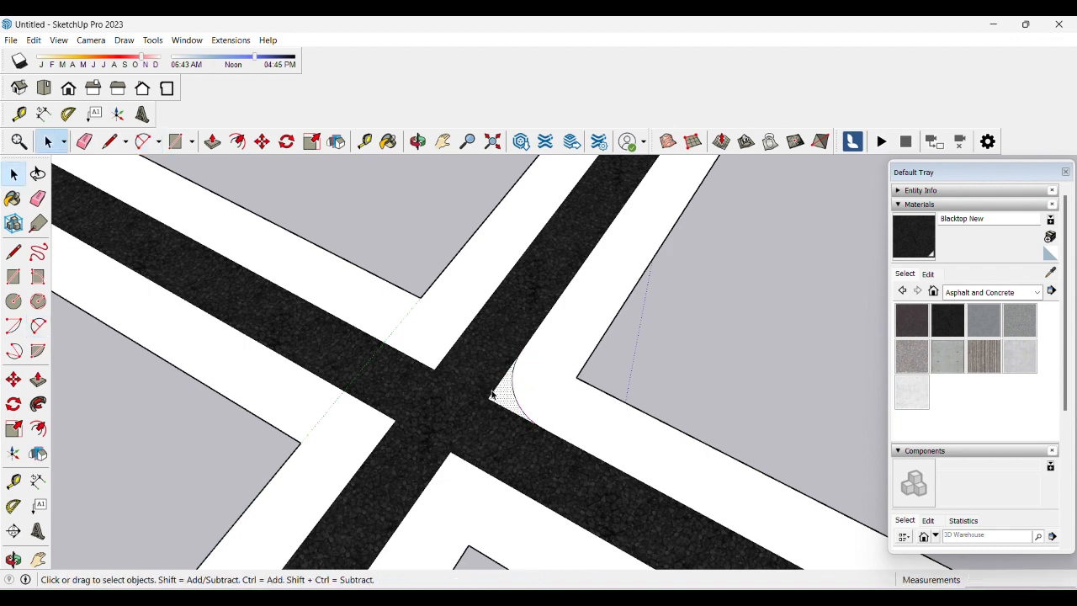
key("Delete")
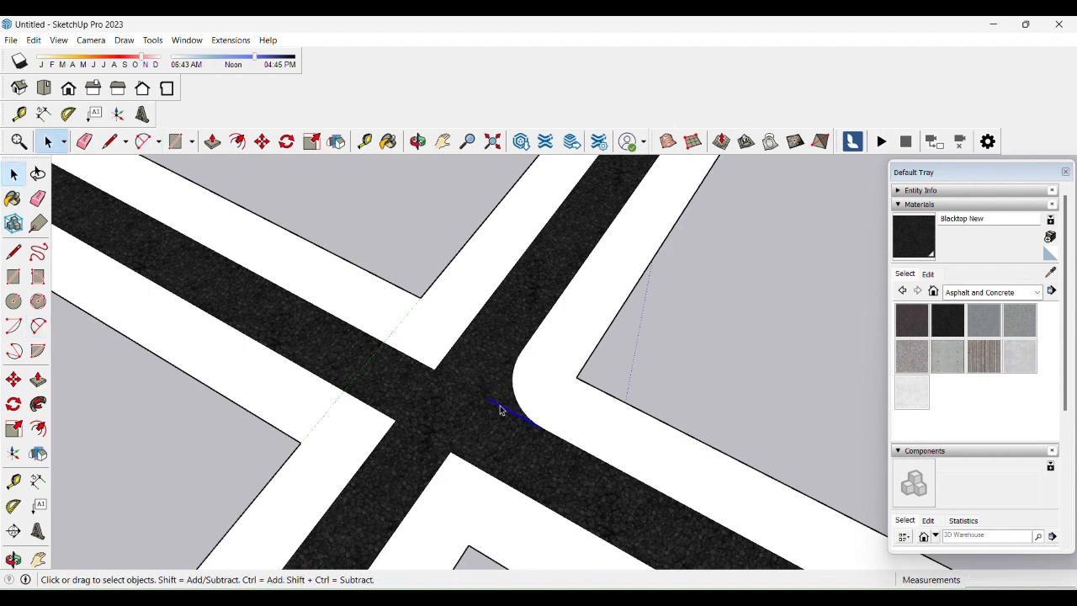
- Draw an arc about 1.19 m long with a 0.20 m bulge across the adjacent road corner on the positive red arm
scroll(500, 410, "down", 3)
scroll(504, 416, "up", 4)
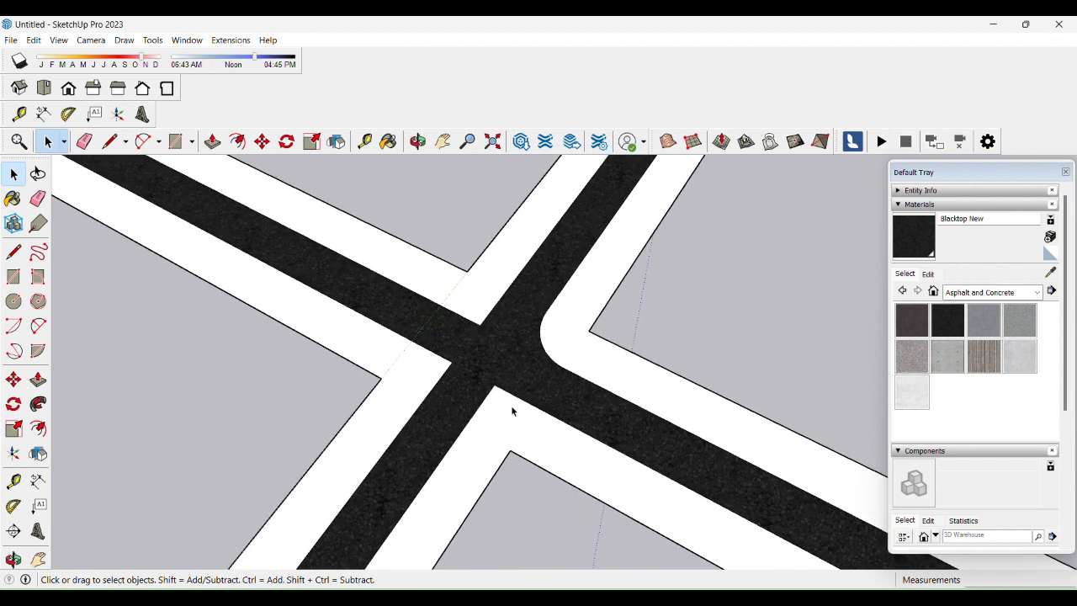
key("a")
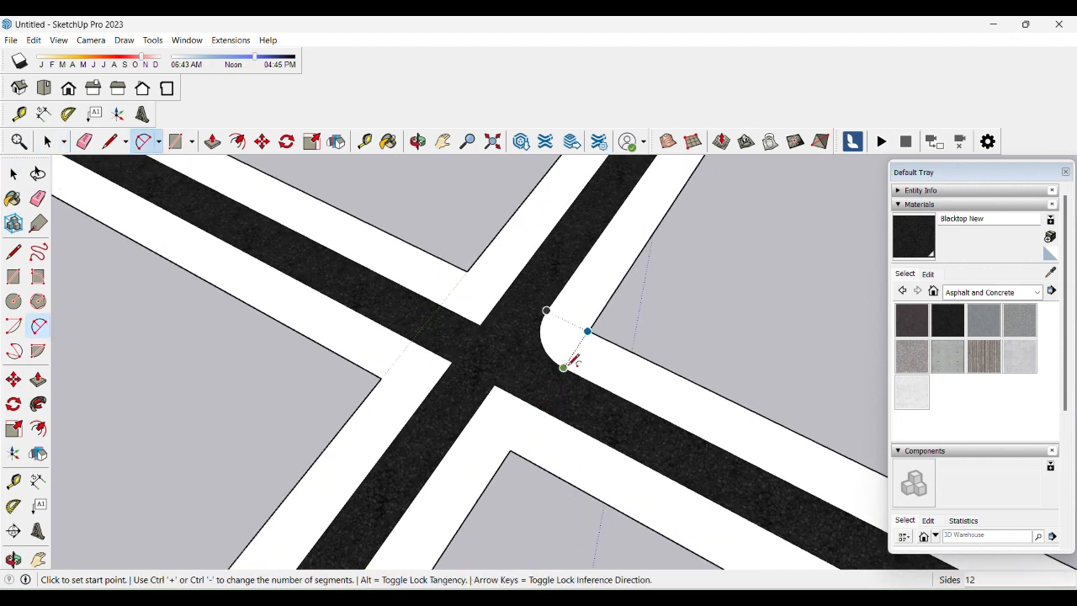
left_click(538, 405)
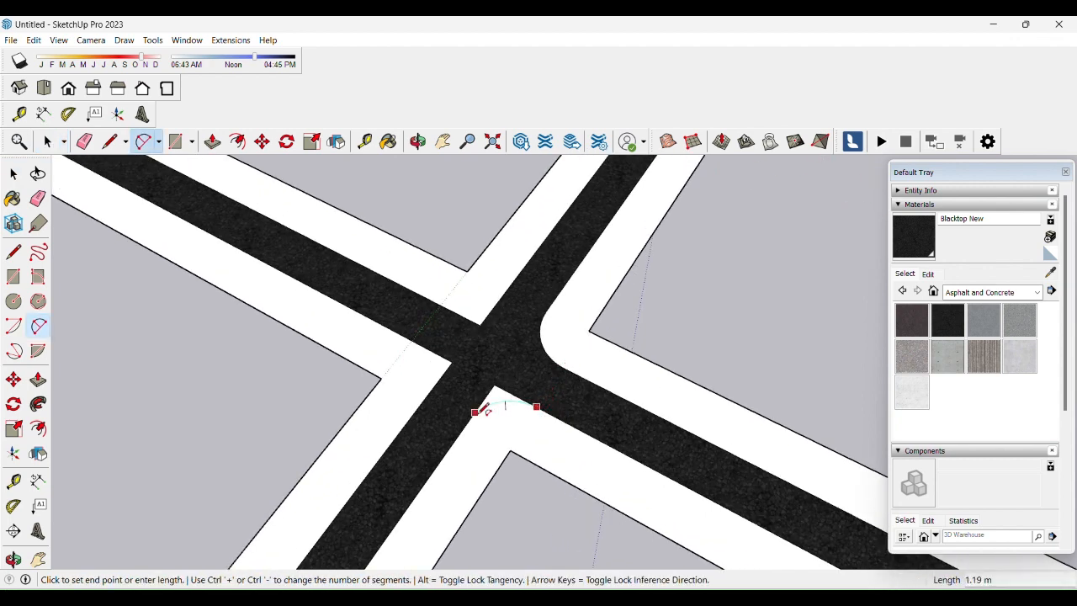
left_click(475, 413)
left_click(495, 397)
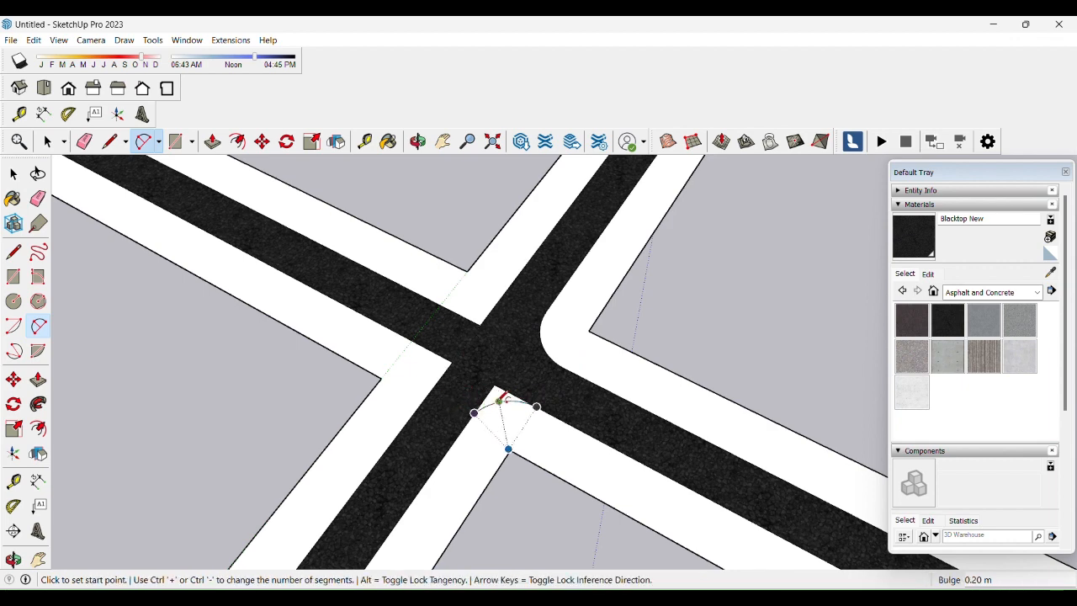
- Place guides across the white side strips at the crossing, extending the outer cross edges through its inner corners to the road edges
key("t")
left_click(509, 452)
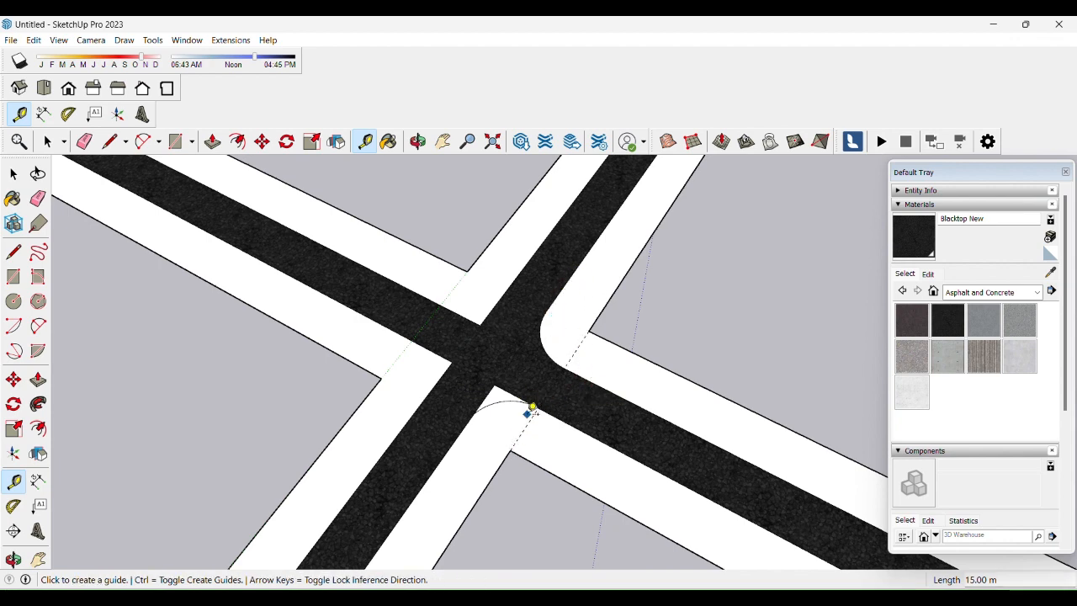
double_click(523, 455)
left_click(378, 387)
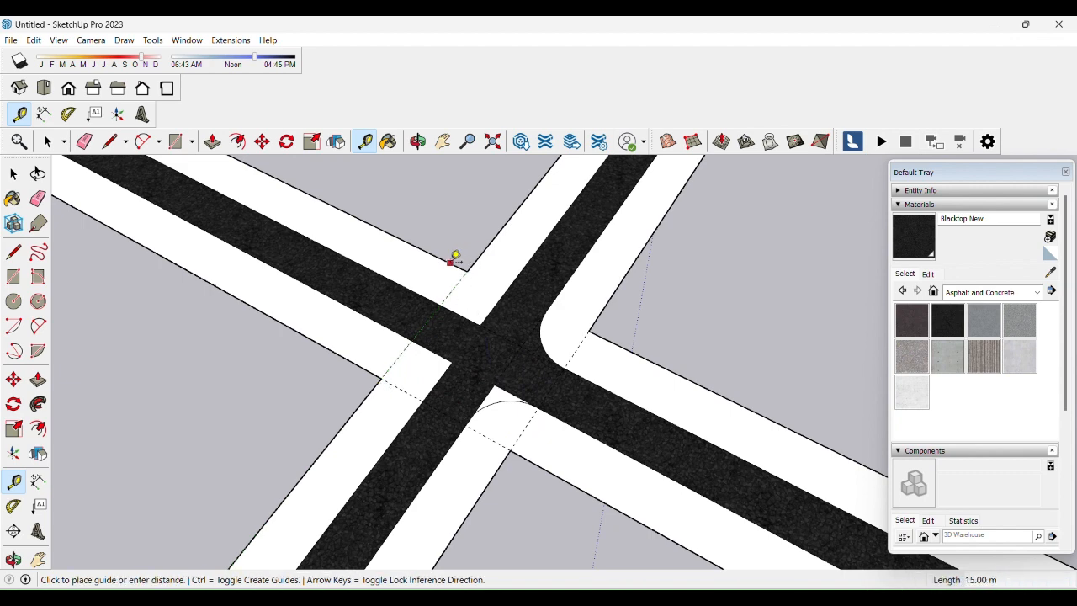
left_click(455, 258)
- Draw arcs with a bulge of about 0.29 m across the two road corners on the negative red arm, between the guide ends
key("a")
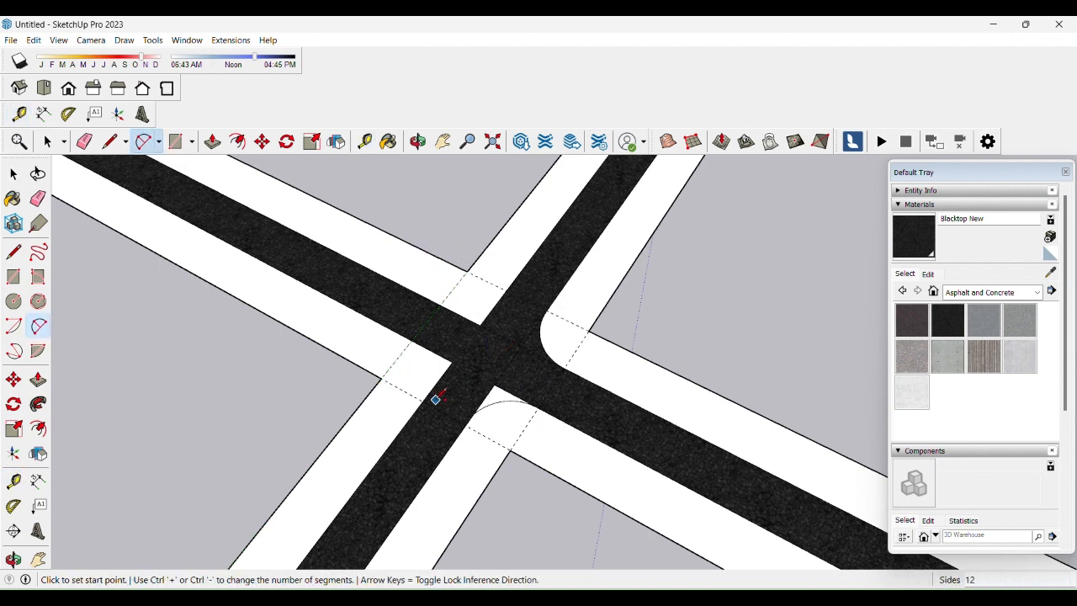
left_click(412, 339)
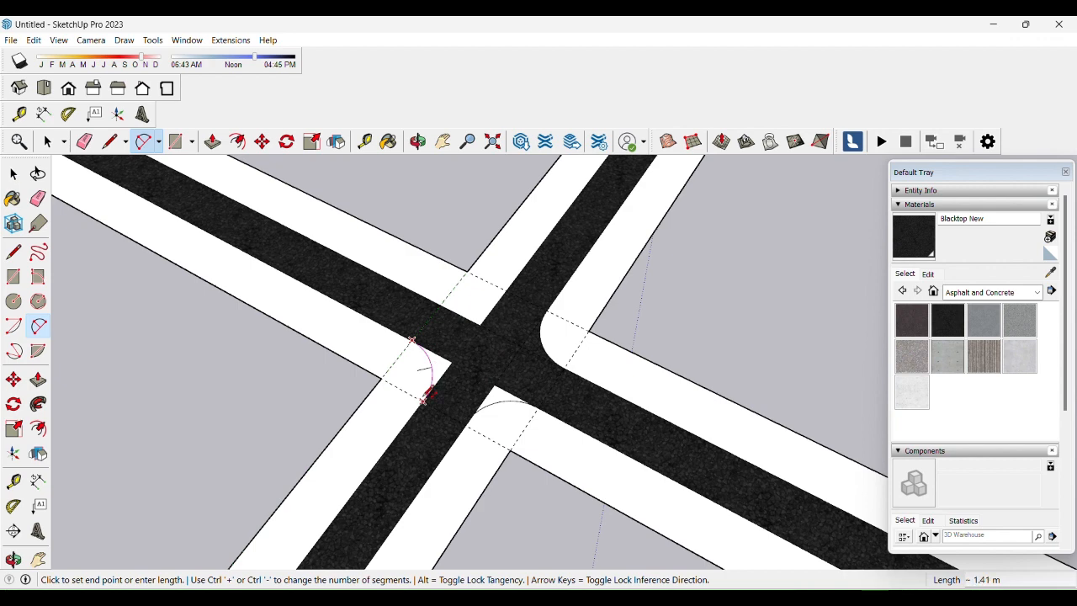
left_click(422, 400)
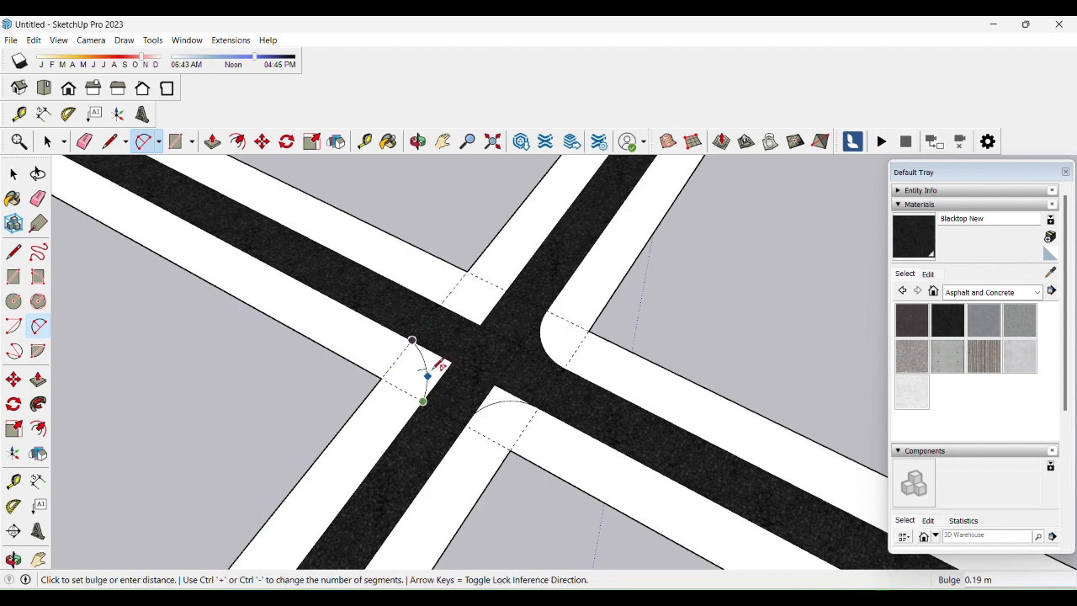
scroll(439, 365, "up", 3)
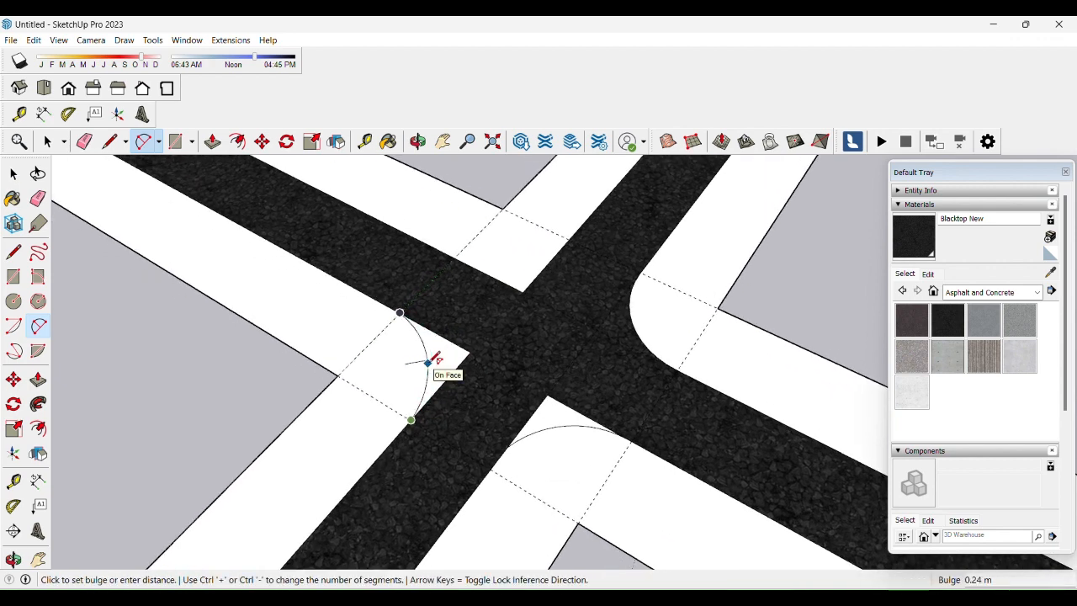
left_click(429, 361)
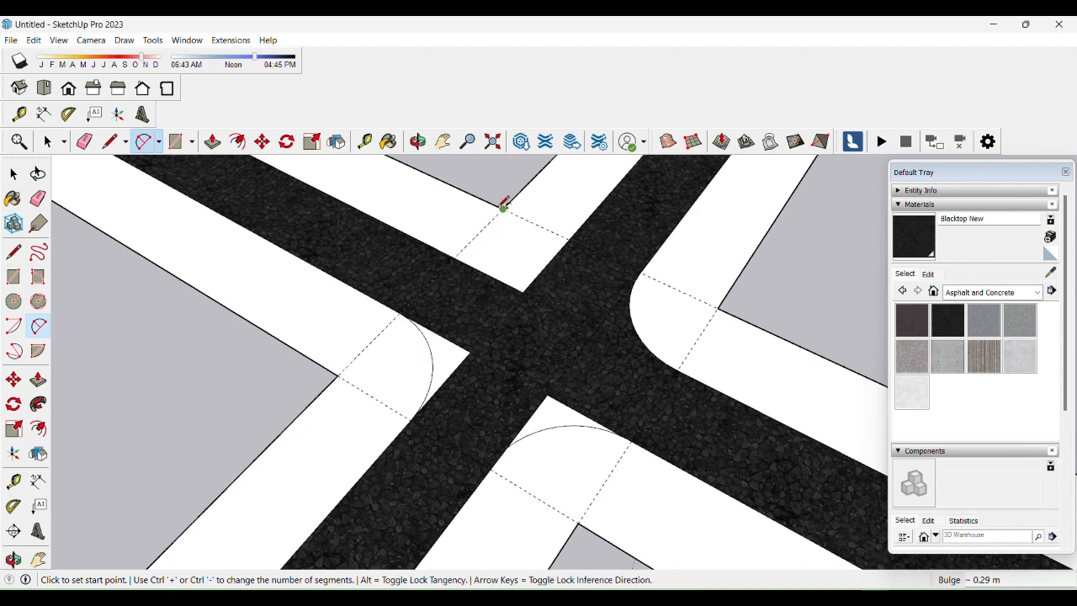
left_click(454, 258)
left_click(525, 261)
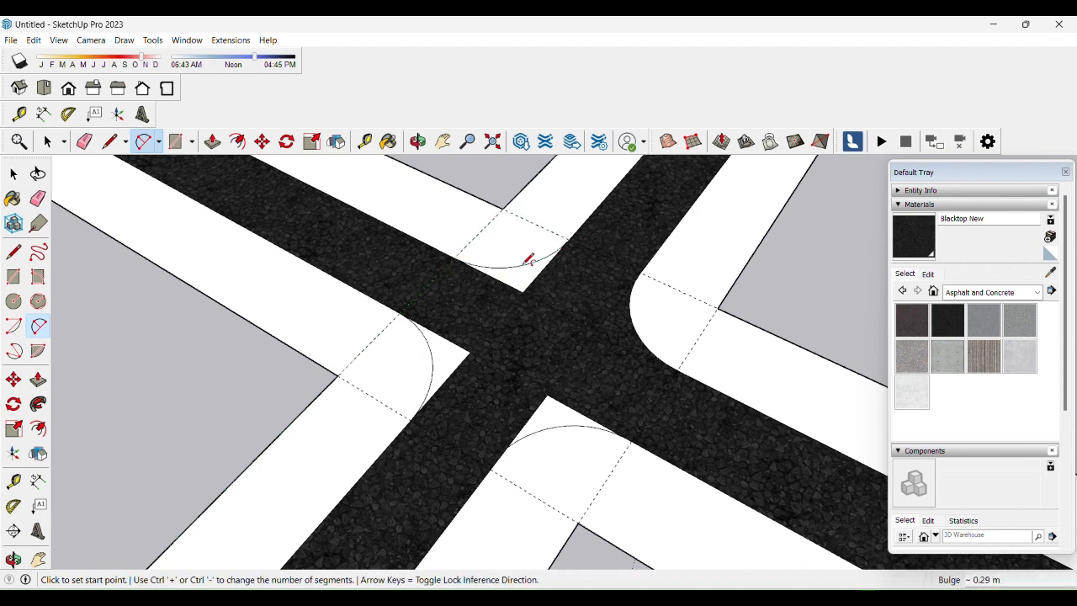
- Delete the sharp corner edges outside the arcs at the three remaining road corners
key("space")
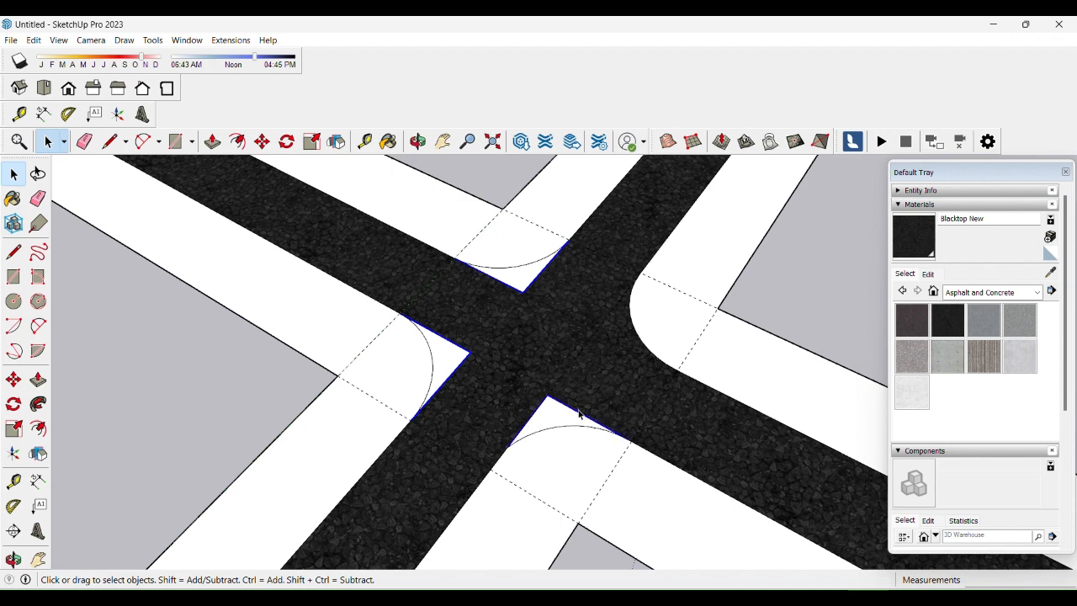
scroll(577, 413, "down", 5)
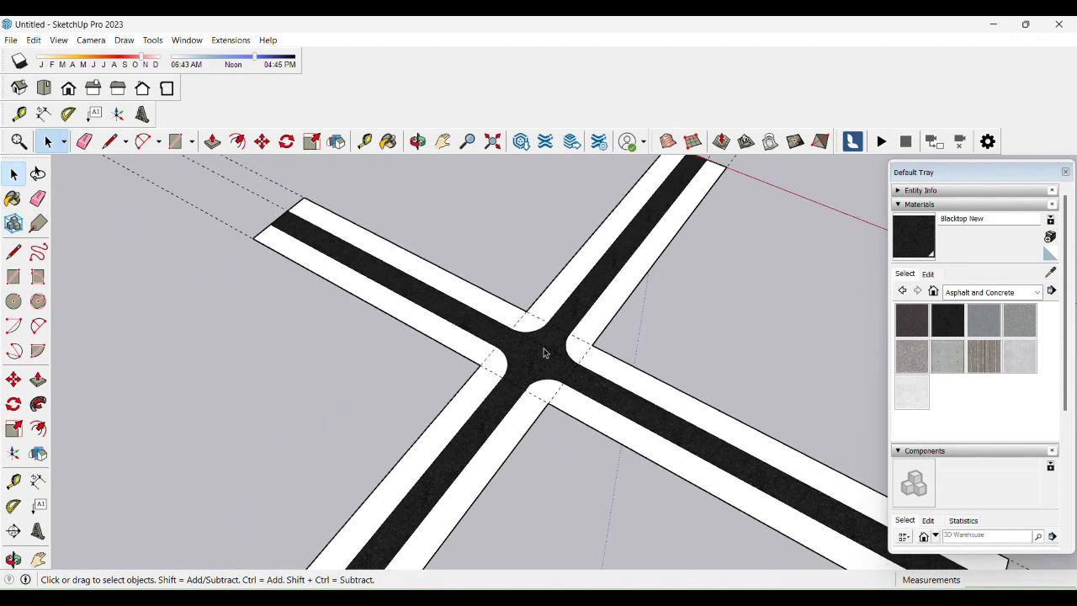
scroll(515, 349, "down", 2)
- Raise the asphalt road face 0.15 m with Push/Pull
middle_click_drag(564, 372, 604, 244)
scroll(555, 367, "up", 4)
scroll(519, 372, "up", 2)
key("p")
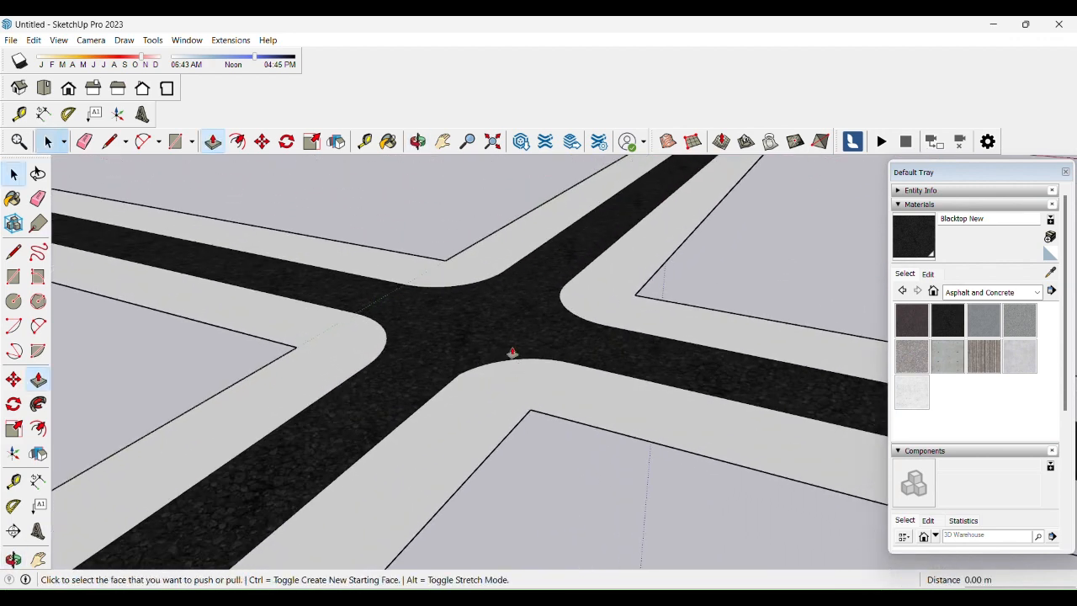
left_click(512, 352)
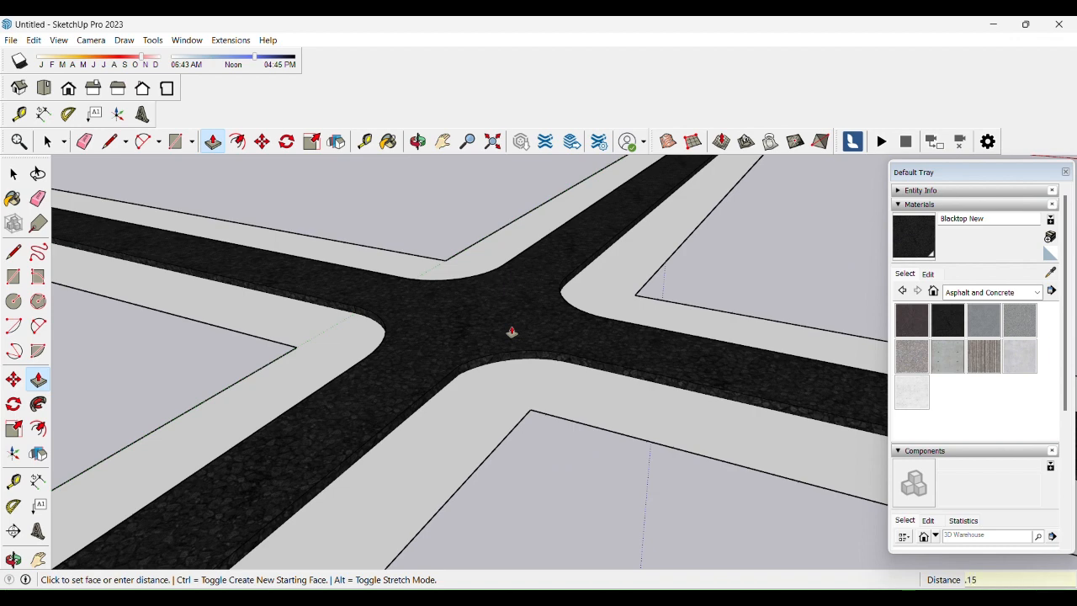
key("Return")
- Raise each of the four side strips around the asphalt road 0.10 m with Push/Pull
left_click(509, 409)
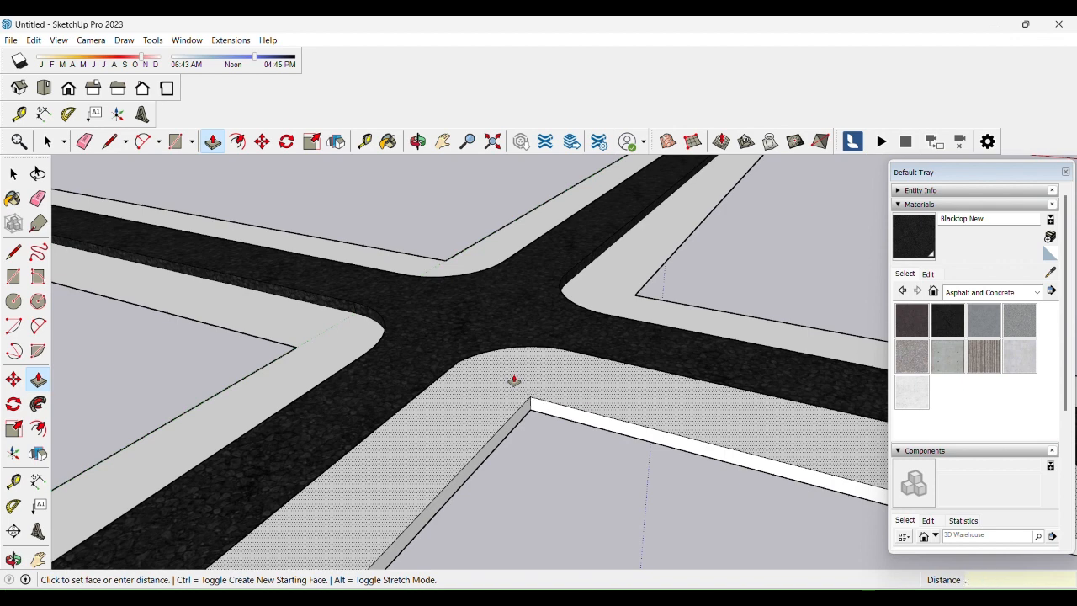
key("Return")
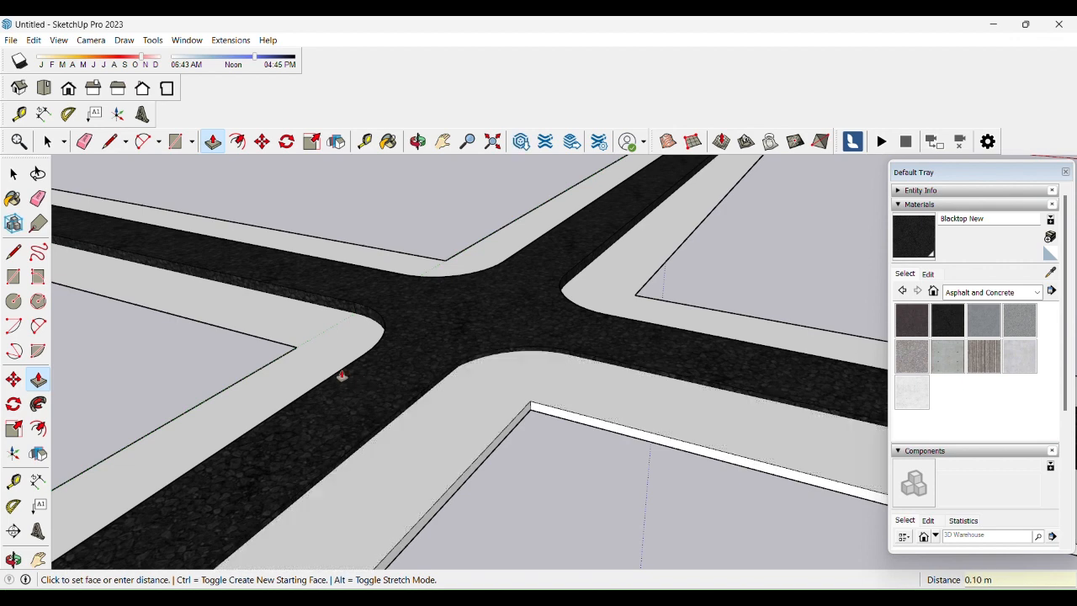
double_click(331, 368)
double_click(438, 274)
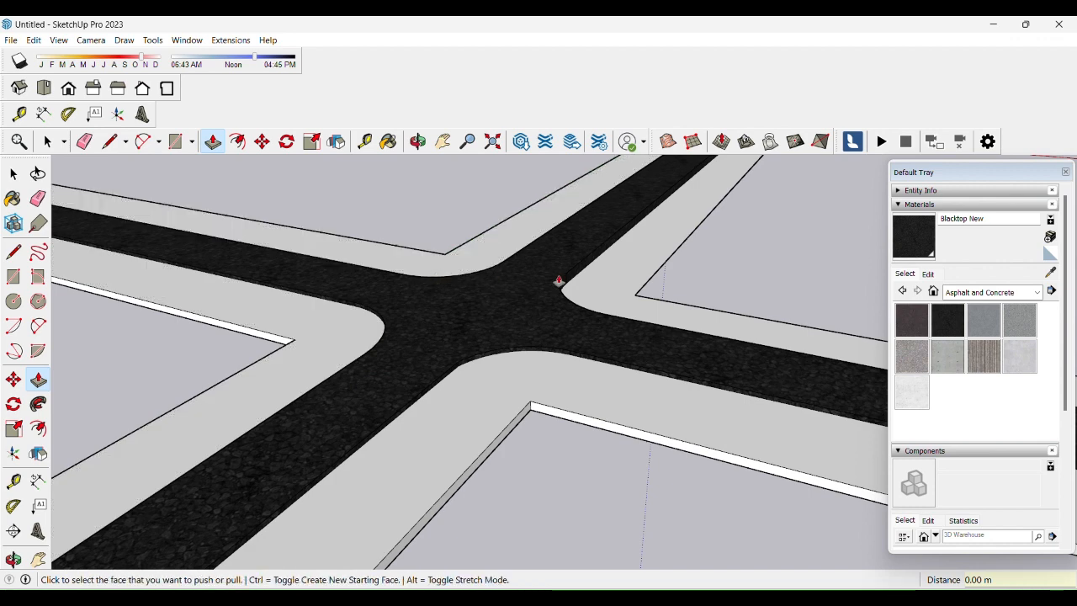
double_click(589, 287)
key("space")
scroll(493, 360, "down", 6)
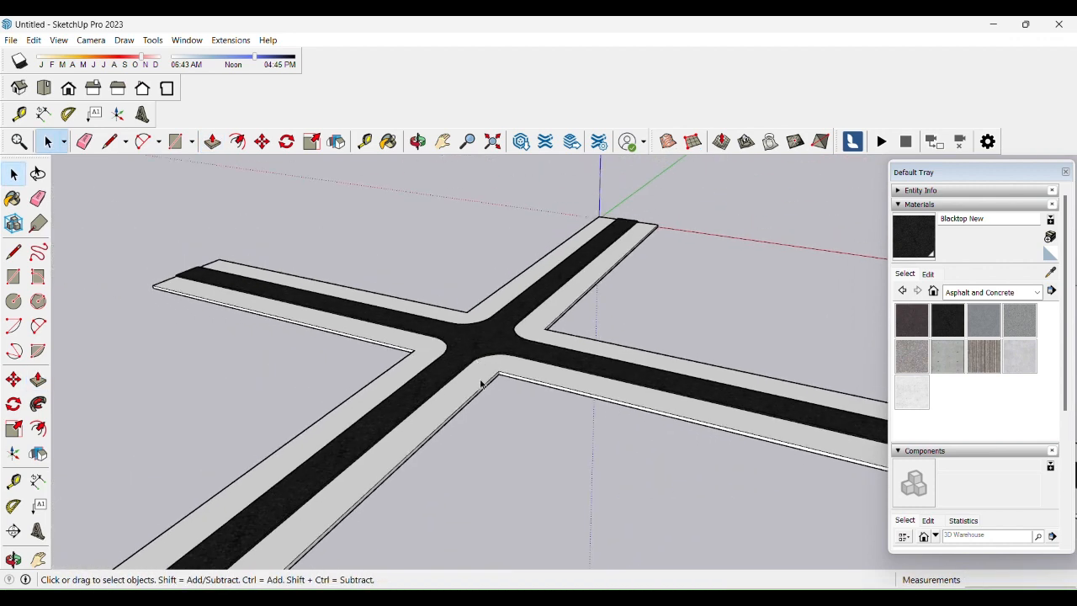
- Draw a large ground rectangle that surrounds the whole road crossing on all sides
scroll(633, 392, "up", 3)
middle_click_drag(633, 392, 521, 365)
scroll(521, 365, "down", 5)
key("r")
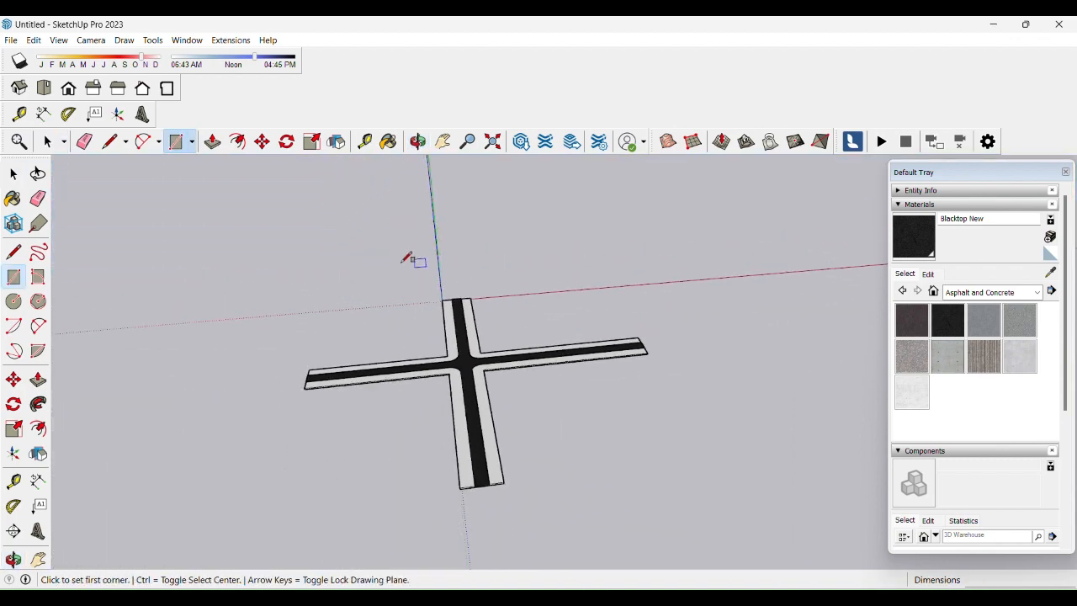
left_click(258, 240)
left_click(784, 510)
key("space")
scroll(504, 319, "up", 5)
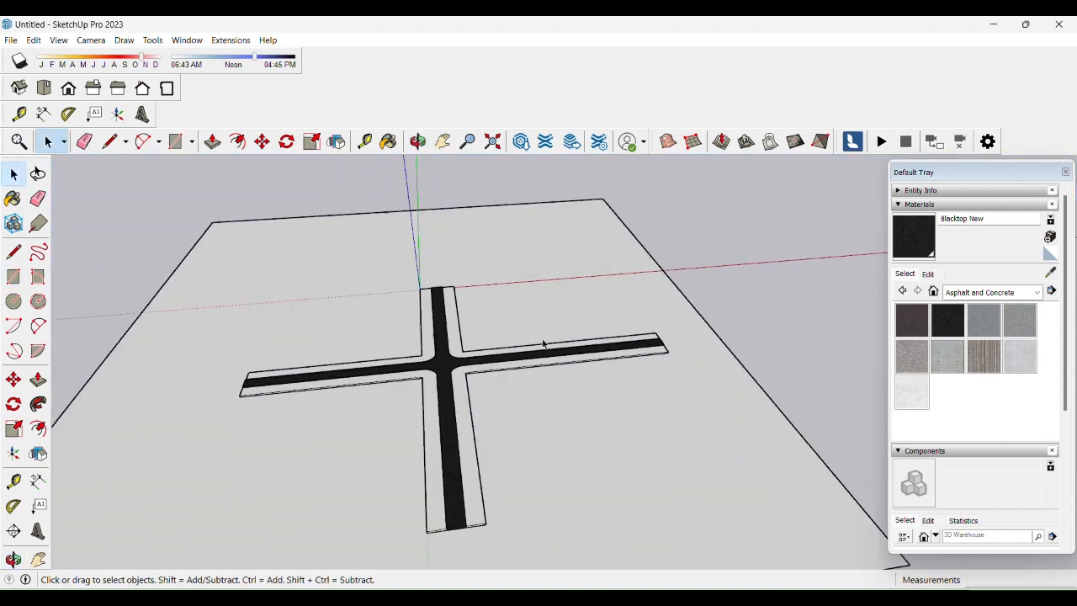
- Group the ground rectangle, and make a separate group of the road crossing geometry
right_click(481, 297)
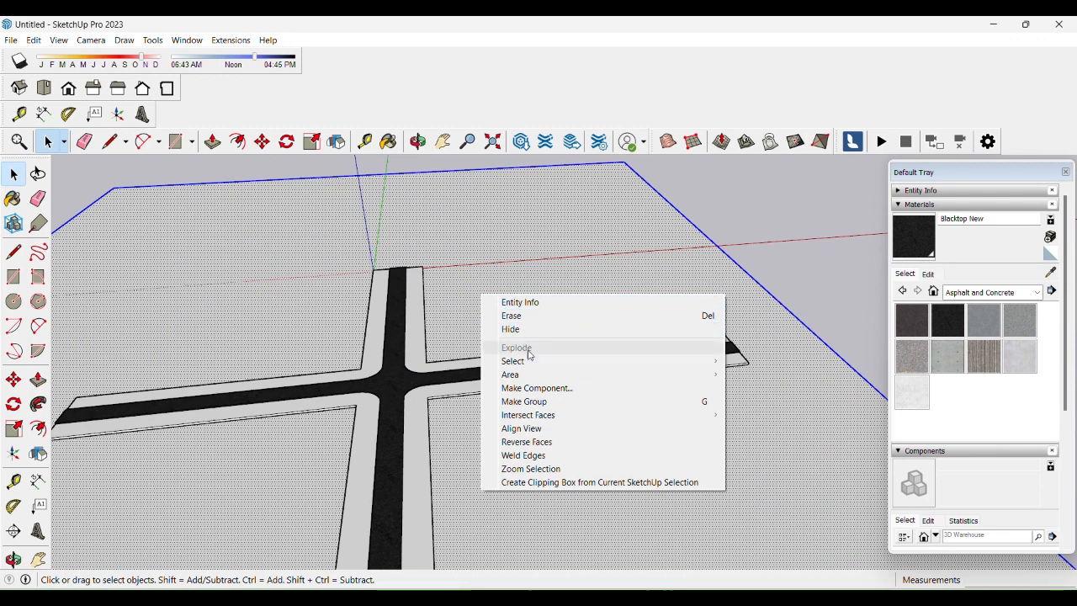
left_click(530, 401)
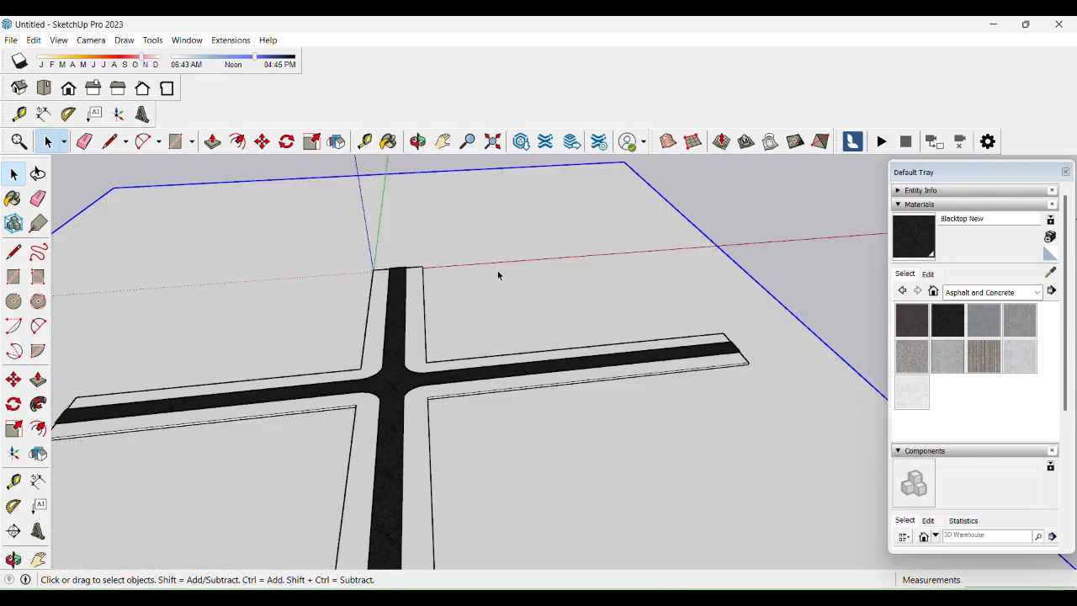
triple_click(408, 345)
right_click(408, 346)
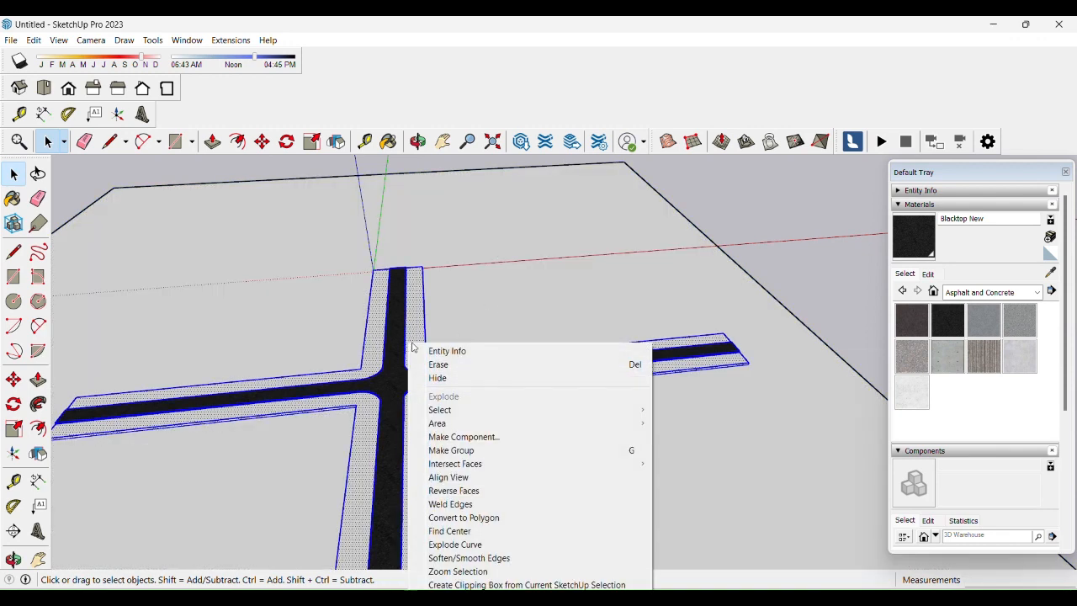
left_click(475, 447)
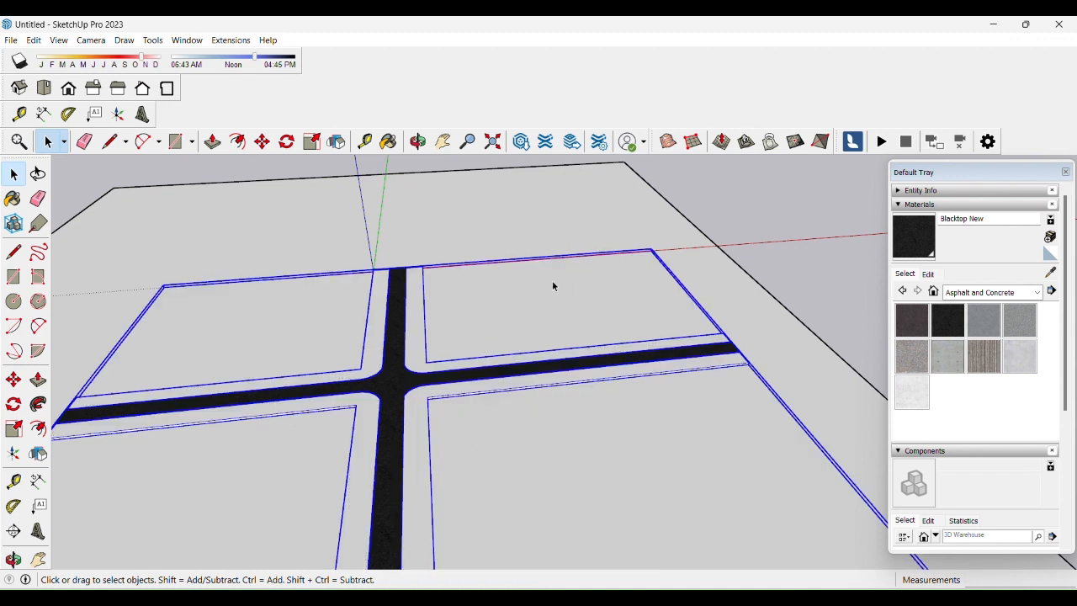
left_click(744, 230)
- Inside the crossing group, paint all four side strips with Pavers Modular Brick from the Landscaping, Fencing and Vegetation materials
double_click(415, 335)
left_click(414, 334)
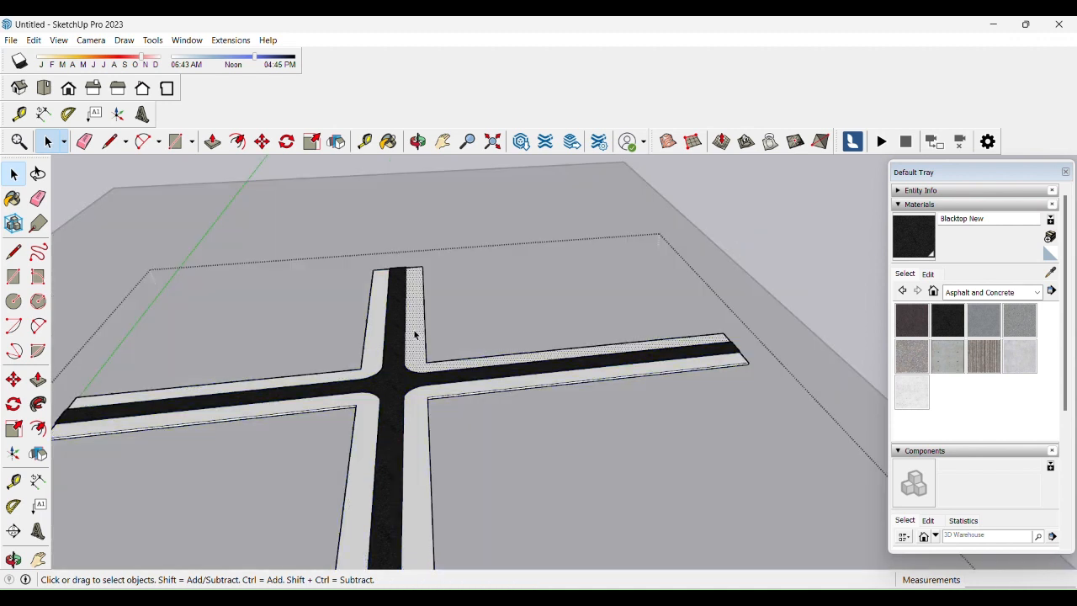
left_click(413, 411)
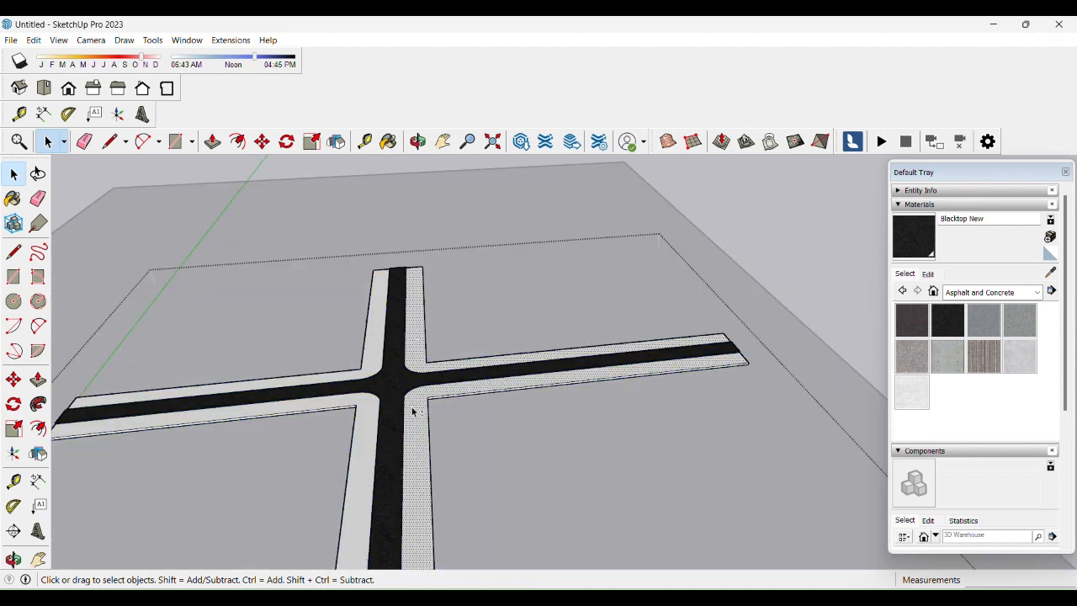
left_click(371, 429, "shift")
left_click(378, 353, "shift")
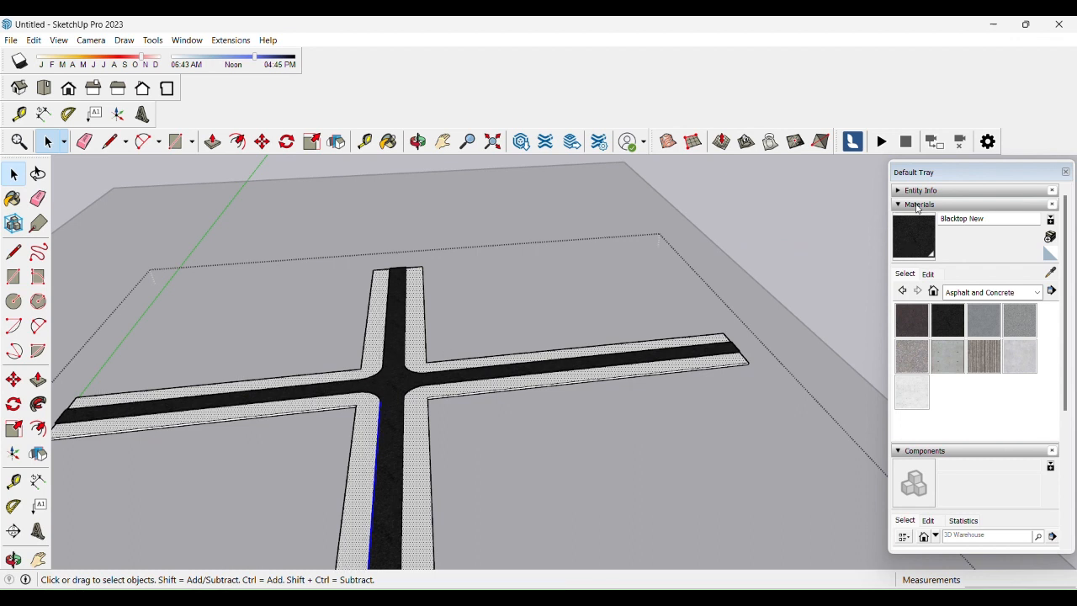
left_click(954, 296)
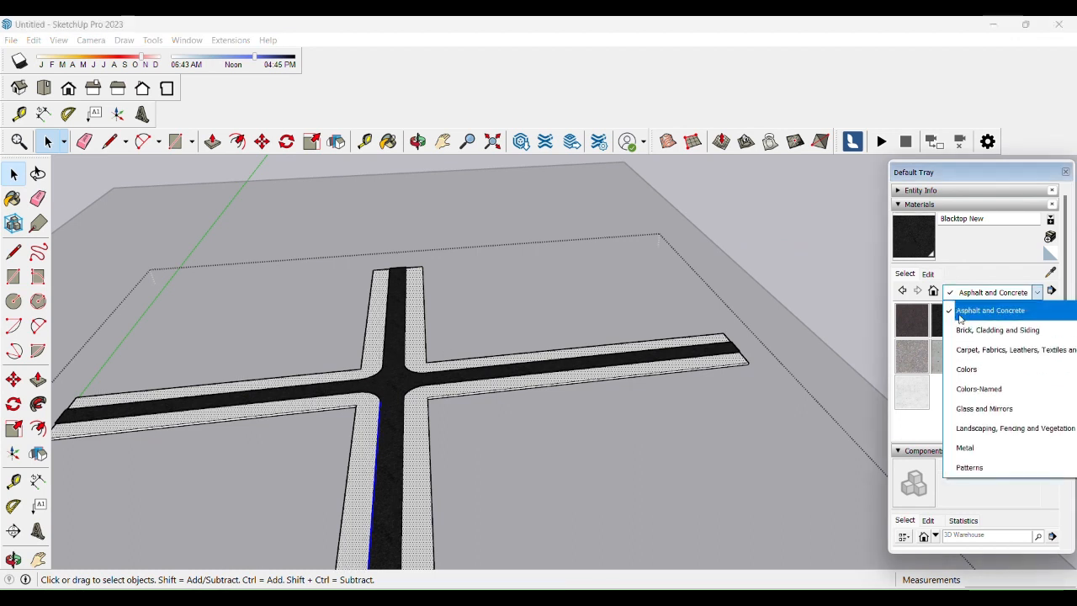
left_click(967, 420)
scroll(974, 363, "down", 5)
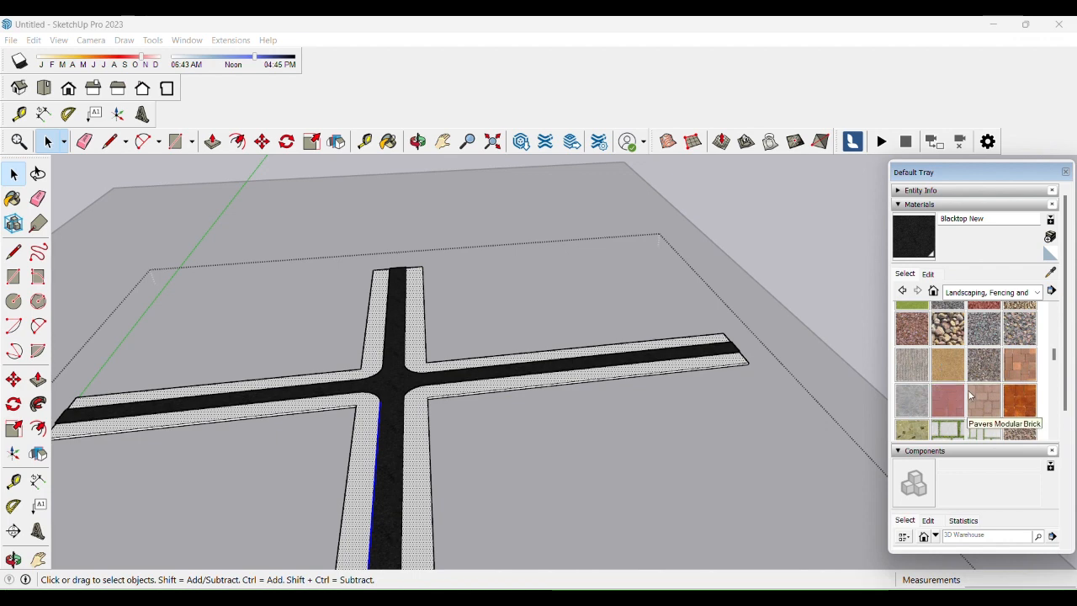
left_click(988, 395)
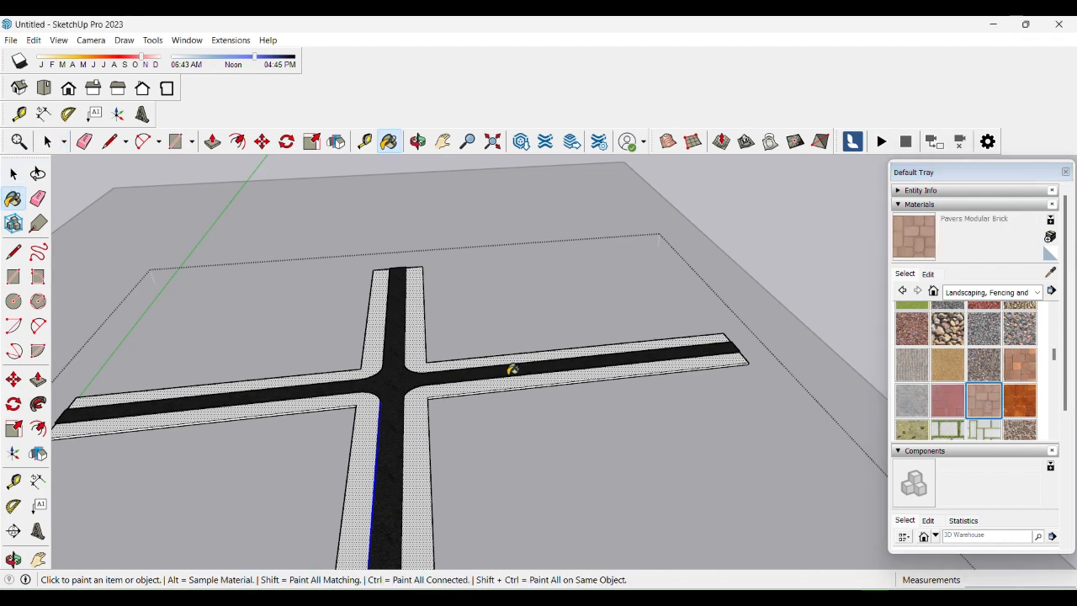
scroll(437, 404, "up", 3)
left_click(442, 407)
key("space")
scroll(438, 387, "down", 6)
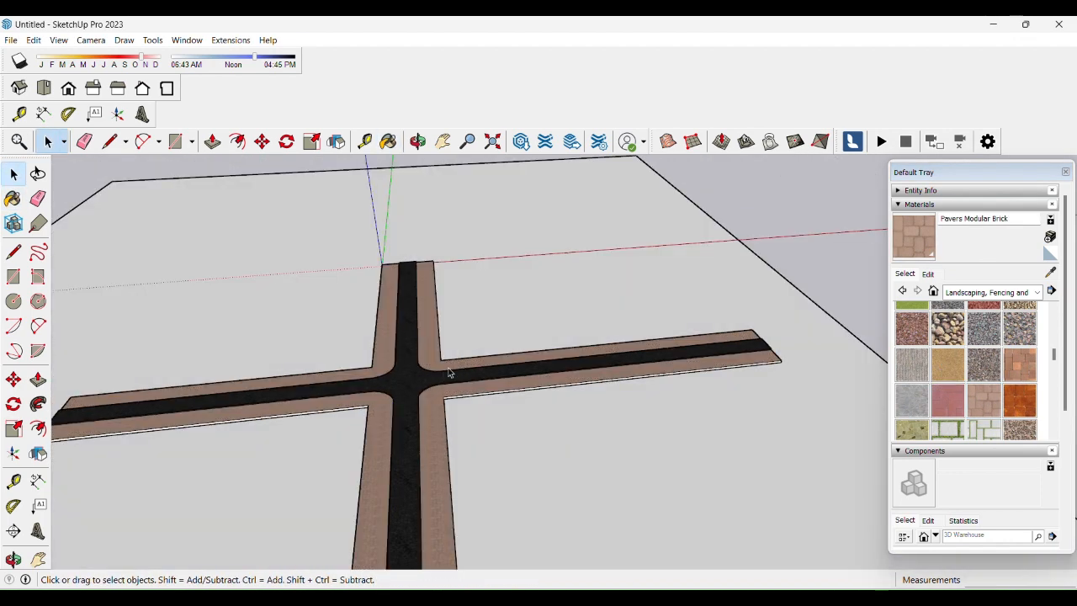
- Draw a rectangle of about 3.29 m by 1.92 m on the ground between the origin arm and the negative red arm, and group it
middle_click_drag(506, 349, 378, 450)
scroll(378, 384, "up", 6)
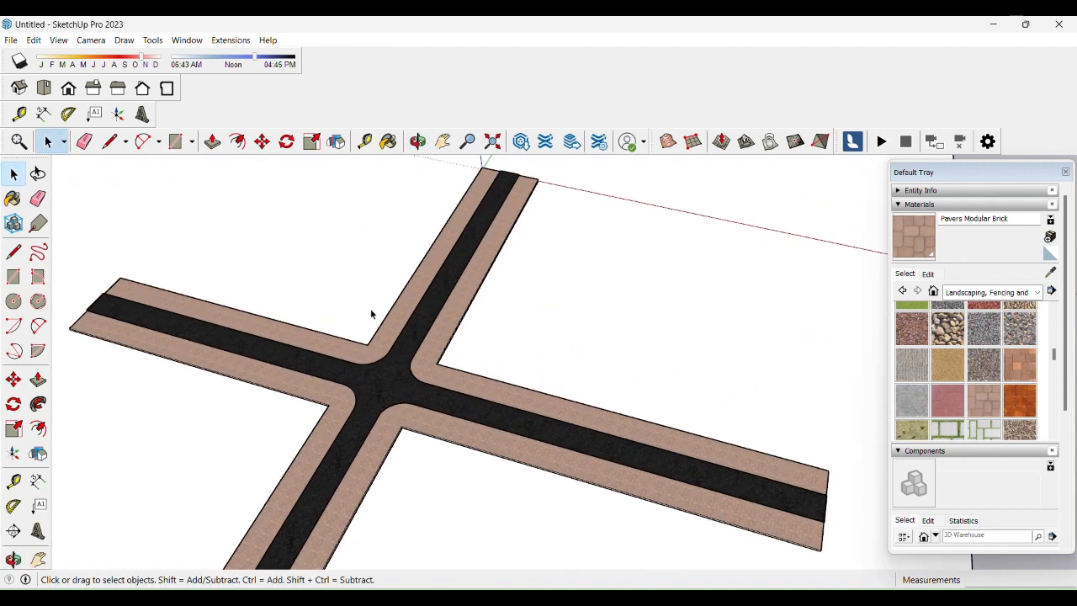
key("r")
left_click(183, 300)
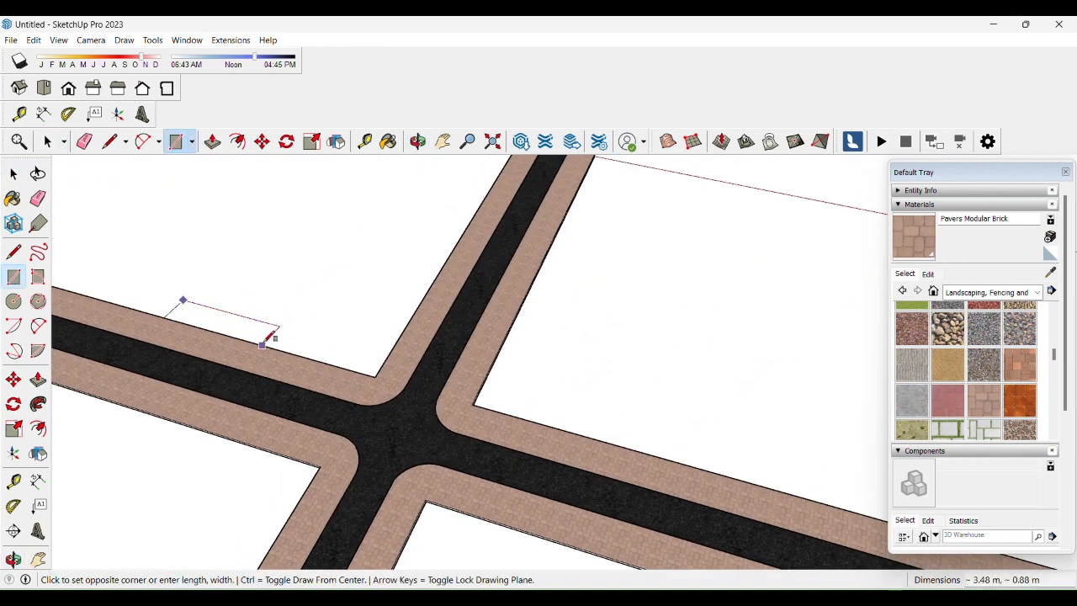
left_click(307, 283)
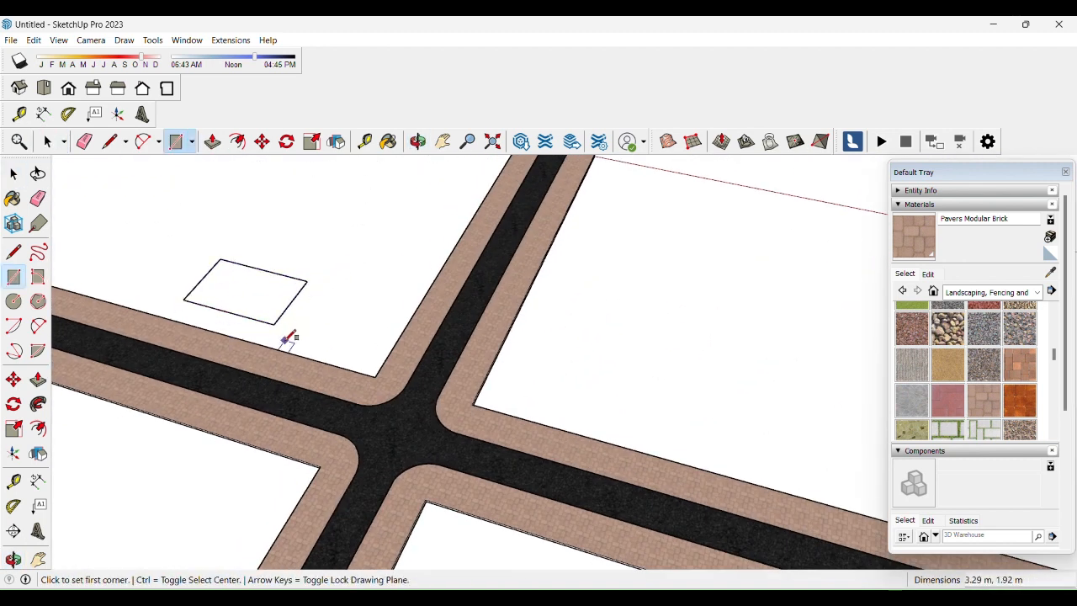
left_click(287, 339)
key("Escape")
key("space")
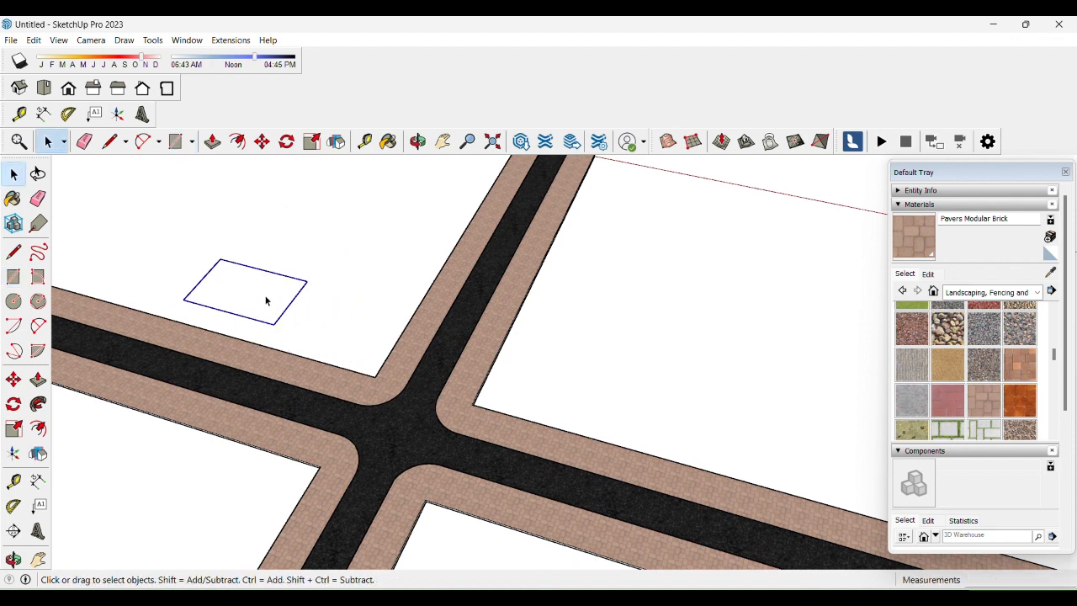
- Inside the small rectangle's group, extrude the face 3 m upward into a box
double_click(265, 301)
key("p")
left_click(264, 307)
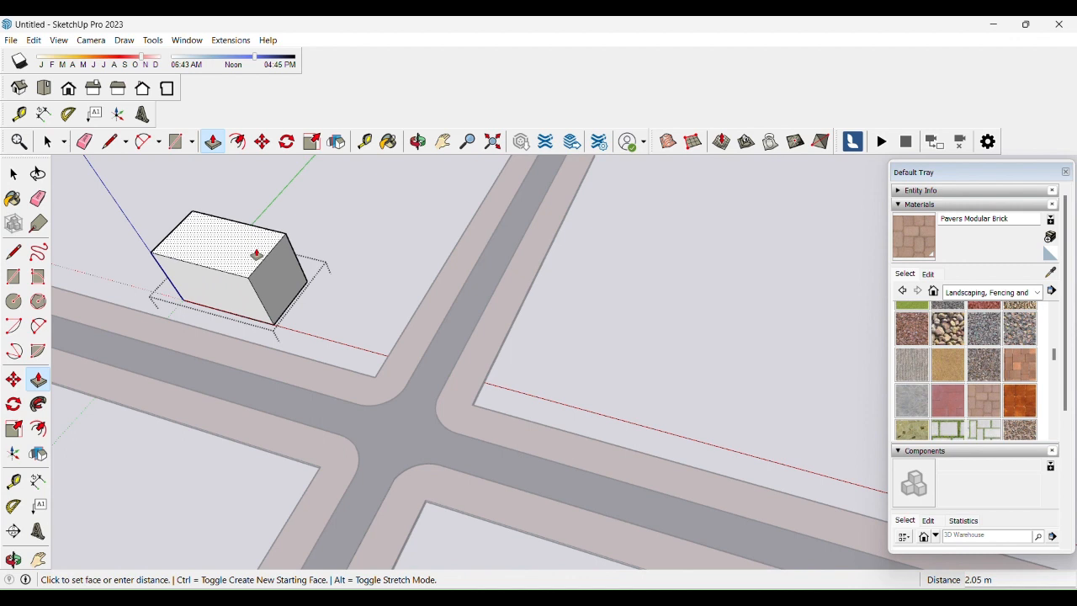
type("3")
key("Return")
key("space")
- Pull the box's road-facing side outward to the edge of the paved strip and leave the group
key("p")
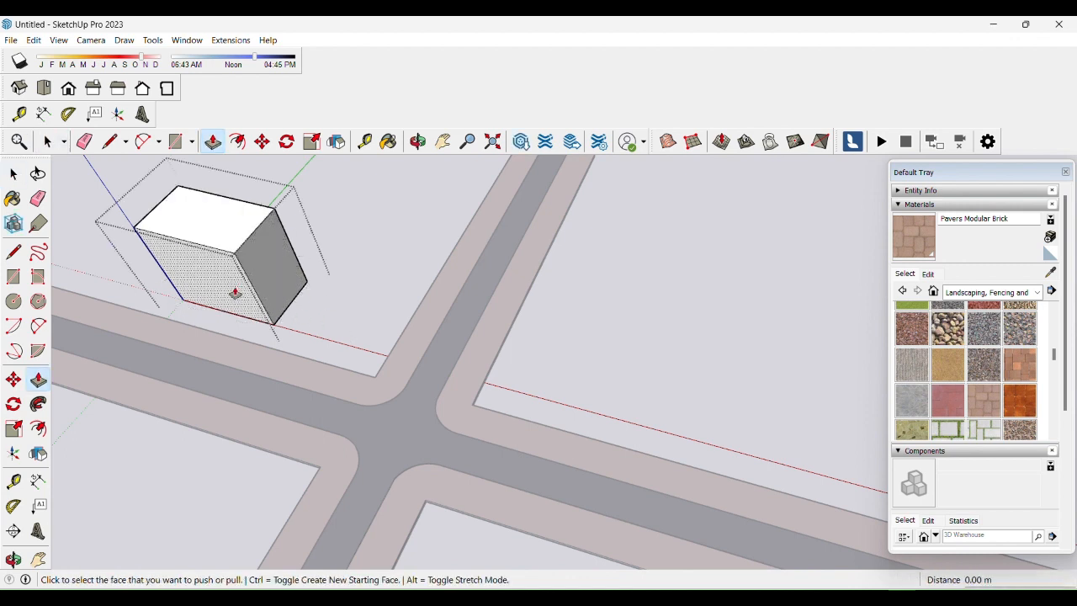
left_click(235, 294)
key("Escape")
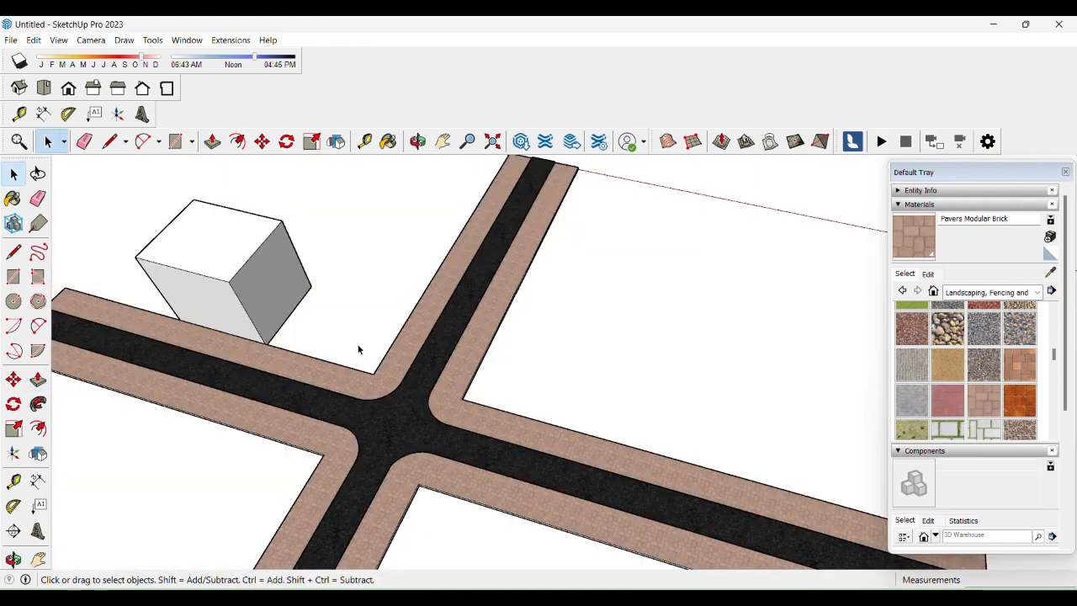
- Copy the box 3.29 m along the red axis so it sits directly beside the original, toward the crossing
left_click(278, 319)
key("m")
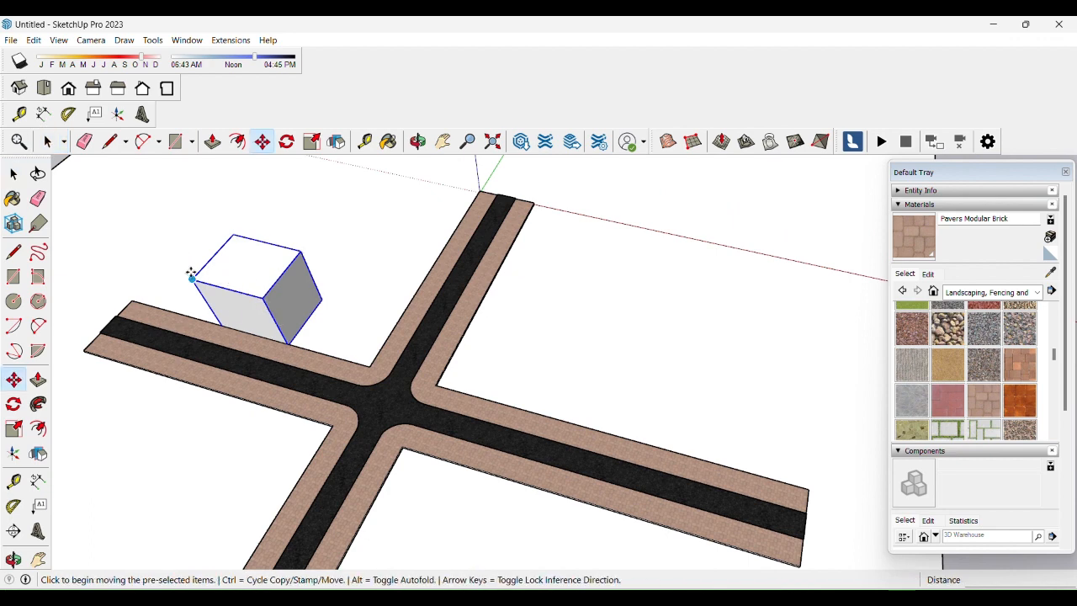
key("ctrl")
left_click(193, 278)
left_click(265, 298)
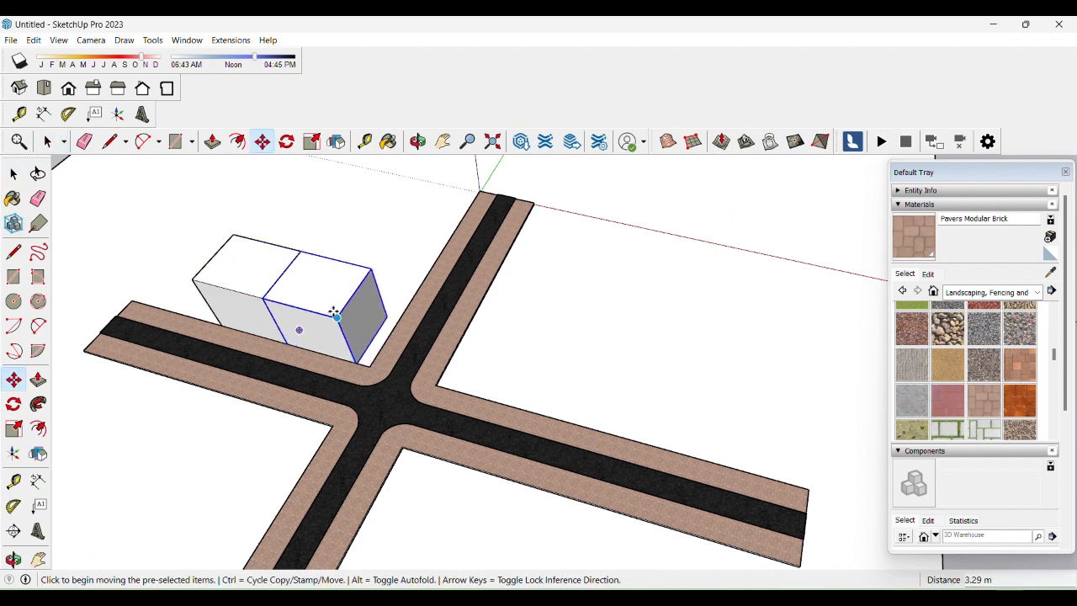
- Copy the second box about 6.94 m across the road to the outer corner of the paved strips
left_click(265, 300)
key("ctrl")
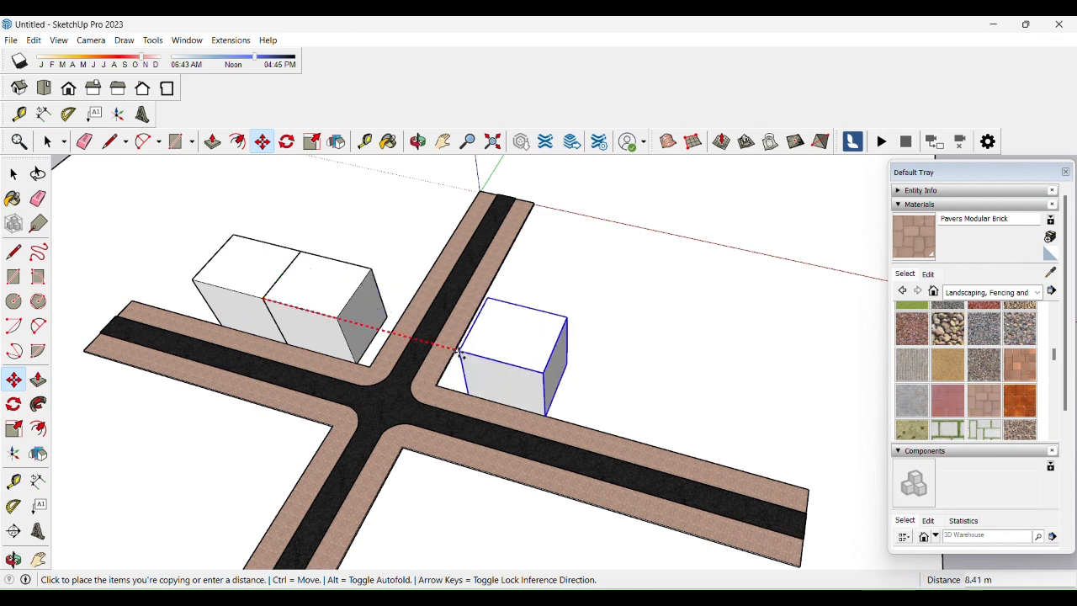
left_click(426, 344)
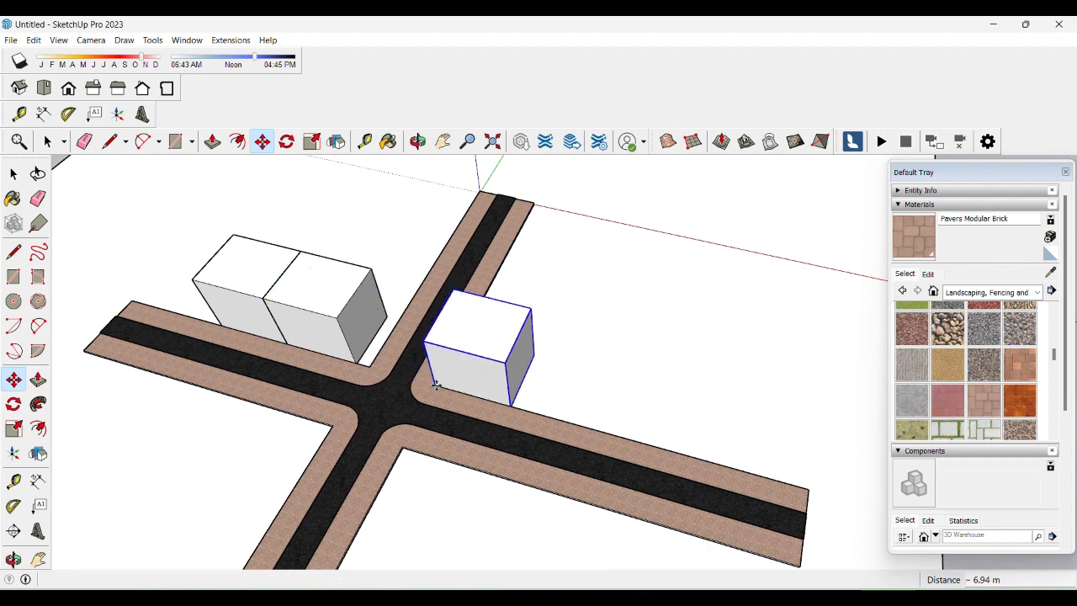
key("space")
key("s")
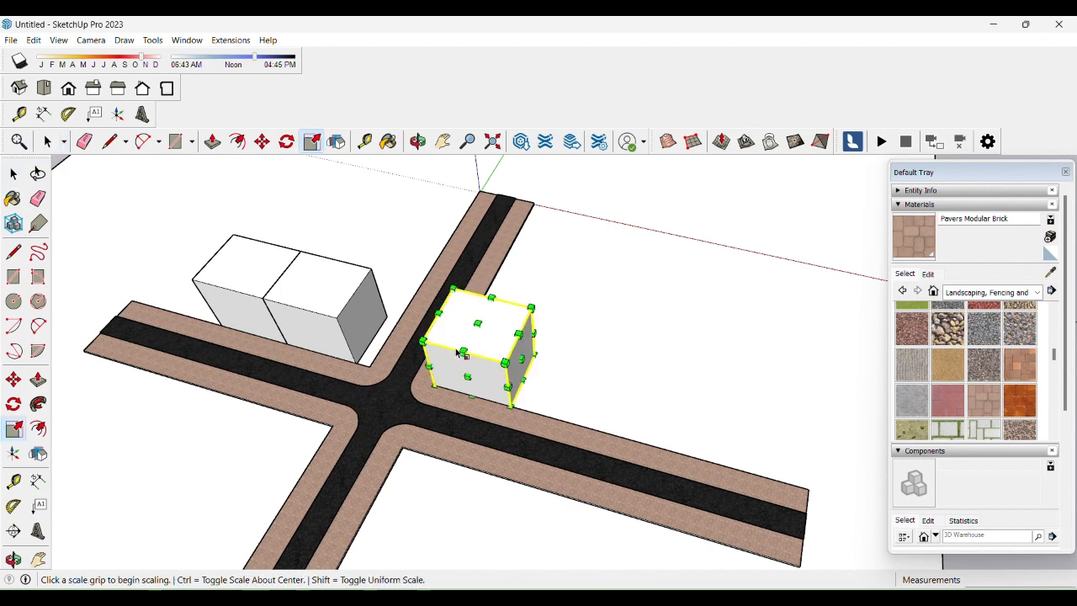
middle_click_drag(471, 360, 413, 383)
key("space")
- Inside the group of the second box, beside the crossing, push the top face down about 1.09 m
left_click(413, 383)
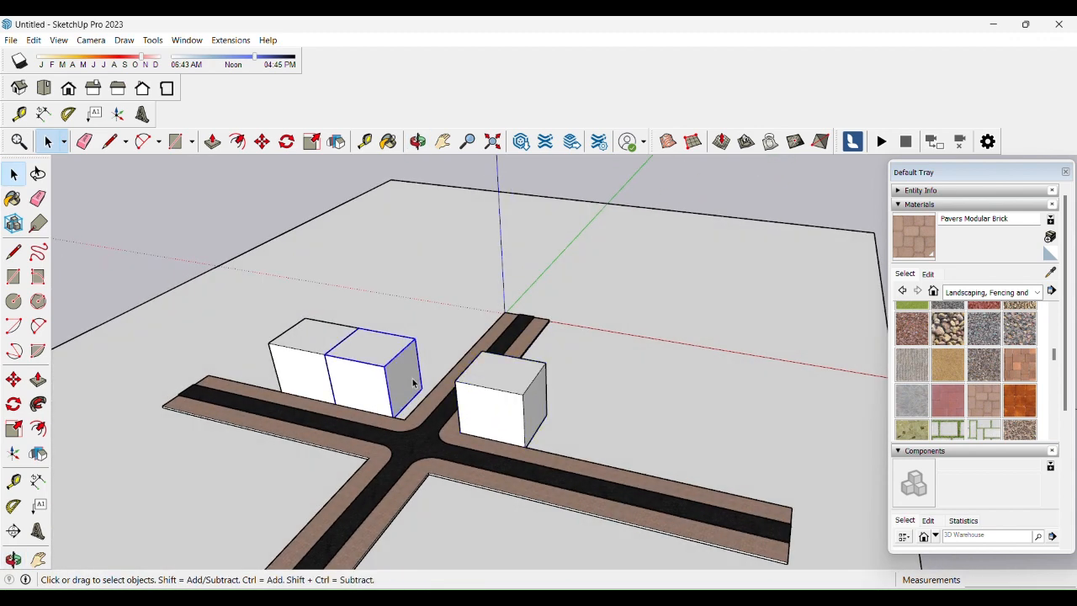
double_click(371, 363)
key("p")
left_click(379, 364)
left_click(380, 379)
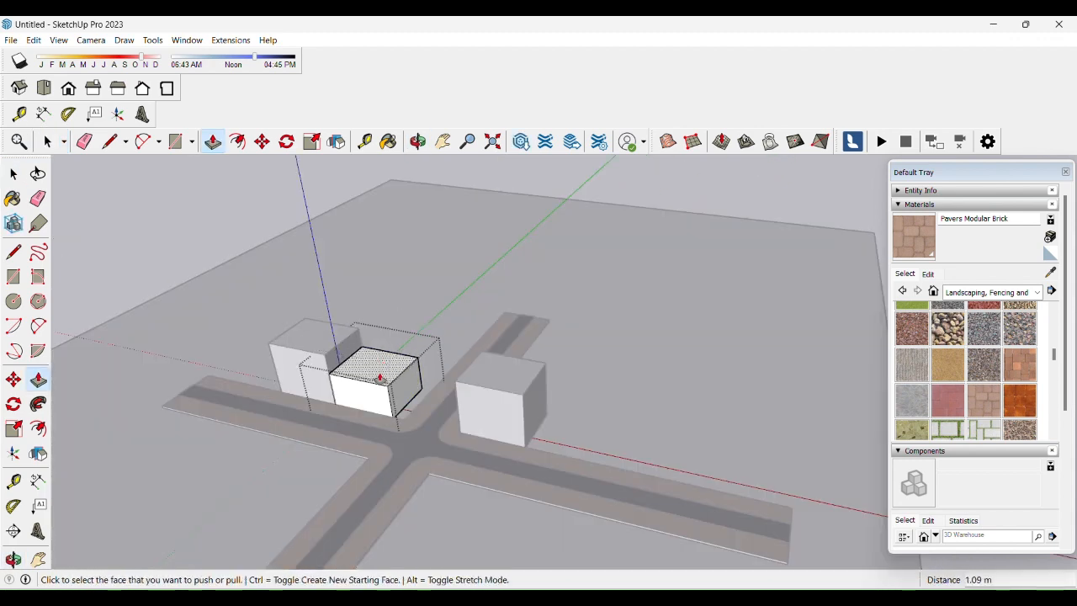
key("space")
key("Escape")
- Pull the lowered box's side facing the crossing outward to the edge of the paved strip and leave the group
double_click(404, 393)
key("p")
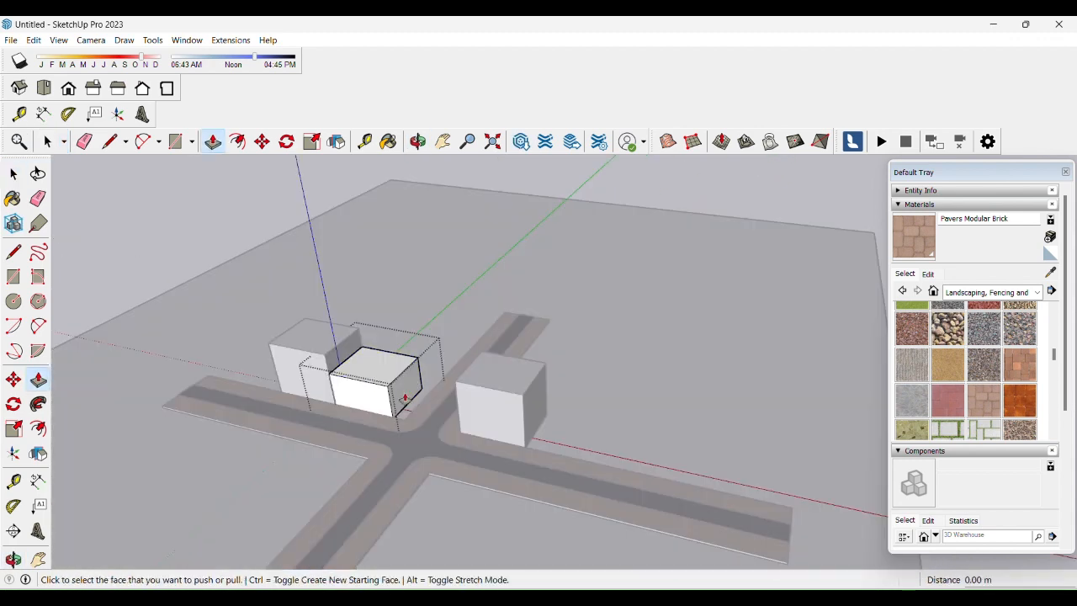
left_click(407, 394)
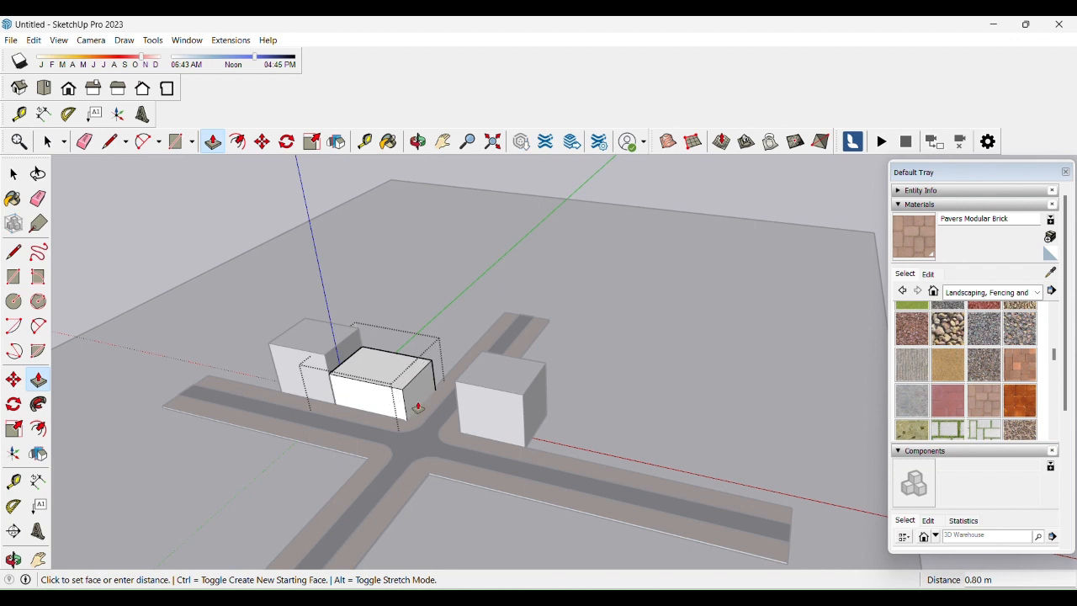
left_click(455, 370)
key("space")
key("Escape")
- Copy the lowered box 2.79 m along the green axis so it sits directly behind the original
middle_click_drag(456, 370, 412, 363)
key("m")
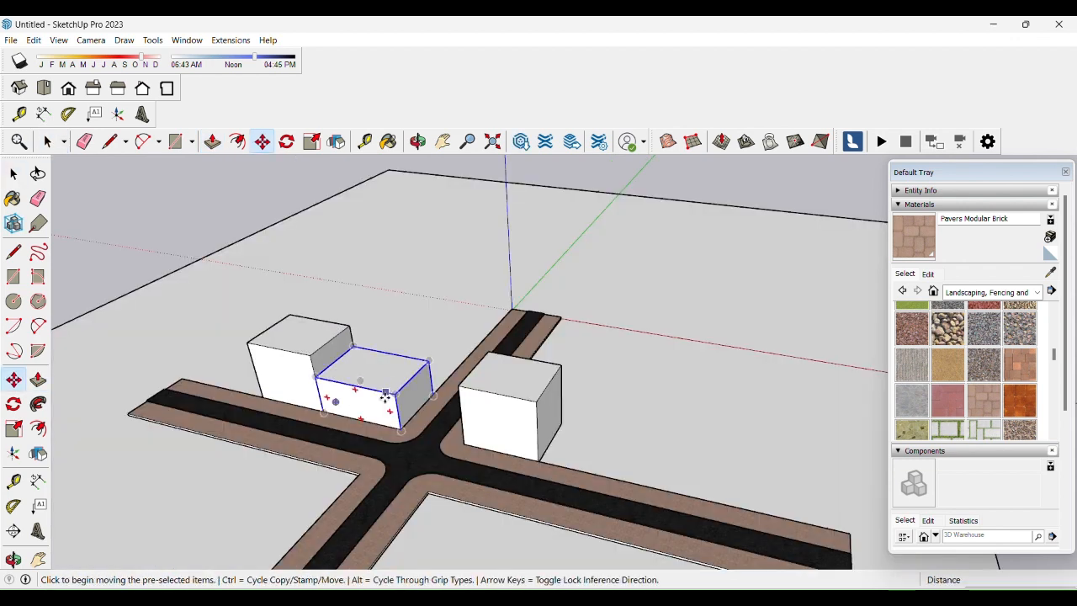
left_click(392, 387)
key("ctrl")
key("Escape")
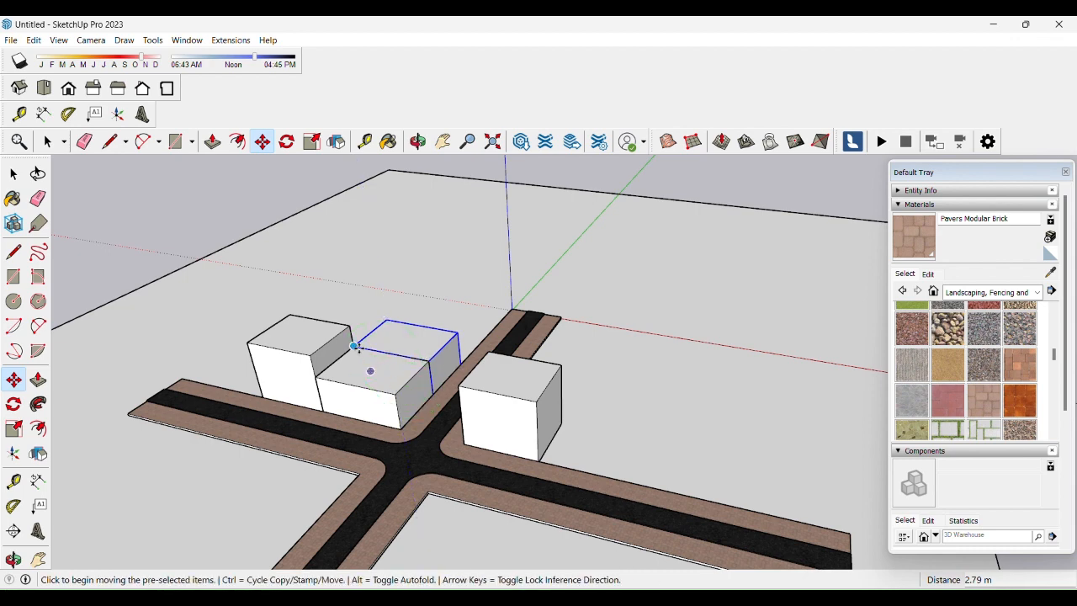
- Copy the rear low box about 7.03 m across the road, behind the corner box on the other side
left_click(354, 347)
key("ctrl")
left_click(485, 354)
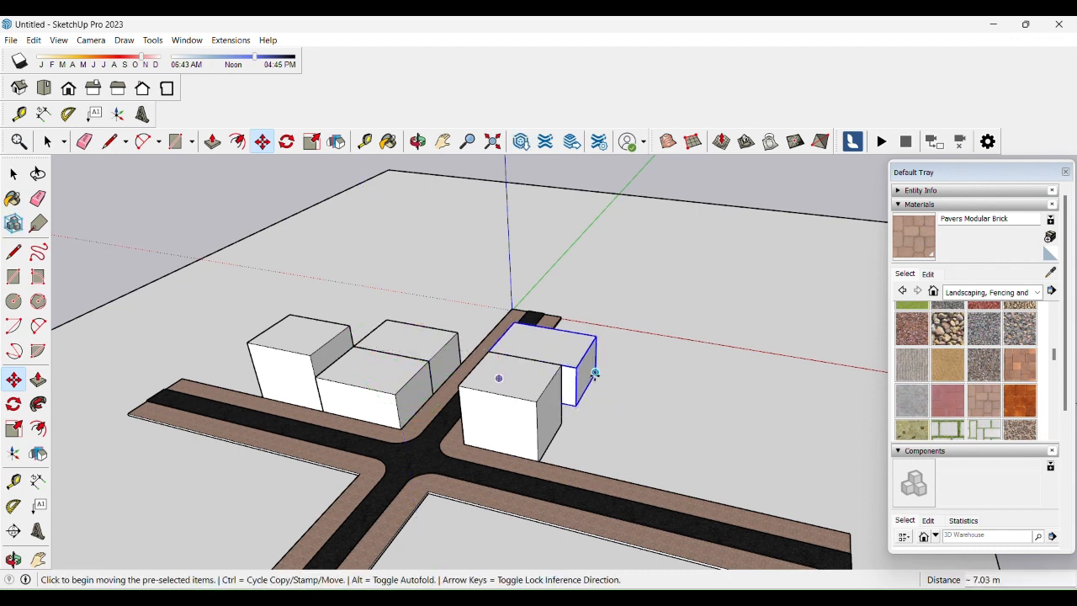
key("ctrl")
scroll(585, 370, "down", 2)
- Inside the new copy's group, push its side inward to narrow it, raise its top by 6 m and leave the group
key("space")
double_click(584, 370)
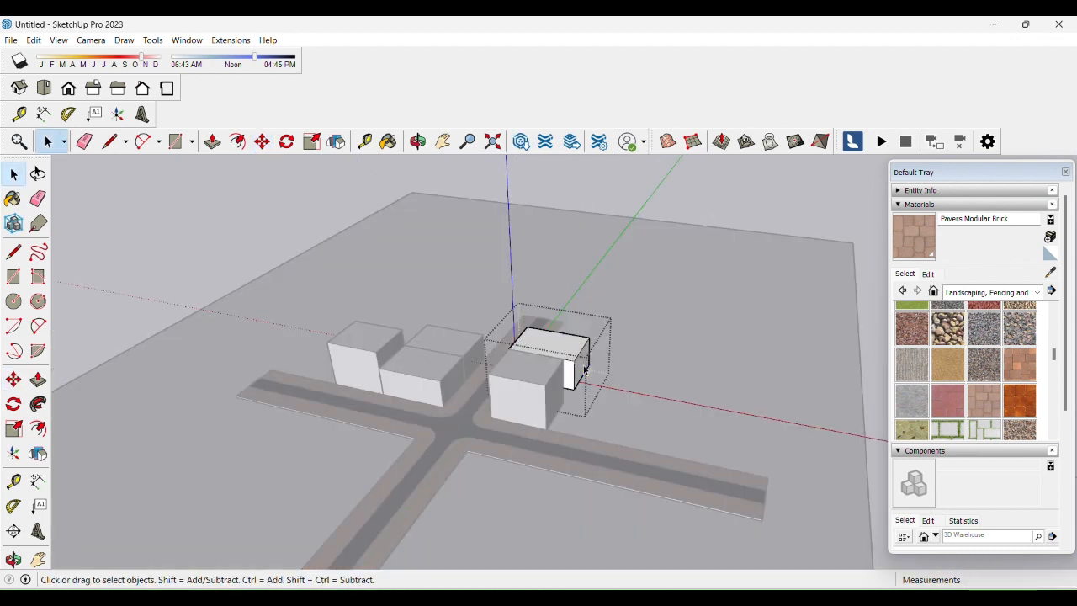
key("p")
left_click(572, 370)
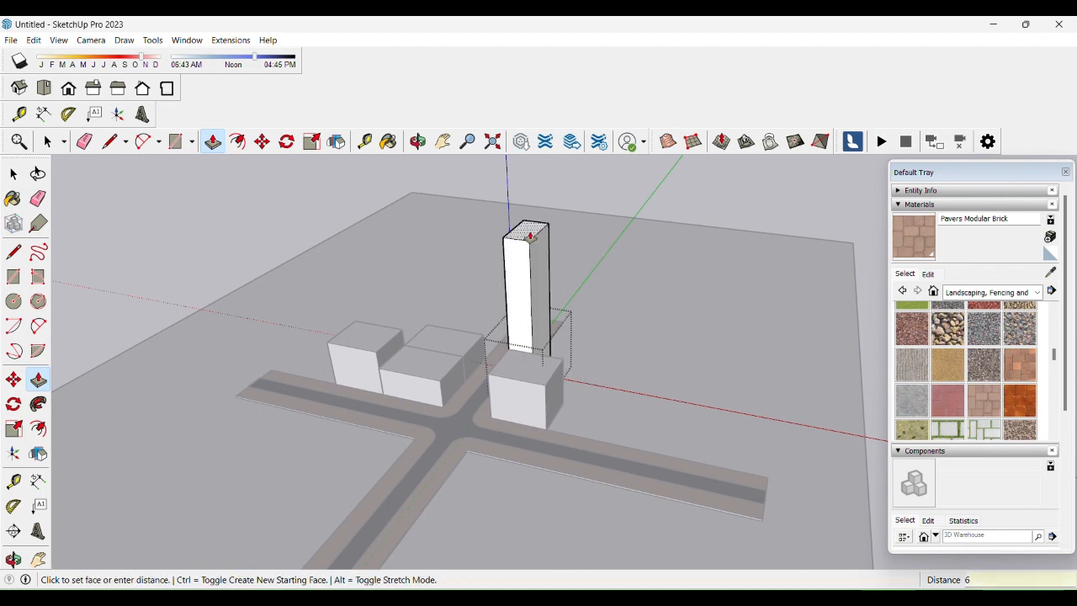
type("6")
key("Return")
key("space")
left_click(447, 343)
- Raise the top face of the box behind the low one above its neighbour and leave its group
scroll(445, 341, "up", 2)
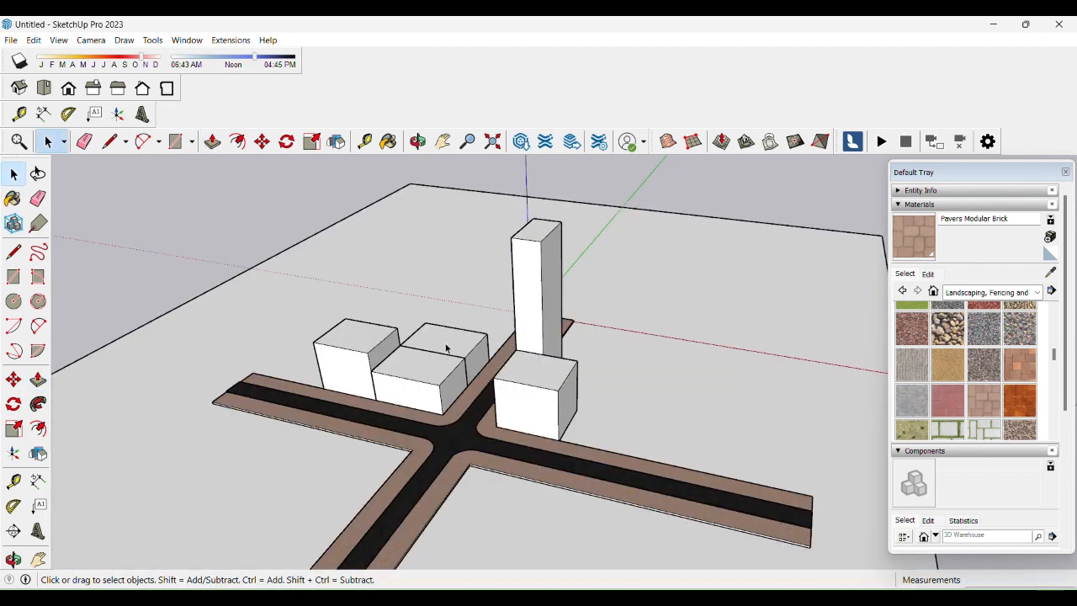
double_click(446, 347)
key("p")
left_click(445, 347)
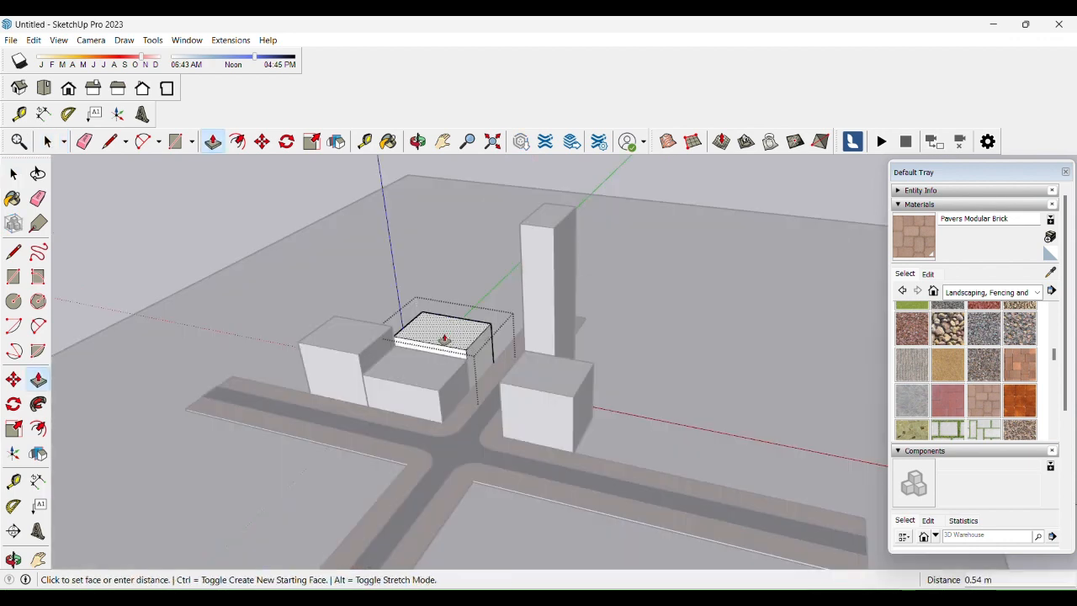
left_click(427, 330)
key("space")
left_click(370, 339)
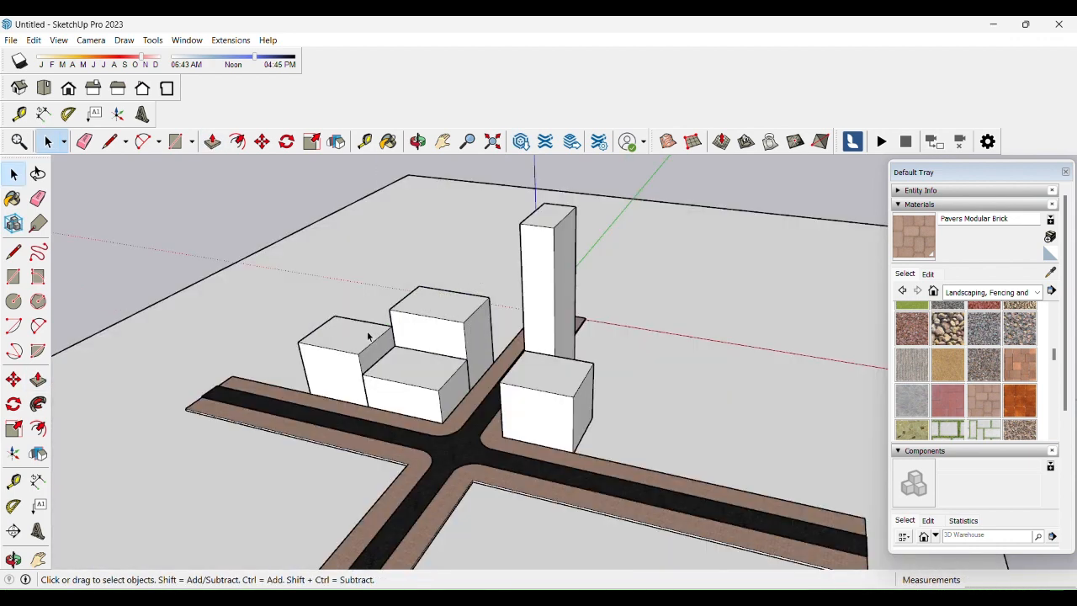
- Raise the top face of the original box by 1.5 m and leave its group
double_click(366, 336)
key("p")
left_click(360, 338)
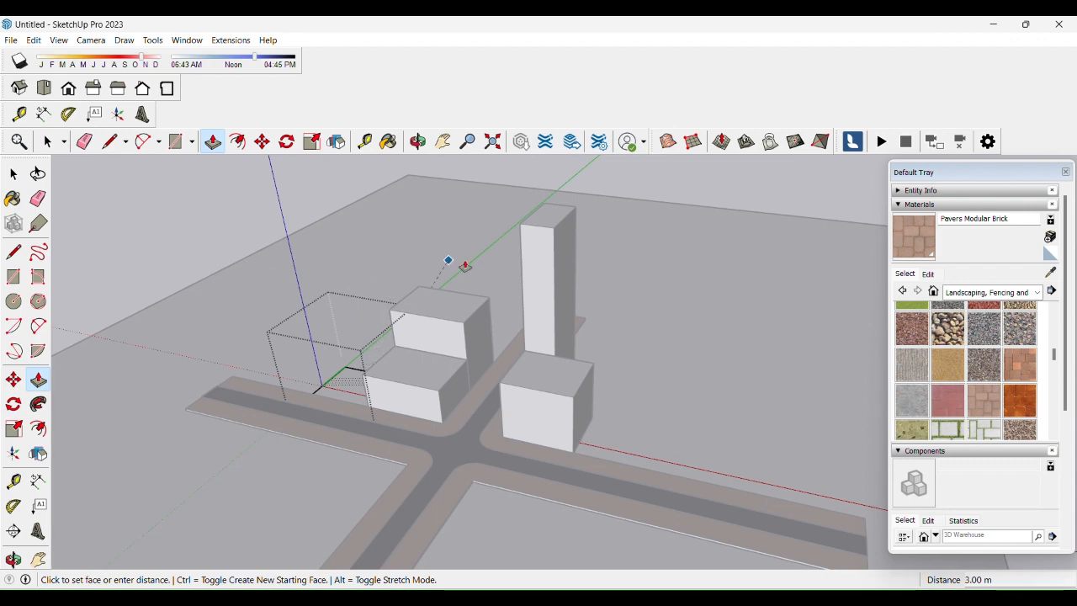
type("1.5")
key("Return")
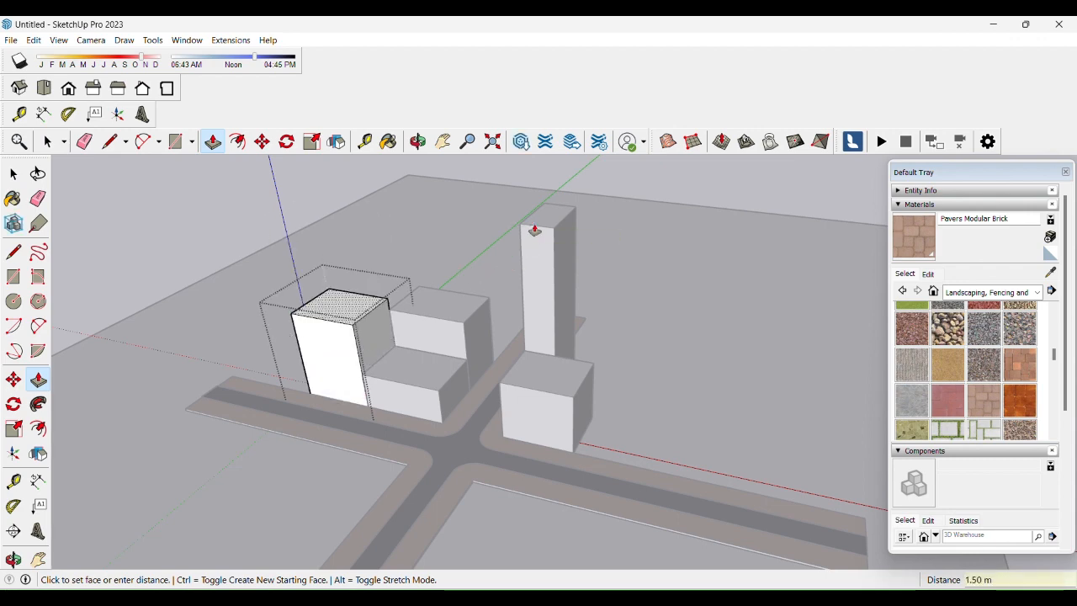
key("space")
left_click(417, 329)
- Select the crossing group and add a new tag named Roads
scroll(426, 317, "down", 3)
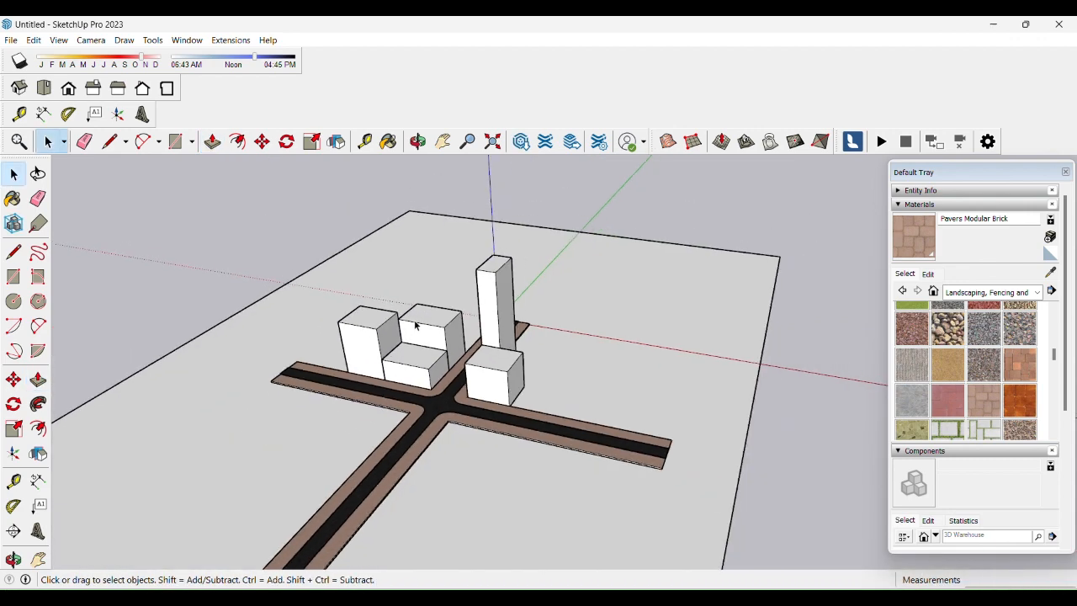
middle_click_drag(418, 324, 385, 365)
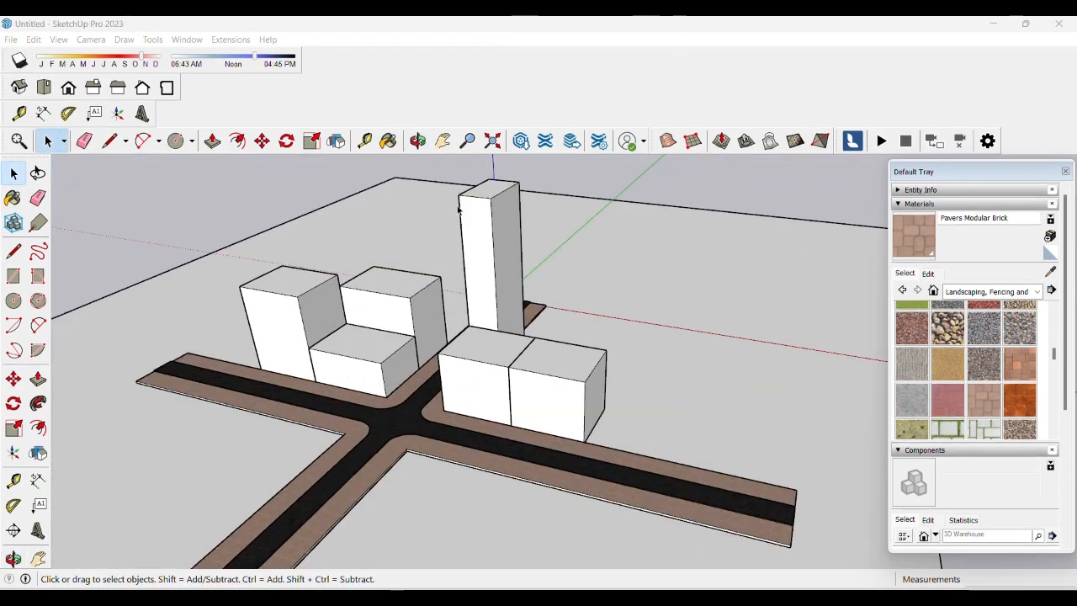
left_click(495, 473)
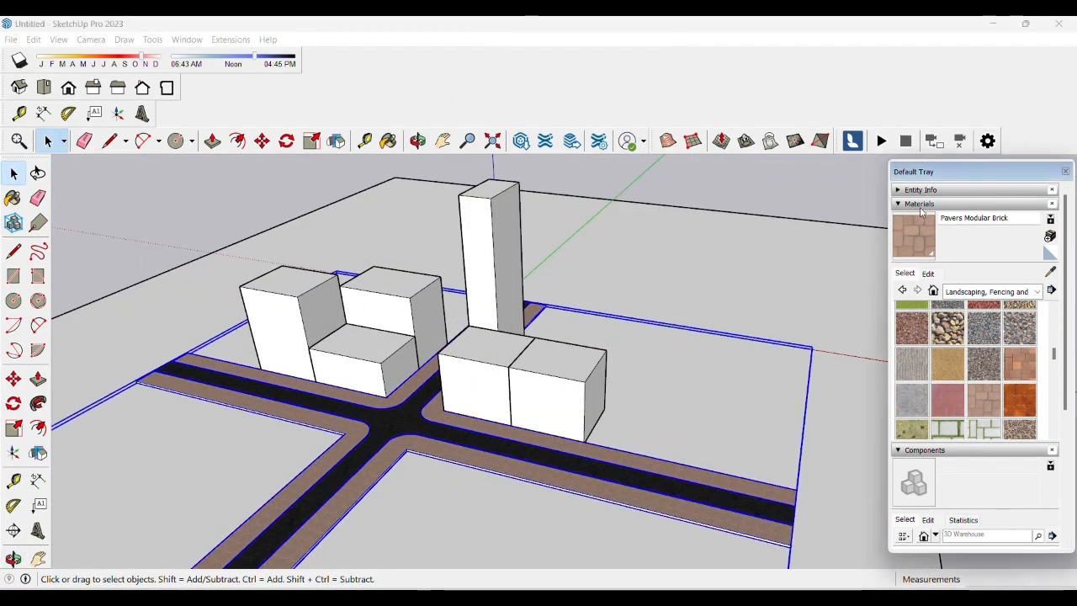
left_click(921, 207)
left_click(925, 218)
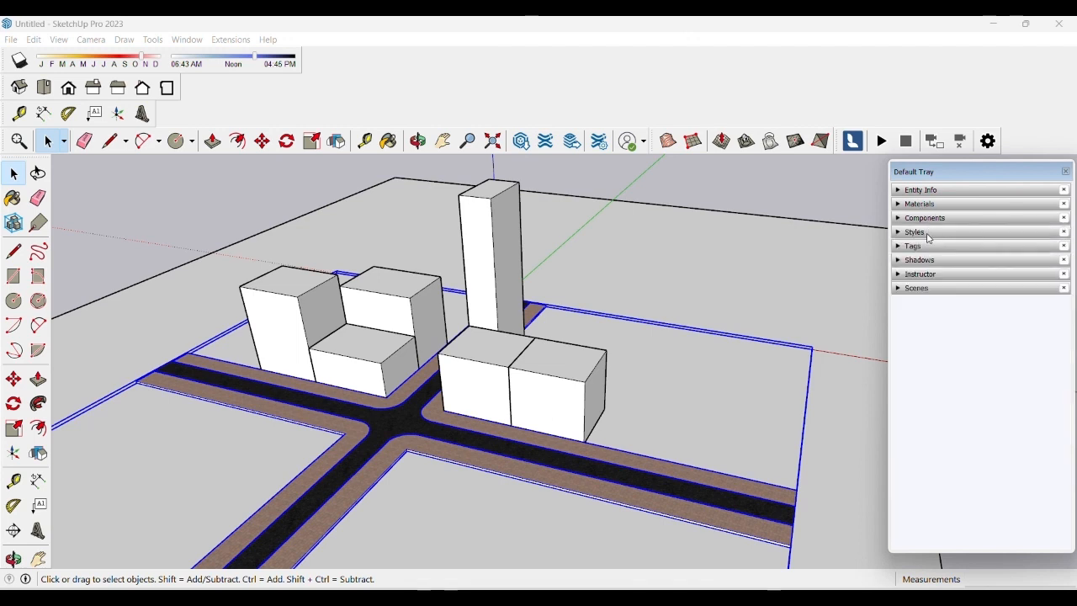
left_click(920, 247)
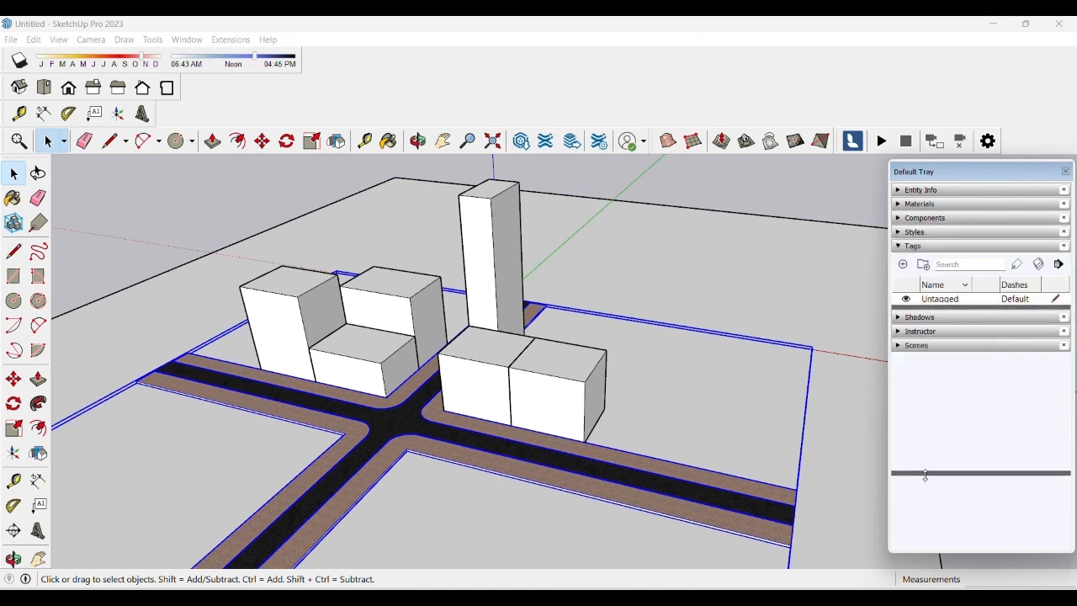
left_click(903, 264)
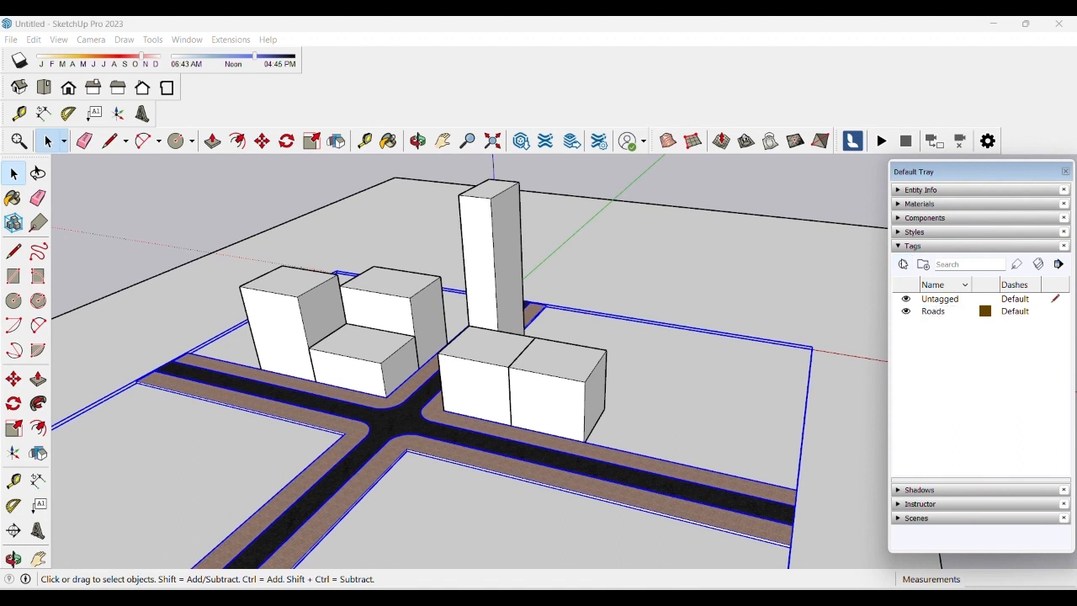
- Display the tag selector in the workspace and assign the crossing group to the Roads tag
right_click(646, 137)
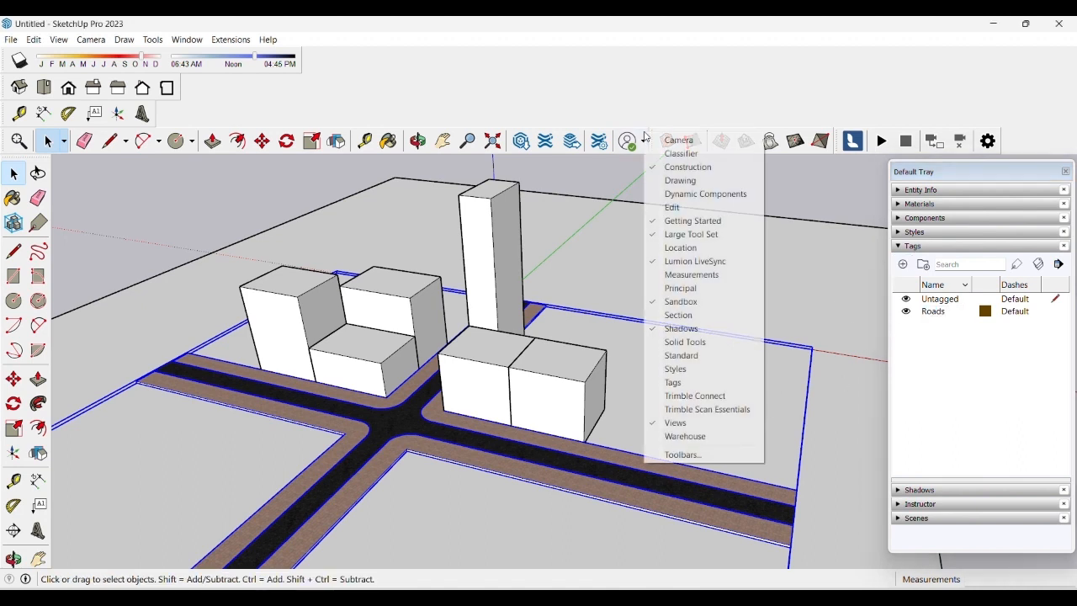
left_click(673, 383)
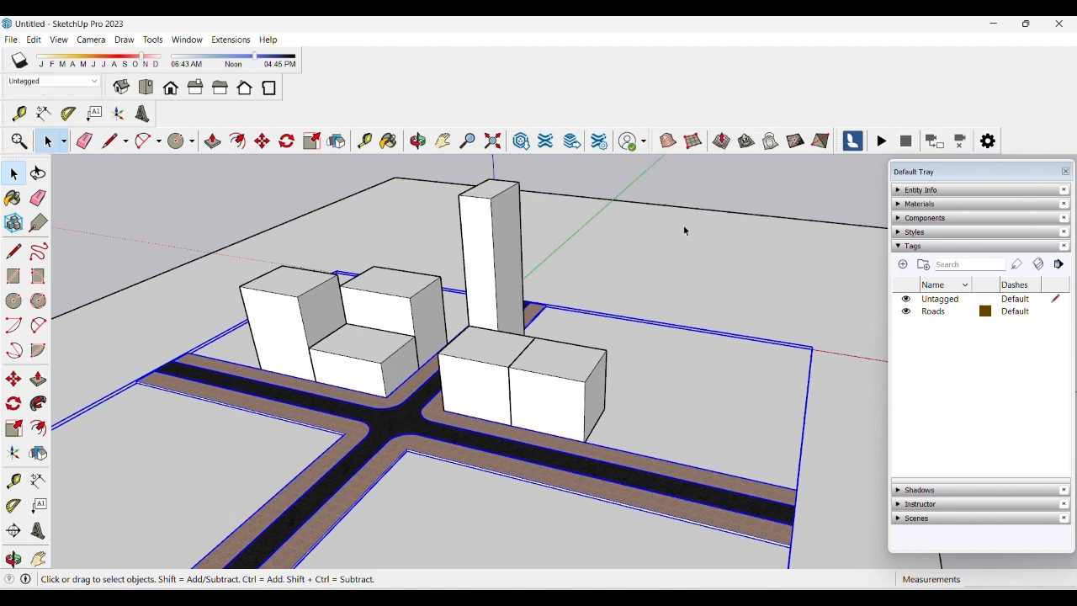
left_click(526, 387)
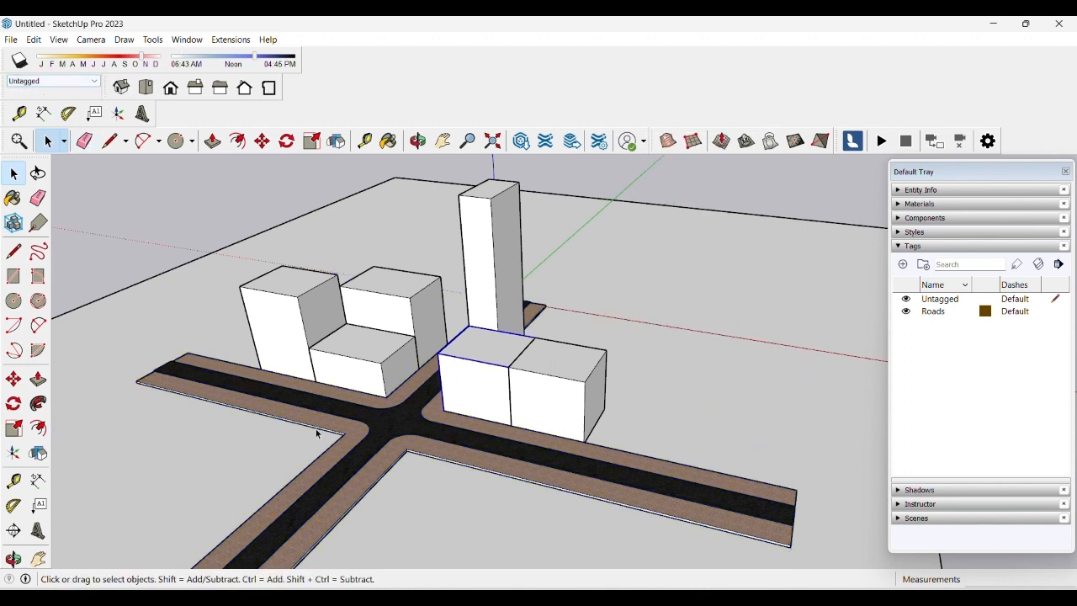
left_click(343, 430)
left_click(43, 82)
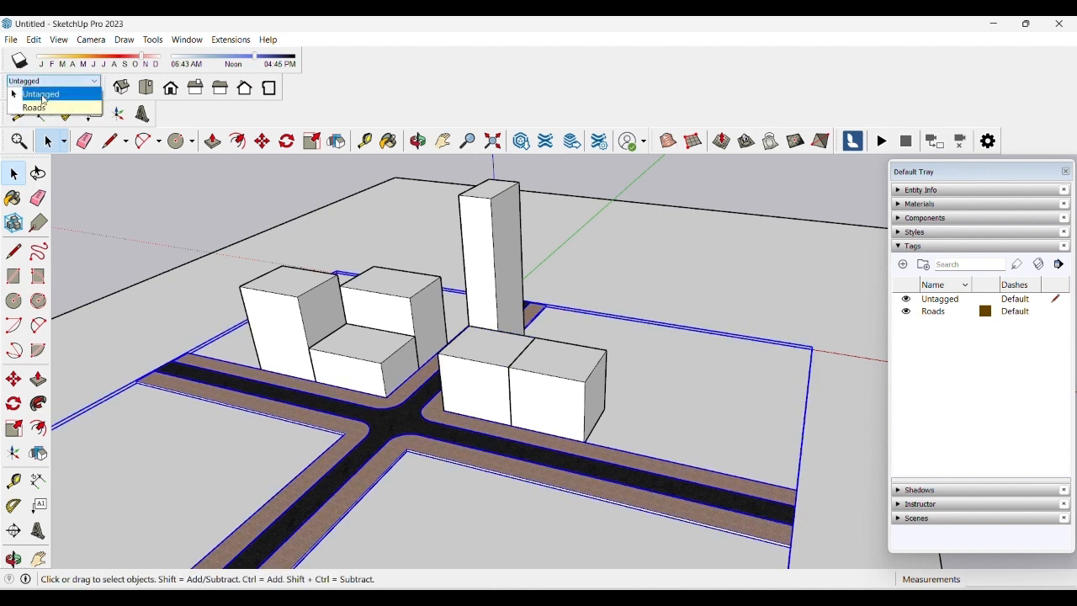
left_click(38, 108)
left_click(238, 196)
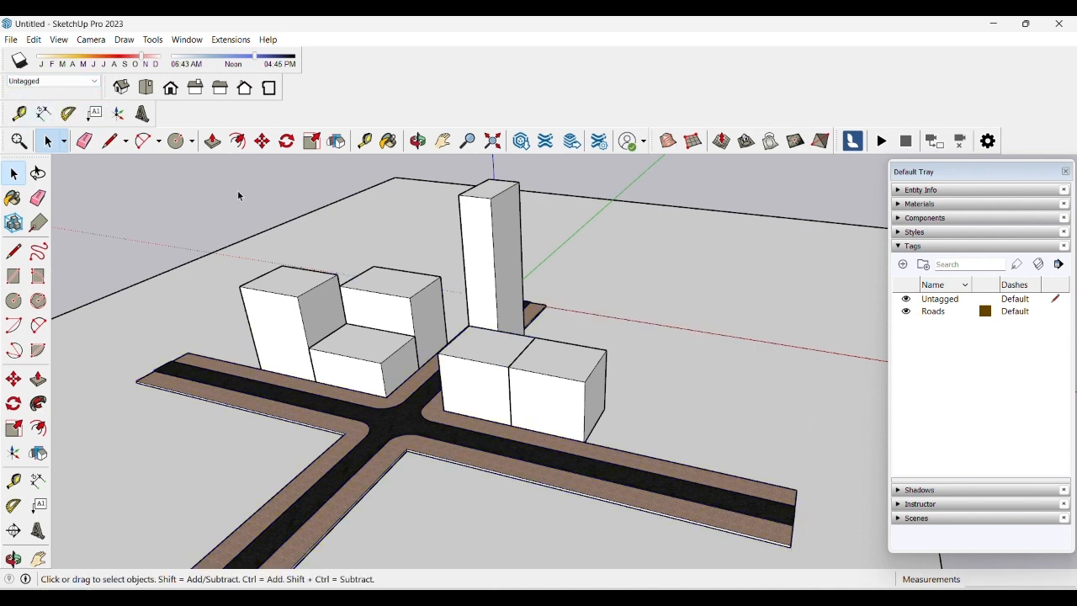
- Compare the tags of a building box and the crossing, then toggle the Roads tag's visibility off and on
left_click(308, 307)
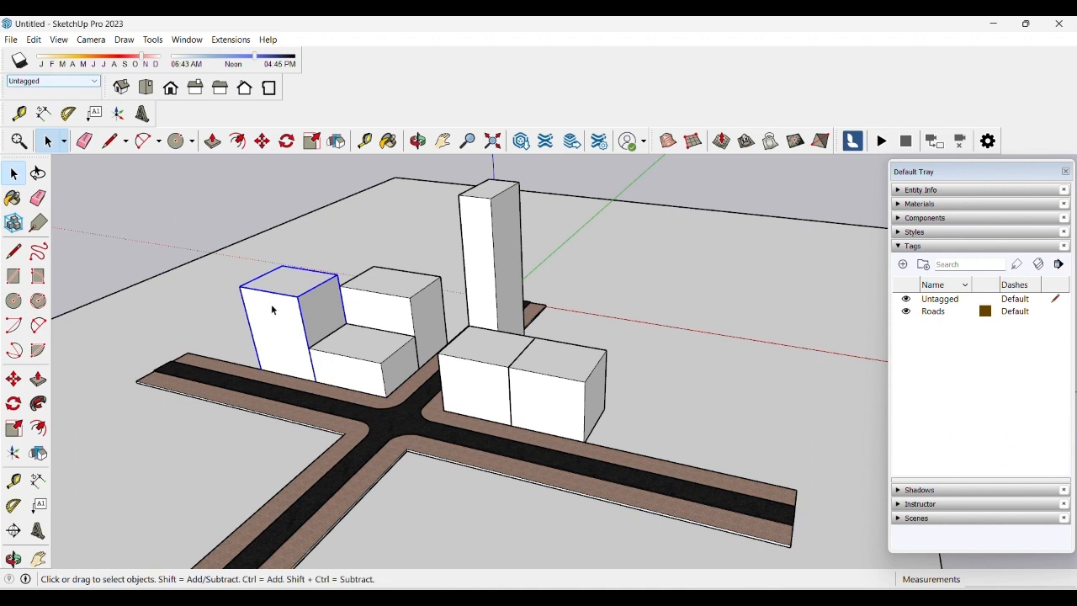
left_click(284, 410)
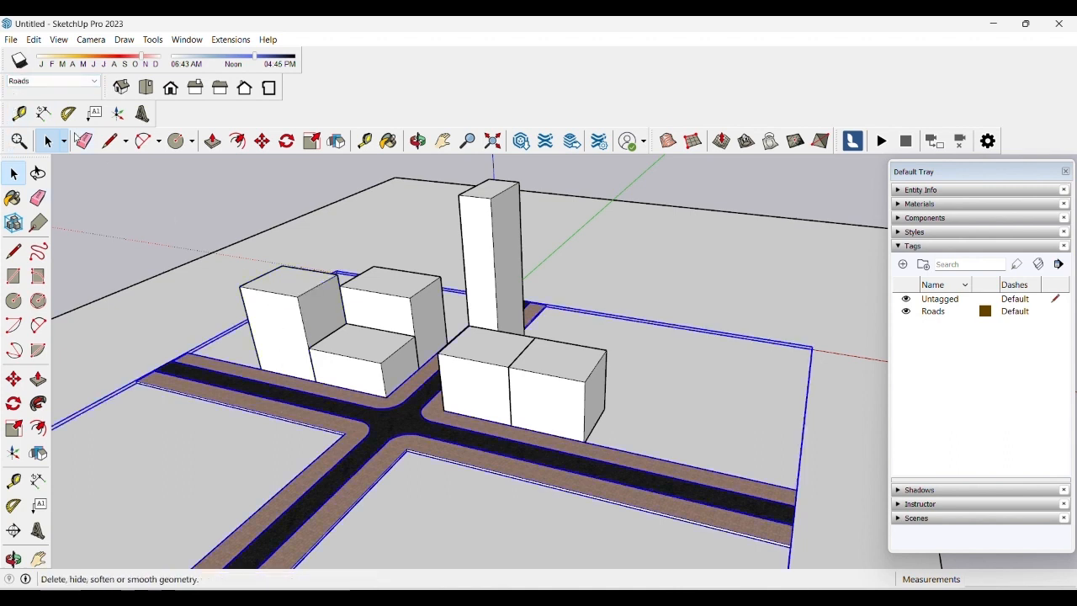
left_click(906, 313)
left_click(905, 314)
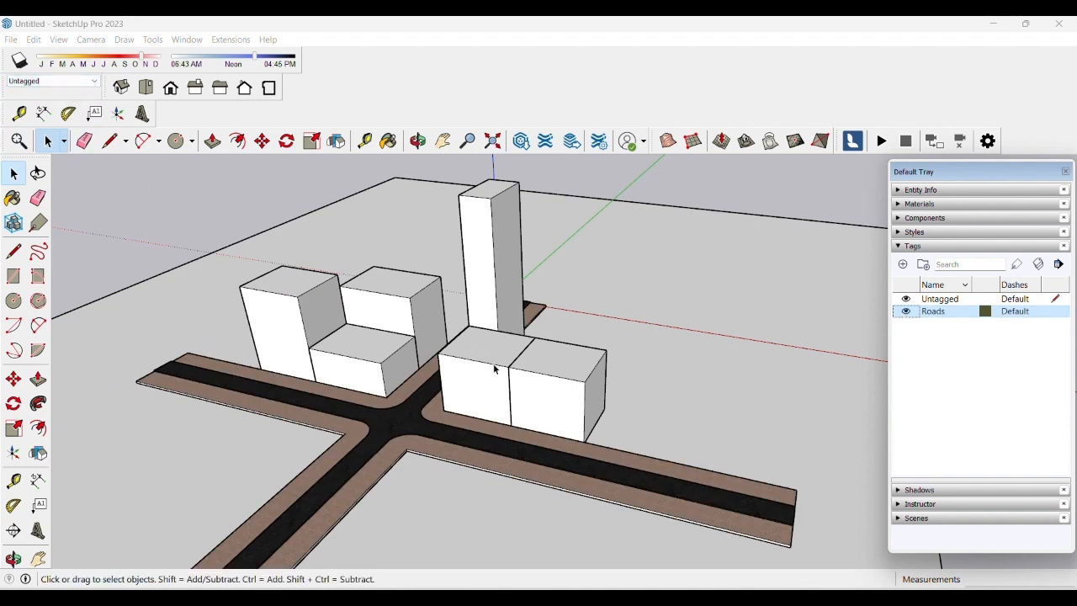
- Add a tag named COntext buildings and assign all the building boxes to it
left_click(493, 271, "shift")
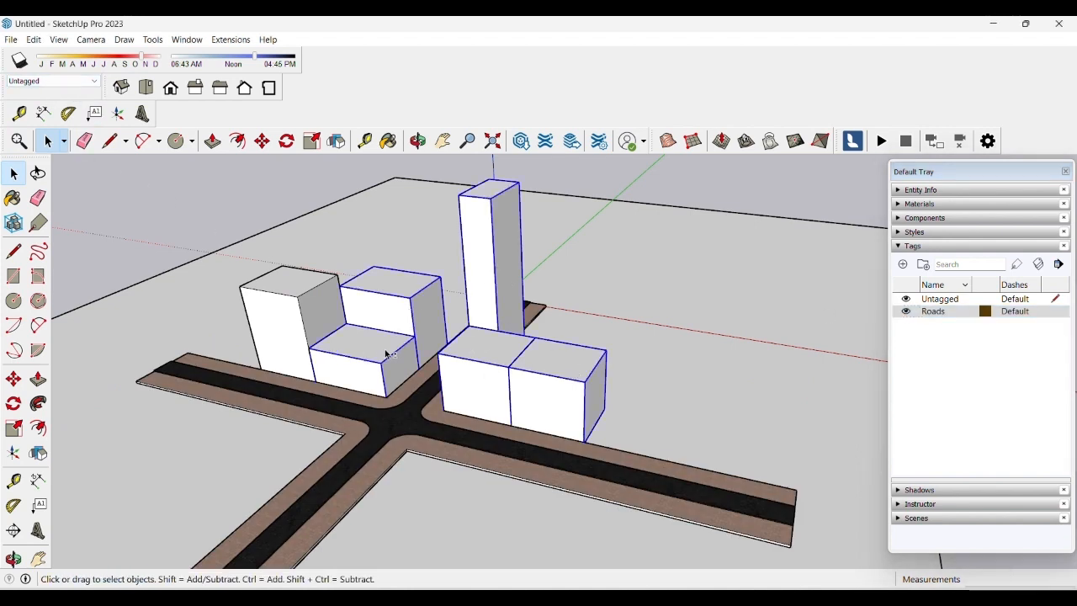
left_click(903, 264)
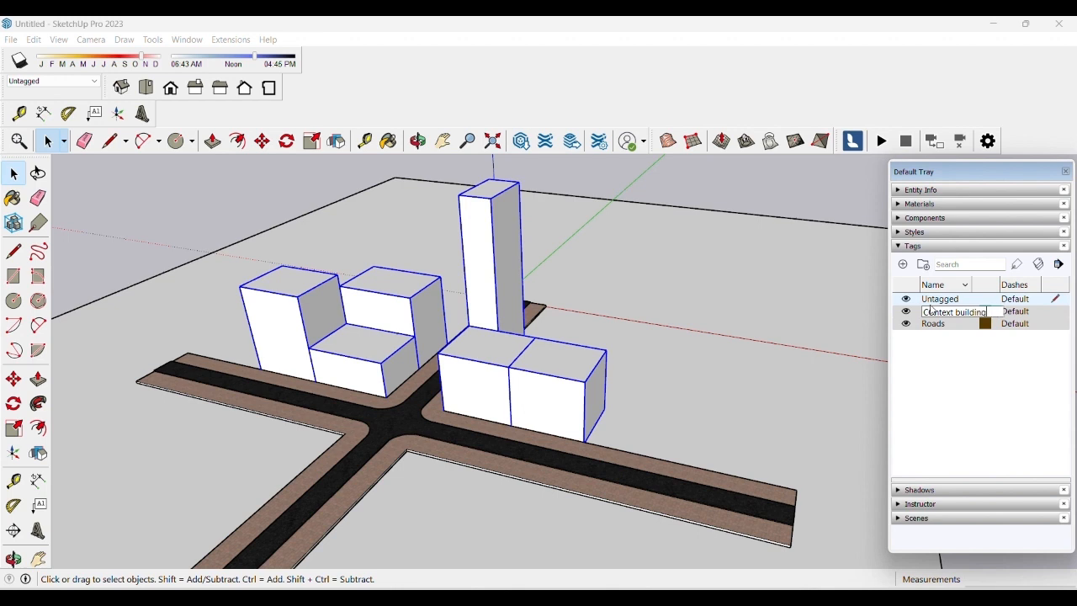
key("Return")
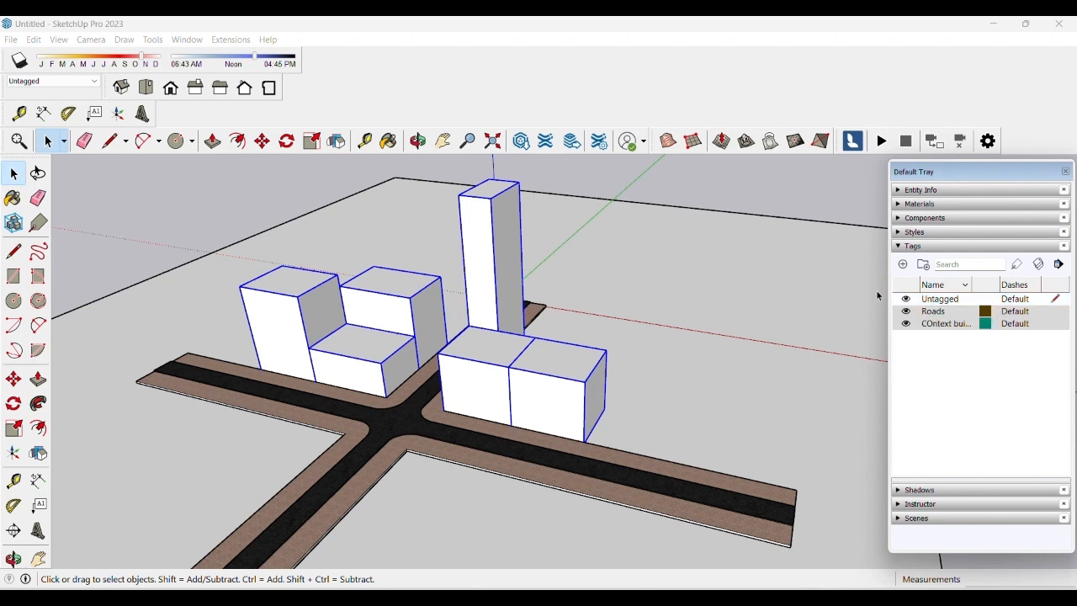
left_click(59, 81)
left_click(63, 108)
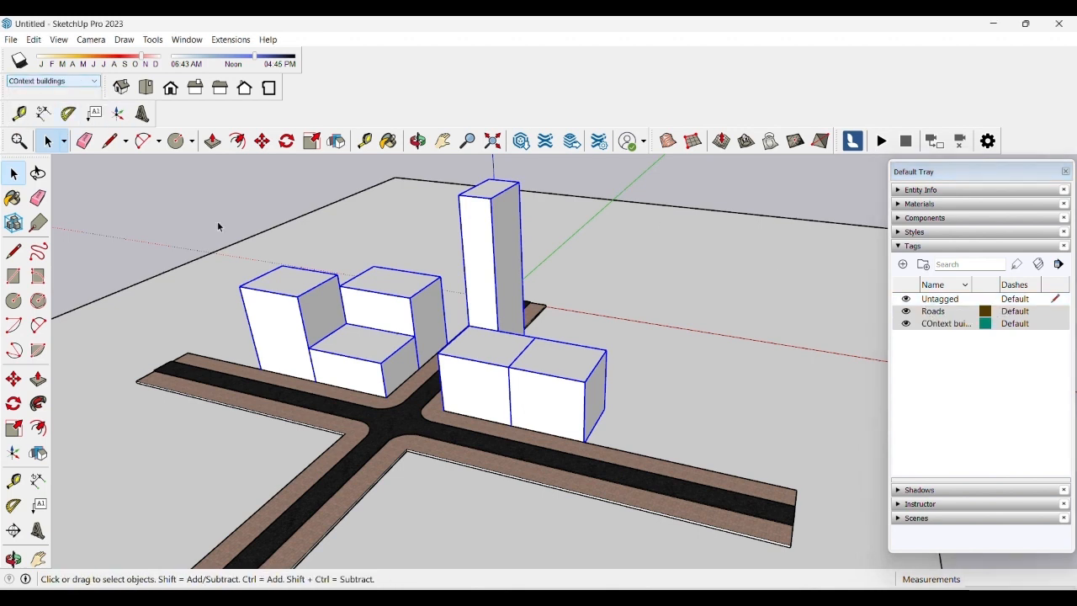
left_click(242, 192)
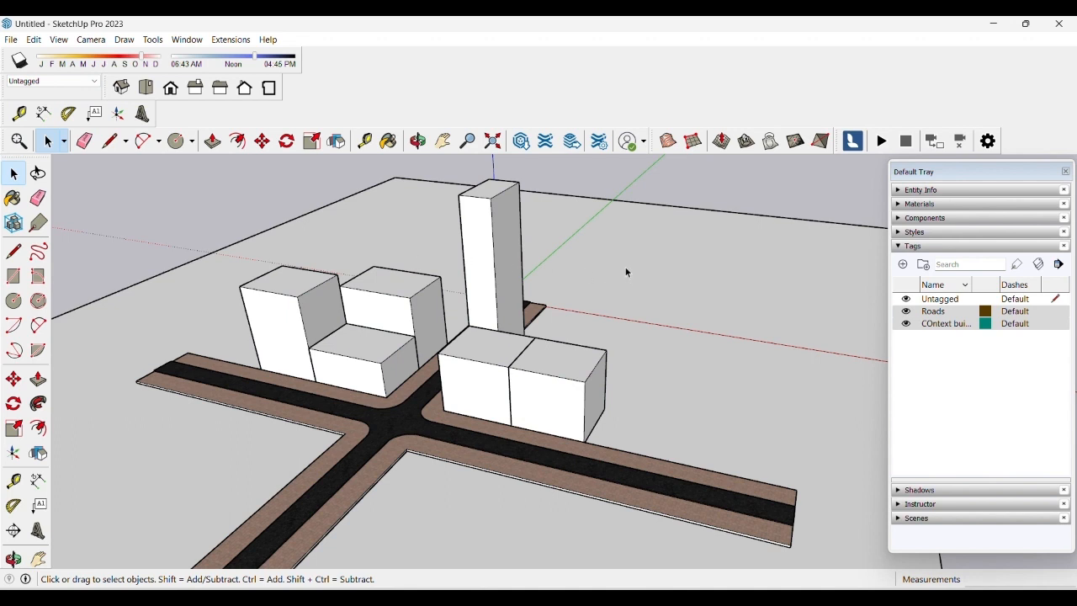
- Copy the low corner box across the side road, then copy it twice more along the main road to form an adjoining row of three
key("m")
left_click(416, 370)
key("ctrl")
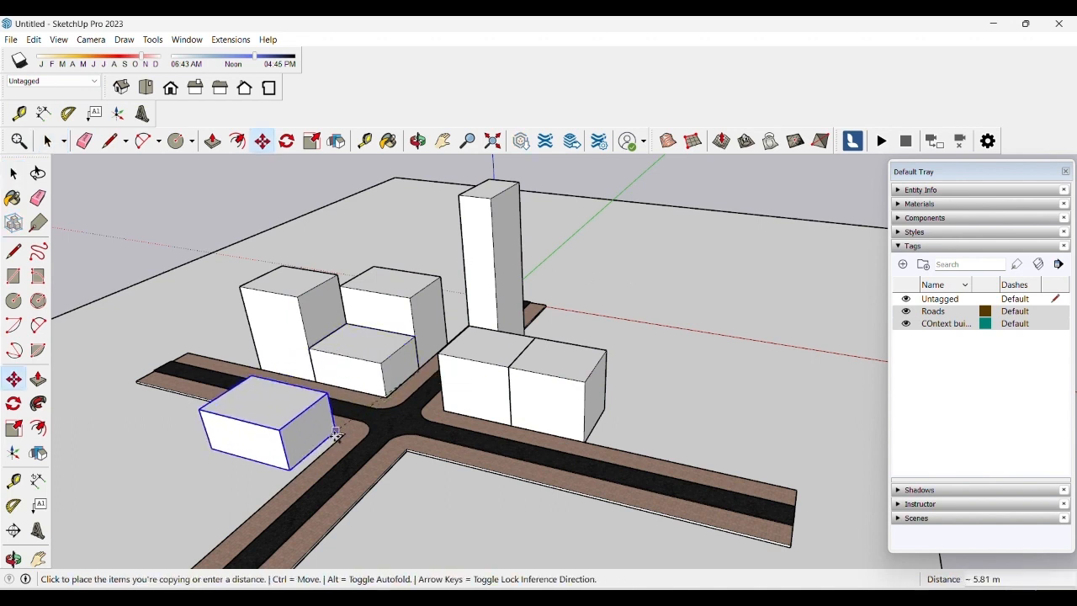
left_click(345, 434)
left_click(345, 434)
key("ctrl")
left_click(299, 474)
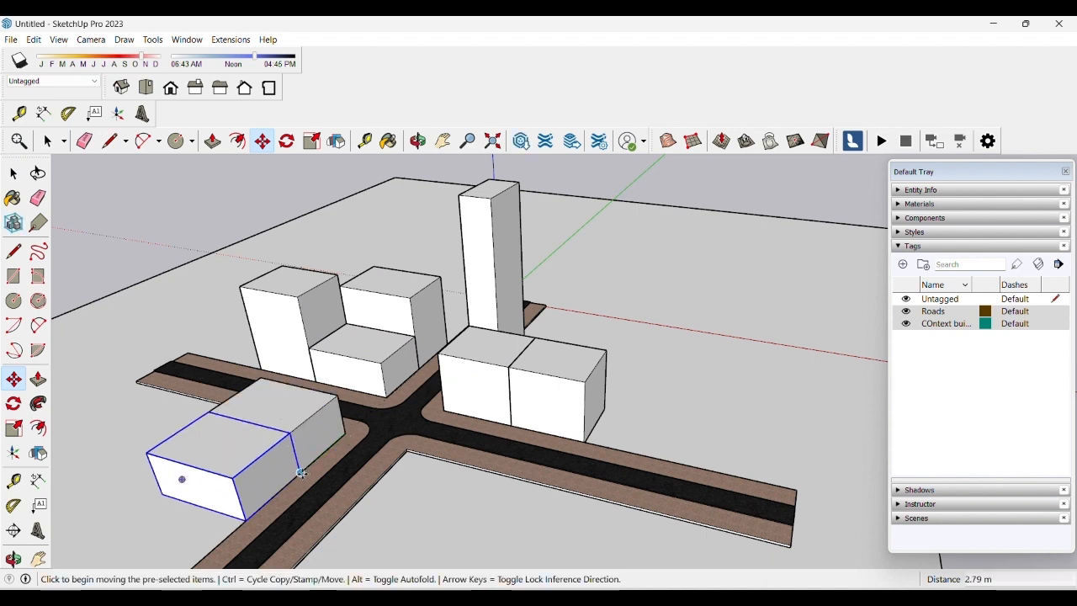
left_click(300, 473)
key("ctrl")
left_click(249, 515)
- Copy the row's end box along the road to the far side of the crossing and move it into place behind the existing blocks
left_click(249, 514)
key("ctrl")
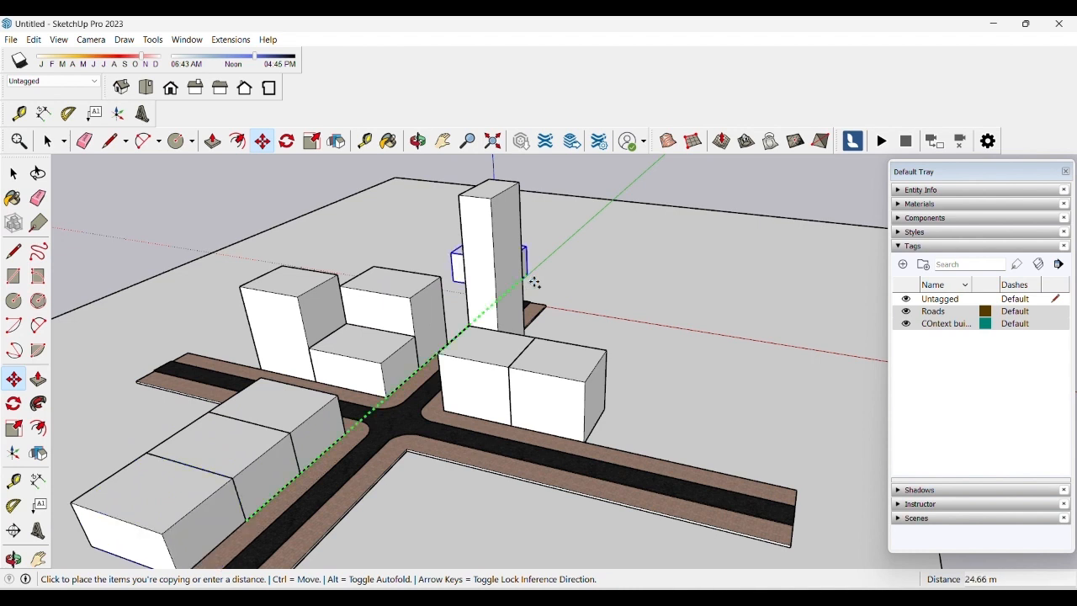
left_click(429, 311)
left_click(429, 311)
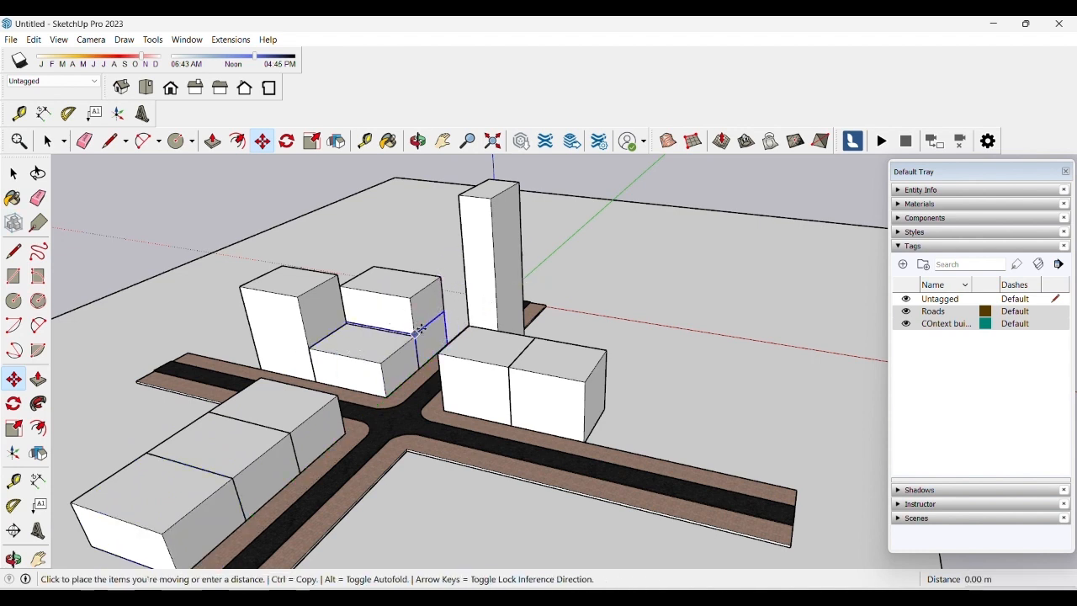
left_click(397, 319)
scroll(520, 371, "down", 3)
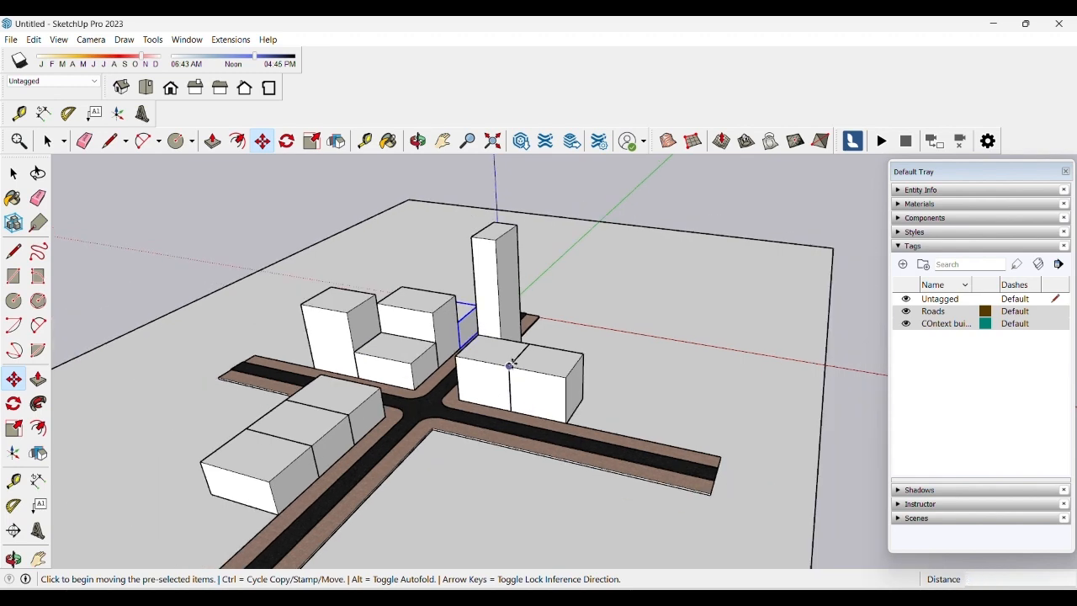
- Select the row of three boxes and copy it about 6.94 m across the main road
middle_click_drag(513, 363, 519, 331)
key("space")
scroll(372, 402, "up", 1)
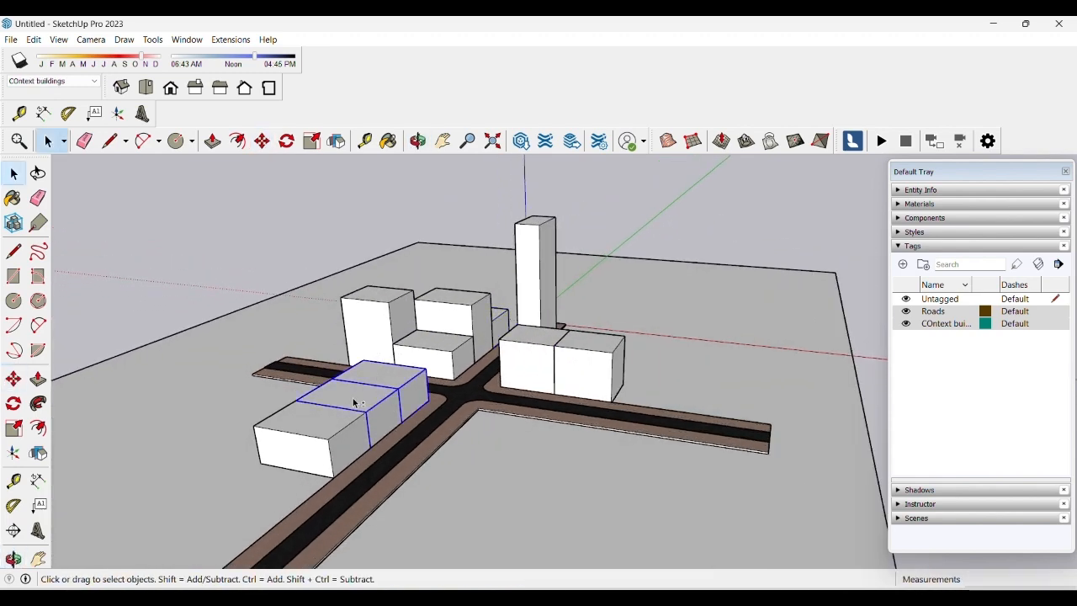
key("m")
key("ctrl")
left_click(270, 452)
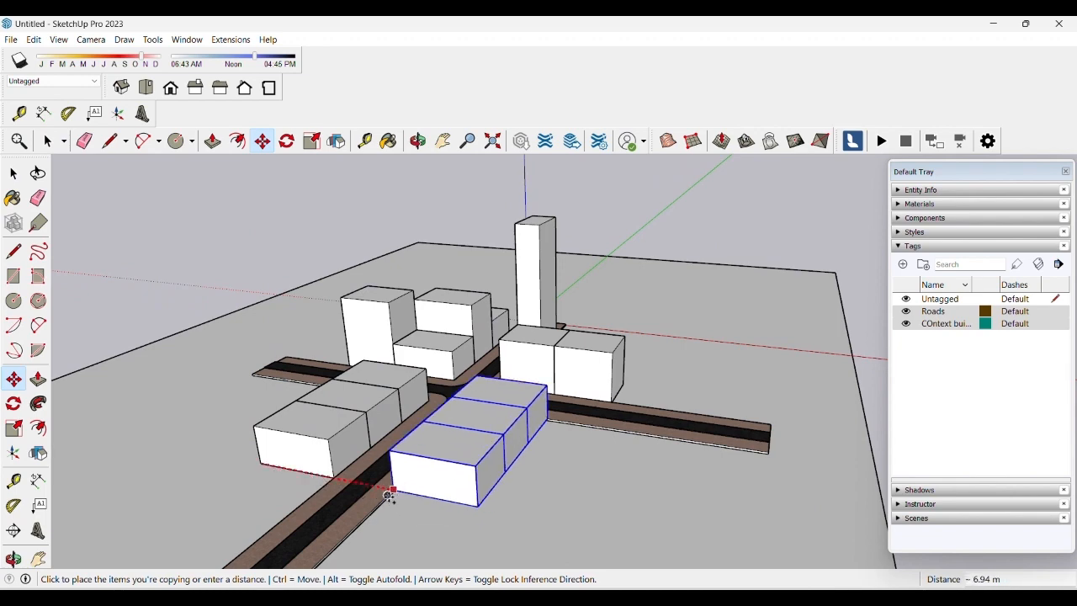
left_click(390, 492)
- Slightly lower the top face of the copied row's corner box and raise that of its middle box
middle_click_drag(447, 466, 503, 410)
key("space")
double_click(503, 410)
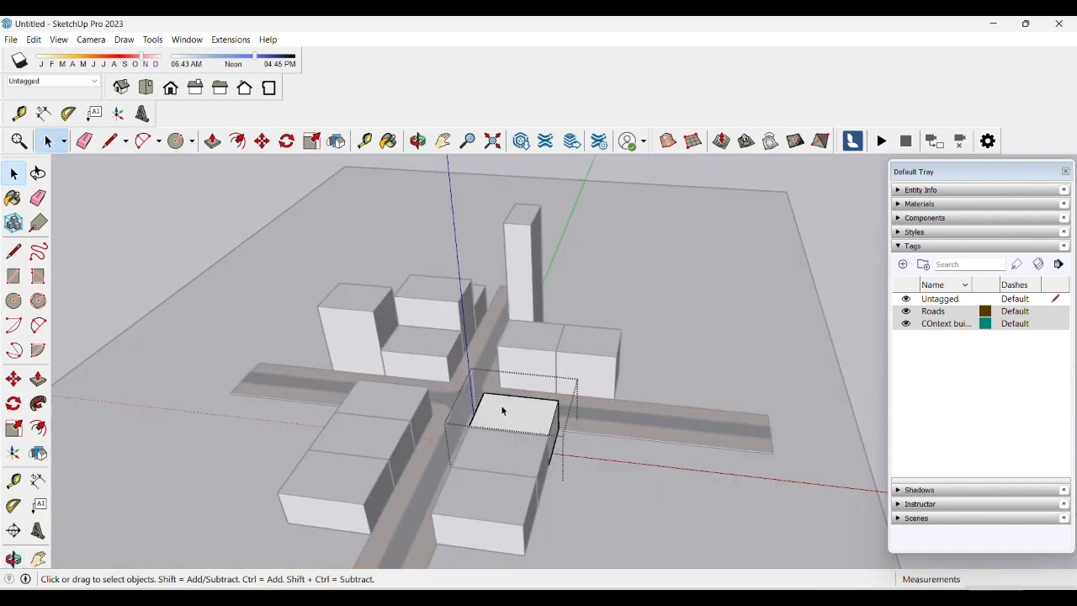
key("p")
left_click(506, 412)
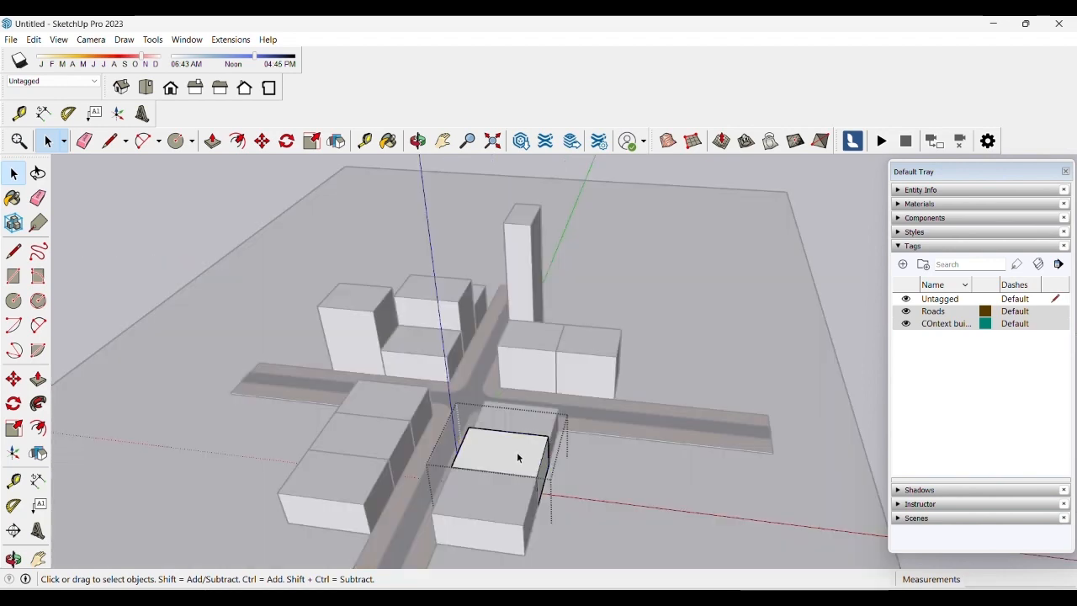
key("p")
left_click_drag(519, 456, 519, 423)
key("space")
key("Escape")
- Raise the top face of the end box in the copied row and leave its group
double_click(507, 503)
key("p")
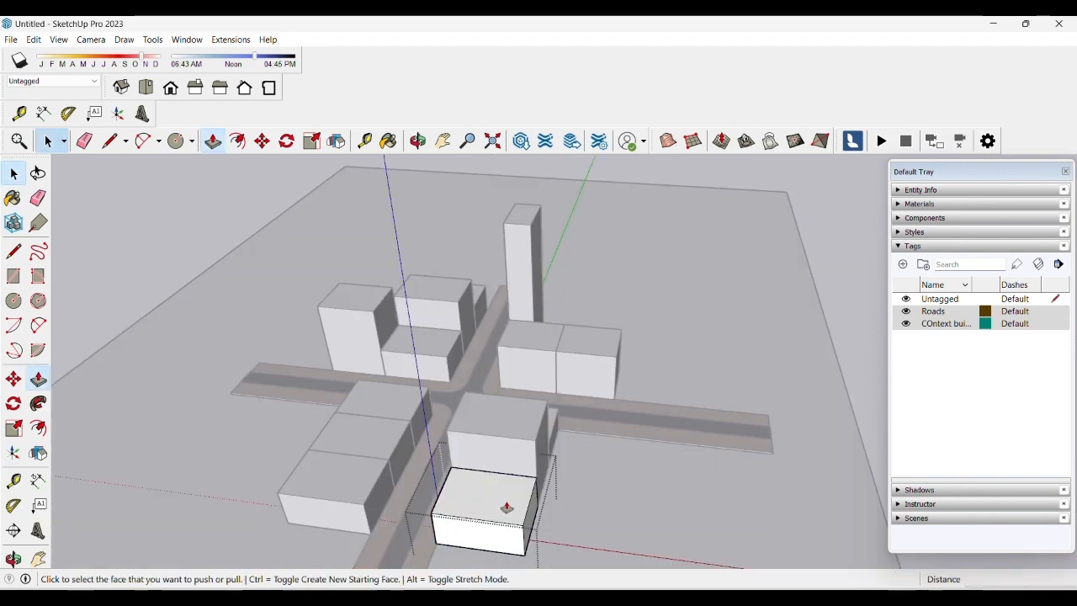
left_click_drag(507, 510, 466, 493)
key("space")
left_click(409, 449)
- Sketch a rectangle about 1.79 by 1.24 m on the street-facing wall of the middle box in the original row of three
double_click(370, 448)
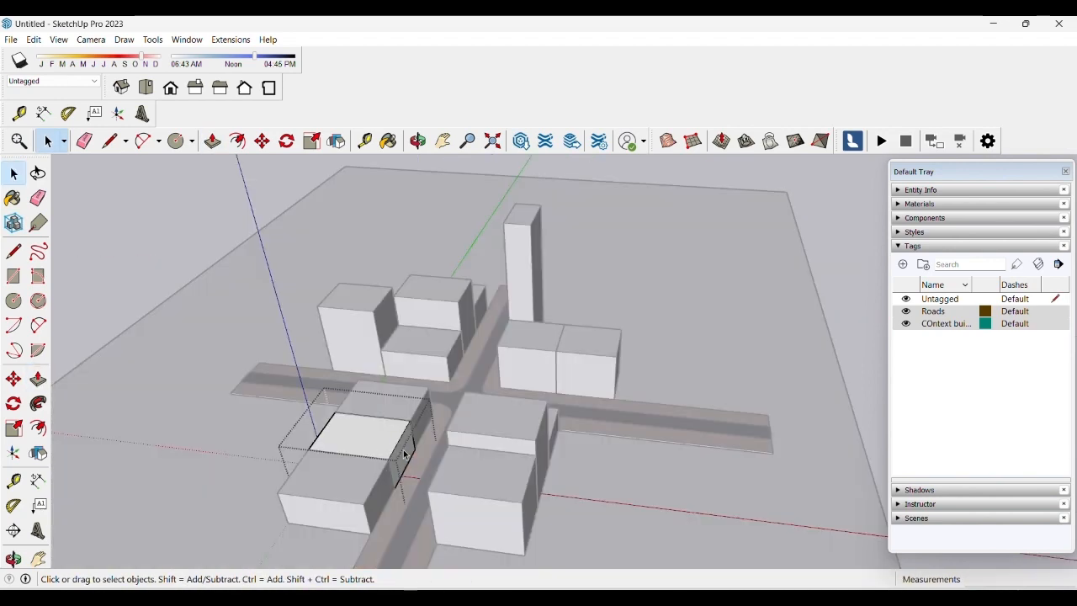
key("p")
scroll(404, 459, "up", 5)
middle_click_drag(404, 461, 544, 353)
scroll(585, 341, "down", 3)
middle_click_drag(342, 253, 613, 233)
scroll(250, 508, "up", 2)
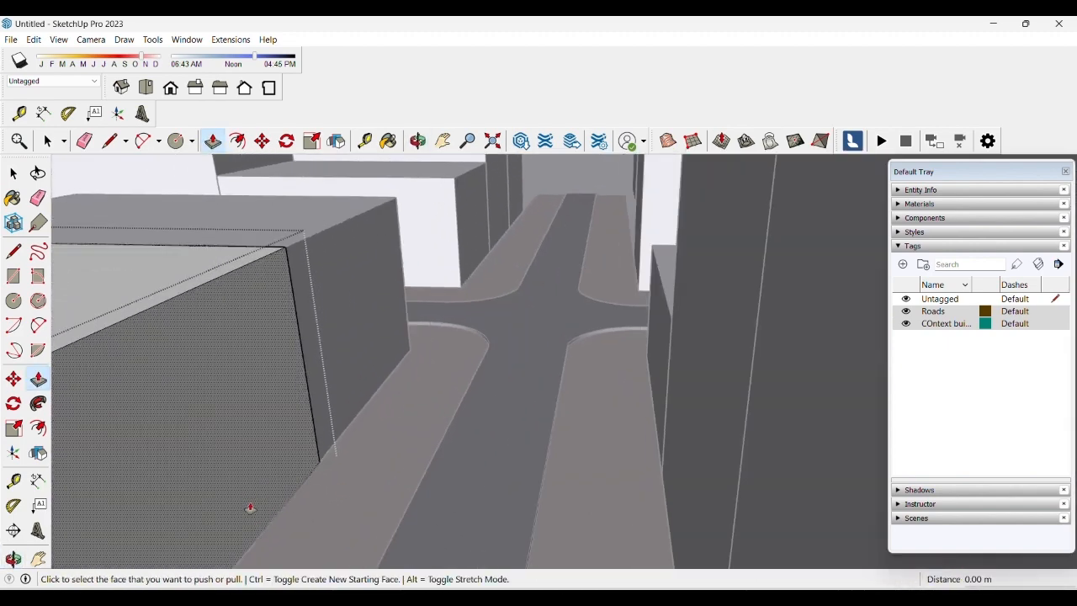
scroll(404, 396, "up", 2)
key("r")
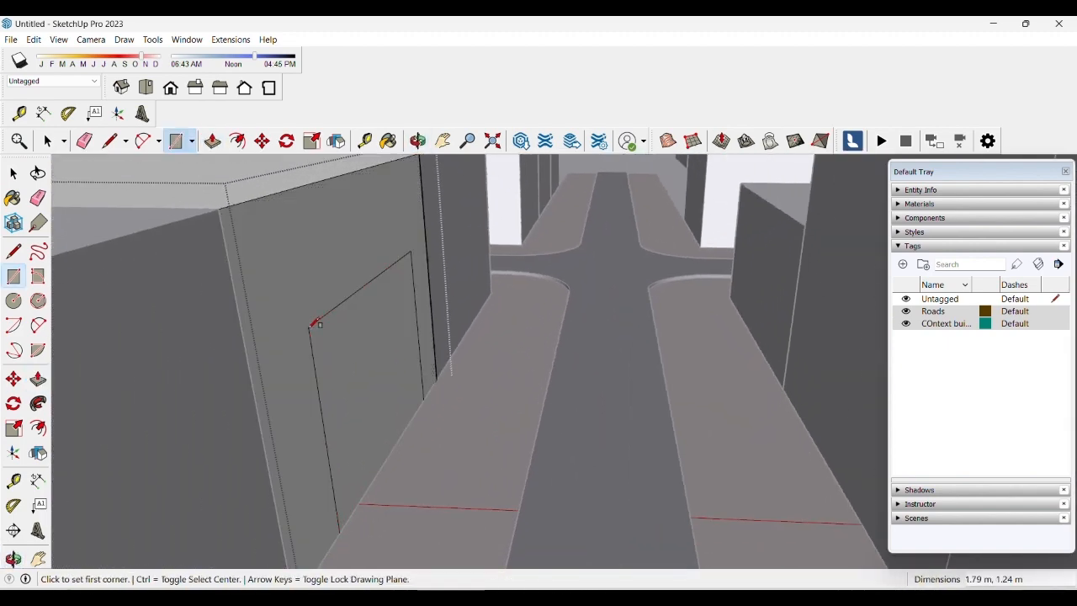
- Push the wall rectangle about 0.34 m inward to form a recess and end the Push/Pull command
key("p")
left_click(352, 360)
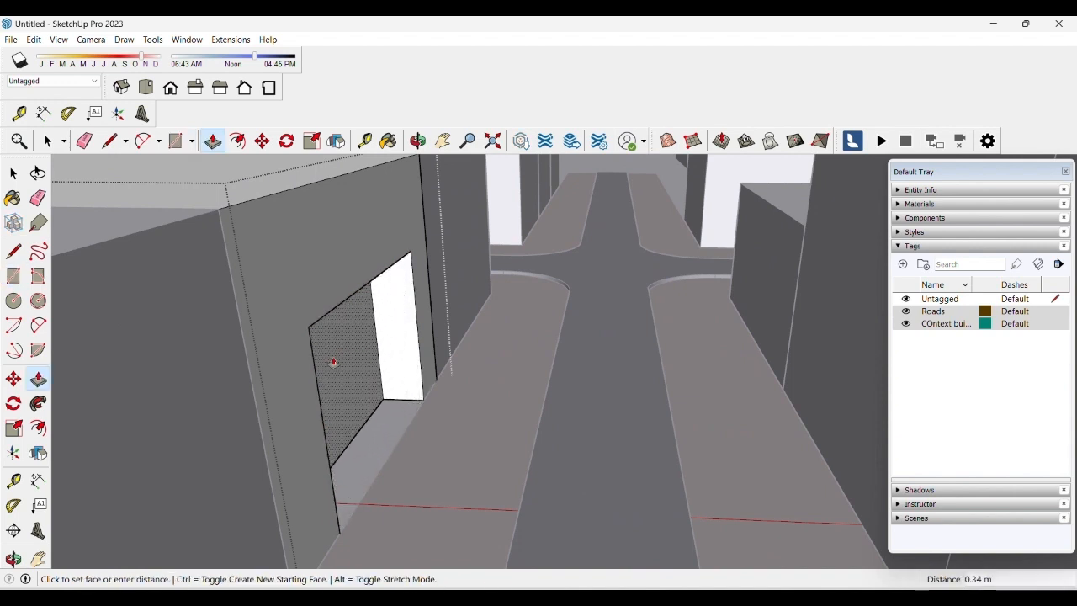
left_click(401, 332)
left_click(415, 379)
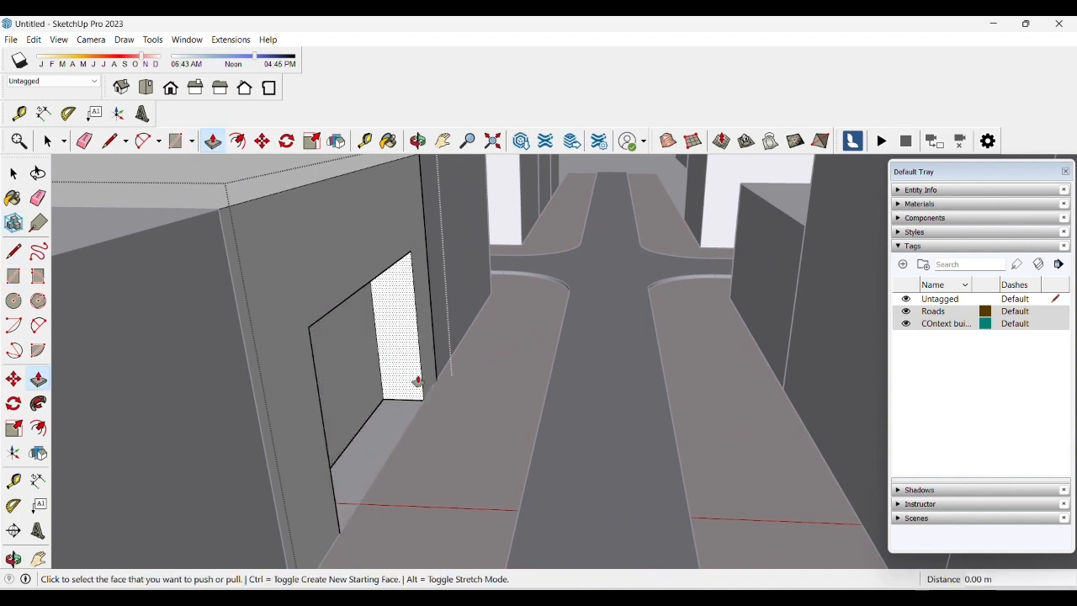
scroll(422, 391, "down", 4)
key("space")
- Sketch a rectangle about 1.39 by 1.97 m at the crossing-side corner of the low corner box's roof and push it down to notch the corner
mouse_move(447, 395)
middle_mouse_down()
mouse_move(476, 333)
mouse_move(596, 341)
mouse_move(356, 389)
mouse_move(371, 306)
mouse_move(464, 365)
mouse_move(432, 356)
mouse_move(344, 427)
middle_mouse_up()
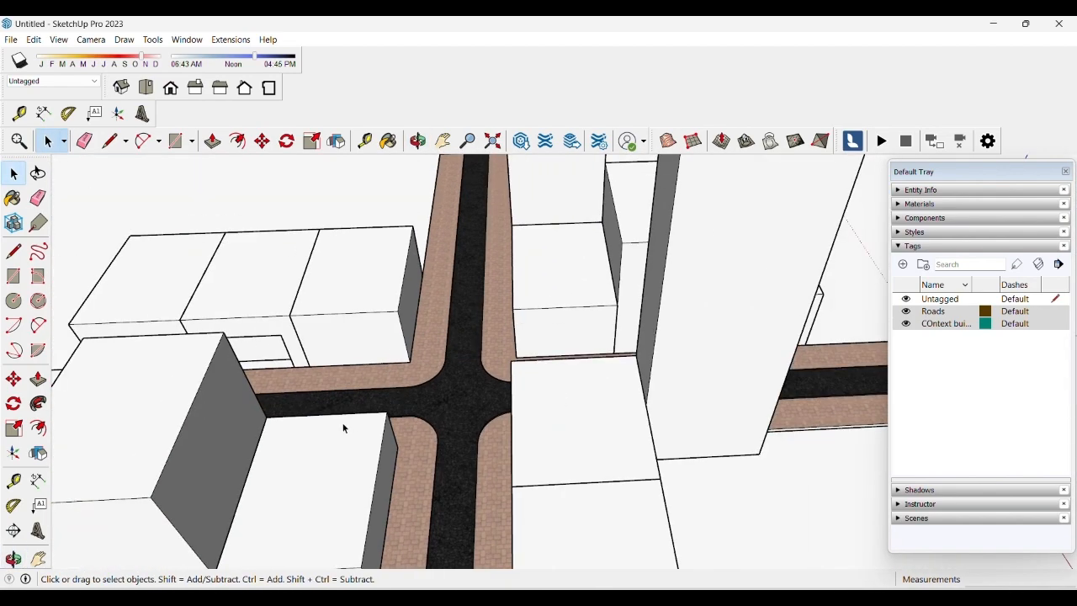
key("r")
left_click(327, 415)
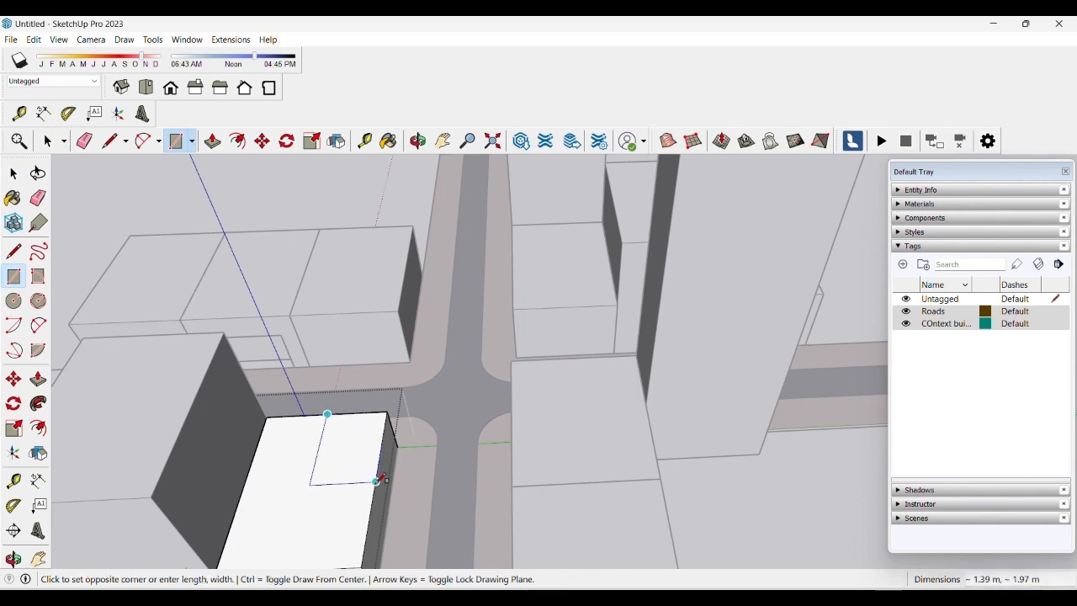
key("p")
left_click_drag(370, 444, 389, 476)
key("space")
left_click(395, 474)
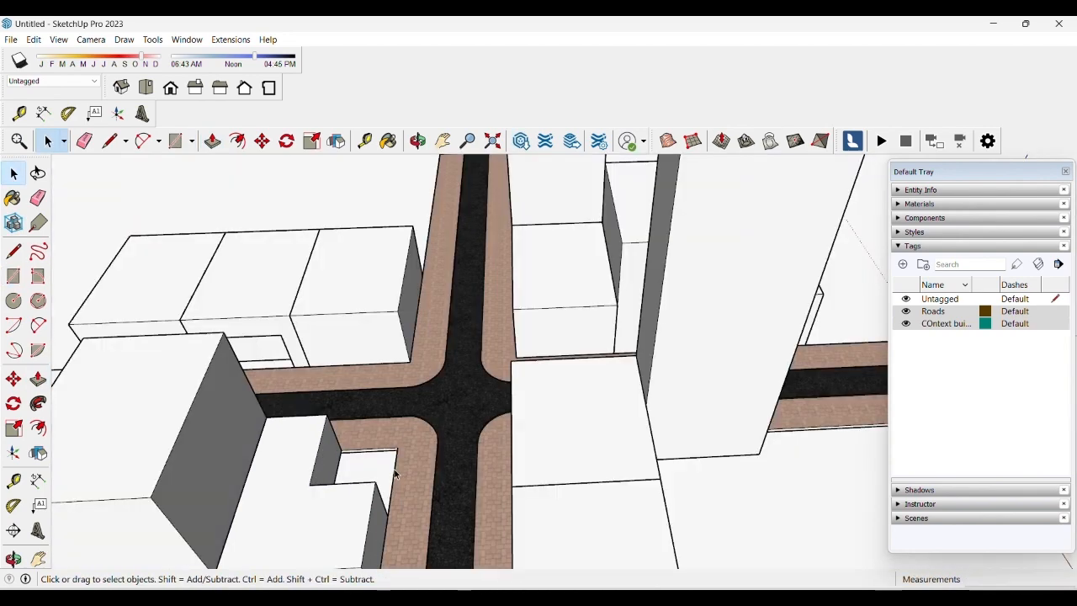
- Set back the street-facing wall of the notched corner box with Push/Pull and leave its group
scroll(474, 327, "up", 5)
middle_click_drag(474, 328, 505, 433)
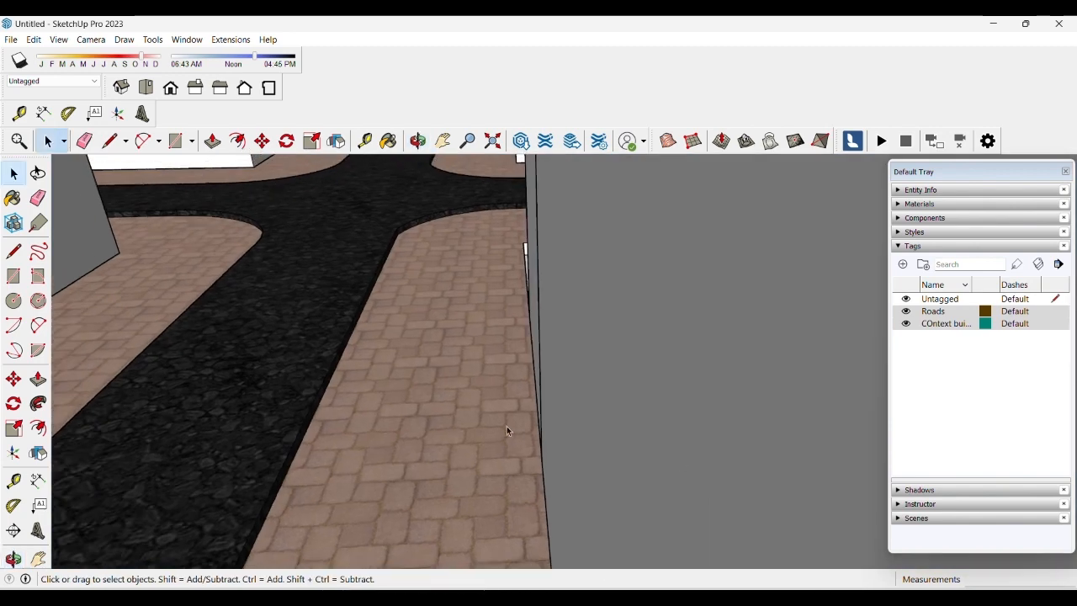
scroll(505, 432, "down", 5)
middle_click_drag(659, 405, 716, 421)
double_click(716, 422)
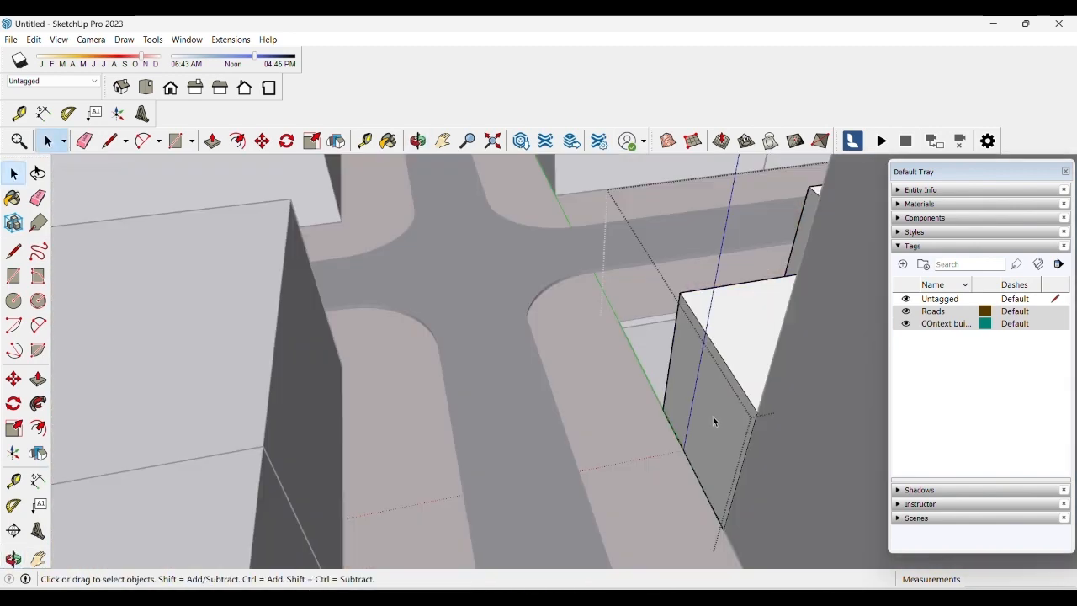
key("p")
left_click(714, 416)
left_click(774, 300)
key("space")
left_click(507, 374)
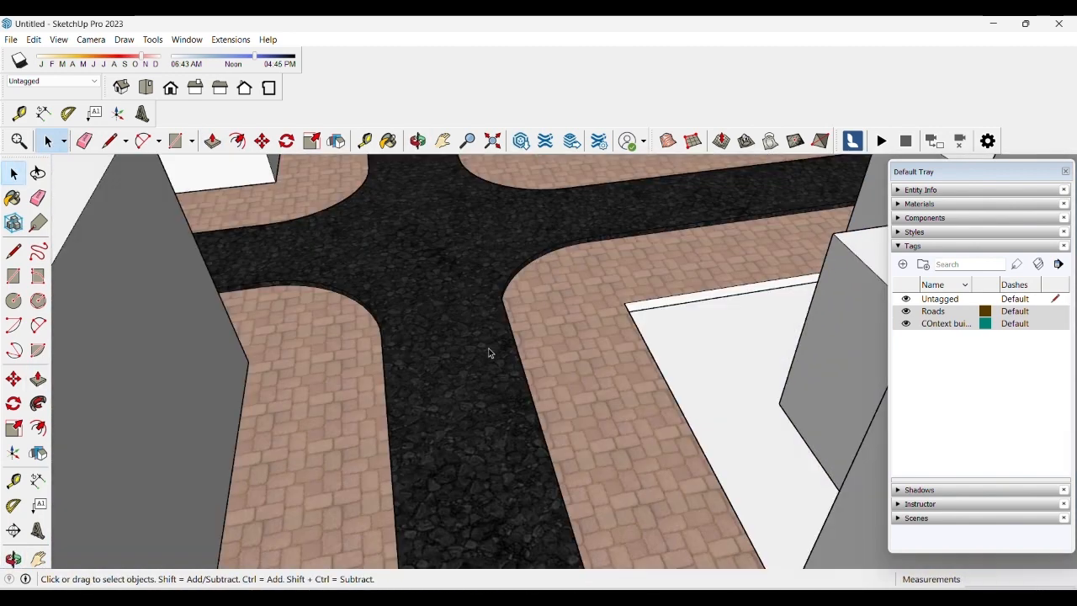
- Frame a street-level view along the road through the crossing and add it as a scene
middle_click_drag(491, 353, 521, 318)
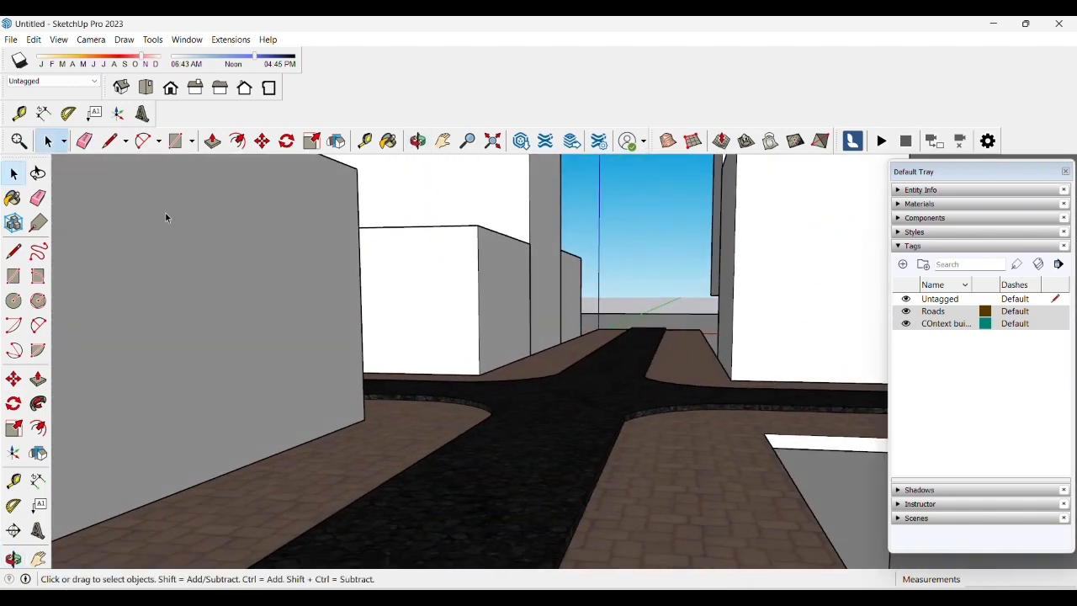
left_click(910, 246)
left_click(913, 288)
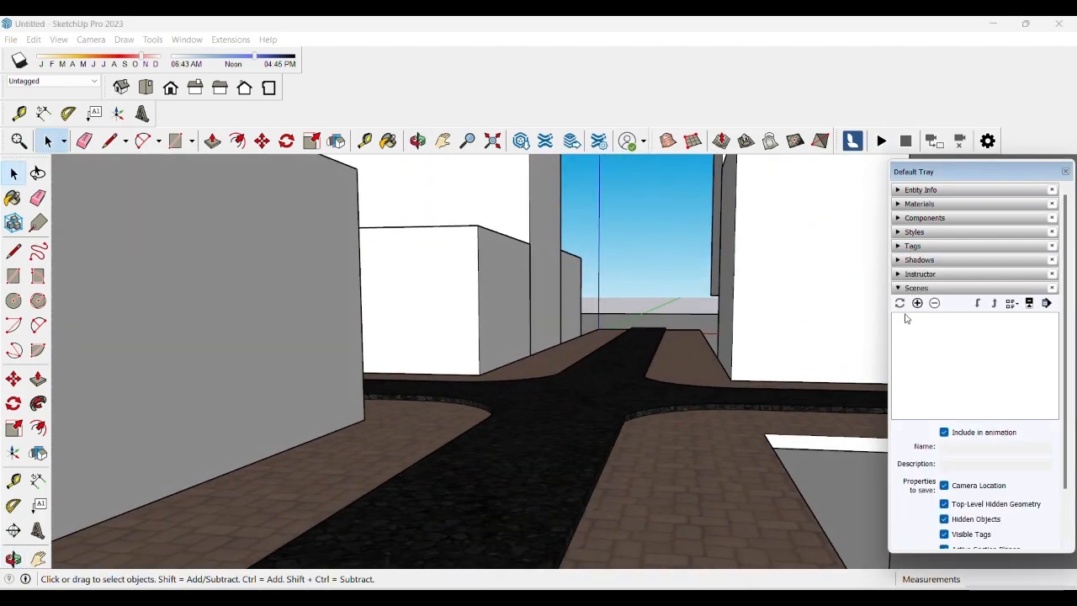
left_click(917, 303)
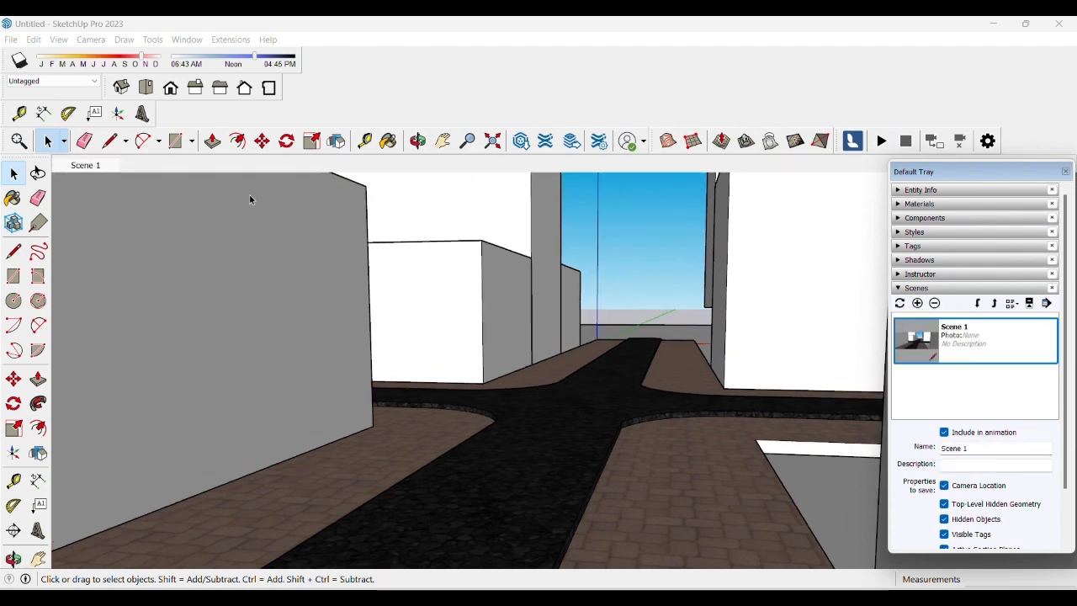
- Turn off the Profiles edge style and update Scene 1, saving the change as a new style
left_click(59, 40)
mouse_move(97, 218)
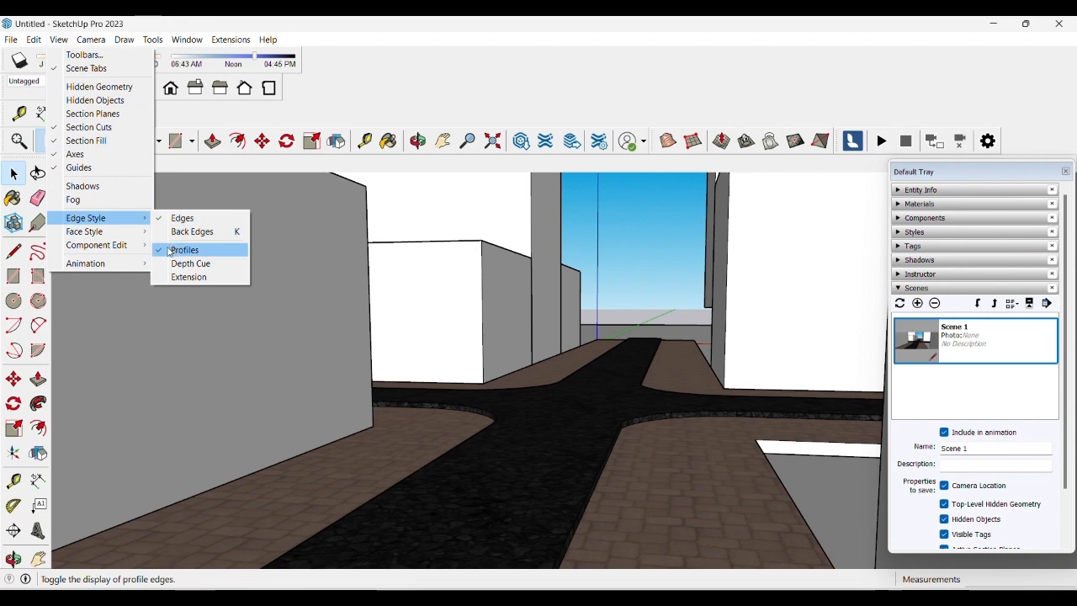
left_click(177, 250)
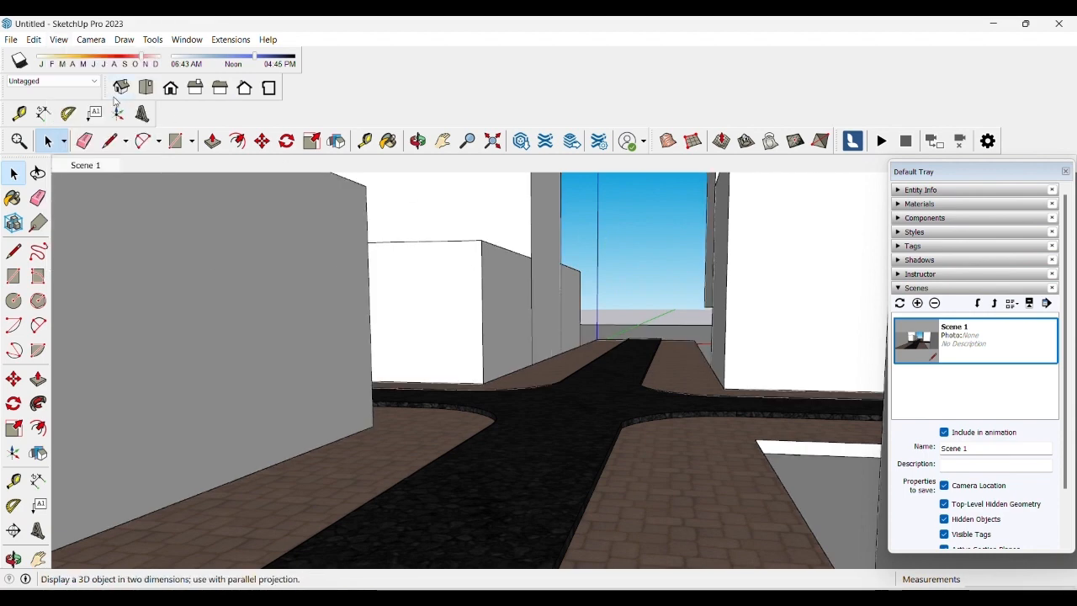
right_click(66, 169)
left_click(96, 219)
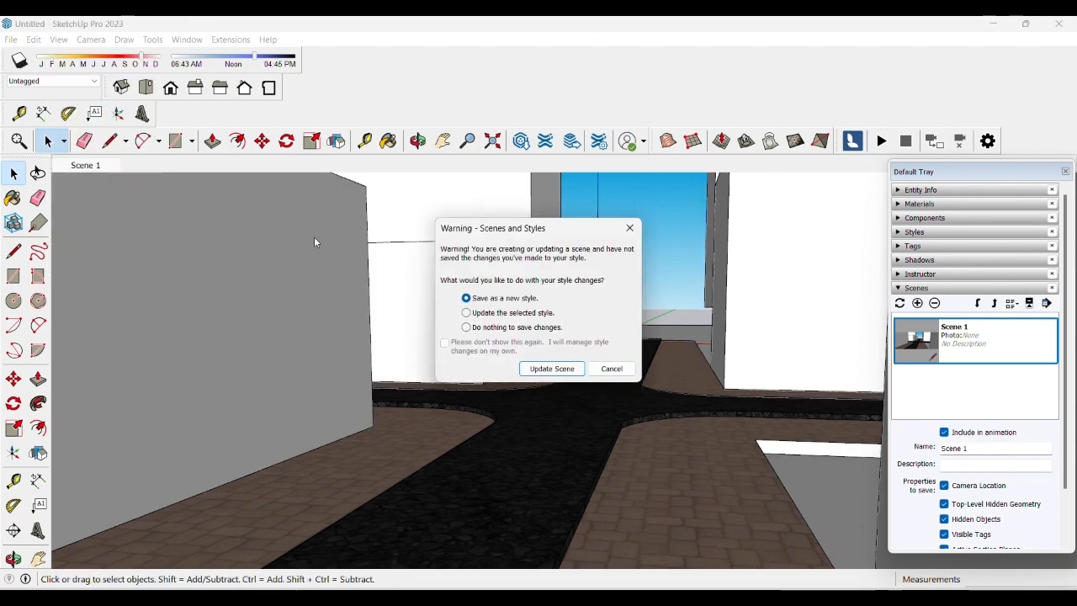
left_click(552, 367)
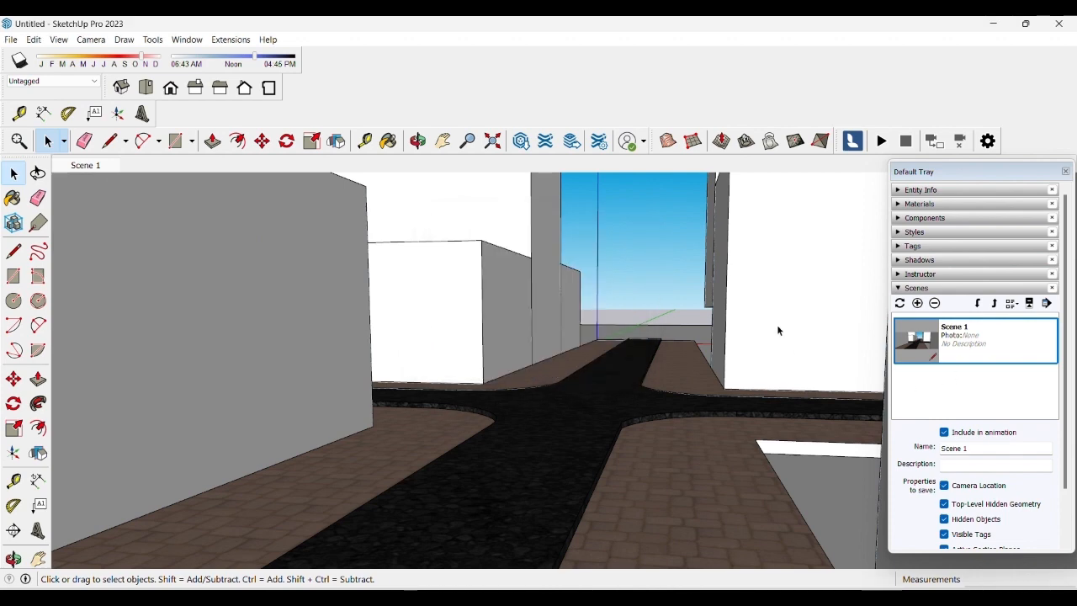
- Move the set-back block beside the corner building about 1.09 m so it meets the pavement edge
middle_click_drag(679, 331, 764, 409)
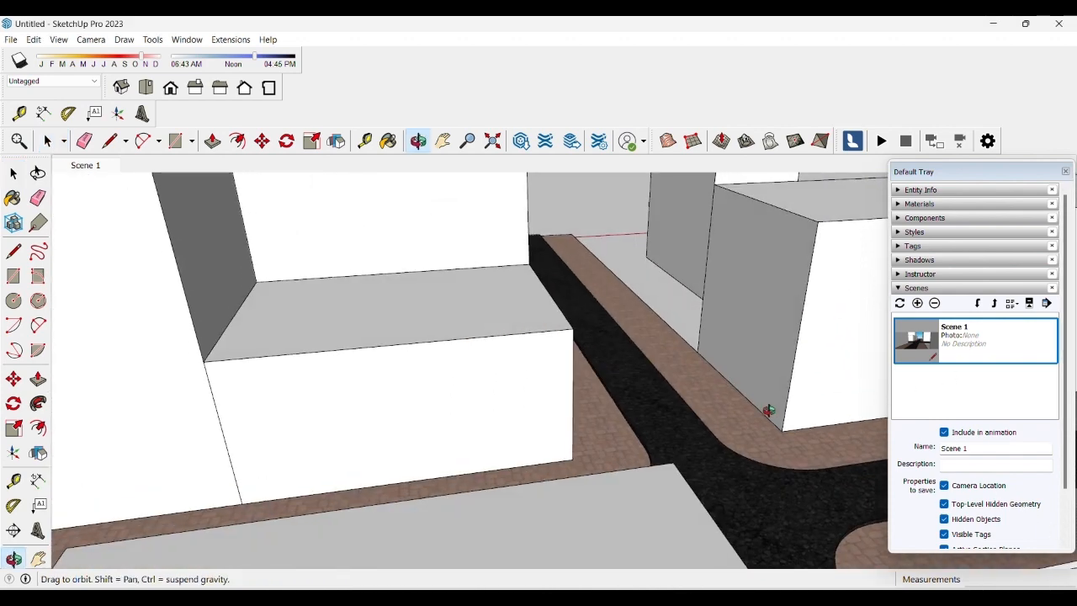
key("m")
left_click(702, 308)
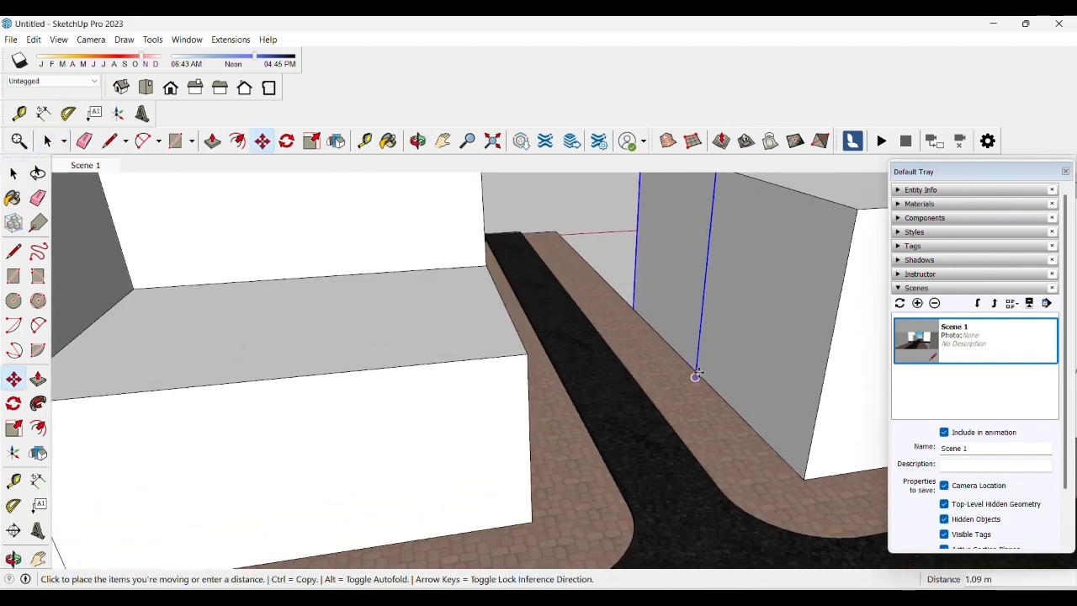
left_click(695, 371)
key("space")
- Trace the ground area inside the notched corner box's cut-out and setback with lines to form an L-shaped forecourt face
scroll(505, 340, "down", 5)
middle_click_drag(492, 336, 643, 444)
left_click(642, 443)
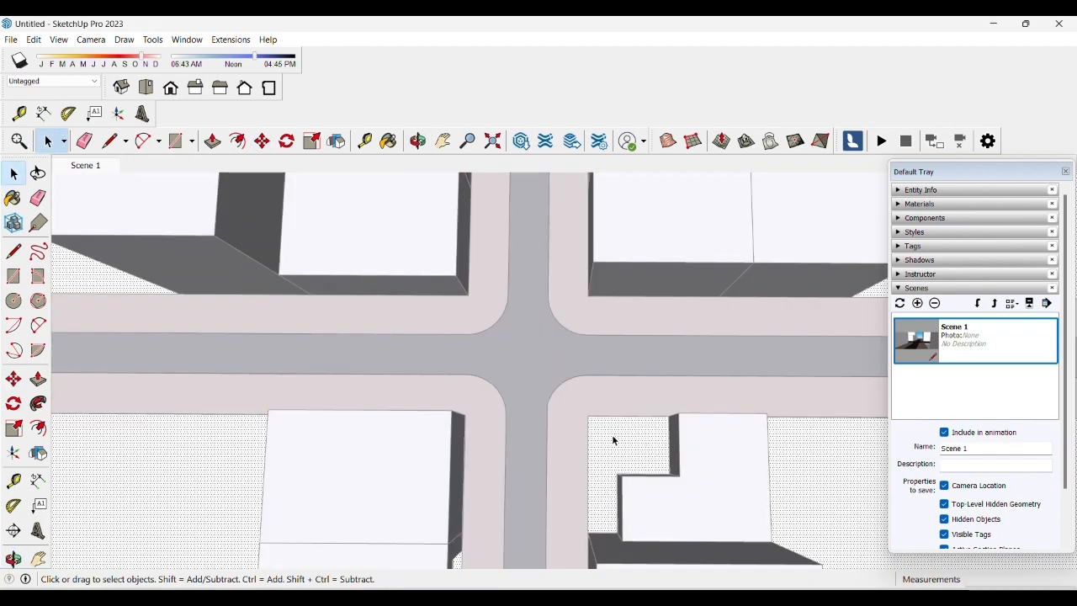
scroll(591, 442, "up", 4)
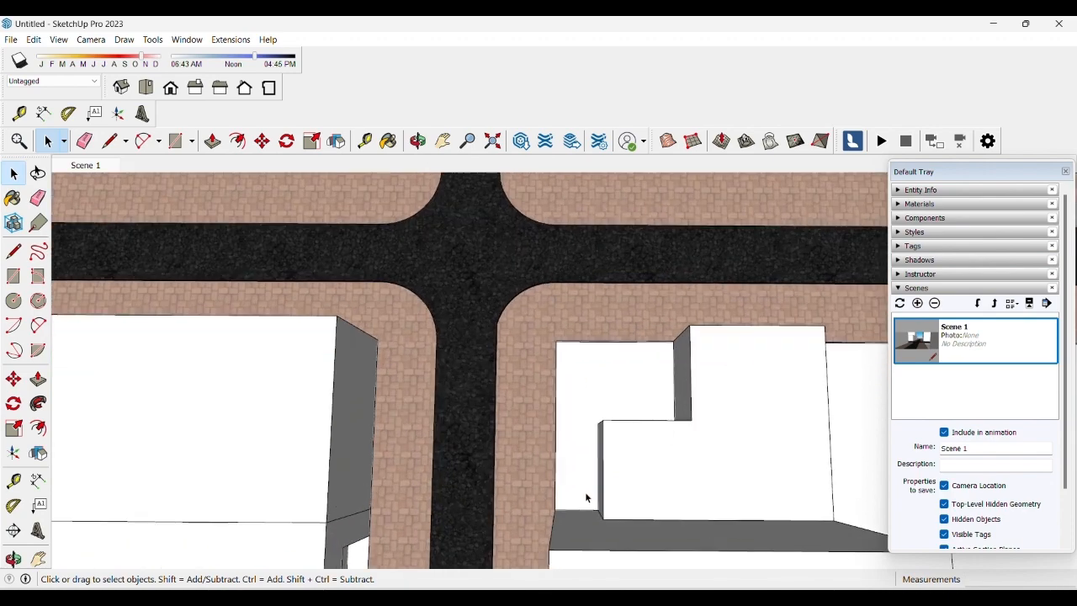
key("l")
left_click(554, 509)
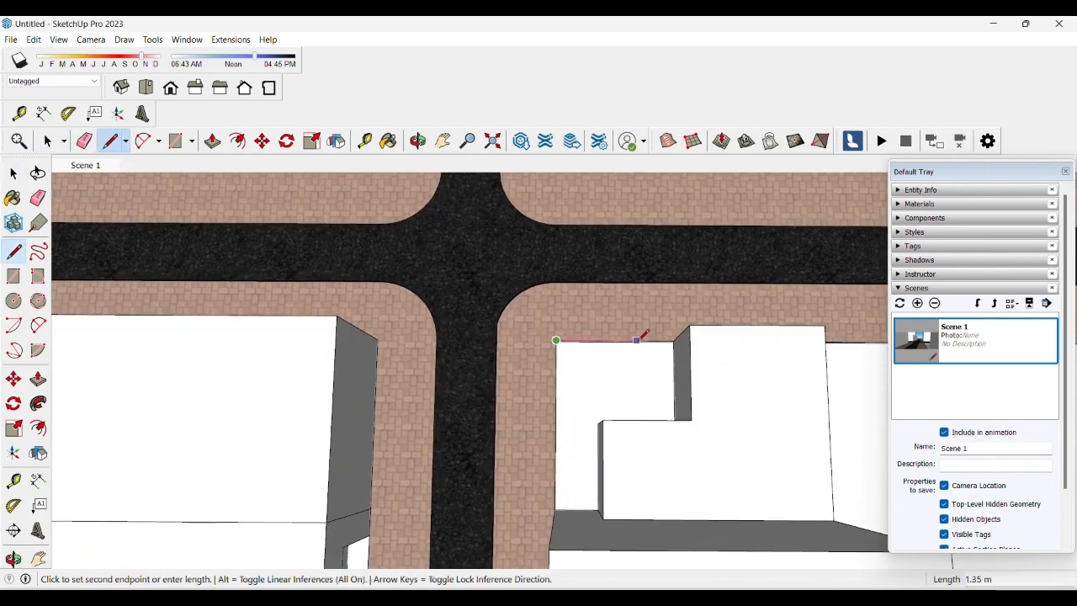
left_click(673, 340)
scroll(681, 378, "up", 4)
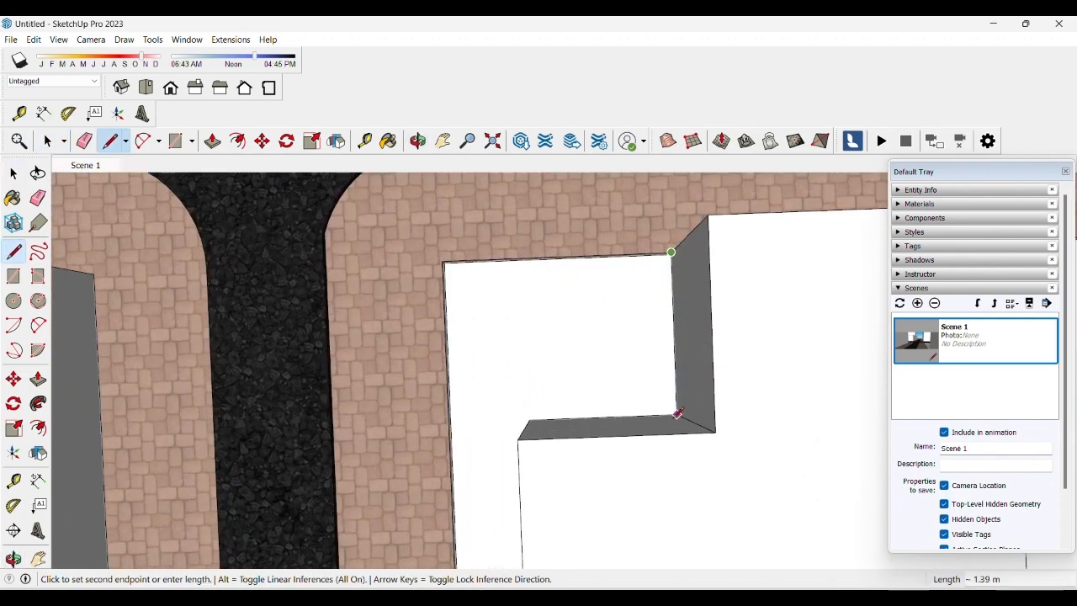
scroll(532, 418, "down", 3)
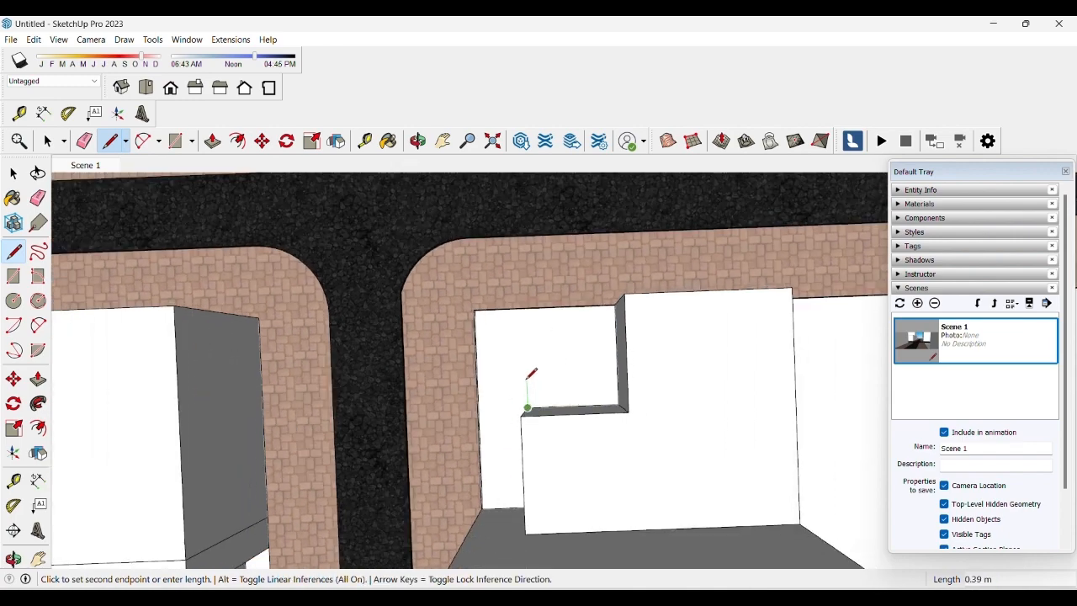
middle_click_drag(507, 473, 701, 437)
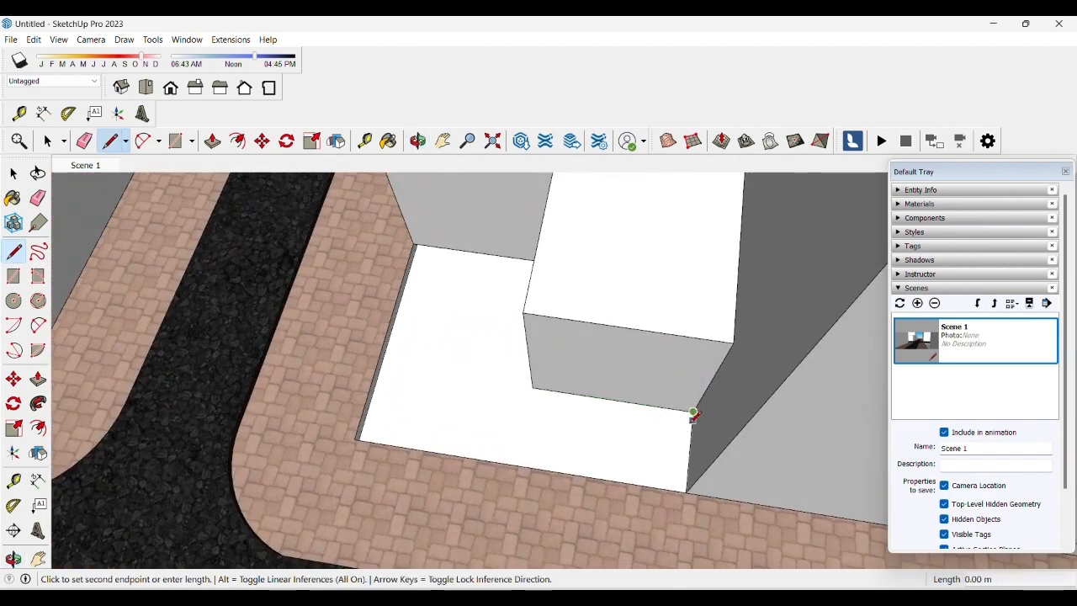
left_click(686, 486)
- Group the forecourt face with its edges and raise it about 0.13 m with Push/Pull inside the group
key("space")
double_click(563, 455)
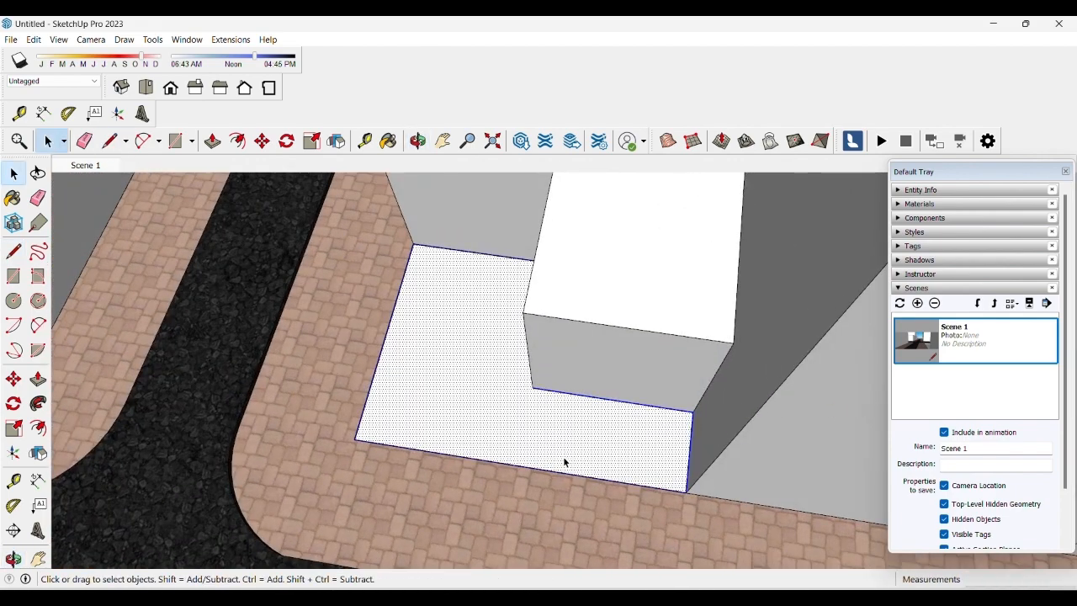
key("ctrl+g")
double_click(562, 445)
key("p")
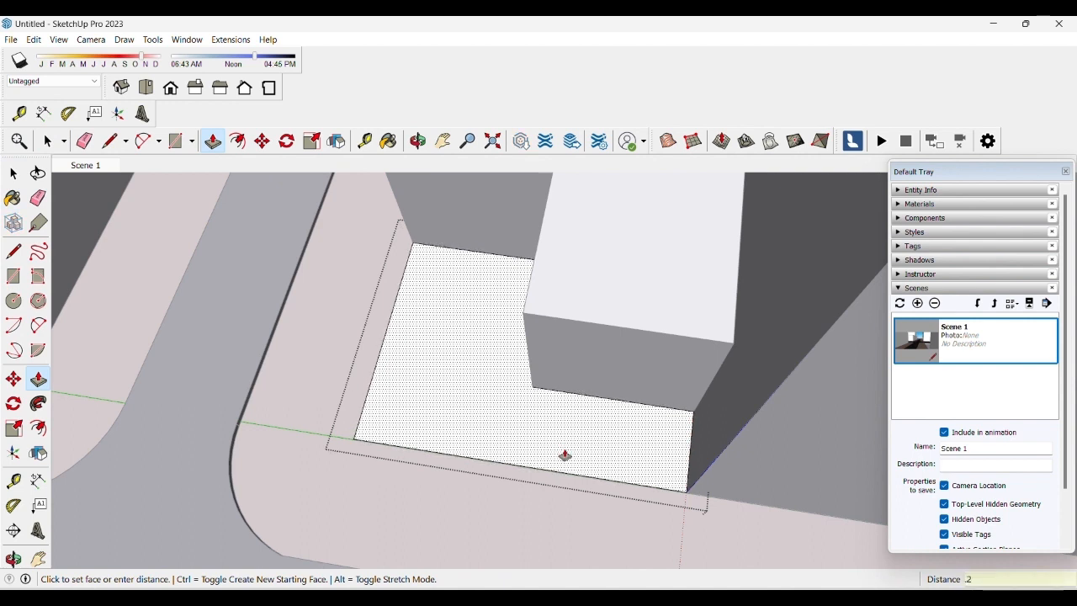
key("Return")
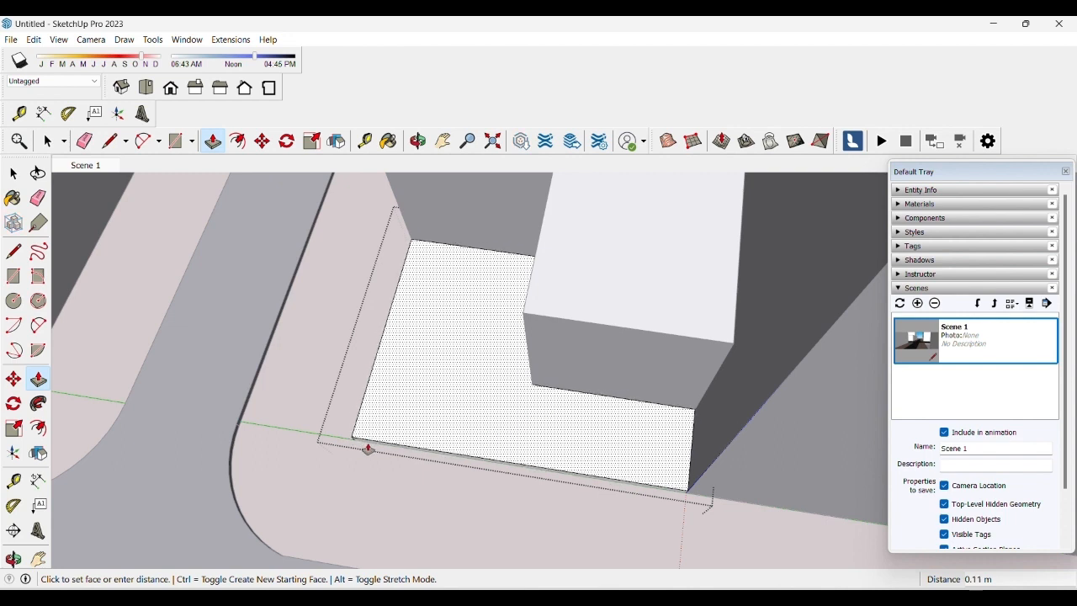
left_click(368, 450)
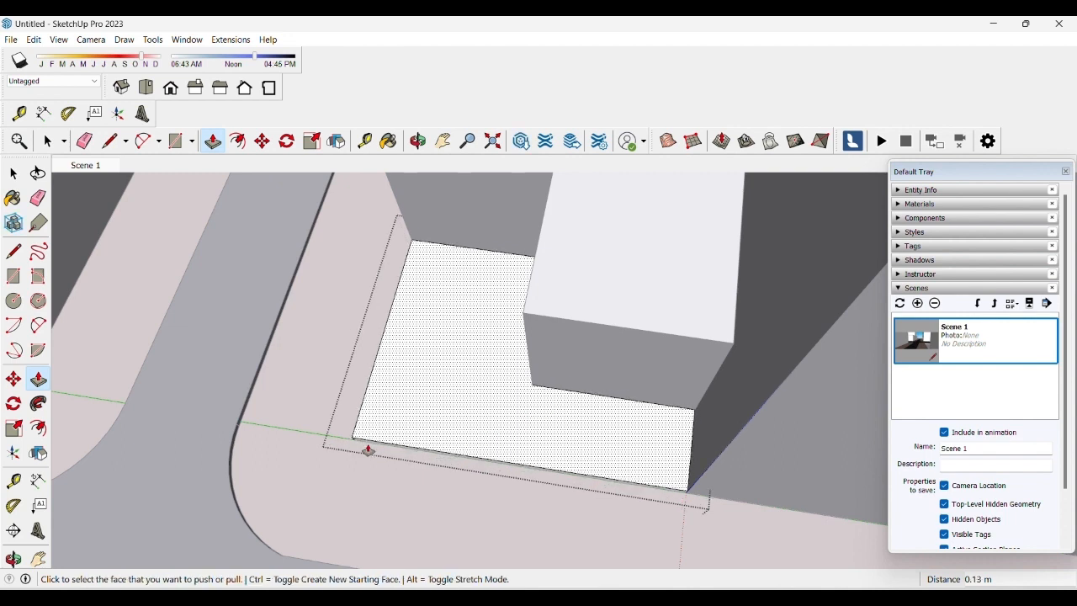
- Paint the top of the forecourt slab with the Pavers with Grass Brick material
left_click(923, 288)
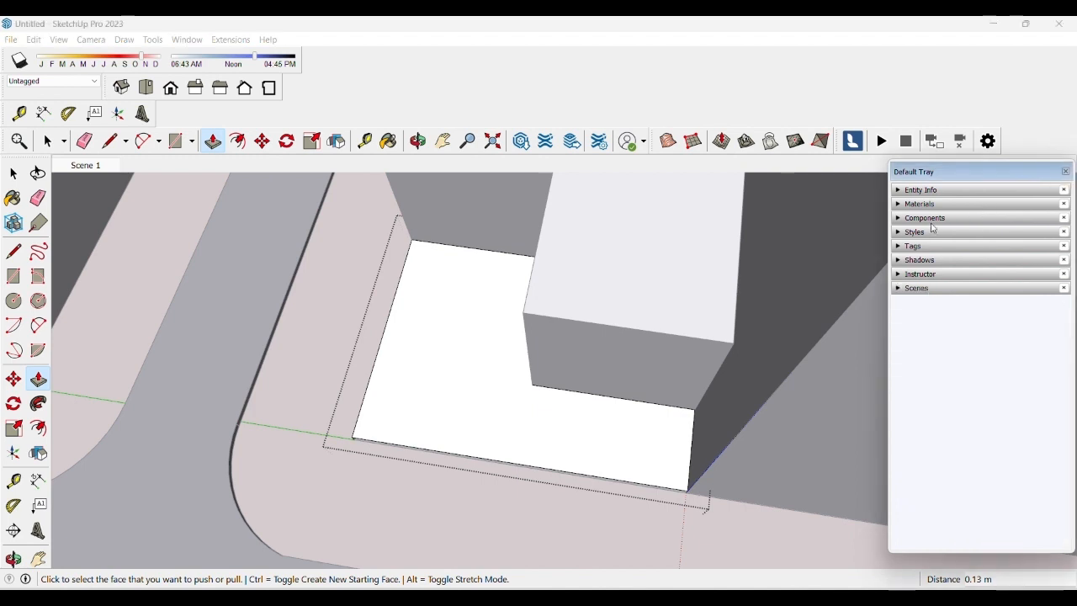
left_click(926, 204)
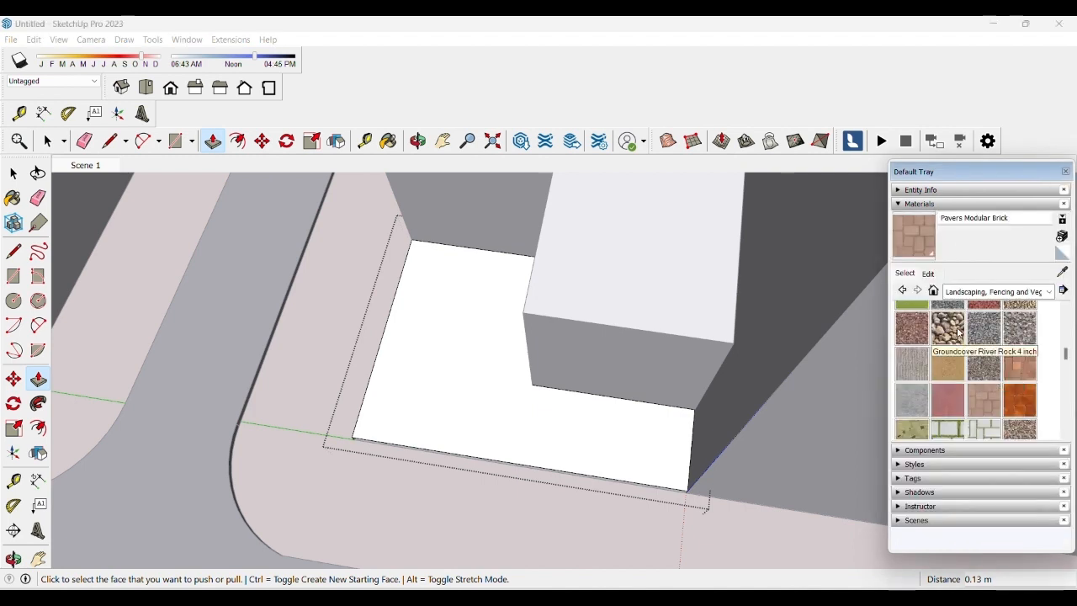
scroll(968, 370, "down", 2)
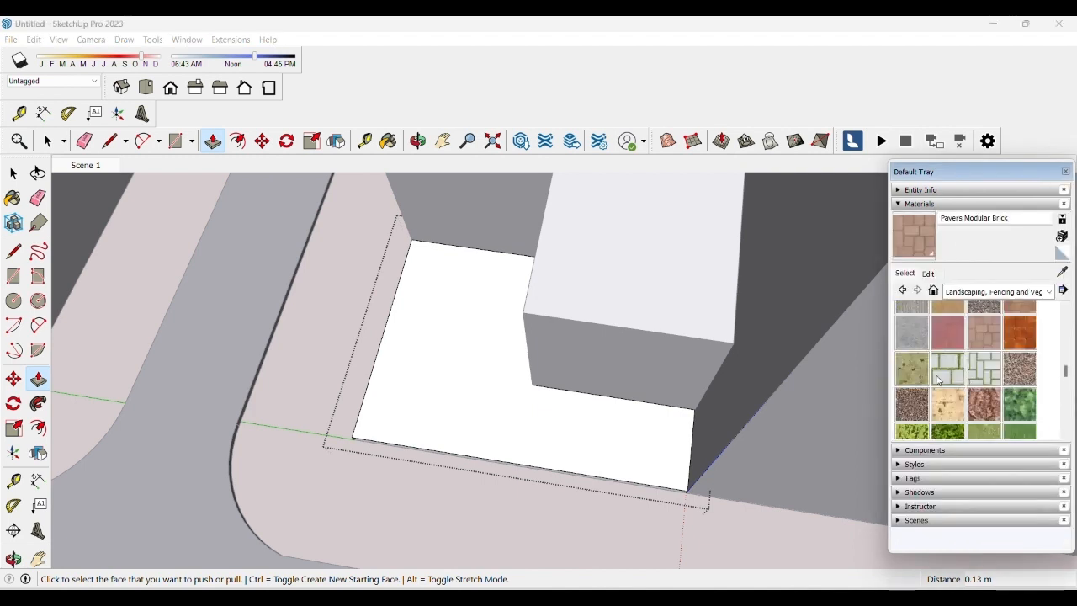
left_click(947, 368)
left_click(524, 394)
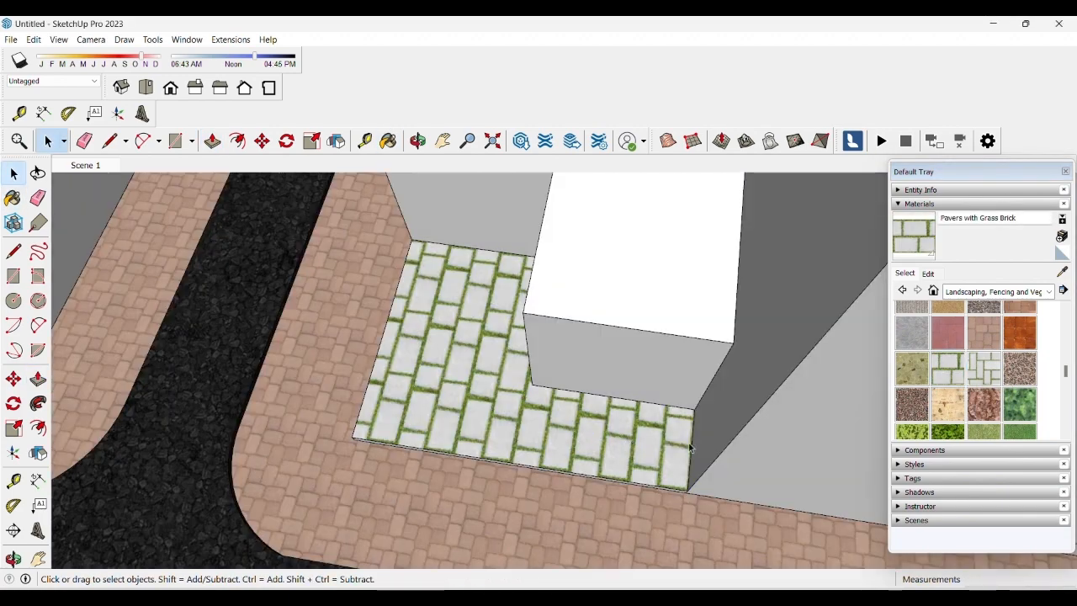
- Copy the notched corner box about 3.24 m along the road, directly behind the original
mouse_move(606, 444)
middle_mouse_down()
mouse_move(551, 423)
mouse_move(460, 353)
mouse_move(561, 233)
mouse_move(557, 242)
middle_mouse_up()
scroll(551, 422, "down", 3)
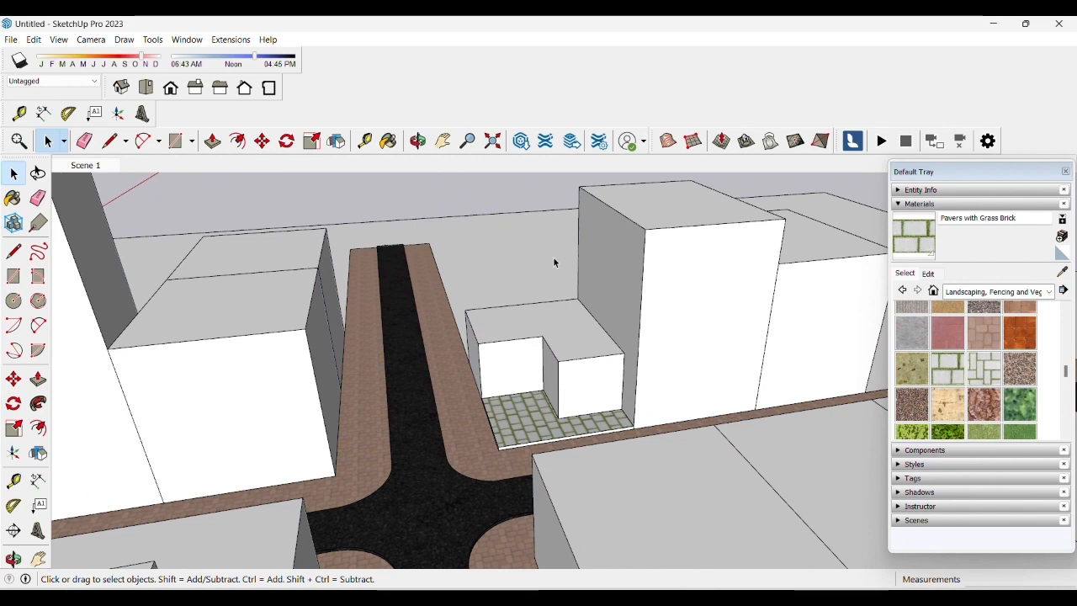
middle_click_drag(534, 318, 603, 365)
key("m")
left_click(595, 376)
key("ctrl")
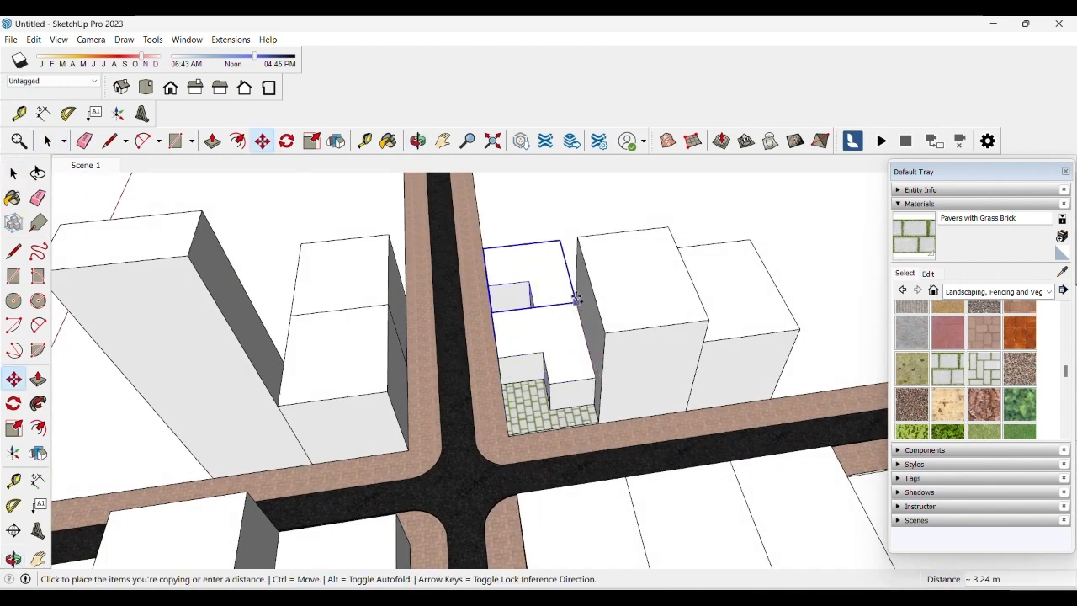
left_click(575, 296)
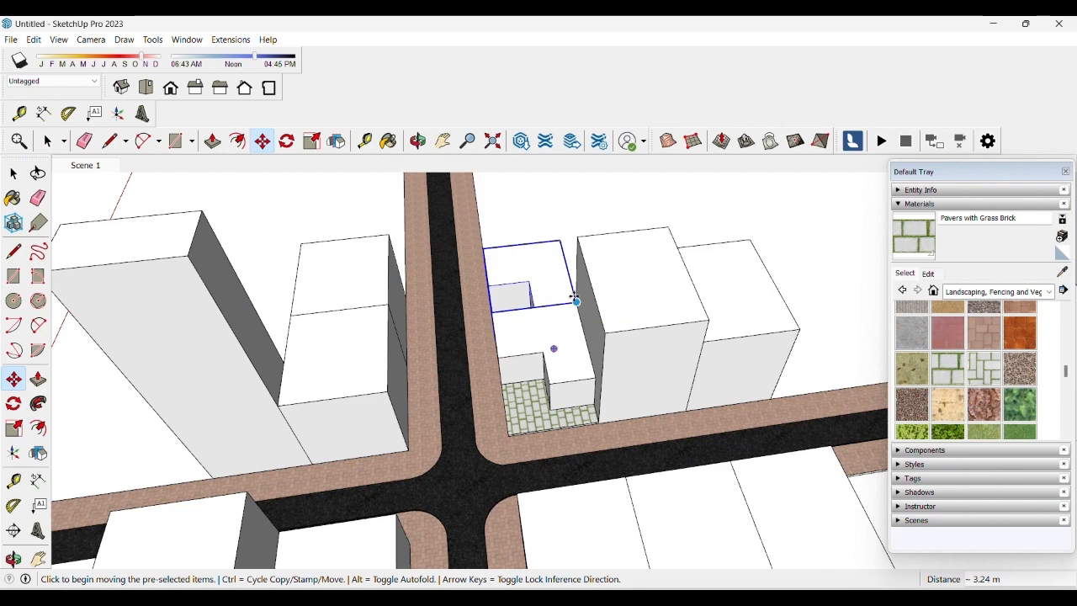
key("space")
- Set back the original notched box's wall along the side road by 0.60 m with Push/Pull and leave its group
scroll(457, 298, "up", 3)
middle_click_drag(457, 298, 596, 350)
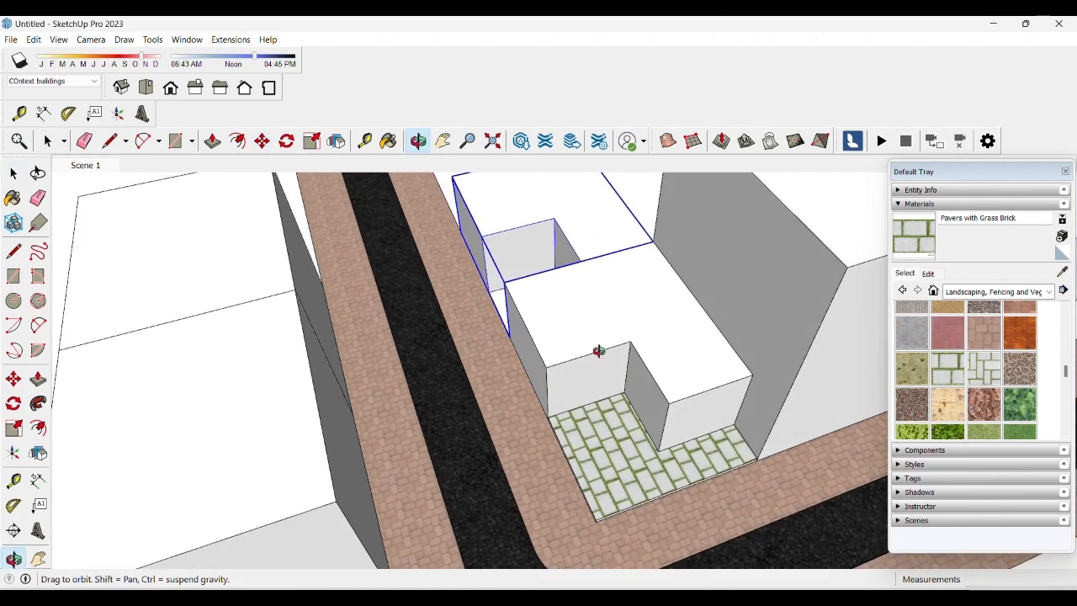
double_click(540, 370)
scroll(540, 370, "up", 2)
key("p")
left_click_drag(540, 371, 573, 365)
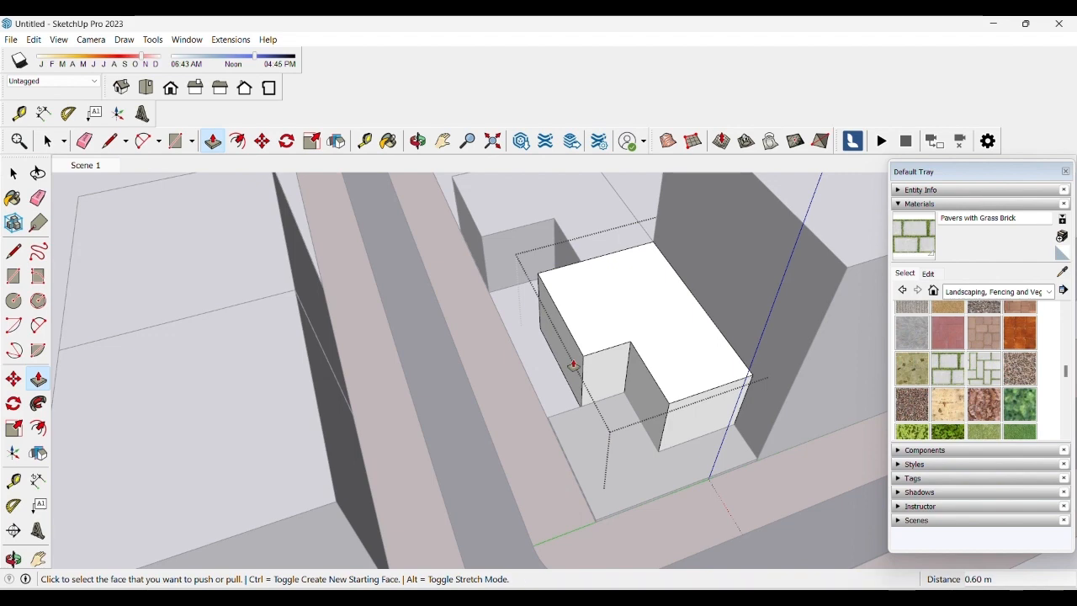
key("space")
key("Escape")
- Open the forecourt slab's group and draw a rectangle about 0.58 by 0.07 m on its narrow end beside the set-back wall
scroll(536, 371, "down", 6)
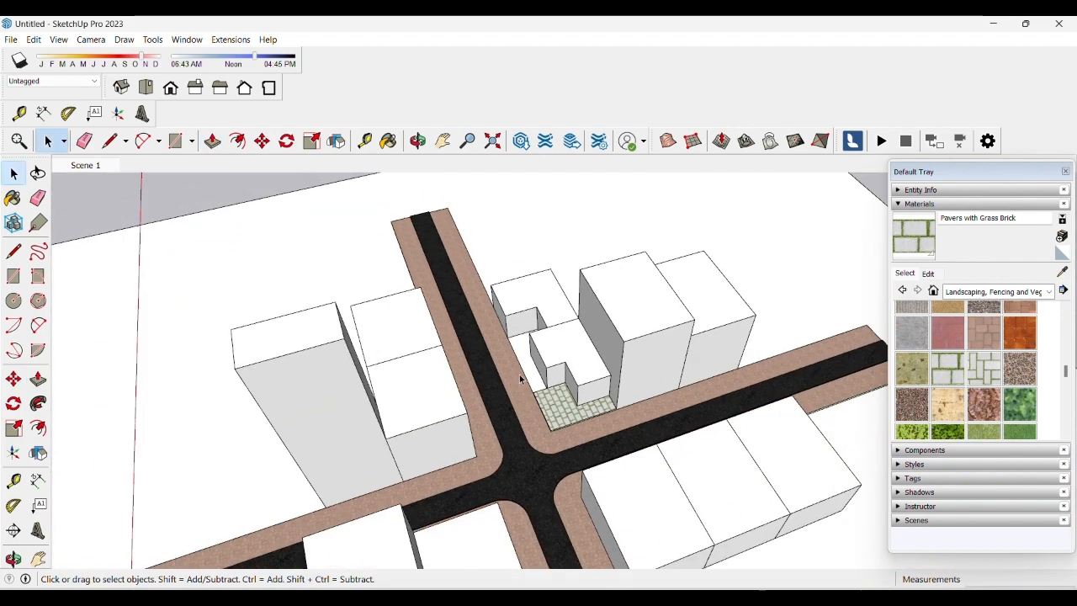
double_click(543, 393)
scroll(543, 393, "up", 4)
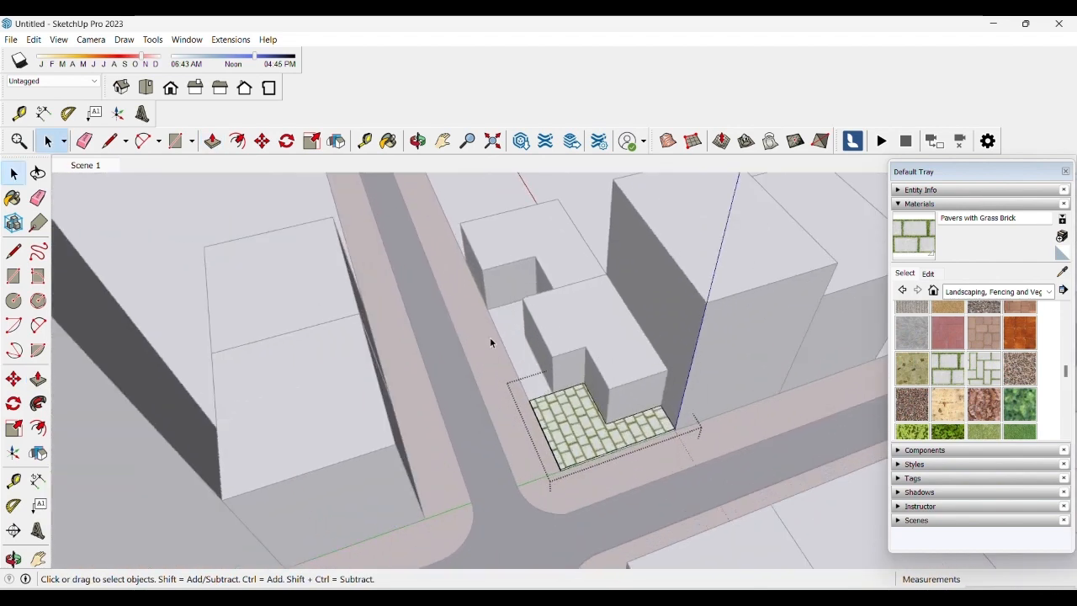
middle_click_drag(490, 341, 900, 312)
scroll(606, 440, "up", 6)
key("r")
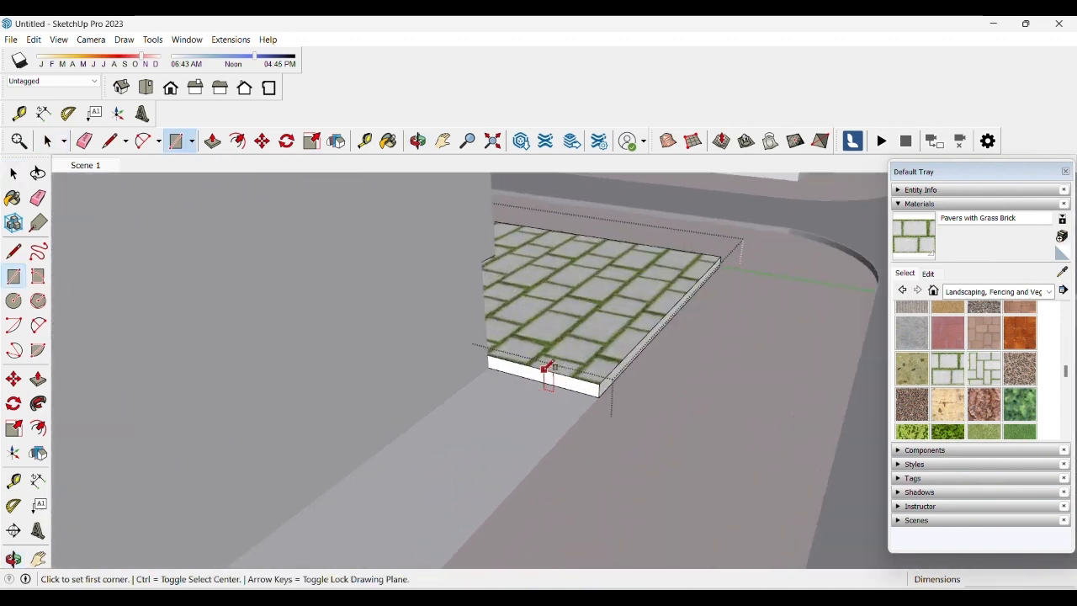
scroll(617, 409, "up", 3)
left_click(625, 410)
left_click(446, 339)
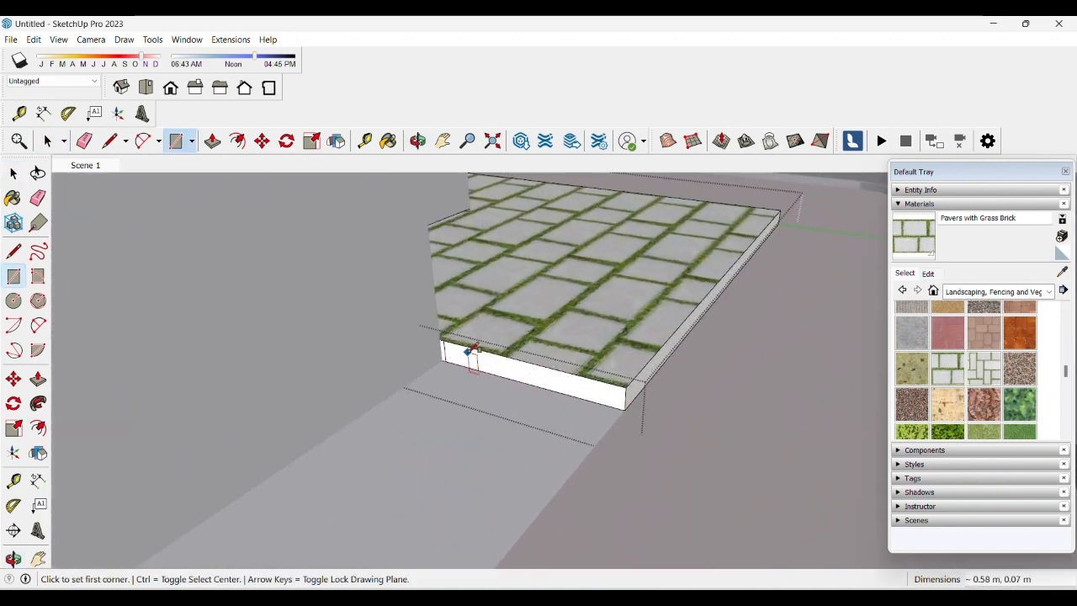
- Extend the slab's end along the set-back wall to the copied box with Push/Pull and leave the group
key("p")
scroll(473, 349, "down", 10)
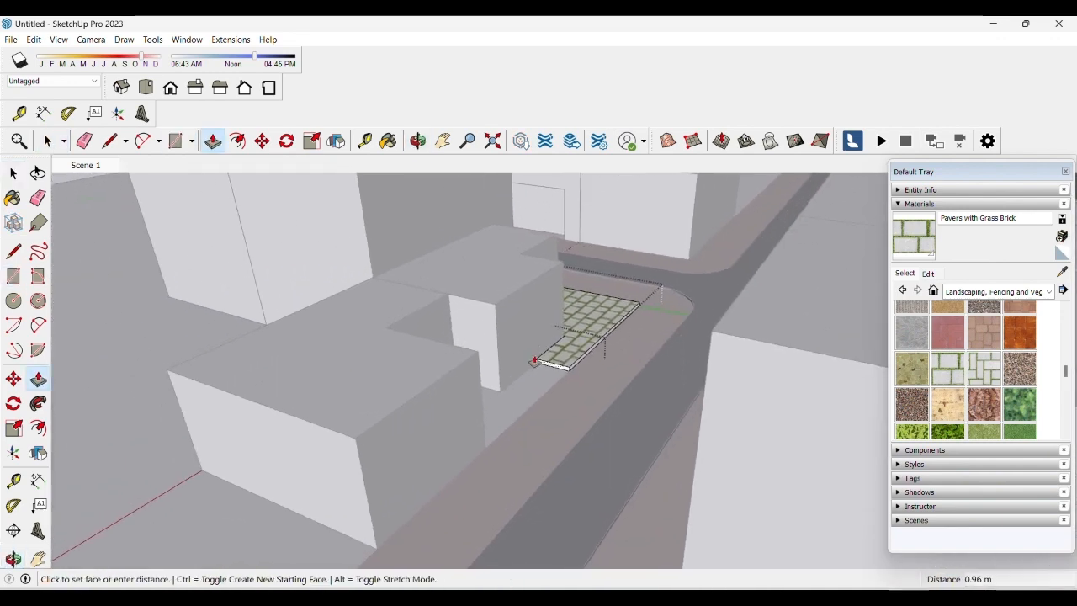
left_click(483, 454)
key("space")
left_click(521, 365)
- Examine the forecourt and crossing from above, from the Scene 1 street view and in an overview of all the blocks
scroll(543, 370, "down", 3)
middle_click_drag(555, 374, 1051, 484)
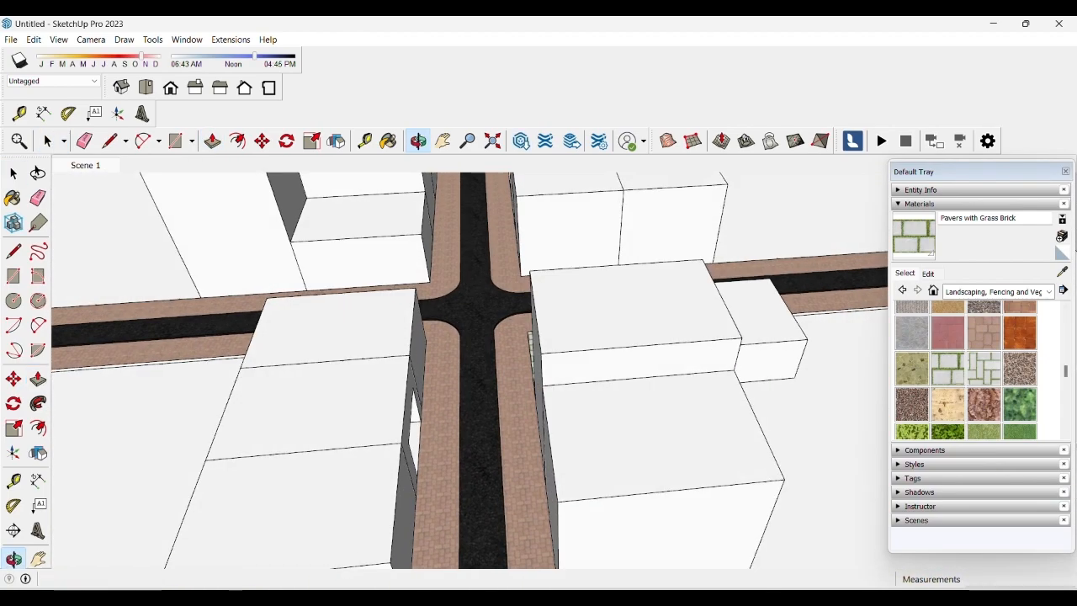
middle_click_drag(471, 303, 620, 293)
scroll(532, 343, "up", 3)
scroll(631, 433, "down", 2)
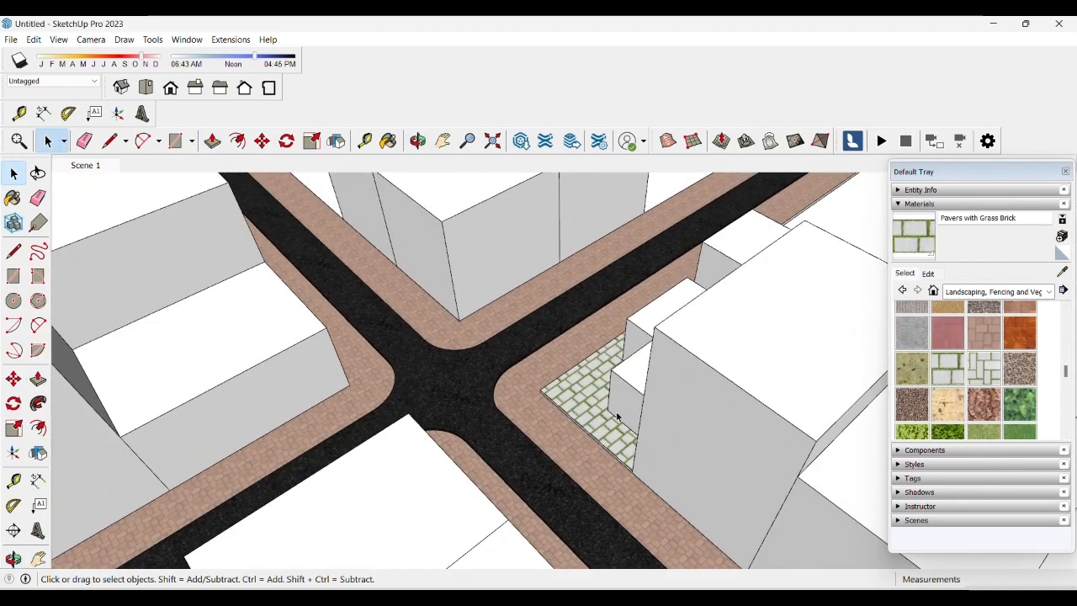
left_click(94, 165)
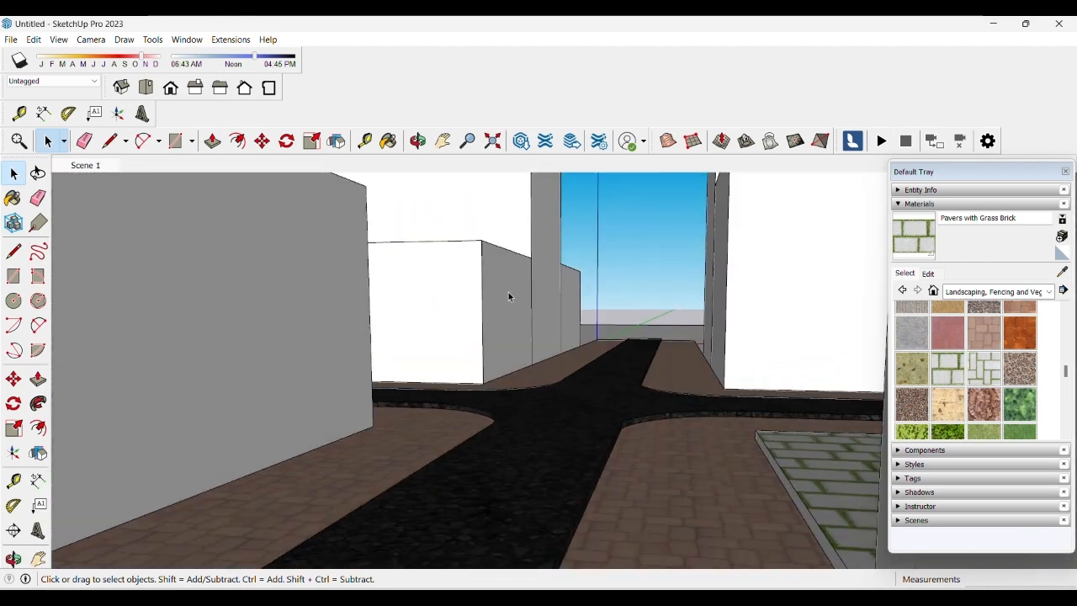
middle_click_drag(509, 297, 497, 414)
scroll(563, 288, "down", 10)
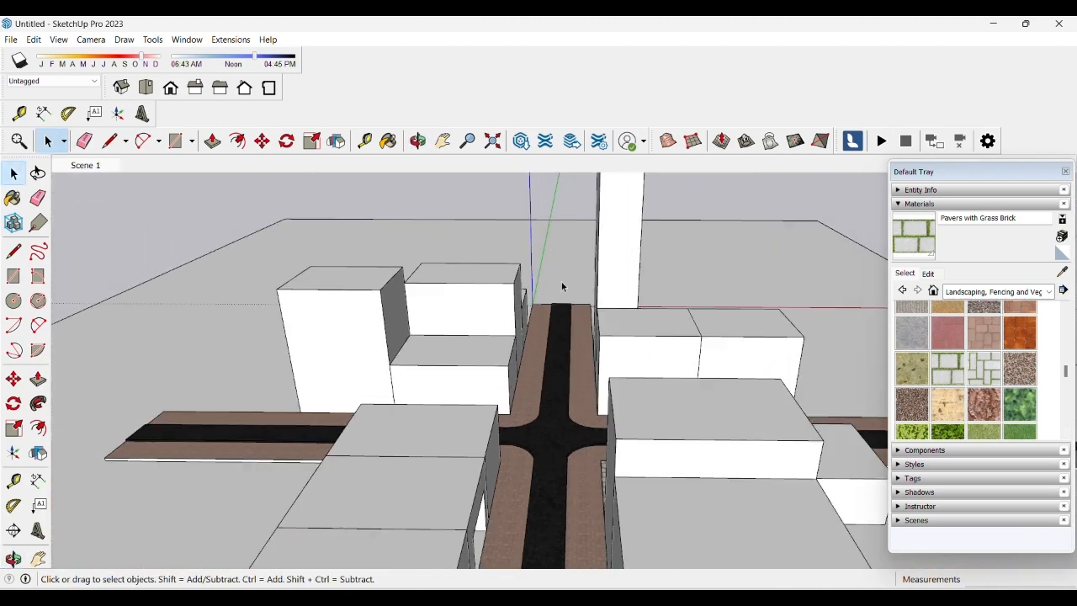
middle_click_drag(557, 281, 311, 454)
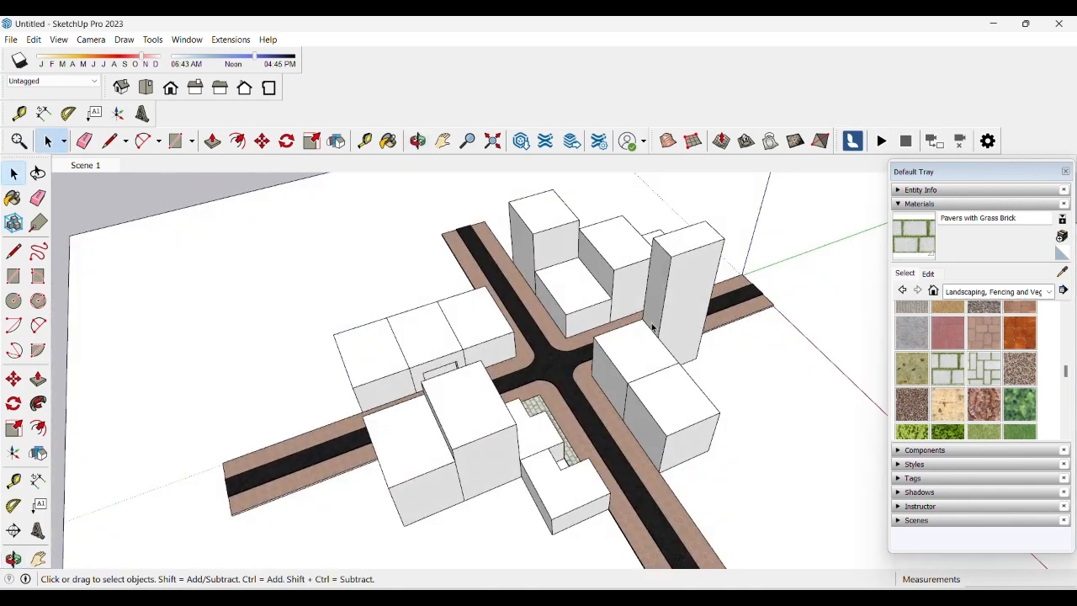
middle_click_drag(651, 328, 741, 173)
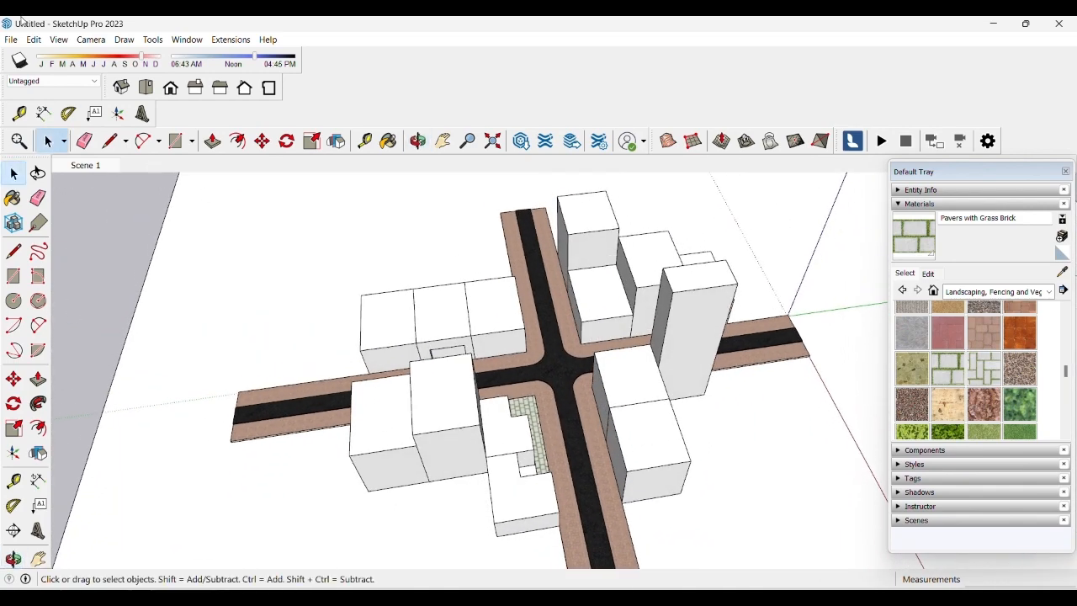
- Turn on shadows for the whole model
left_click(11, 40)
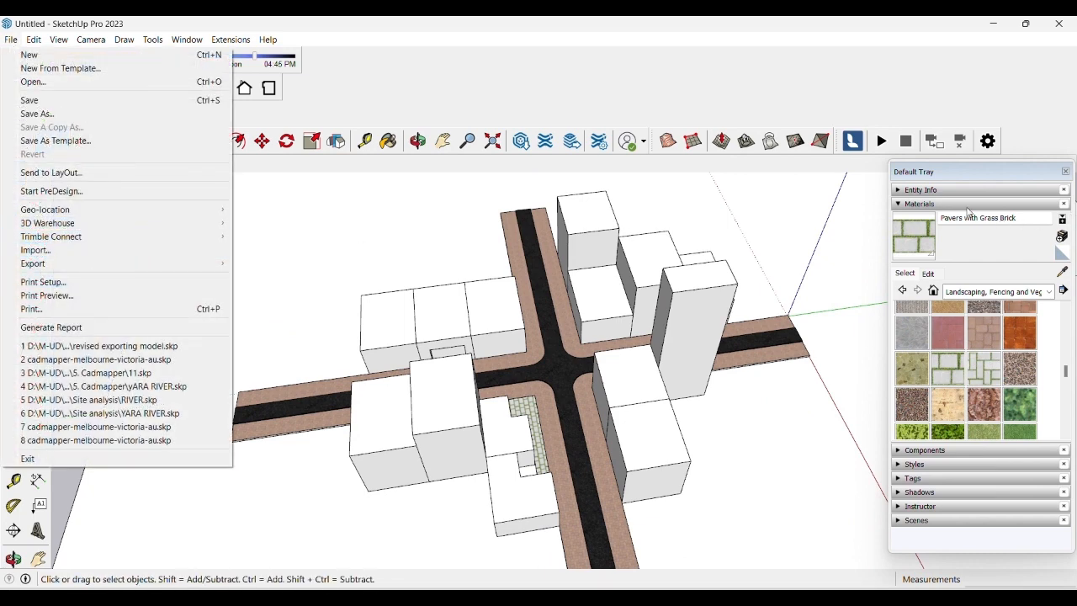
left_click(967, 204)
left_click(920, 260)
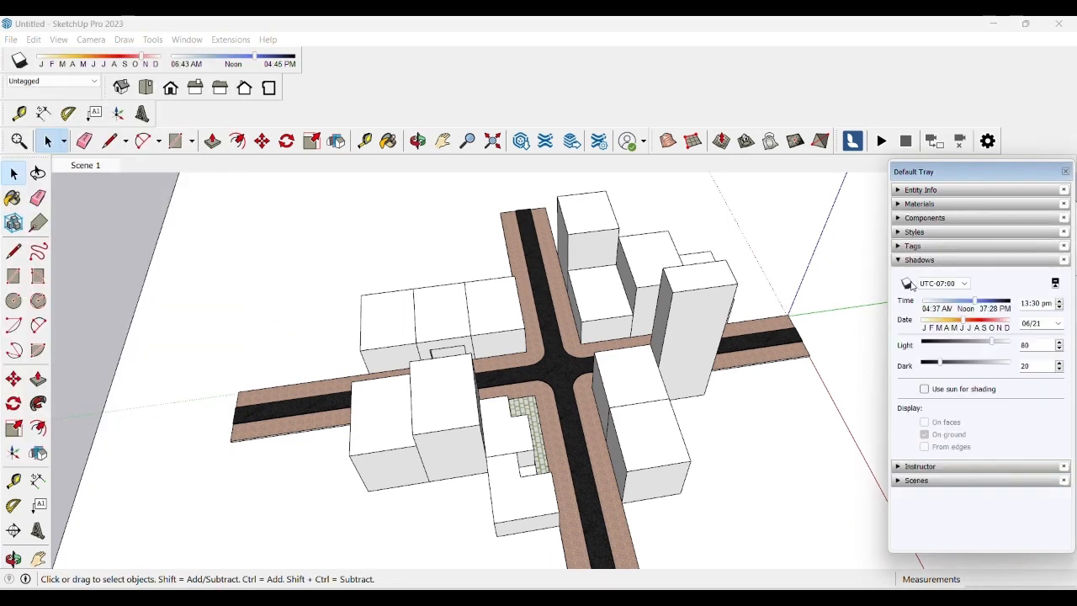
left_click(906, 283)
middle_click_drag(760, 314, 861, 166)
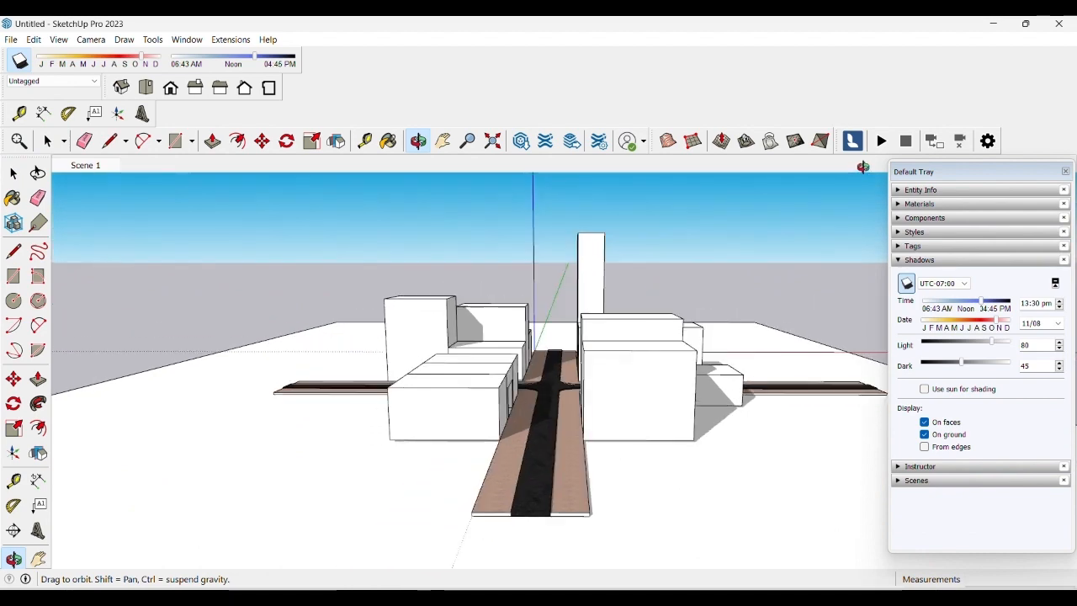
- Recall the Scene 1 view and set the shadow time to 15:53 and the date to 07/17
left_click(100, 167)
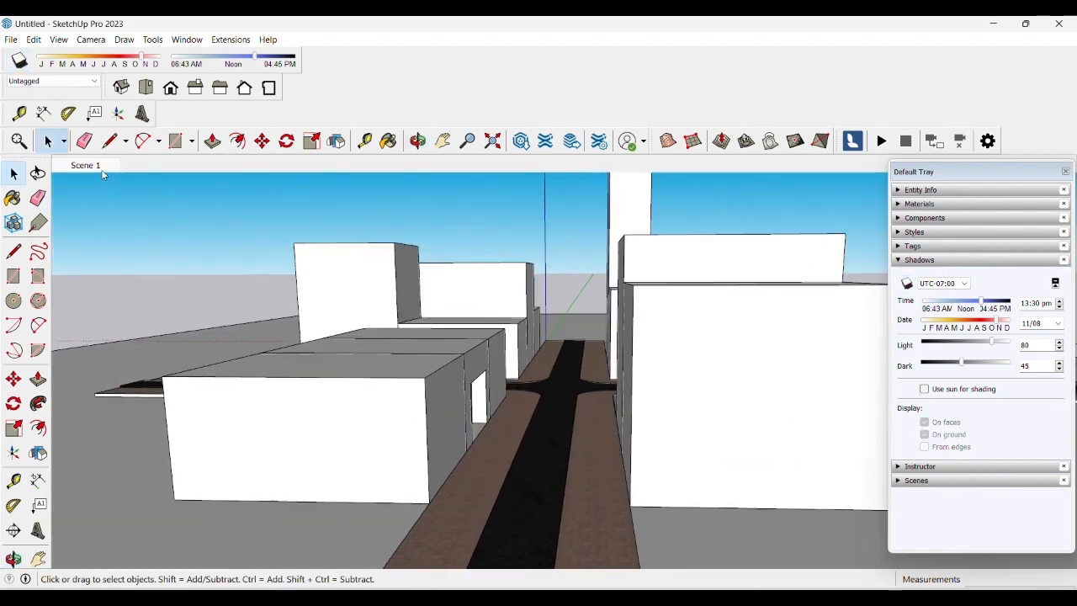
left_click(972, 303)
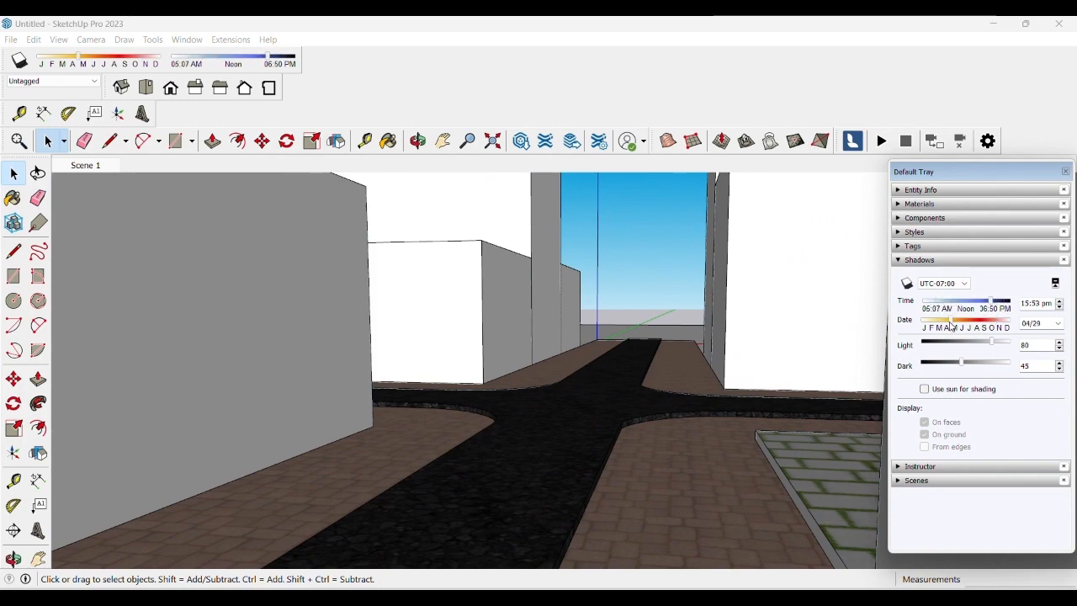
left_click_drag(951, 323, 969, 323)
middle_click_drag(665, 343, 673, 454)
scroll(613, 348, "down", 5)
middle_click_drag(740, 375, 657, 385)
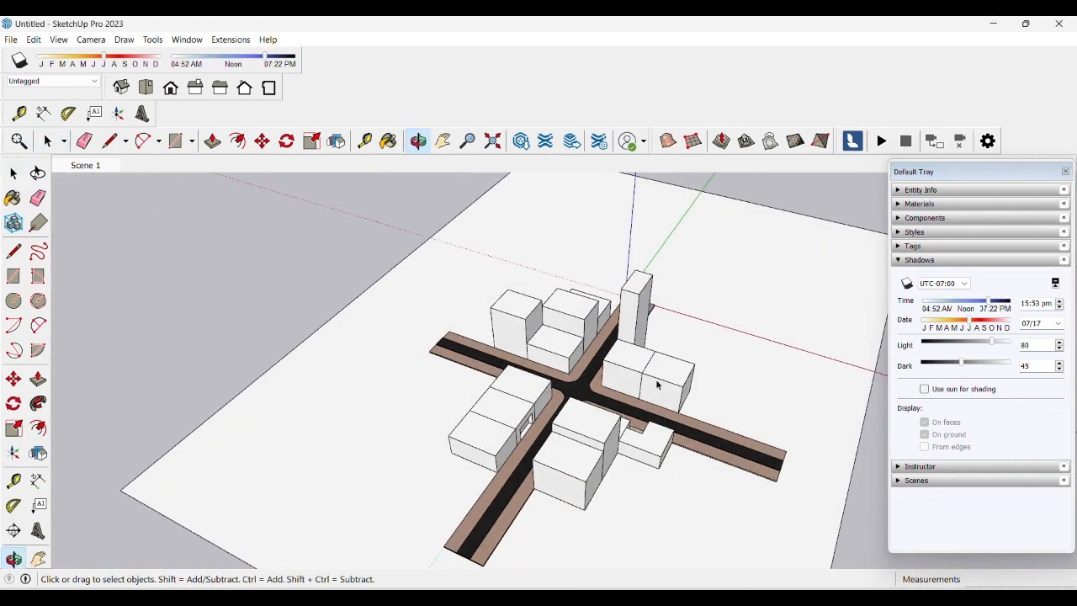
- Turn shadows back on and set the time to 08:21, the date to 04/01 and the light level to 32
key("space")
left_click_drag(993, 342, 928, 345)
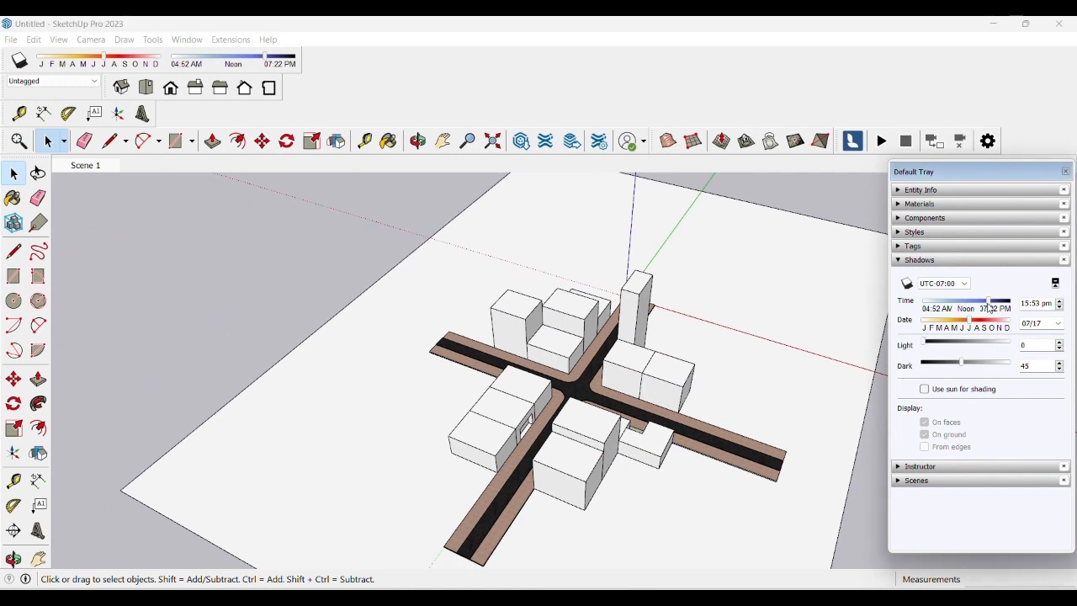
left_click(908, 285)
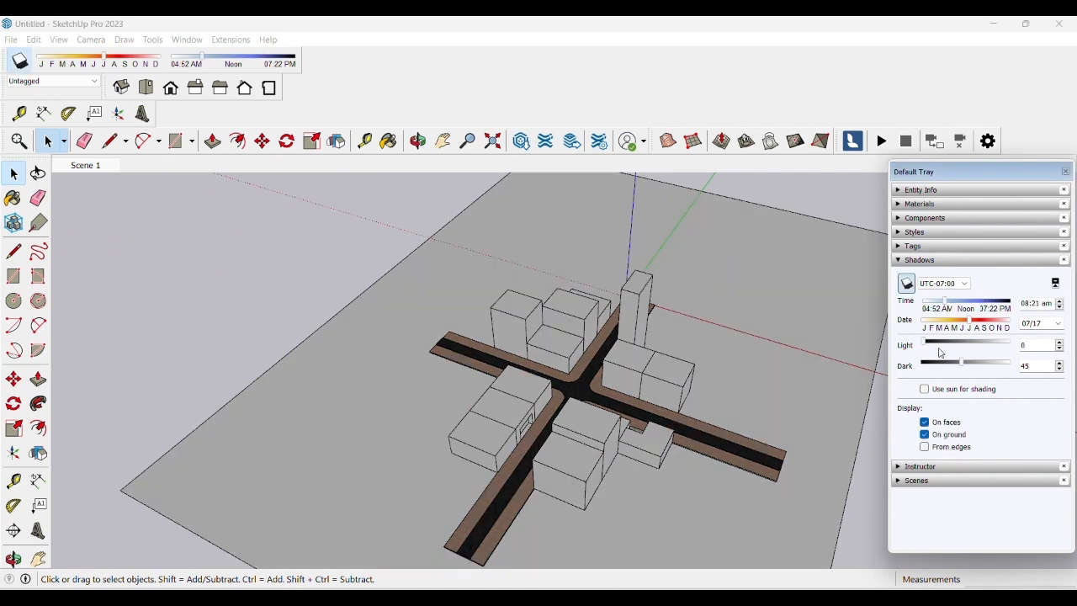
left_click_drag(926, 347, 949, 332)
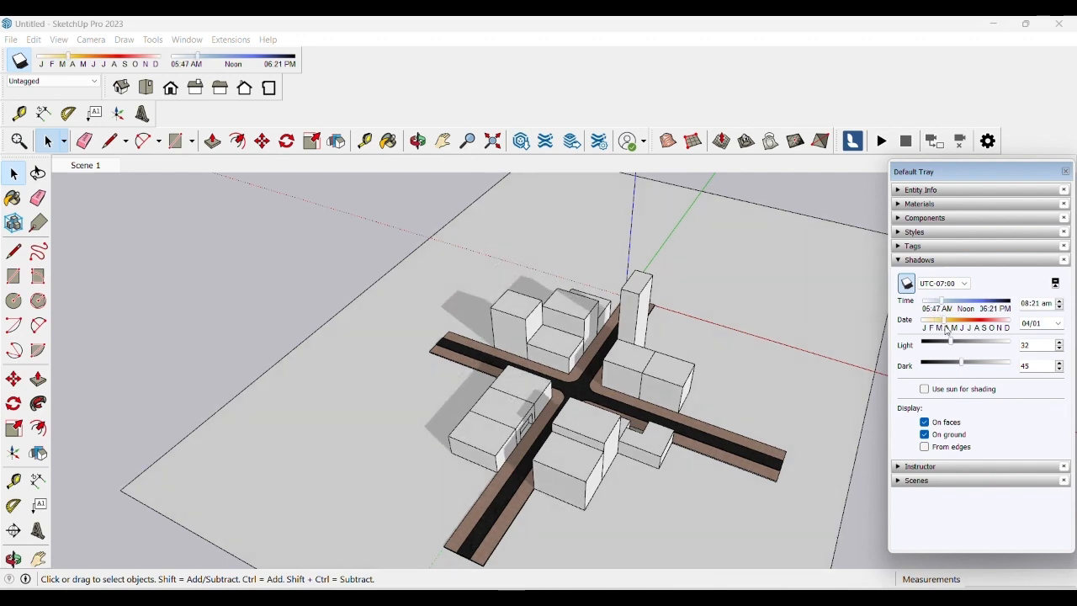
- Open the corner block opposite the forecourt and paint its roof with Roofing Slate Dark from the Roofing materials
middle_click_drag(725, 334, 654, 493)
scroll(654, 493, "up", 3)
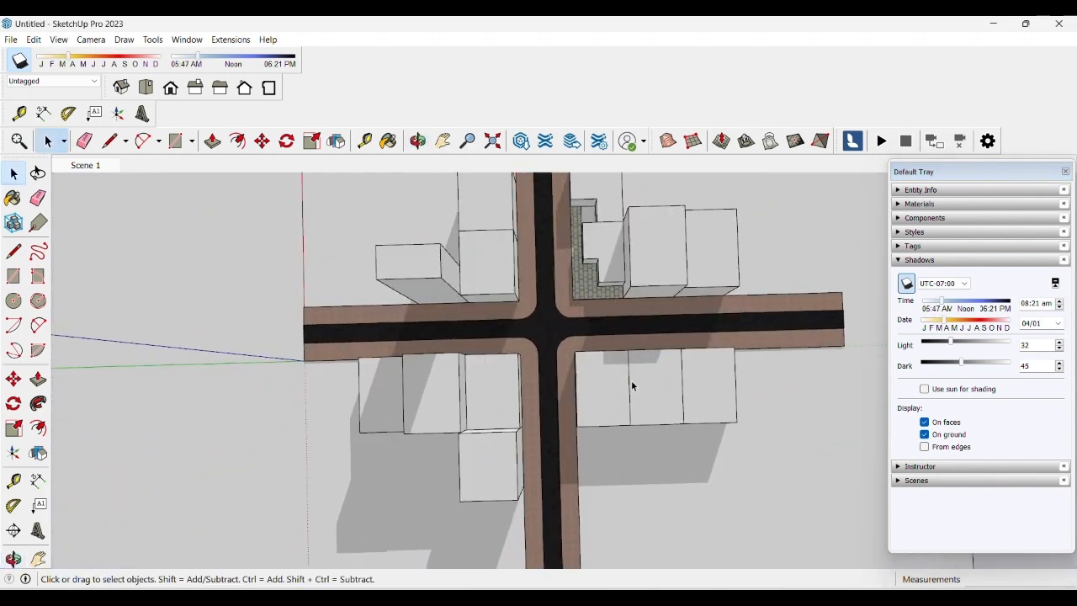
middle_click_drag(632, 385, 604, 305)
double_click(602, 395)
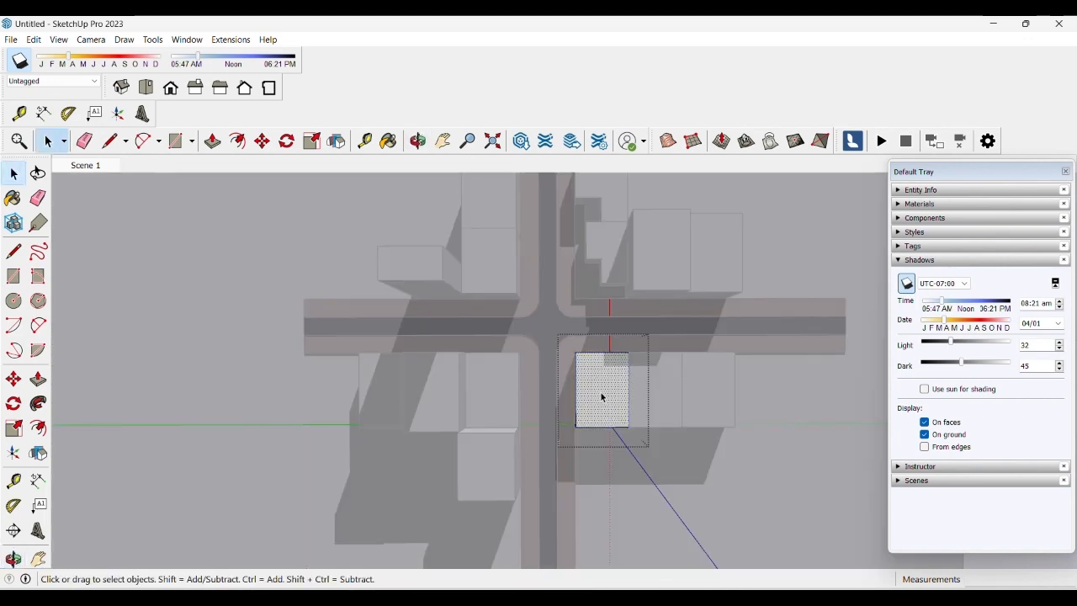
left_click(919, 260)
left_click(925, 218)
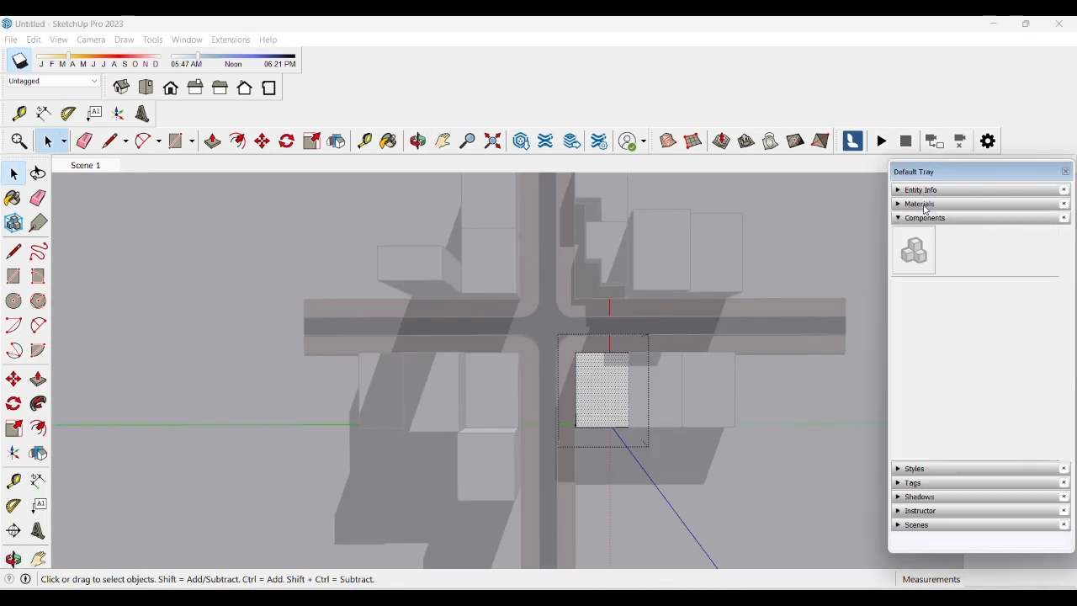
left_click(925, 210)
left_click(981, 292)
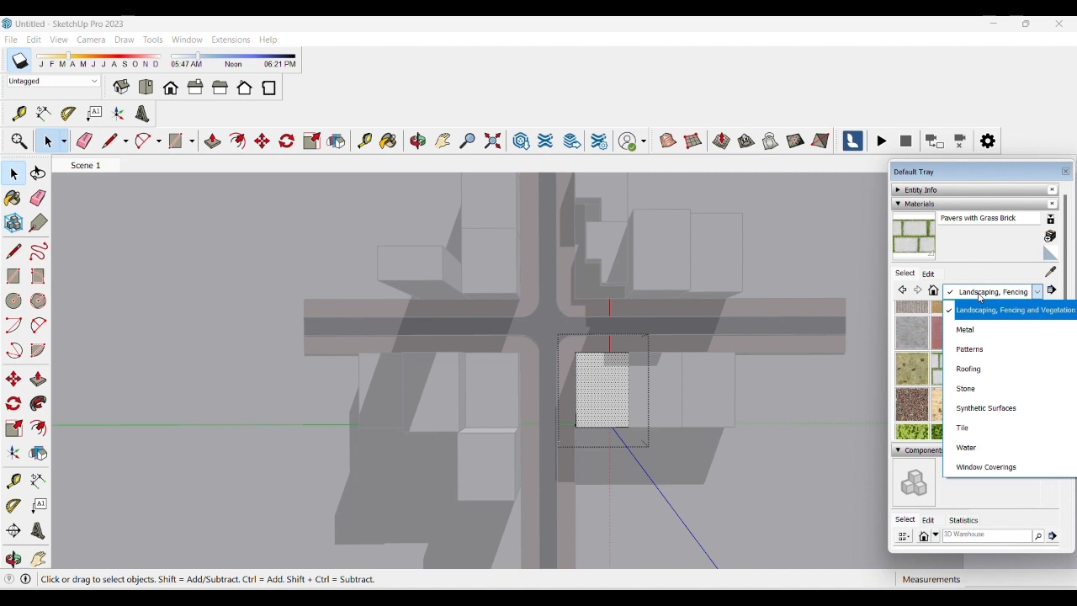
left_click(980, 368)
left_click(912, 355)
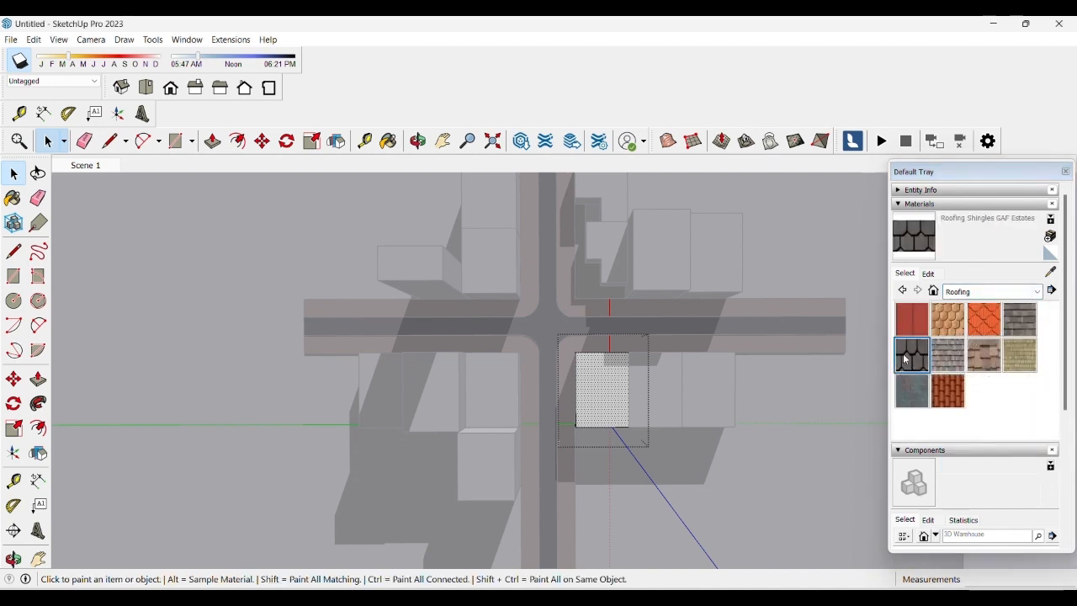
left_click(916, 395)
left_click(593, 389)
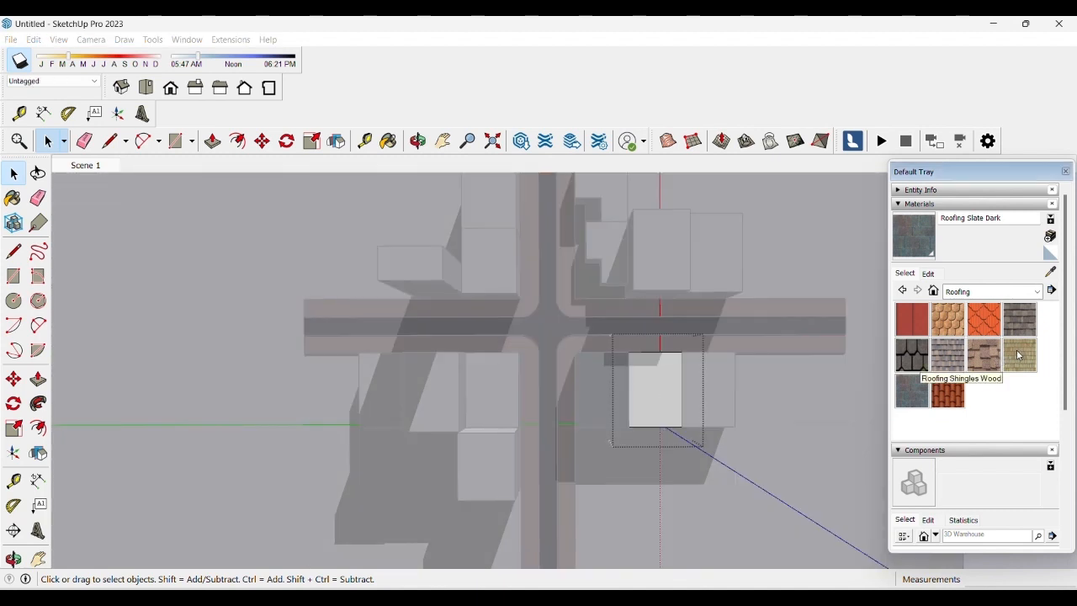
- Paint the neighbouring block's roof with Roofing Shingles Wood and a block's roof across the road with Roofing Scalloped Ornate
left_click(1020, 356)
left_click(660, 385)
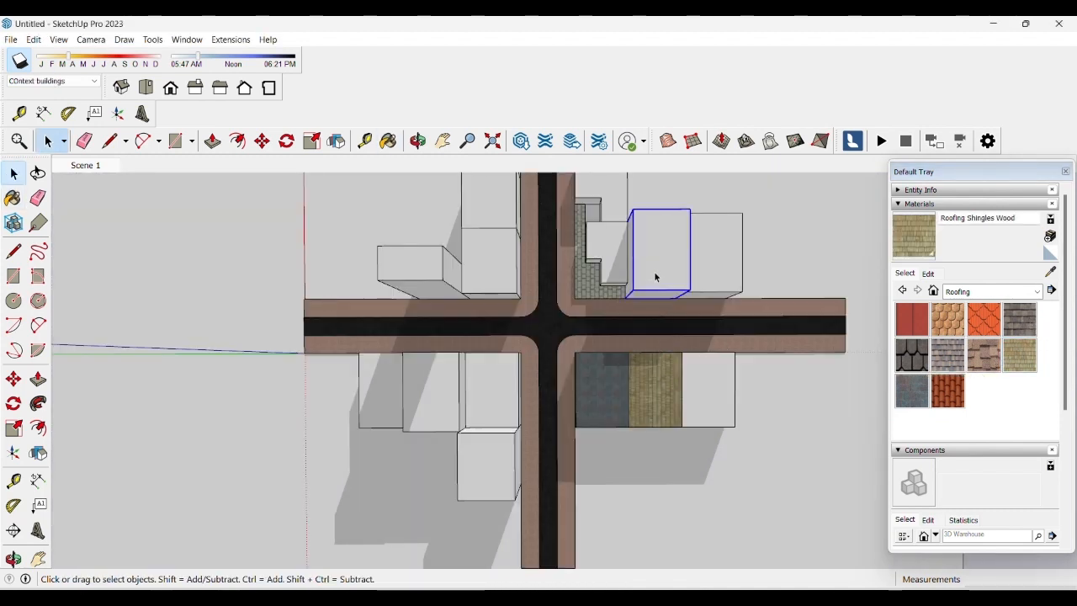
double_click(654, 270)
left_click(985, 320)
left_click(660, 271)
key("space")
left_click(756, 334)
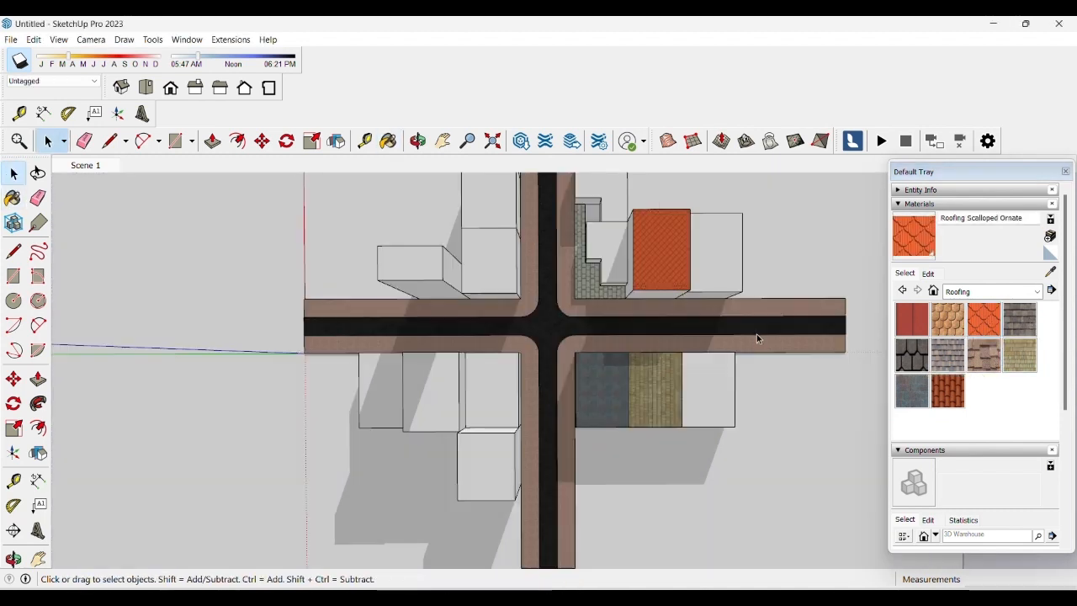
- Open the slate-roofed corner block and draw two sloping gable lines on its end wall, meeting at the top edge's midpoint
middle_click_drag(757, 334, 656, 367)
scroll(645, 367, "up", 5)
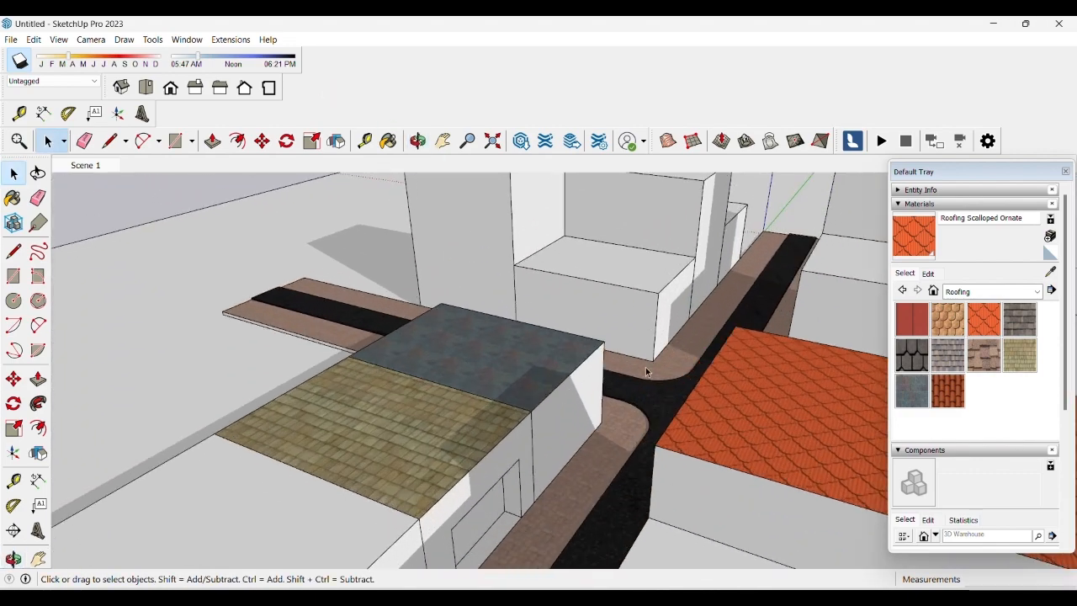
scroll(578, 379, "up", 3)
left_click(572, 378)
double_click(541, 384)
middle_click_drag(540, 385, 501, 395)
key("i")
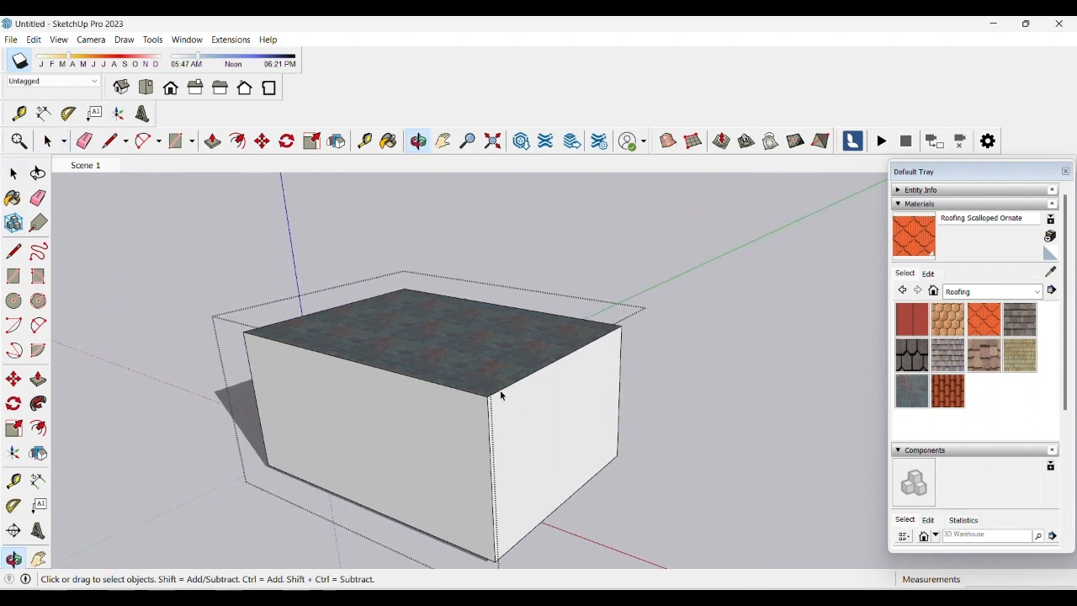
key("l")
left_click(491, 458)
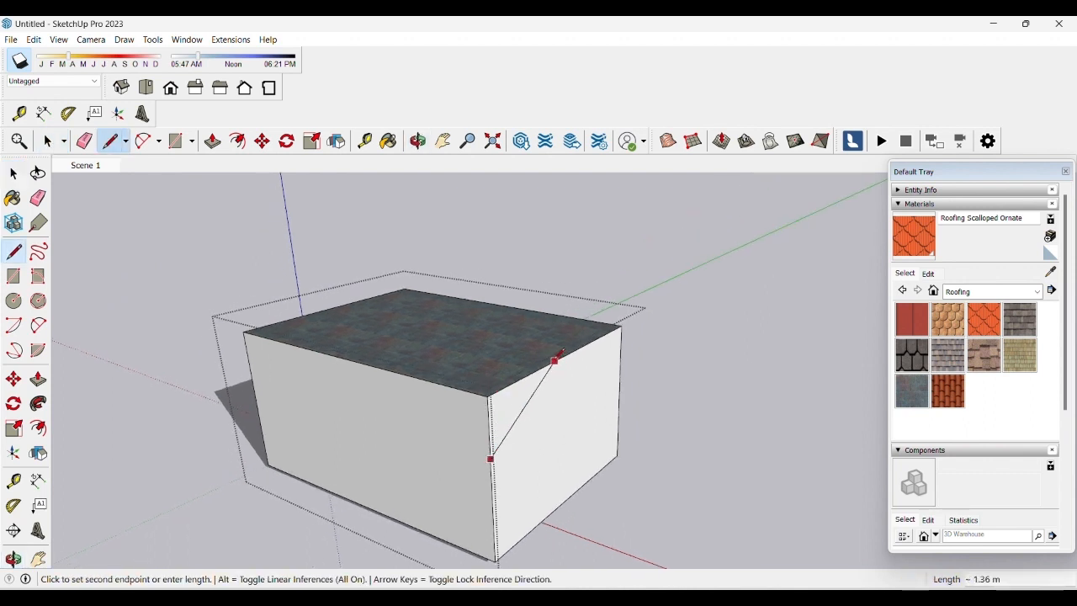
left_click(555, 359)
left_click(621, 373)
left_click(555, 359)
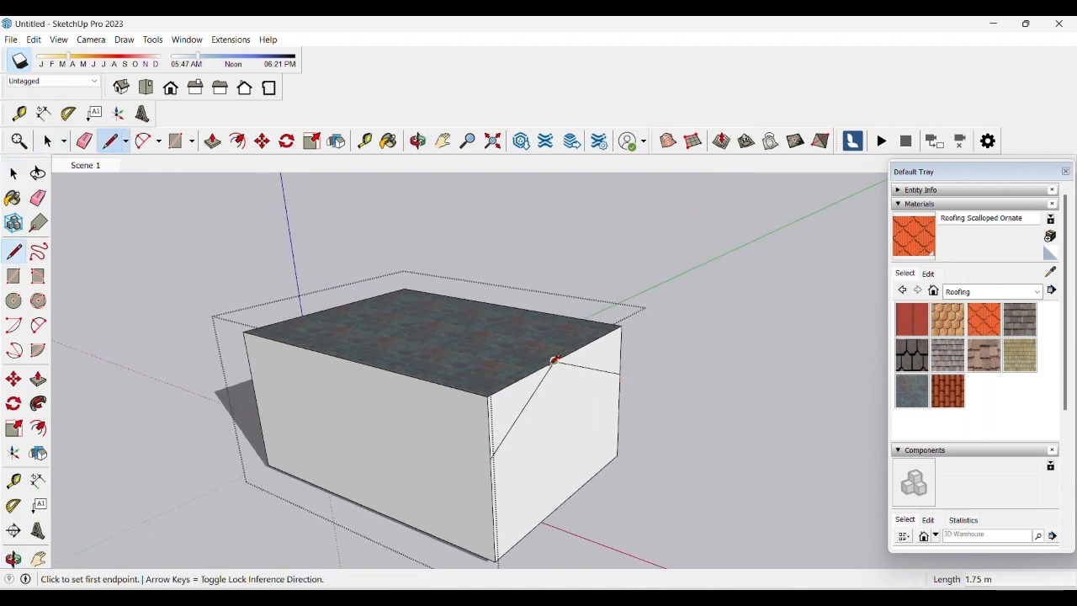
- Cut away the two triangles above the gable lines through the block's full length of about 3.94 m with Push/Pull
key("p")
left_click(510, 412)
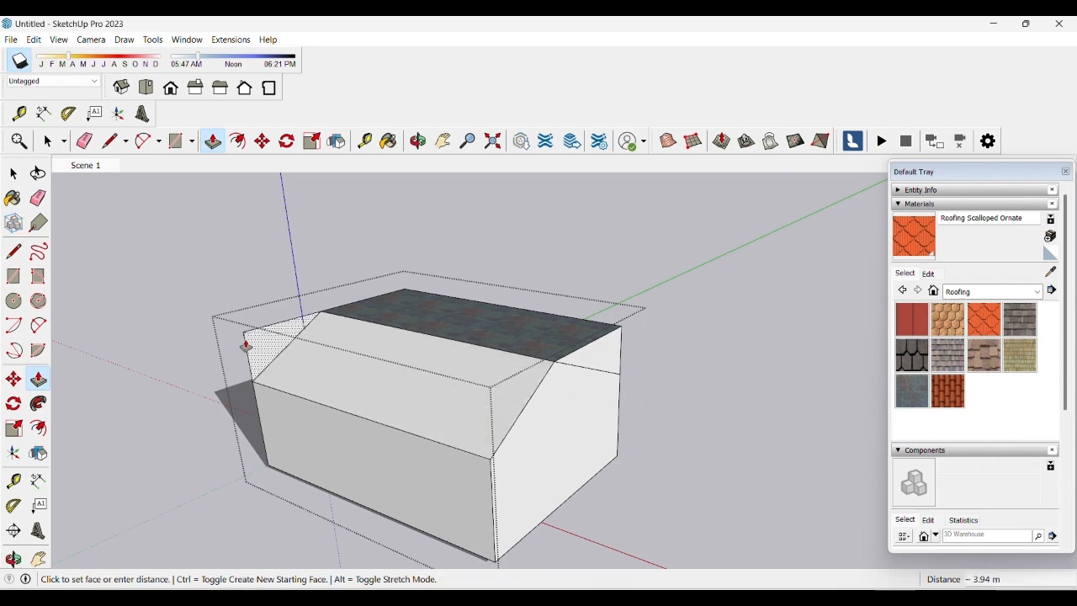
left_click(245, 345)
double_click(577, 365)
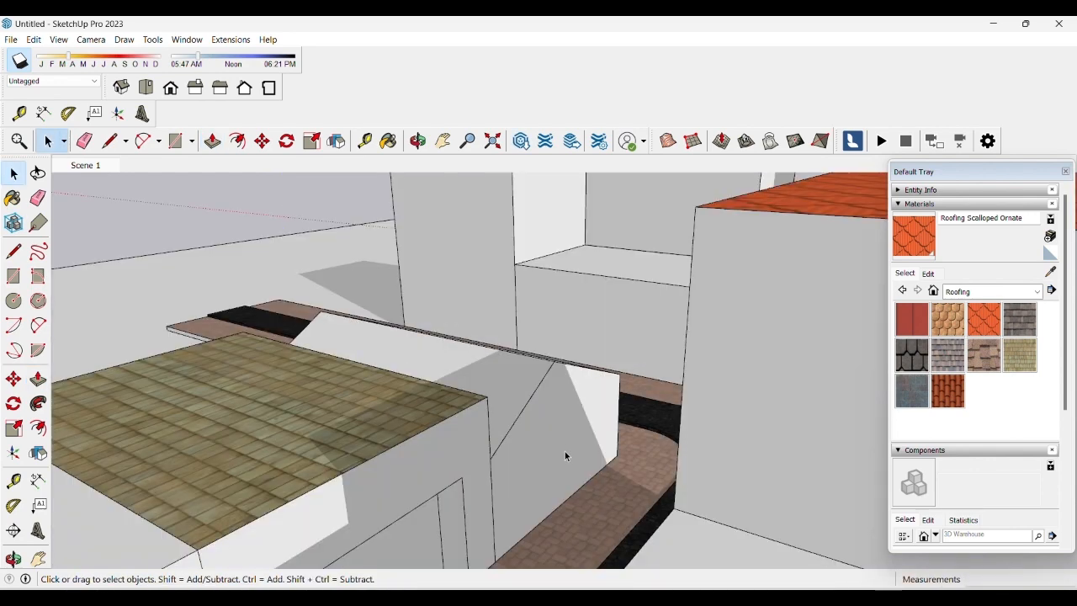
- Paint both slopes of the corner block's gable roof with Roofing Shingles GAF Estates
middle_click_drag(565, 456, 512, 399)
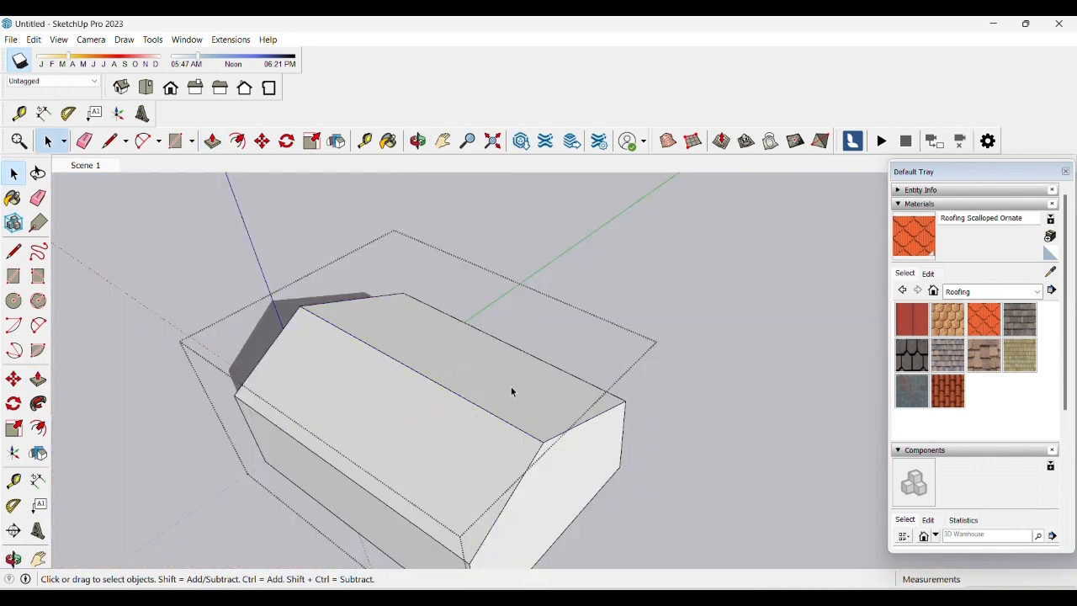
left_click(511, 391)
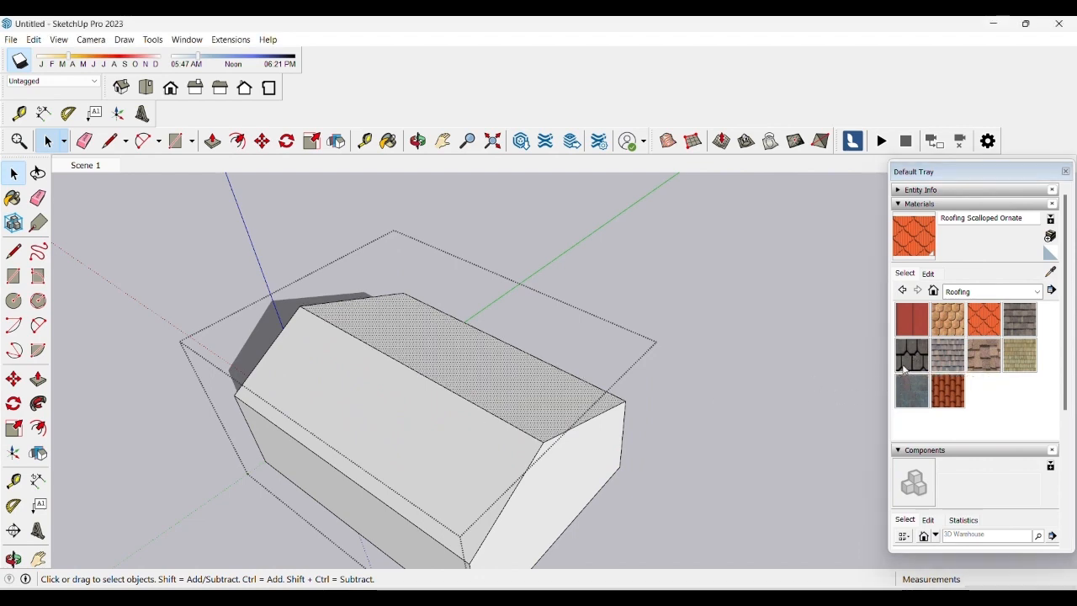
left_click(907, 365)
left_click(558, 401)
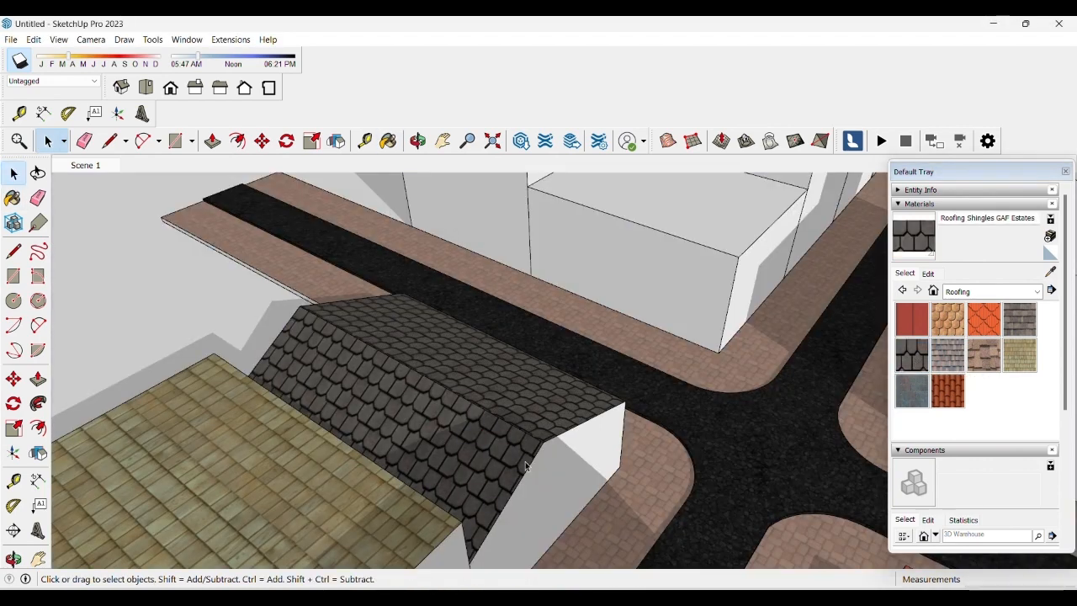
- Draw a door rectangle at the base of the corner block's gable wall and recess it with Push/Pull
middle_click_drag(528, 469, 553, 370)
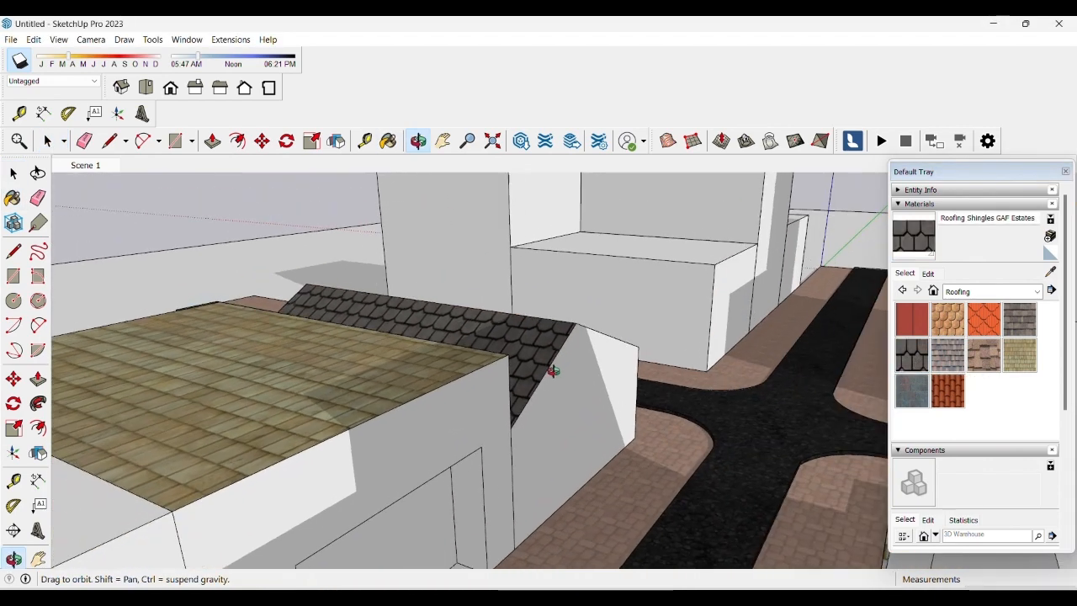
left_click_drag(552, 370, 566, 352)
key("space")
middle_click_drag(565, 352, 577, 452)
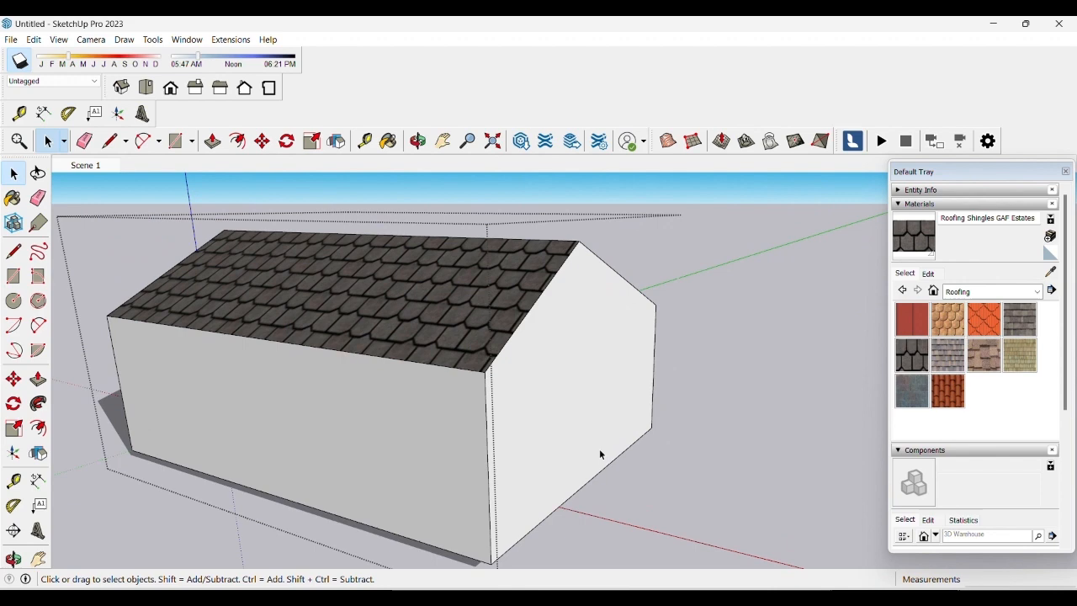
key("r")
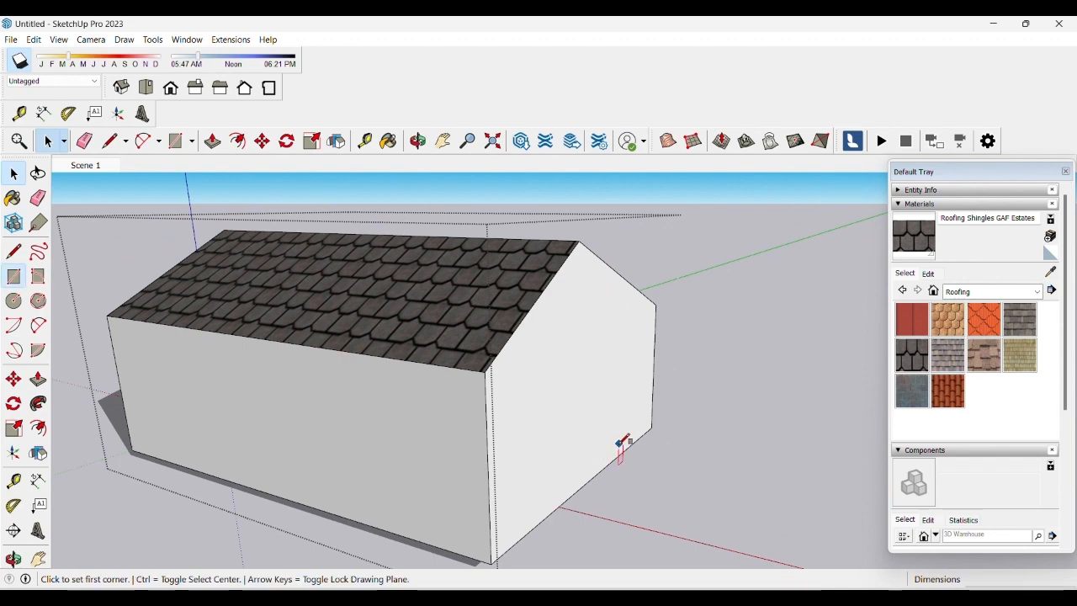
left_click(636, 437)
left_click(615, 368)
key("p")
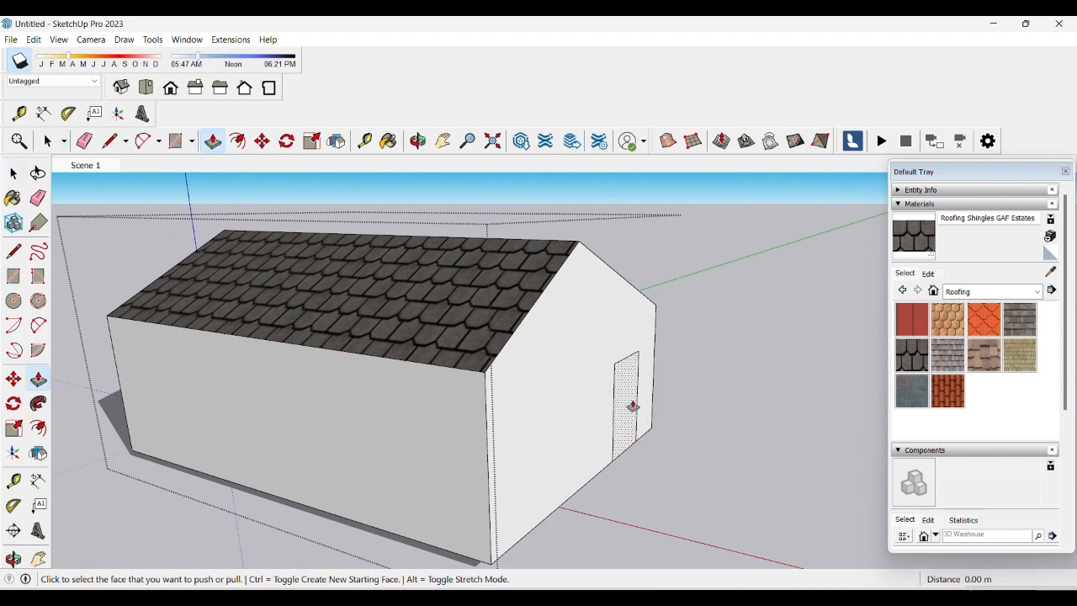
left_click(629, 388)
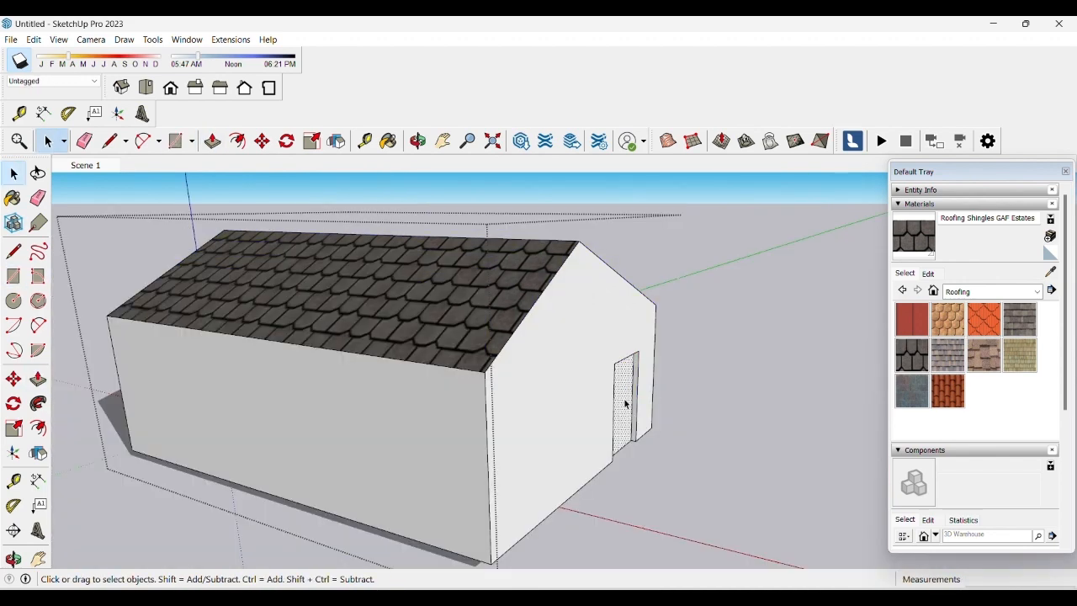
- Paint the recessed door face with Wood Floor from the Wood materials
left_click(988, 292)
left_click(967, 463)
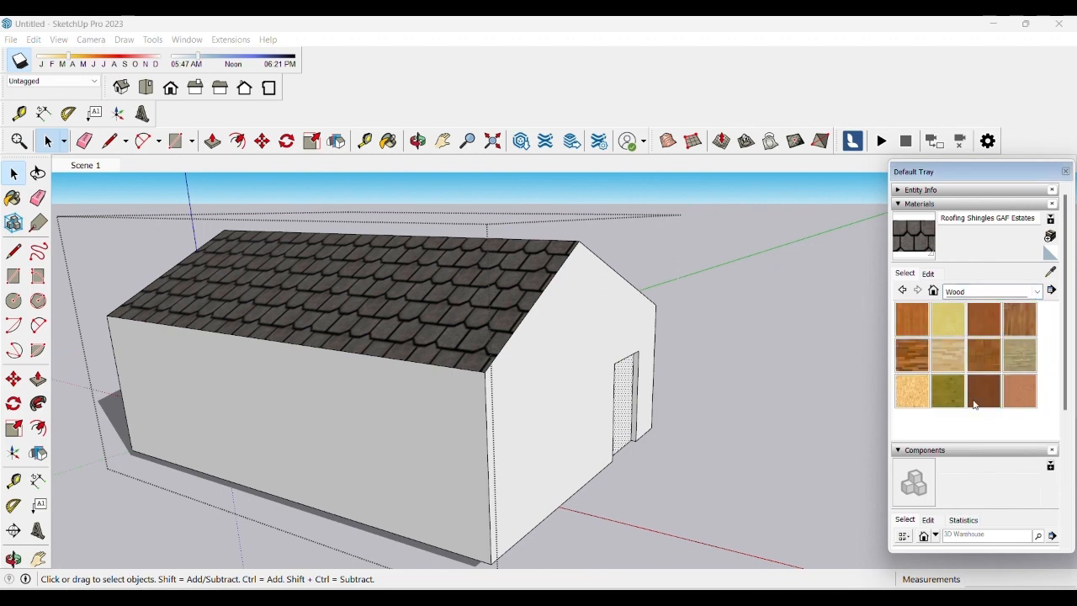
left_click(984, 320)
left_click(629, 383)
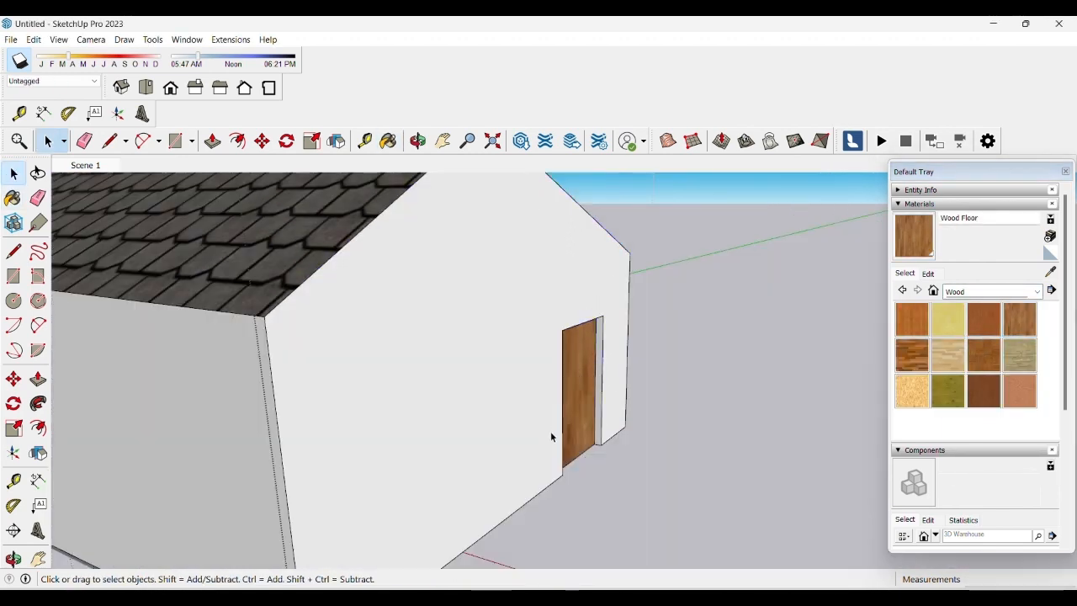
- Draw a frame rectangle about 0.7 m wide and 0.9 m high around the corner block's door, starting at the wall's base
left_click(552, 437)
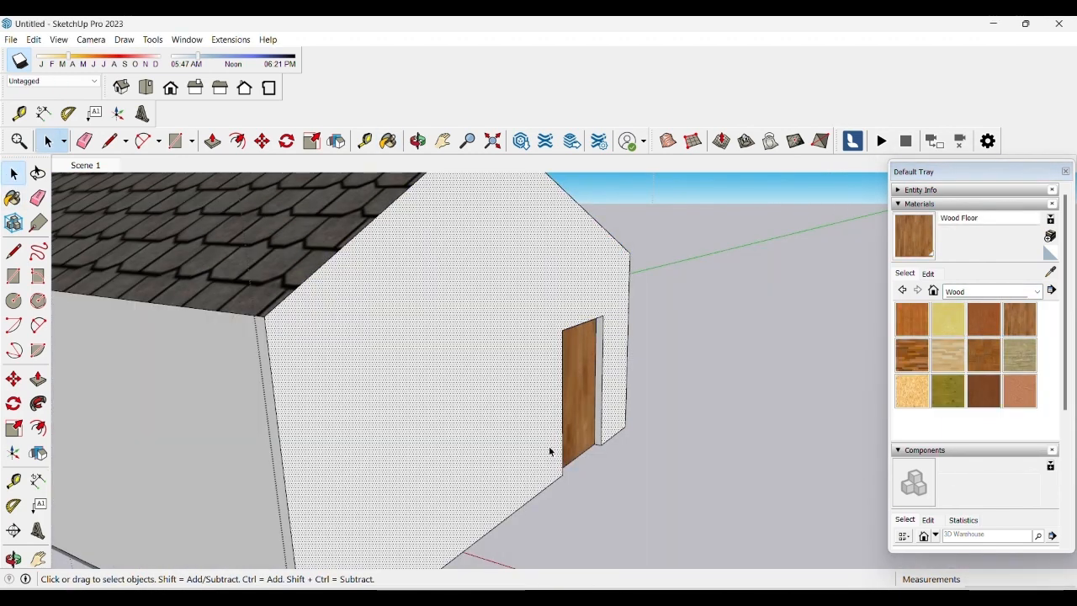
left_click(559, 482)
key("r")
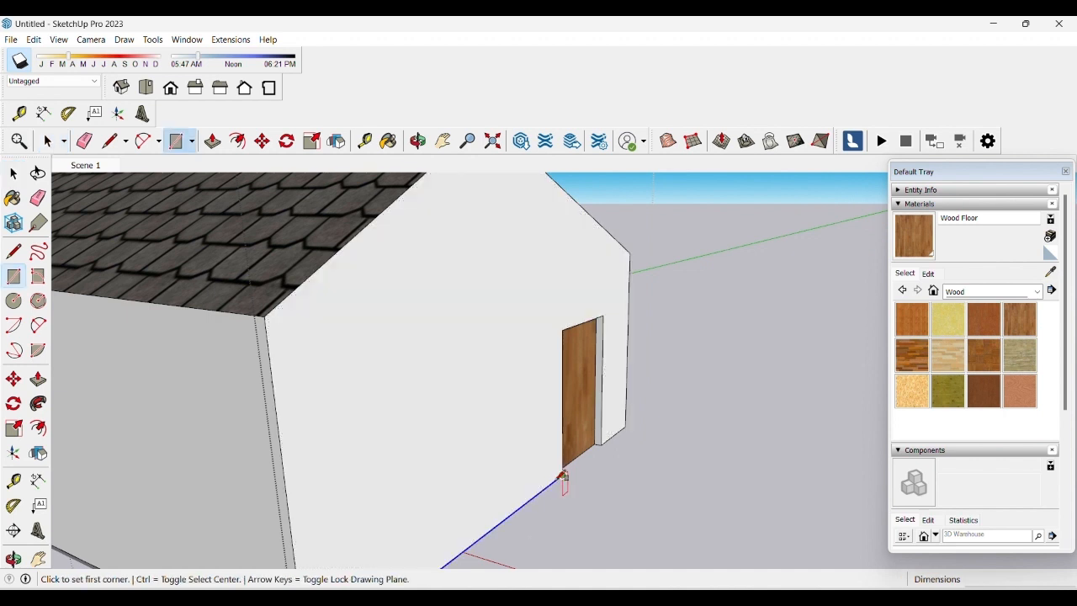
scroll(605, 442, "up", 5)
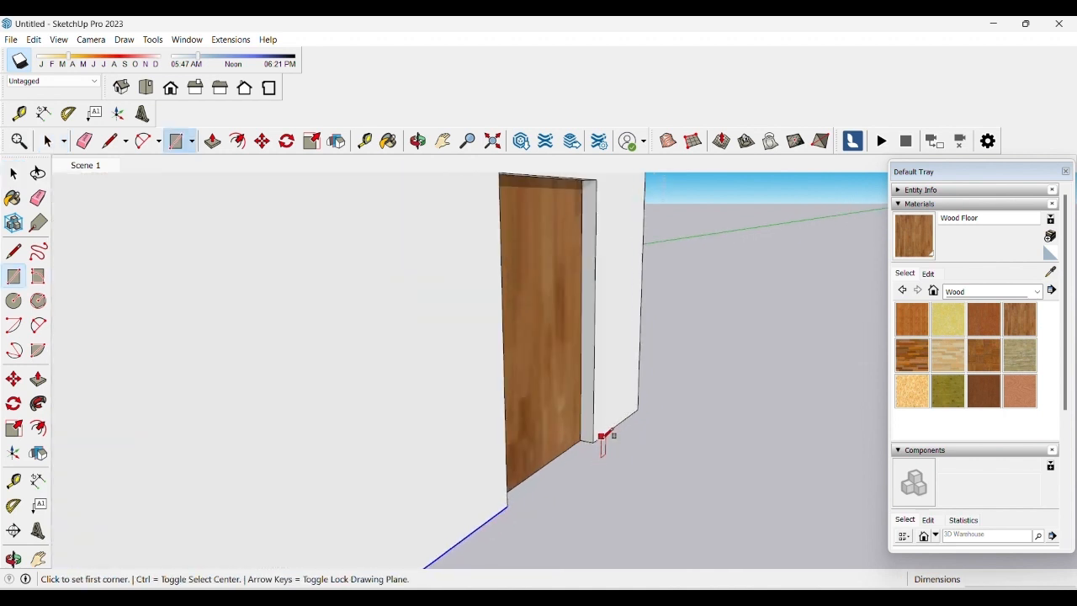
left_click(601, 437)
scroll(596, 318, "down", 2)
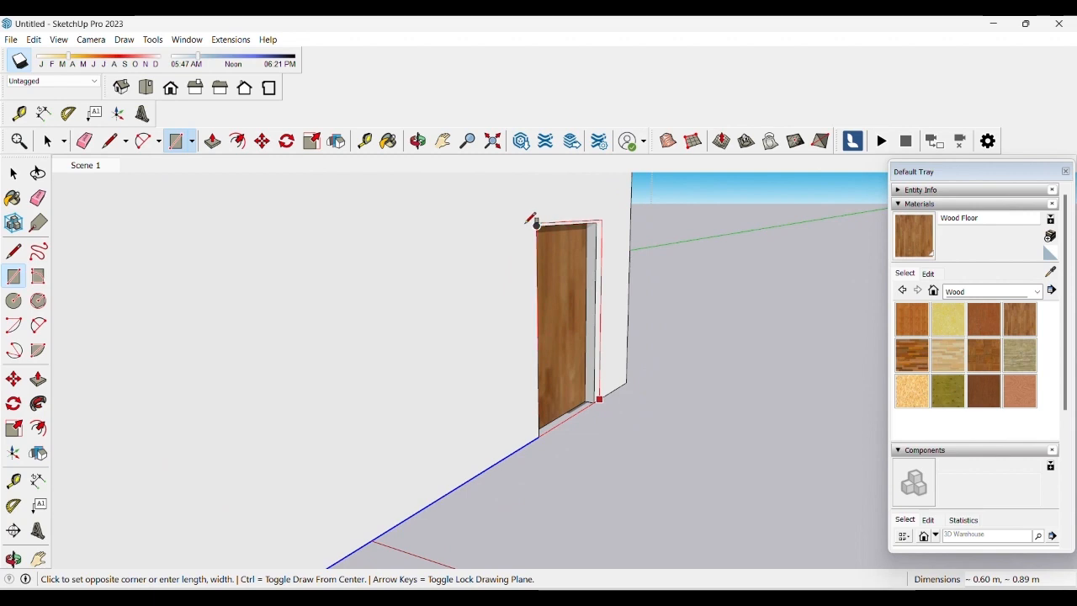
scroll(518, 220, "up", 2)
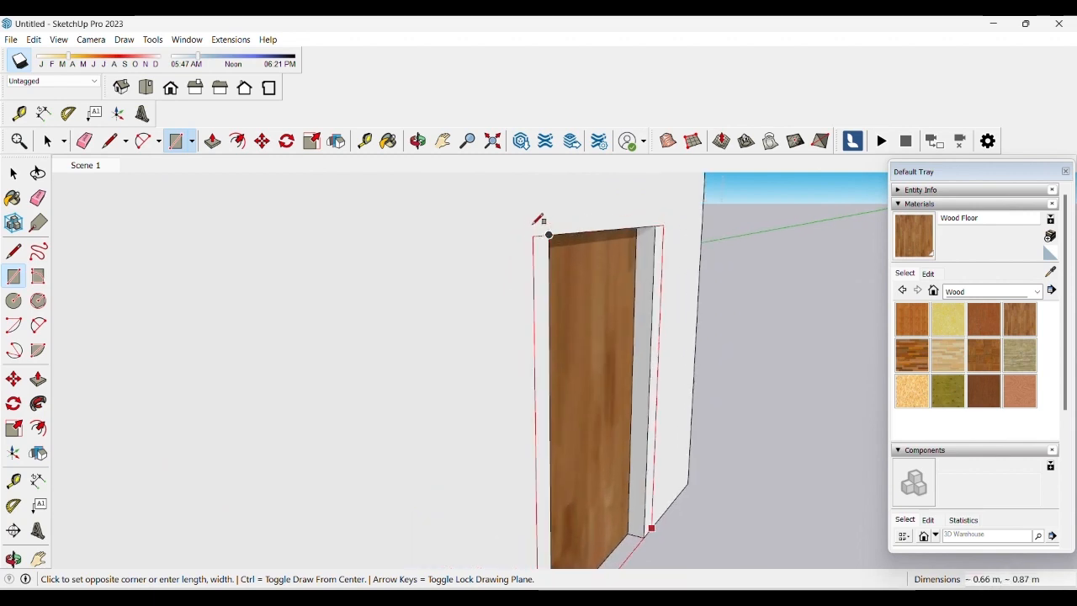
left_click(539, 219)
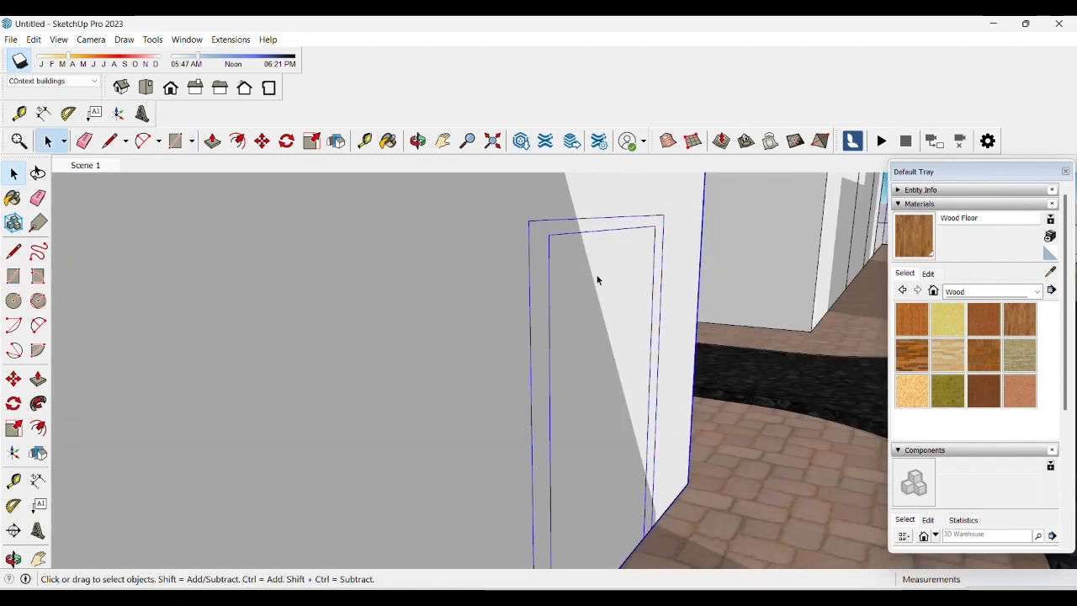
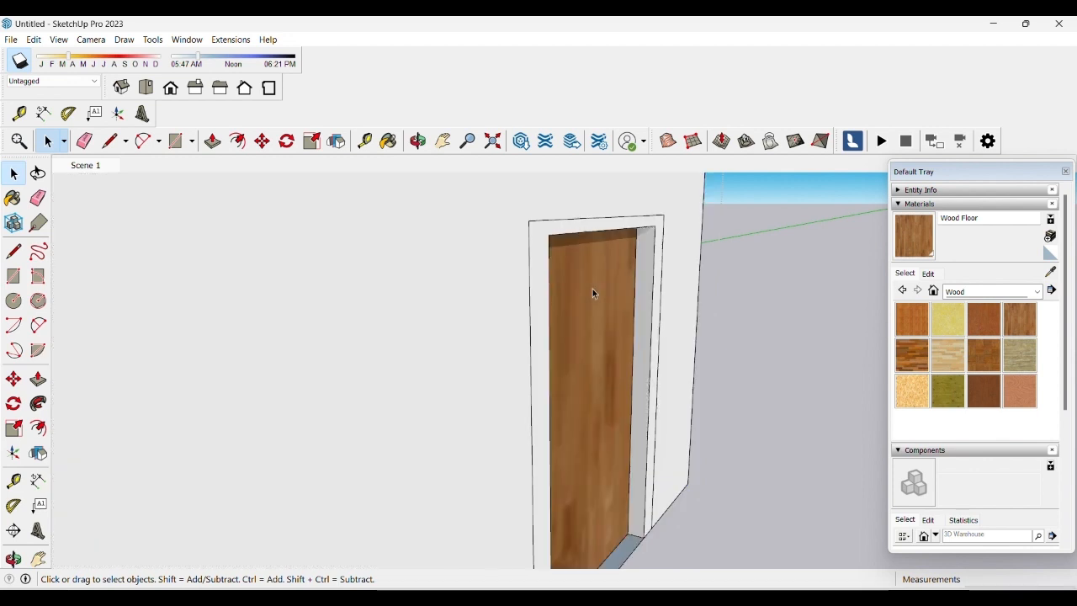
- Pull the frame strip around the door out from the gable wall by about 0.01 m
key("p")
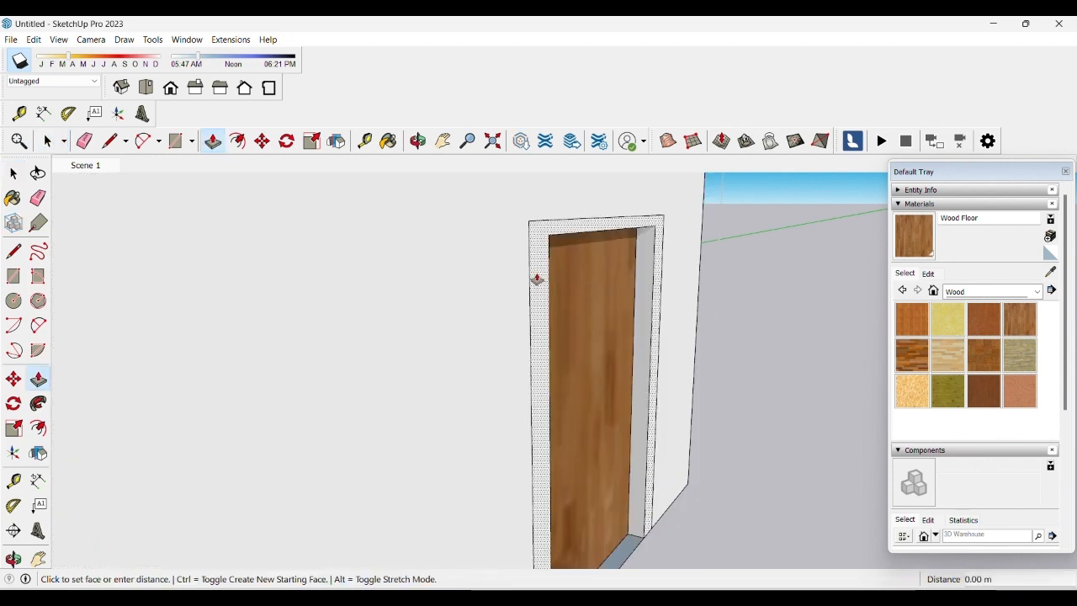
left_click(541, 271)
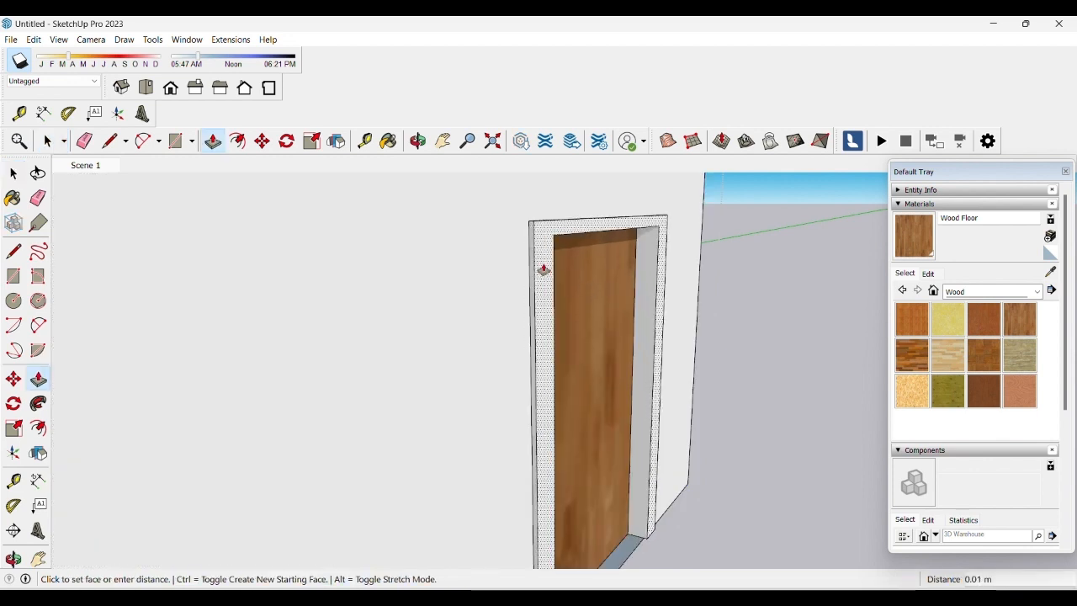
key("space")
- Paint the door frame's front face, inner reveals and outer edges with Wood Veneer 02
left_click(1018, 389)
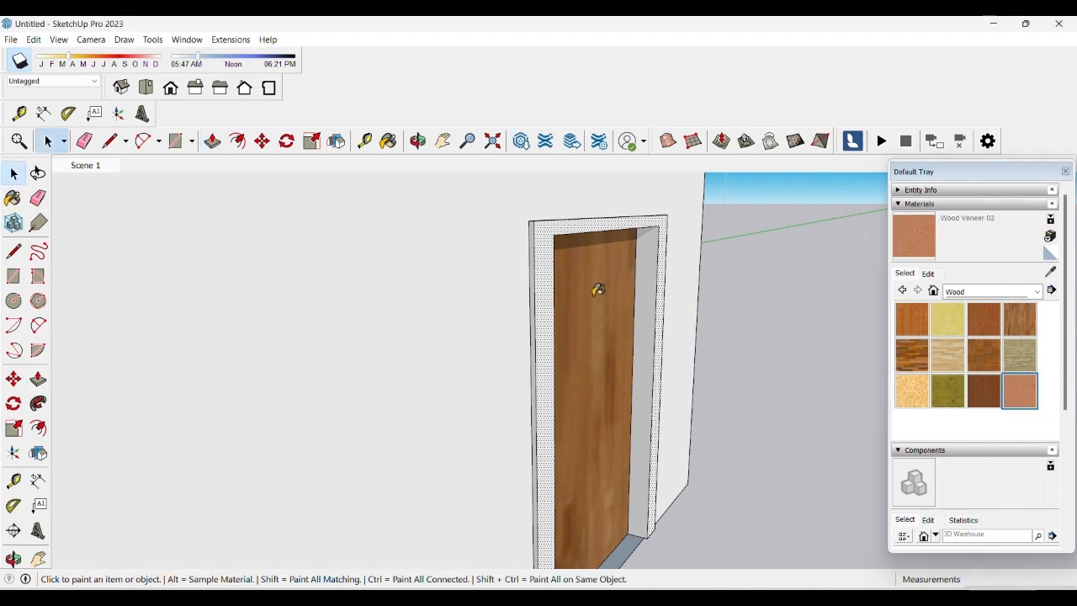
left_click(543, 271)
middle_click_drag(539, 242, 614, 426)
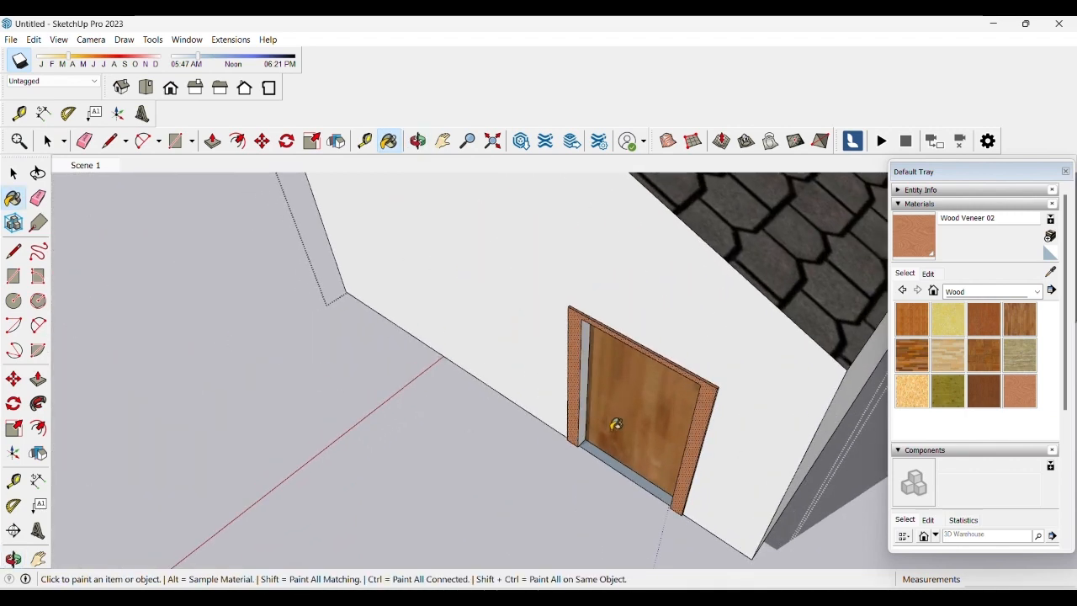
scroll(615, 426, "up", 5)
scroll(782, 344, "up", 4)
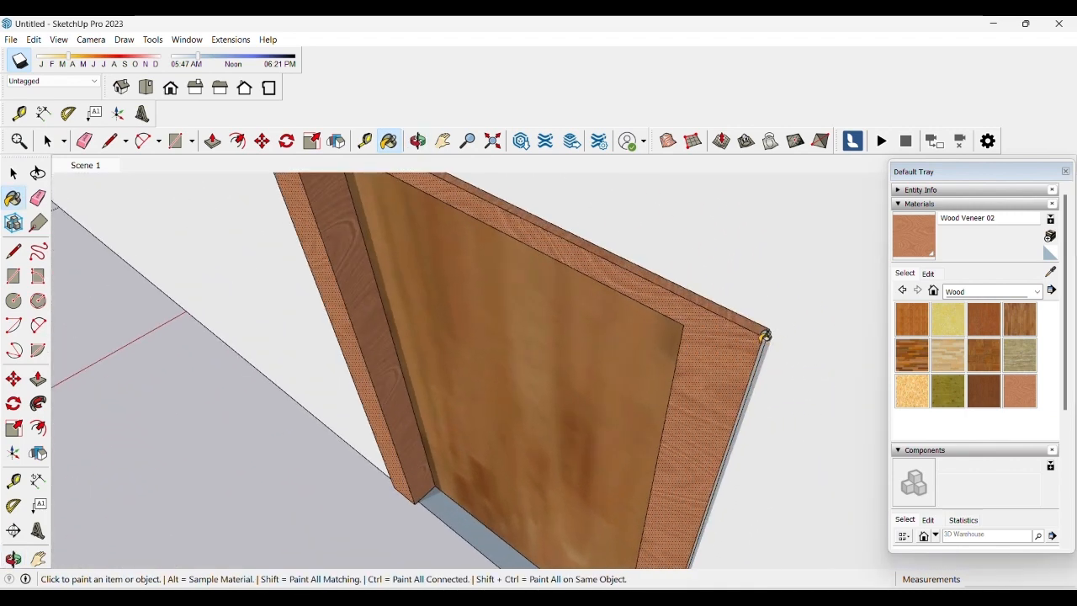
left_click(769, 337)
scroll(596, 411, "down", 4)
middle_click_drag(596, 412, 928, 207)
key("space")
- Paint both side faces of the large recess in the neighbouring block with Wood Floor Parquet
scroll(565, 463, "down", 3)
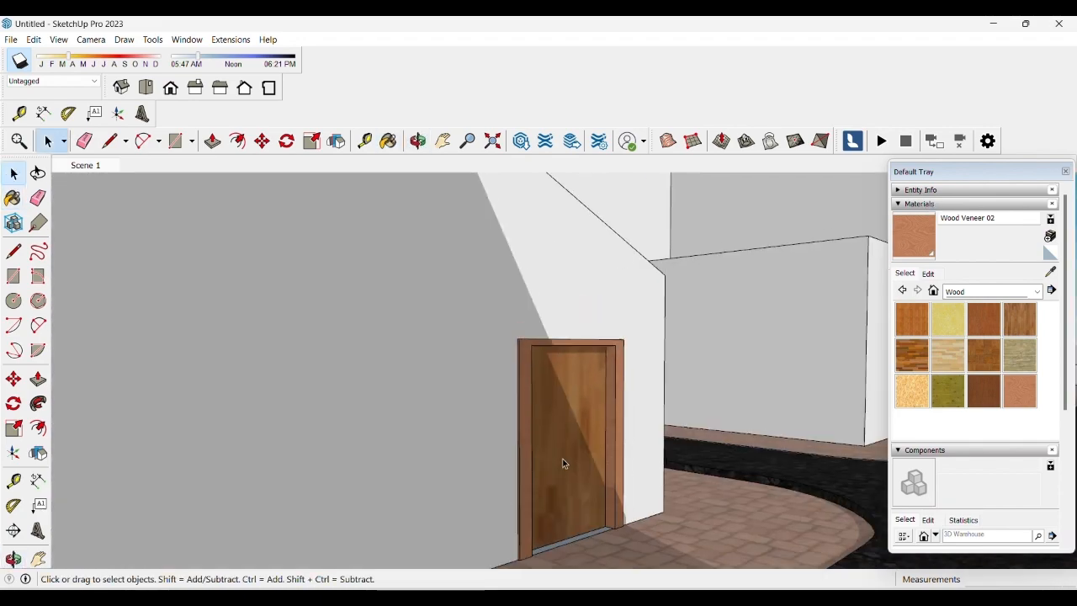
mouse_move(565, 464)
middle_mouse_down()
mouse_move(618, 452)
mouse_move(510, 351)
middle_mouse_up()
scroll(618, 453, "down", 3)
scroll(499, 348, "up", 4)
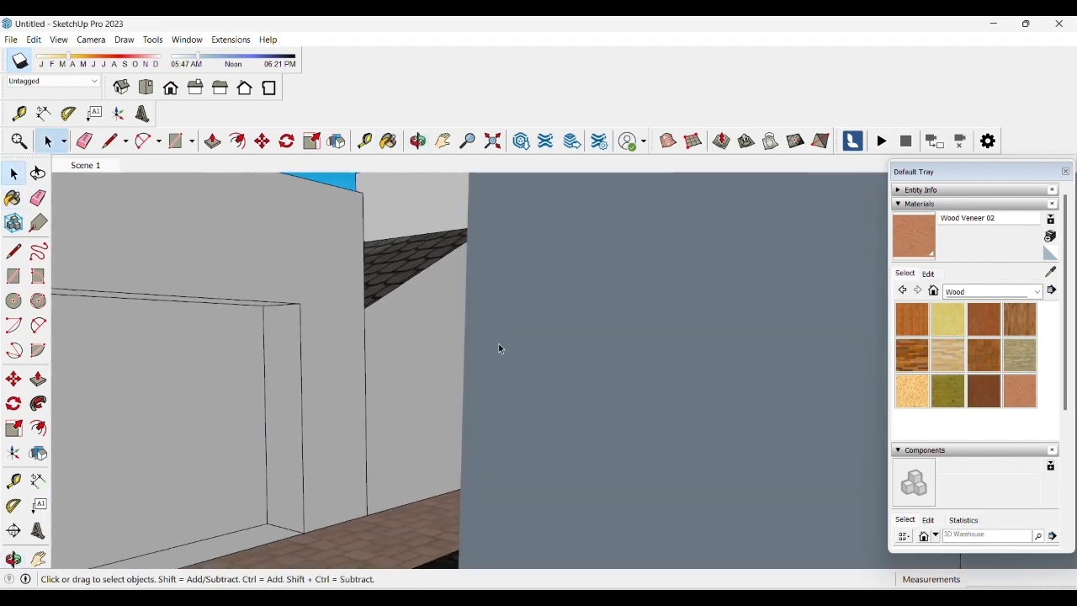
scroll(440, 392, "down", 4)
middle_click_drag(440, 393, 488, 398)
scroll(354, 488, "up", 5)
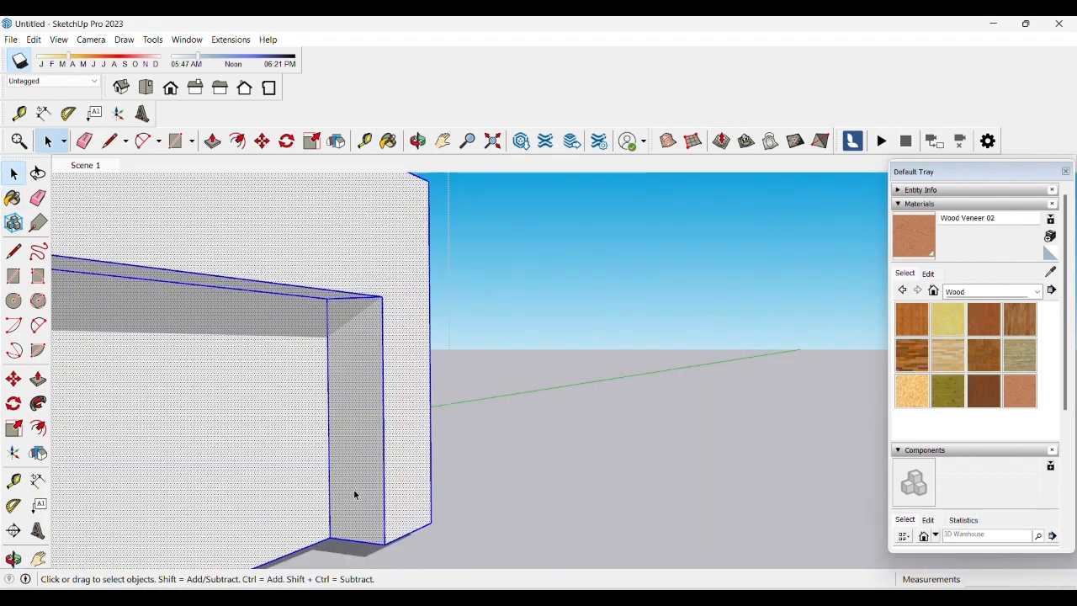
left_click(984, 391)
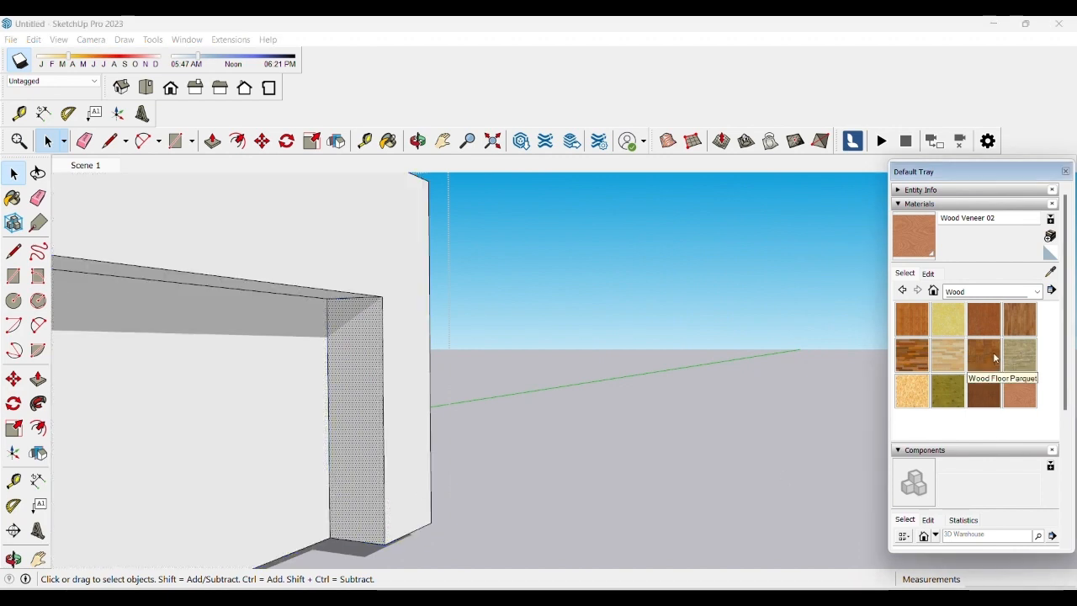
left_click(371, 383)
left_click(334, 290)
mouse_move(332, 301)
middle_mouse_down()
mouse_move(452, 320)
mouse_move(159, 500)
middle_mouse_up()
left_click(193, 464)
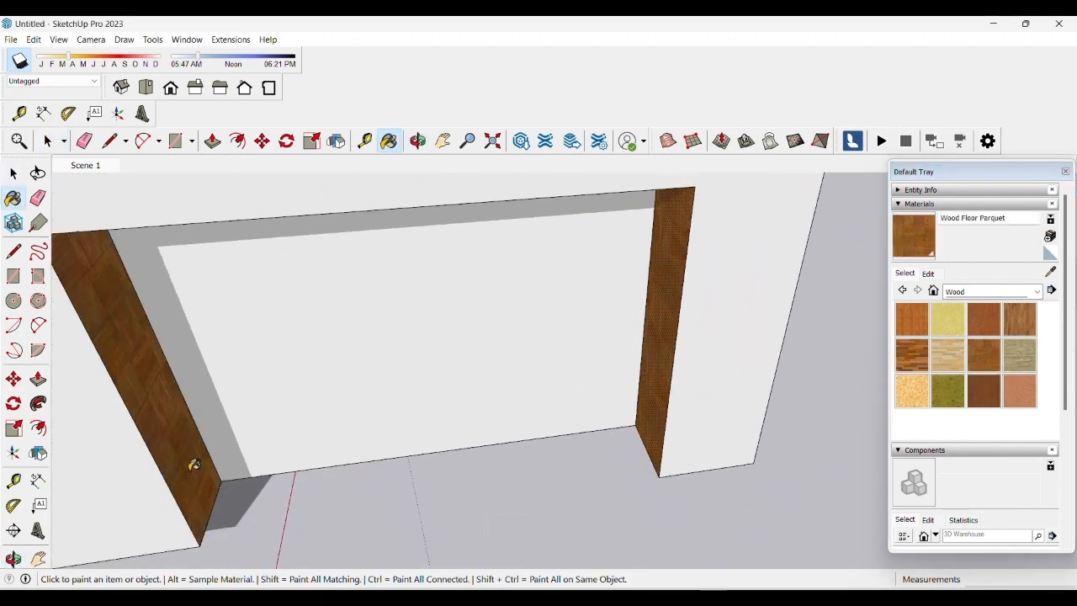
- Try Metal Steel Textured and Metal Embossed on the recess's back wall, and finish it with Metal Rough from the Metal materials
left_click(971, 291)
scroll(986, 421, "up", 2)
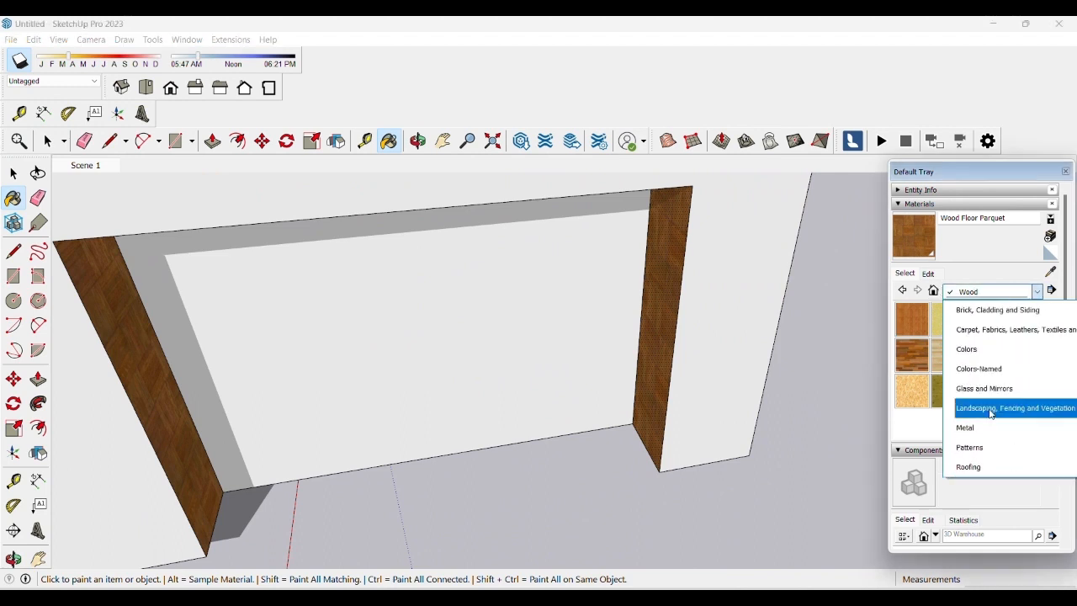
left_click(975, 427)
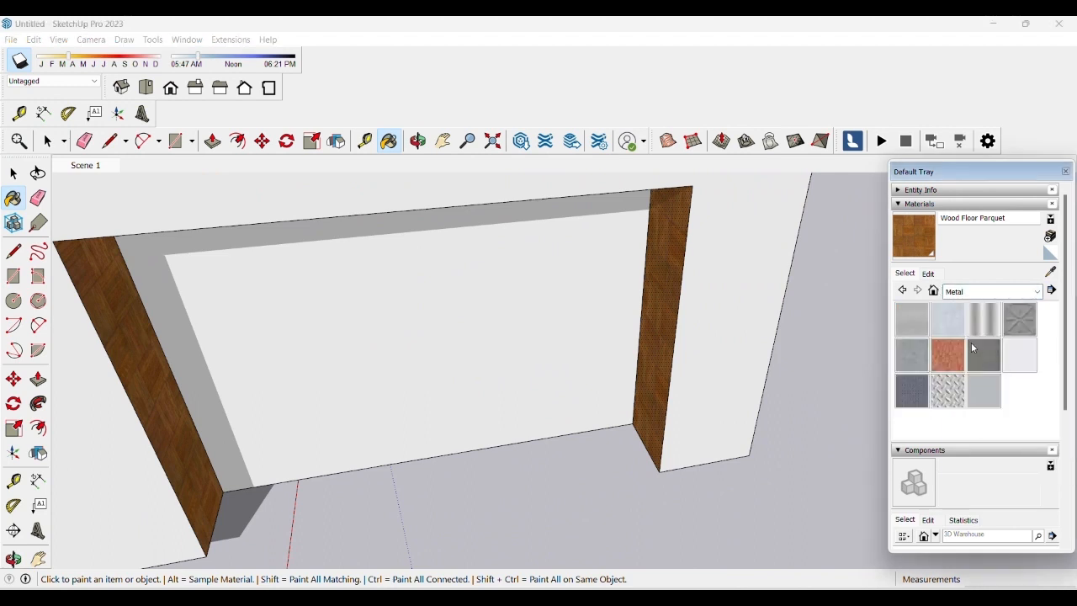
left_click(926, 394)
left_click(551, 328)
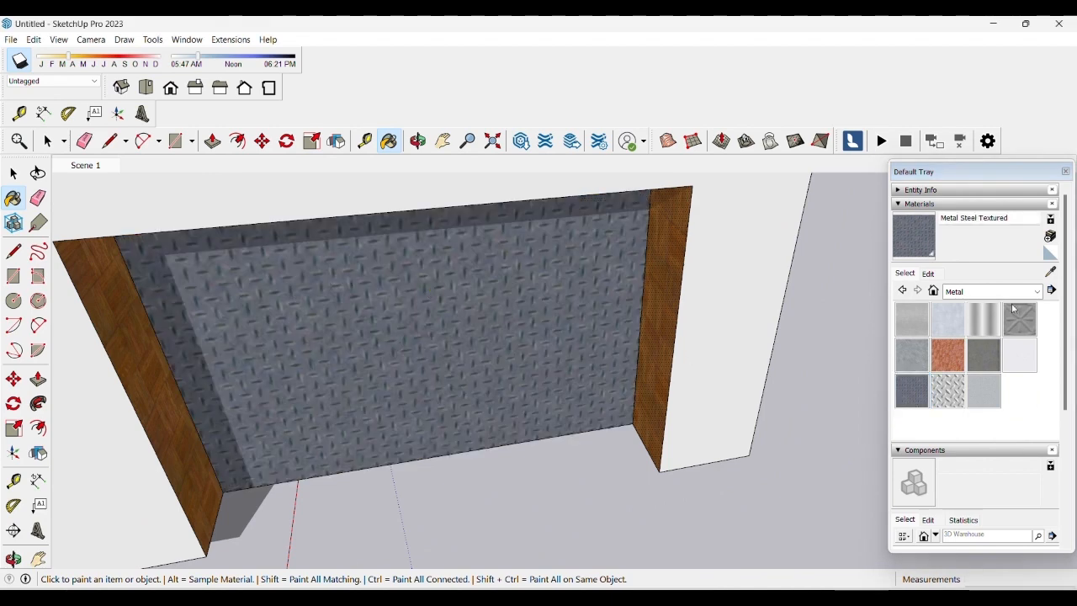
left_click(944, 328)
left_click(553, 308)
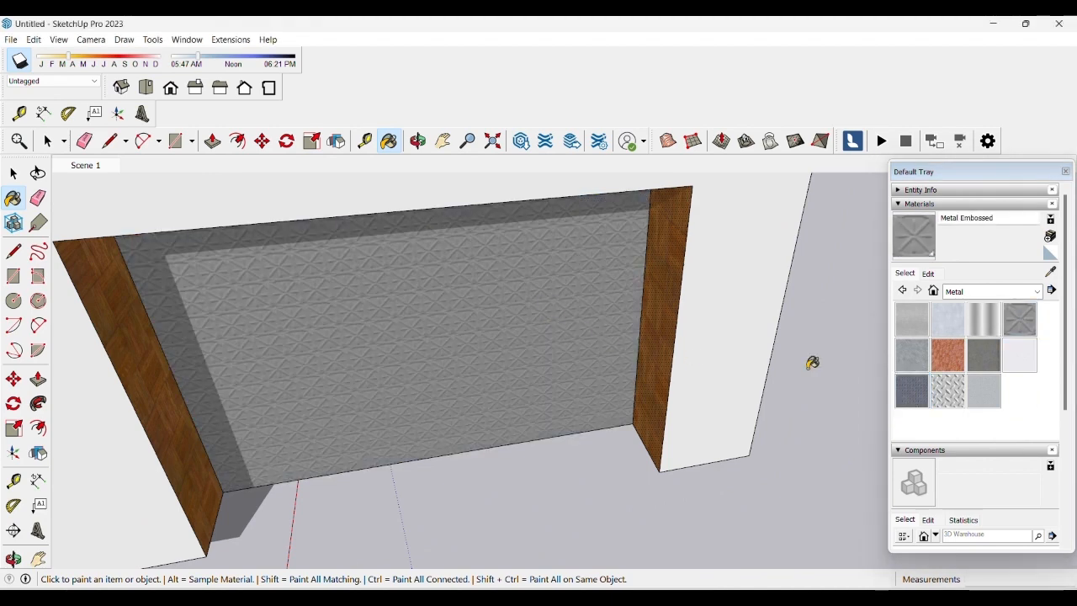
left_click(898, 356)
left_click(555, 347)
middle_click_drag(543, 356, 698, 273)
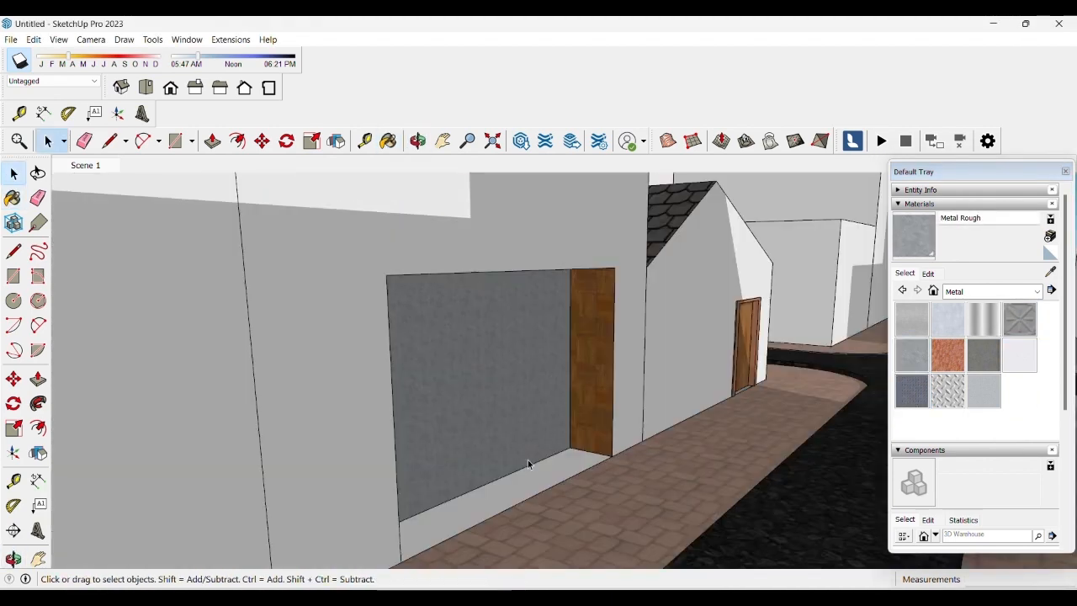
middle_click_drag(527, 459, 599, 448)
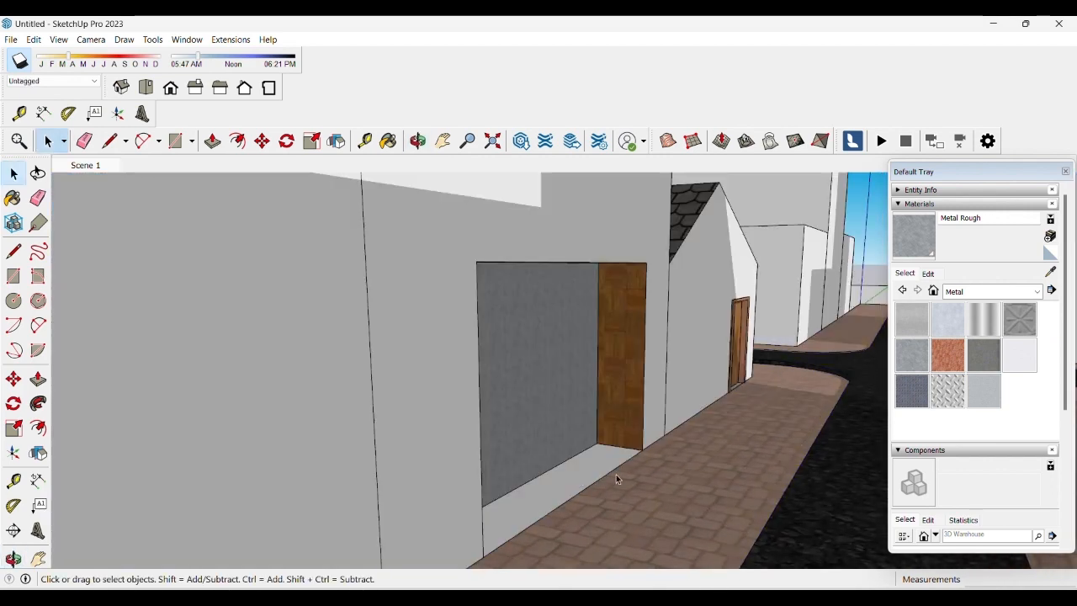
key("r")
left_click(596, 442)
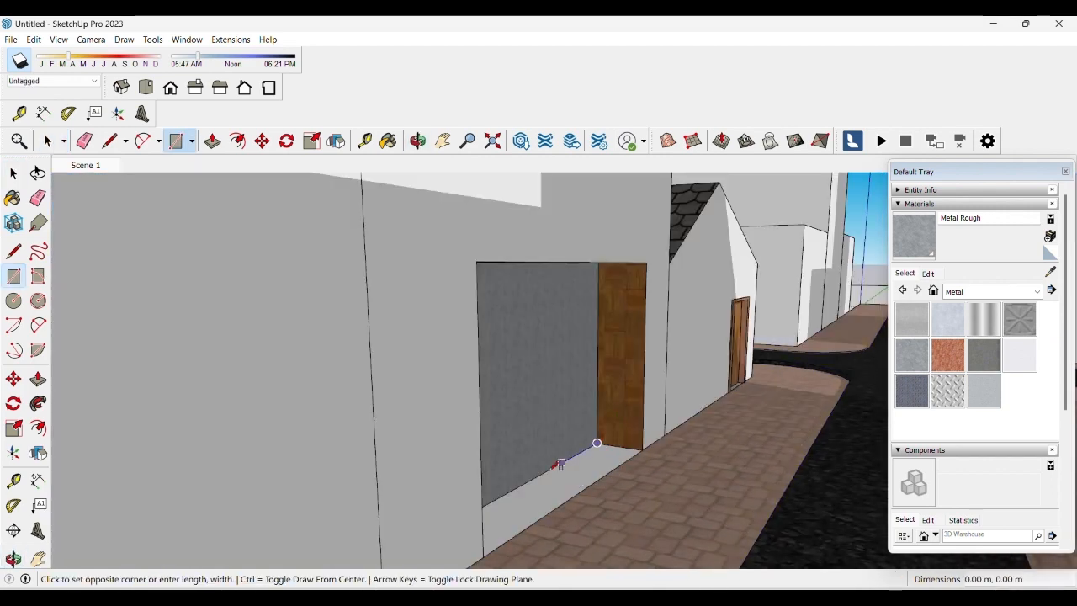
key("Escape")
key("space")
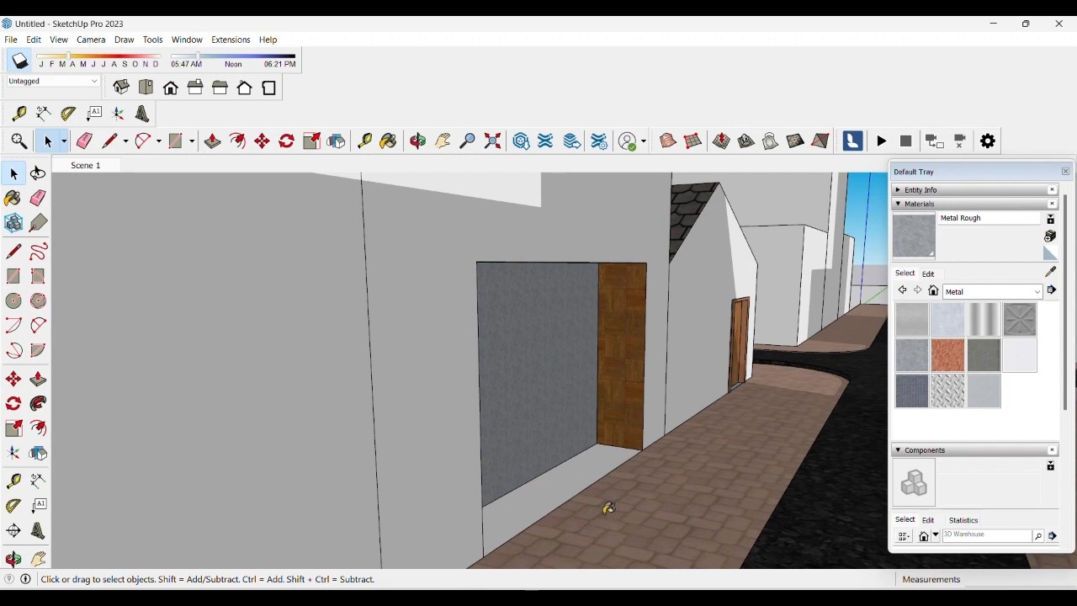
- Sample Pavers Modular Brick from the footpath and paint the floor strip of the recess with it
key("b")
left_click(1050, 272)
left_click(713, 505)
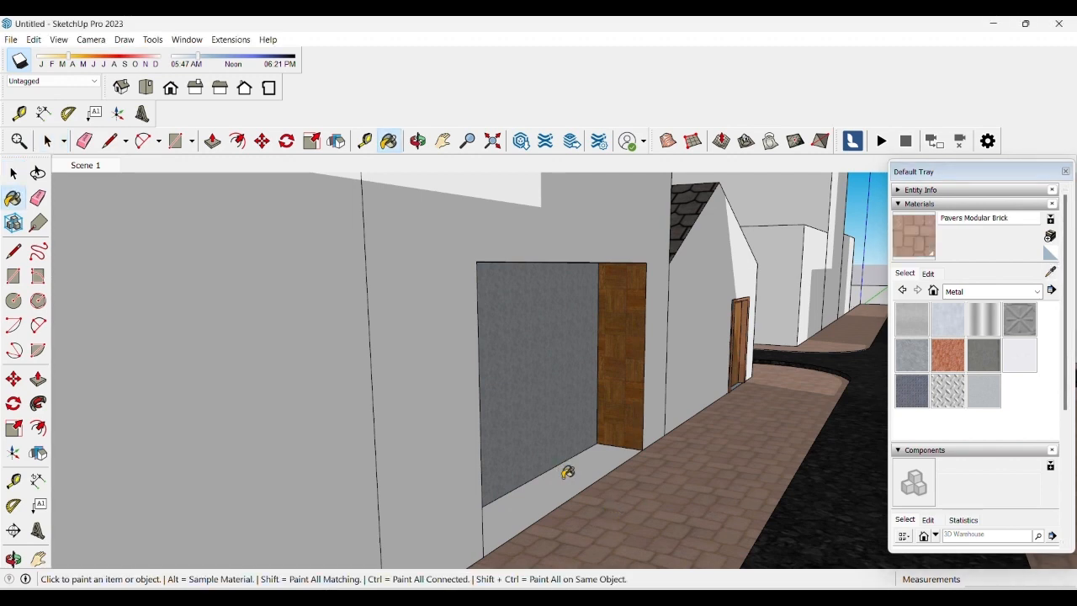
left_click(565, 474)
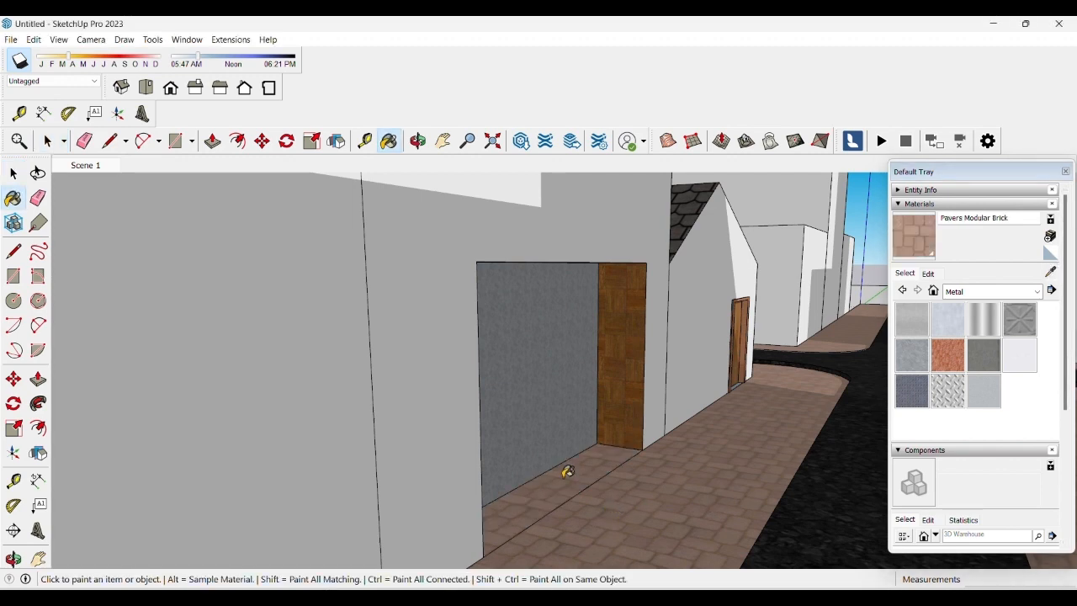
key("space")
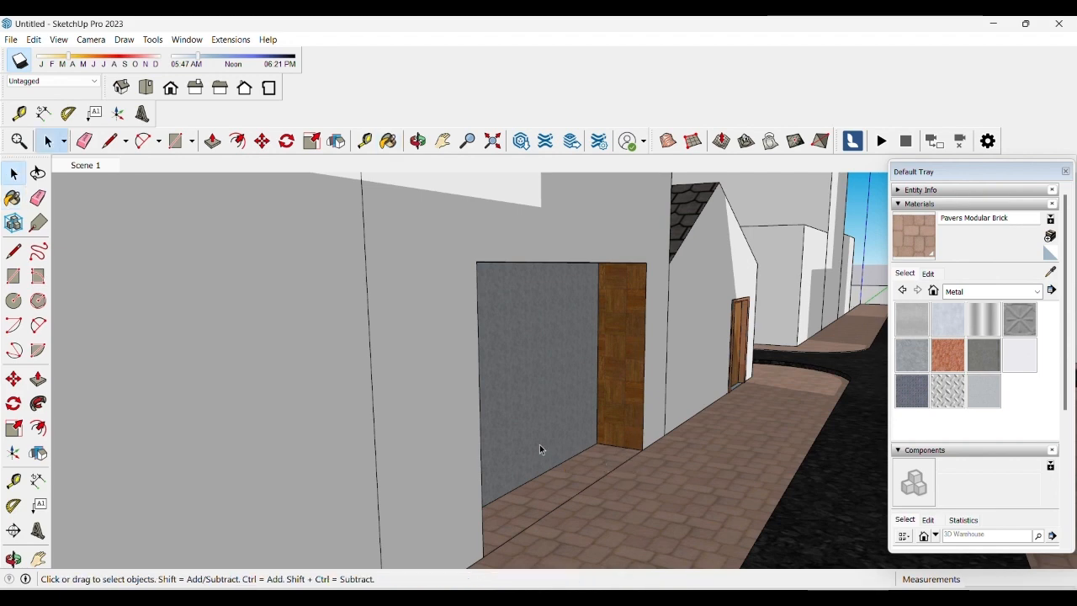
- Recall the saved Scene 1 view of the street to check the detailed blocks
scroll(530, 442, "down", 3)
scroll(589, 412, "up", 2)
middle_click_drag(719, 401, 867, 344)
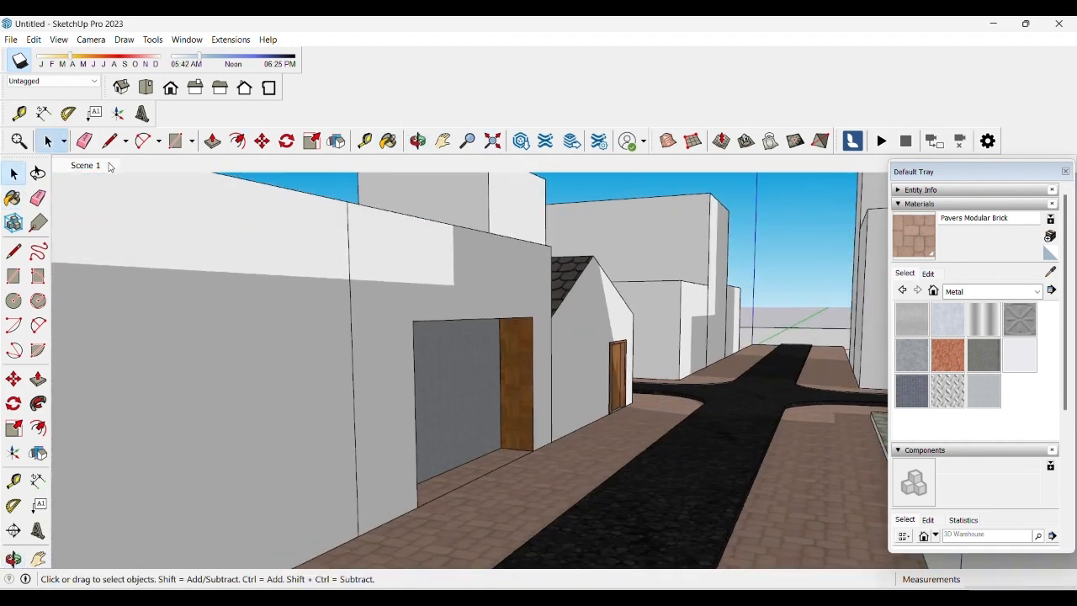
left_click(115, 167)
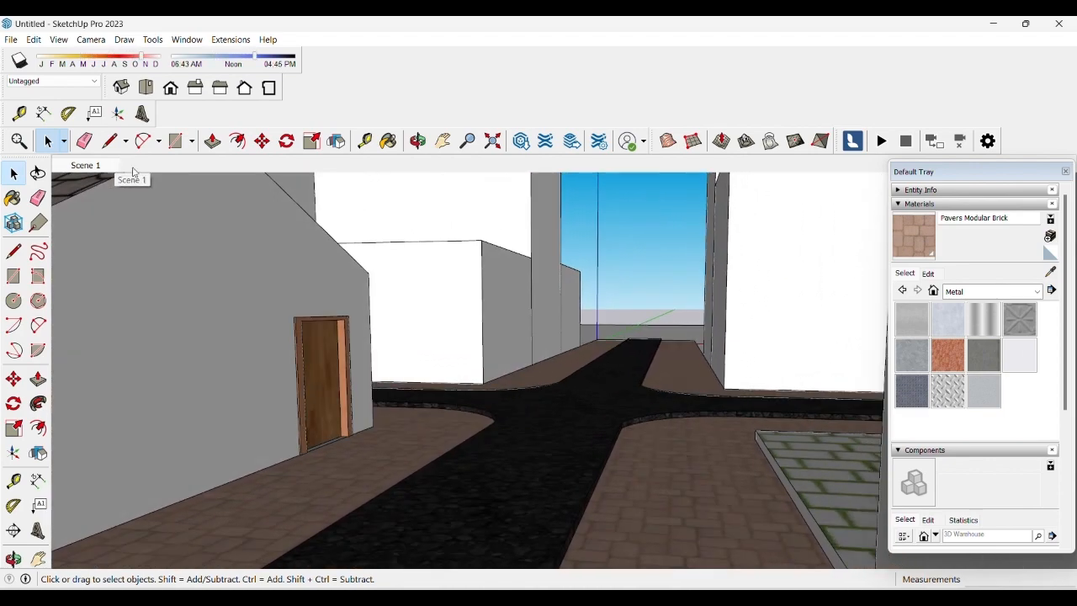
middle_click_drag(493, 329, 609, 350)
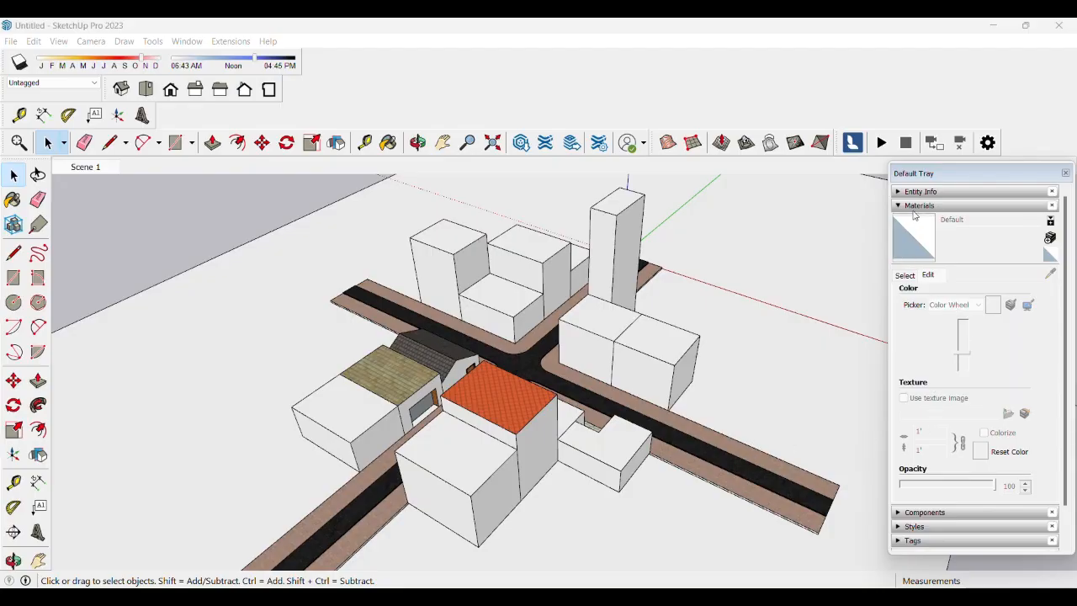
- Paint the roof of the block farther from the junction in the adjoining pair across the road with Color M02 from the Colors materials
left_click(917, 207)
left_click(918, 206)
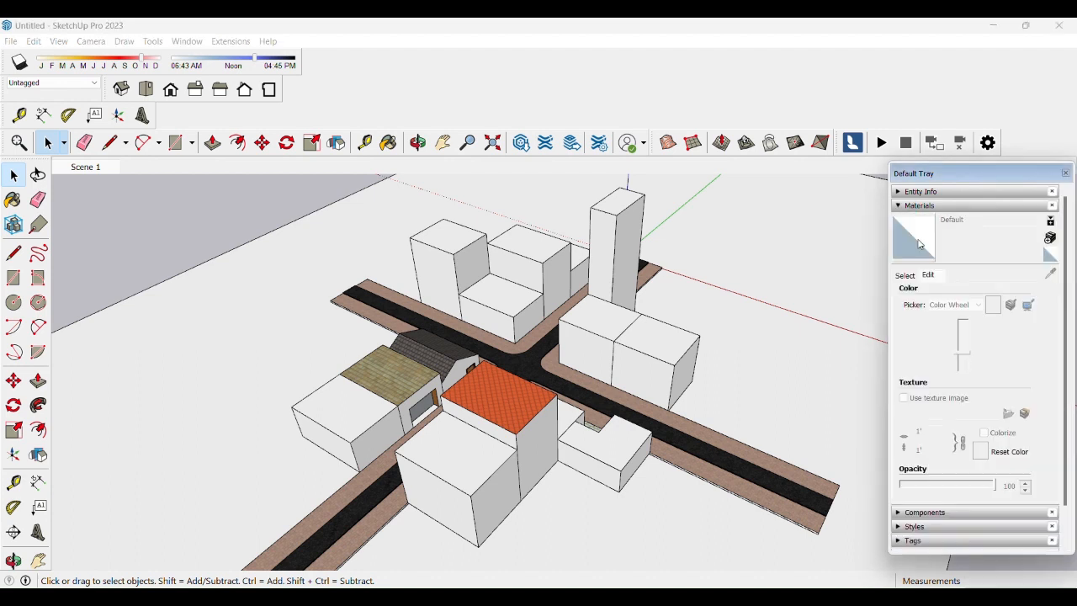
left_click(919, 207)
left_click(920, 208)
scroll(639, 345, "up", 3)
left_click(661, 348)
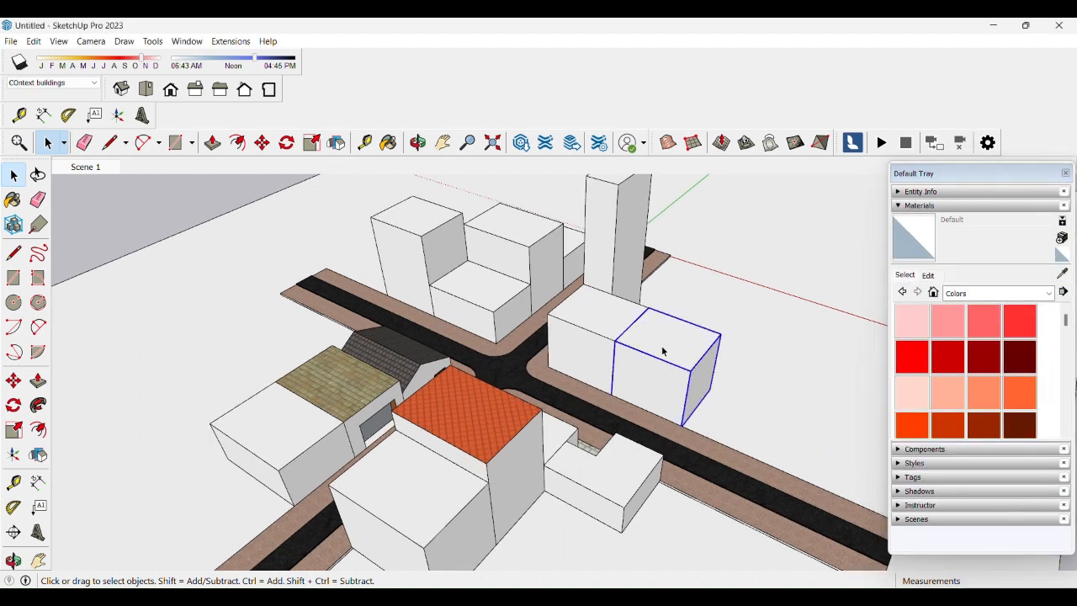
double_click(664, 350)
left_click(600, 318)
triple_click(664, 330)
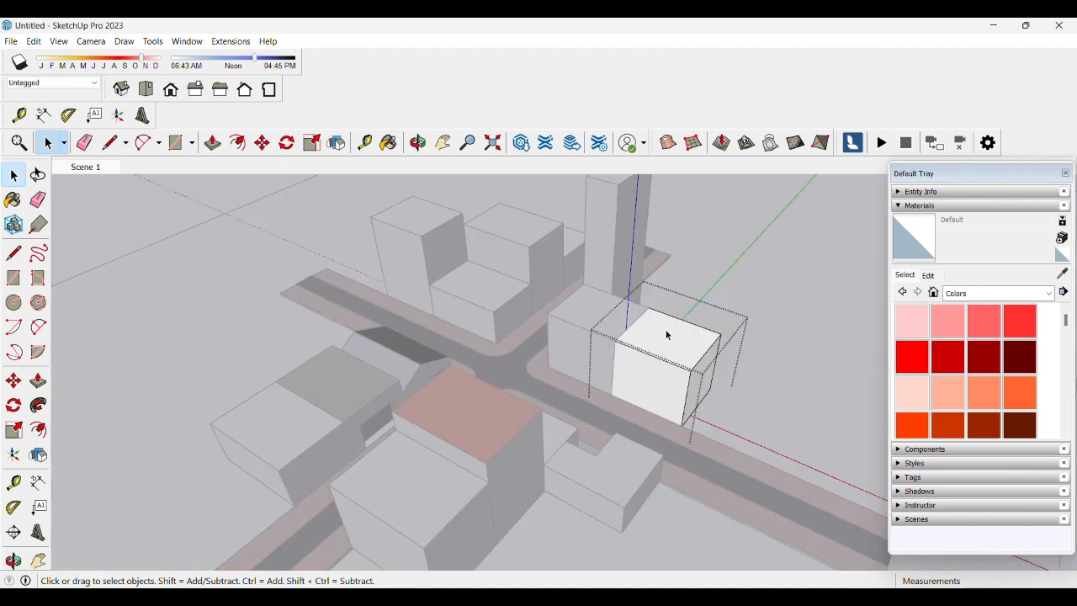
left_click(658, 326)
scroll(983, 358, "down", 15)
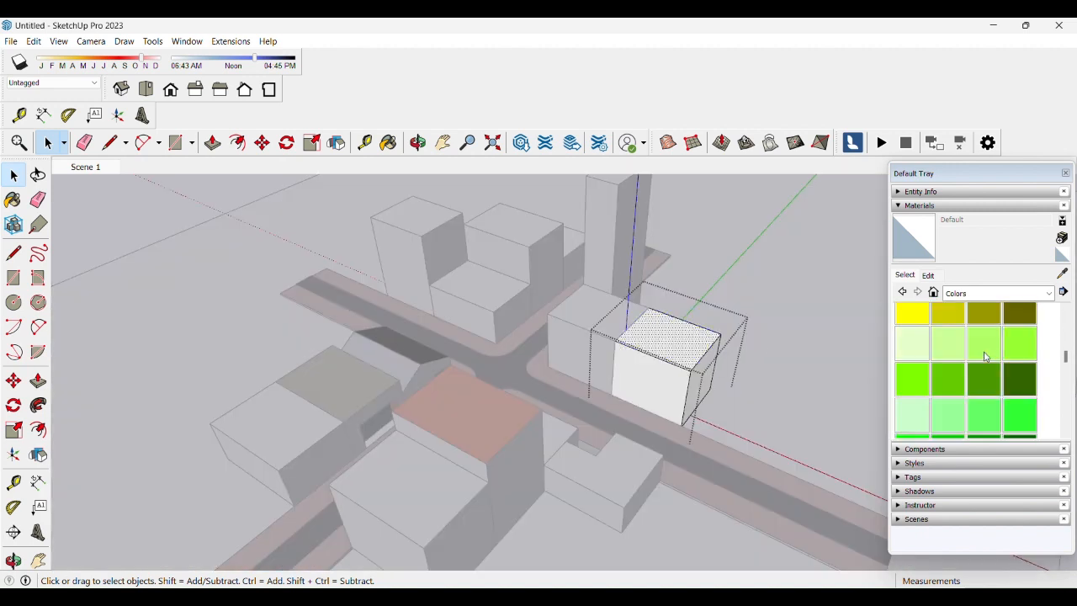
scroll(984, 370, "up", 3)
left_click(986, 384)
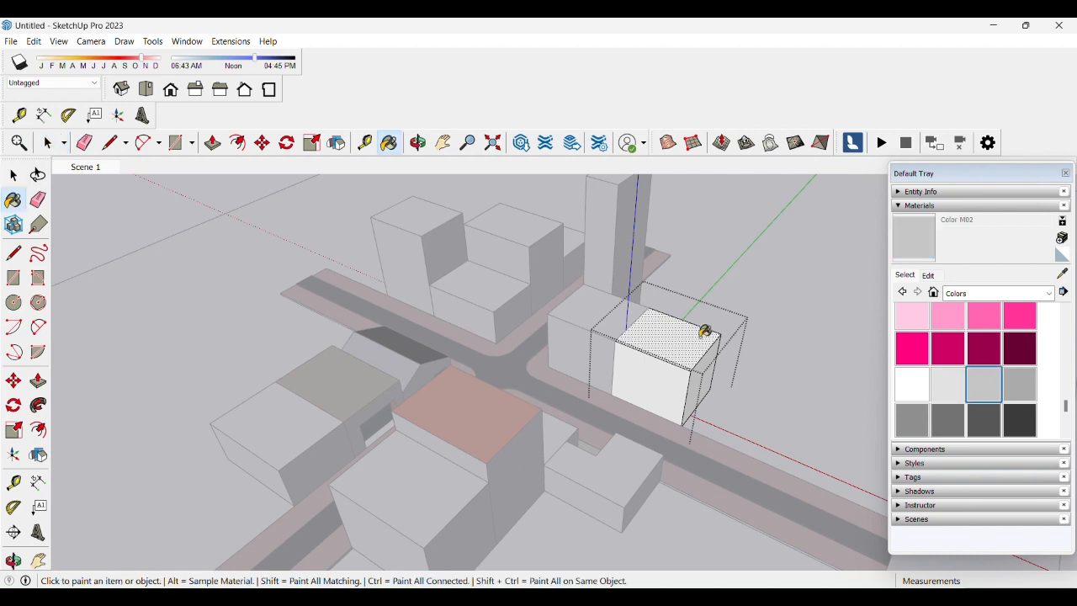
left_click(670, 345)
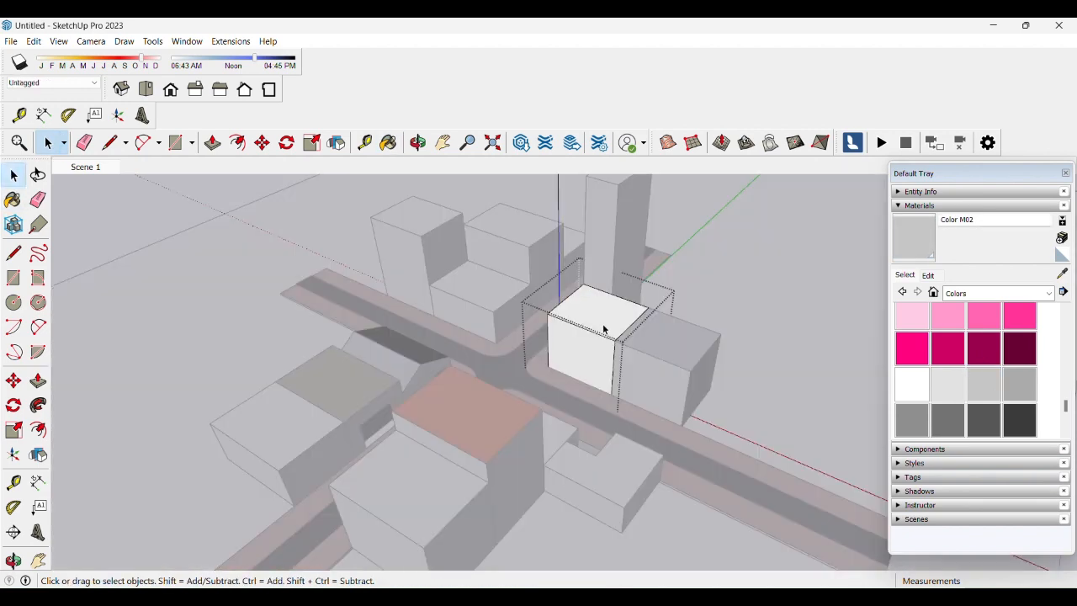
- Paint the roofs of the pair's block nearer the junction and the low corner block across the side road with Color M02
key("b")
left_click(602, 322)
key("space")
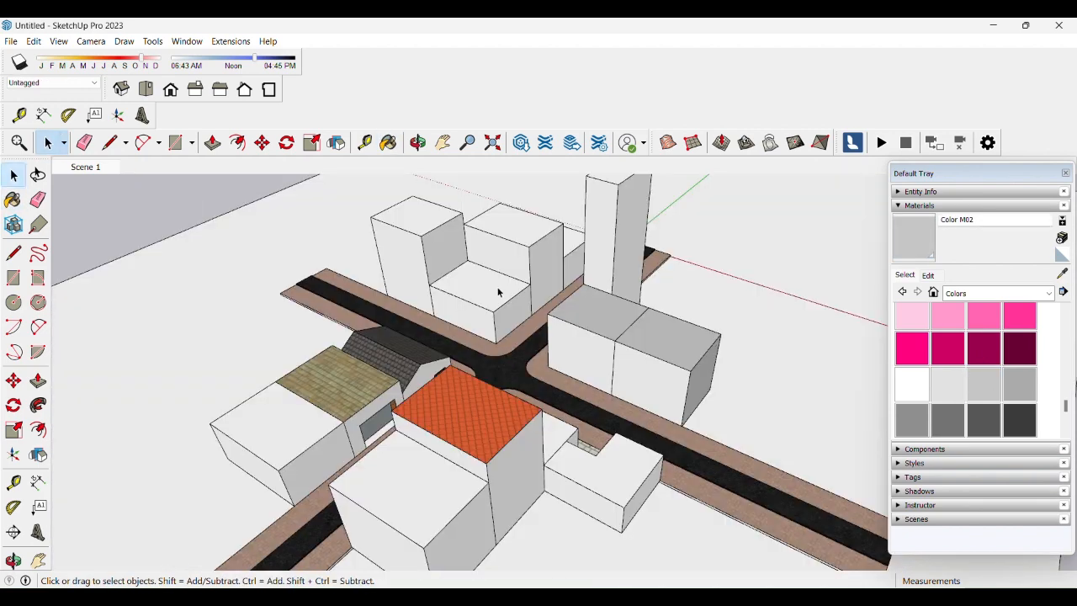
double_click(488, 289)
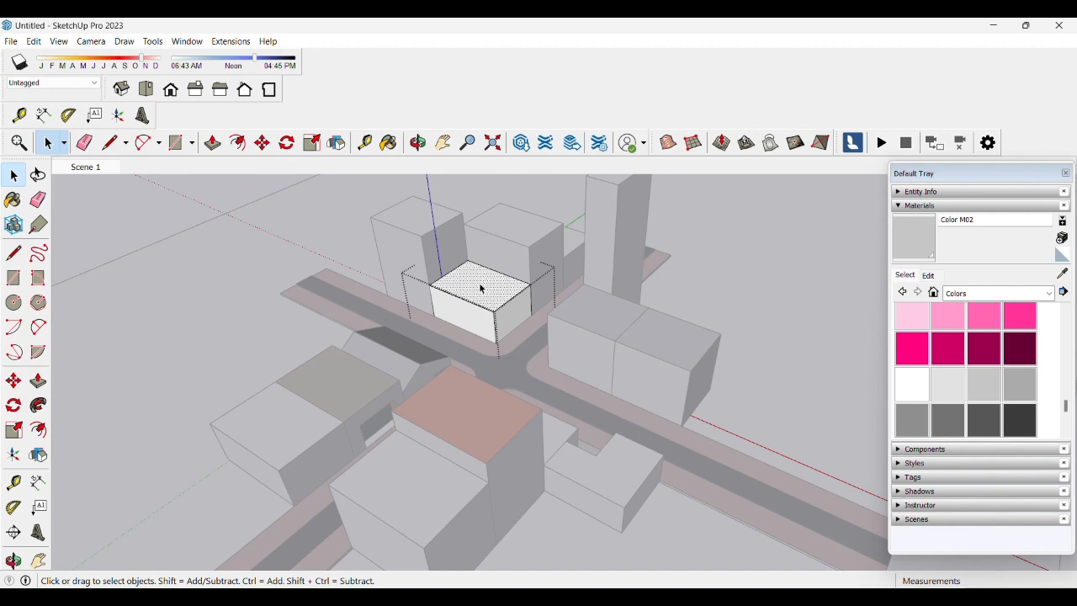
key("b")
left_click(475, 284)
key("space")
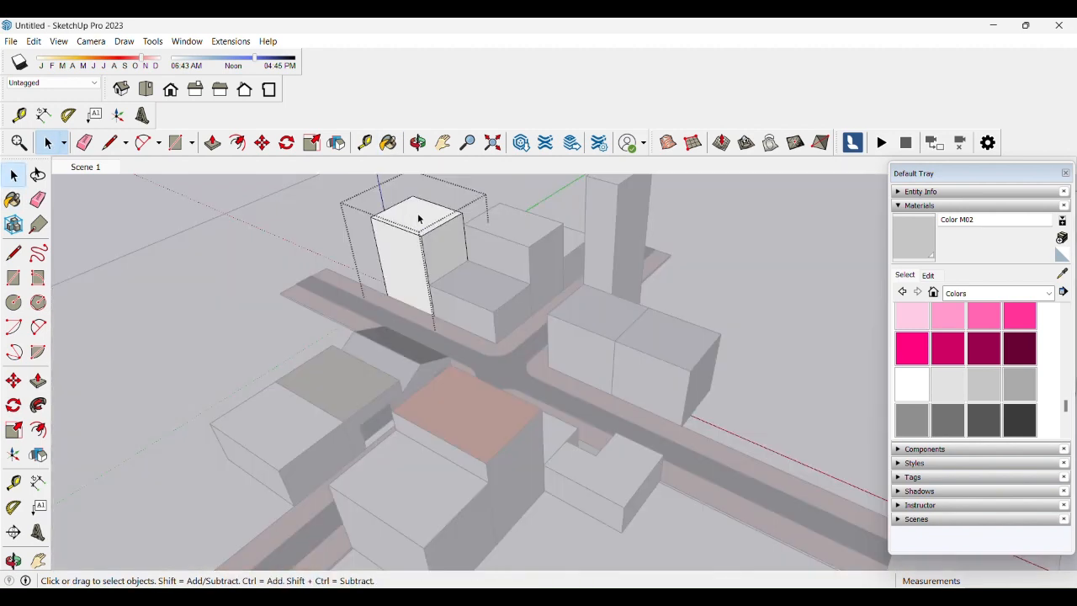
- Paint the roofs of the two taller blocks beside and behind the low corner block with Color M02
left_click(423, 216)
key("b")
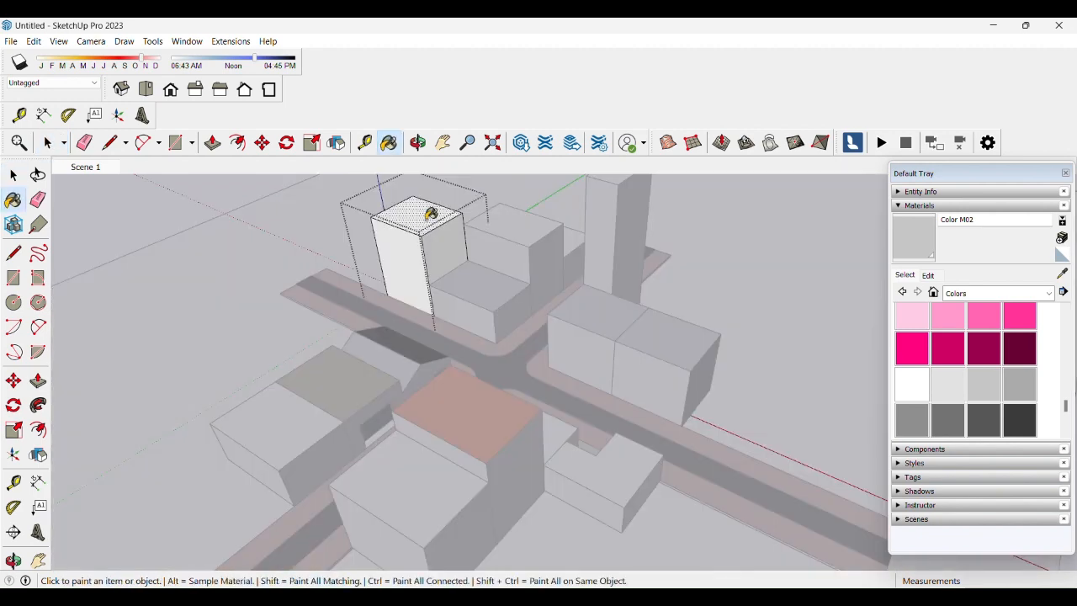
left_click(429, 215)
key("space")
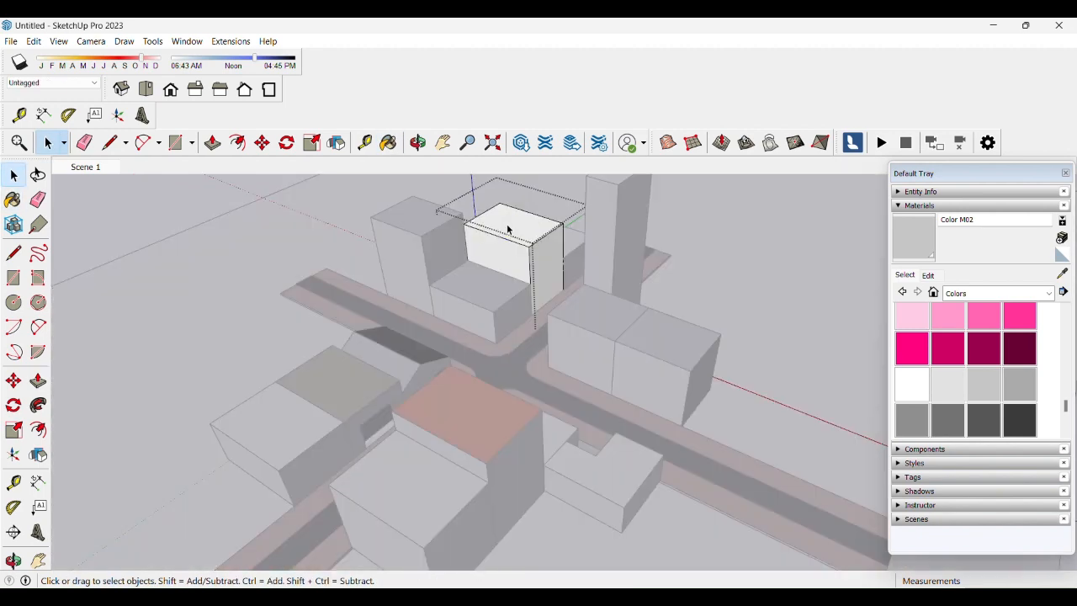
triple_click(511, 229)
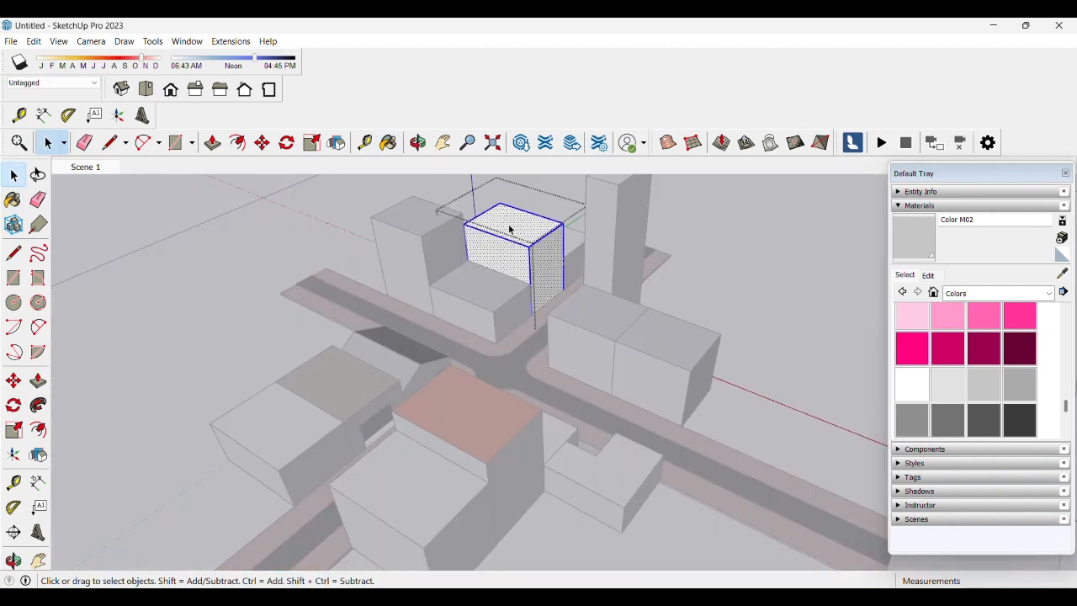
key("b")
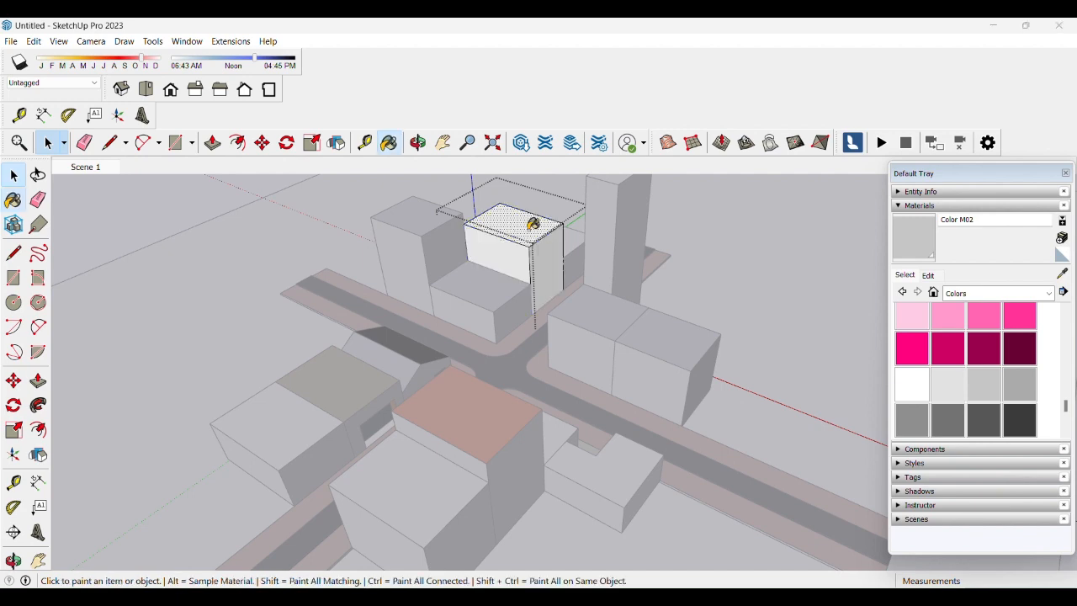
left_click(532, 228)
key("space")
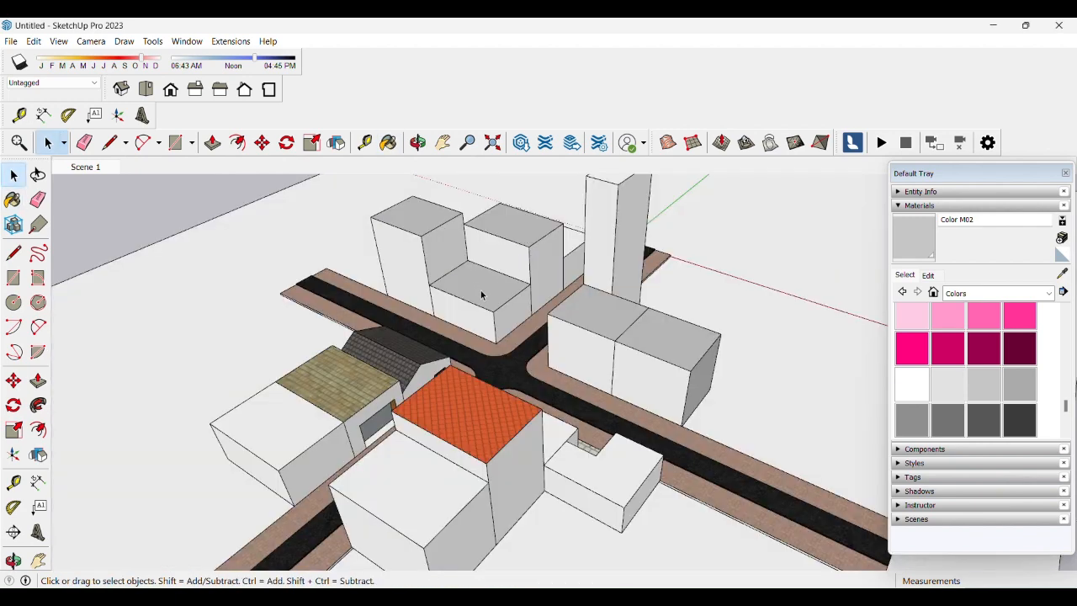
- Open the low corner building for editing and draw a 2.12 m by 1.12 m rectangle at the lower street corner of its side wall
scroll(482, 295, "up", 3)
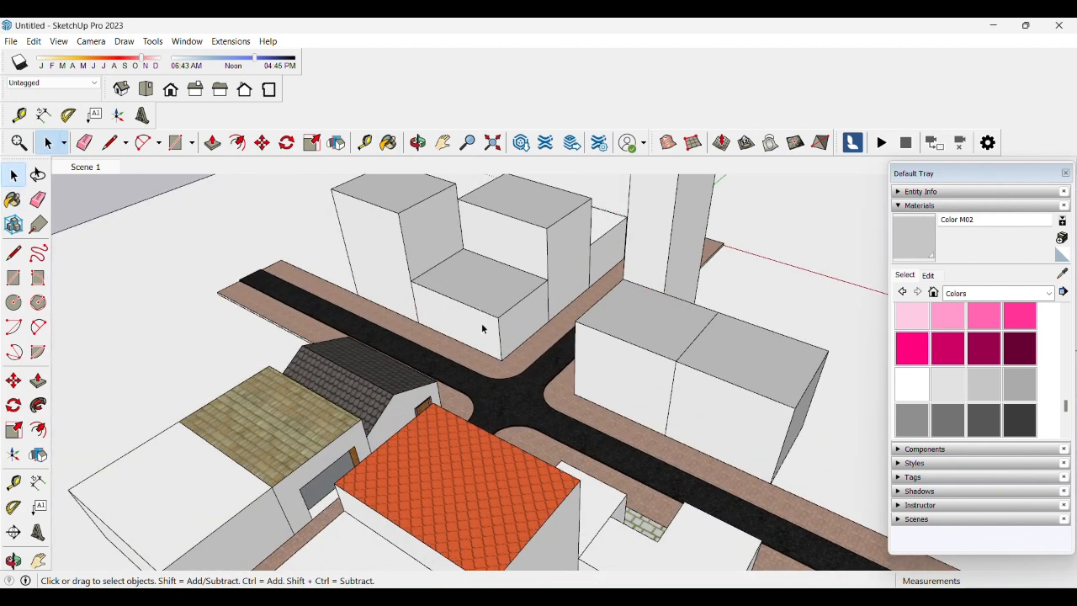
double_click(487, 333)
scroll(496, 338, "up", 3)
key("r")
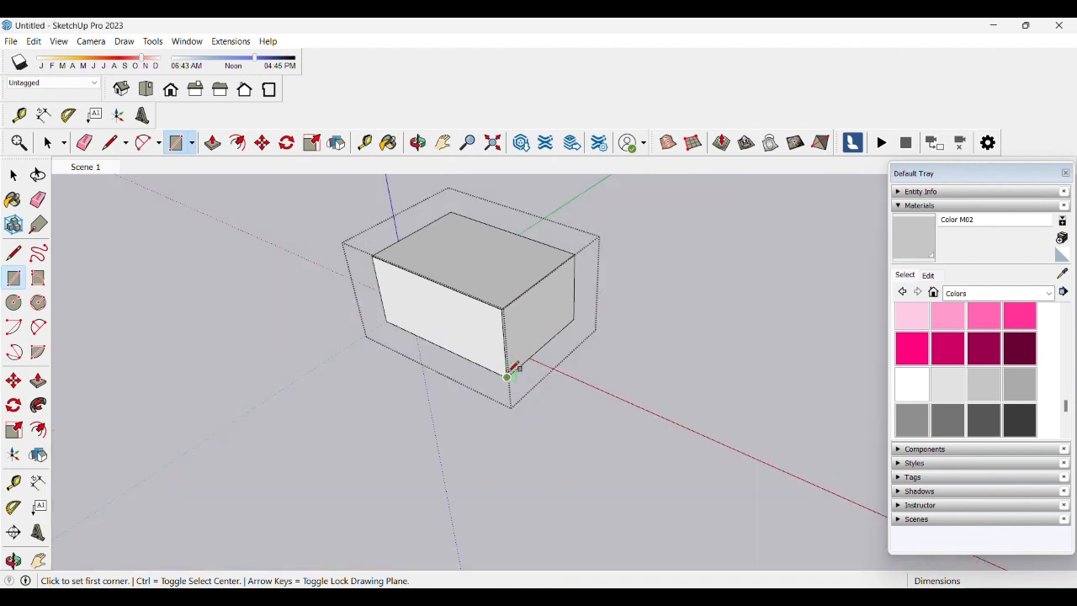
left_click(508, 376)
left_click(548, 306)
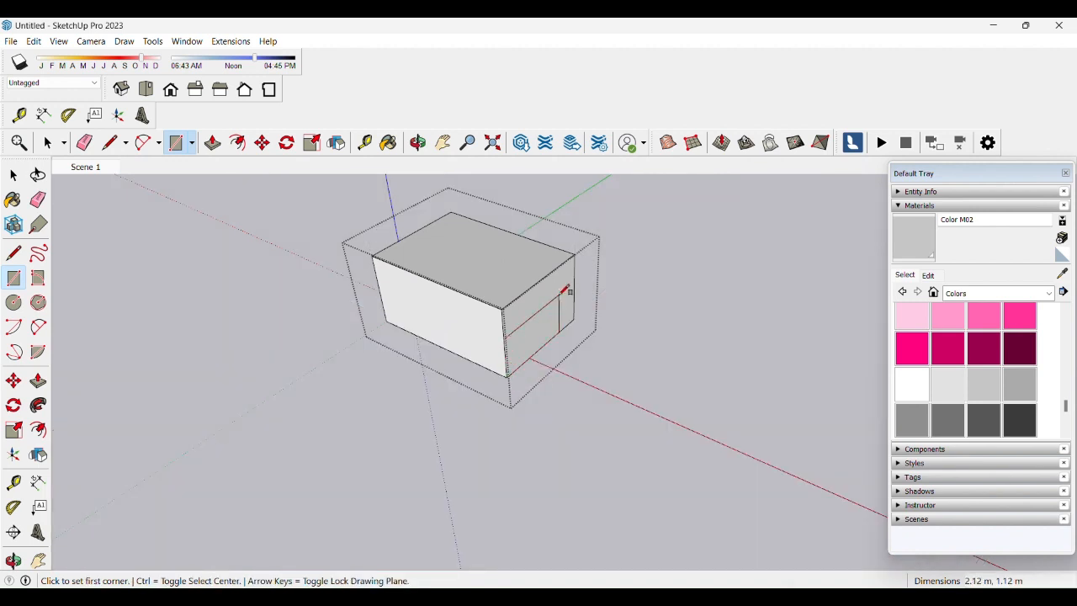
- Push the rectangle 1.82 m into the building to cut an open corner recess, and finish editing the building
key("p")
left_click(513, 329)
left_click(476, 336)
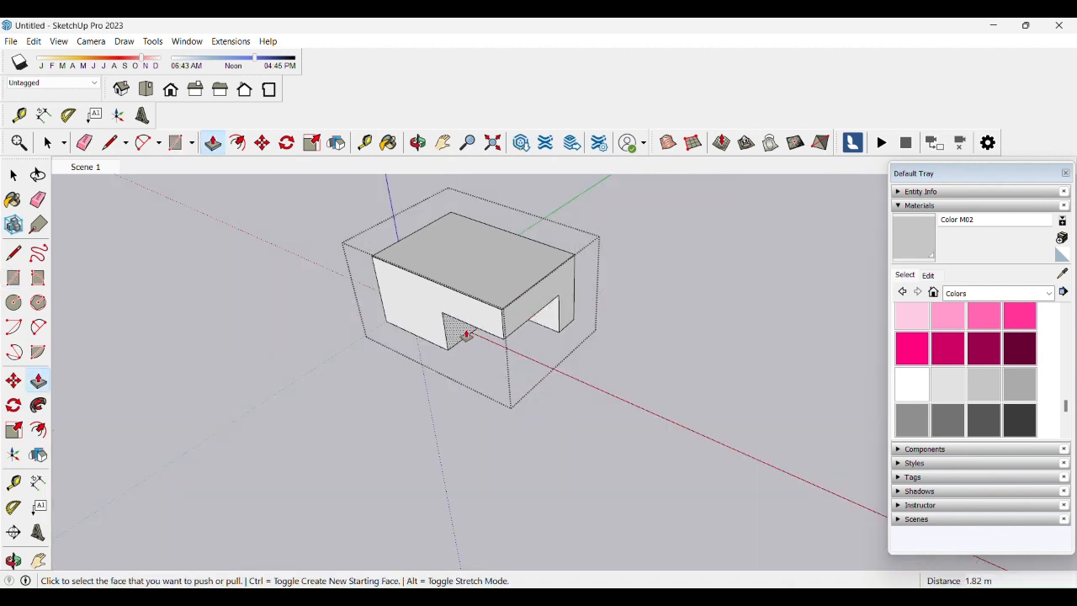
middle_click_drag(471, 335, 503, 294)
scroll(503, 295, "up", 2)
key("space")
key("Escape")
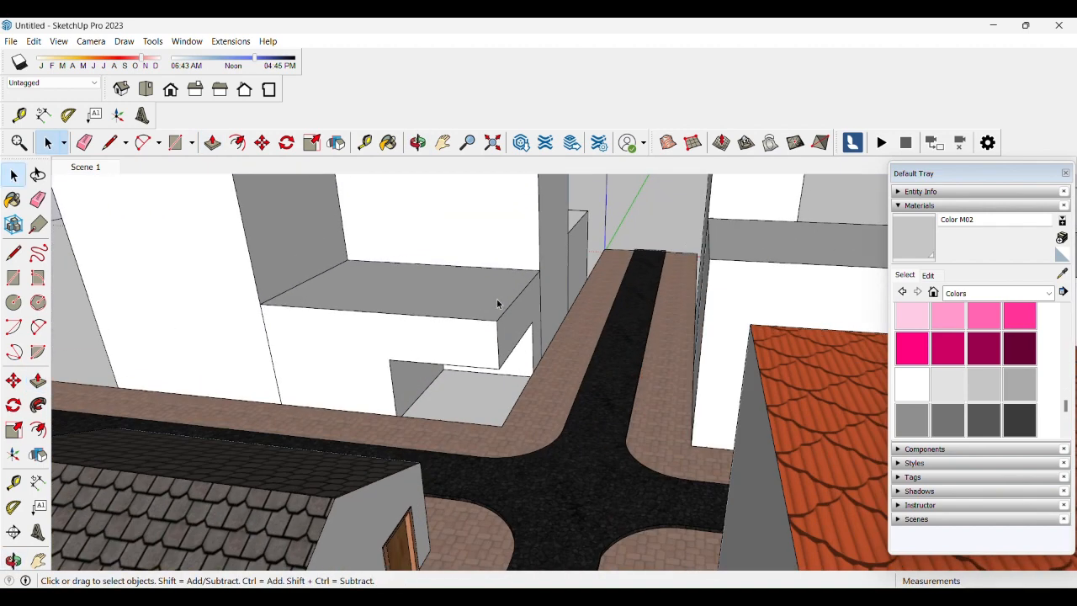
- Paint the corner building's outer walls and recess walls with the dark grey Color M06
double_click(482, 300)
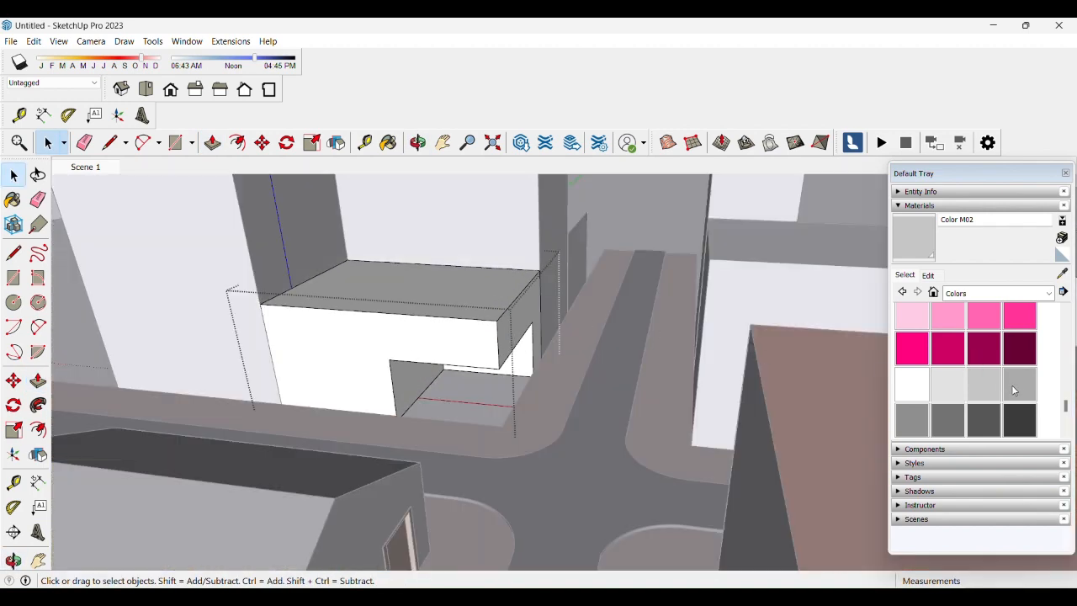
left_click(983, 421)
left_click(378, 376)
left_click(419, 375)
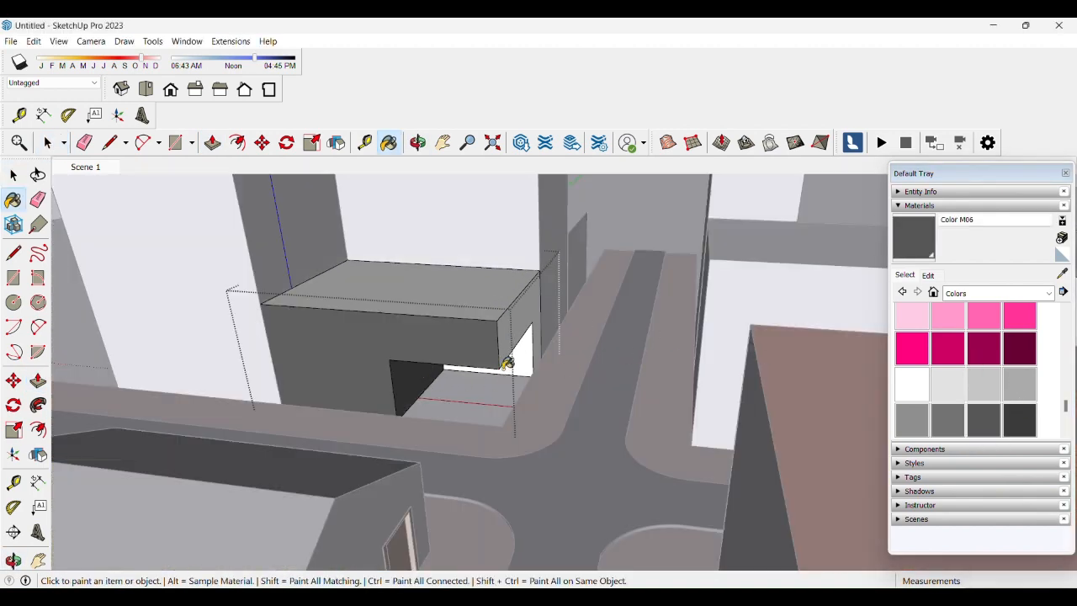
left_click(543, 347)
mouse_move(542, 347)
middle_mouse_down()
mouse_move(463, 344)
mouse_move(531, 289)
mouse_move(490, 288)
middle_mouse_up()
scroll(546, 268, "up", 3)
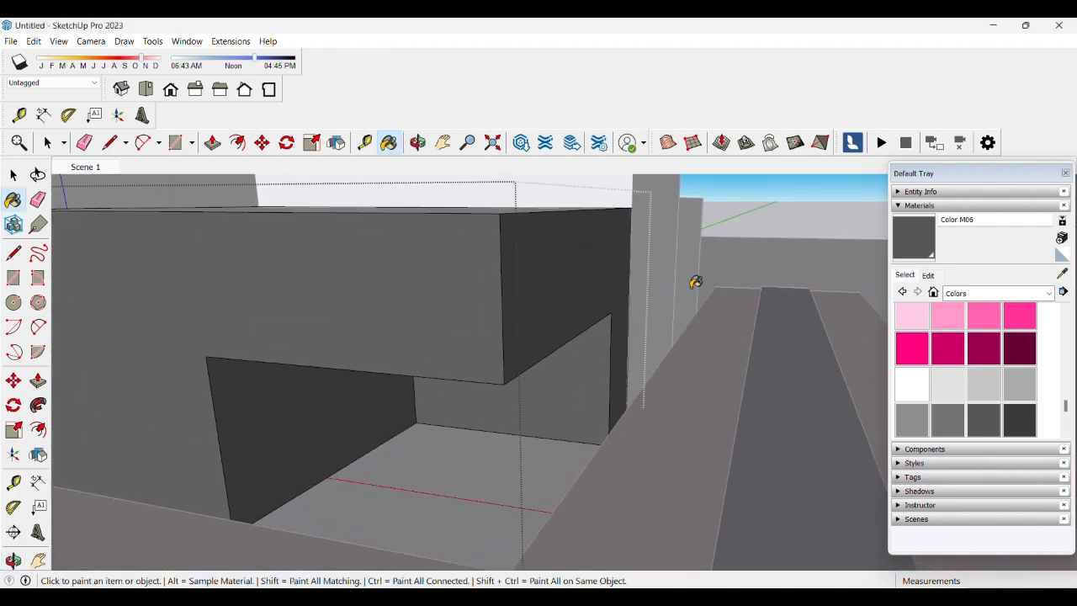
scroll(695, 282, "down", 4)
key("space")
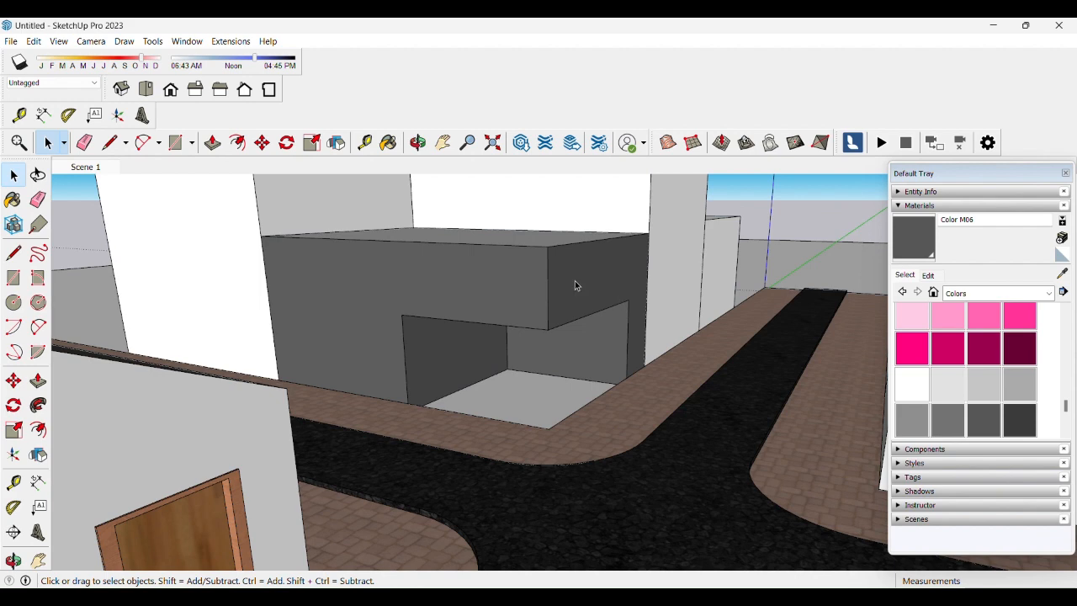
- Reopen the corner building for editing and bring up the edit settings of material Color M06
left_click(576, 286)
double_click(559, 290)
left_click(927, 275)
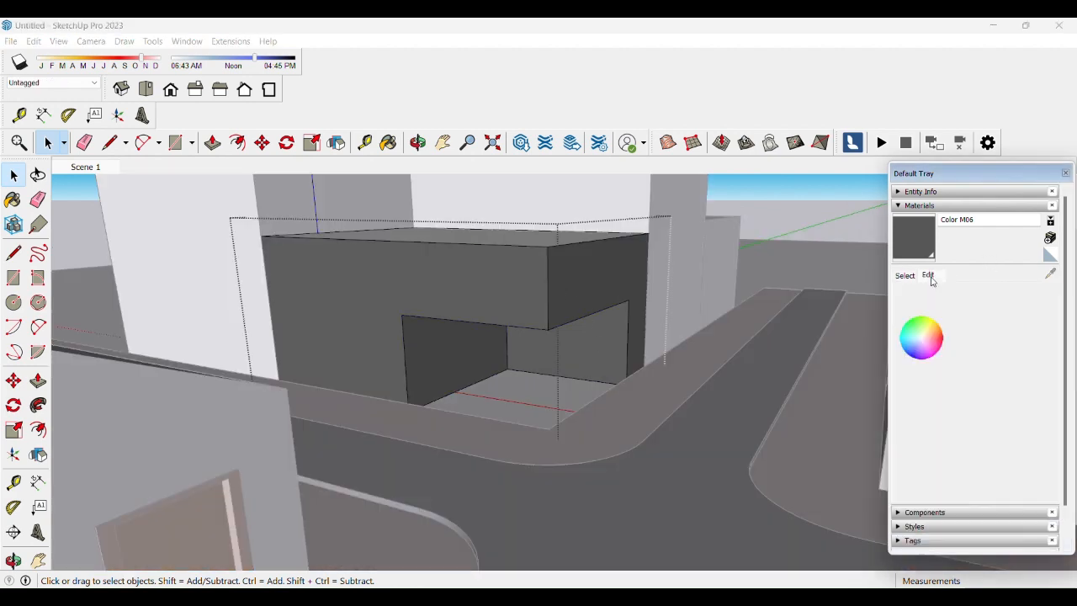
left_click(1013, 412)
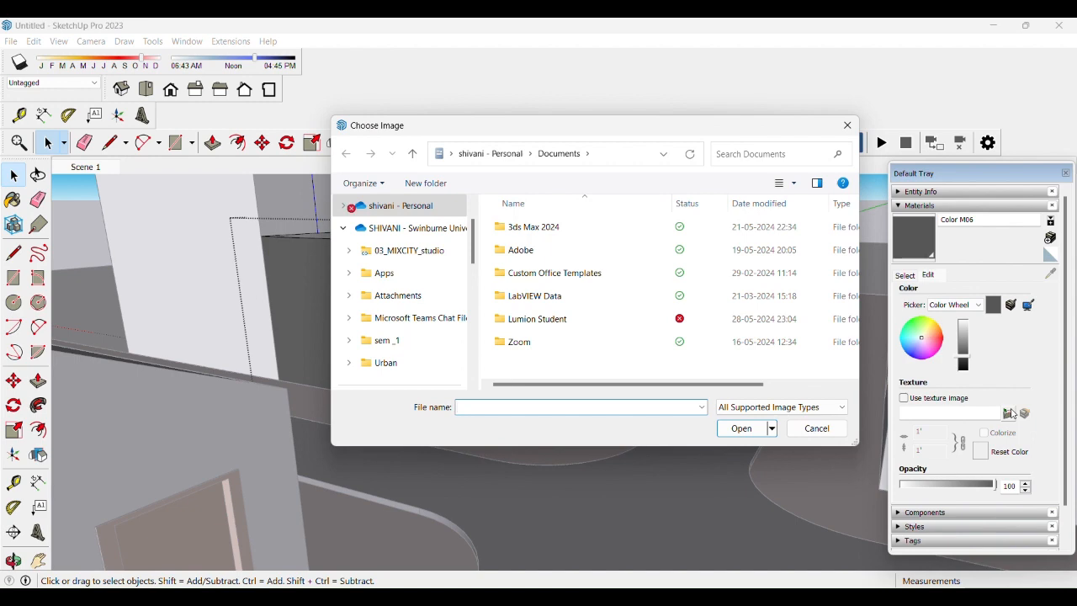
left_click(817, 428)
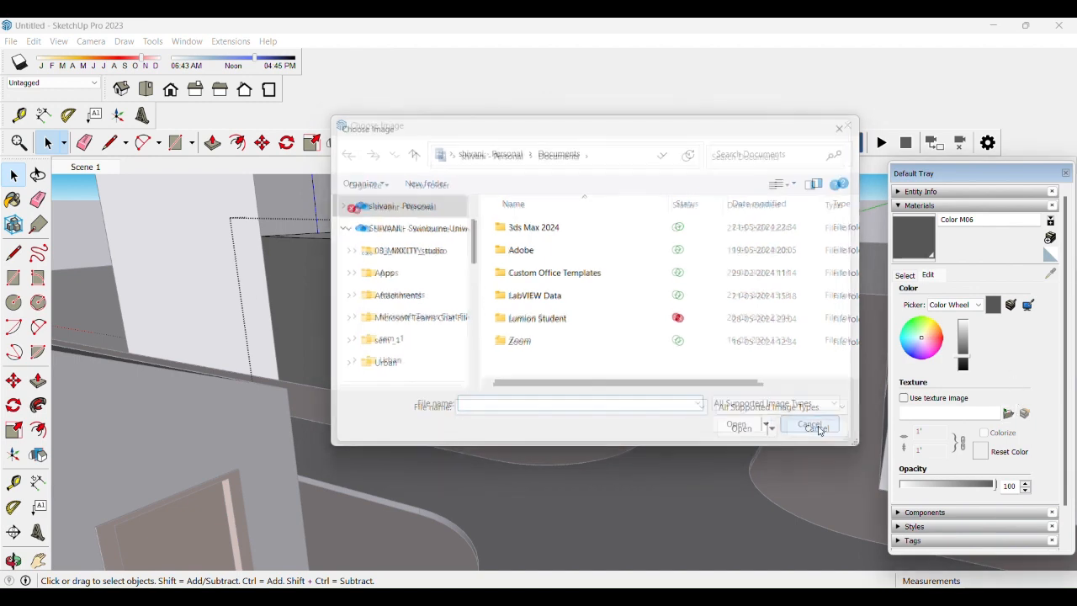
left_click(807, 428)
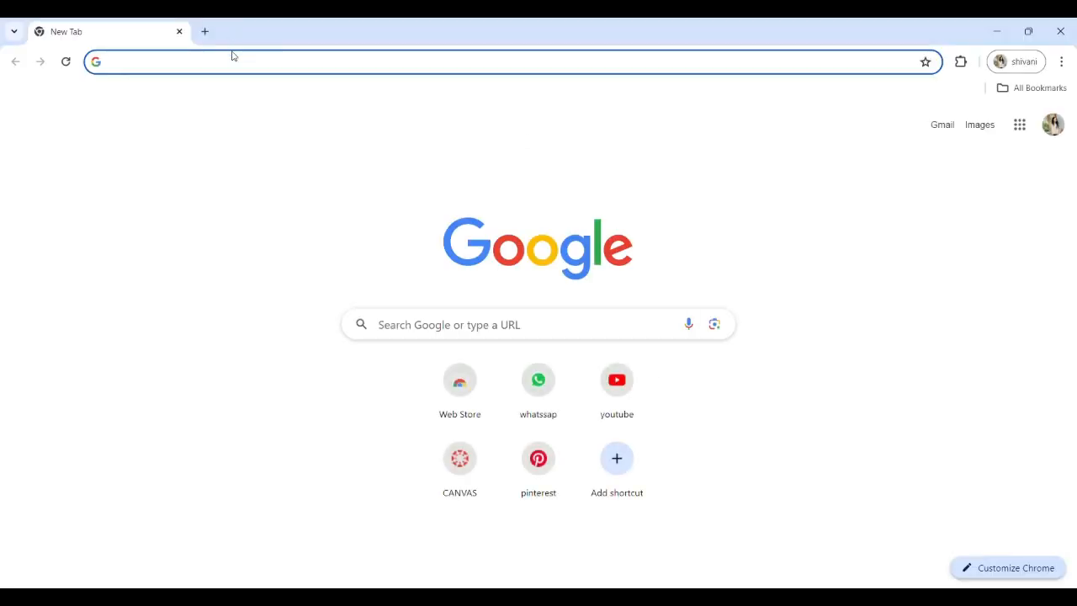
left_click(233, 58)
type("wo")
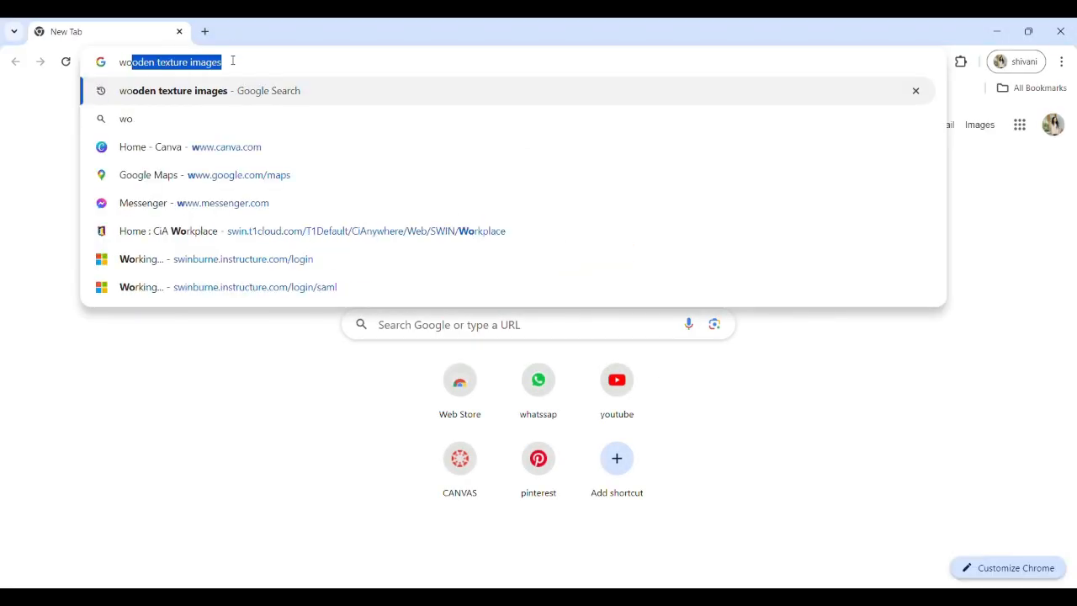
type("oden")
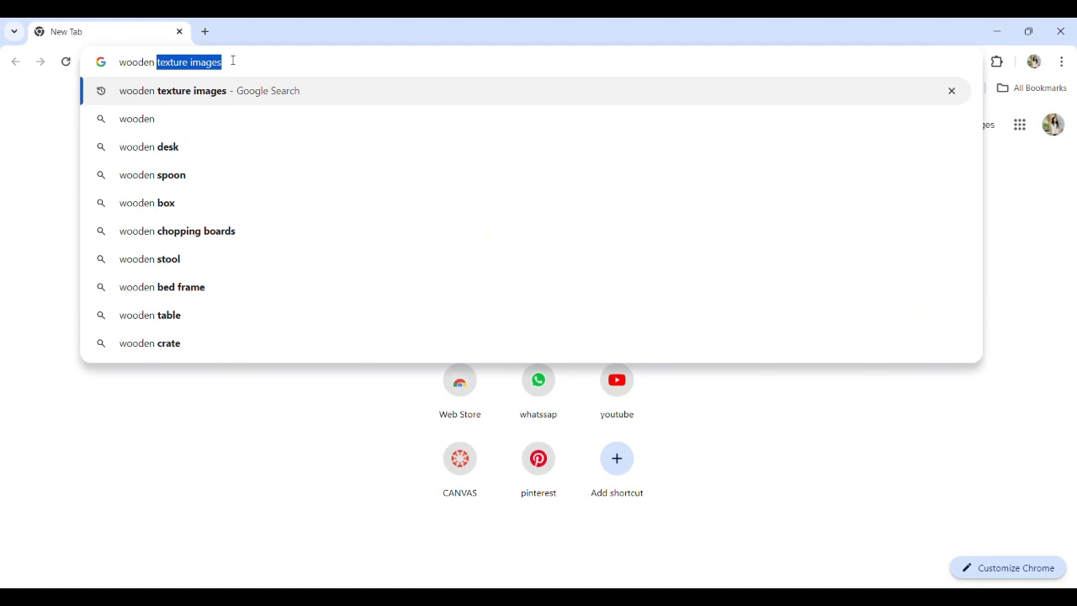
key("BackSpace")
key("BackSpace")
key("BackSpace")
key("BackSpace")
key("BackSpace")
key("BackSpace")
key("BackSpace")
- Search Google in Chrome for "concrete texture"
type("co")
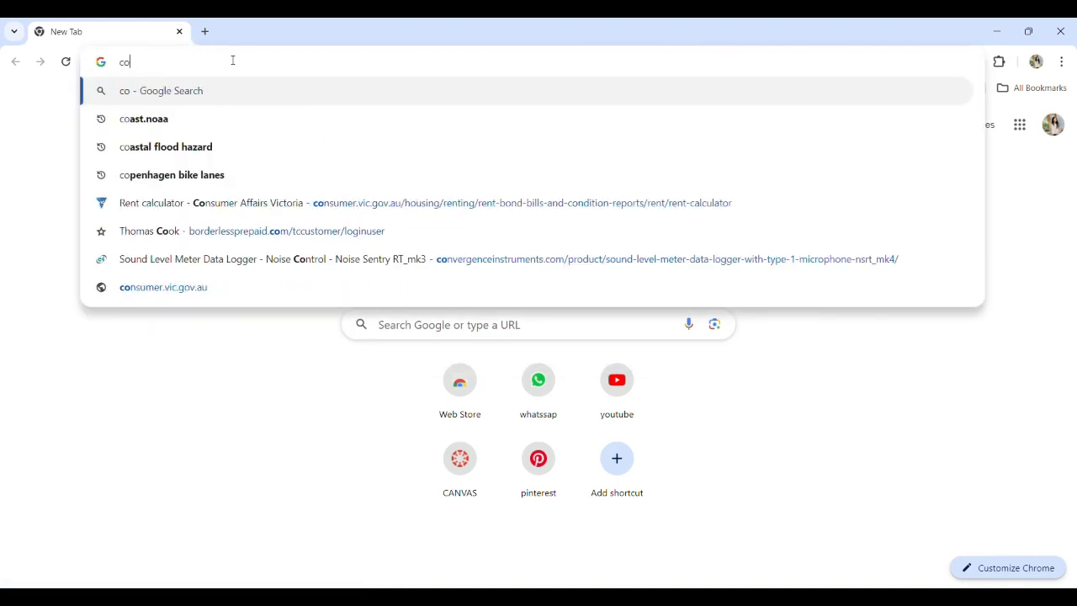
type("ncrete")
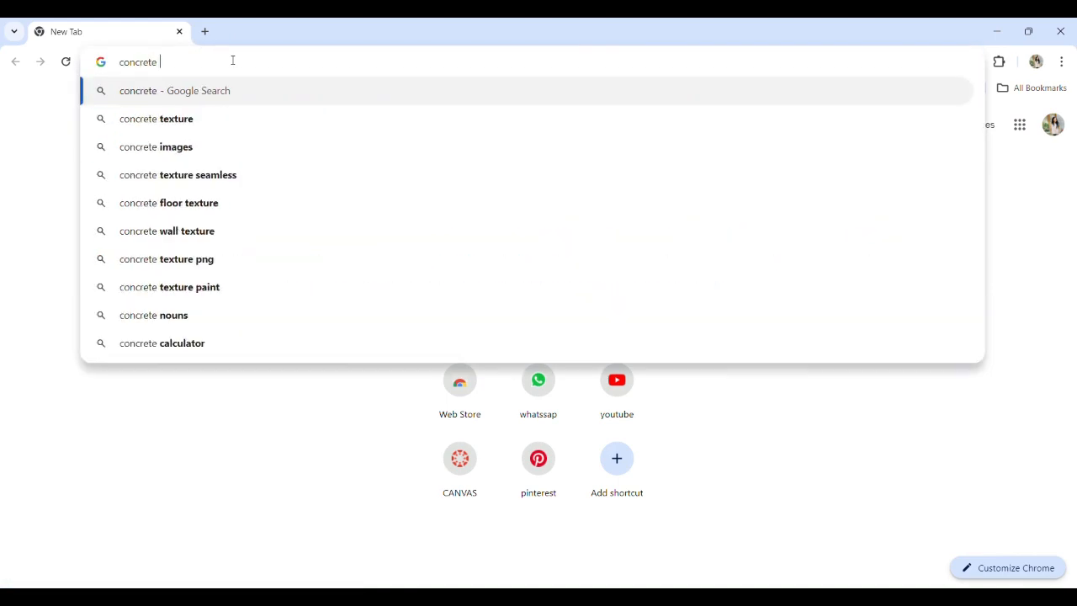
left_click(99, 124)
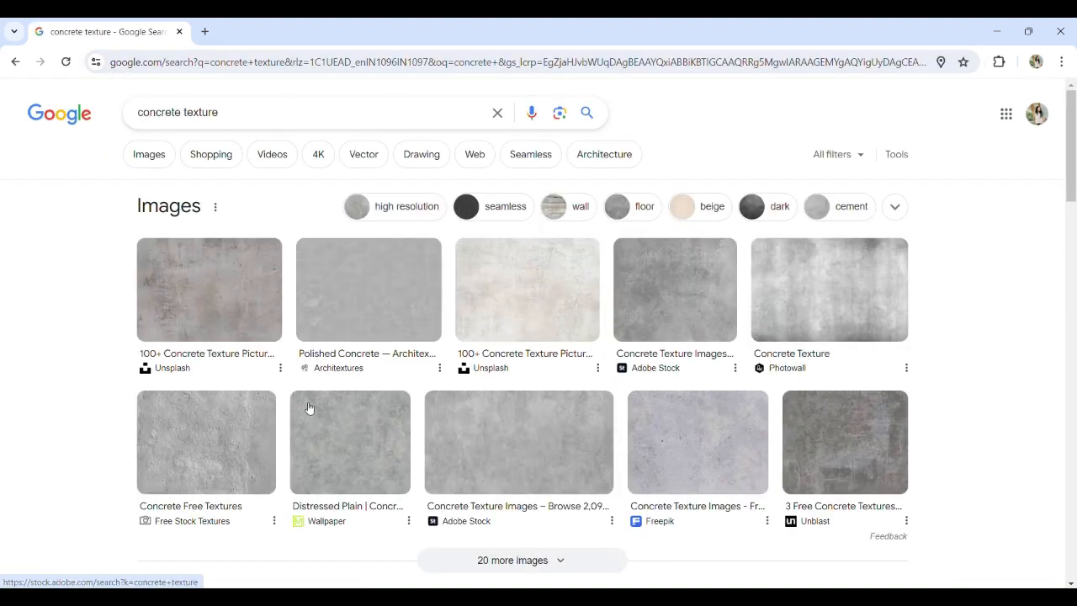
- Save the rough grey "Concrete Free Textures" image result to New Volume (D:) as a JPEG named concrete
left_click(211, 434)
right_click(862, 315)
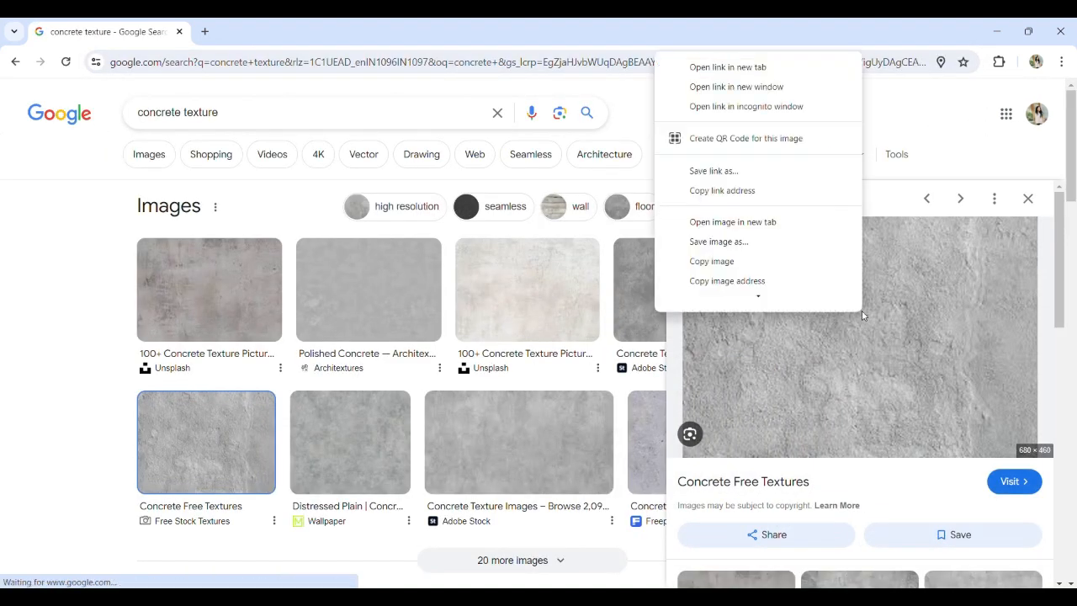
left_click(705, 239)
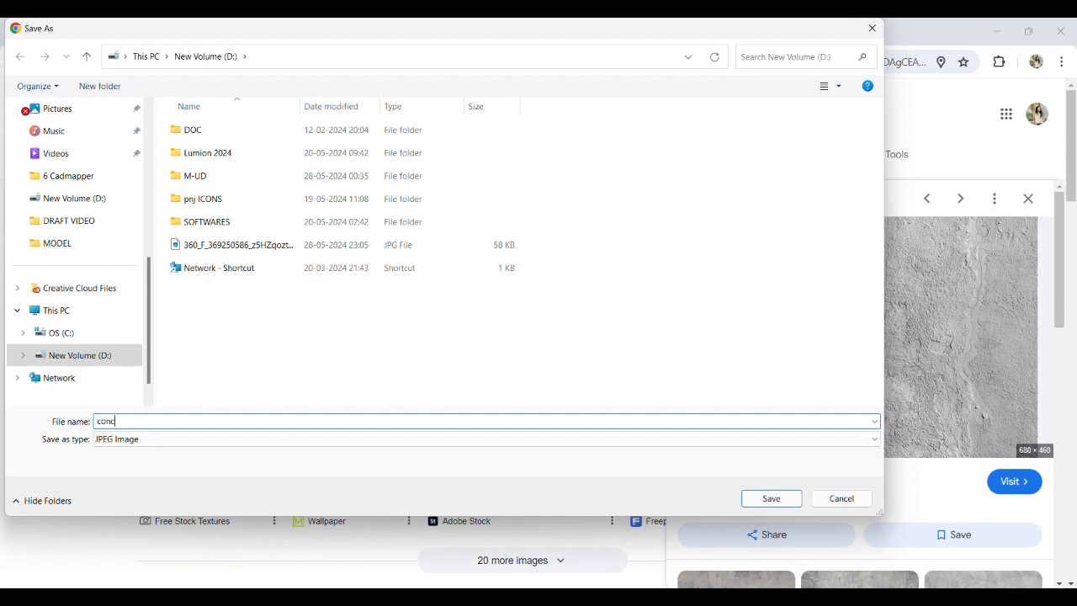
key("Return")
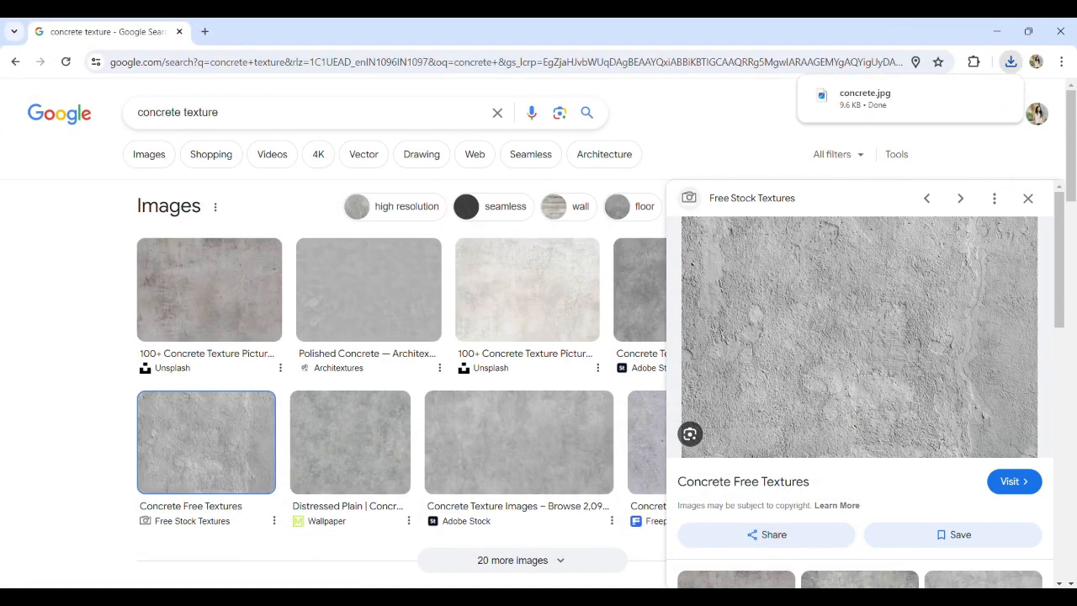
- Switch back to SketchUp and load concrete.jpg from New Volume (D:) as the texture image of Color M06
key("alt+Tab")
double_click(610, 359)
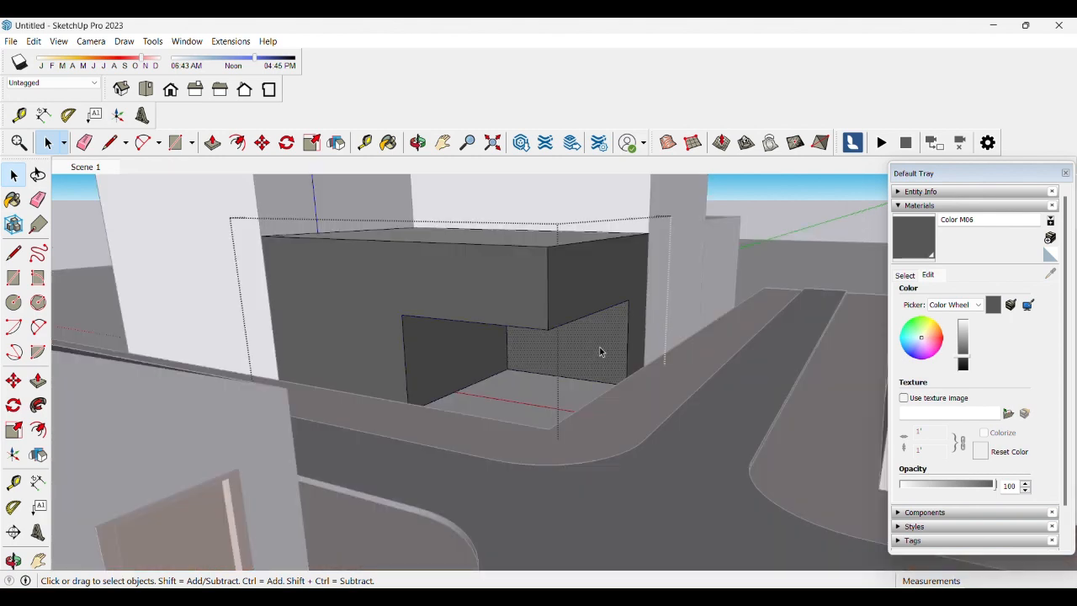
left_click(1008, 413)
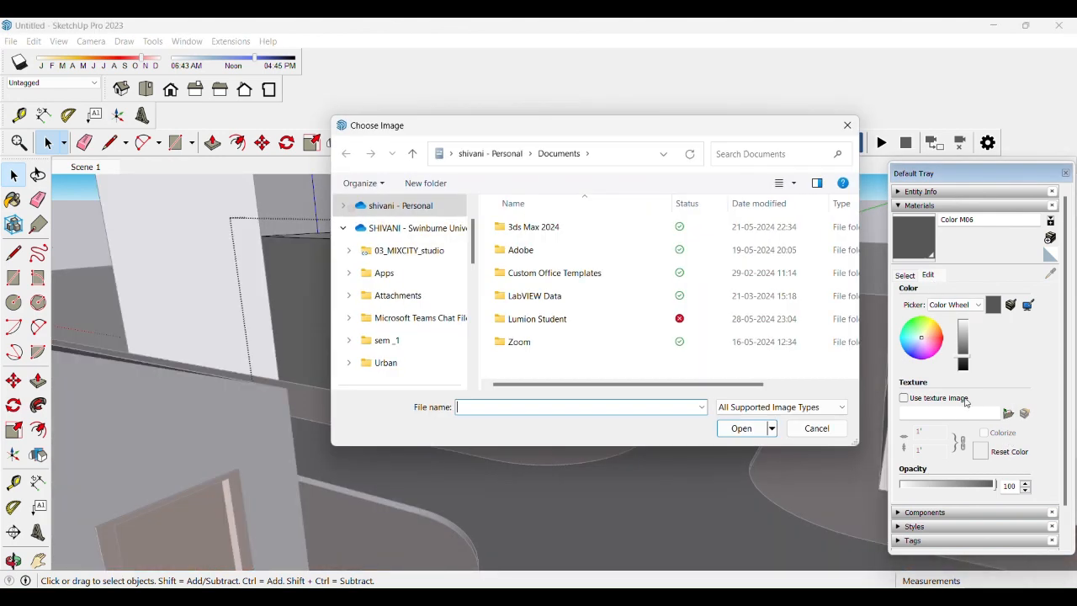
scroll(387, 331, "down", 3)
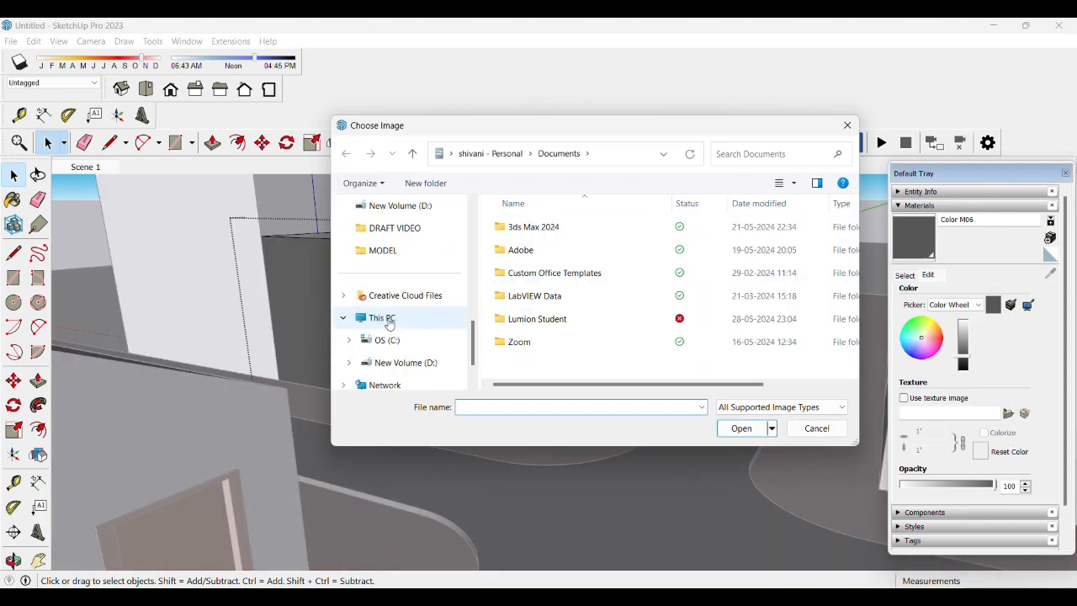
left_click(396, 363)
left_click(530, 365)
left_click(740, 429)
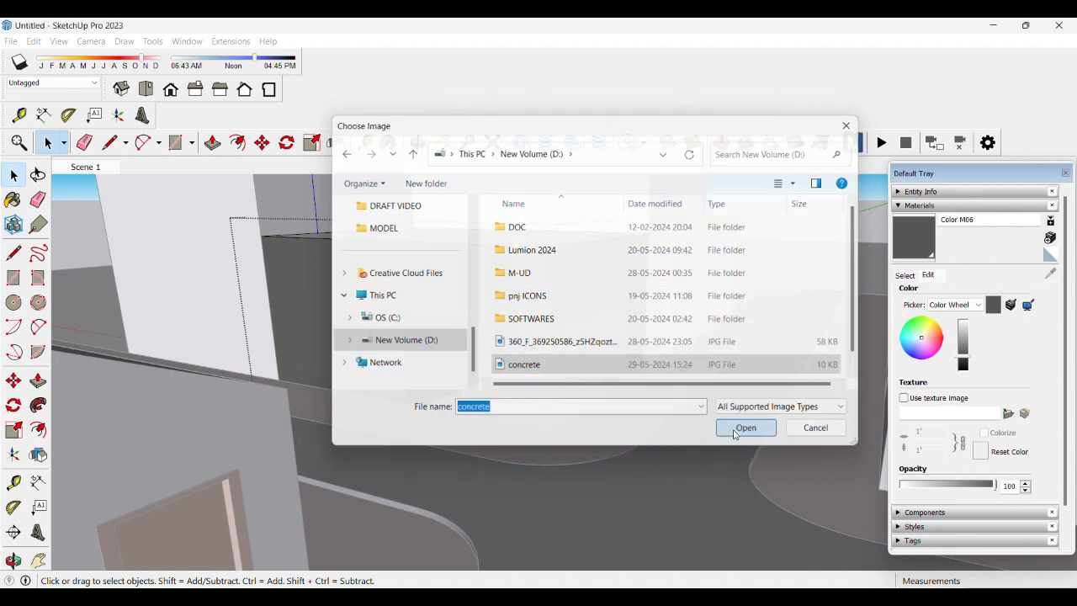
left_click(757, 255)
- Open the concrete-textured corner building for editing at its street-level recess
scroll(619, 362, "up", 3)
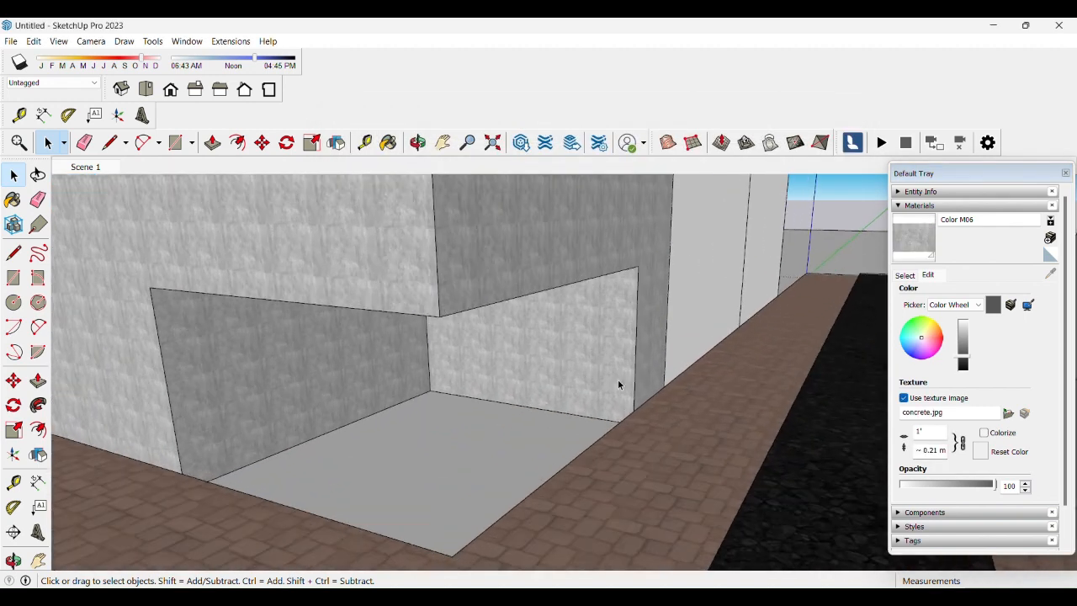
middle_click_drag(618, 378, 558, 428)
scroll(558, 428, "down", 2)
key("space")
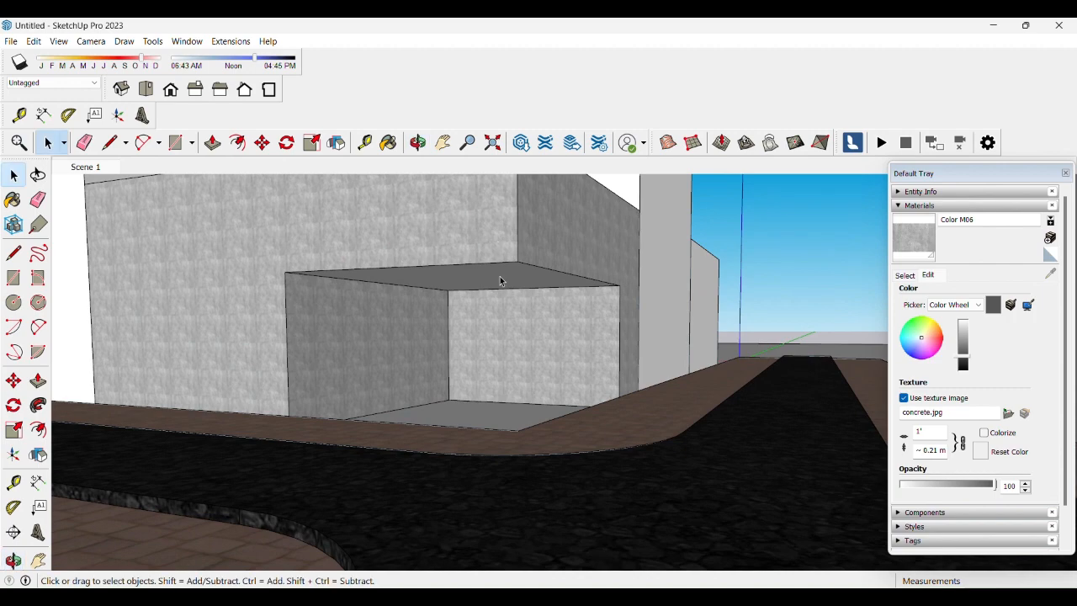
middle_click_drag(502, 277, 423, 373)
double_click(413, 373)
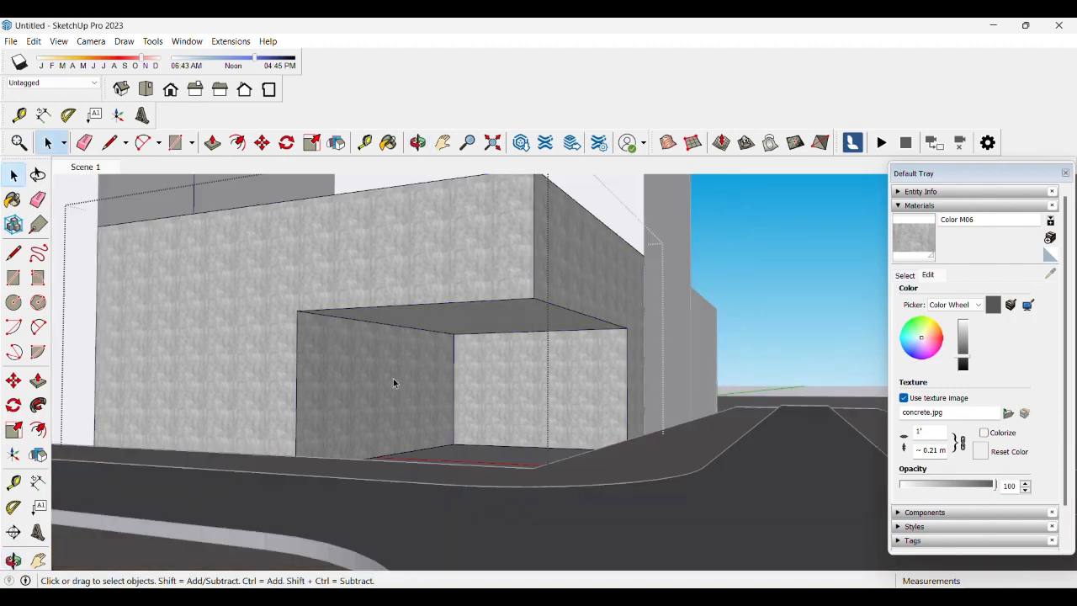
- Paint the inner faces of the corner recess with the light grey Color M01
left_click(905, 275)
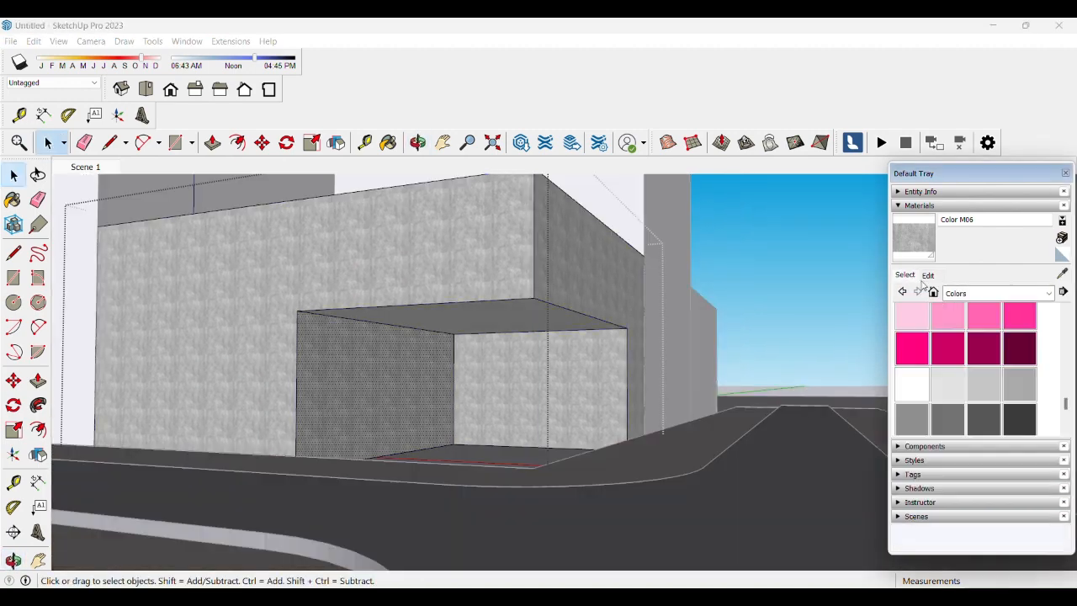
left_click(964, 400)
left_click(568, 380)
left_click(430, 374)
left_click(484, 313)
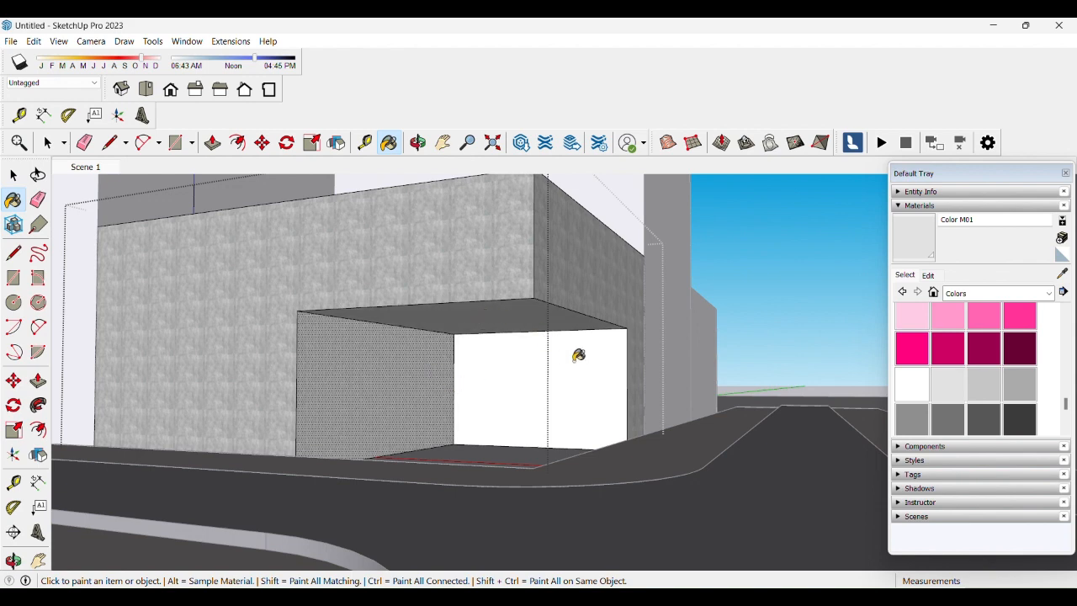
key("space")
- Paint the recess's two inner walls and ceiling with Wood Bamboo from the Wood materials, and finish editing the building
left_click(556, 395)
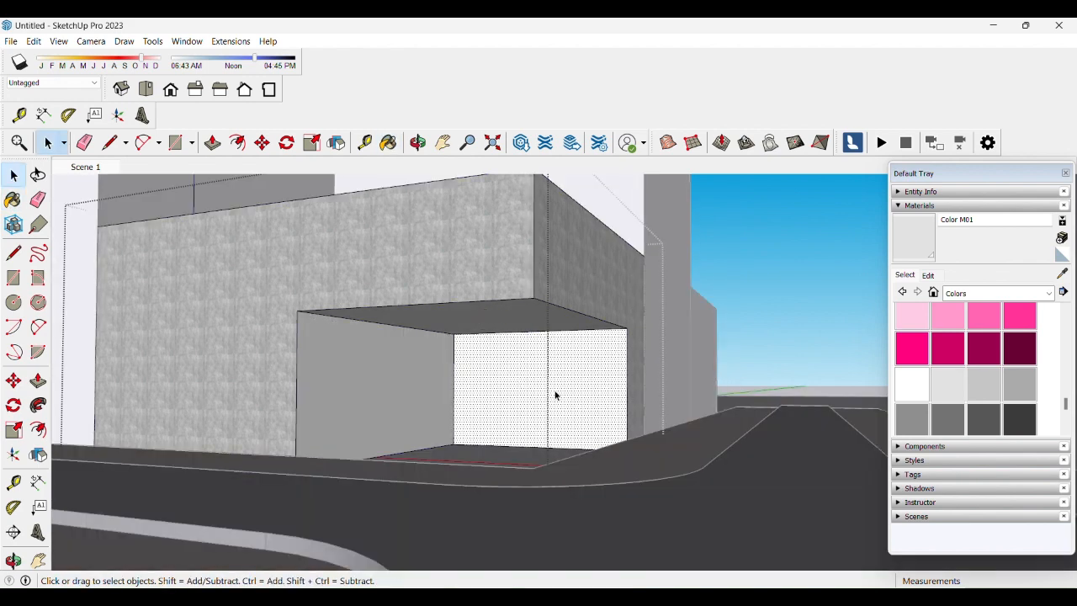
left_click(962, 298)
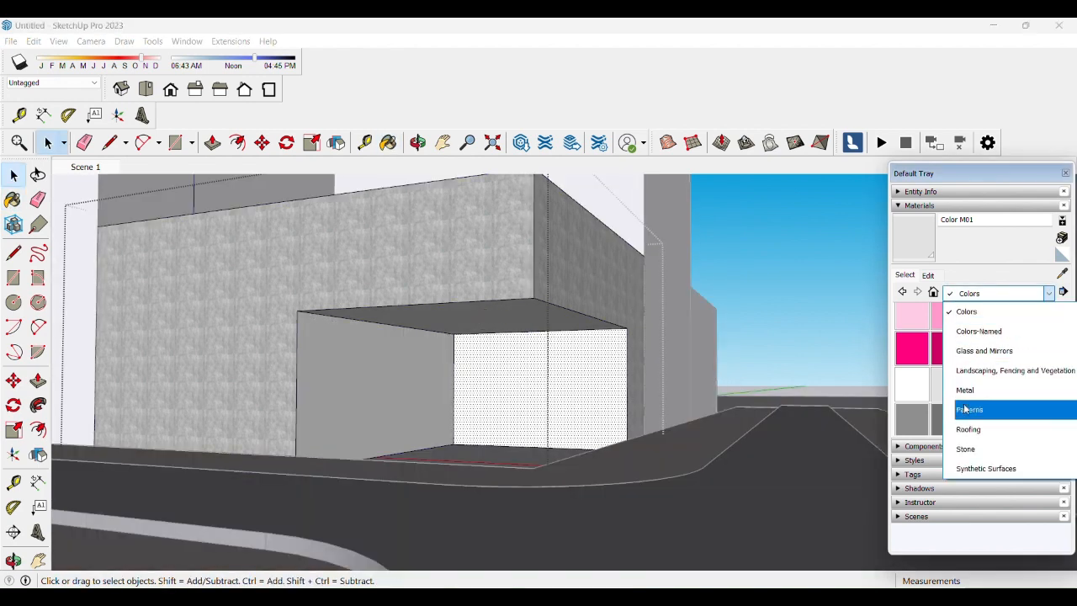
scroll(973, 454, "down", 2)
left_click(973, 468)
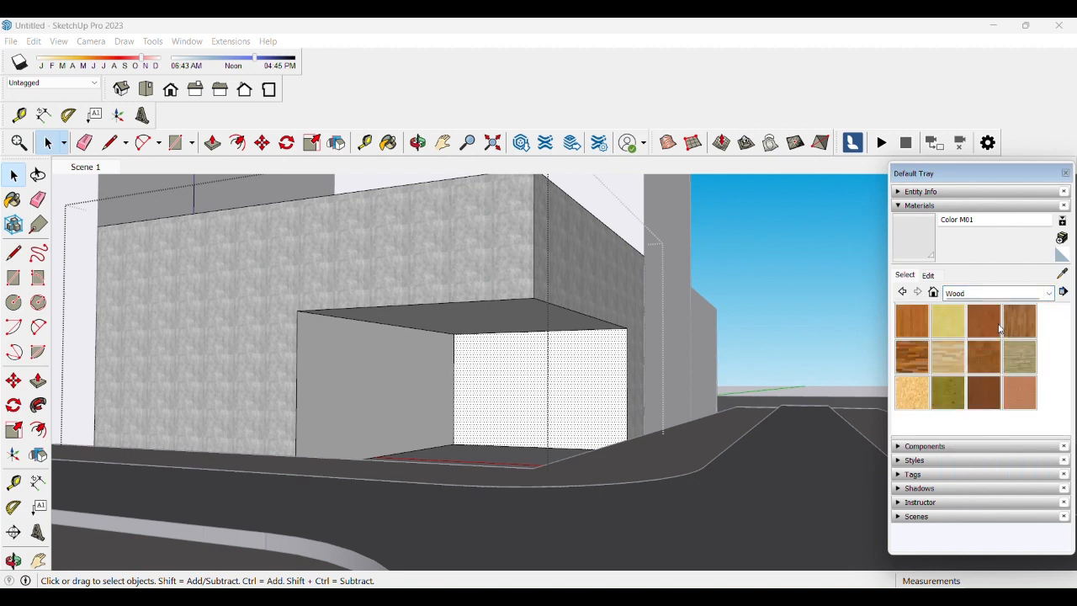
left_click(922, 326)
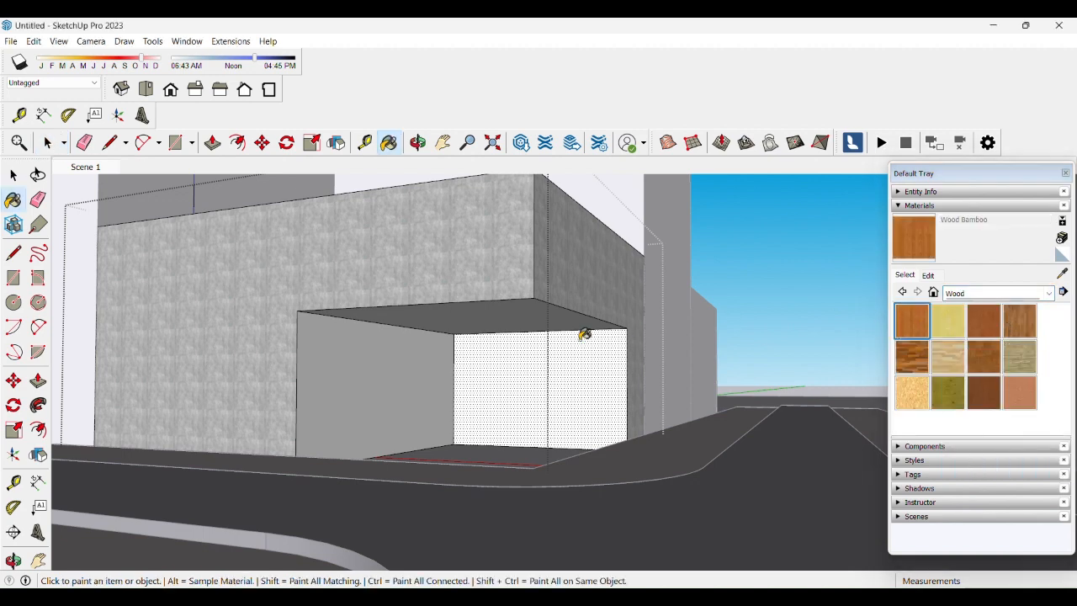
left_click(451, 338)
left_click(510, 383)
left_click(481, 311)
key("space")
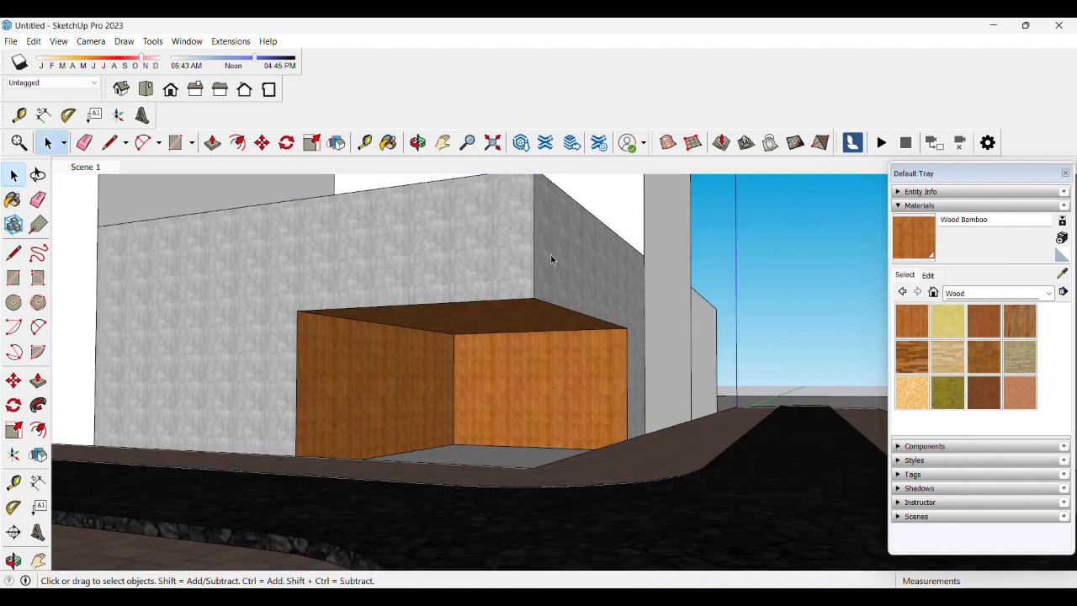
- Sample the corner building's concrete facade material, Color M06, and set its texture size to 1.00 m by 1.00 m
left_click(636, 258)
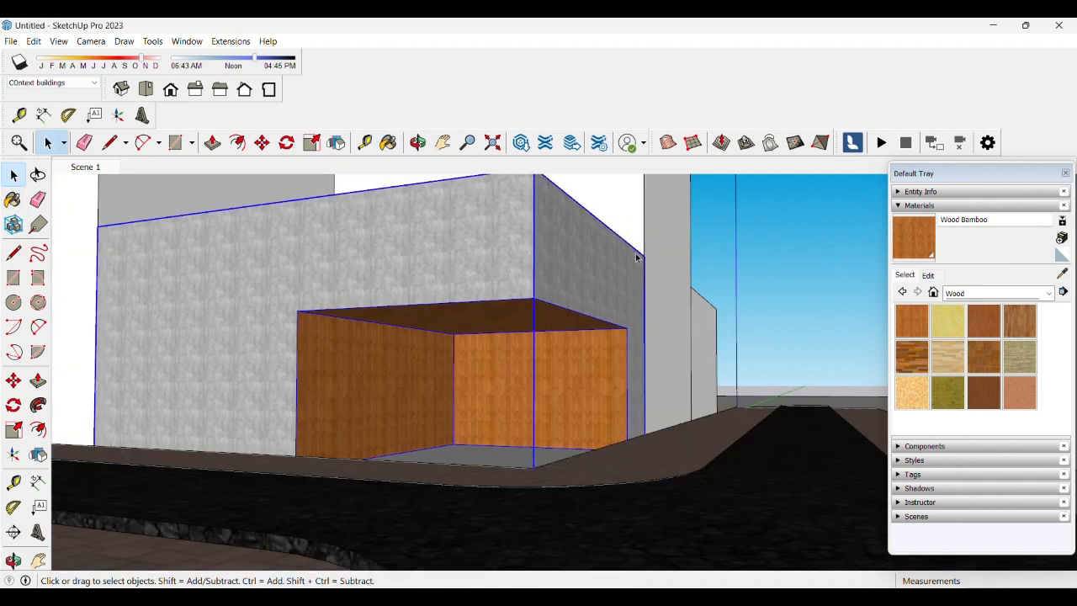
left_click(1061, 274)
left_click(493, 257)
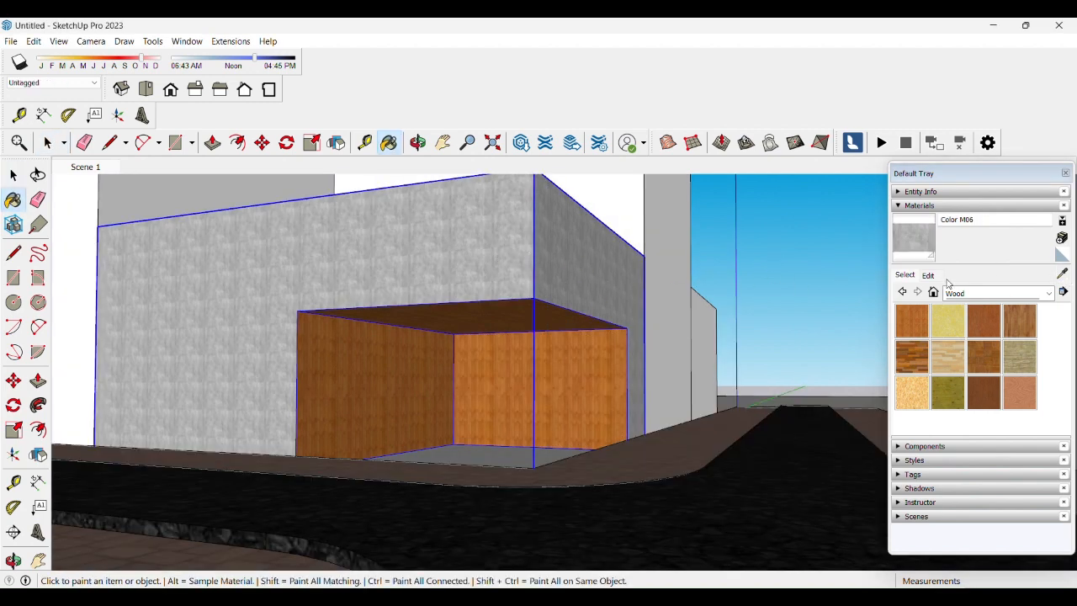
left_click(927, 275)
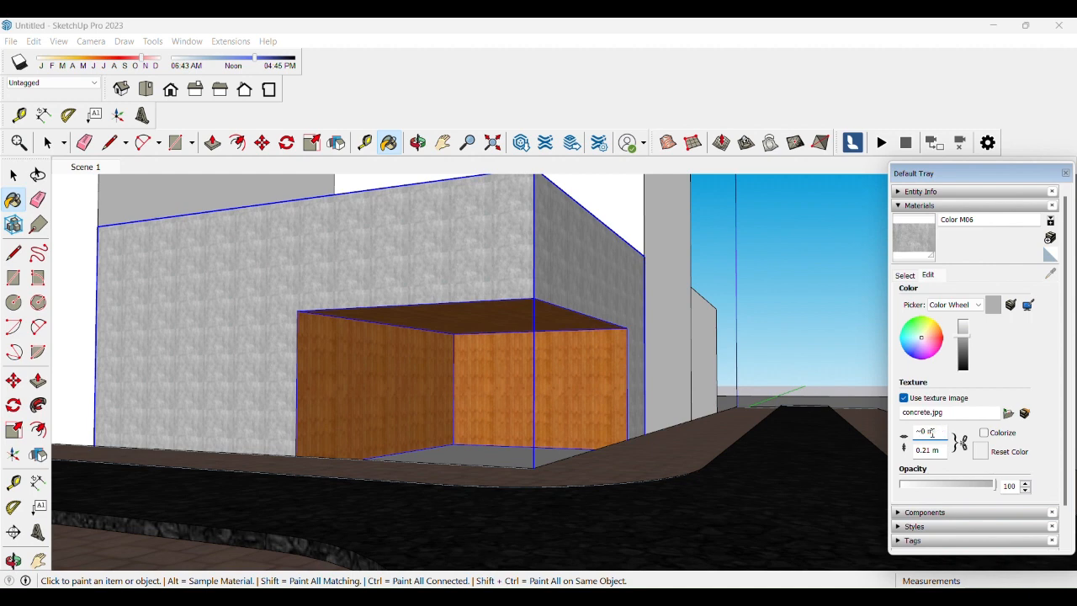
type("1.")
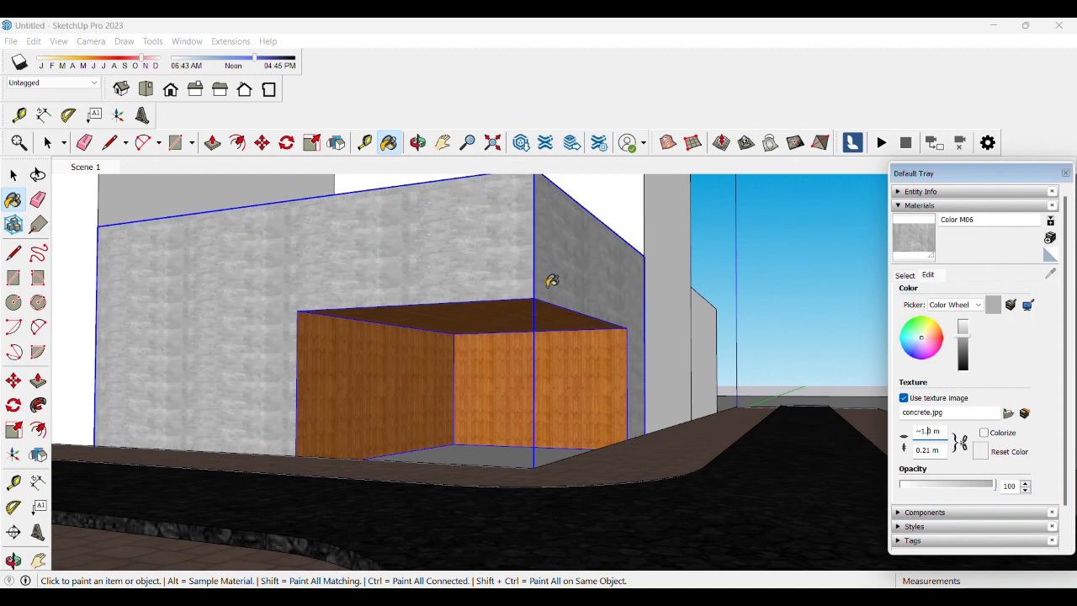
type("1")
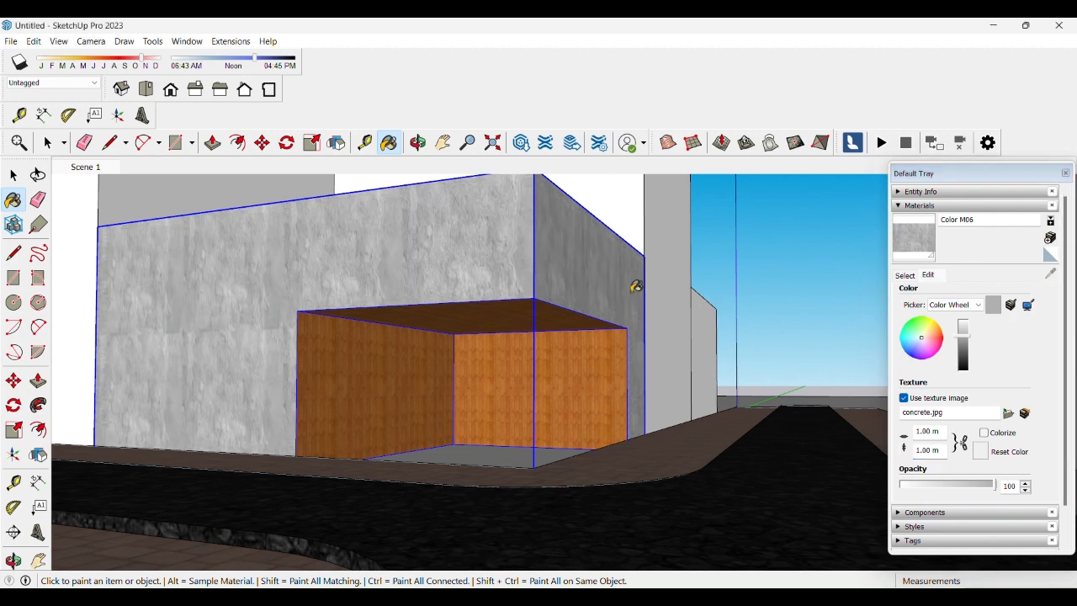
mouse_move(470, 249)
middle_mouse_down()
mouse_move(519, 270)
mouse_move(497, 281)
middle_mouse_up()
key("space")
scroll(523, 343, "down", 2)
scroll(566, 374, "down", 2)
left_click(645, 361)
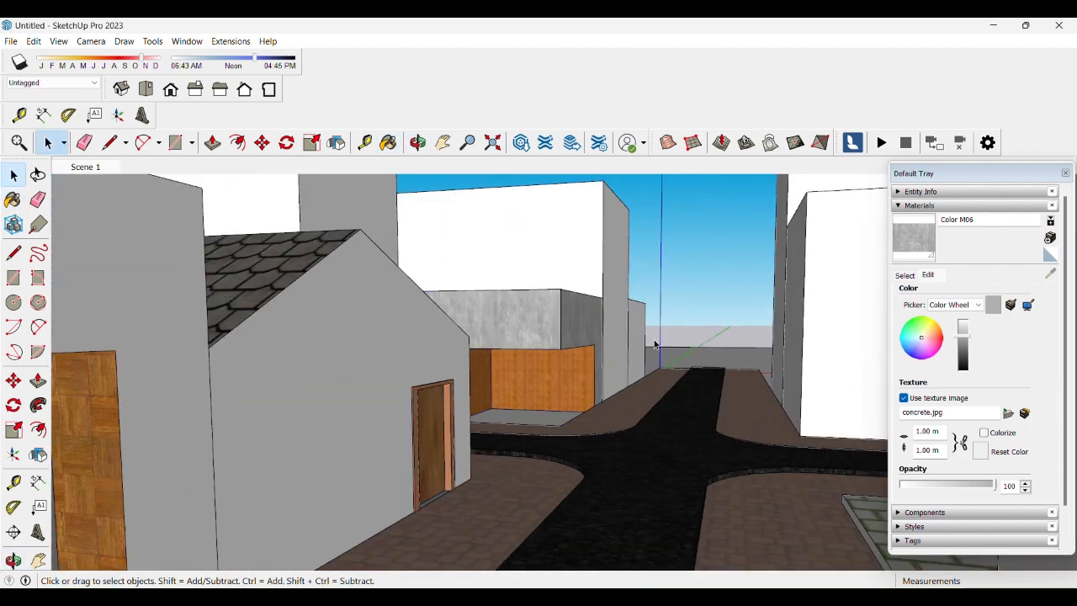
- Draw two concentric circles with radii of about 0.48 m and 0.32 m on the floor of the corner recess
middle_click_drag(645, 361, 644, 323)
scroll(494, 355, "up", 3)
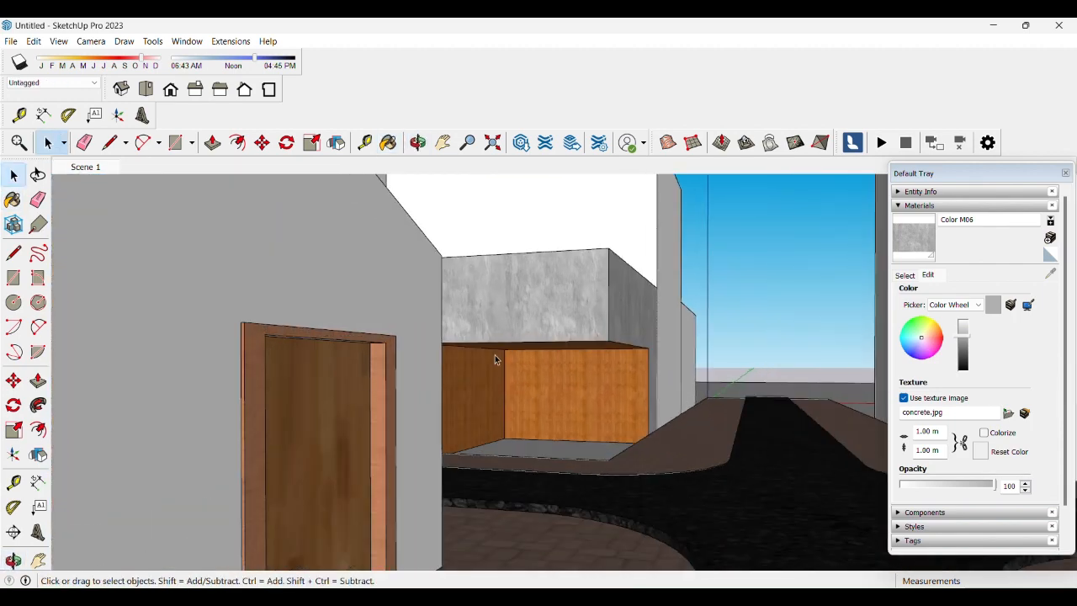
middle_click_drag(495, 355, 447, 356)
scroll(495, 452, "up", 2)
middle_click_drag(495, 457, 509, 474)
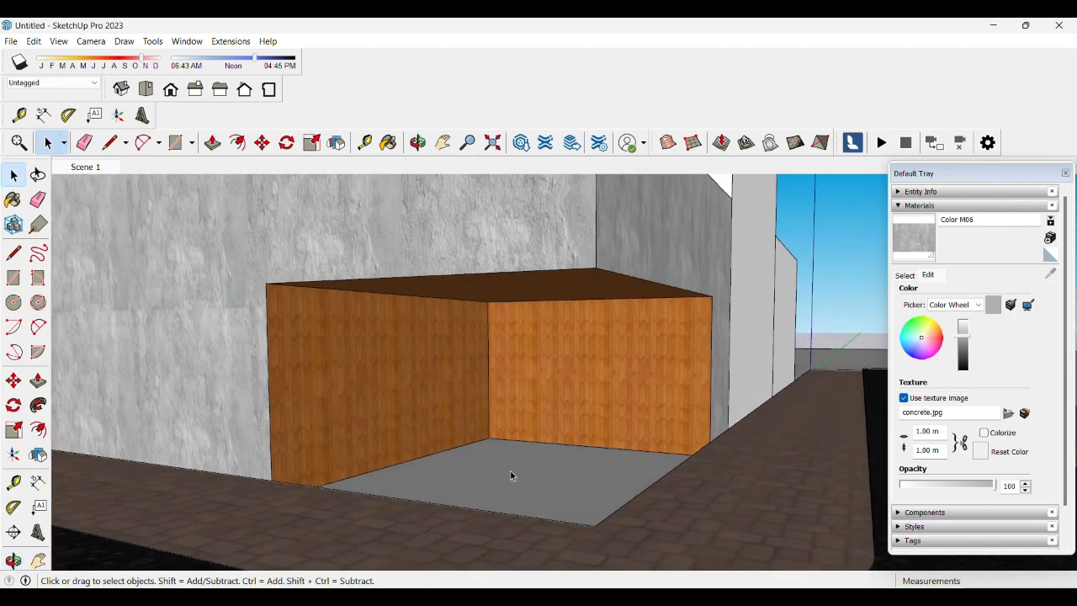
key("c")
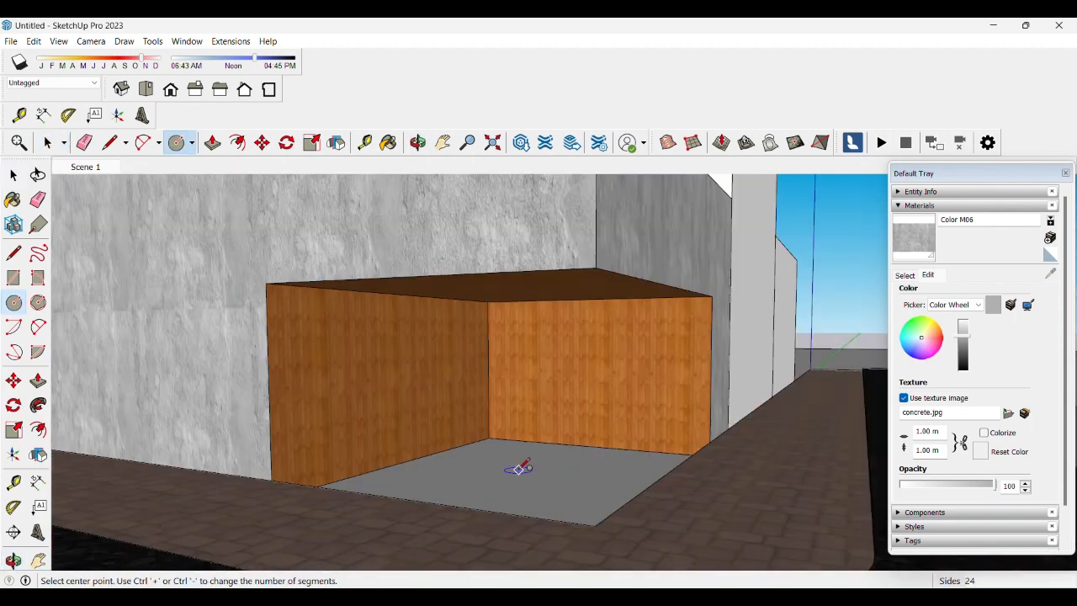
left_click(520, 474)
left_click(533, 457)
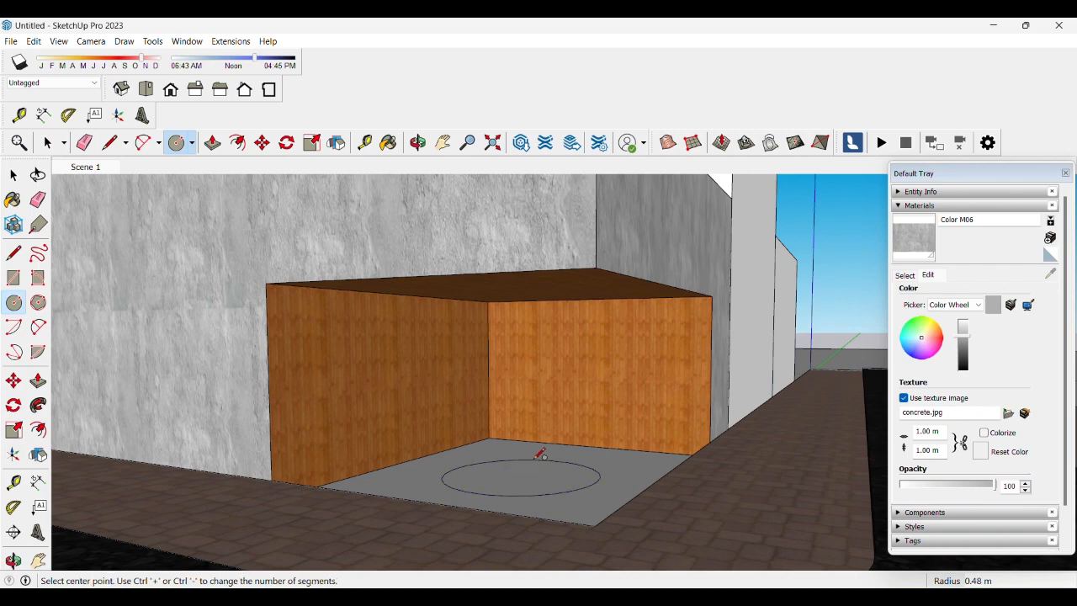
scroll(530, 465, "up", 3)
left_click(520, 477)
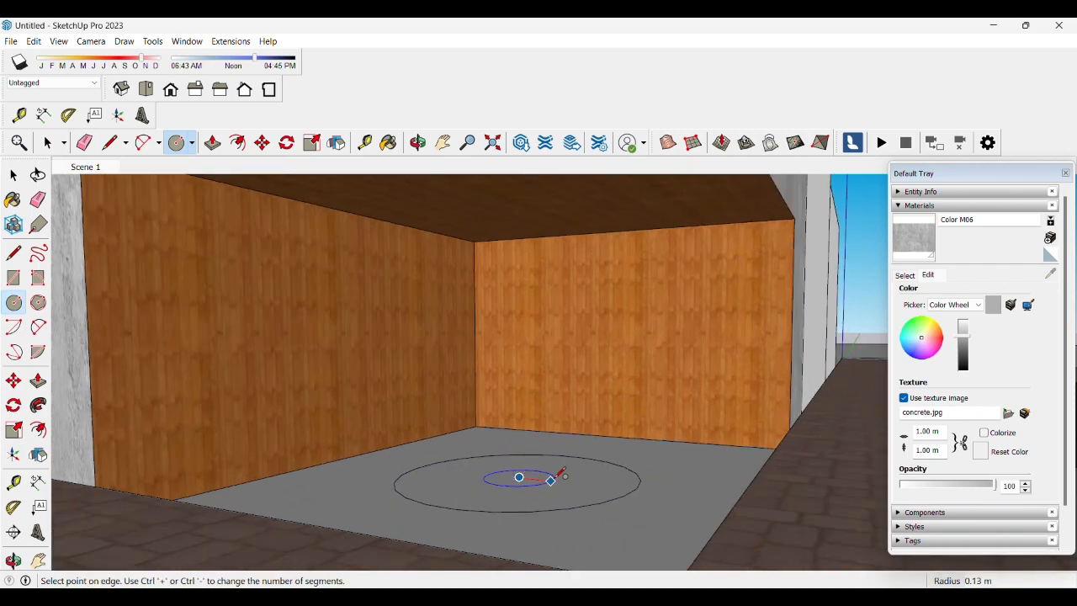
left_click(599, 481)
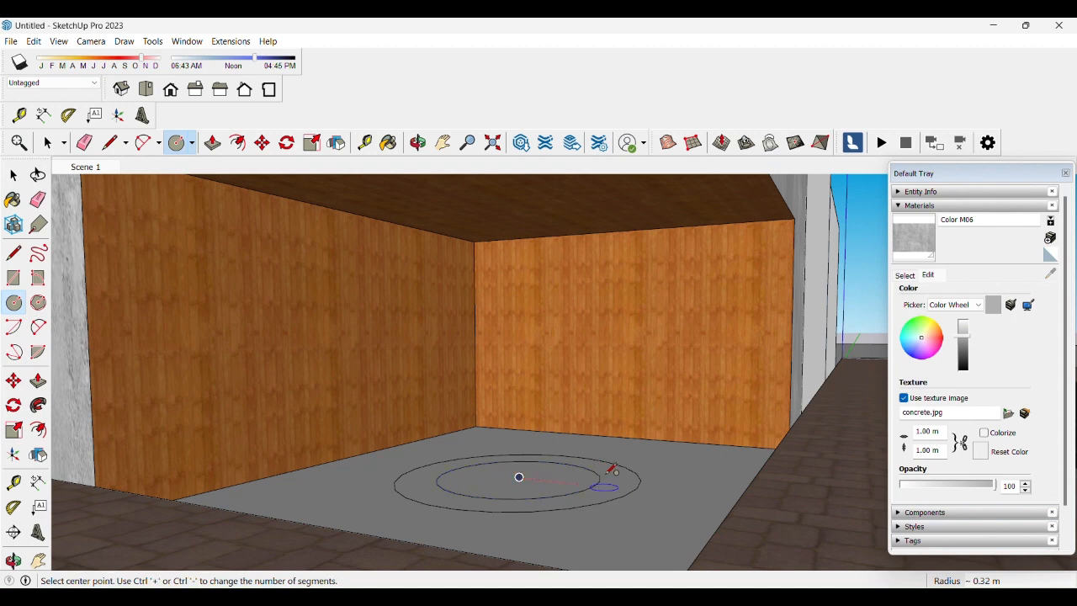
- Extrude the ring between the two circles upward about 0.09 m with Push/Pull
key("p")
left_click(620, 470)
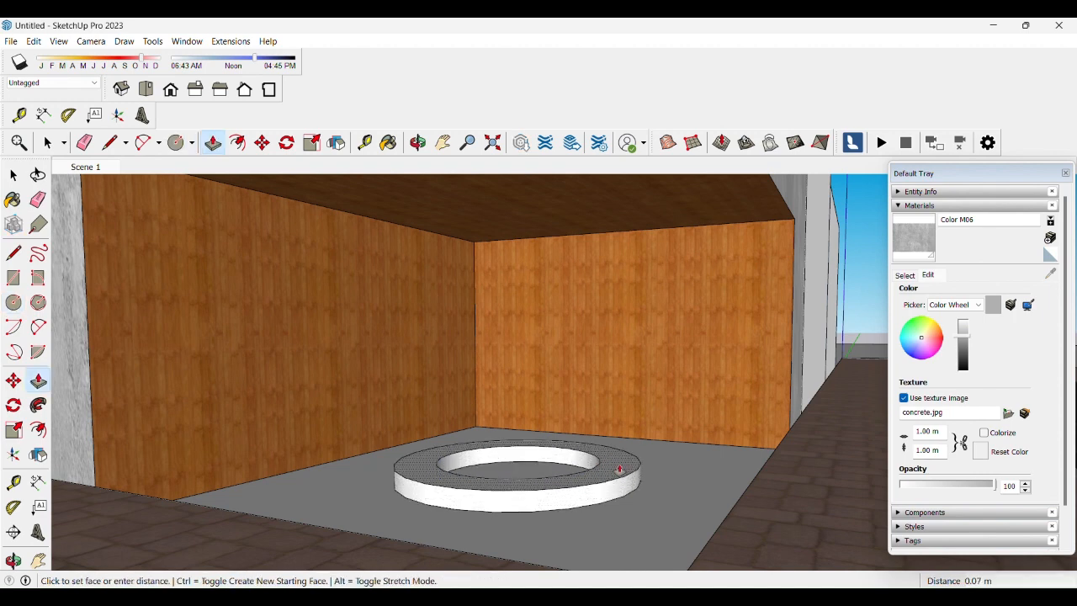
left_click(602, 464)
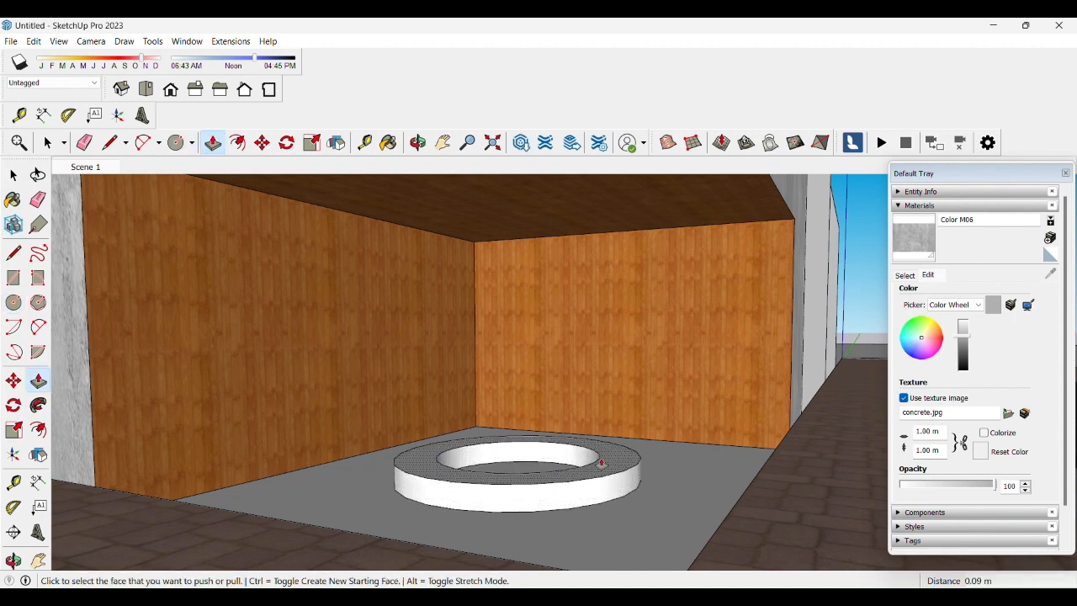
key("space")
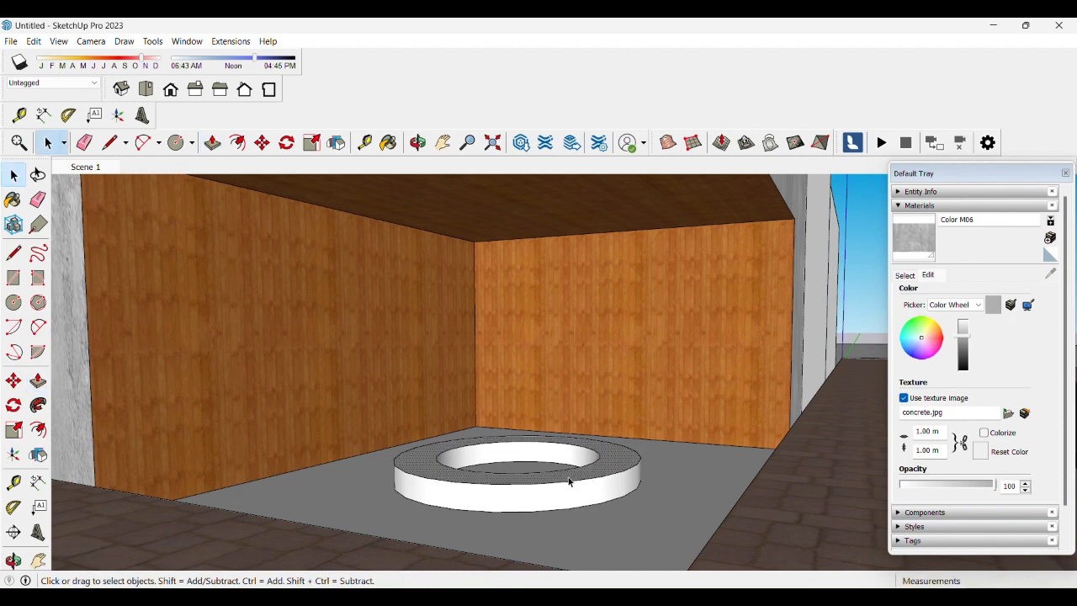
- Group the connected geometry of the raised ring and paint the group with the concrete Color M06
triple_click(571, 482)
key("ctrl+g")
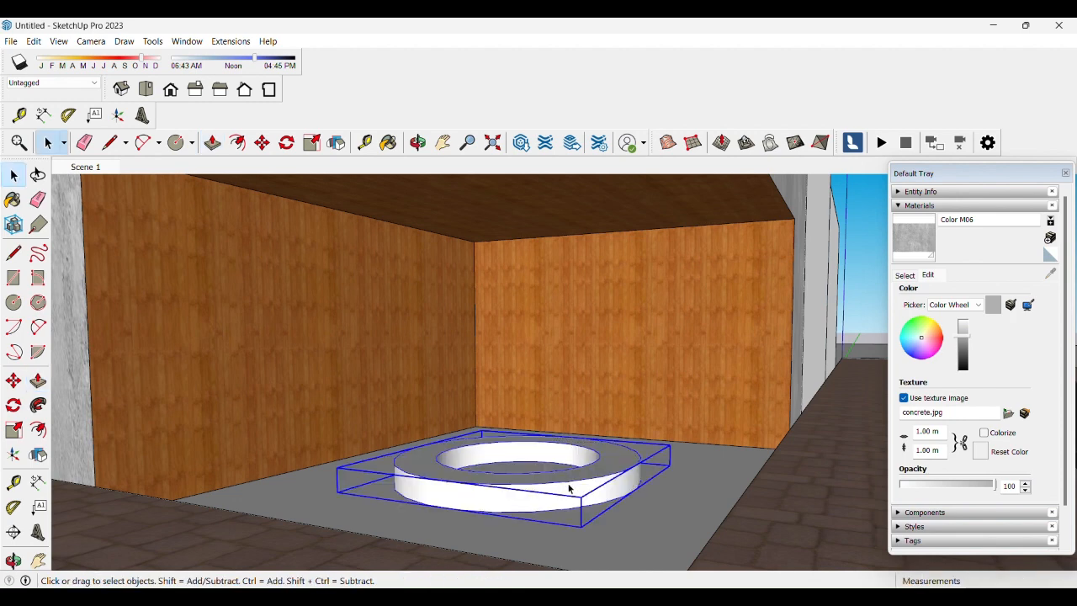
key("b")
left_click(572, 486)
key("space")
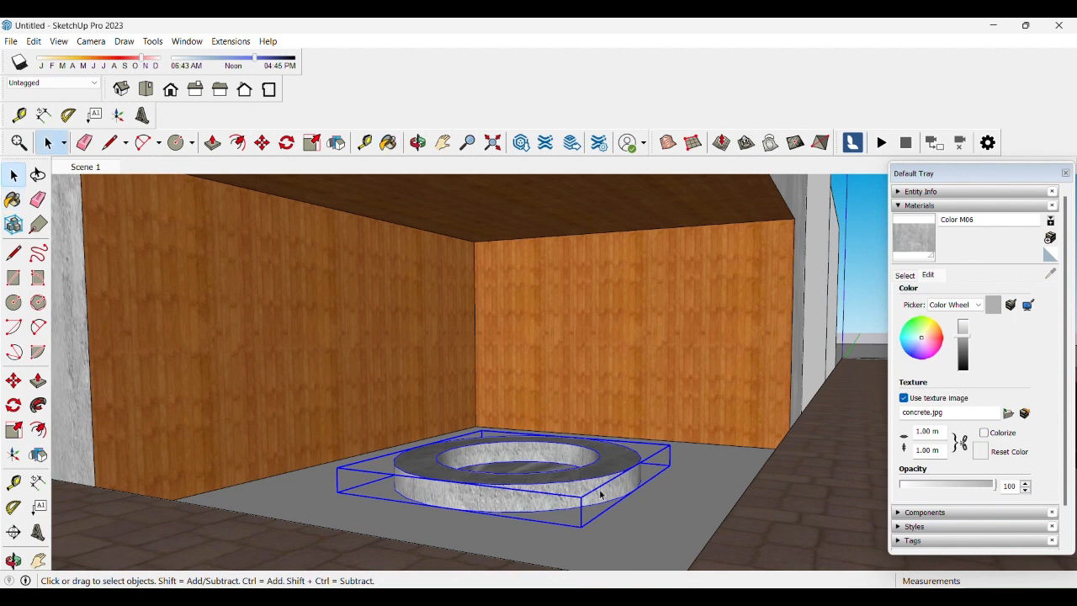
left_click(678, 514)
- Raise the disc inside the ring about 0.01 m and paint it with Grass Light Green from the landscaping materials, finishing the group edit
double_click(528, 468)
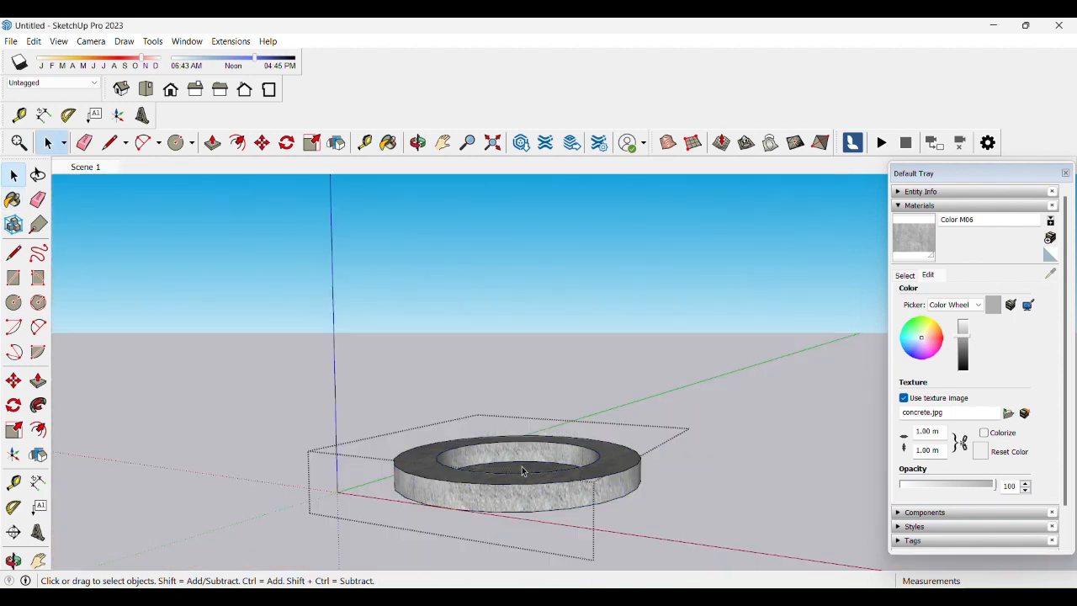
key("p")
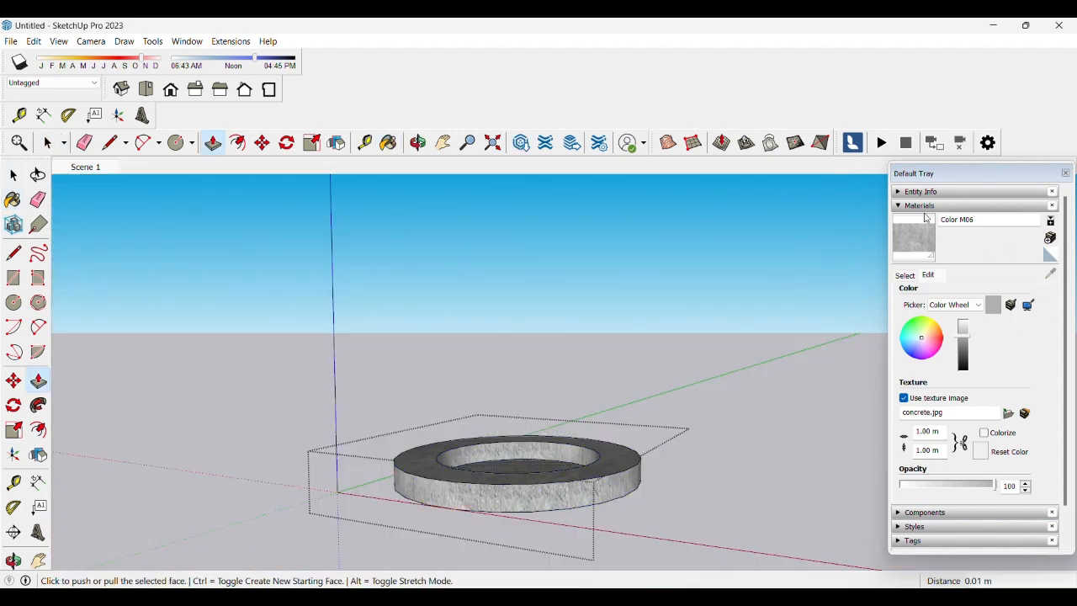
left_click(907, 276)
left_click(975, 296)
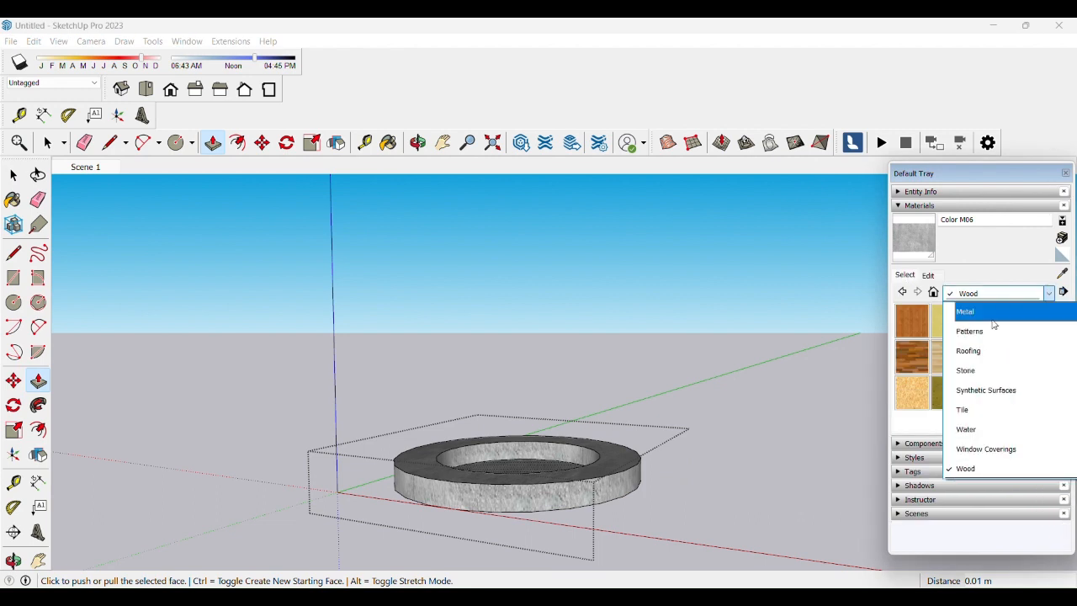
scroll(988, 392, "up", 3)
left_click(987, 392)
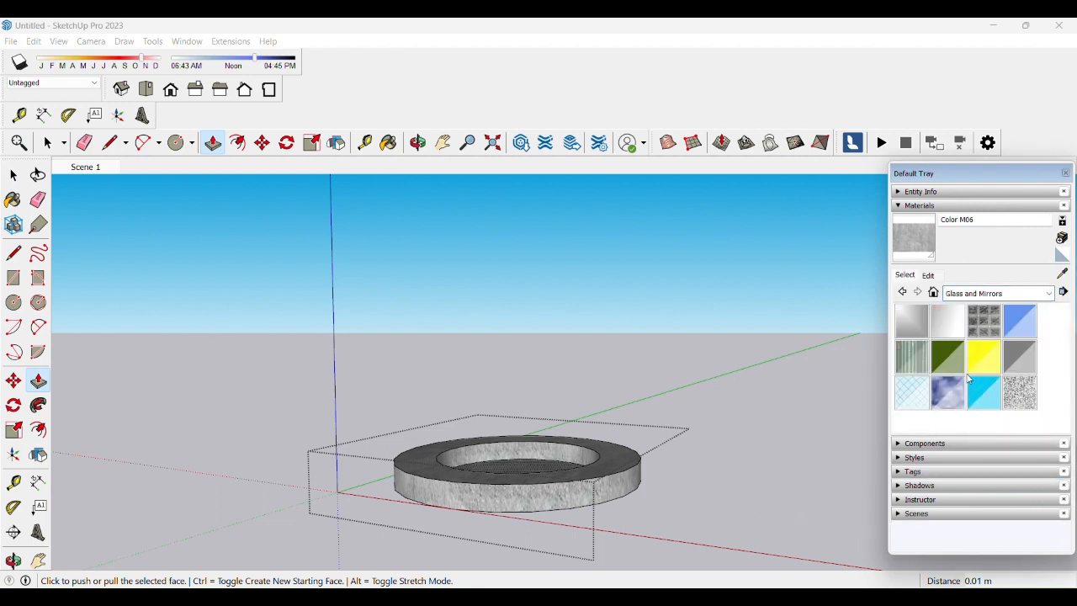
left_click(967, 293)
left_click(969, 333)
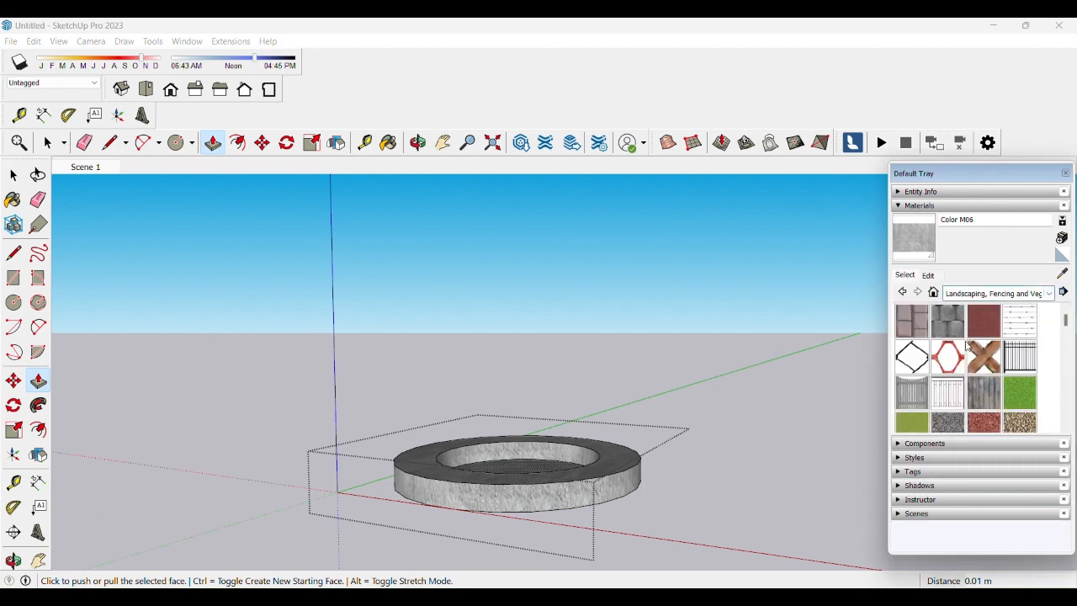
left_click(925, 431)
left_click(553, 457)
key("space")
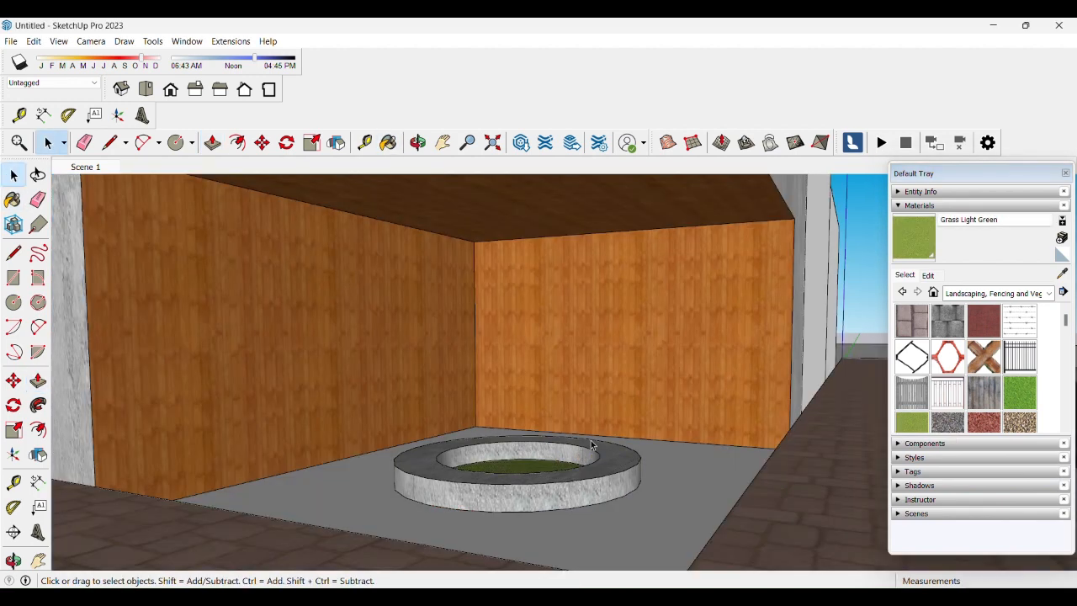
- Open the ground for editing, try Grass Dark Green on the recess floor, and paint it with Groundcover Bark Chips instead
scroll(591, 446, "down", 5)
middle_click_drag(589, 448, 528, 437)
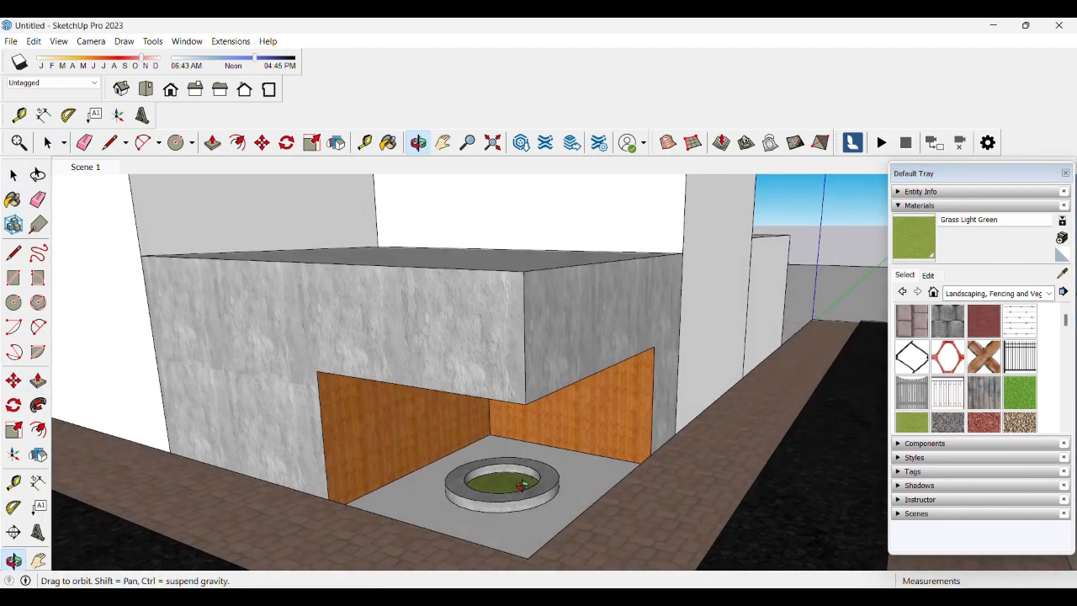
scroll(527, 434, "down", 5)
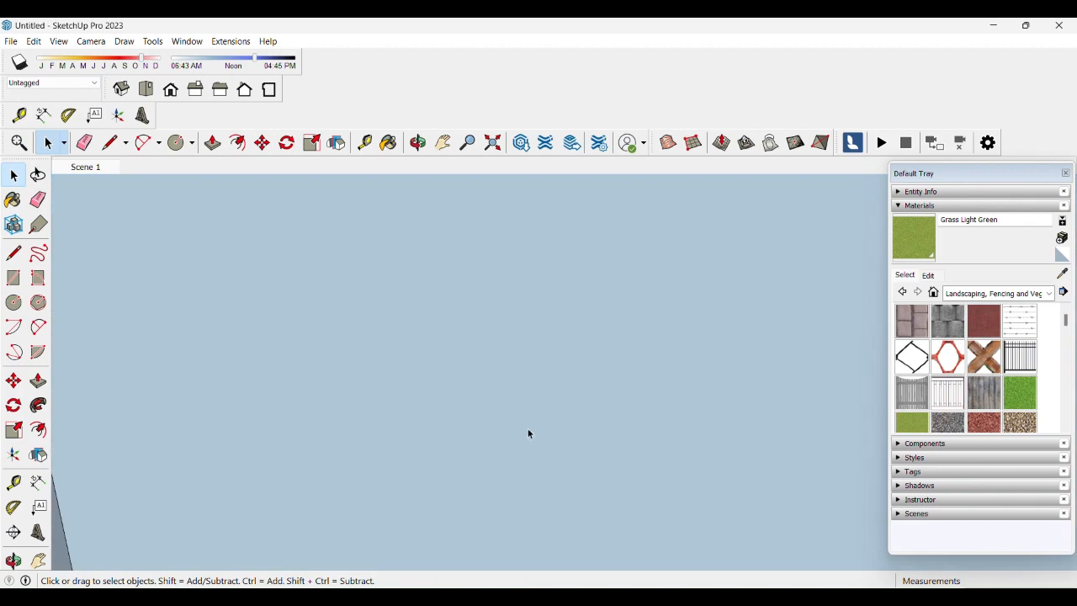
left_click(92, 173)
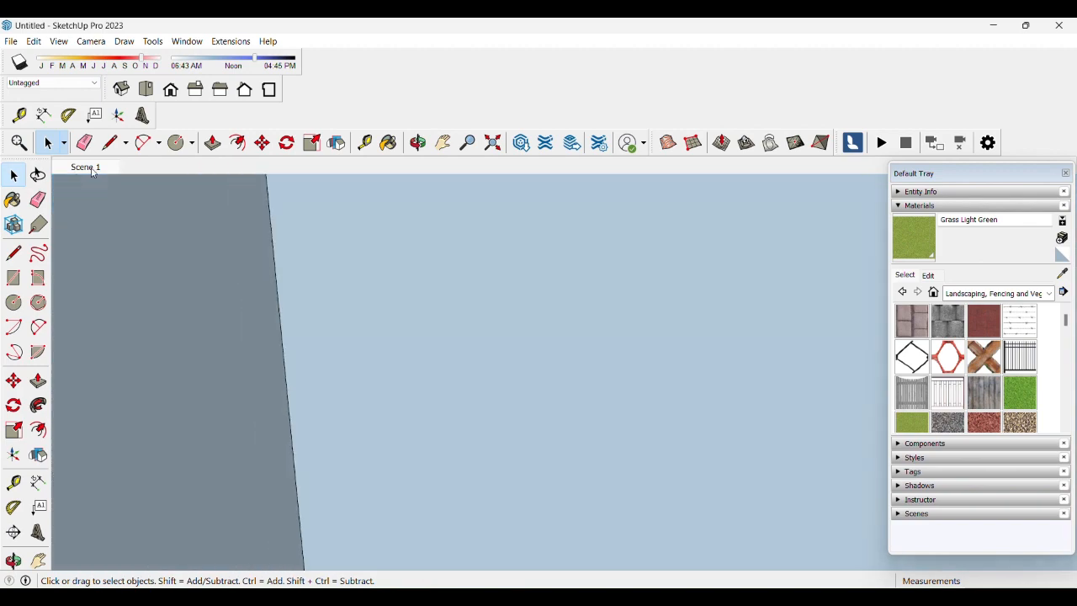
scroll(471, 353, "up", 6)
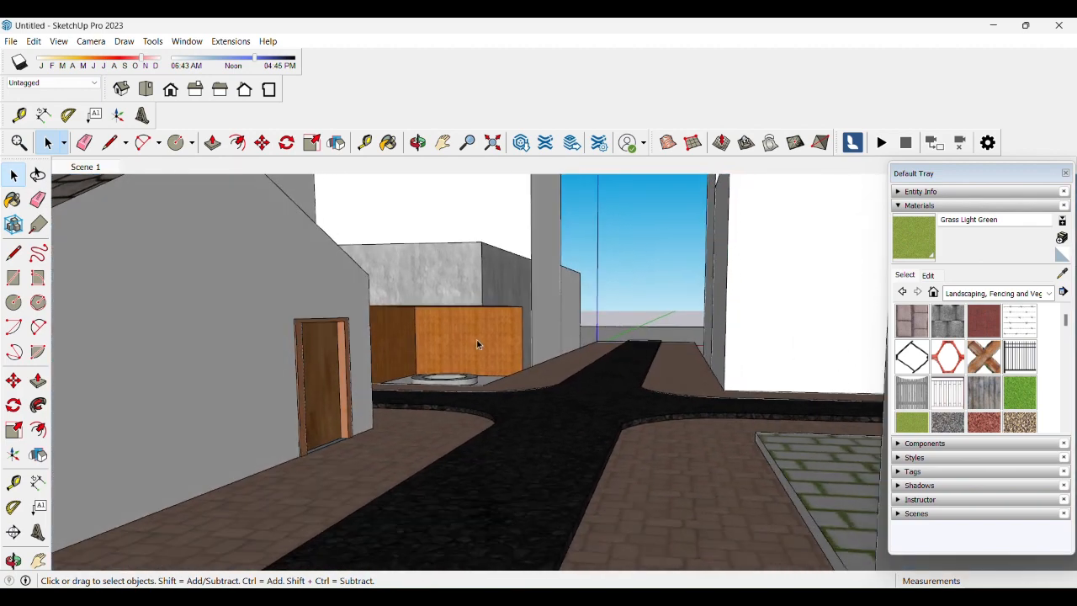
middle_click_drag(467, 365, 428, 400)
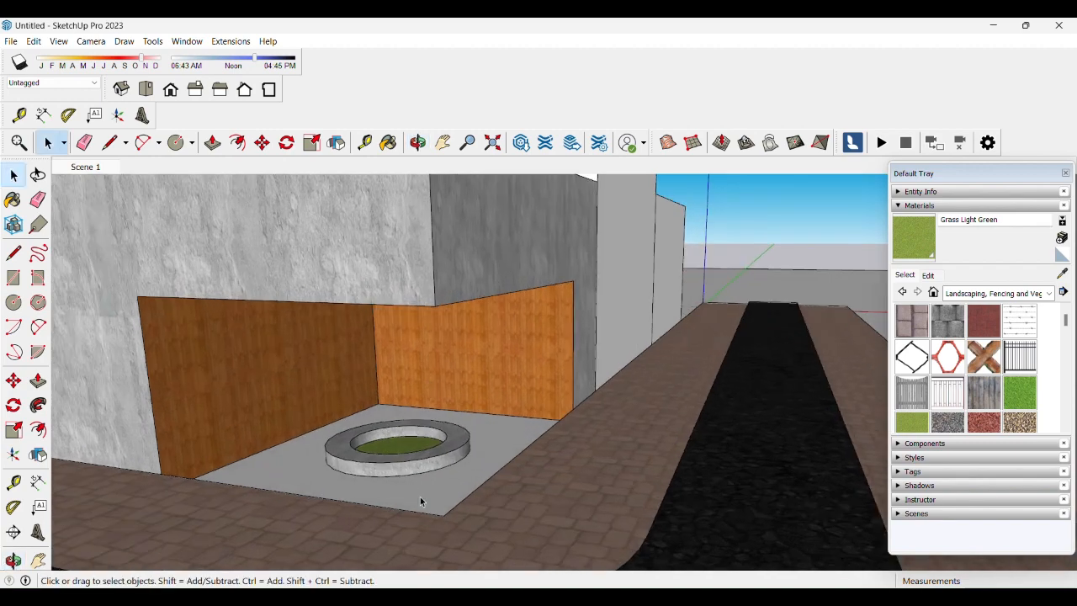
left_click(421, 496)
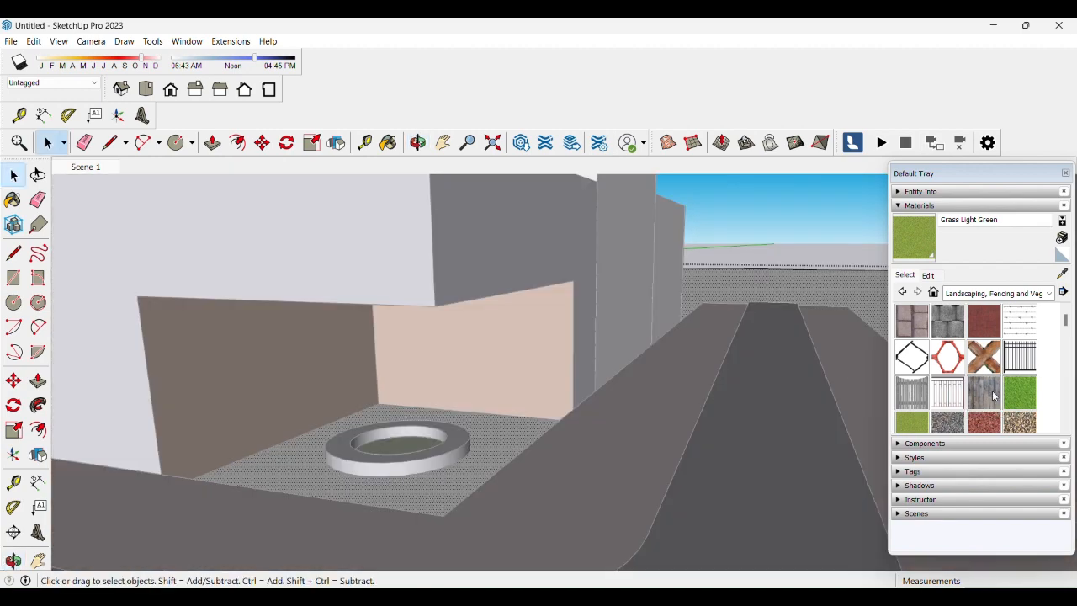
left_click(1019, 393)
left_click(491, 429)
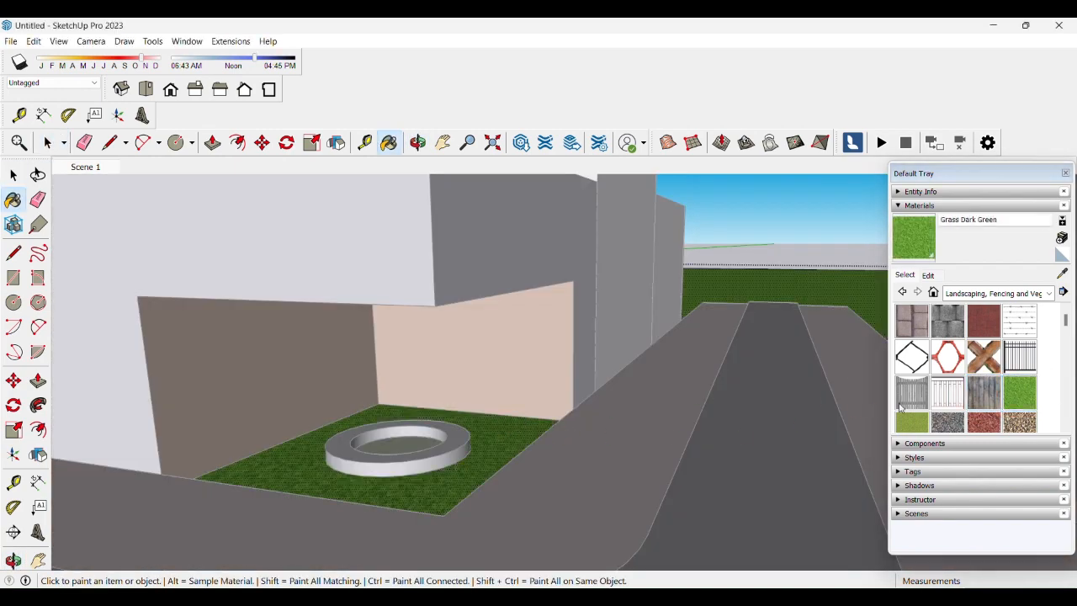
left_click(960, 425)
left_click(515, 427)
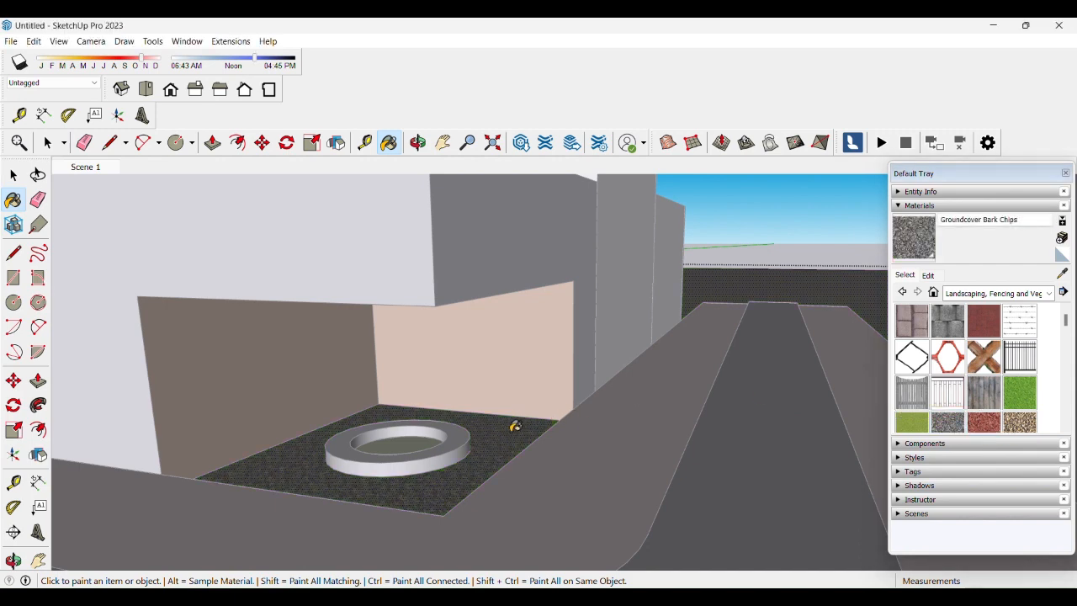
key("space")
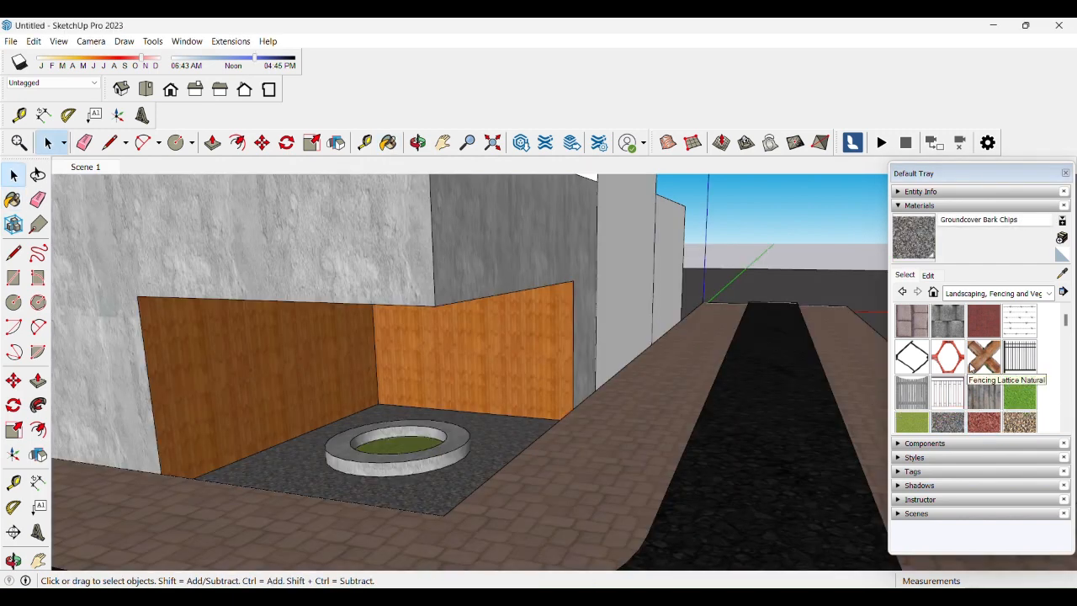
- Look over the corner building and street from other angles, and return to the Scene 1 view
middle_click_drag(487, 421, 567, 375)
scroll(570, 359, "down", 5)
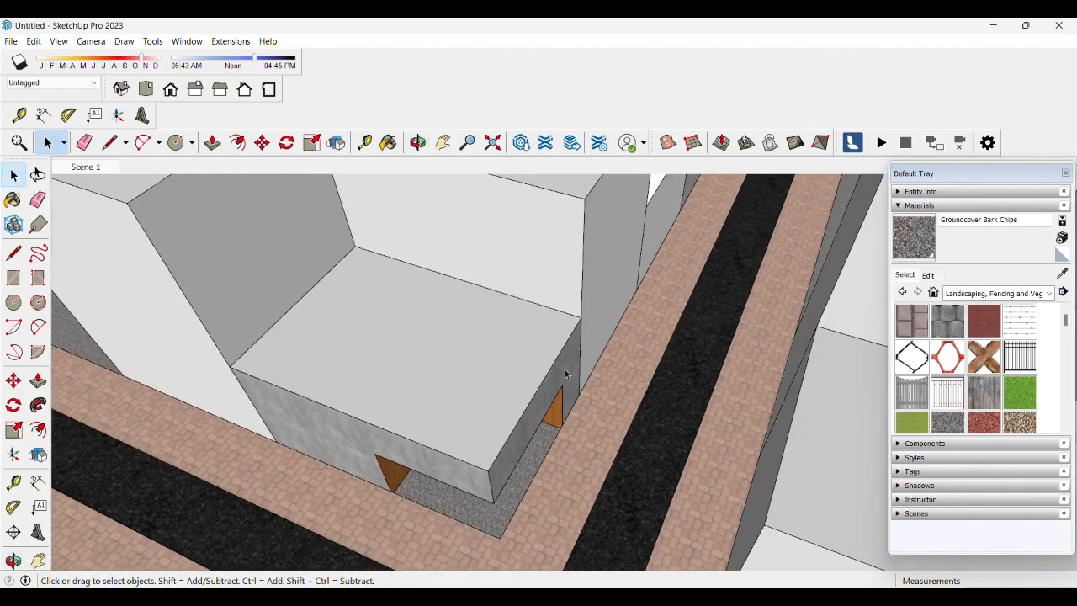
middle_click_drag(539, 471, 589, 231)
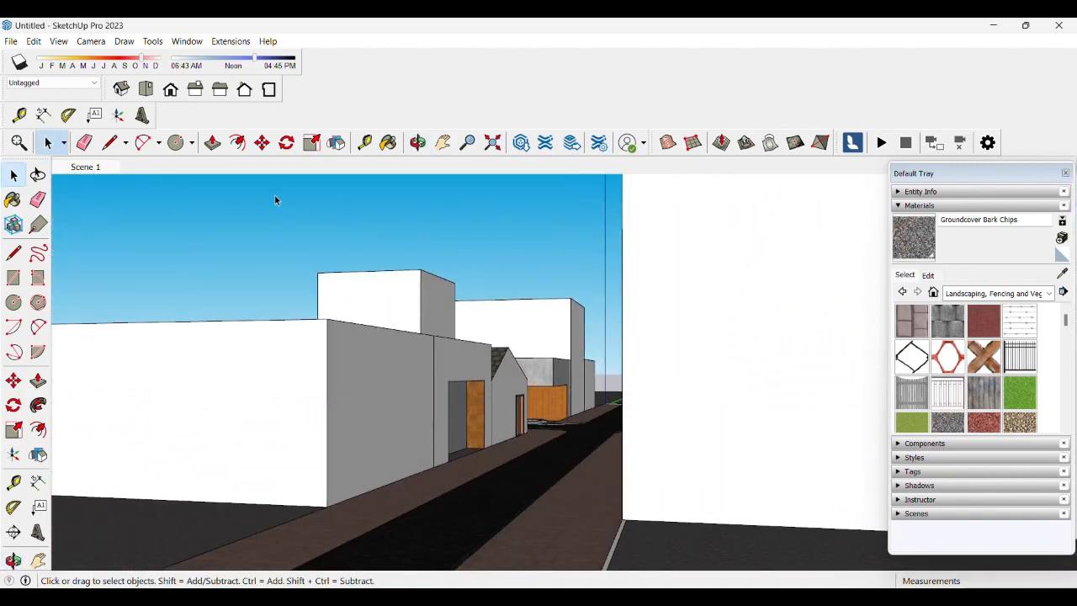
left_click(105, 169)
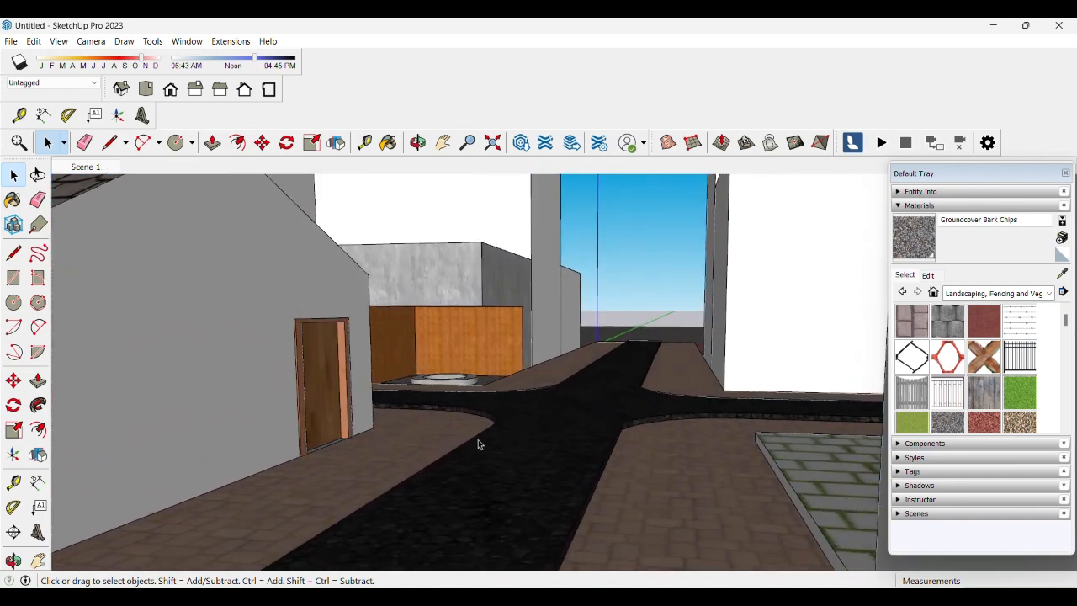
- Copy the end context building twice along the street with Move, setting each copy directly against the previous one
middle_click_drag(477, 444, 510, 497)
left_click(507, 454)
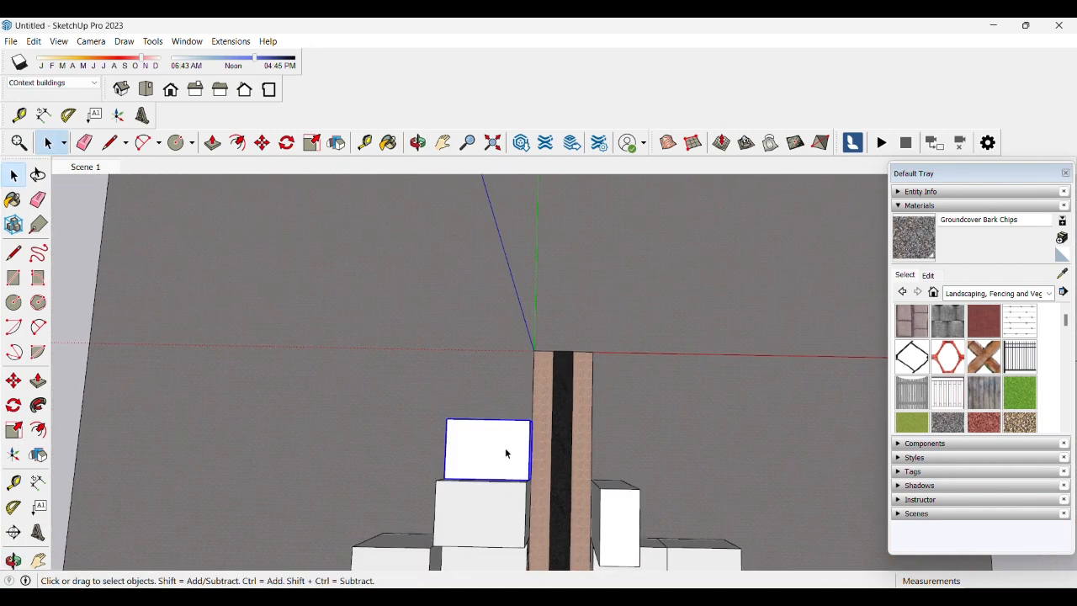
middle_click_drag(508, 453, 471, 458)
key("m")
key("ctrl")
left_click(532, 493)
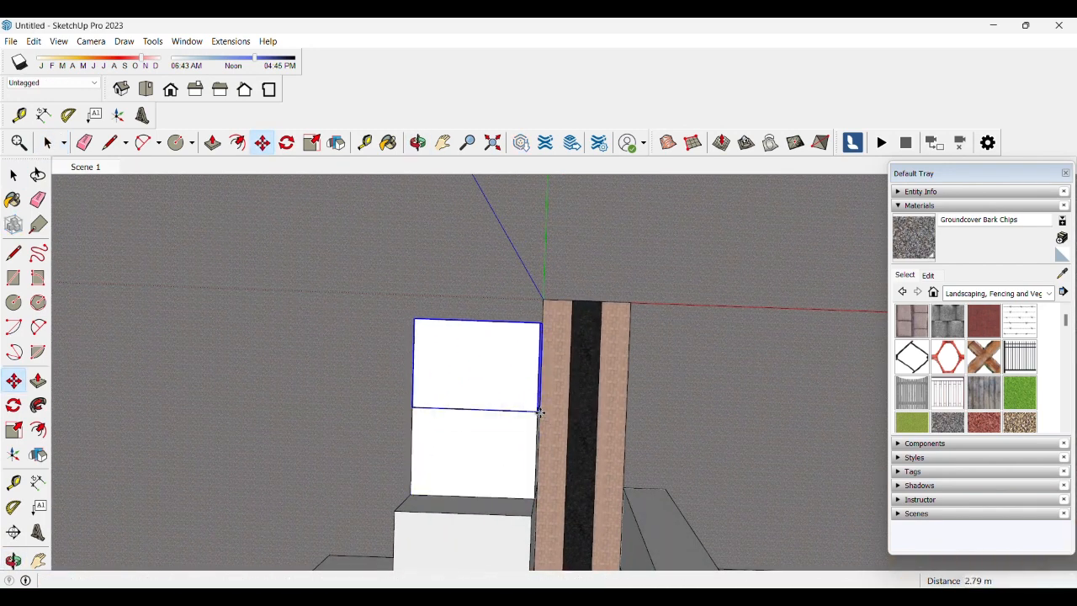
left_click(540, 412)
type("2x")
key("Return")
- Open the first of the three low end buildings for editing and raise its top face about 0.72 m
mouse_move(541, 327)
middle_mouse_down()
mouse_move(548, 336)
mouse_move(351, 280)
mouse_move(556, 337)
middle_mouse_up()
key("space")
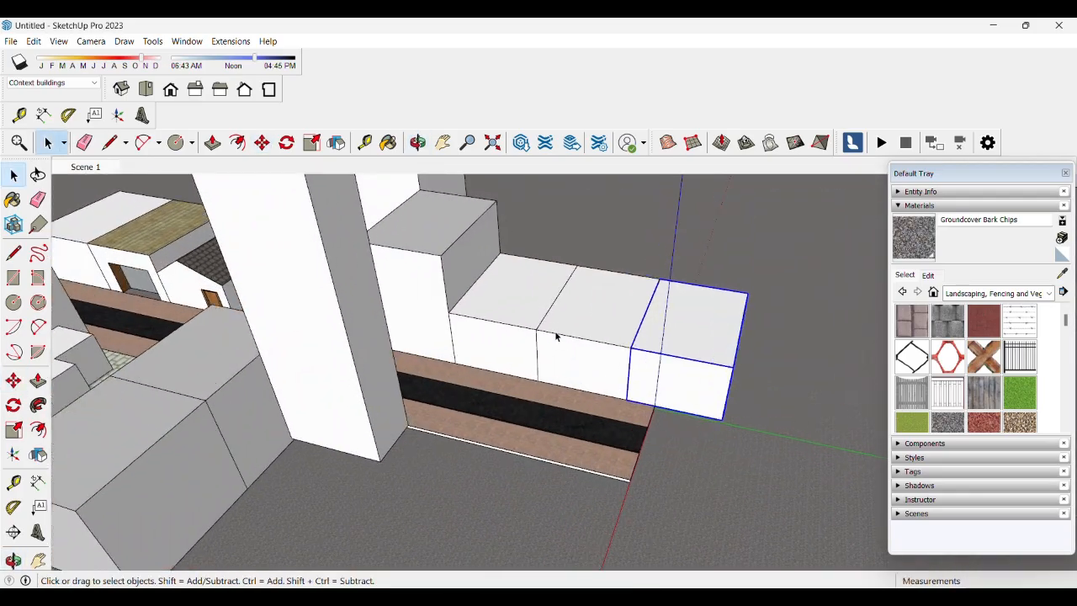
left_click(490, 351)
double_click(494, 309)
key("p")
left_click(499, 310)
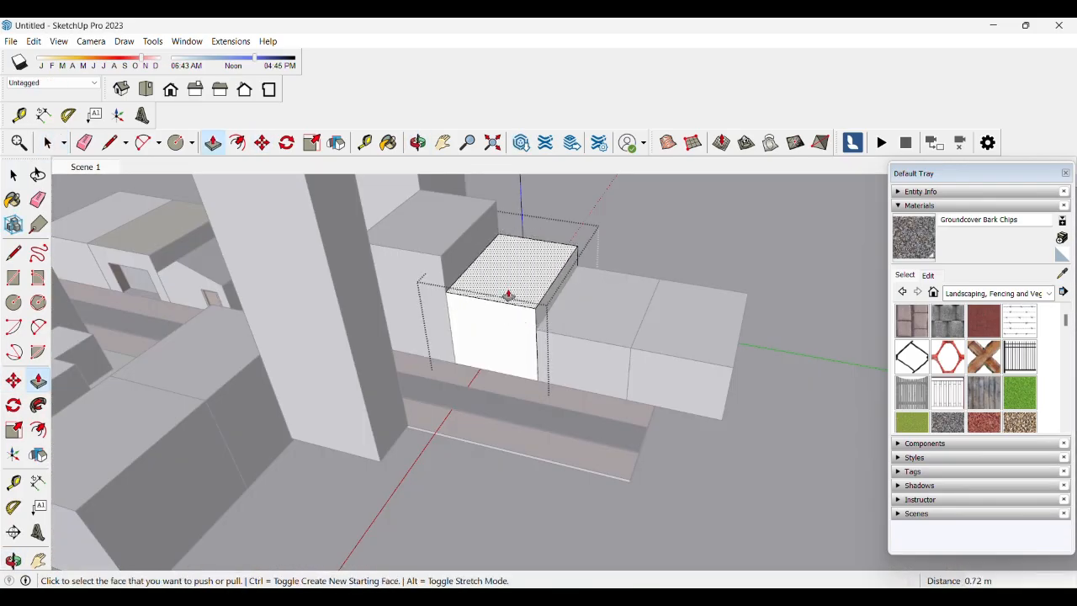
left_click(508, 295)
- Draw a sloping line across the raised building's front face, cut away the wedge above it to form a slanted roof, and finish the edit
middle_click_drag(508, 295, 561, 348)
key("l")
left_click(439, 331)
left_click(543, 301)
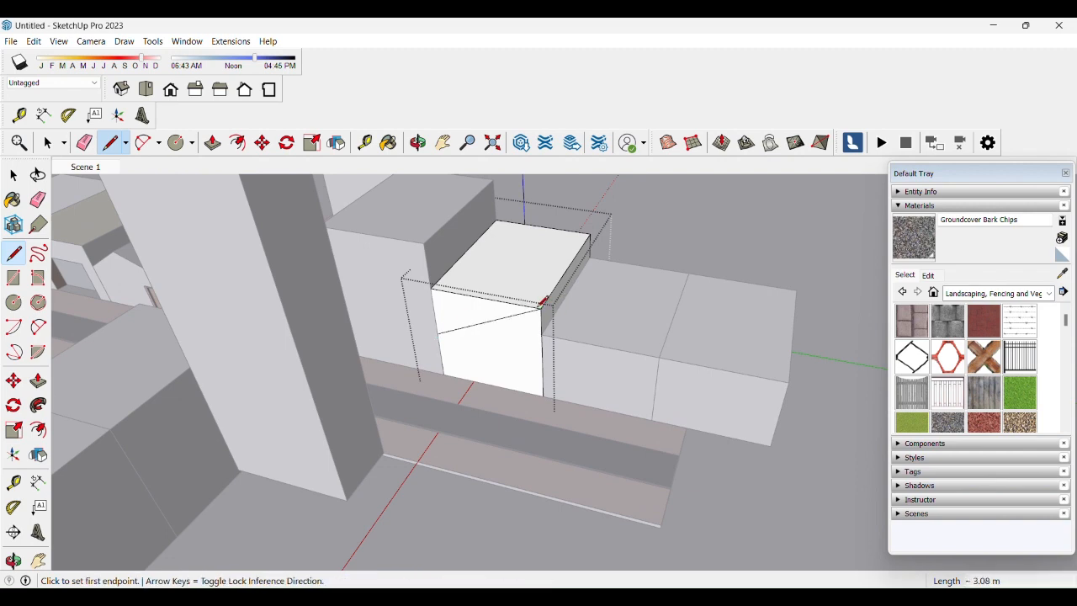
key("p")
left_click(483, 320)
left_click(565, 242)
key("space")
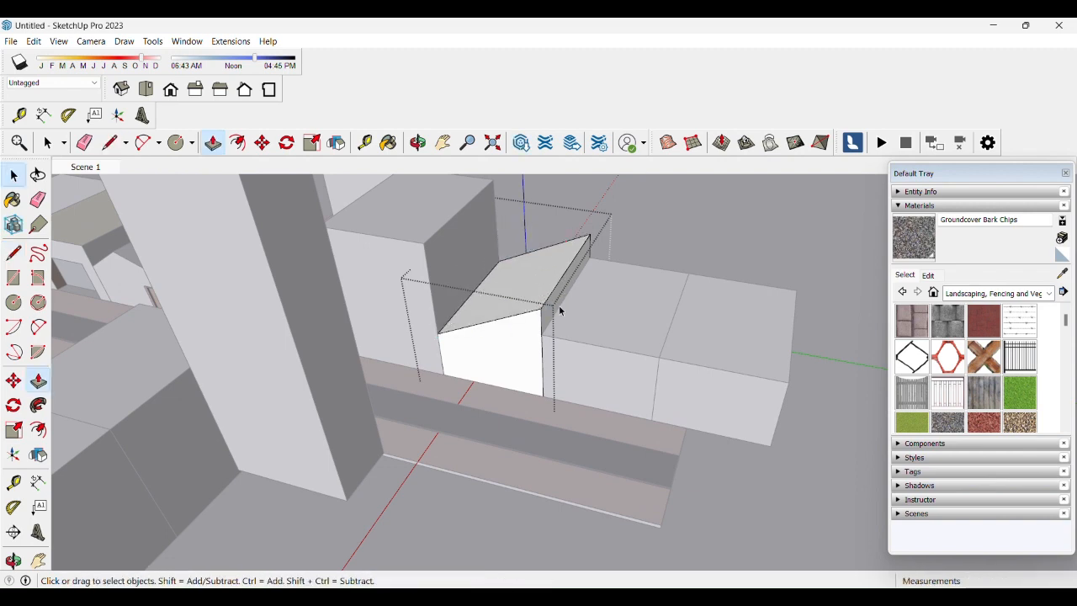
left_click(547, 341)
double_click(571, 346)
key("Escape")
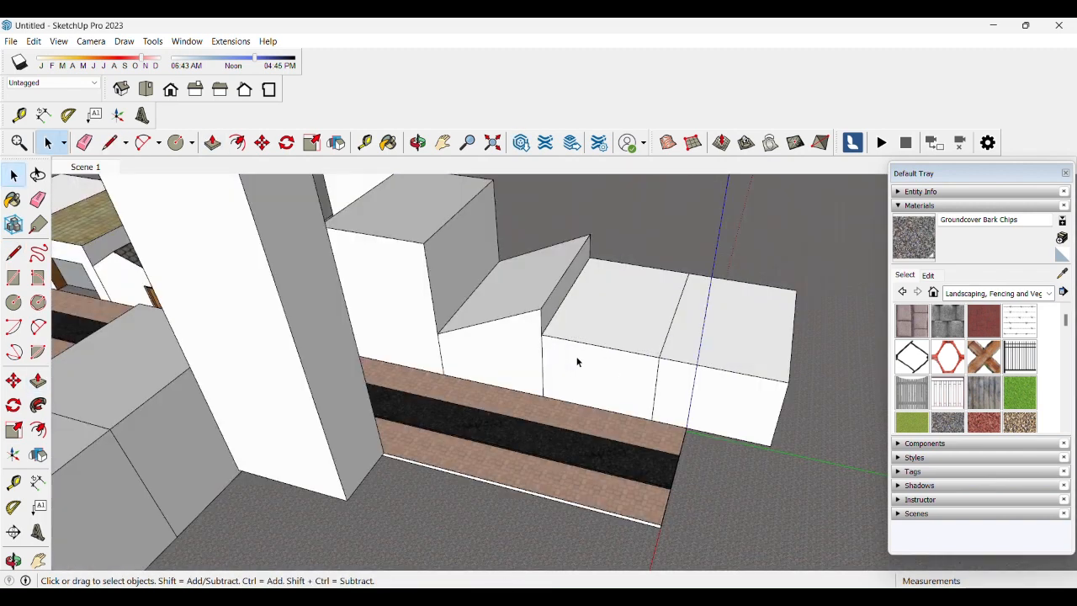
- Delete the plain box beside the slant-roofed building and put a copy of the slant-roofed building in its place
left_click(577, 360)
key("Delete")
left_click(508, 365)
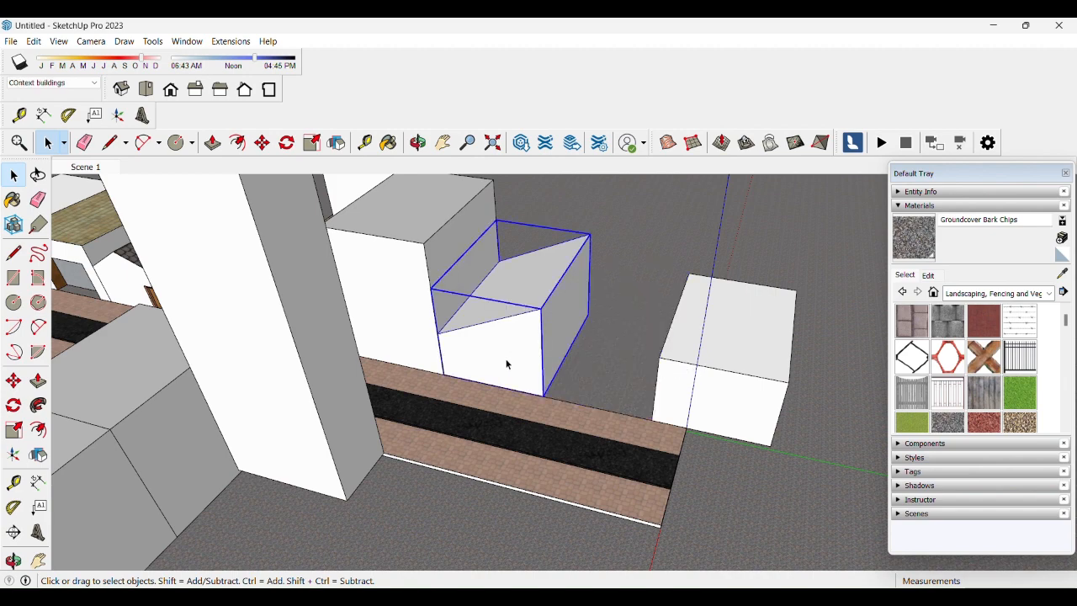
key("m")
left_click(442, 368)
left_click(543, 392)
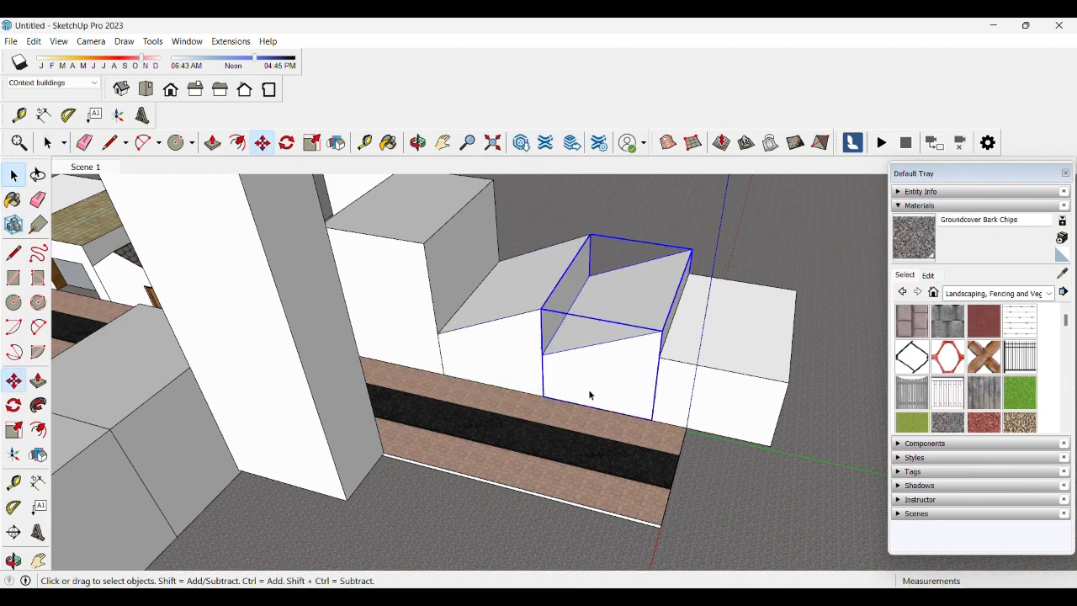
- Open the last box at the street's end for editing and pull its top face up into a tall tower
middle_click_drag(591, 395, 685, 384)
double_click(685, 384)
scroll(684, 384, "down", 2)
key("p")
left_click(715, 373)
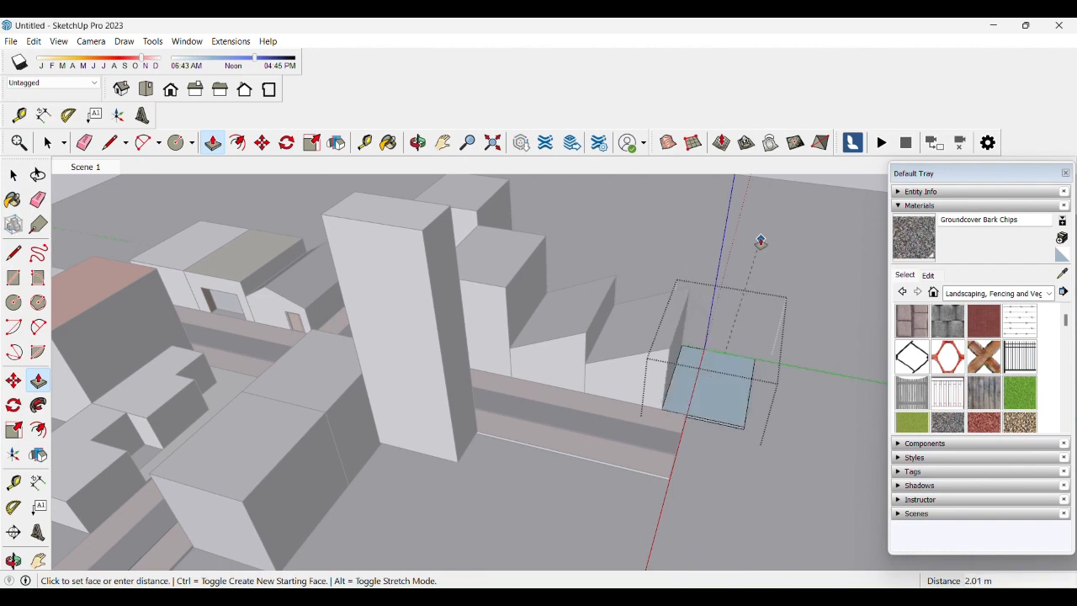
left_click(680, 205)
key("space")
- Examine the new building heights and roof shapes along the street from above and from near street level
scroll(488, 269, "down", 5)
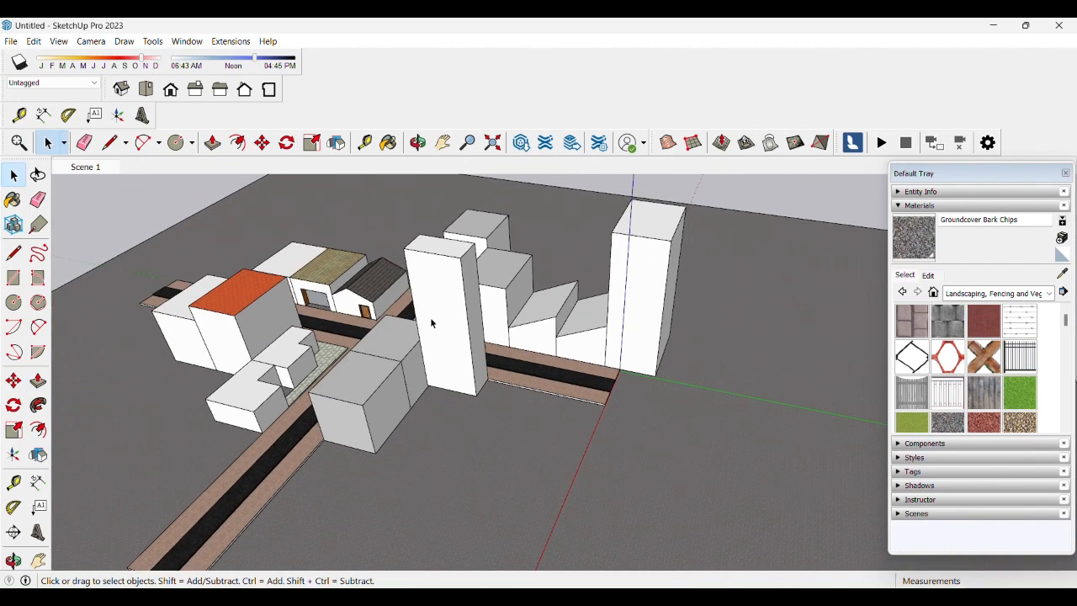
middle_click_drag(435, 312, 661, 246)
scroll(100, 177, "up", 3)
scroll(286, 300, "up", 3)
scroll(387, 344, "up", 3)
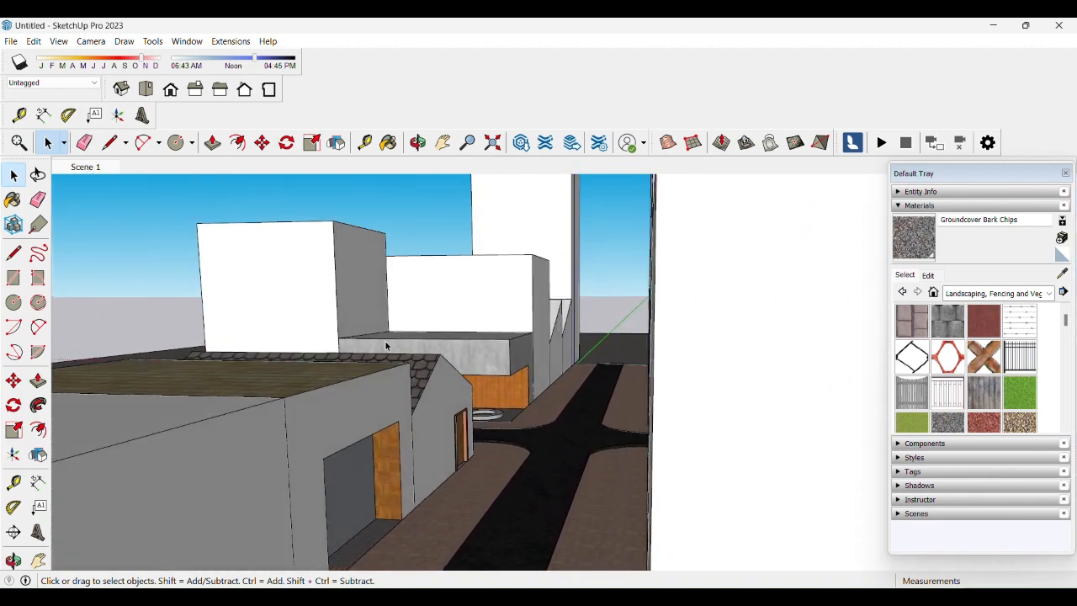
scroll(553, 363, "up", 3)
scroll(553, 363, "up", 2)
middle_click_drag(625, 328, 618, 441)
scroll(581, 370, "down", 5)
scroll(642, 356, "up", 5)
- Draw a rectangle on the front wall of the opposite corner building and push it inward to form an open corner recess
mouse_move(641, 356)
middle_mouse_down()
mouse_move(640, 440)
mouse_move(650, 428)
mouse_move(748, 432)
middle_mouse_up()
left_click(649, 424)
key("r")
left_click(731, 411)
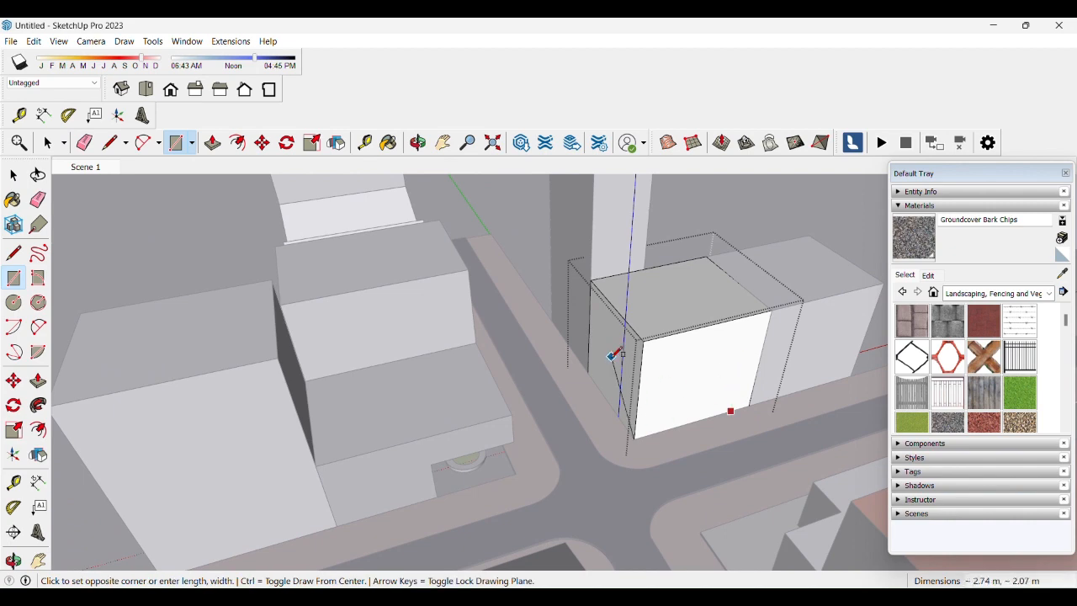
left_click(647, 359)
key("p")
left_click(669, 407)
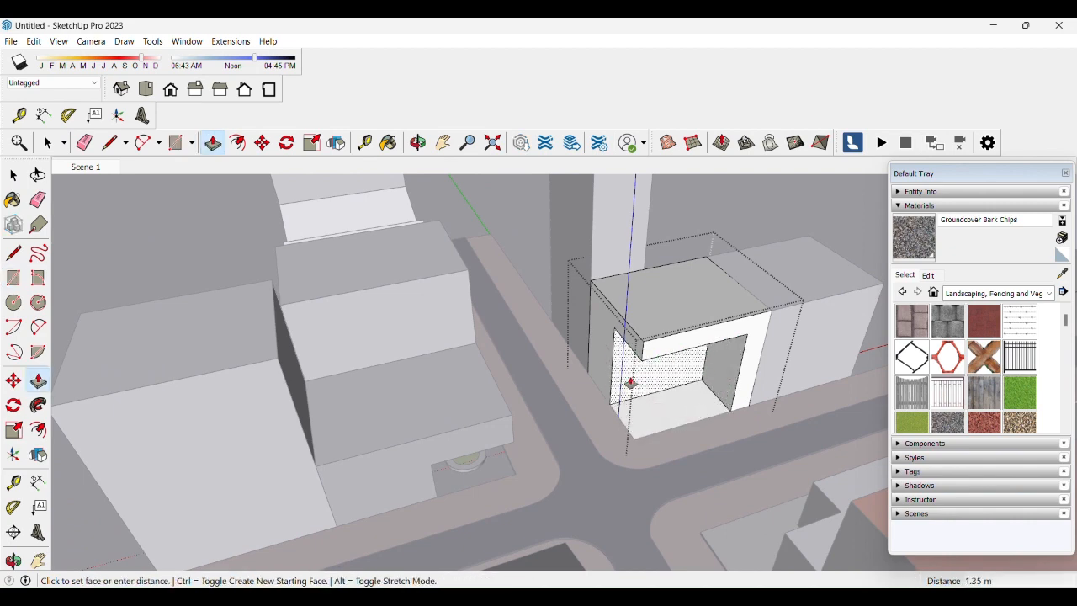
left_click(647, 418)
key("space")
- Push the recess floor down 0.07 m to the building's base so the recess opens onto the ground
scroll(648, 413, "up", 5)
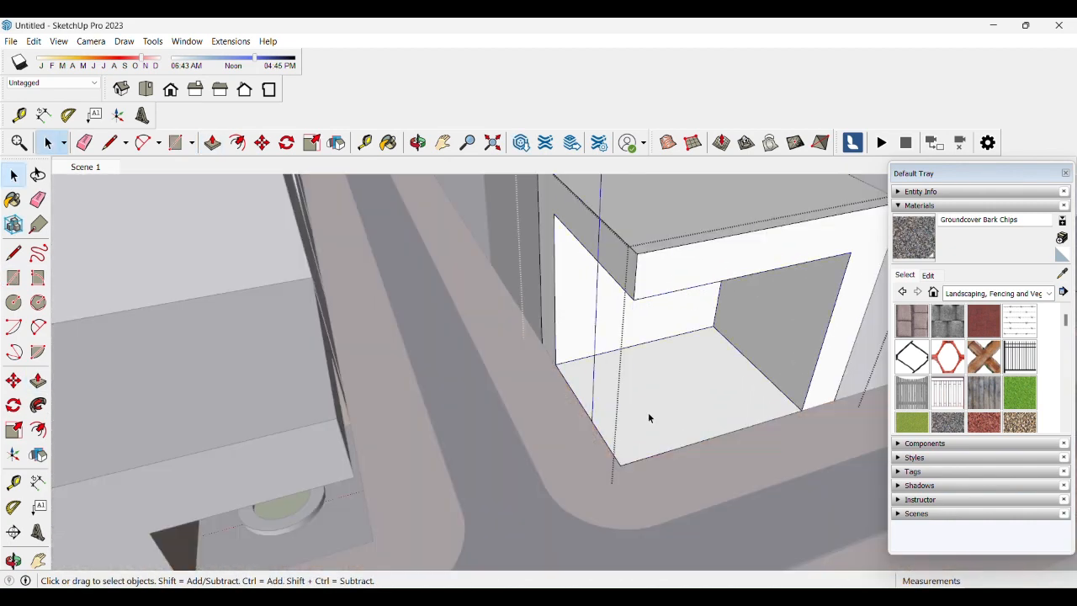
key("p")
left_click(646, 413)
key("space")
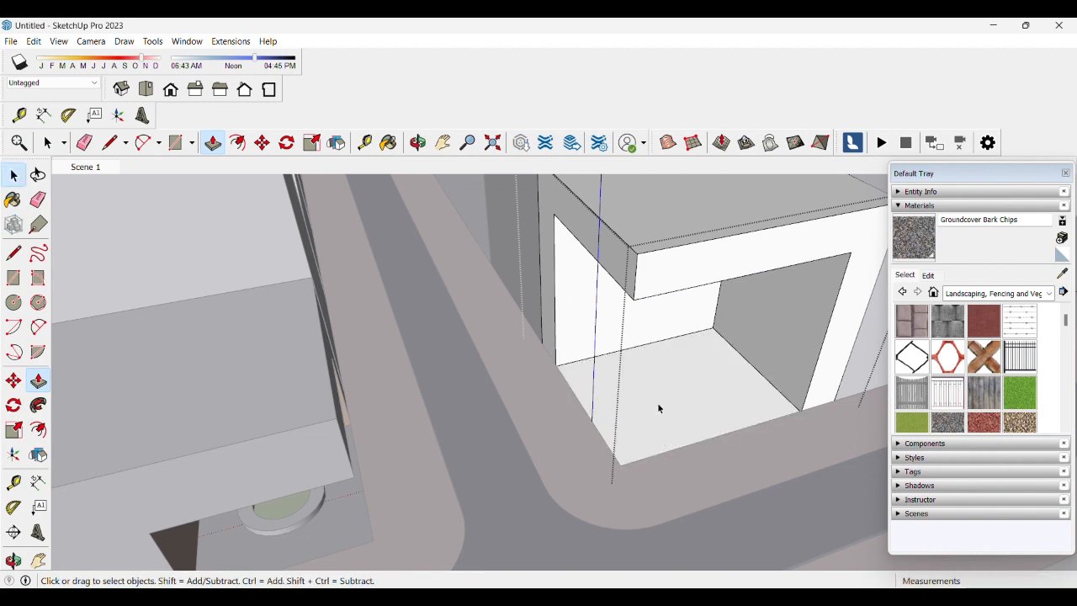
left_click(658, 413)
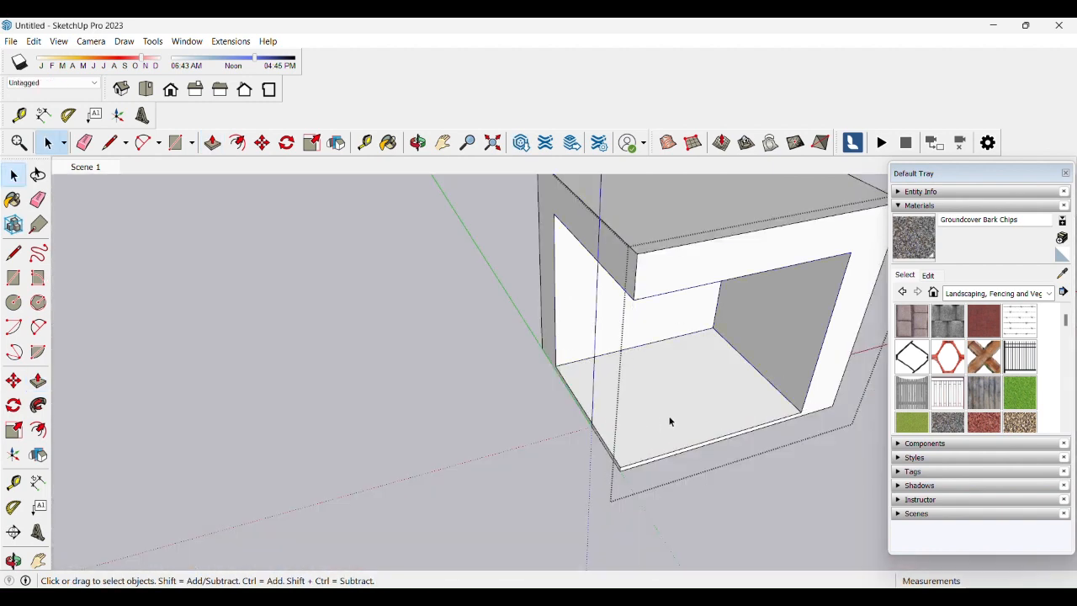
left_click(654, 409)
key("p")
left_click(655, 396)
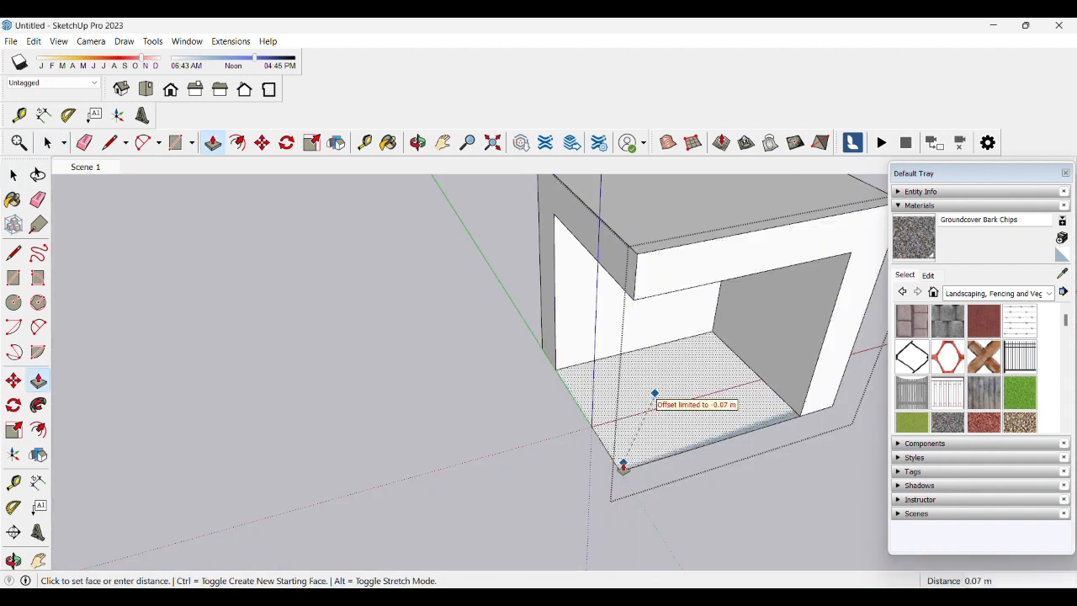
left_click(623, 463)
key("space")
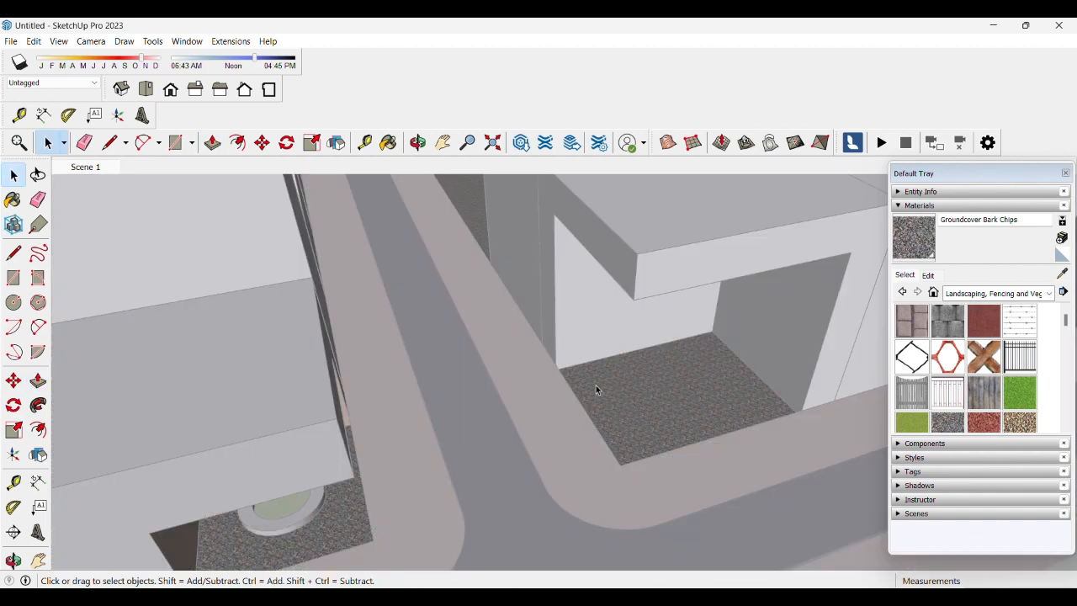
- Draw a rectangle about 2.61 m by 1.67 m on the ground inside the recess and push it down into a shallow basin
scroll(580, 379, "up", 2)
key("r")
left_click(559, 365)
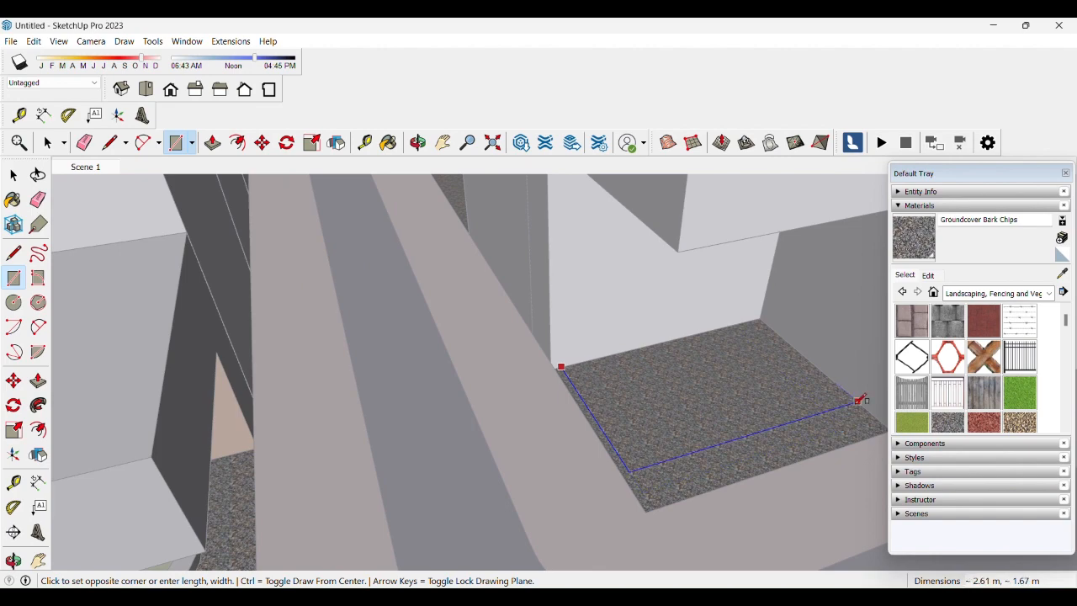
left_click(858, 398)
mouse_move(833, 399)
middle_mouse_down()
mouse_move(710, 413)
mouse_move(820, 432)
mouse_move(810, 437)
mouse_move(613, 387)
mouse_move(457, 373)
middle_mouse_up()
key("p")
left_click(706, 392)
left_click(695, 412)
key("space")
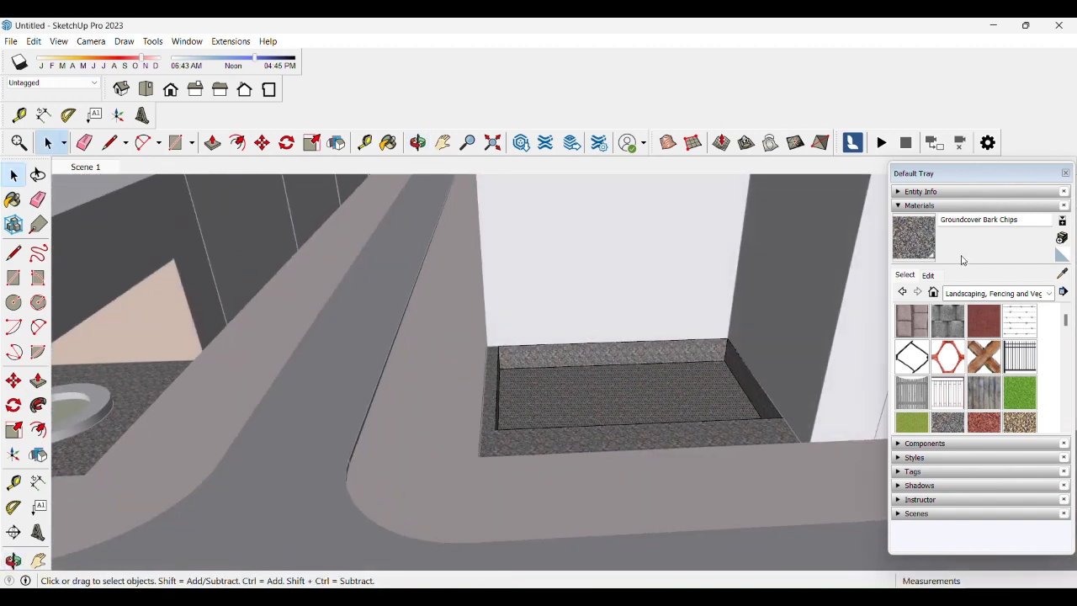
- Paint the basin floor with Water Light Blue from the Water materials
left_click(958, 294)
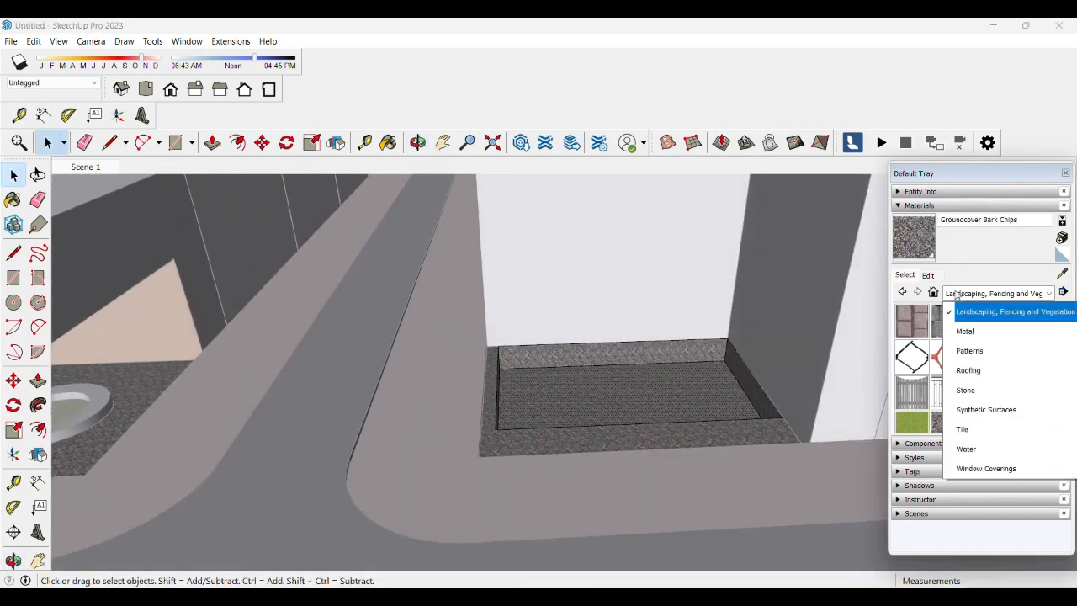
left_click(981, 450)
left_click(983, 320)
left_click(707, 399)
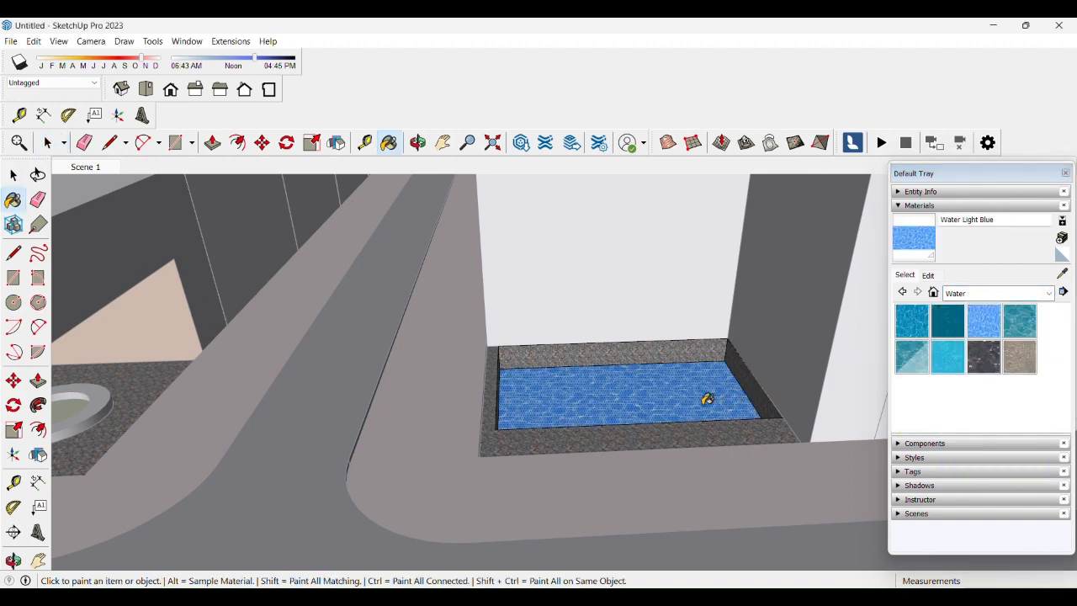
middle_click_drag(707, 399, 561, 385)
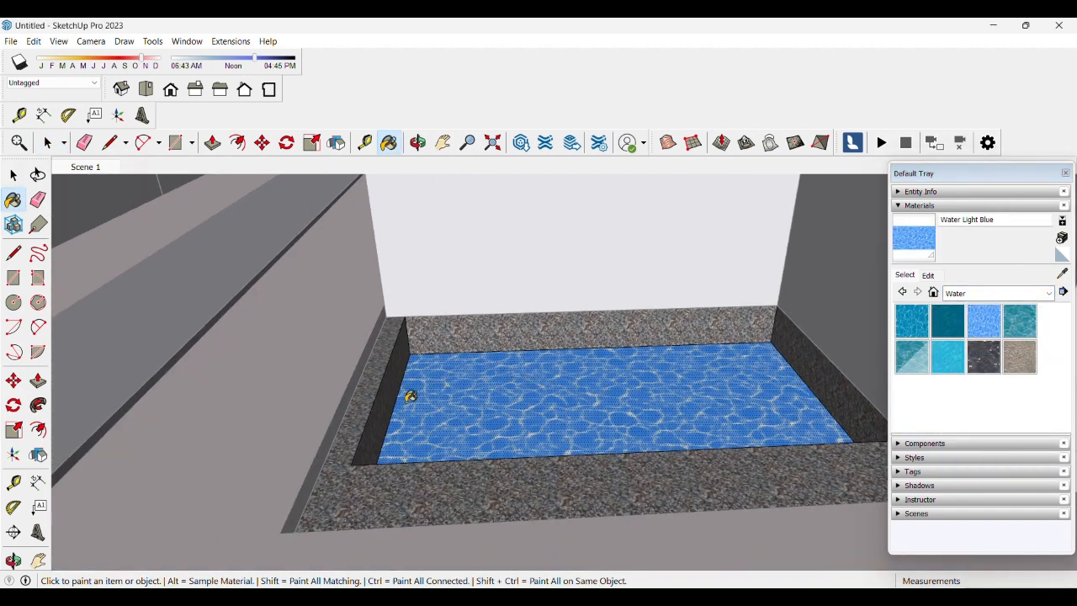
key("space")
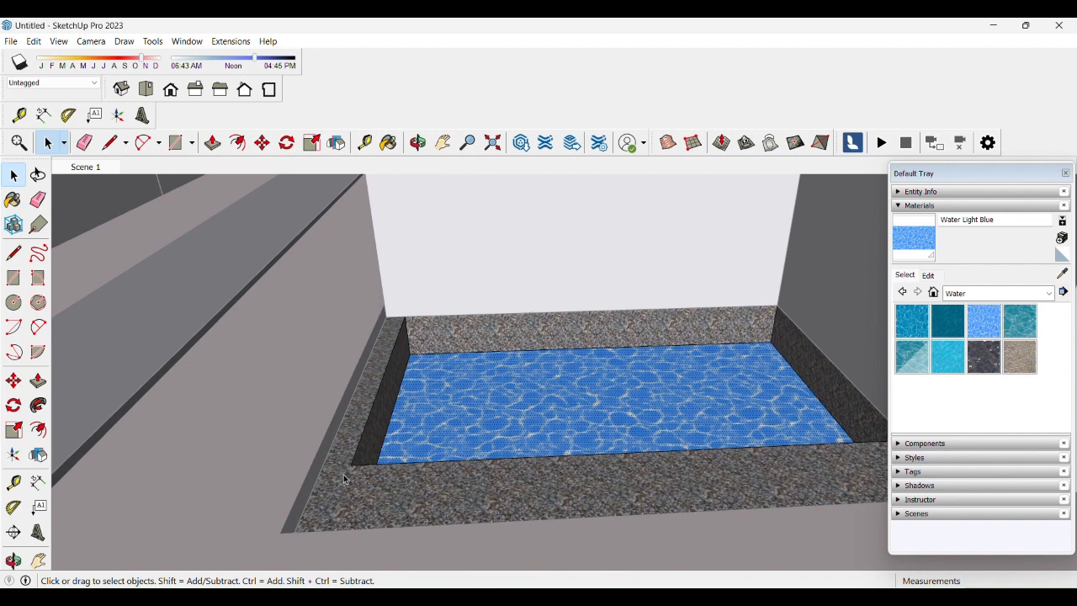
left_click(343, 474)
left_click(472, 512)
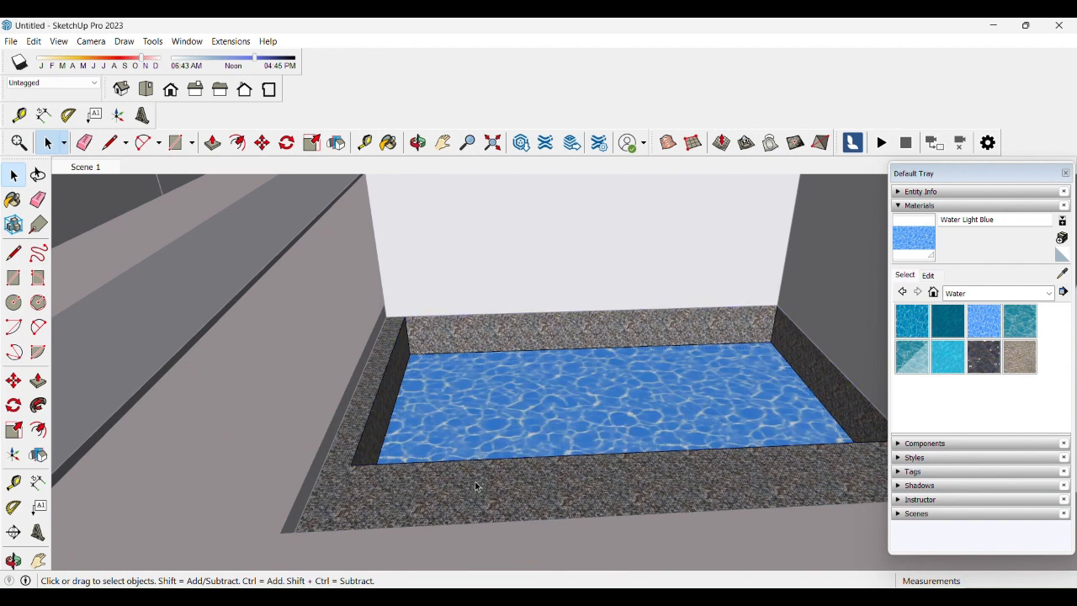
key("f")
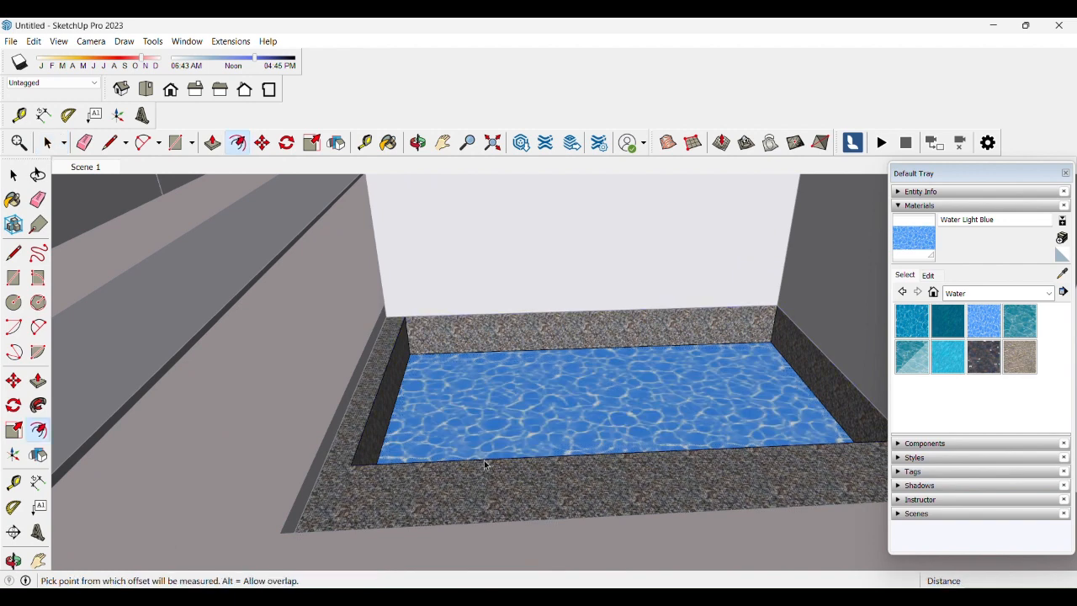
key("space")
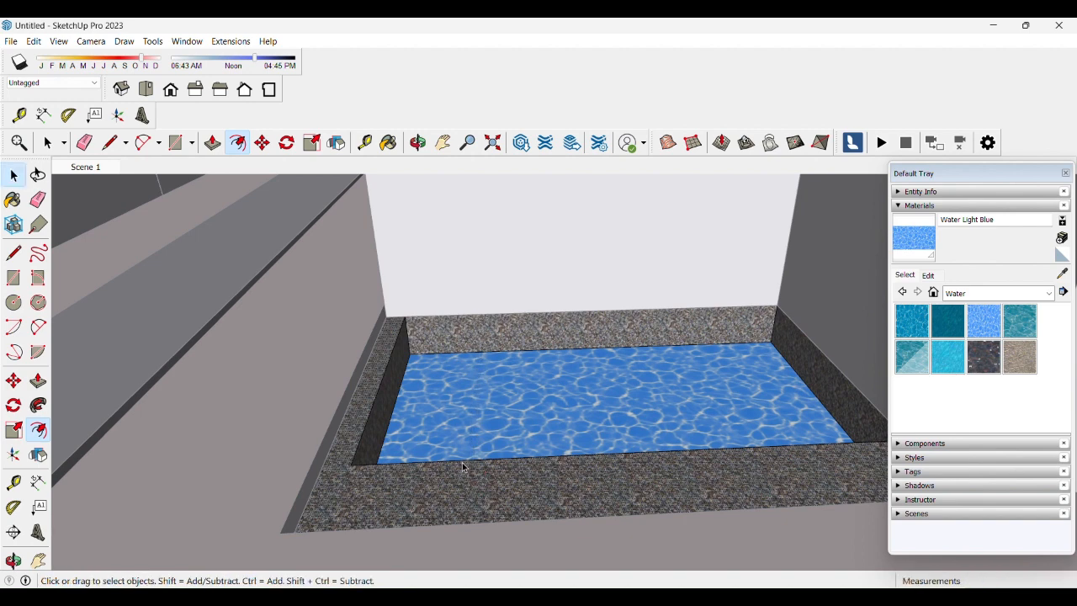
left_click(464, 463)
key("f")
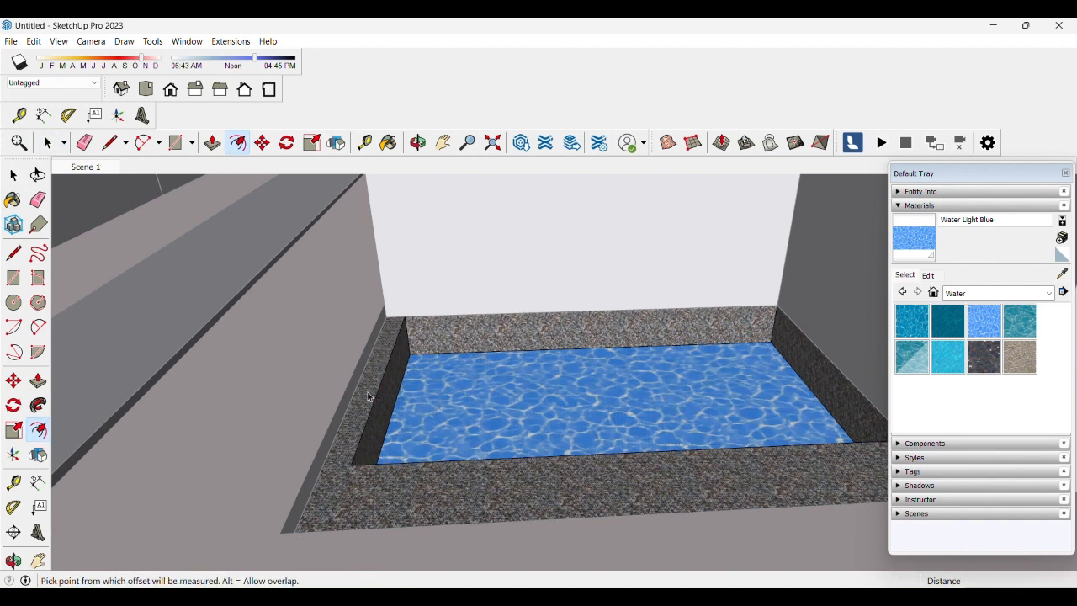
- Draw a rectangle about 2.61 m by 1.67 m across the open top of the basin
key("r")
left_click(351, 464)
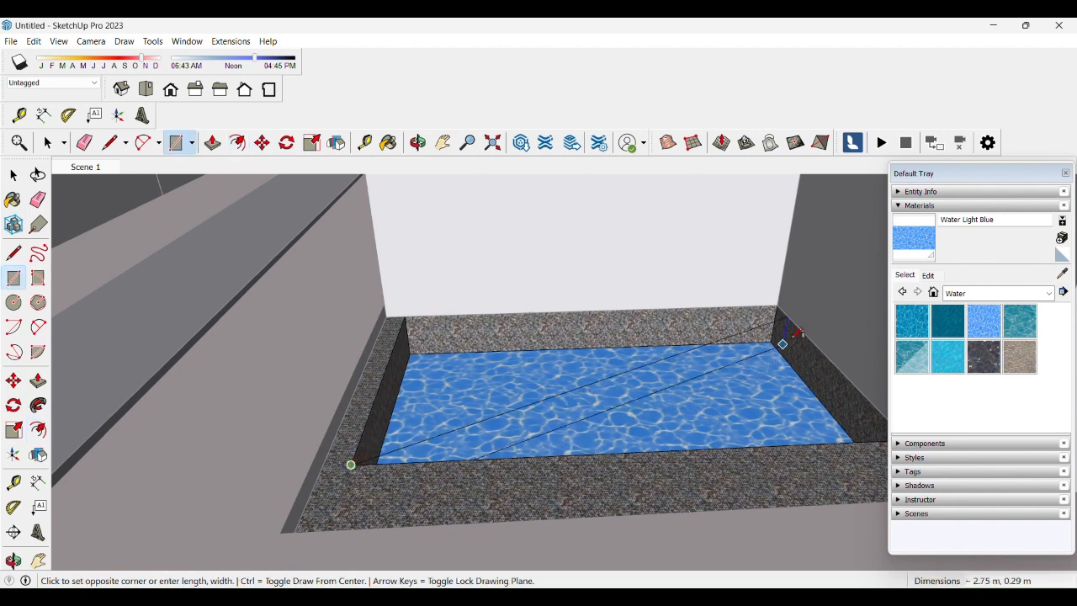
left_click(777, 304)
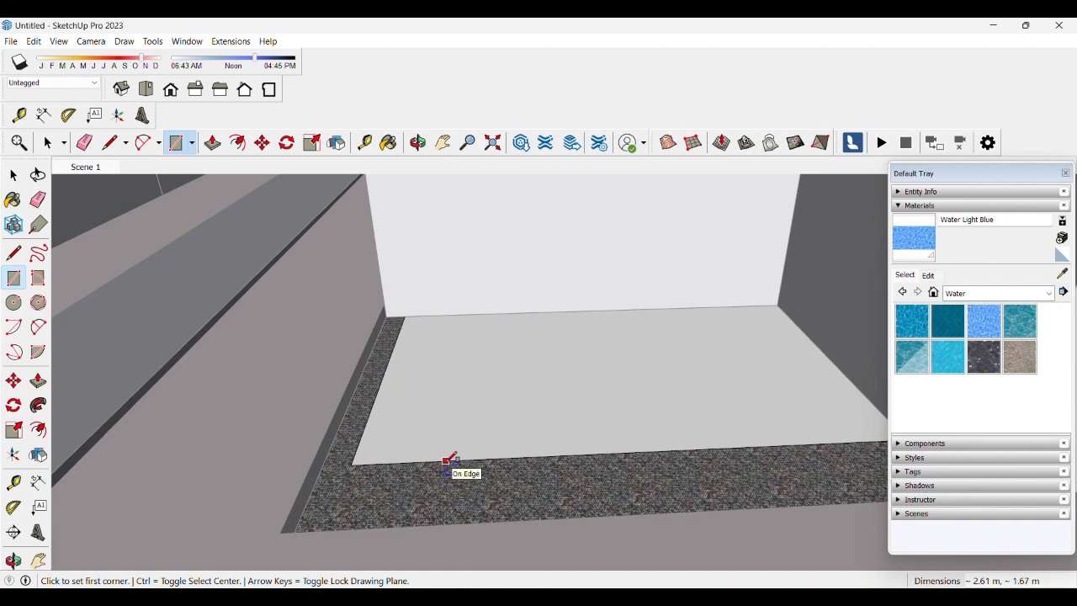
- Offset the outline of the rectangle covering the basin outward about 0.08 m to create a rim
key("f")
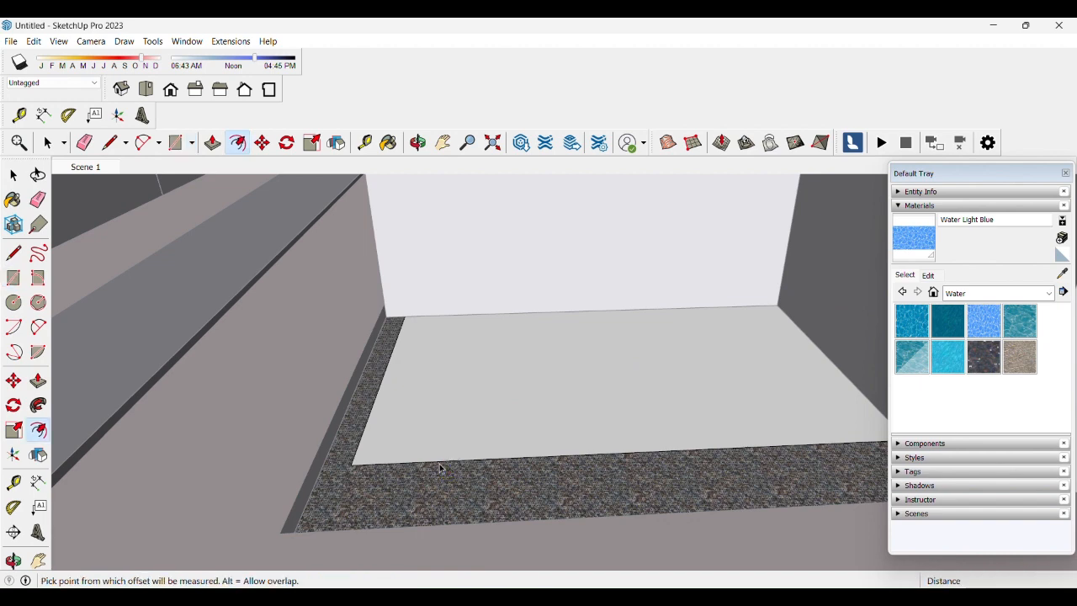
left_click(482, 416)
key("Escape")
key("space")
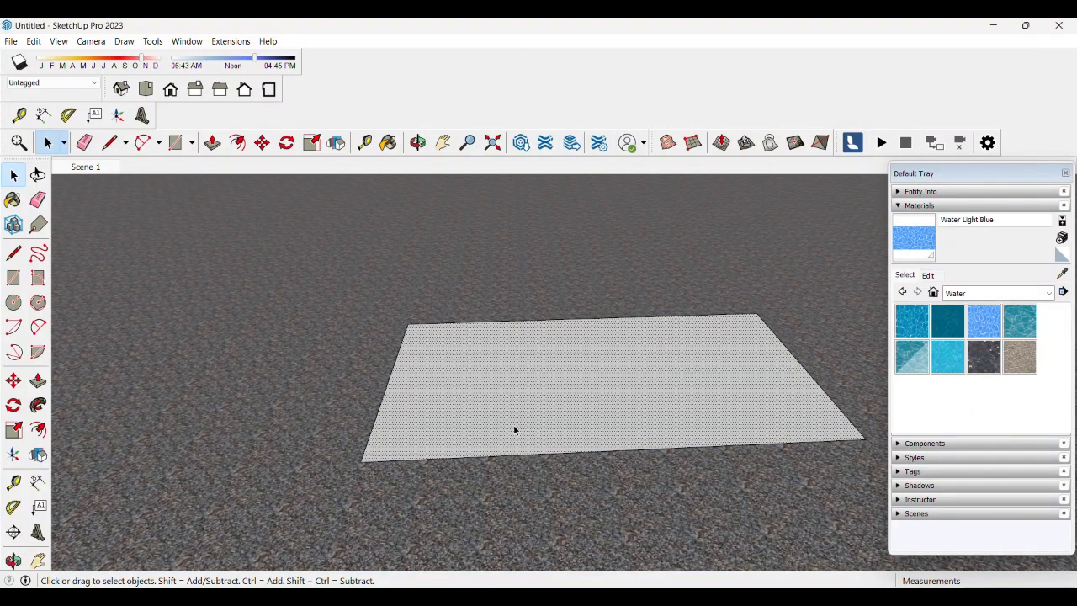
key("f")
left_click(504, 456)
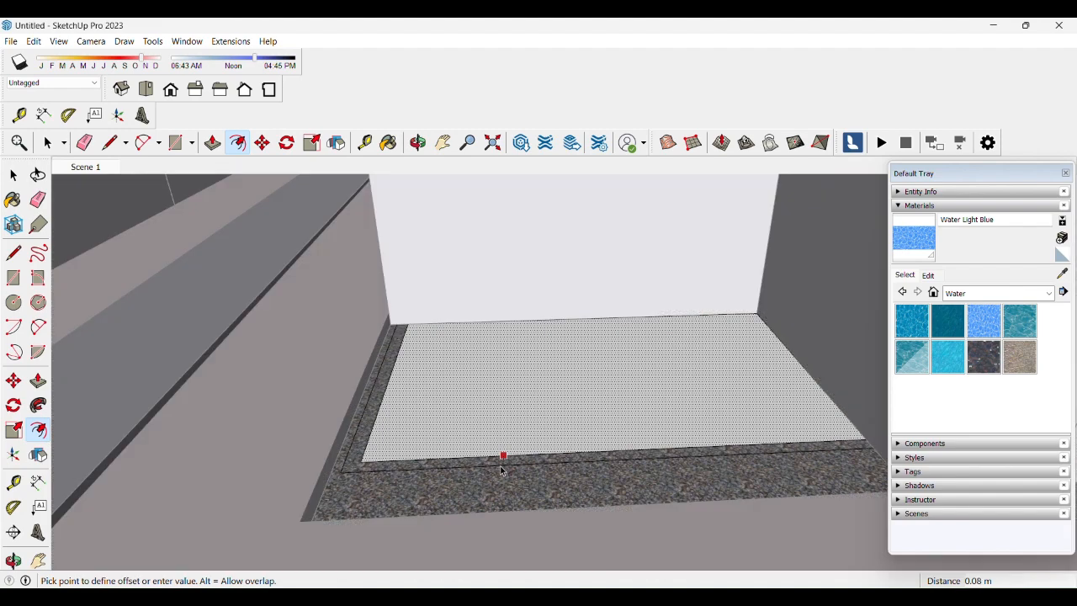
left_click(503, 471)
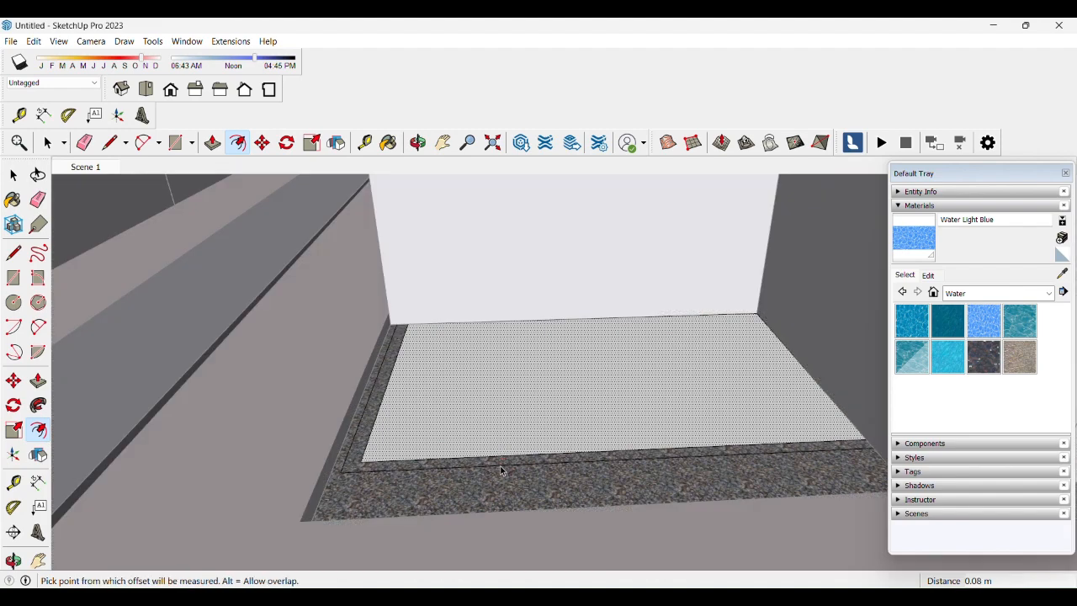
- Raise the rim face around the basin about 0.07 m with Push/Pull
key("space")
left_click(358, 455)
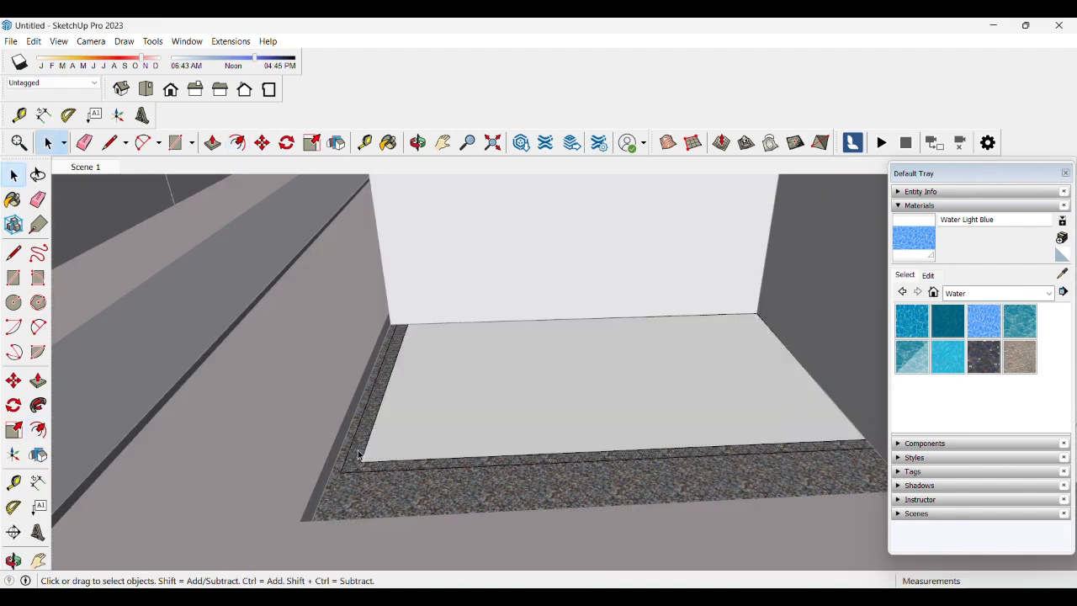
key("p")
left_click(358, 455)
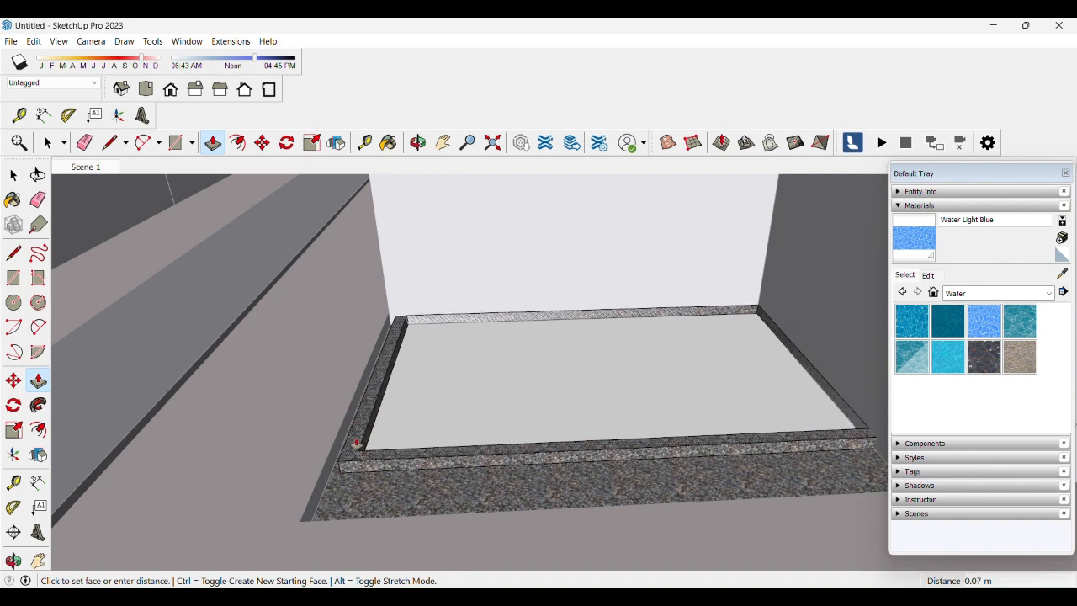
left_click(356, 444)
key("space")
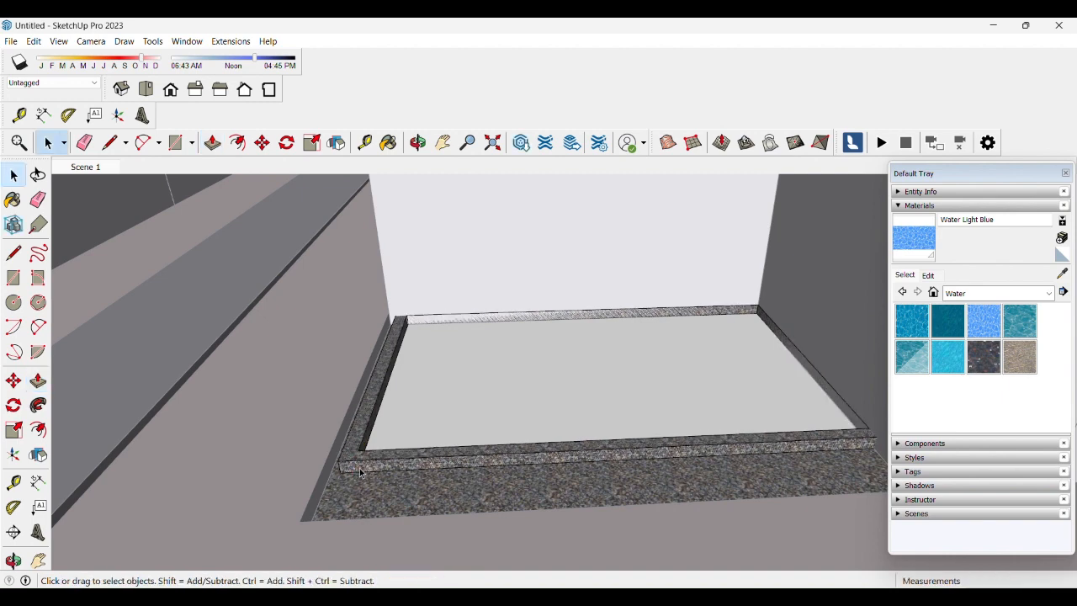
- Pull the front face of the rim about 0.46 m out to the front edge of the recess
key("p")
left_click(362, 473)
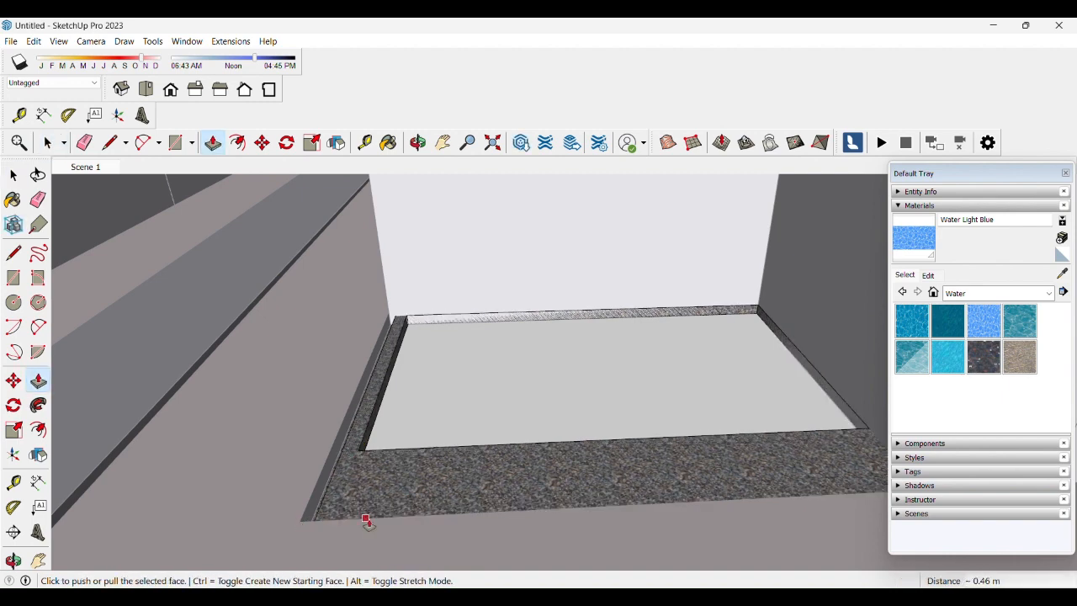
key("space")
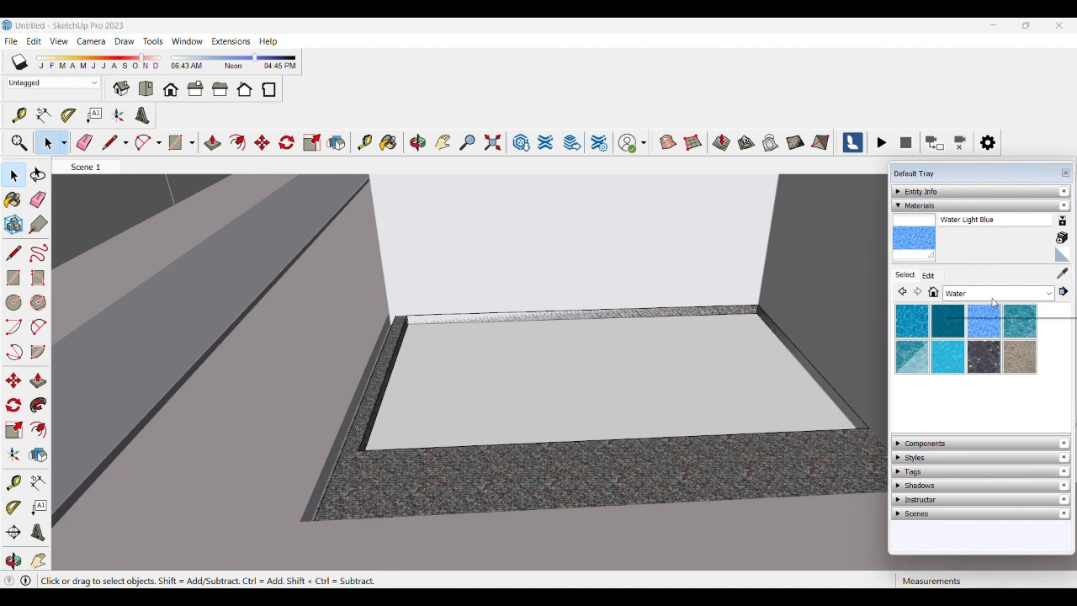
- Paint the rim's top face with Cladding Weathered from the Brick, Cladding and Siding materials
left_click(999, 293)
scroll(976, 385, "up", 1)
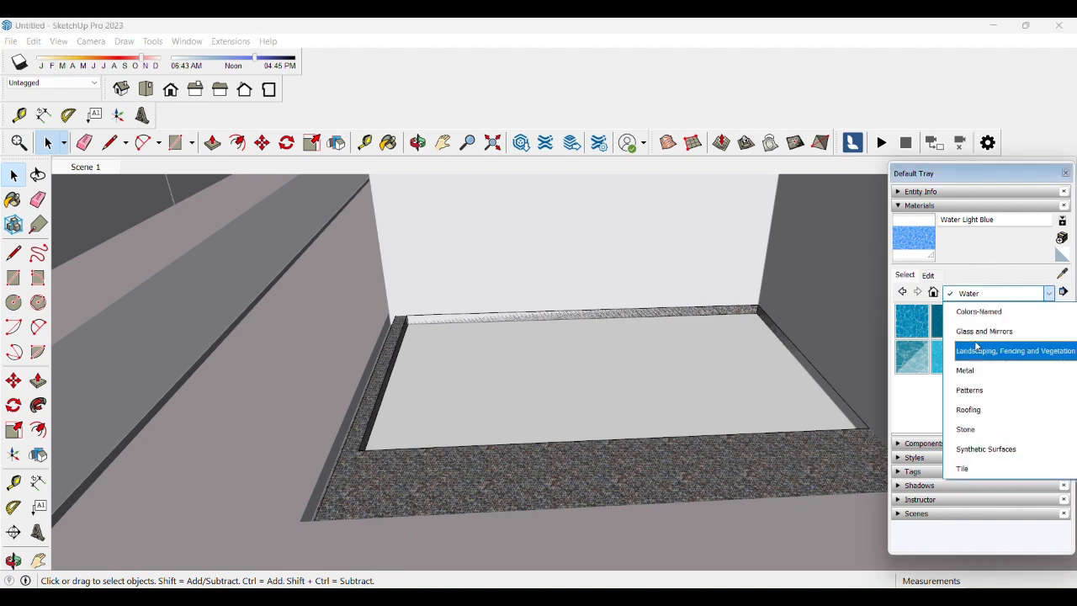
scroll(983, 353, "up", 3)
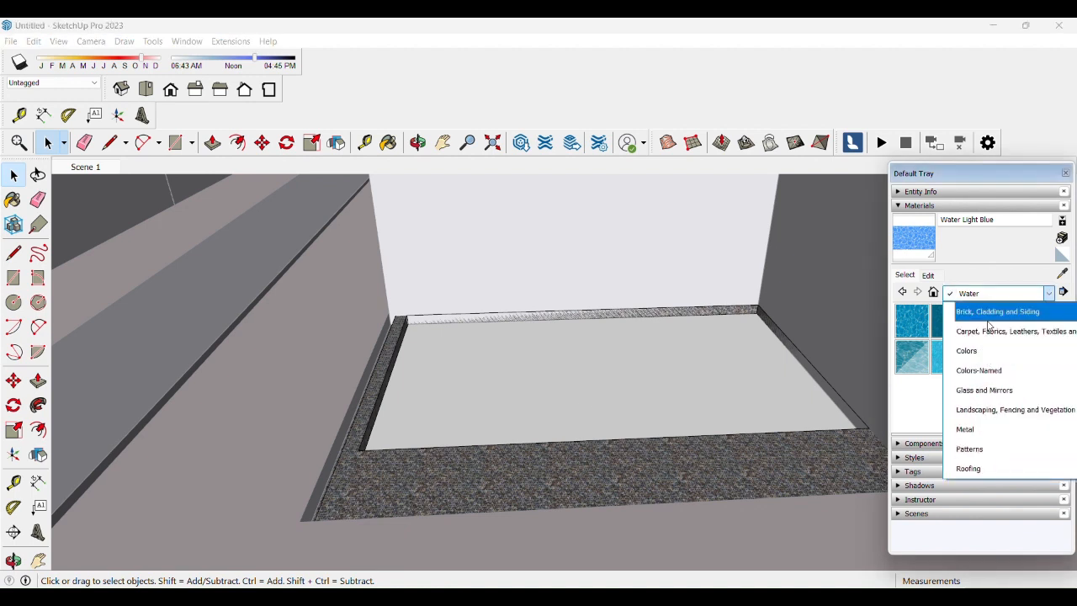
left_click(987, 315)
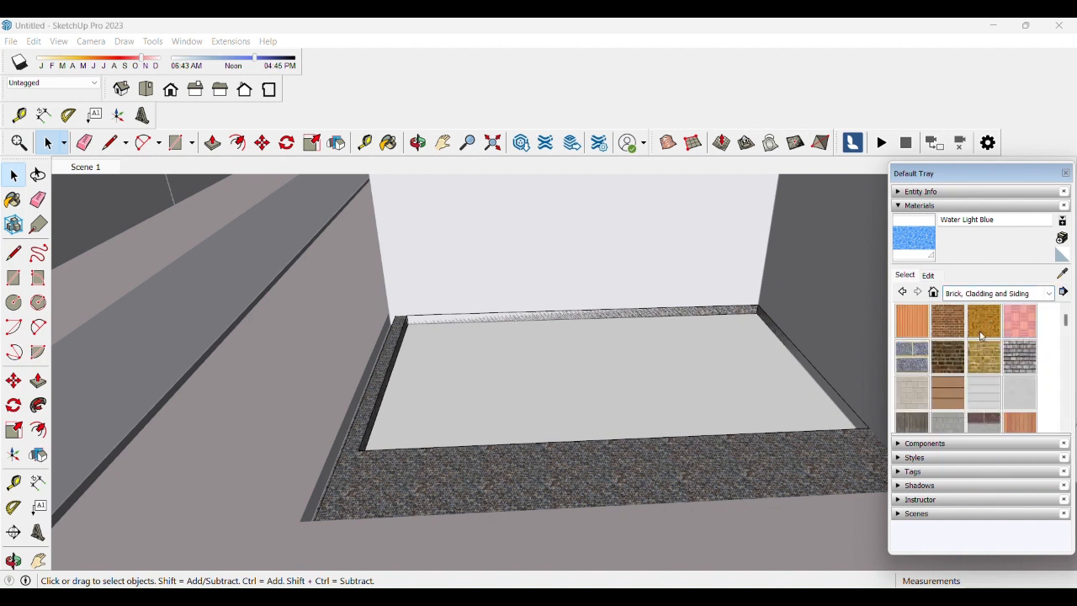
left_click(910, 425)
left_click(829, 452)
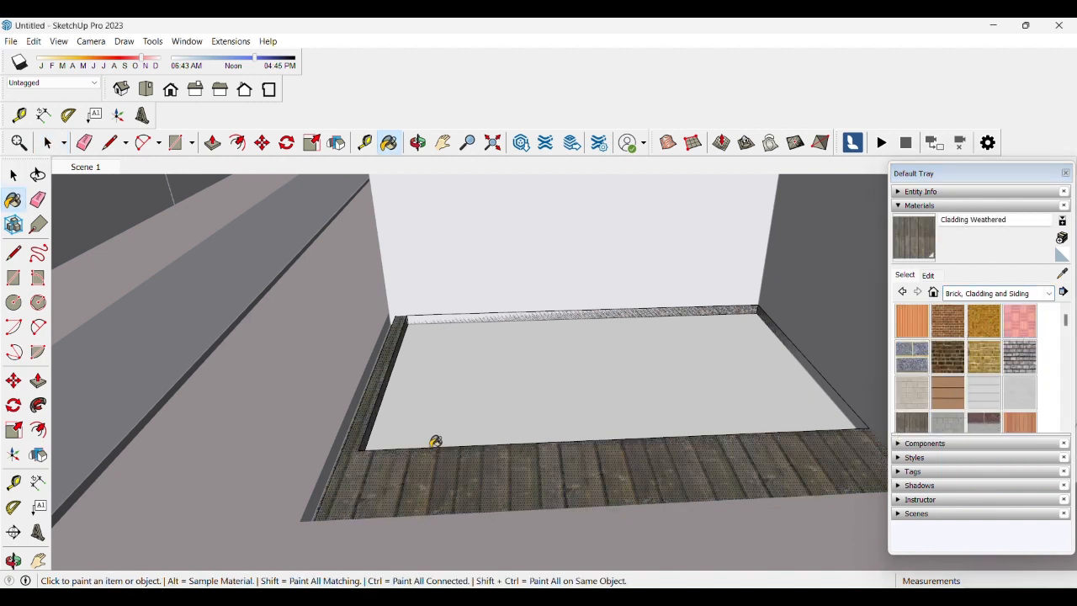
- Raise the wood-clad top face of the rim slightly with Push/Pull
key("space")
double_click(349, 484)
key("p")
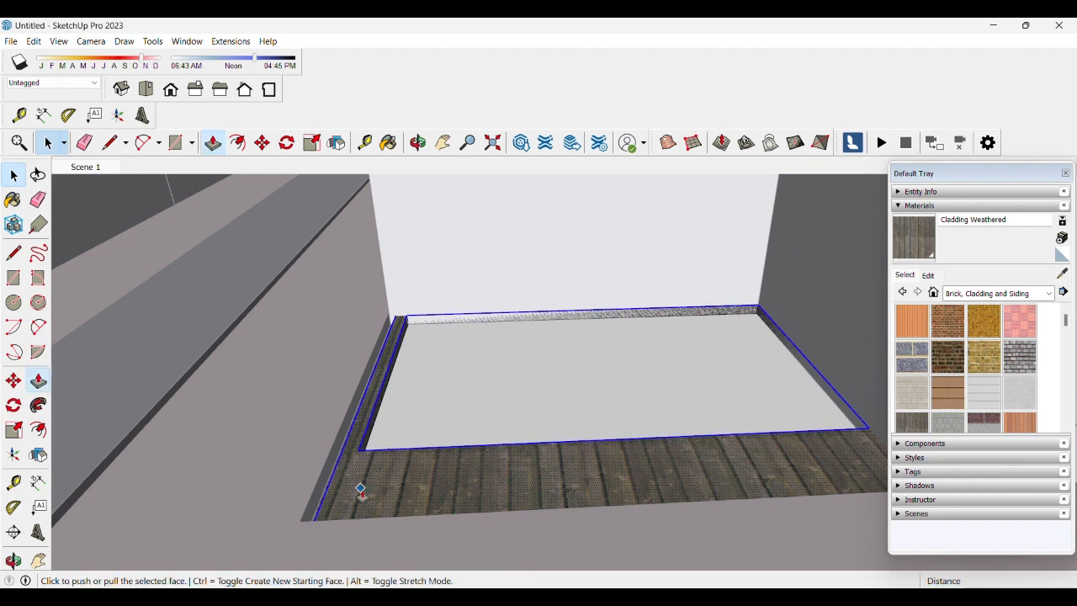
left_click(353, 490)
left_click(352, 488)
key("space")
- Push the inner face of the rim's back strip to the rear wall of the recess to remove that strip
left_click(524, 316)
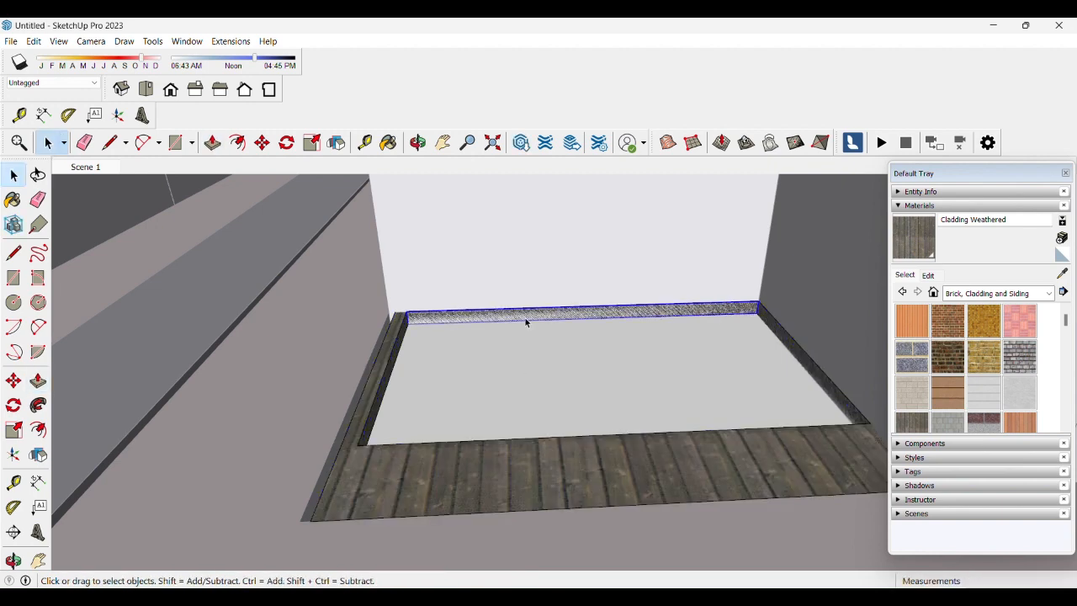
key("p")
left_click(525, 319)
left_click(512, 317)
- Pull the outer side face of the narrow wooden strip about 0.05 m out, flush with the edge of the building wall
middle_click_drag(370, 380, 463, 392)
scroll(465, 393, "up", 2)
key("space")
key("p")
left_click(479, 392)
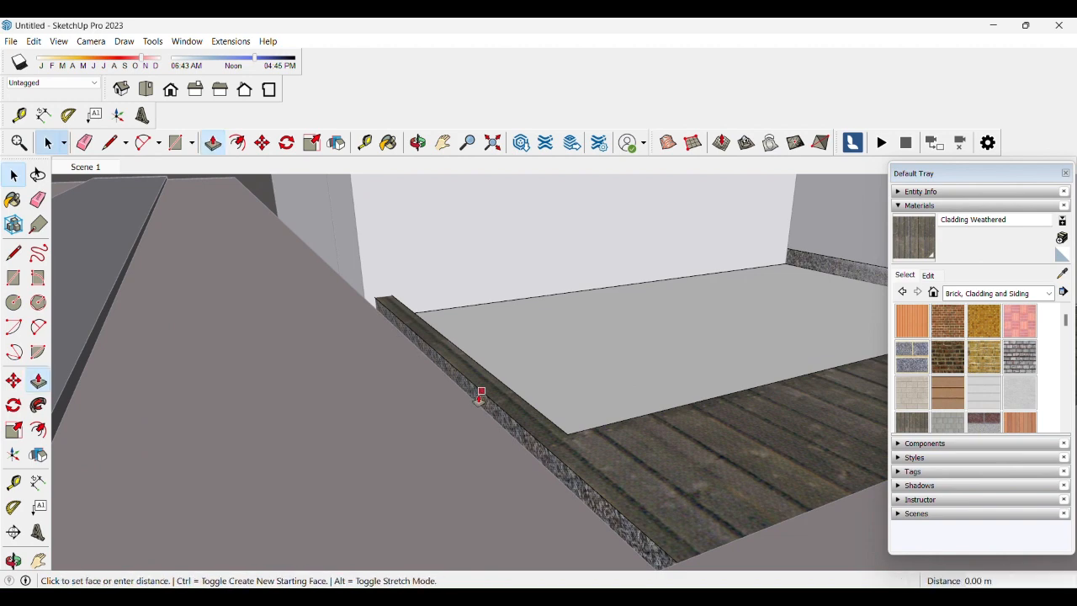
left_click(410, 344)
scroll(334, 373, "down", 2)
middle_click_drag(511, 361, 545, 375)
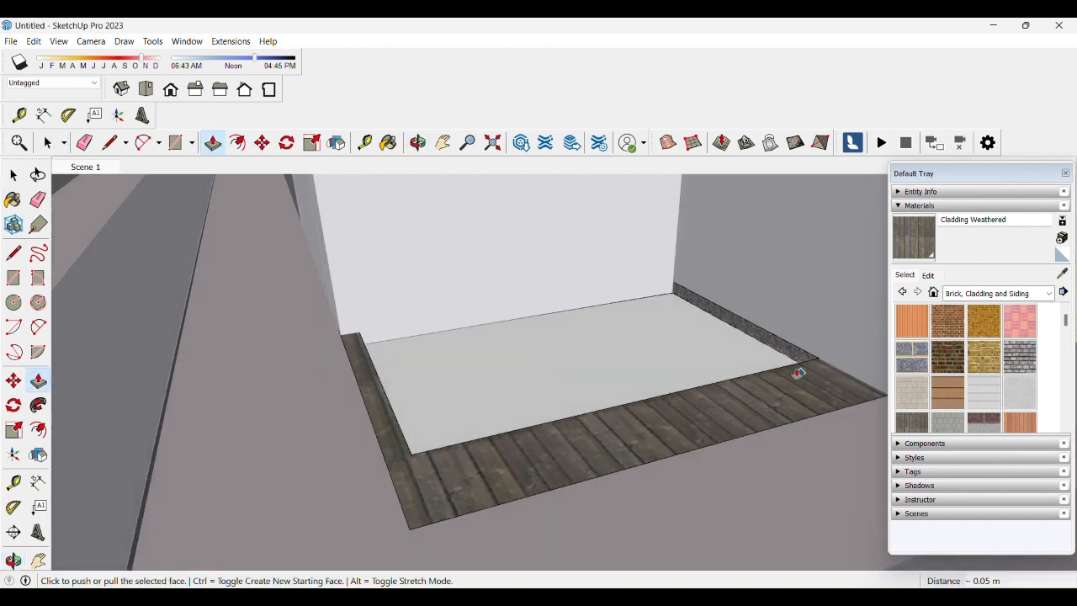
- Push the inner face of the rim strip along the recess side wall 0.07 m to the wall to remove it
key("space")
key("p")
left_click(792, 353)
left_click(791, 351)
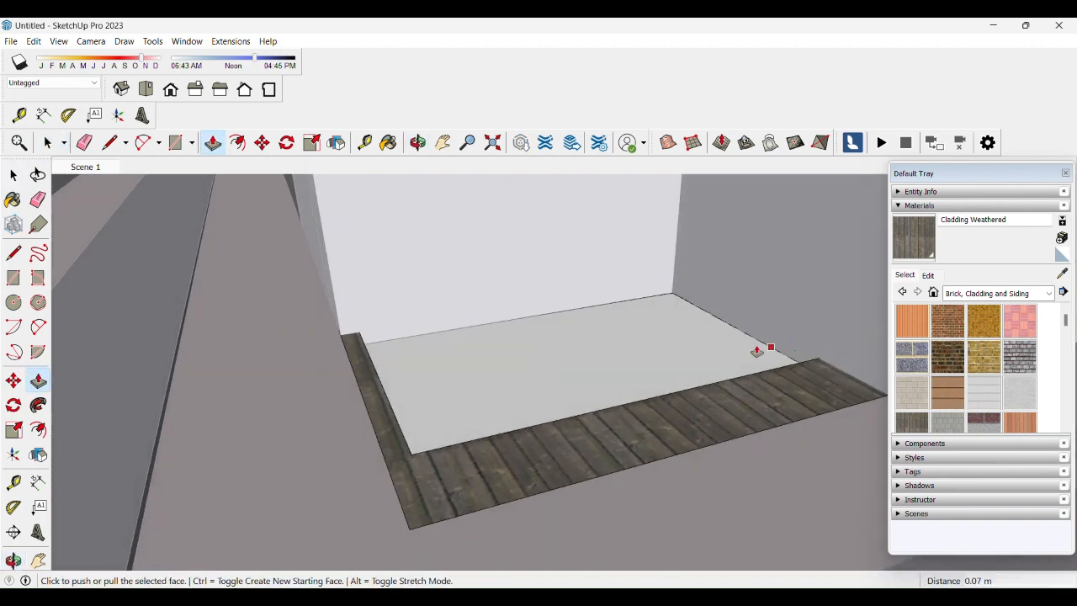
middle_click_drag(758, 354, 666, 377)
key("space")
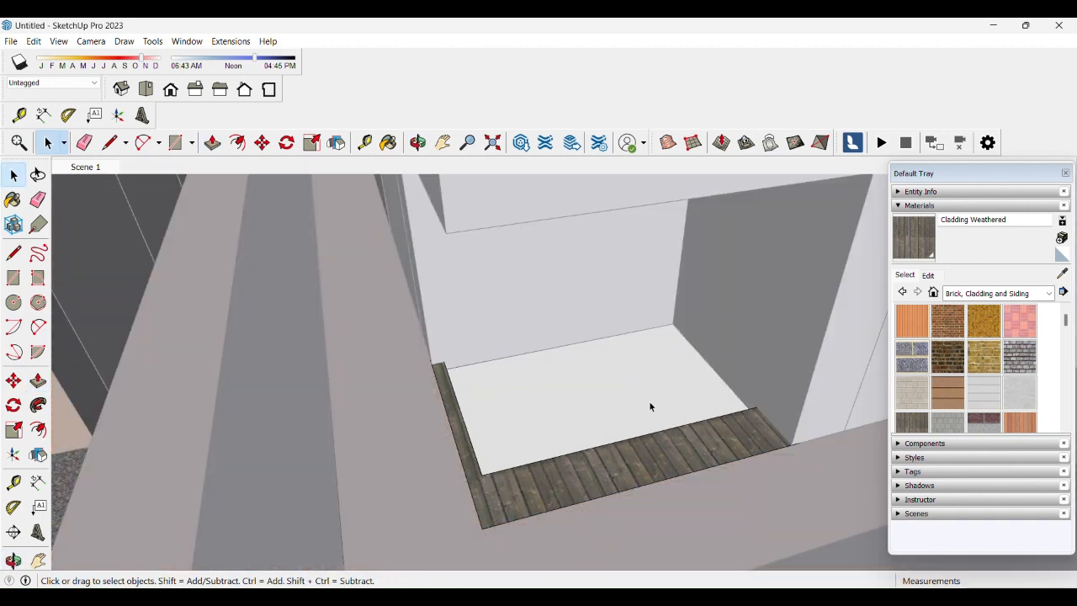
- Push the face covering the basin about 0.29 m down inside the wooden rim
left_click(622, 403)
key("i")
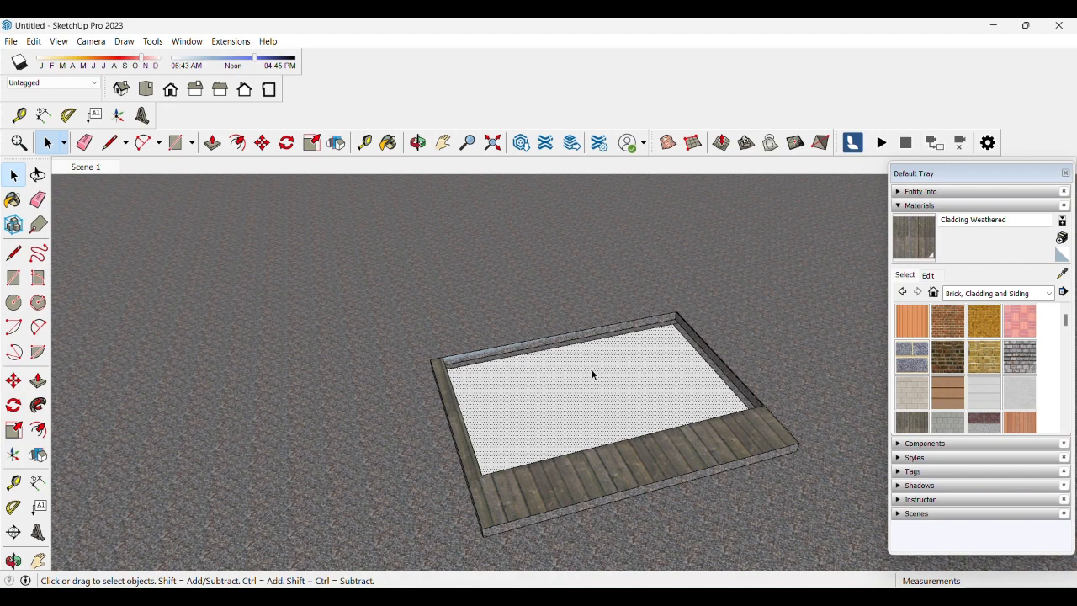
key("p")
left_click(593, 377)
left_click(572, 423)
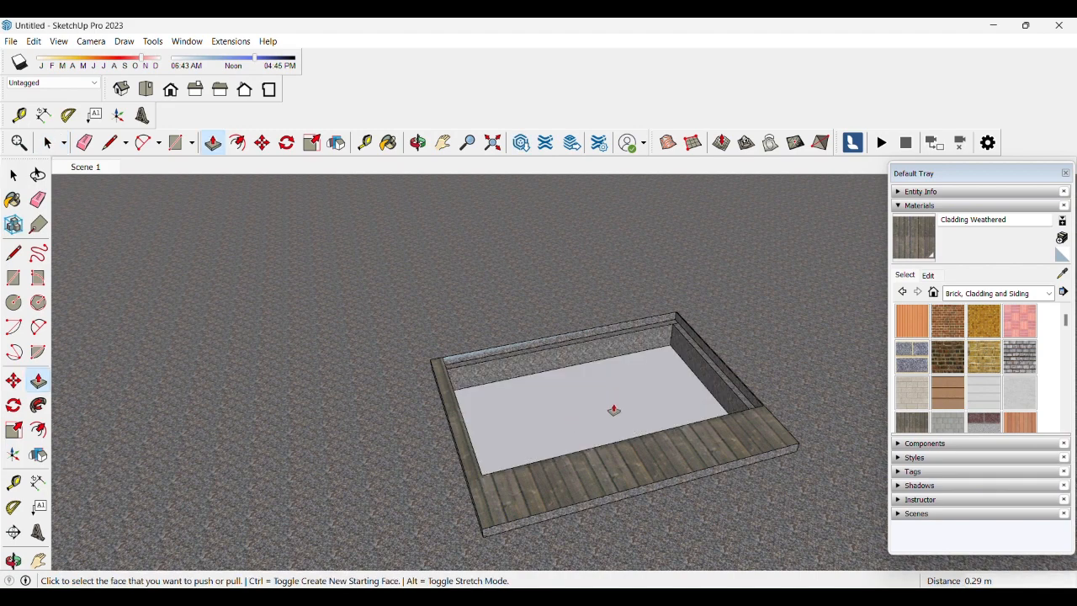
key("space")
key("Escape")
middle_click_drag(631, 390, 681, 341)
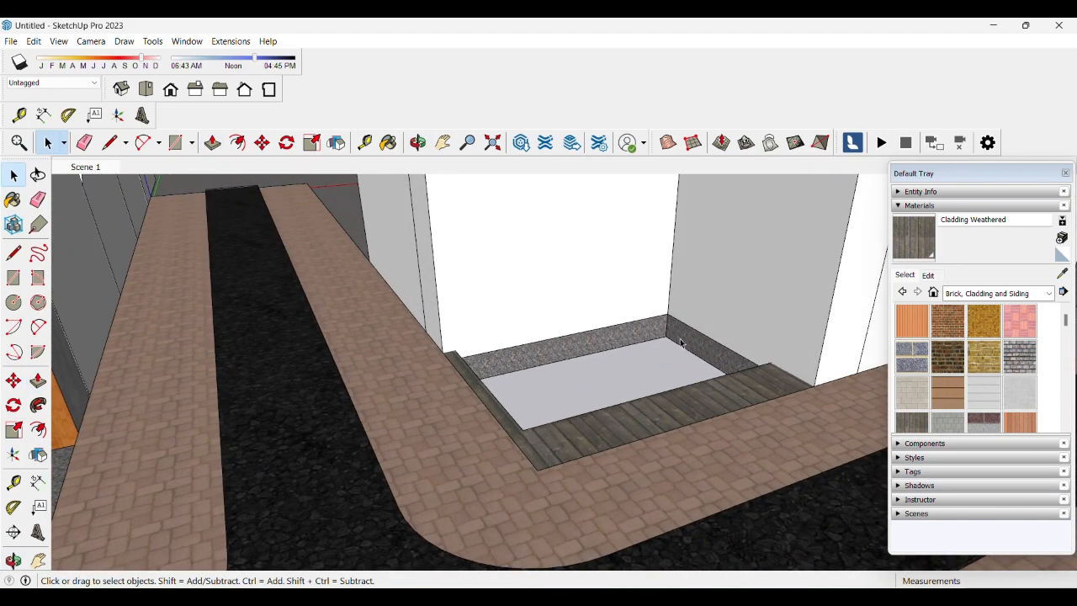
left_click(697, 309)
double_click(696, 309)
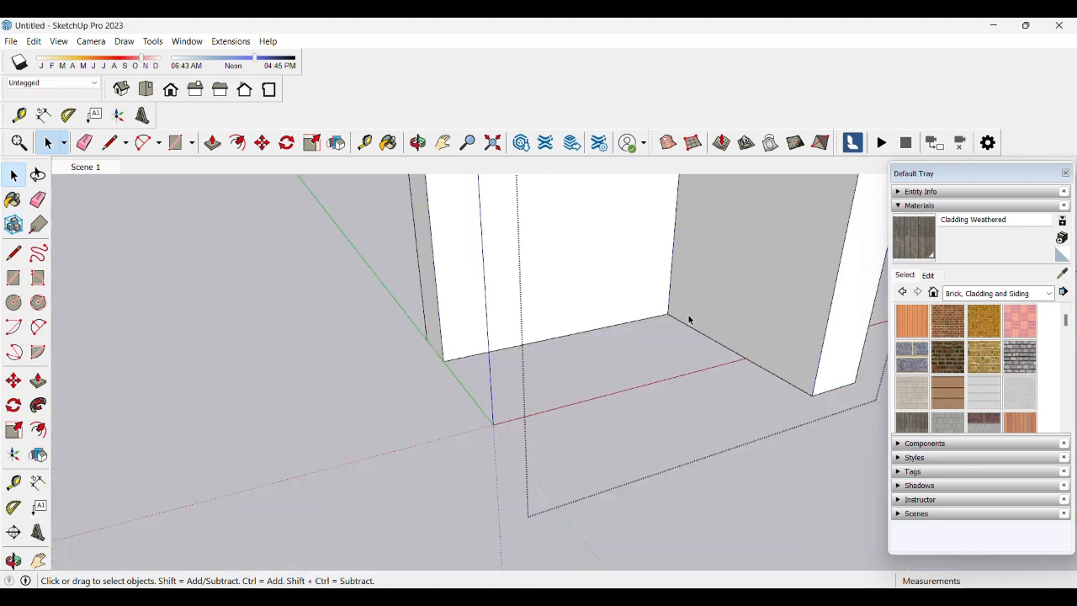
key("Escape")
- Draw a rectangle about 2.61 m by 1.60 m across the open top of the deepened basin
middle_click_drag(688, 320, 871, 426)
key("r")
left_click(372, 324)
scroll(837, 381, "up", 3)
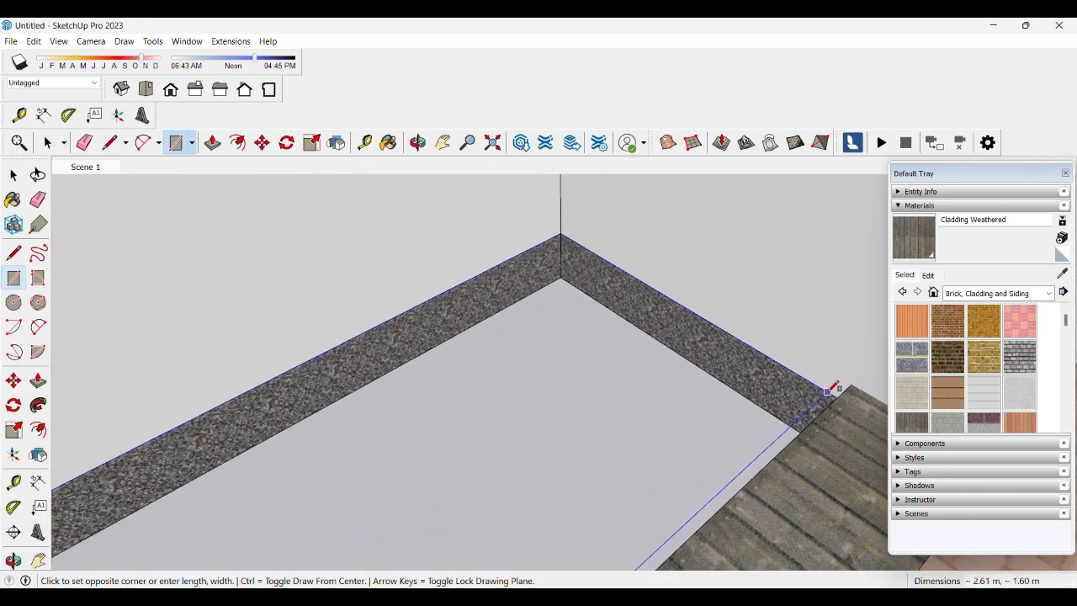
left_click(827, 393)
key("space")
middle_click_drag(599, 357, 527, 363)
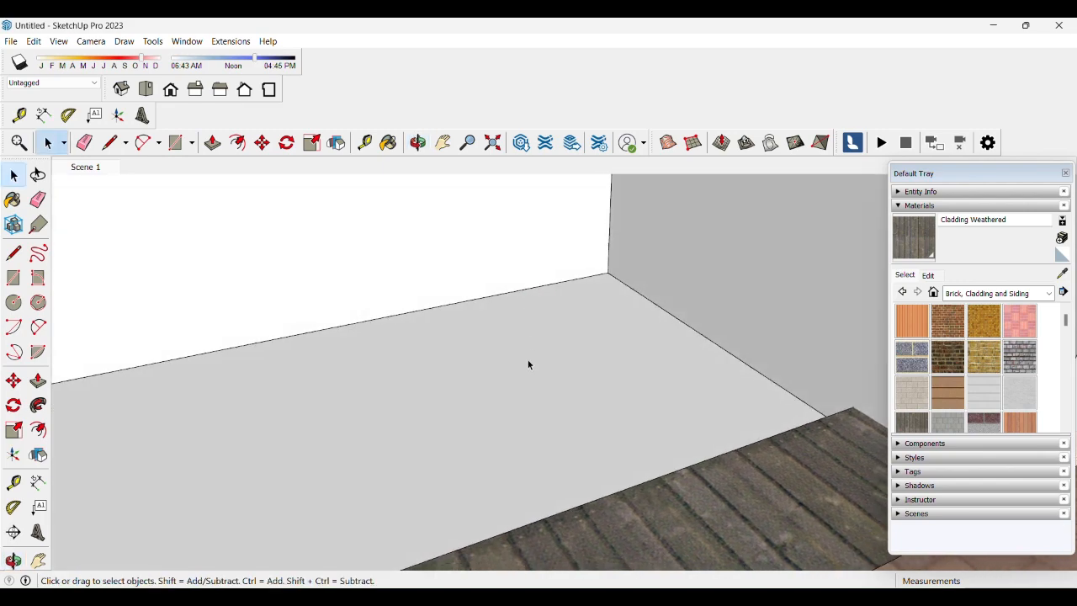
- Push the new rectangle covering the basin slightly down and select it
left_click(527, 364)
key("p")
left_click(529, 366)
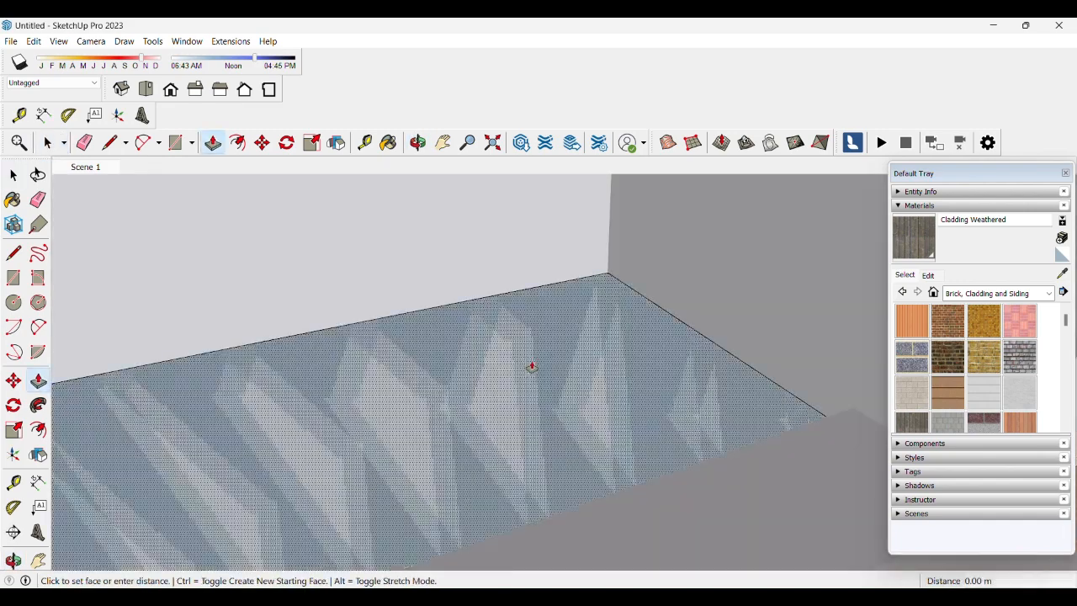
scroll(521, 375, "down", 3)
left_click(514, 373)
key("space")
left_click(516, 352)
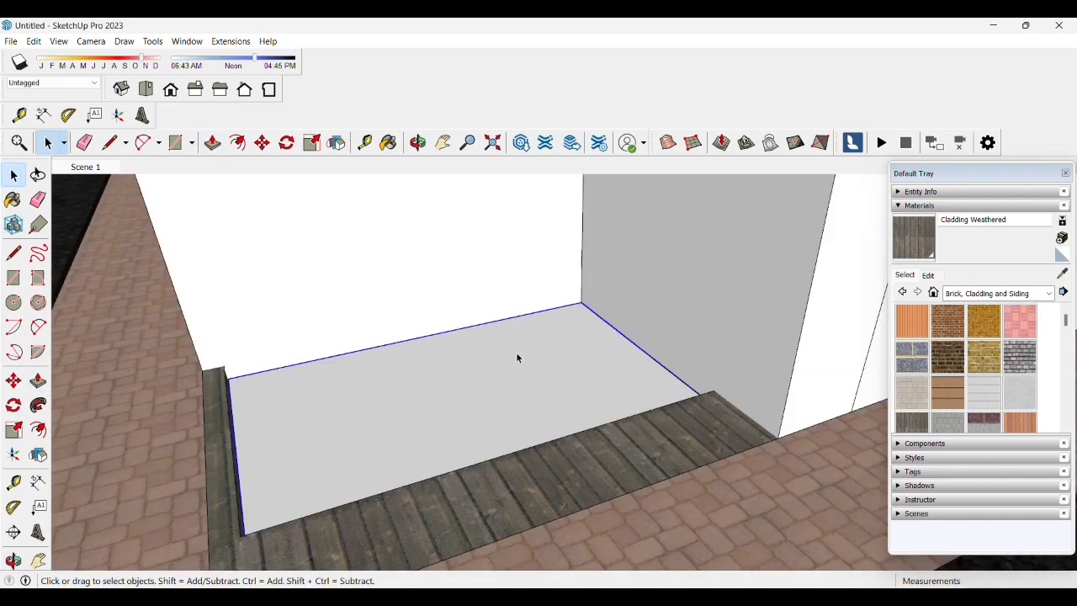
- Paint the basin's covering surface with Water Pool from the Water materials
left_click(993, 294)
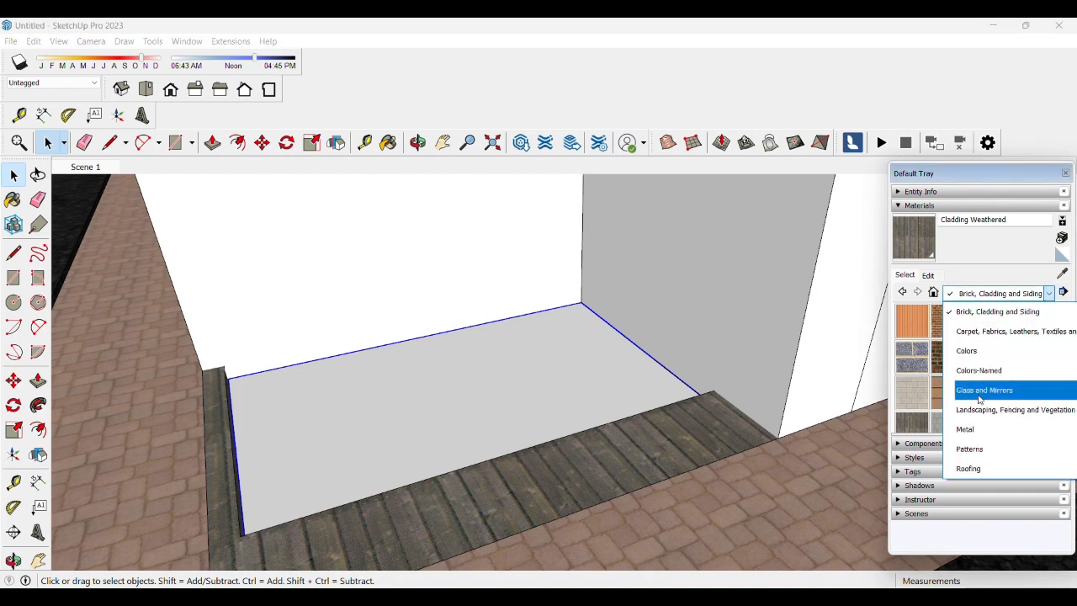
scroll(967, 446, "down", 2)
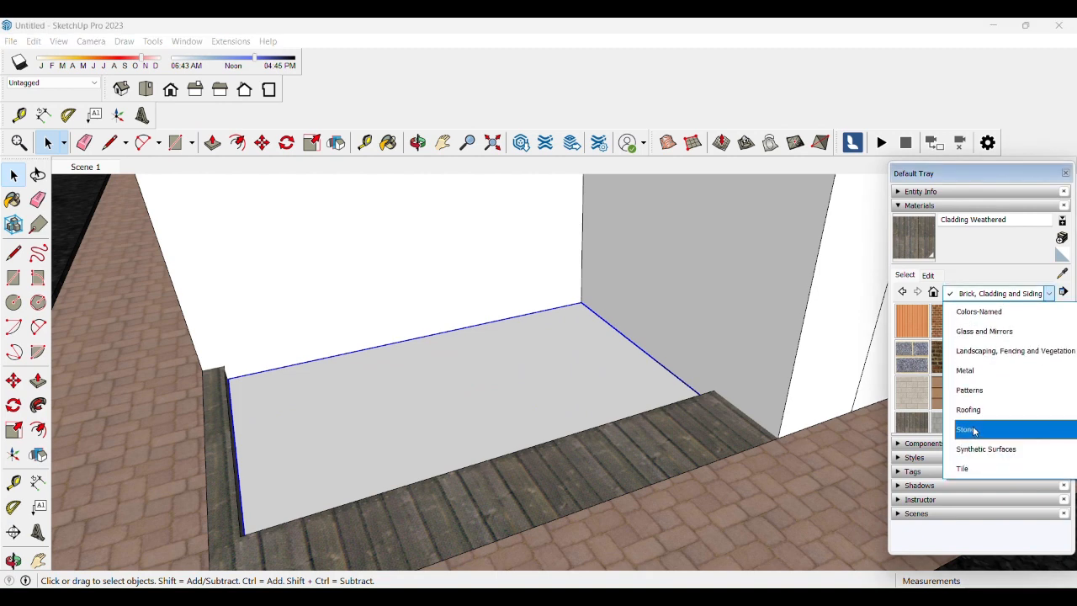
left_click(974, 428)
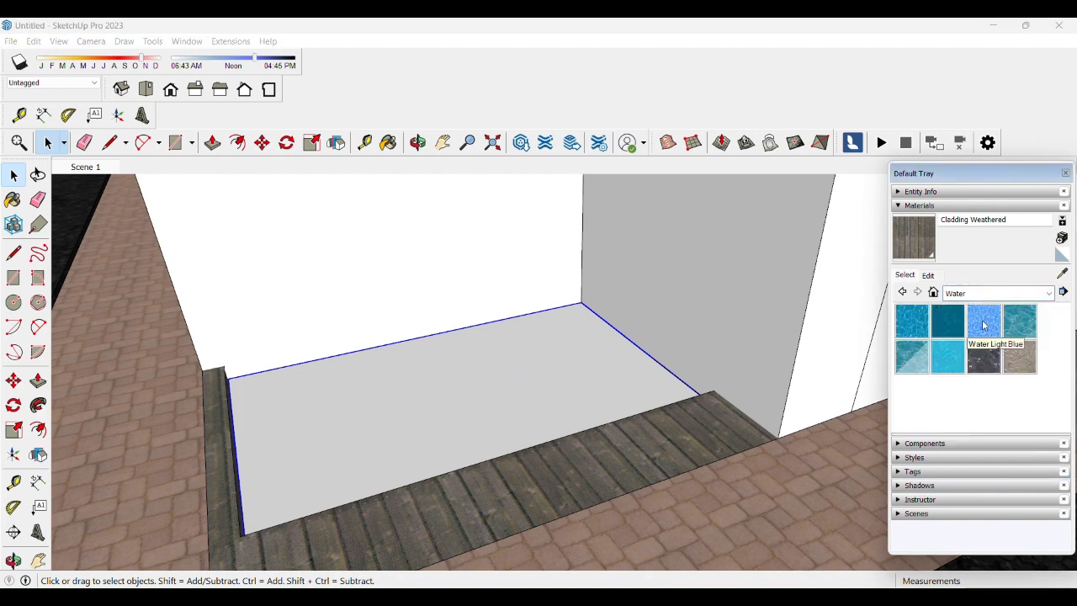
left_click(1026, 328)
left_click(622, 390)
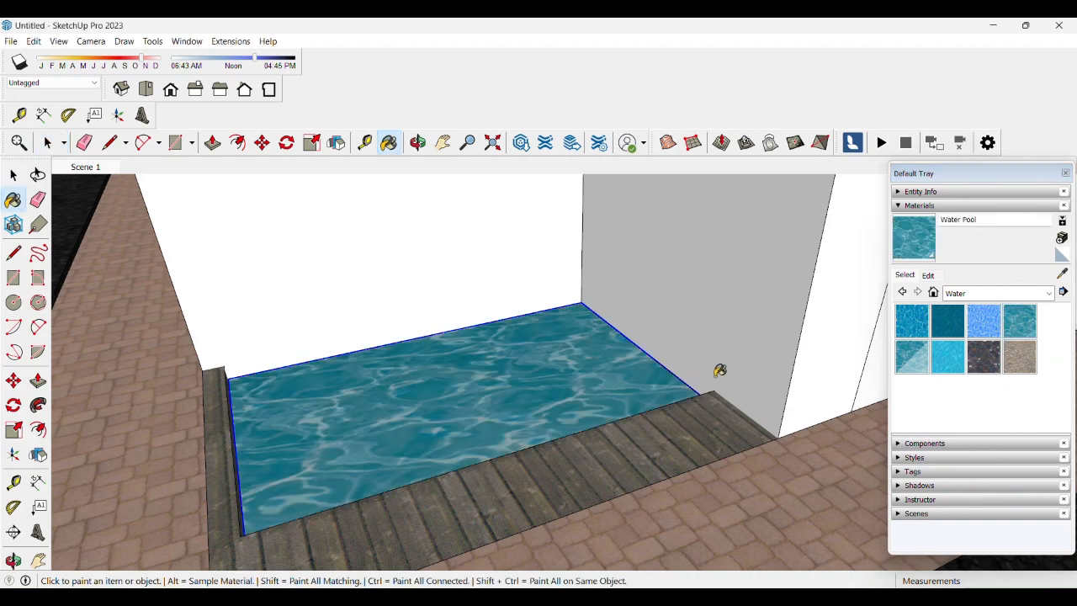
key("space")
scroll(697, 390, "down", 4)
mouse_move(733, 403)
middle_mouse_down()
mouse_move(758, 361)
mouse_move(739, 335)
middle_mouse_up()
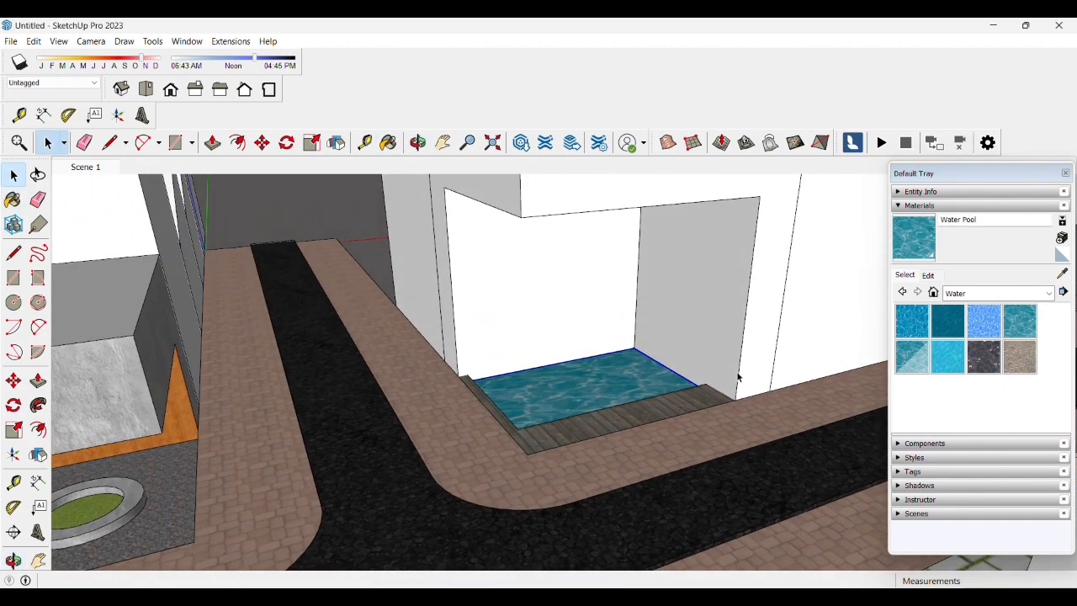
left_click(522, 144)
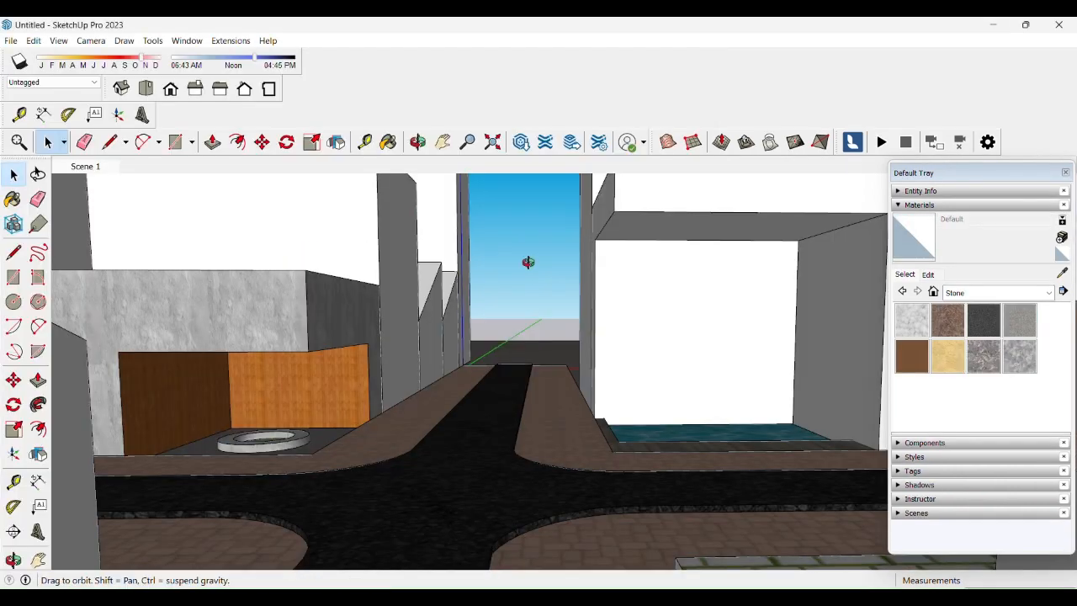
left_click_drag(529, 262, 534, 267)
key("space")
- Sample the concrete material Color M06 from the building across the street and paint the corner building with the basin
left_click(1062, 273)
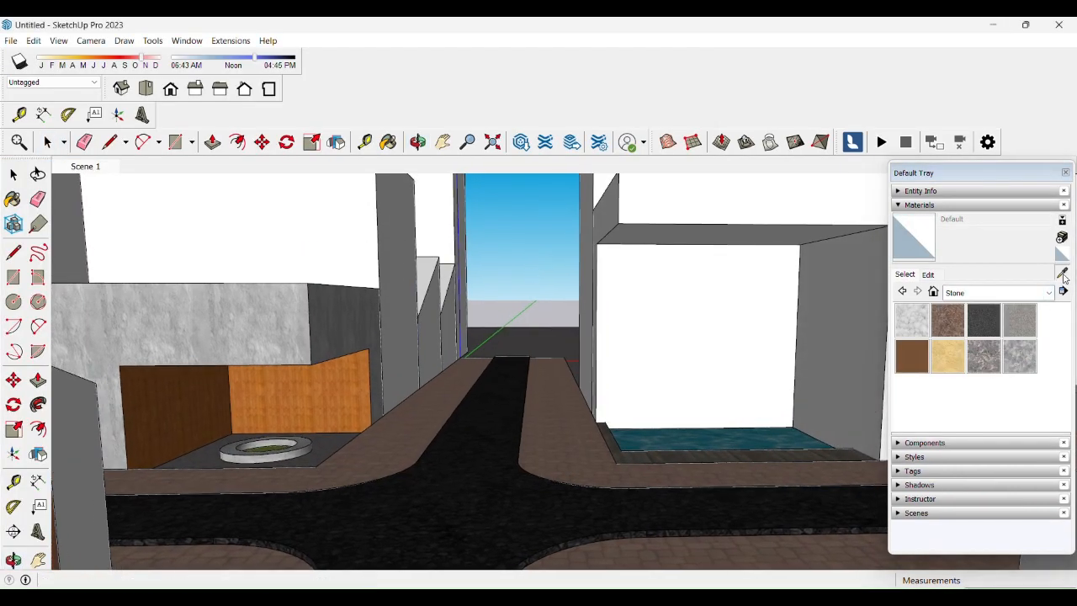
left_click(303, 305)
left_click(673, 200)
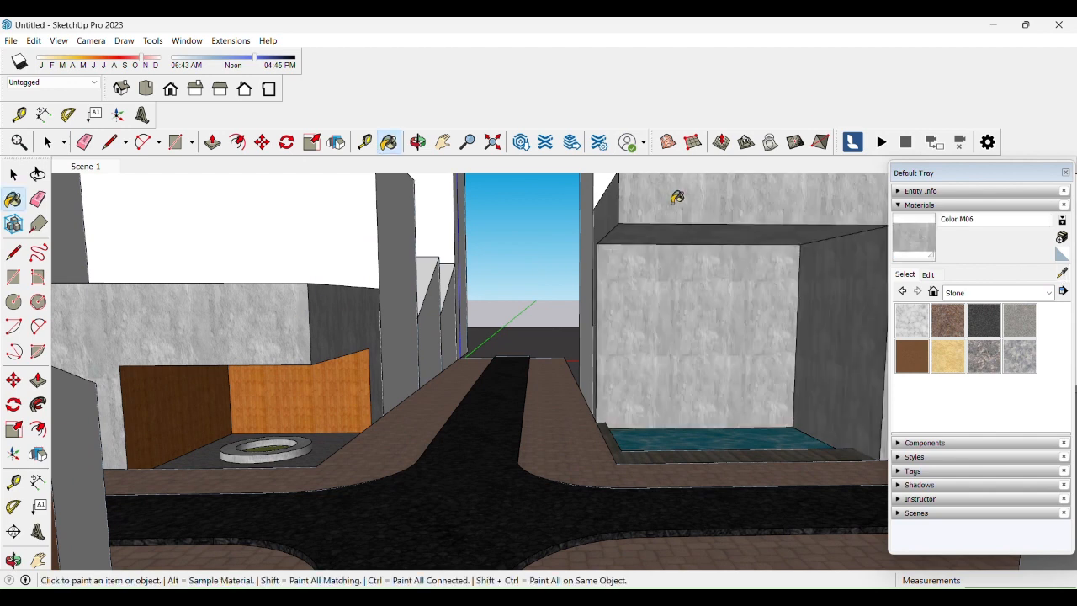
key("space")
- Paint the rear and side walls of the basin recess with Sandstone from the Stone materials
double_click(663, 332)
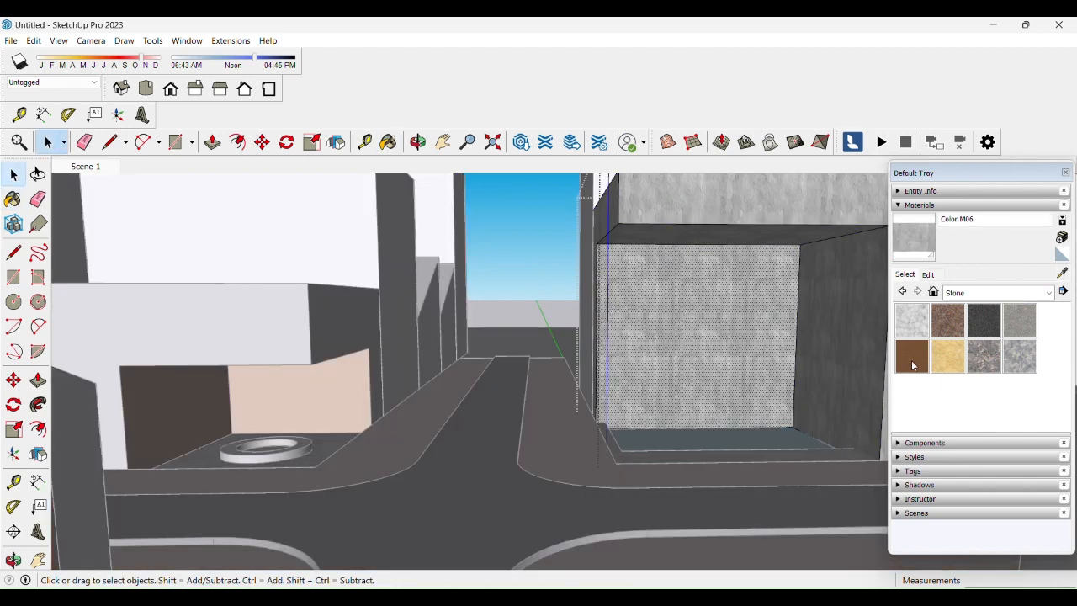
left_click(911, 356)
left_click(643, 329)
left_click(824, 324)
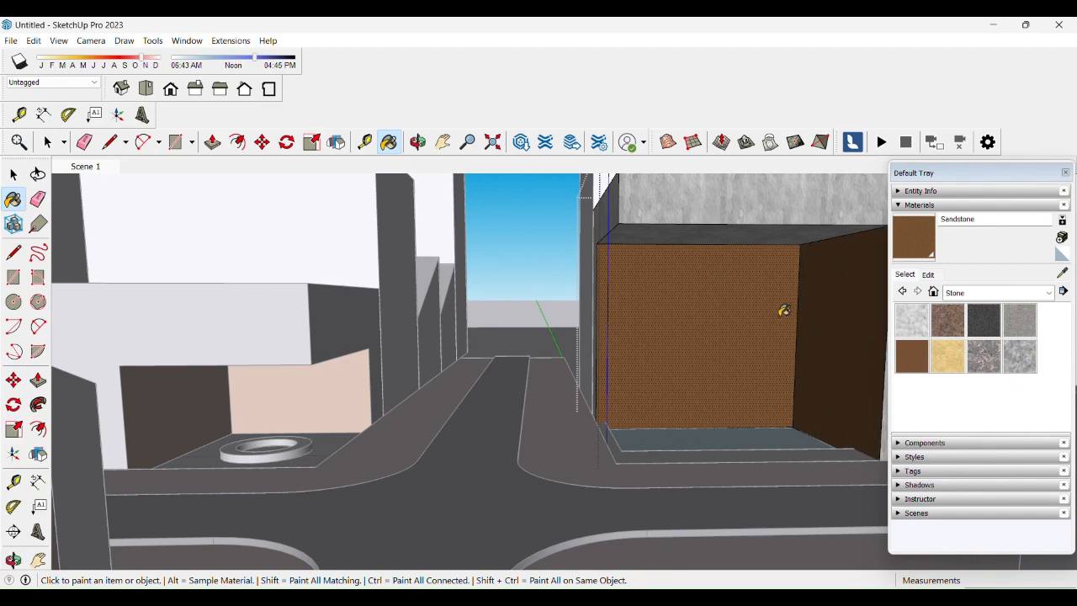
key("space")
middle_click_drag(700, 348, 704, 344)
key("Escape")
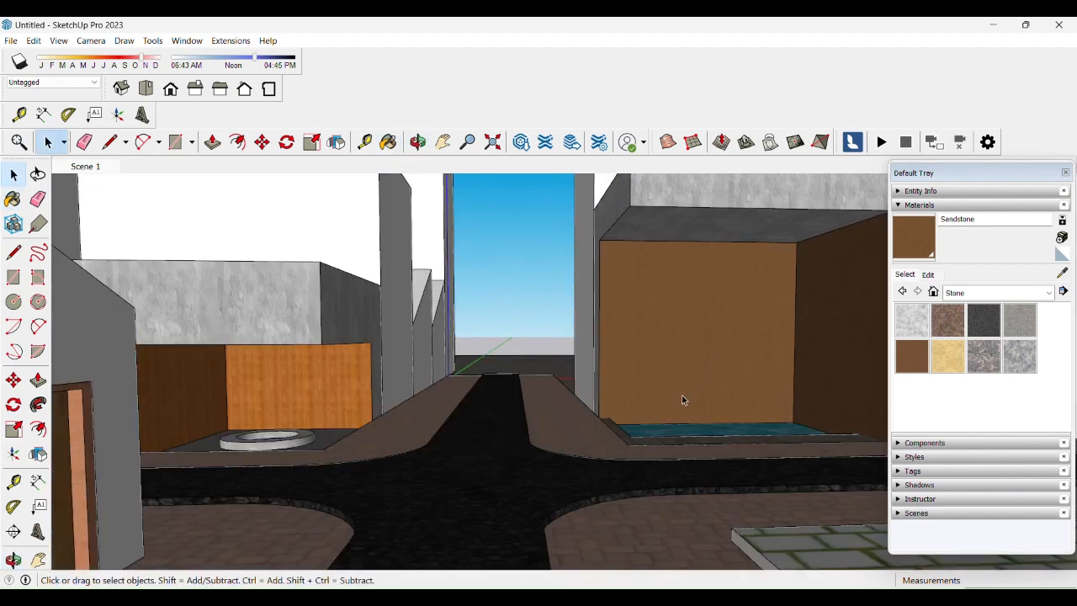
- Paint the two context buildings behind the corner building with the round planter with Checker Plate from the Patterns materials
middle_click_drag(681, 395, 395, 385)
left_click(319, 367)
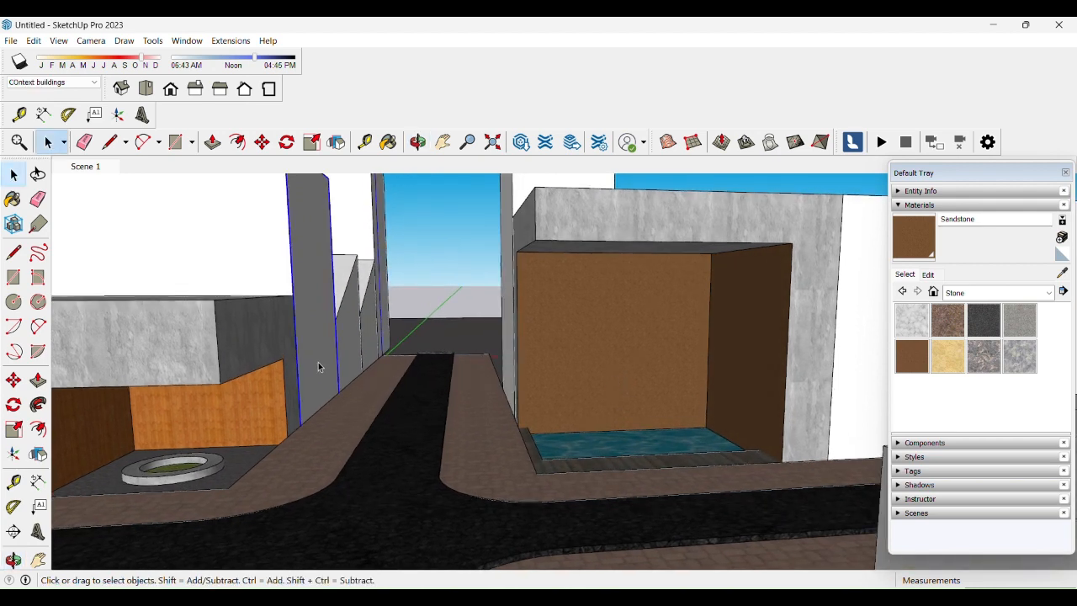
left_click(1025, 298)
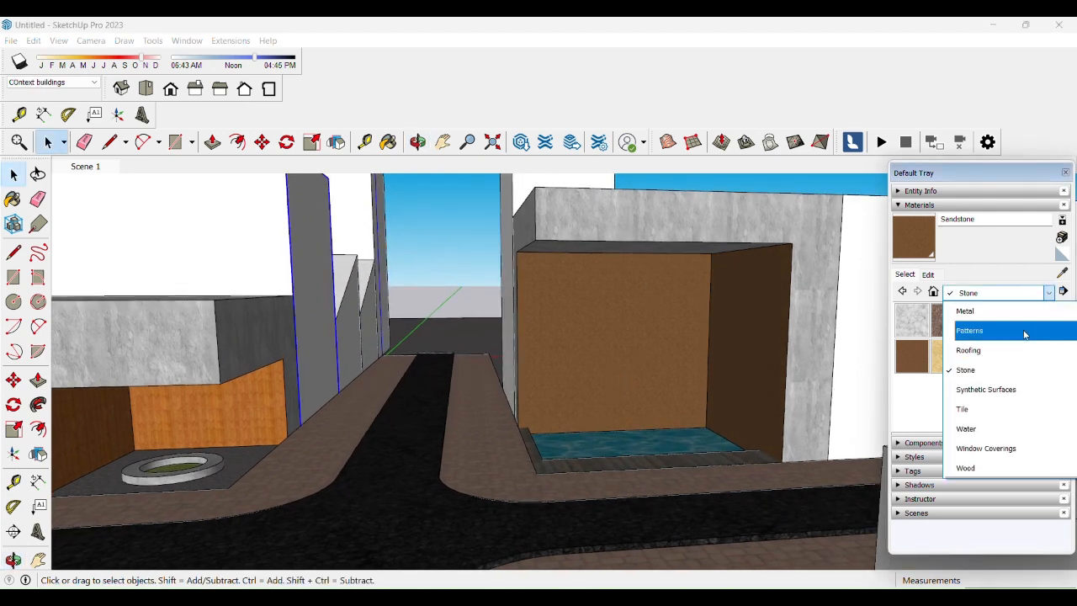
left_click(1029, 331)
scroll(1001, 354, "down", 5)
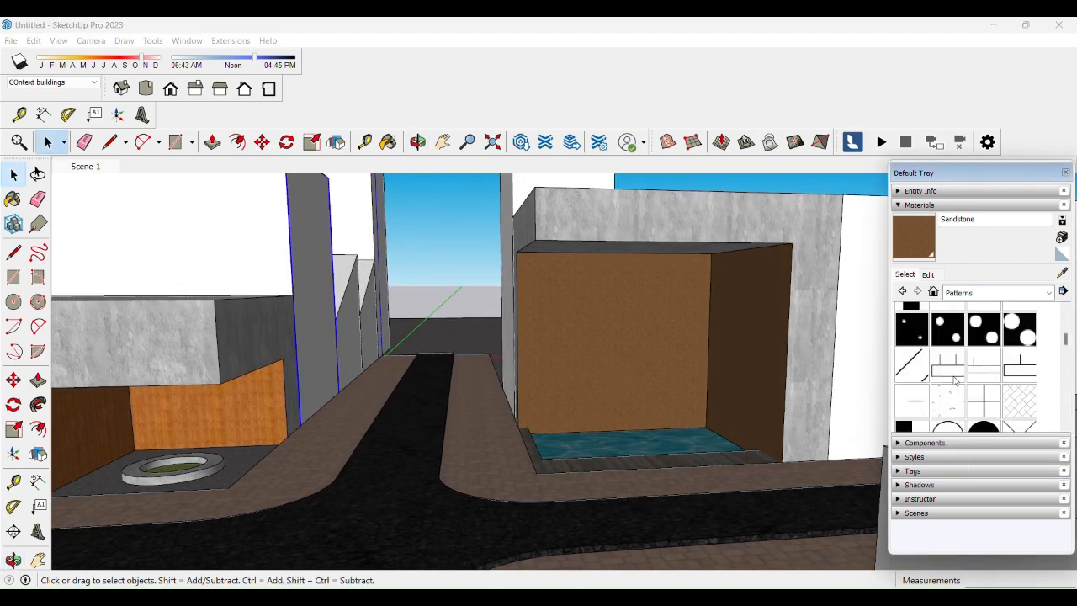
left_click(1019, 336)
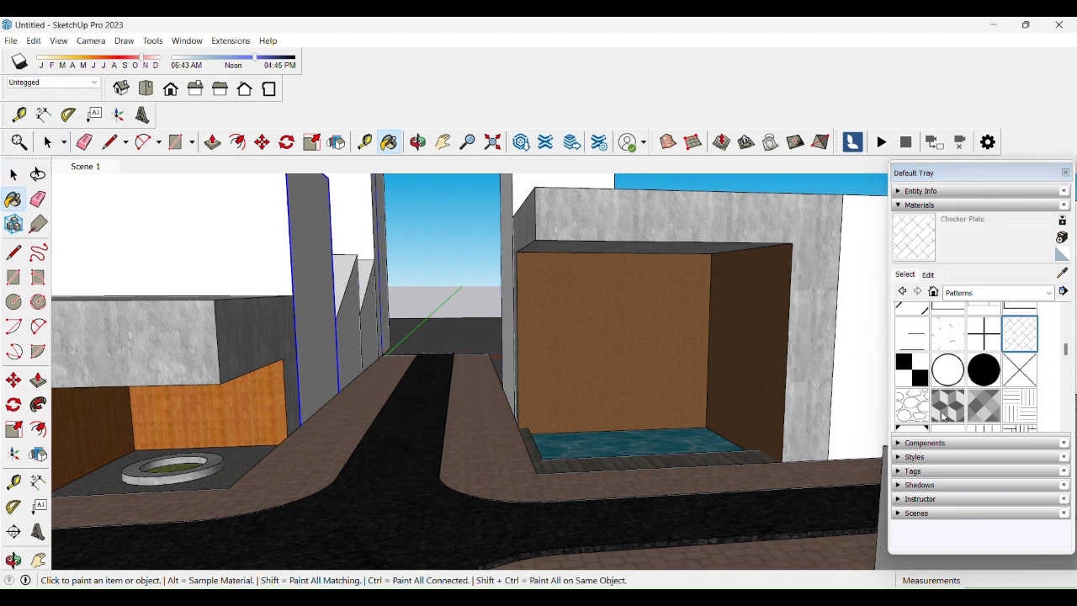
left_click(320, 340)
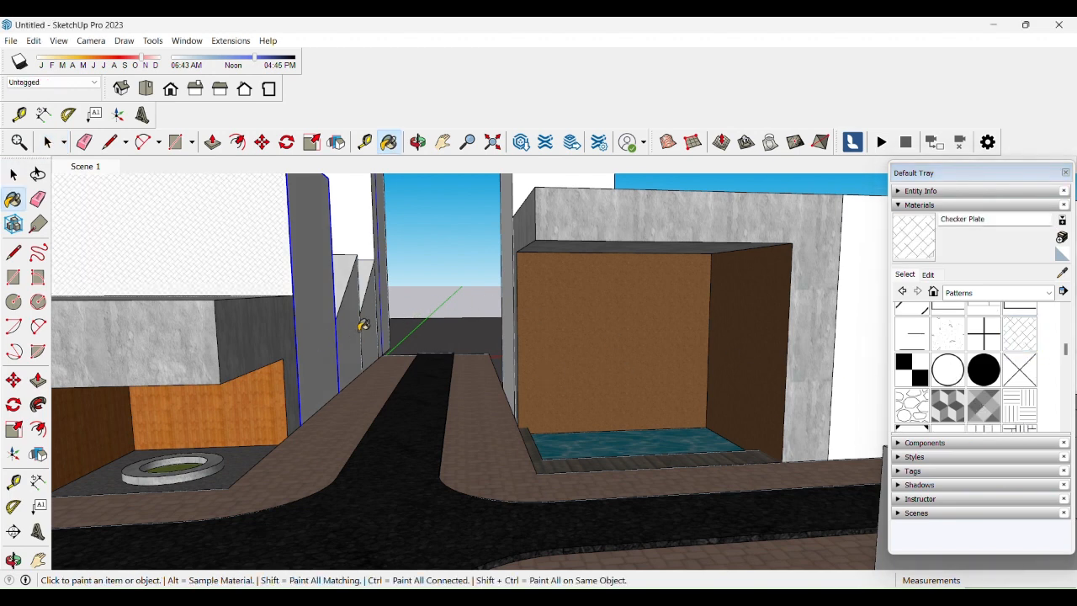
left_click(381, 242)
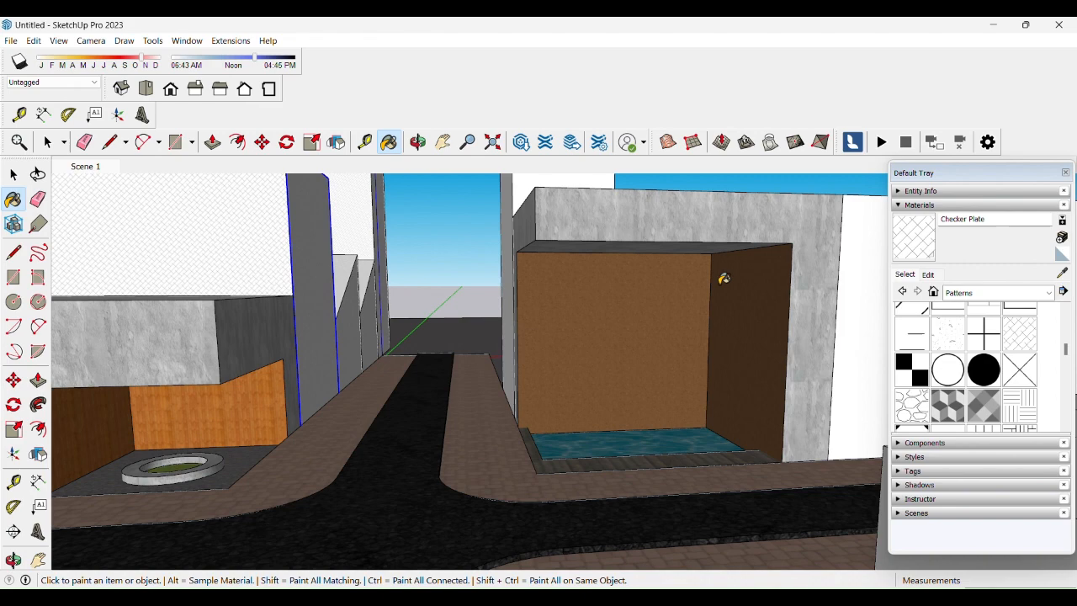
- Paint the low context building further down the street with Diamond Stripes from the Patterns materials
left_click(994, 395)
left_click(364, 312)
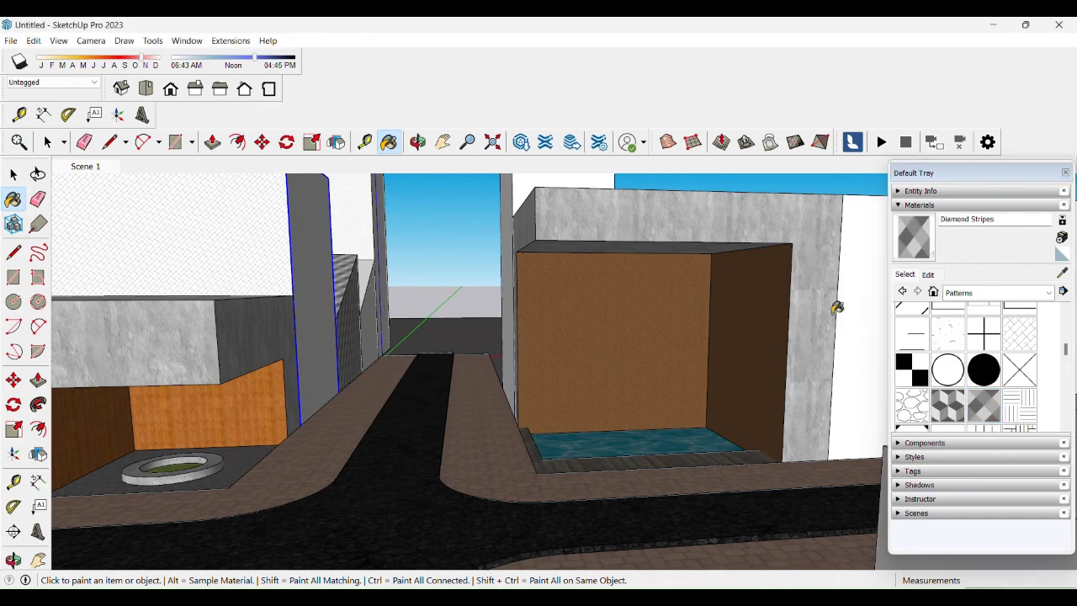
mouse_move(488, 351)
middle_mouse_down()
mouse_move(466, 322)
mouse_move(493, 312)
mouse_move(508, 324)
mouse_move(521, 311)
middle_mouse_up()
mouse_move(715, 312)
middle_mouse_down()
mouse_move(726, 344)
mouse_move(685, 347)
mouse_move(693, 328)
mouse_move(511, 440)
mouse_move(563, 383)
middle_mouse_up()
key("space")
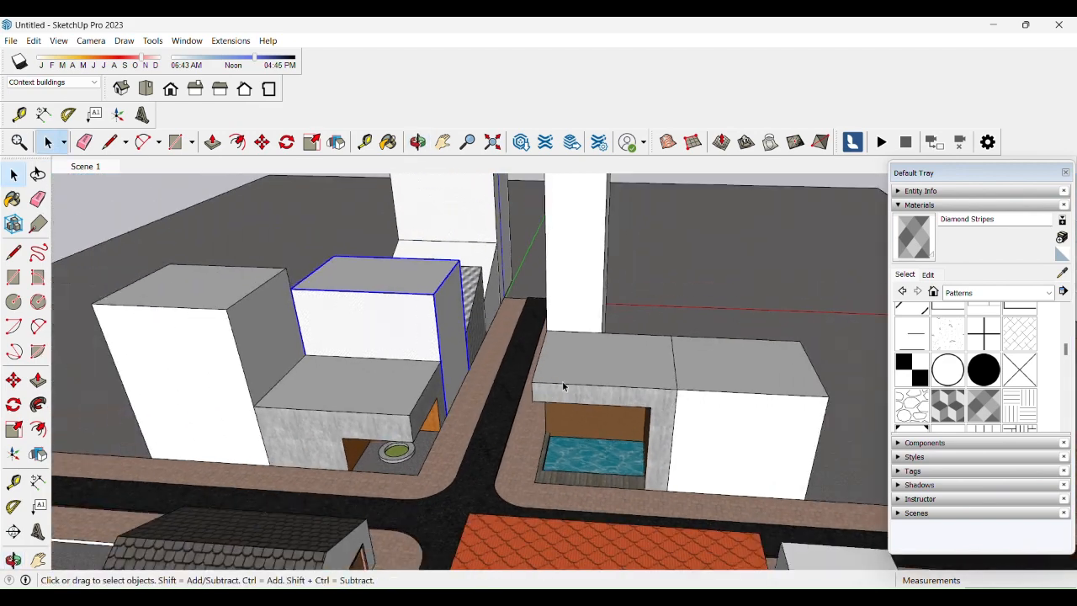
- Relocate the Lumion LiveSync tools to their own row above the SketchUp drawing tools
scroll(572, 308, "down", 5)
middle_click_drag(572, 308, 124, 191)
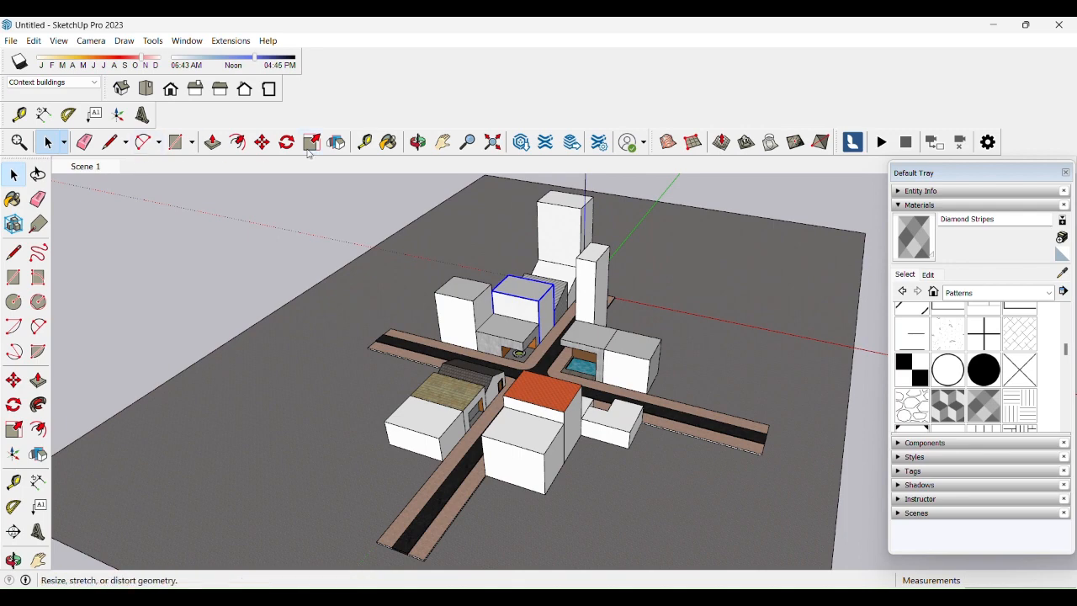
scroll(644, 257, "up", 4)
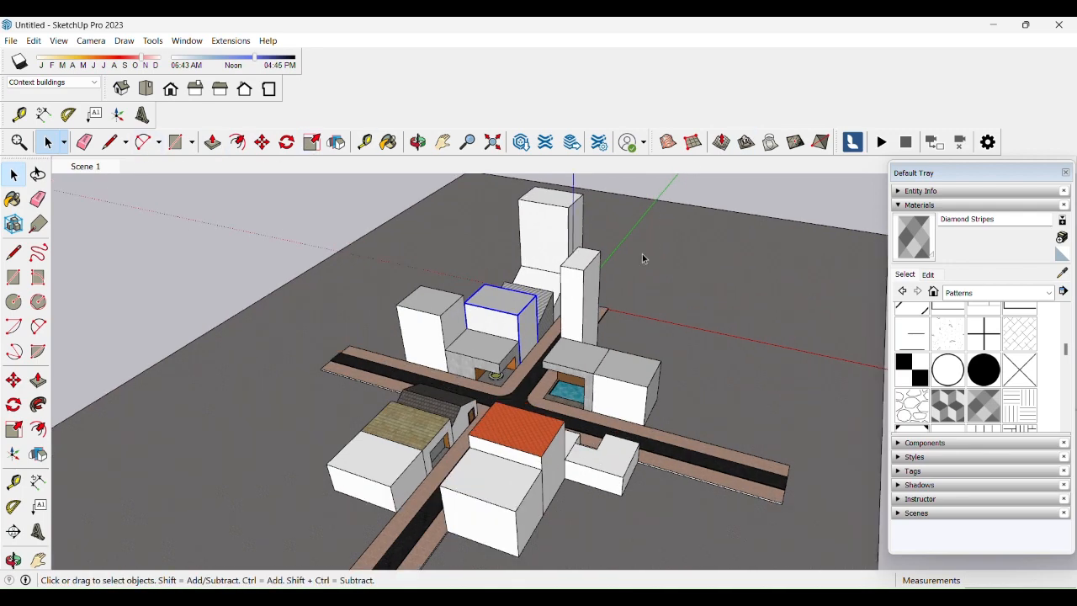
middle_click_drag(545, 380, 522, 372)
scroll(561, 367, "up", 3)
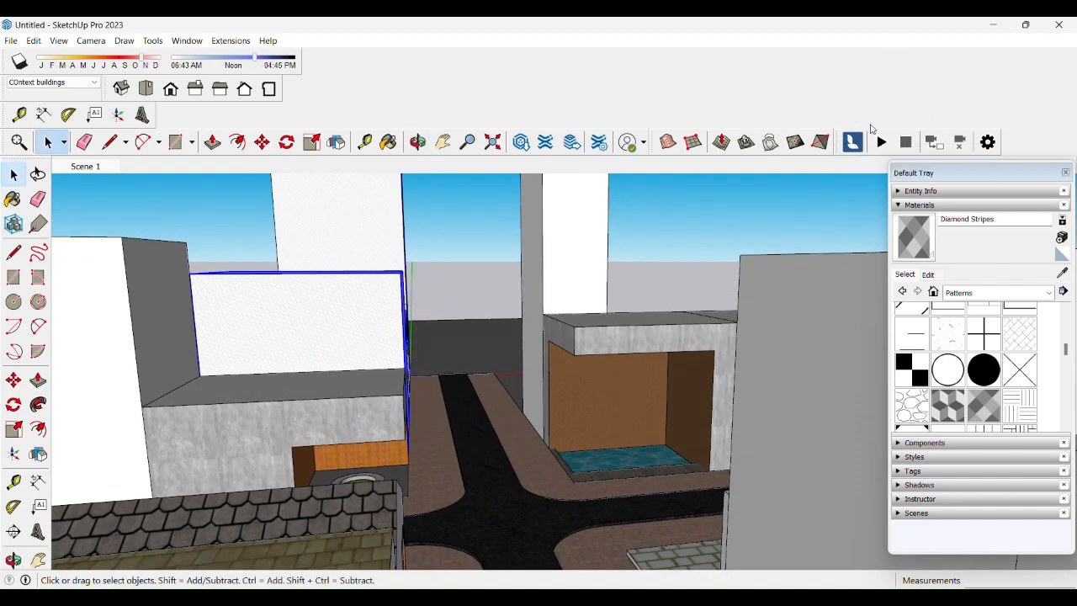
left_click_drag(838, 140, 838, 113)
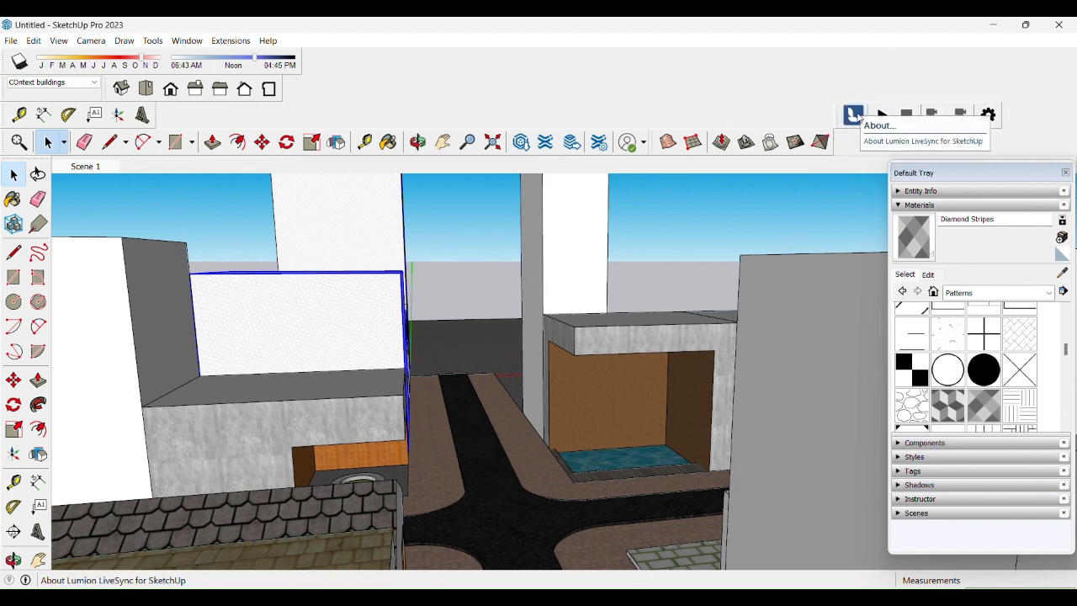
left_click(856, 116)
left_click(622, 359)
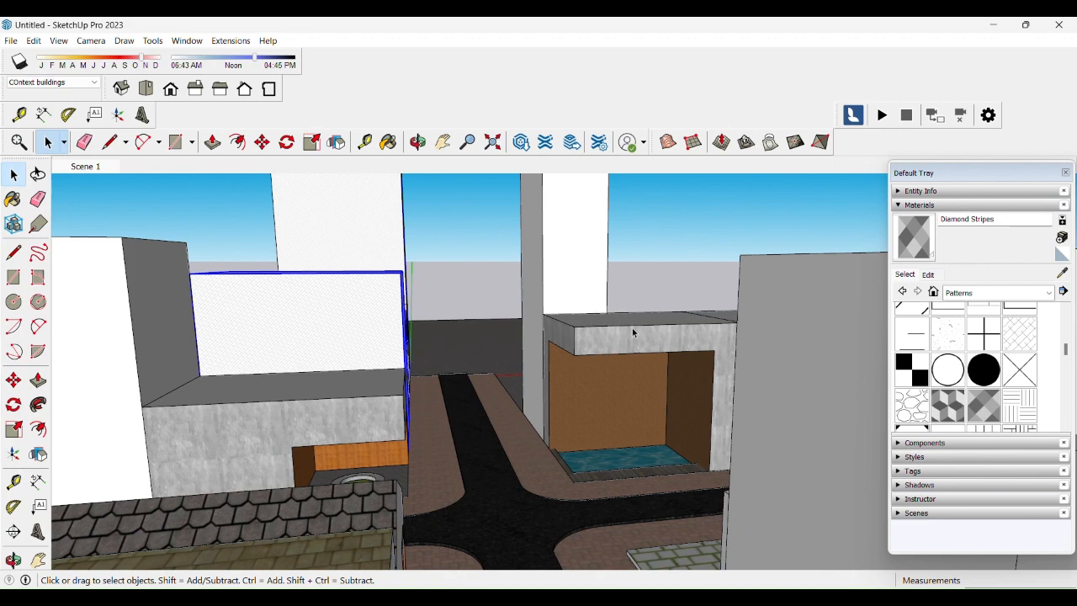
- From the Scene 1 view, hide the corner building and its round planter and save the view as Scene 2
middle_click_drag(620, 367, 390, 261)
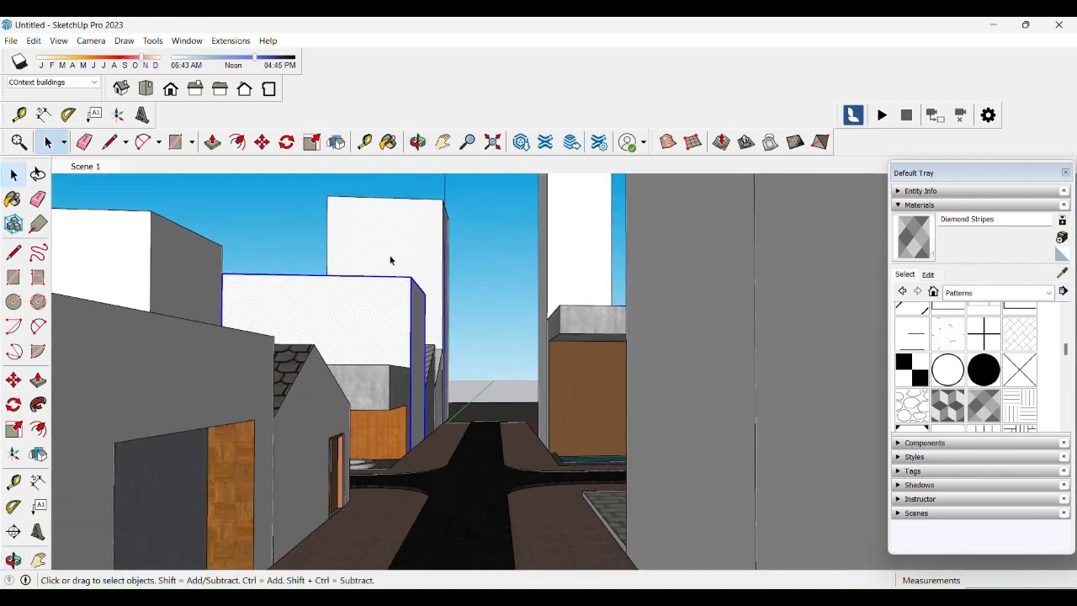
left_click(112, 172)
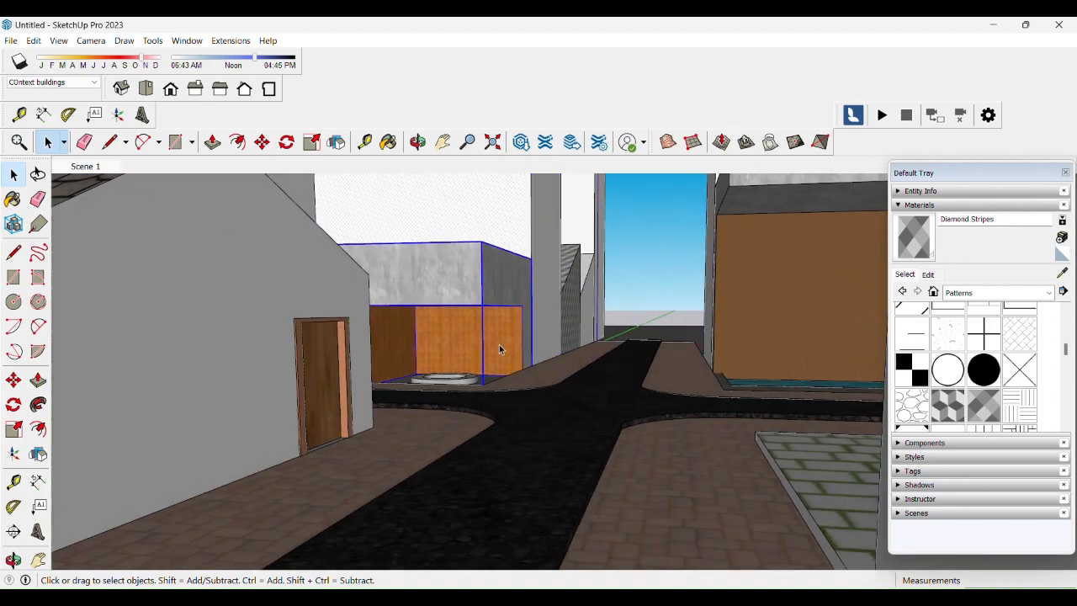
key("Delete")
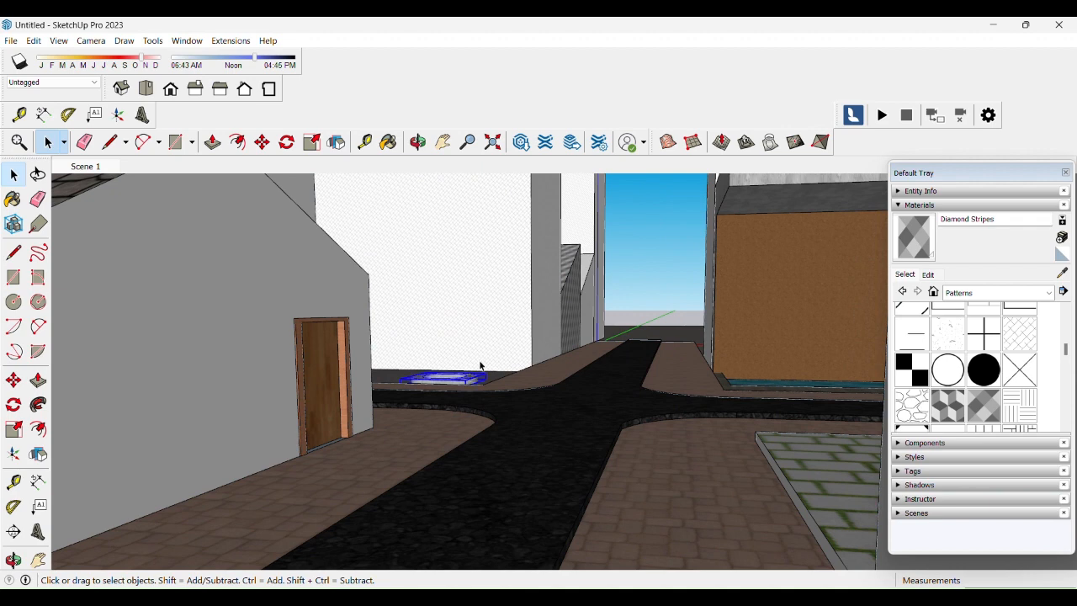
right_click(101, 166)
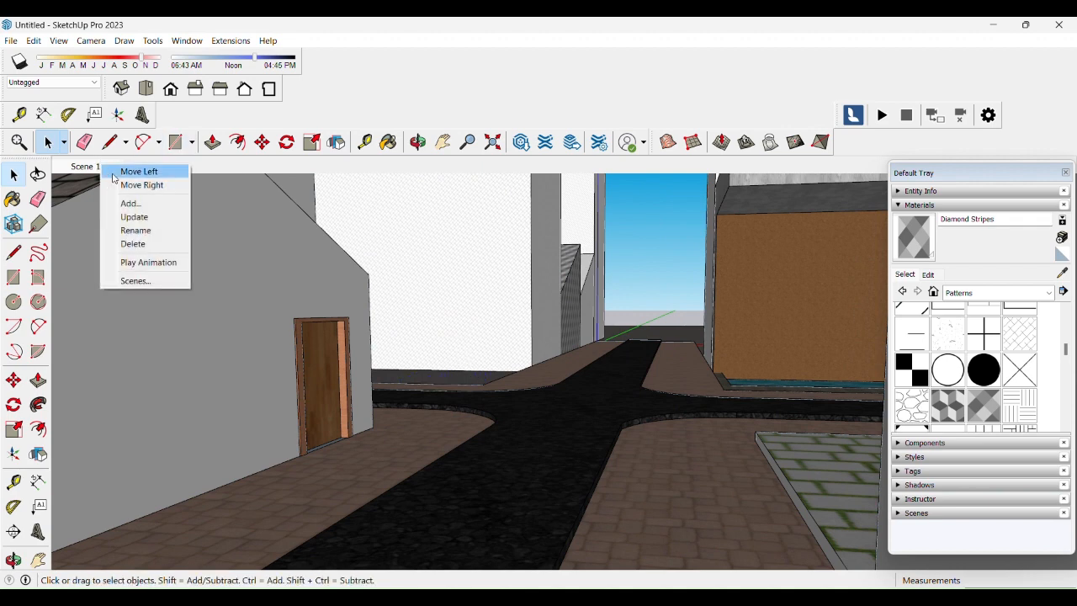
left_click(126, 204)
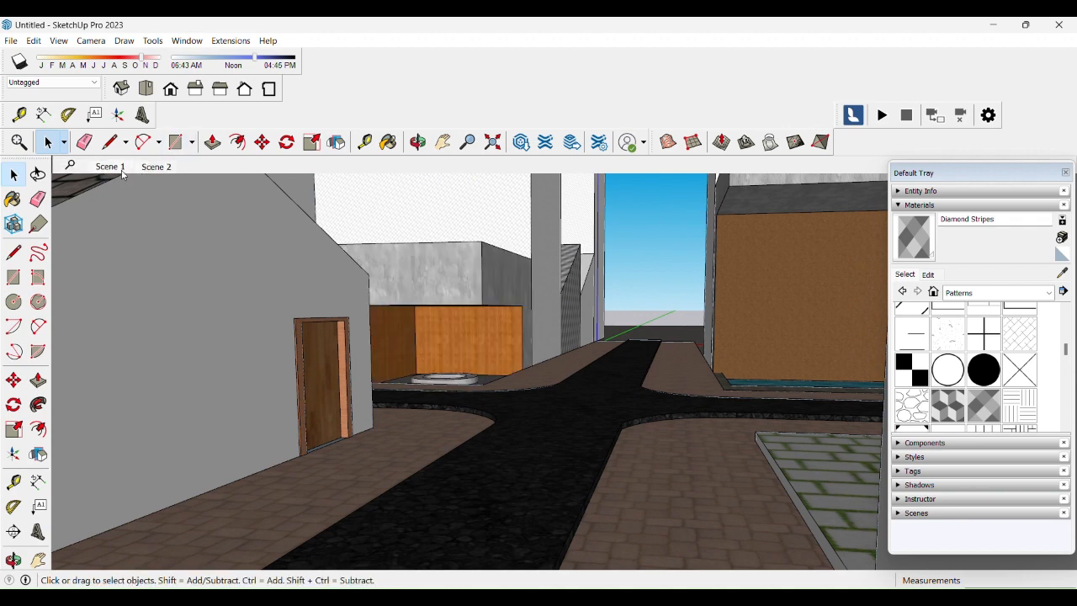
- Switch between Scene 1 and Scene 2 to compare the corner with and without the building
left_click(125, 169)
left_click(158, 174)
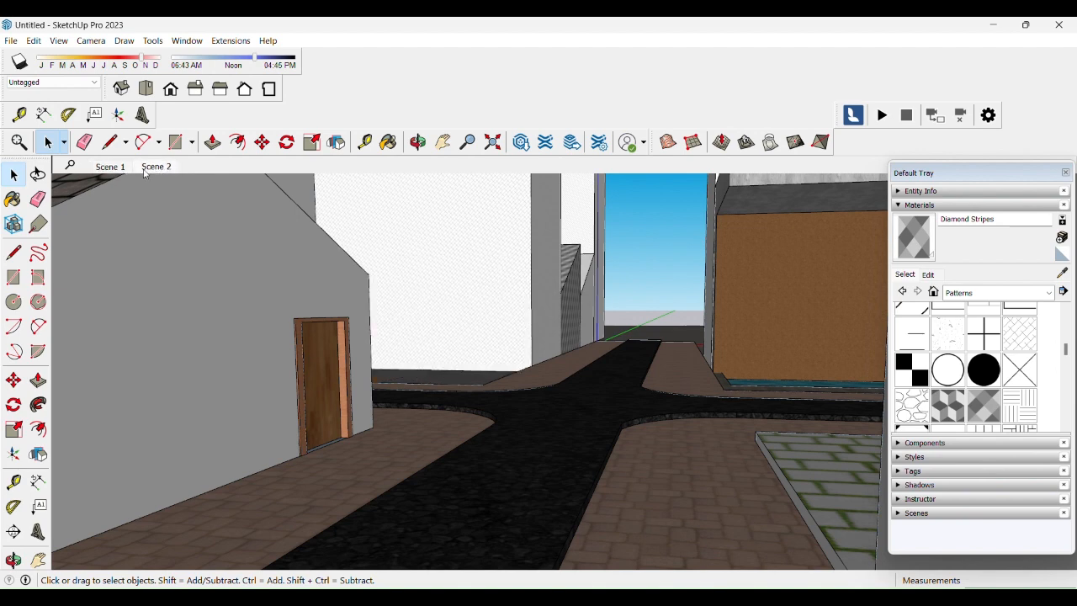
left_click(126, 170)
- Draw a rectangle about 1.66 m by 0.69 m on the road in the middle of the intersection
left_click(502, 292)
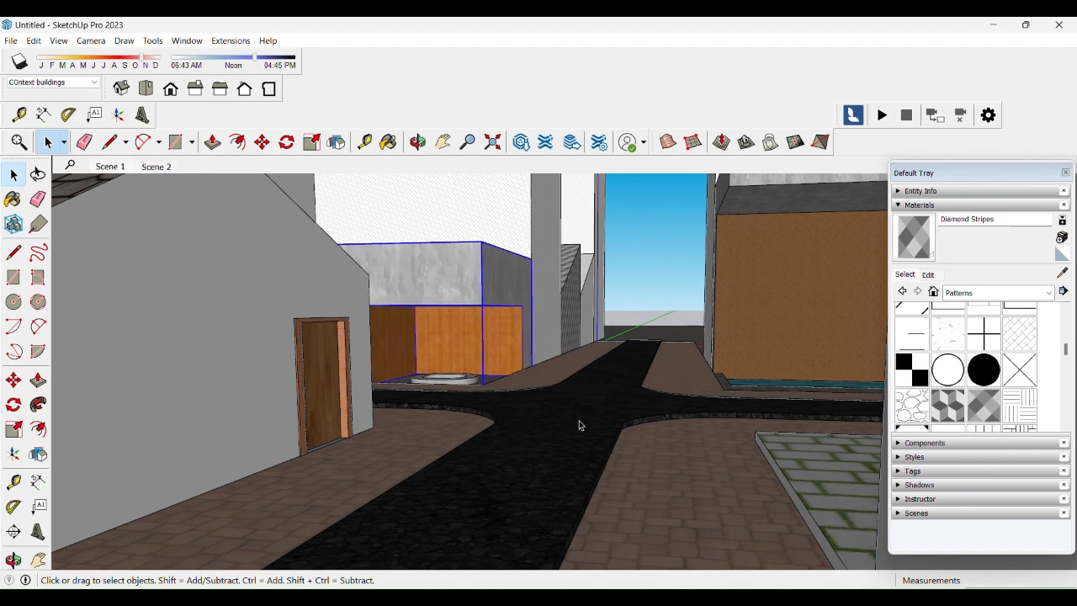
left_click(552, 406)
key("r")
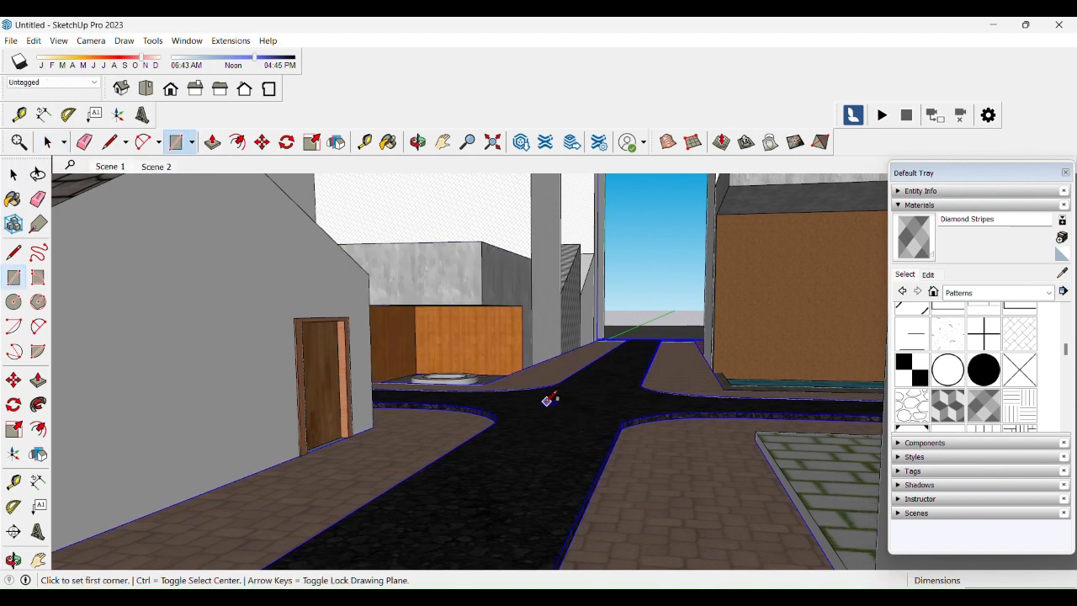
left_click(545, 402)
left_click(625, 383)
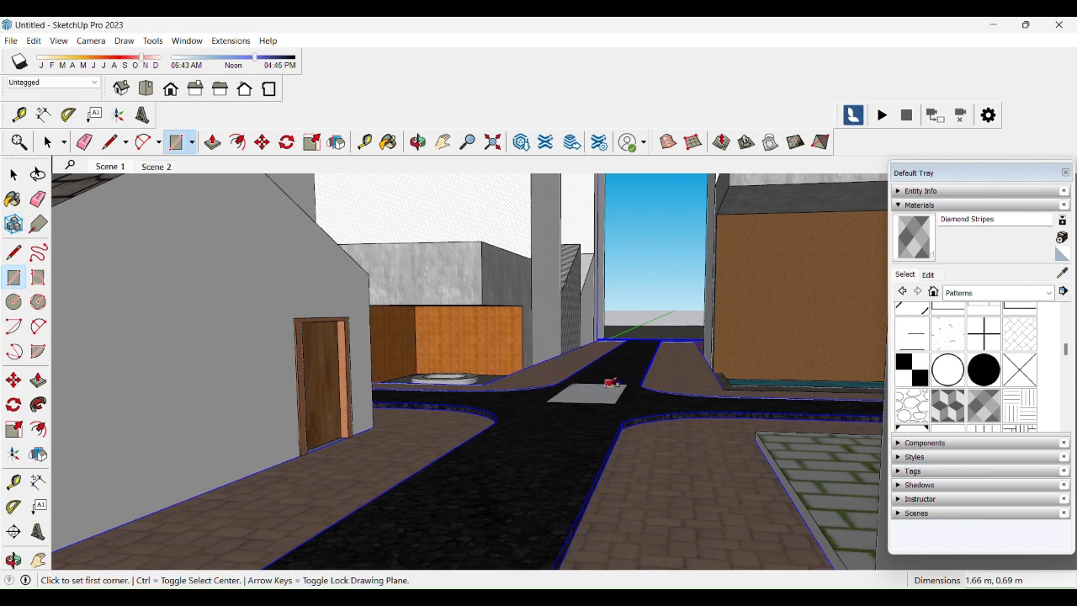
- Push/Pull the rectangle up into a tall box and extend its side face toward the building with the water basin
key("space")
left_click(588, 396)
key("p")
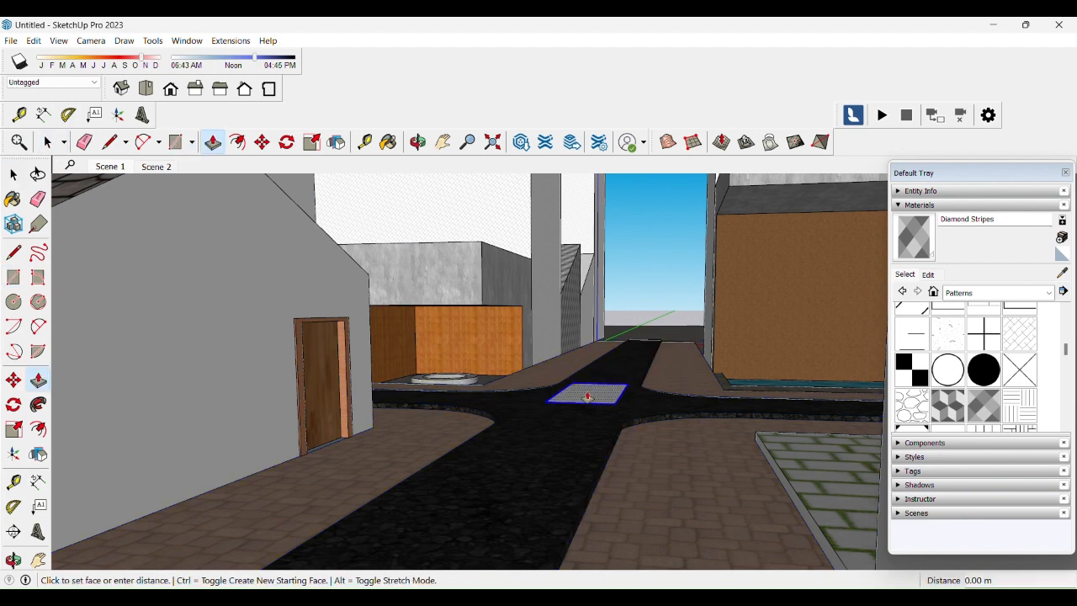
left_click(588, 396)
key("space")
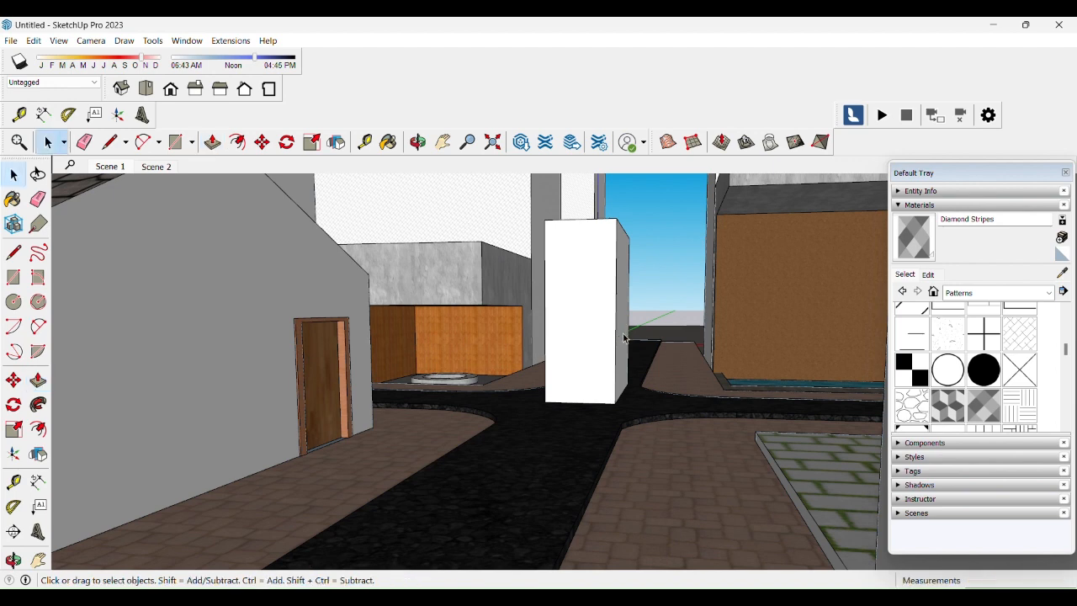
key("p")
left_click(622, 338)
left_click(709, 352)
key("space")
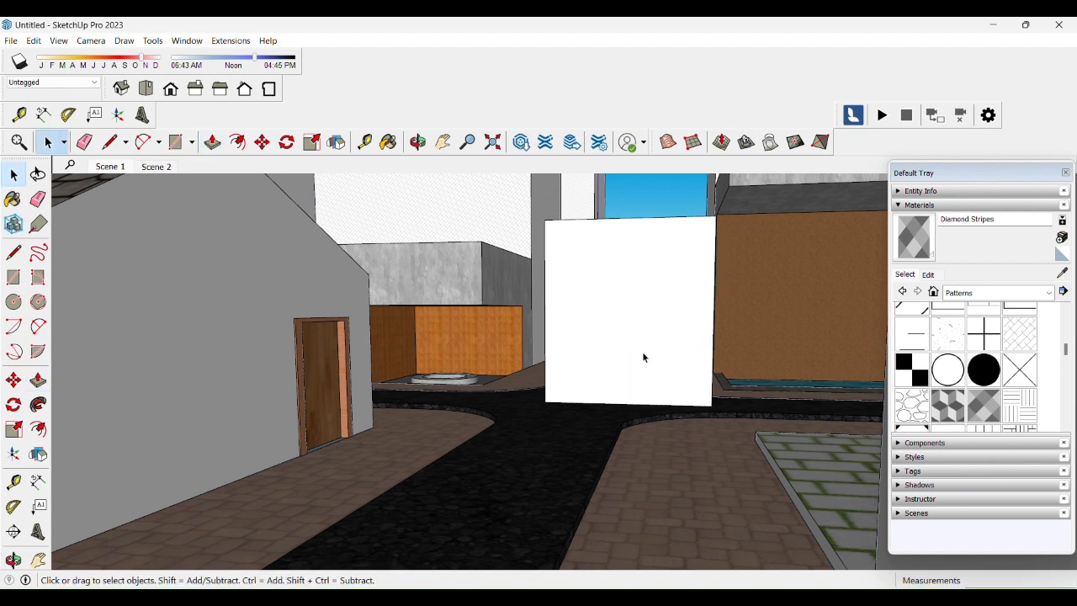
- Group the whole box and move it about 3.24 m onto the front corner of the building with the round planter
left_click(643, 353)
key("ctrl+g")
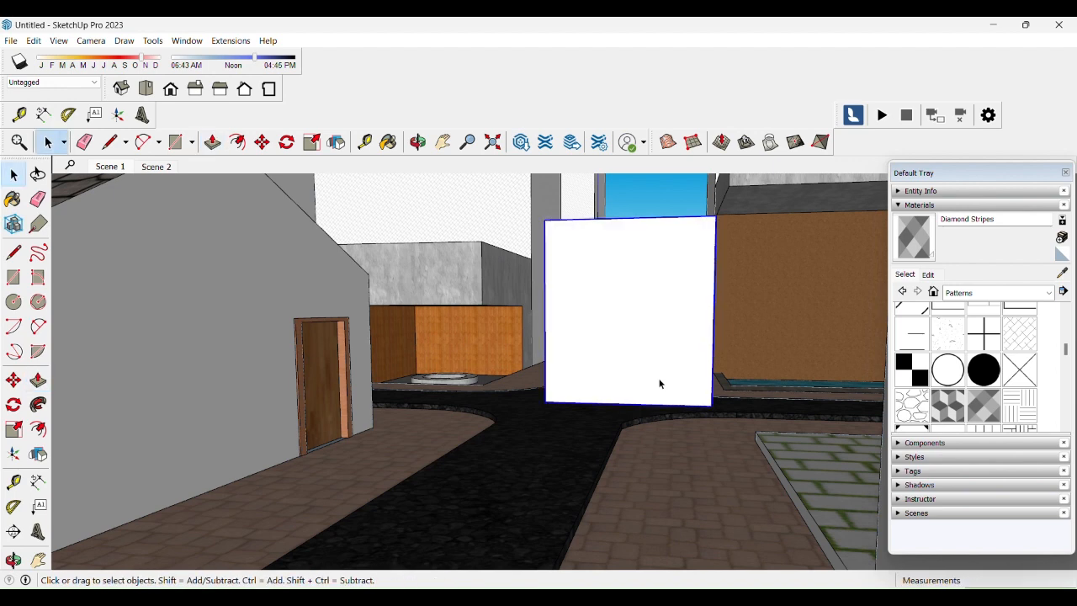
key("m")
left_click(711, 404)
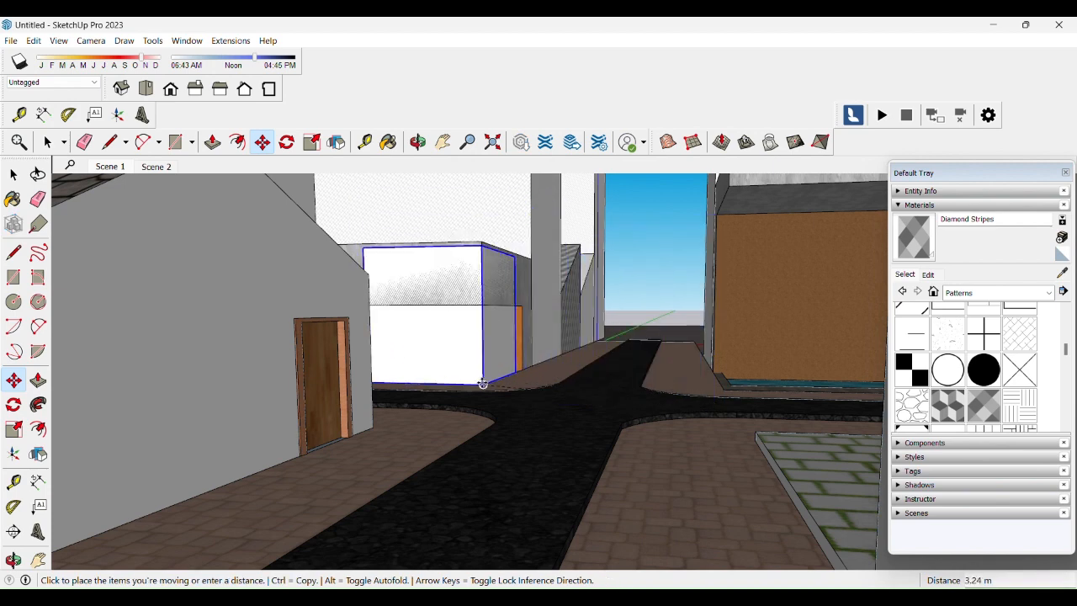
left_click(483, 384)
key("space")
- Hide the detailed corner building behind the plain box and update Scene 2 with this state
left_click(521, 293)
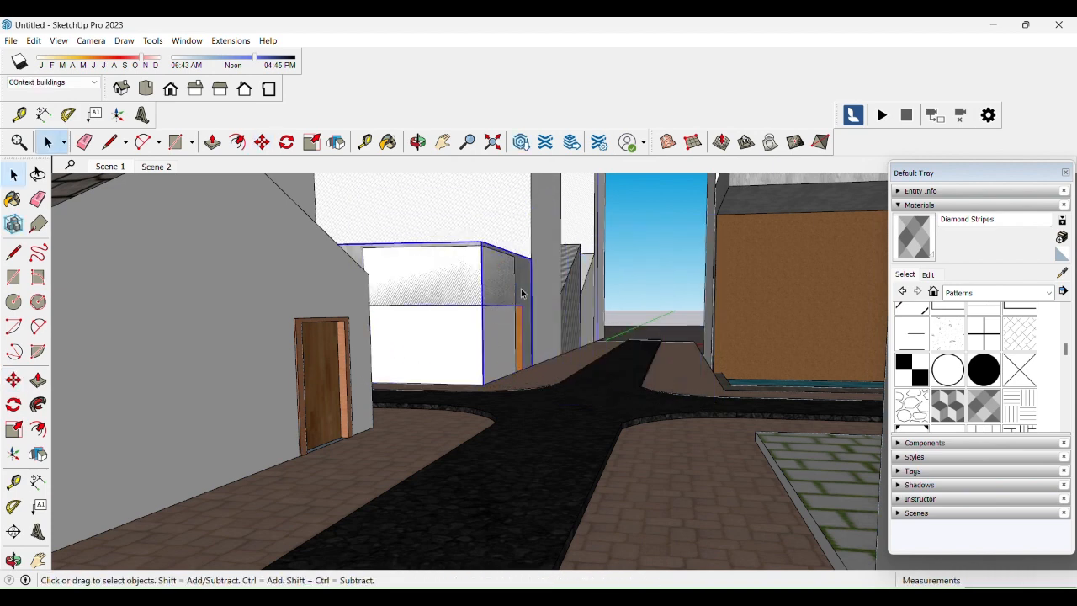
key("Delete")
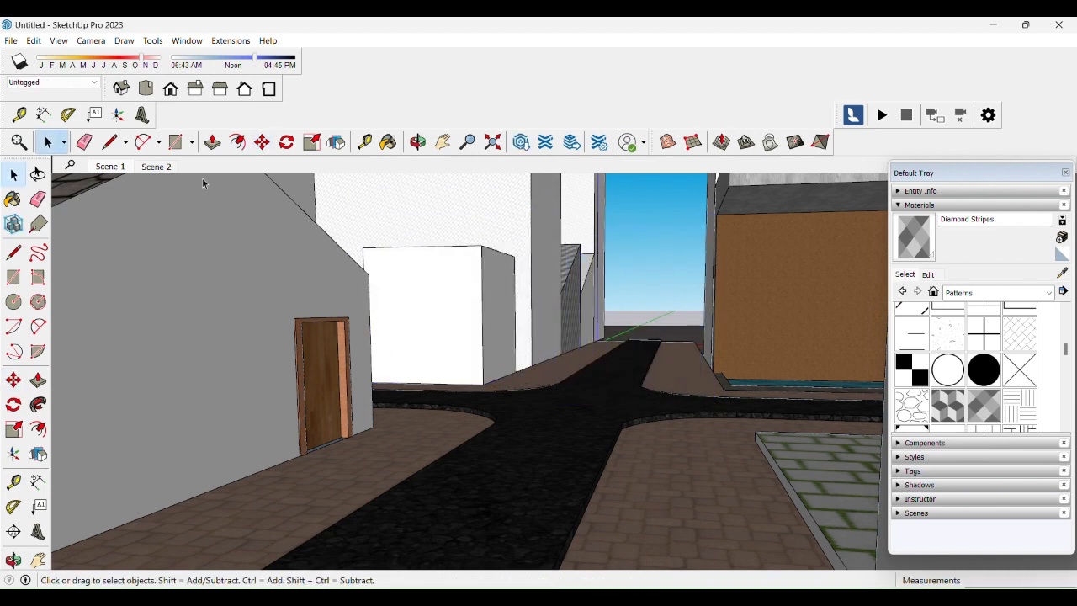
right_click(167, 169)
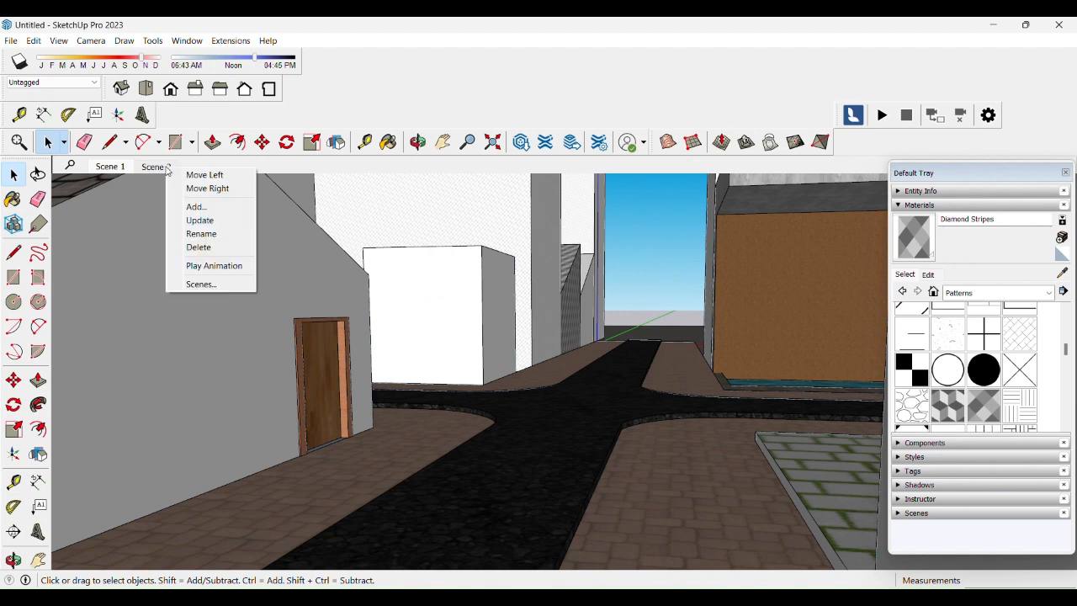
left_click(196, 216)
- Return to Scene 1, hide the plain white box group, and update Scene 1 with this state
left_click(120, 172)
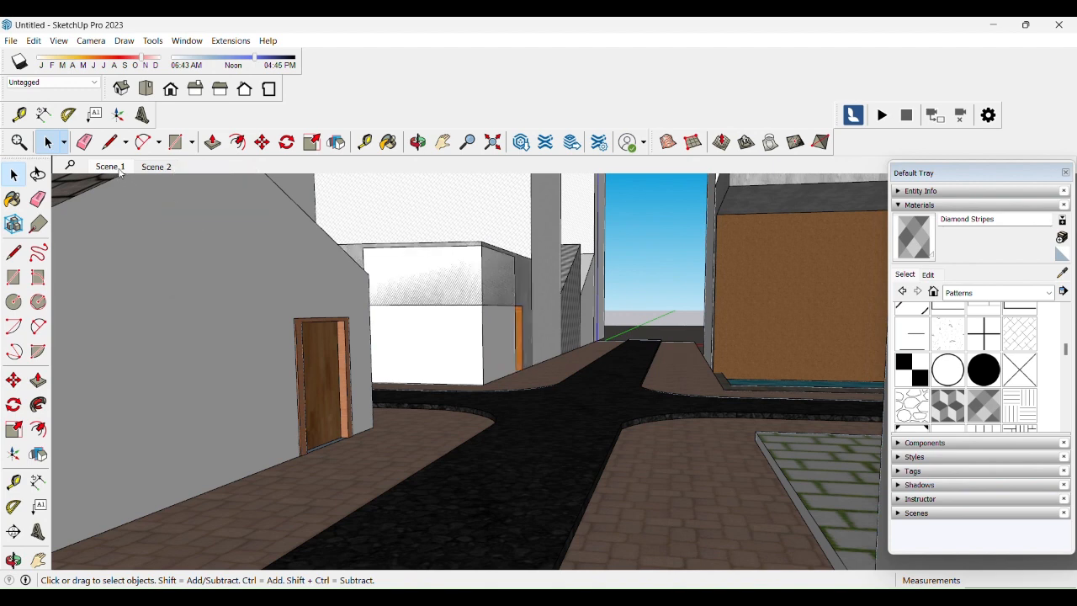
left_click(467, 353)
right_click(468, 353)
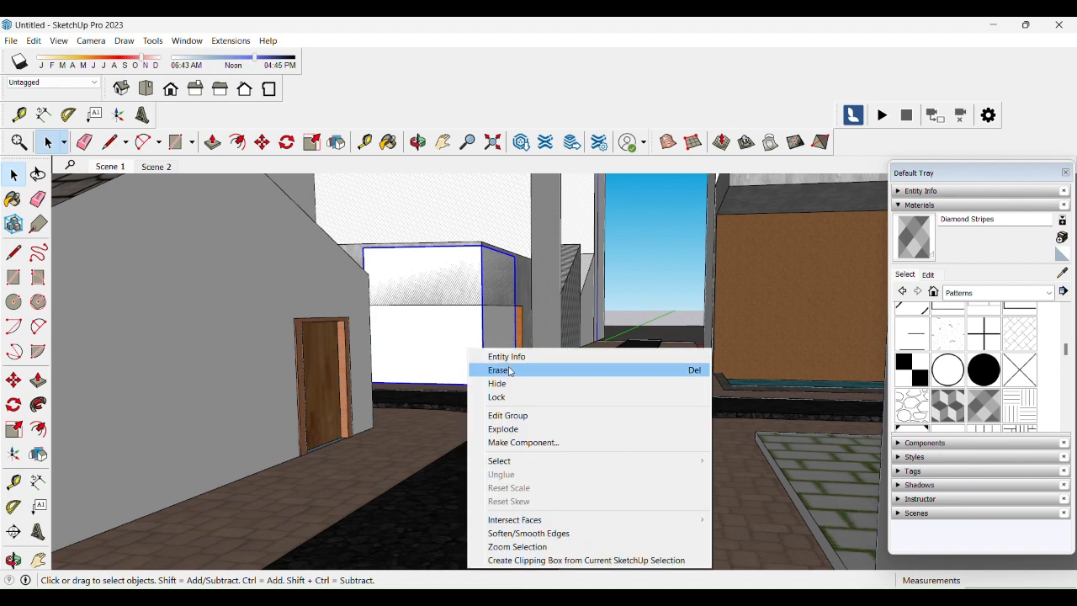
left_click(481, 368)
right_click(110, 168)
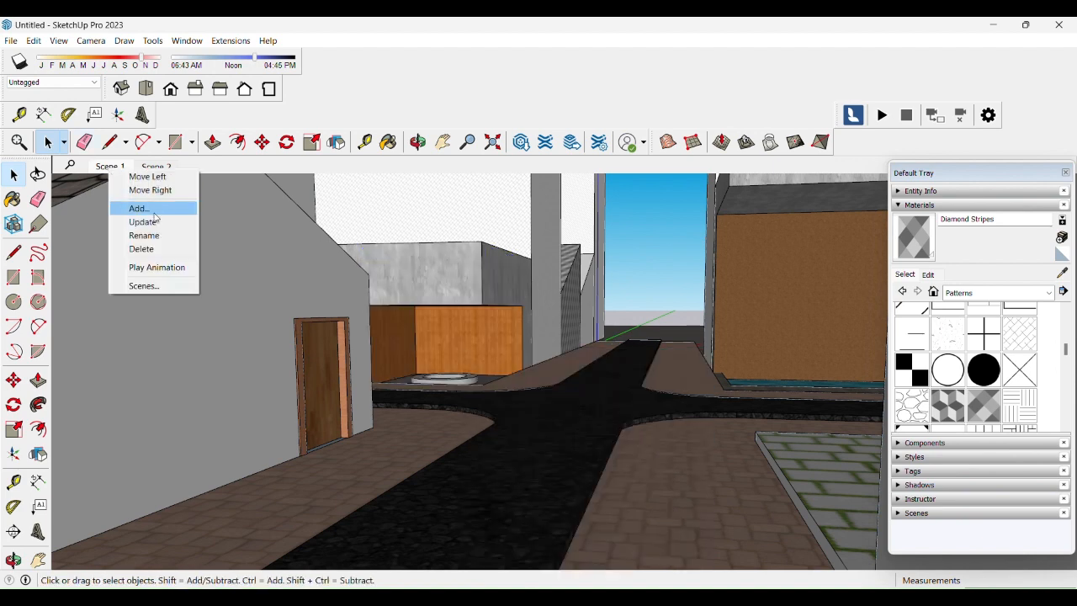
left_click(153, 216)
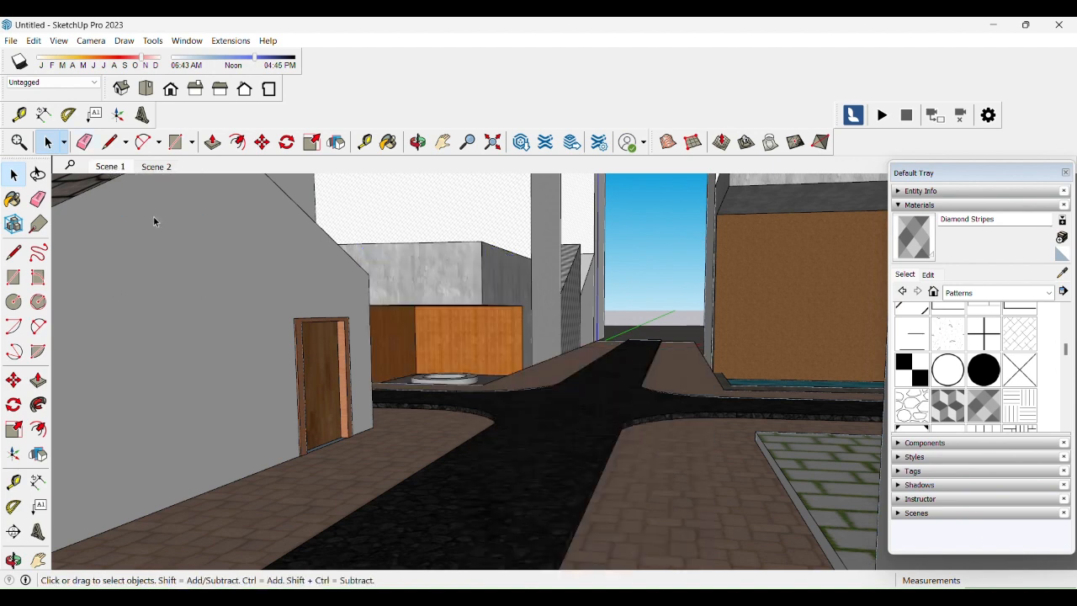
- Switch repeatedly between Scene 1 and Scene 2 to compare the detailed corner building with the plain box
left_click(155, 167)
left_click(128, 172)
left_click(149, 171)
left_click(127, 172)
left_click(160, 169)
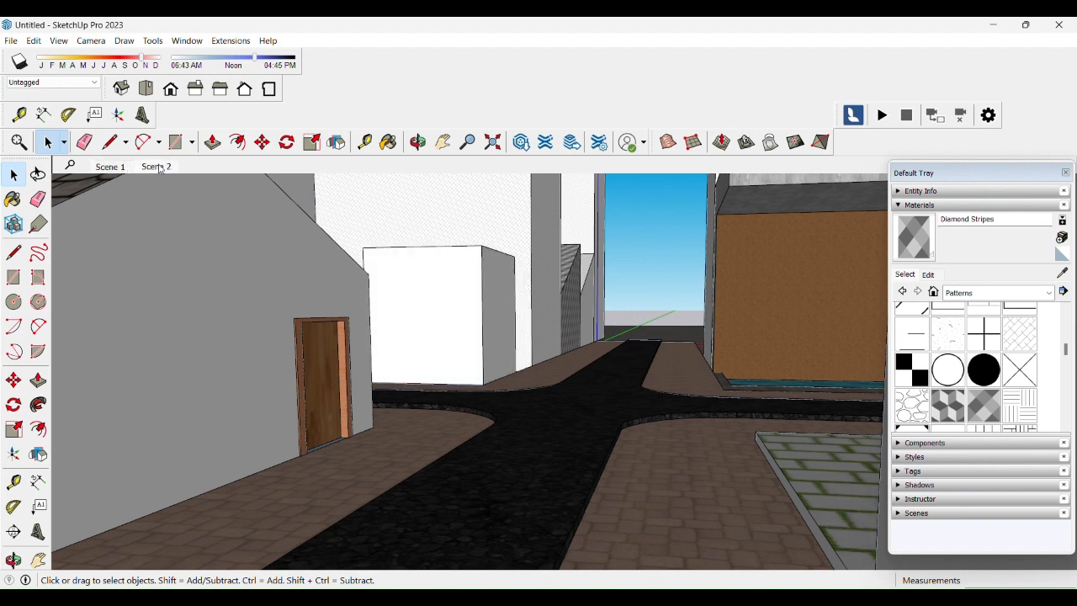
- Start LiveSync to view the street-intersection model in Lumion
mouse_move(503, 255)
middle_mouse_down()
mouse_move(490, 294)
mouse_move(515, 340)
mouse_move(511, 264)
middle_mouse_up()
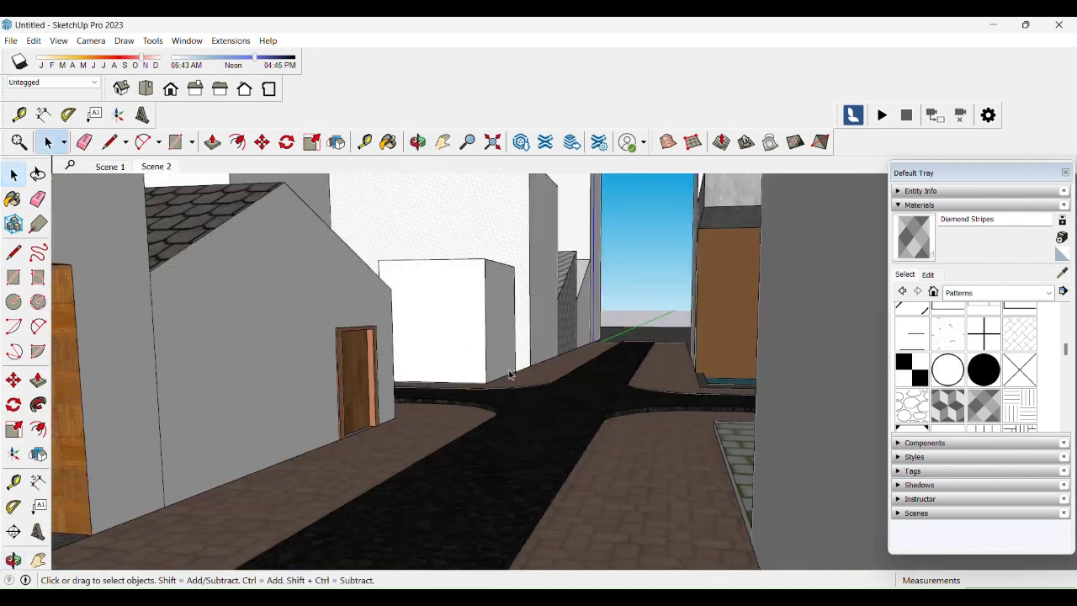
scroll(538, 311, "up", 5)
middle_click_drag(539, 307, 832, 220)
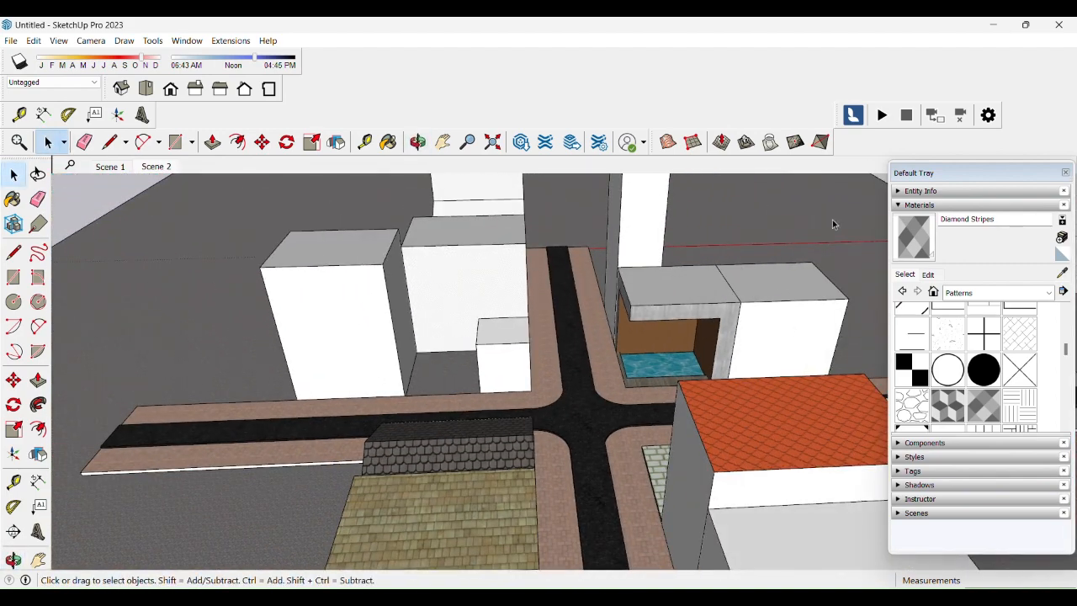
left_click(882, 115)
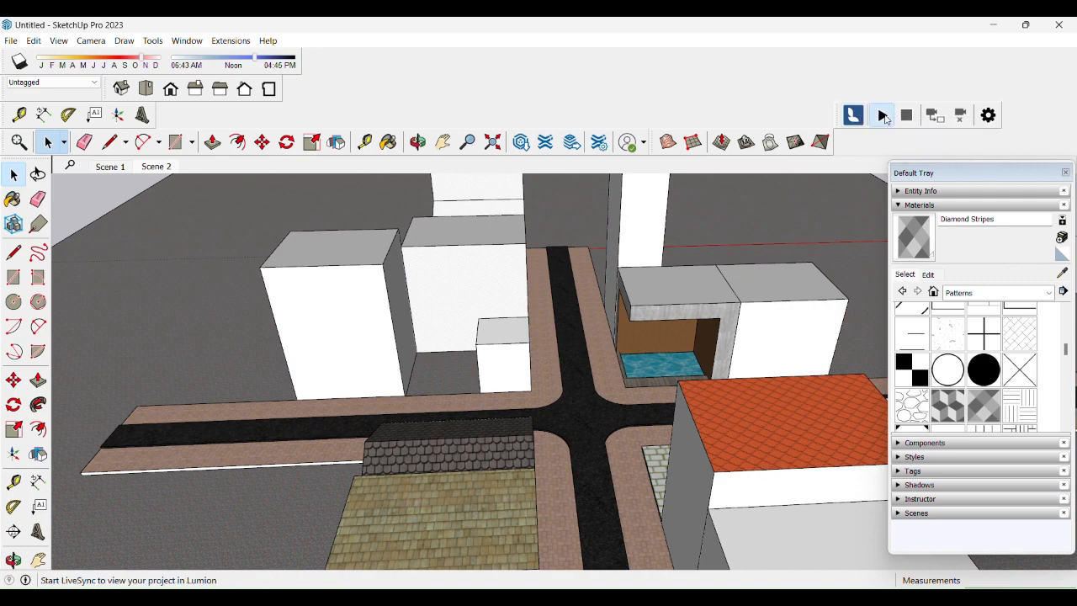
left_click(641, 345)
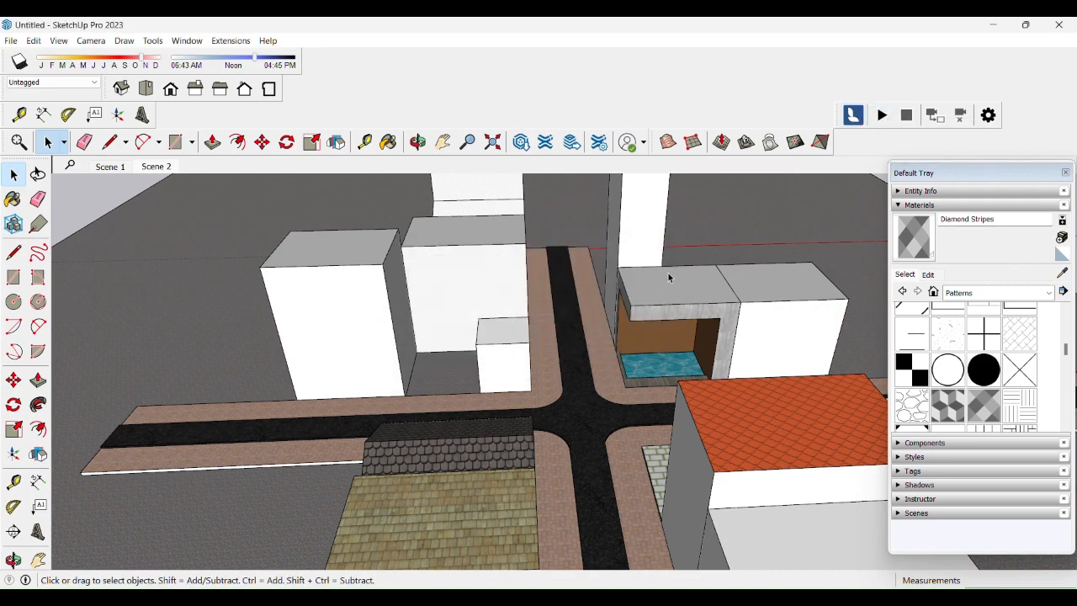
- Restore the Scene 1 view with the detailed corner building
middle_click_drag(667, 273, 392, 343)
scroll(429, 337, "up", 5)
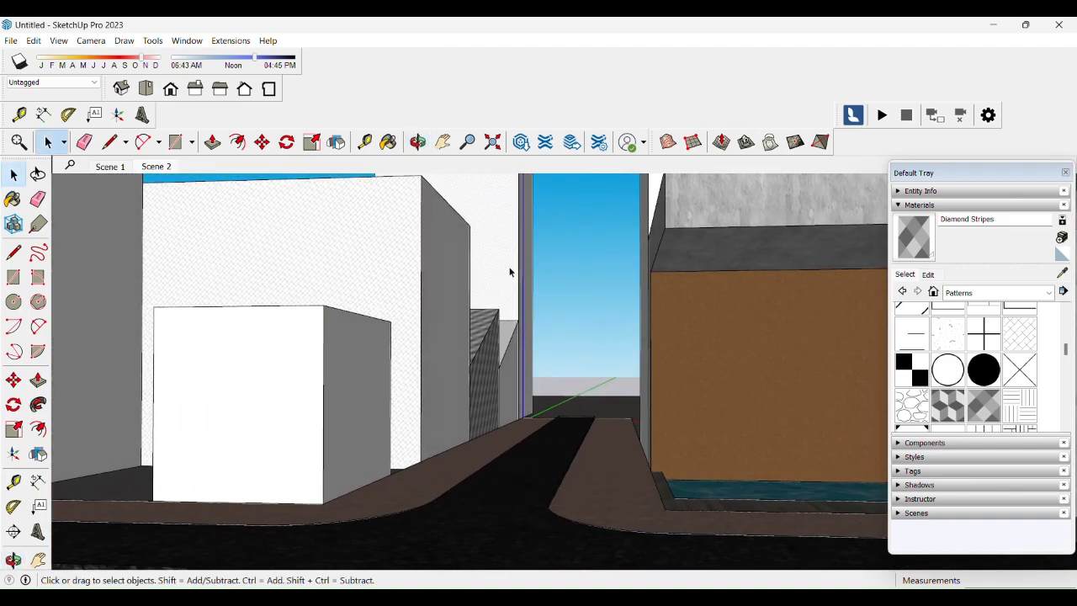
left_click(110, 167)
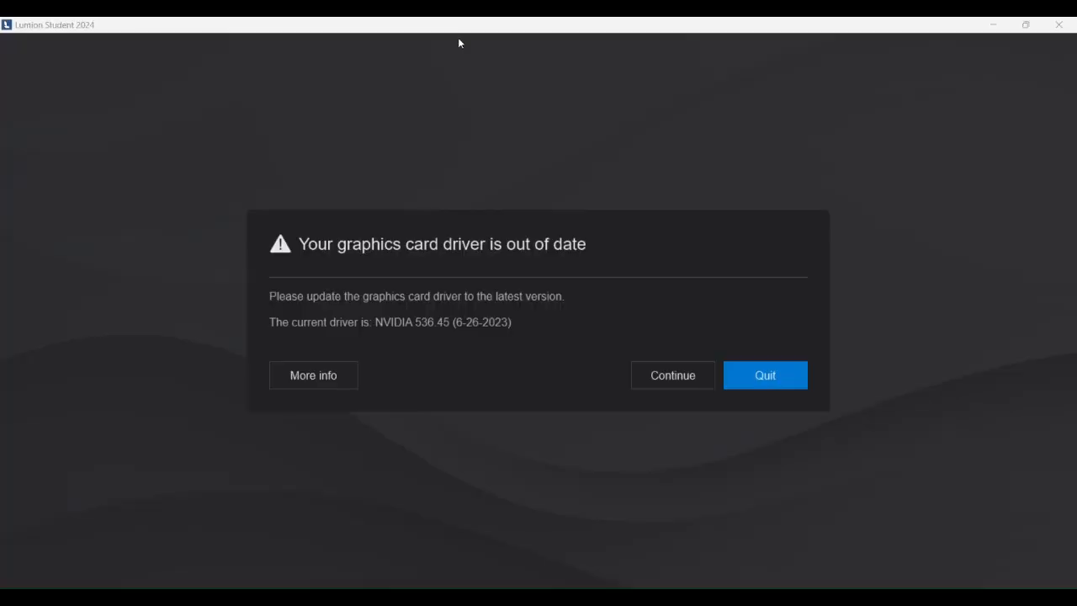
- In Lumion, return from the quit confirmation and continue past the outdated graphics driver notice
left_click(738, 386)
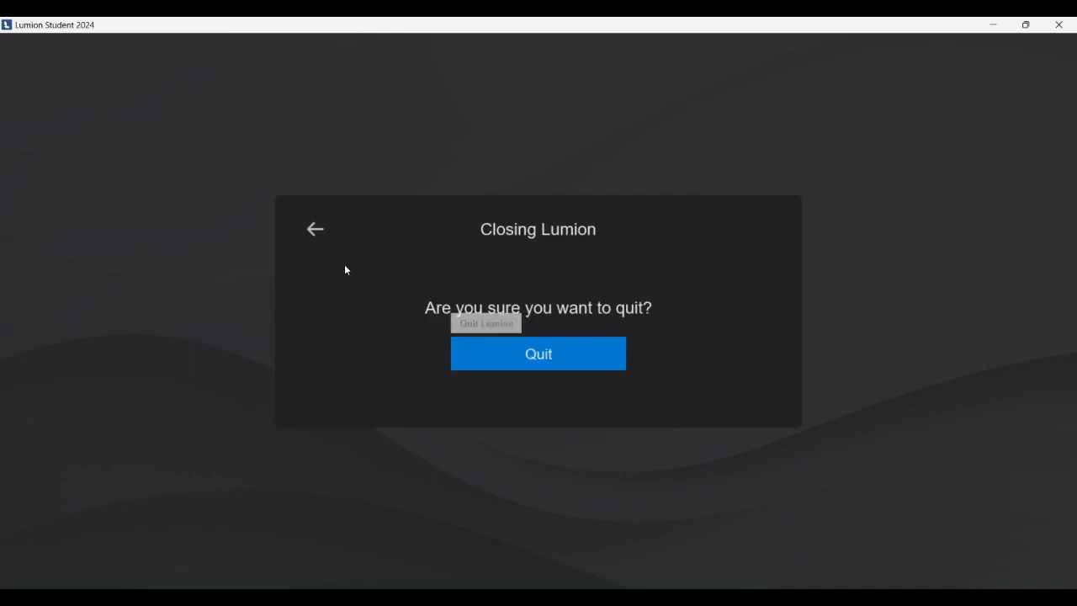
left_click(325, 235)
left_click(693, 379)
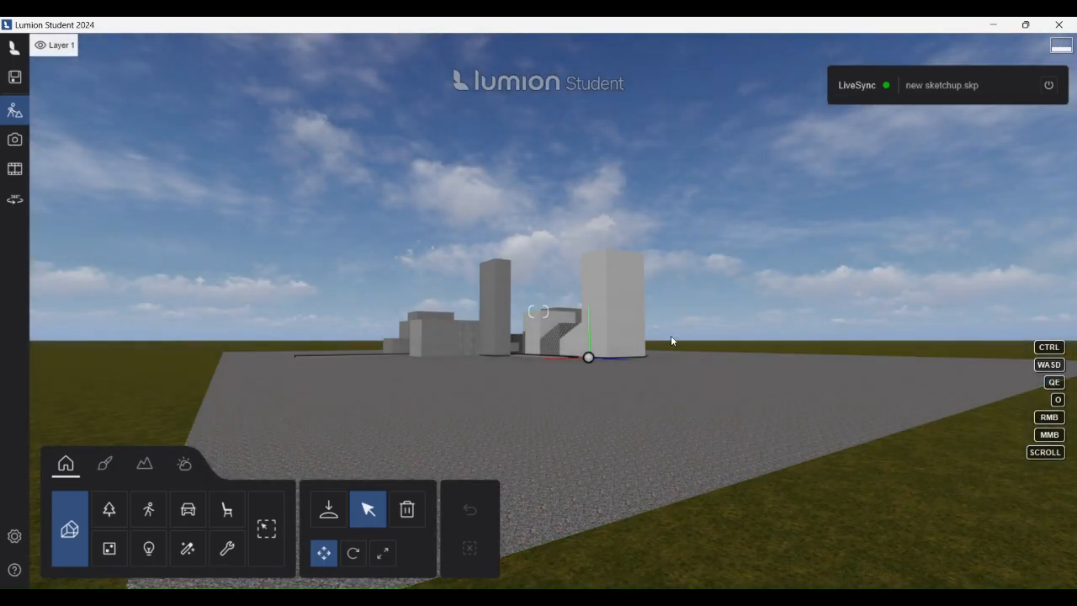
- Fly around the synced model to examine the buildings and streets from above on several sides
key("s")
key("w")
key("q")
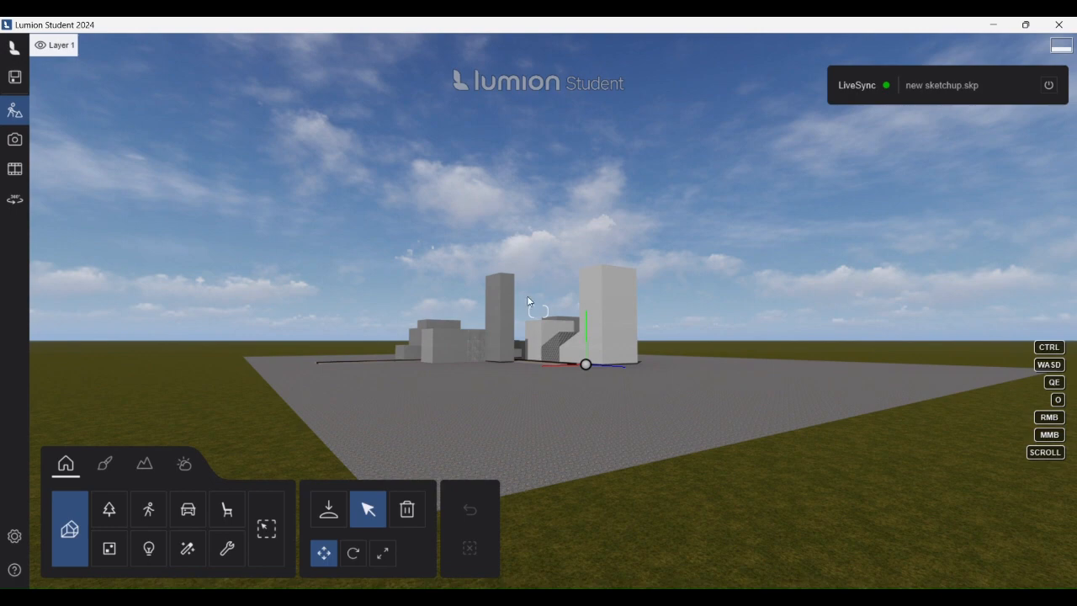
right_click_drag(520, 298, 531, 315)
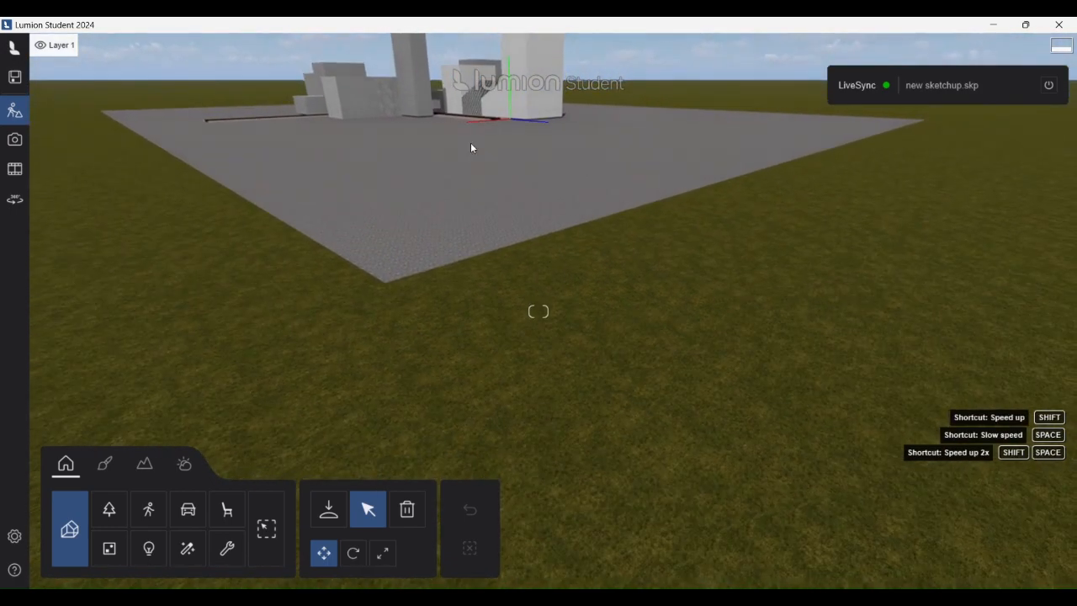
key("e")
key("q")
key("a")
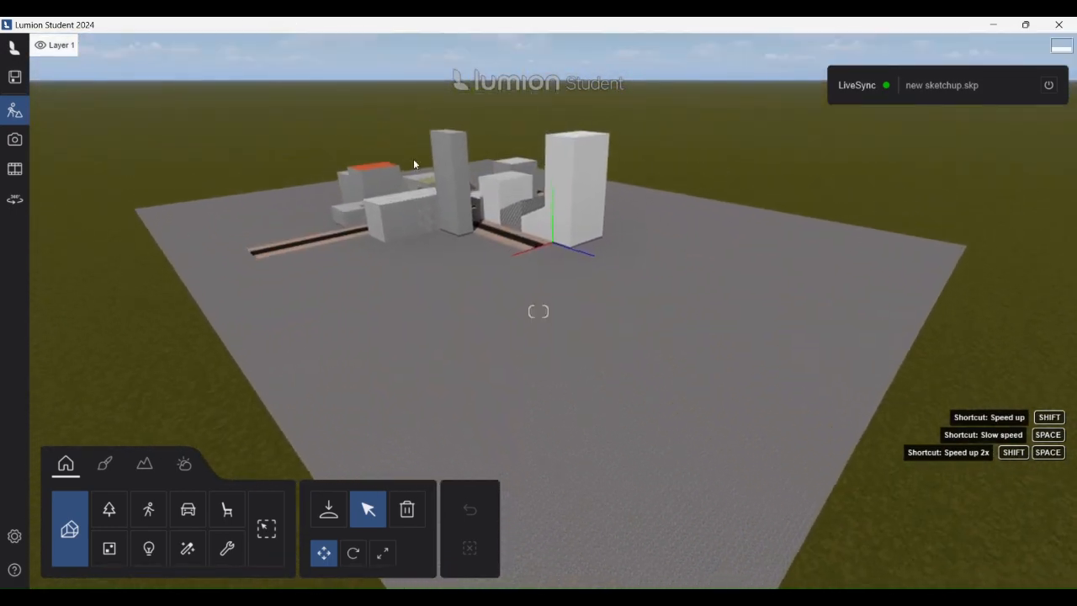
key("w")
key("w")
key("q")
key("a")
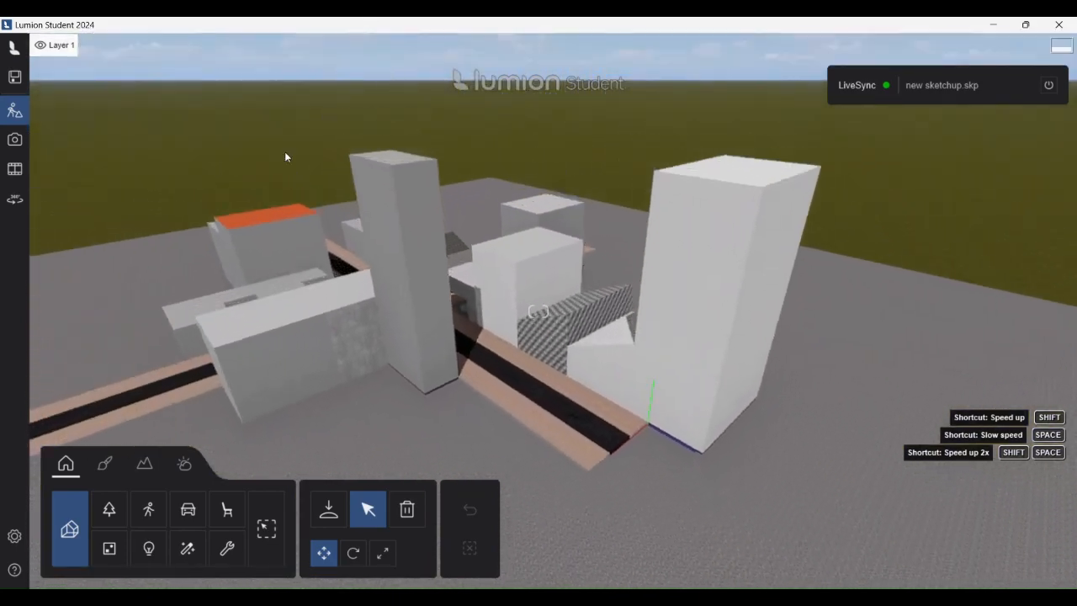
key("a")
right_click_drag(505, 348, 518, 349)
key("a")
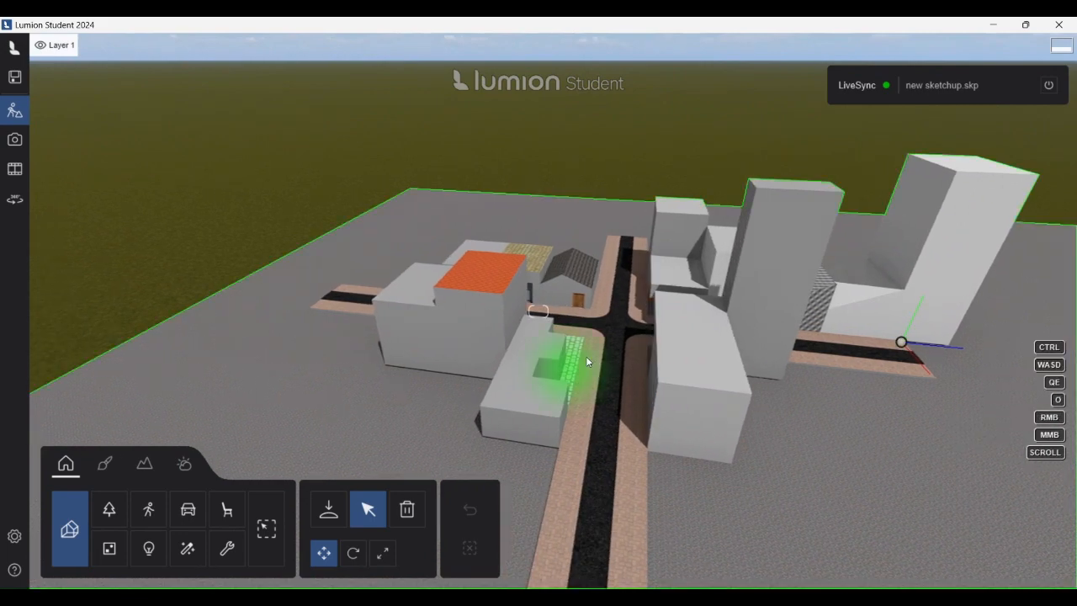
right_click_drag(634, 343, 635, 341)
key("a")
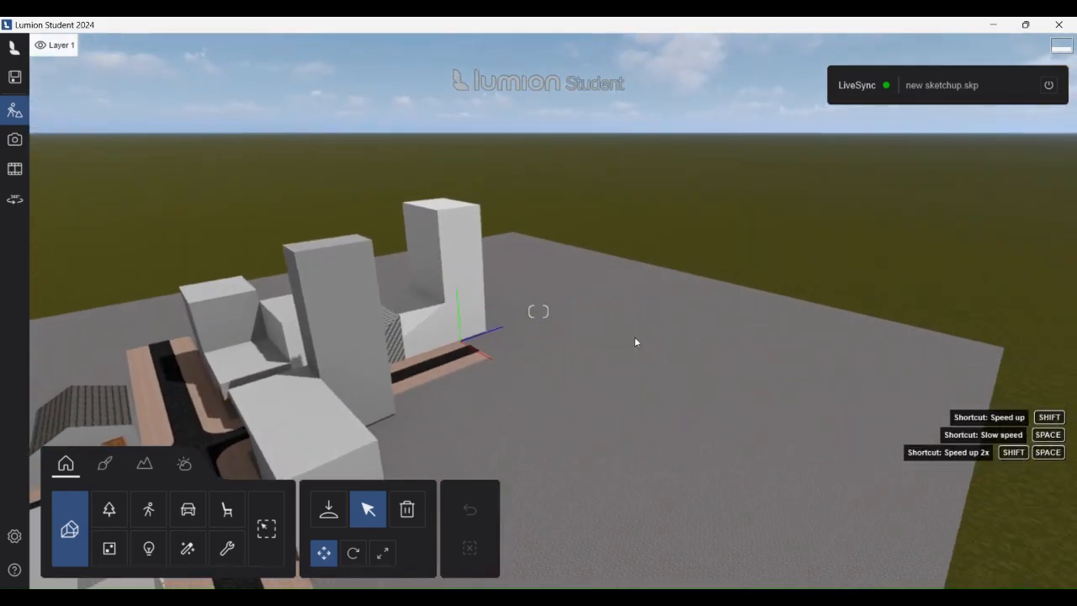
key("a")
right_click_drag(575, 406, 599, 431)
key("a")
key("a")
key("d")
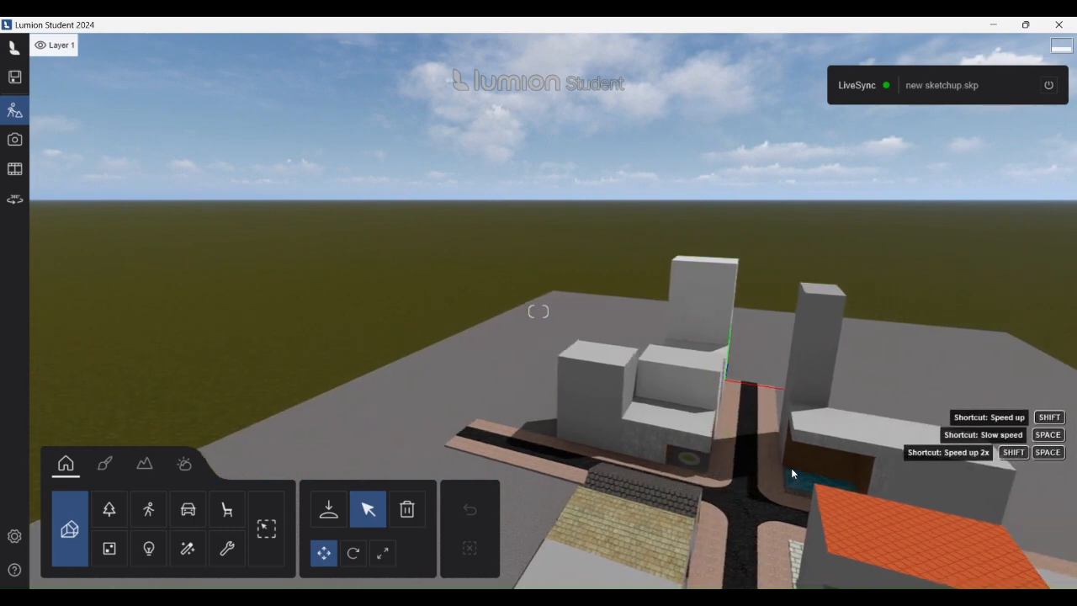
- Bring the camera down near street level facing the intersection, framing both the round-planter building and the pool building
right_click_drag(790, 468, 768, 446)
key("e")
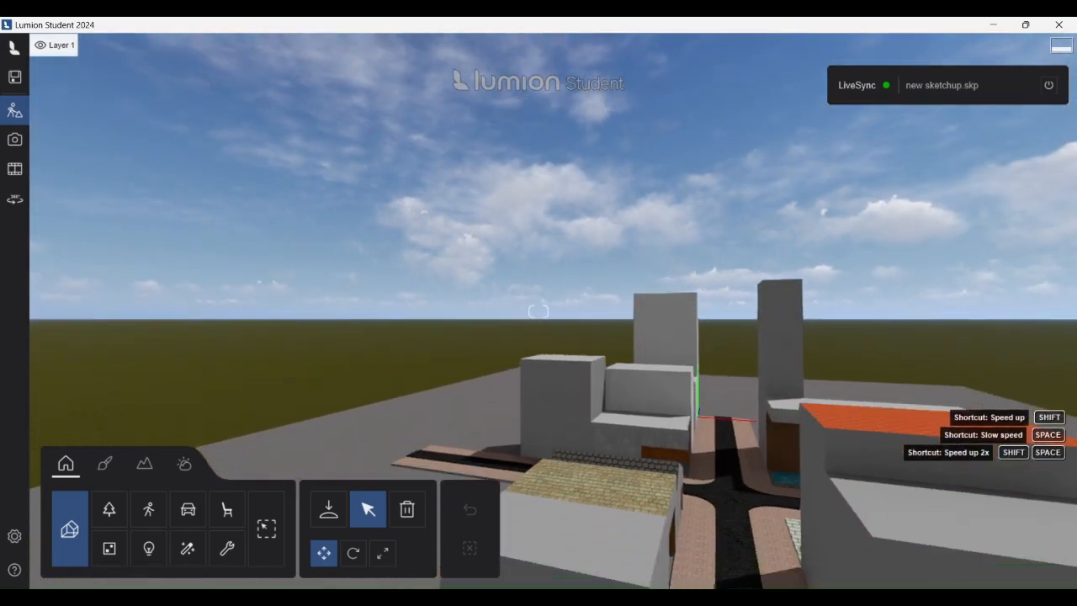
key("d")
key("w")
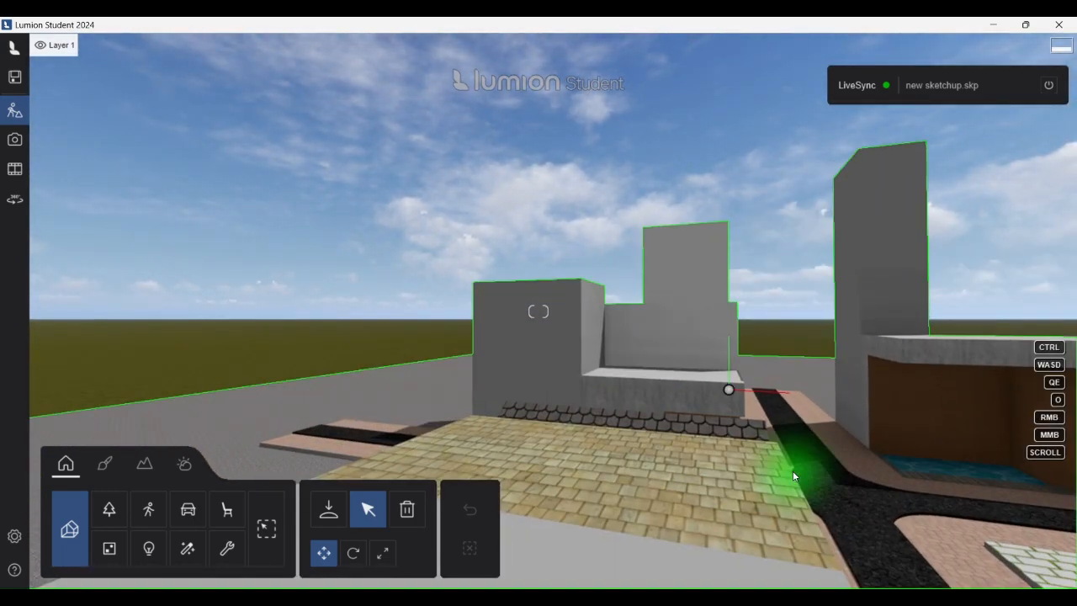
key("d")
key("a")
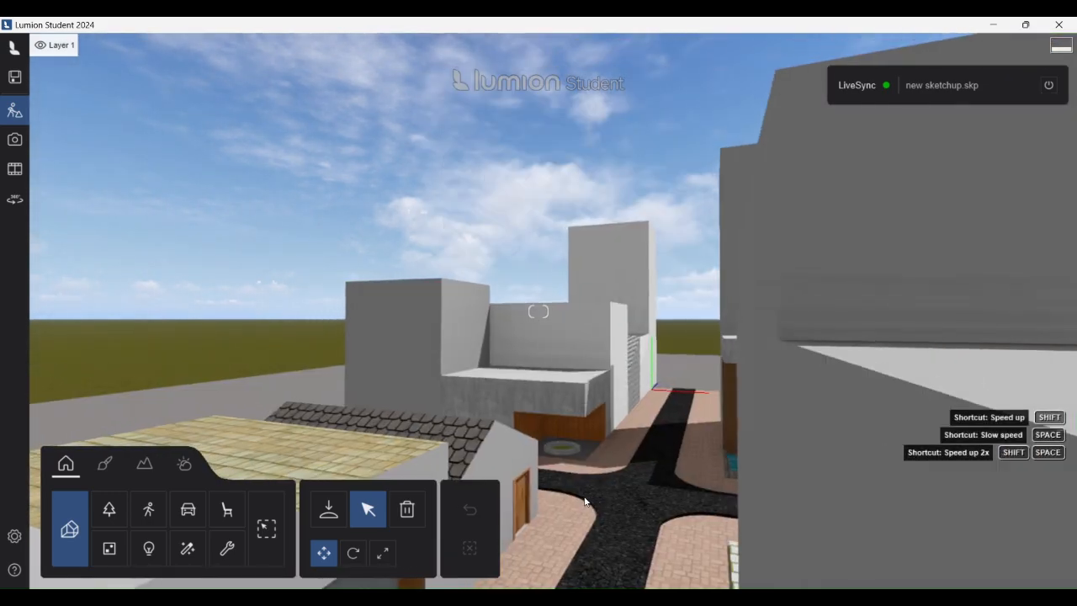
key("w")
right_click_drag(662, 528, 663, 467)
key("w")
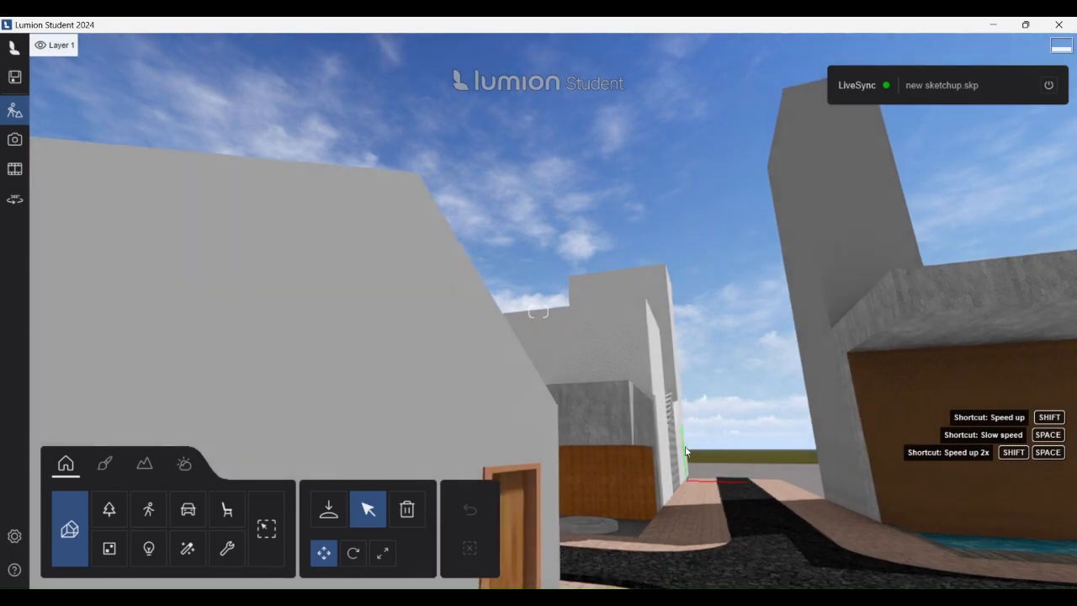
right_click_drag(731, 454, 876, 560)
right_click_drag(635, 425, 676, 457)
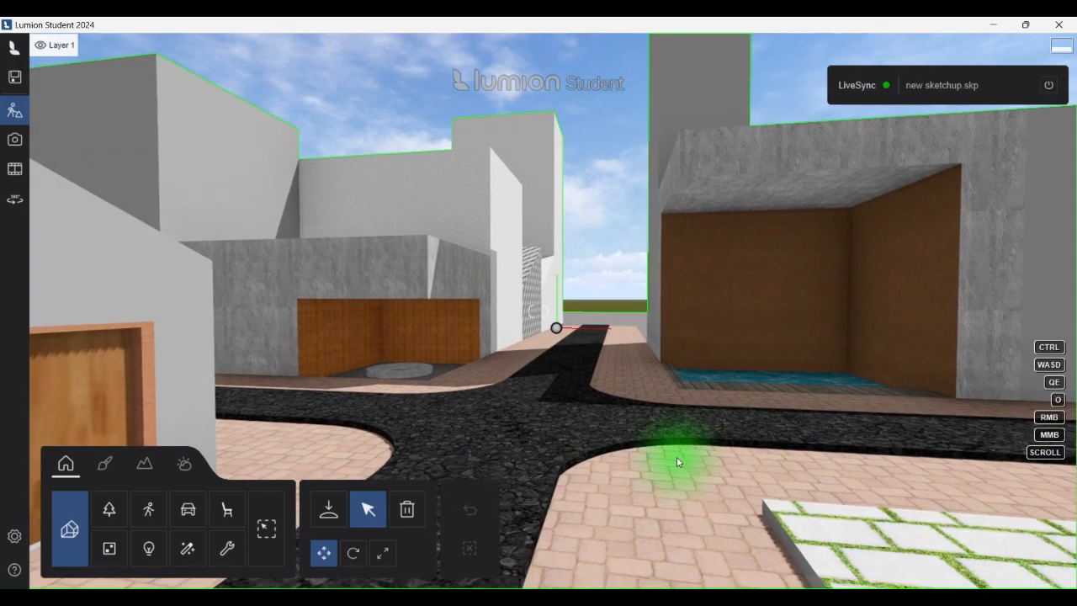
key("q")
middle_click_drag(690, 416, 655, 375)
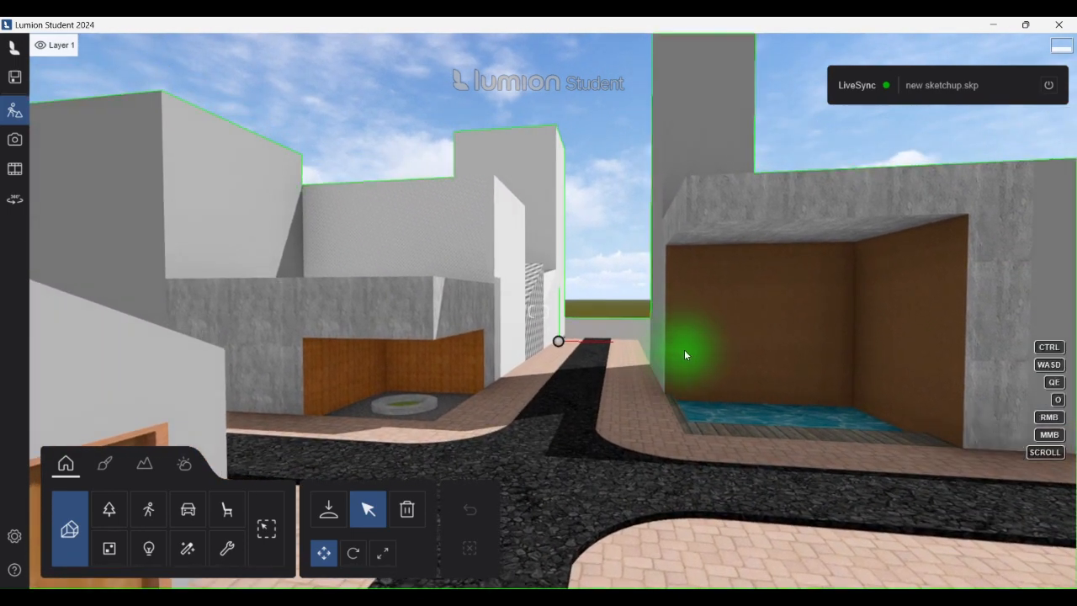
right_click_drag(684, 351, 658, 343)
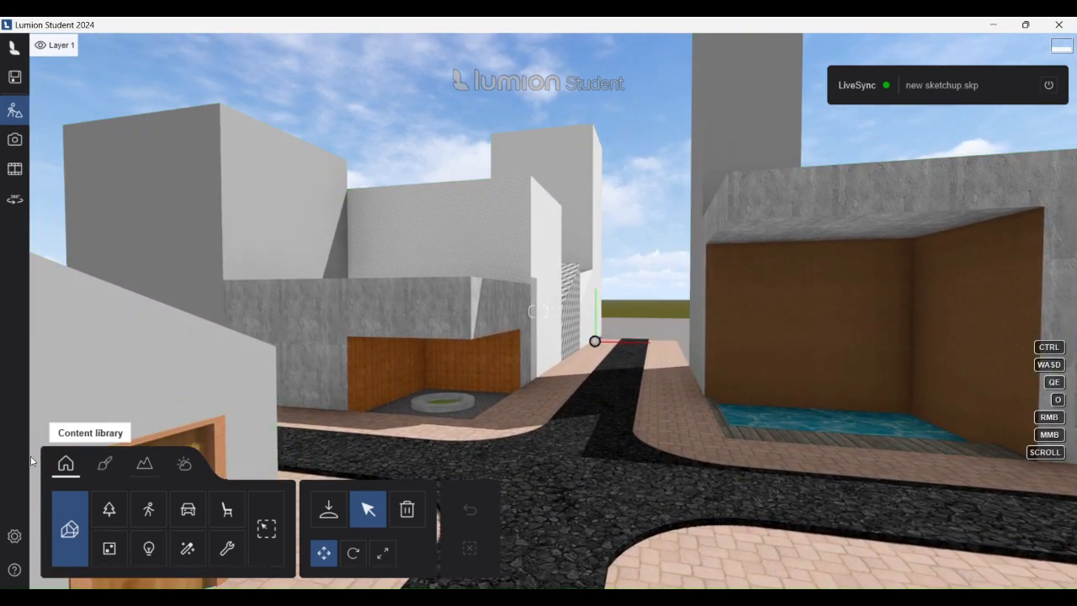
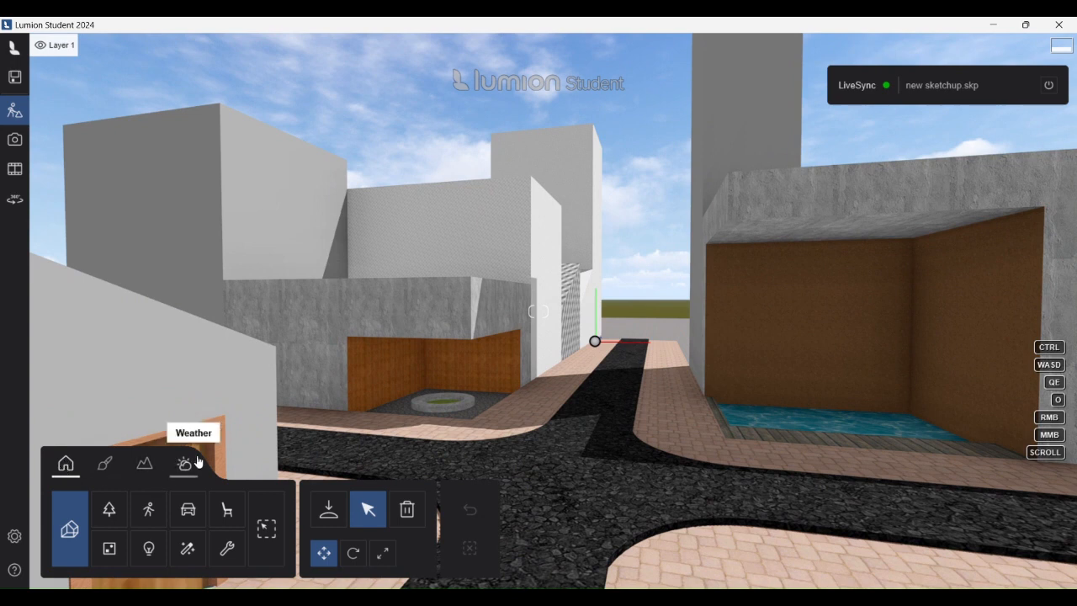
- Store the street-level view as the first photo in Photo mode and return to Build mode
left_click(112, 461)
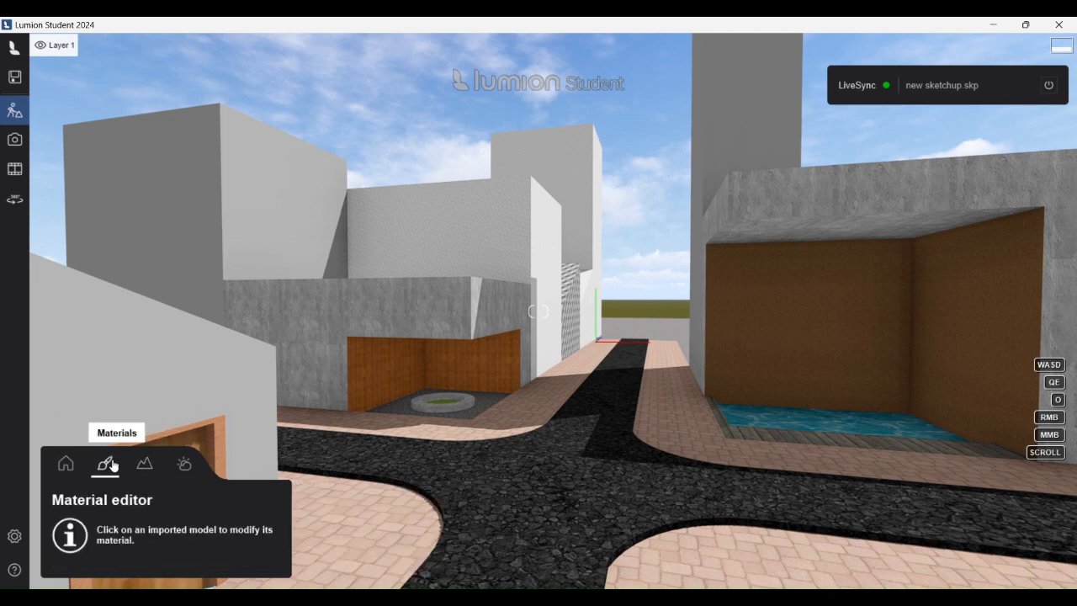
left_click(74, 466)
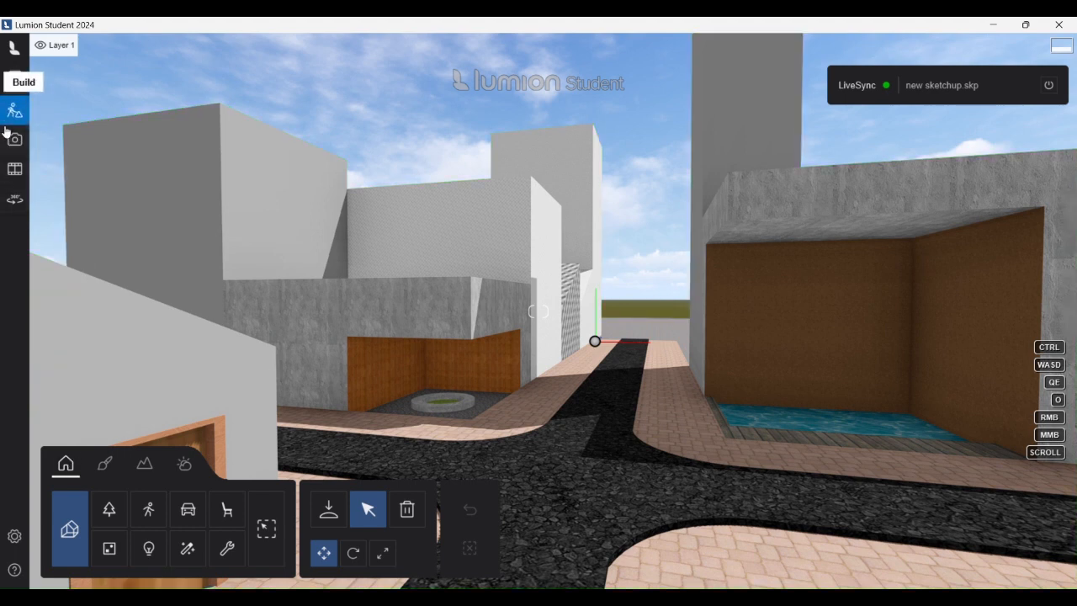
left_click(12, 142)
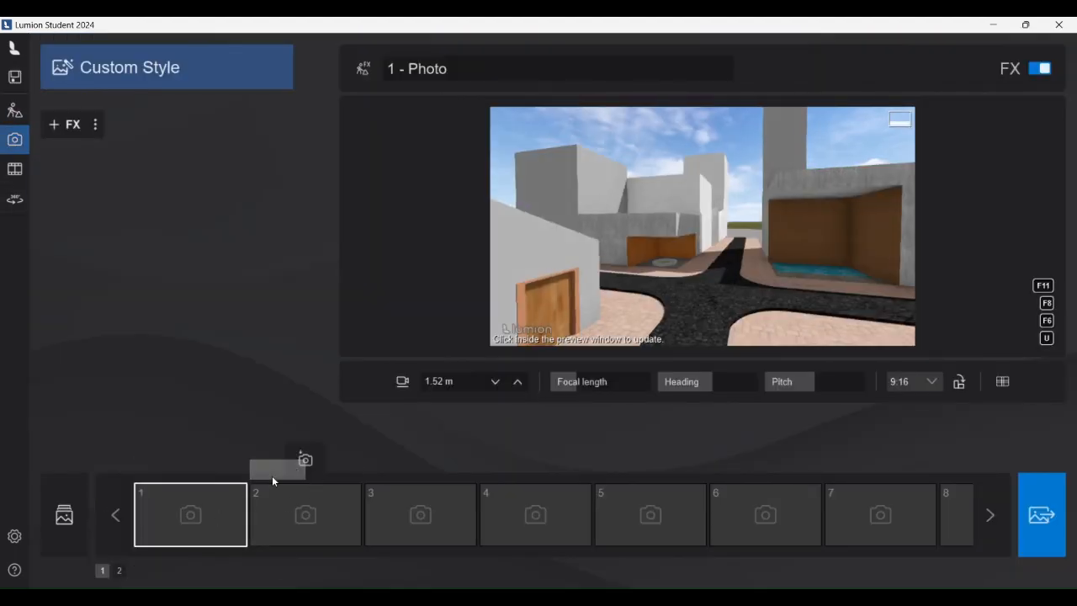
left_click(190, 462)
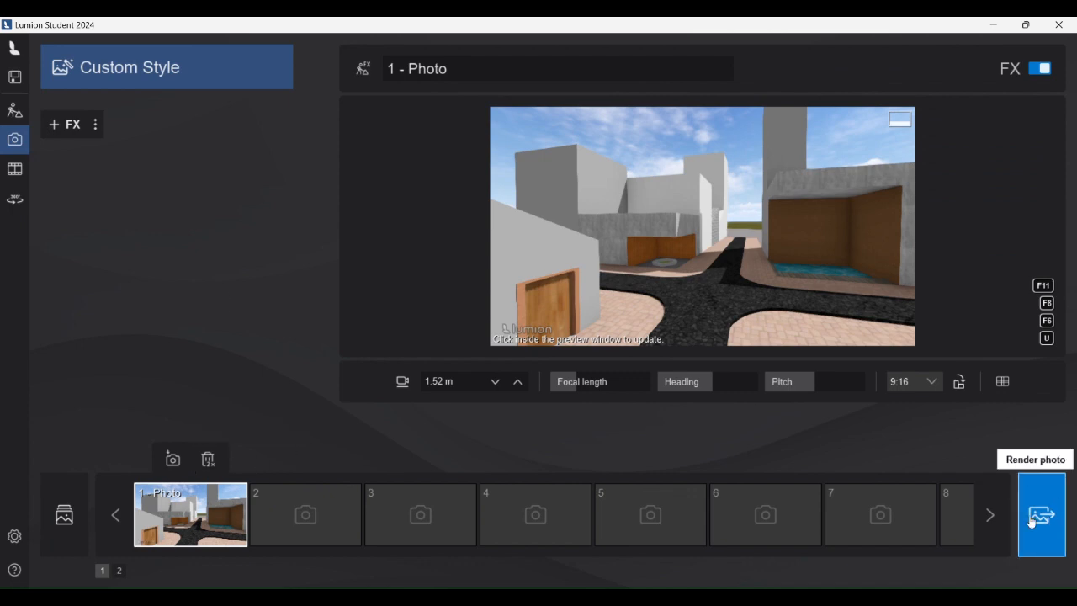
left_click(17, 111)
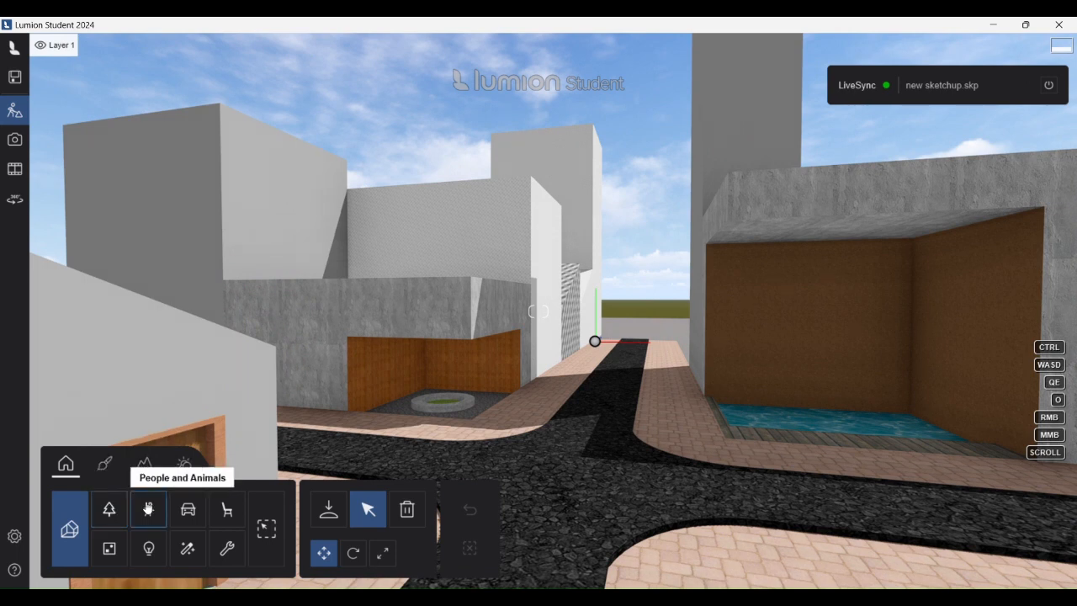
- Set up placing people and open the Man Asian 0006 collection among the 3D men
left_click(149, 509)
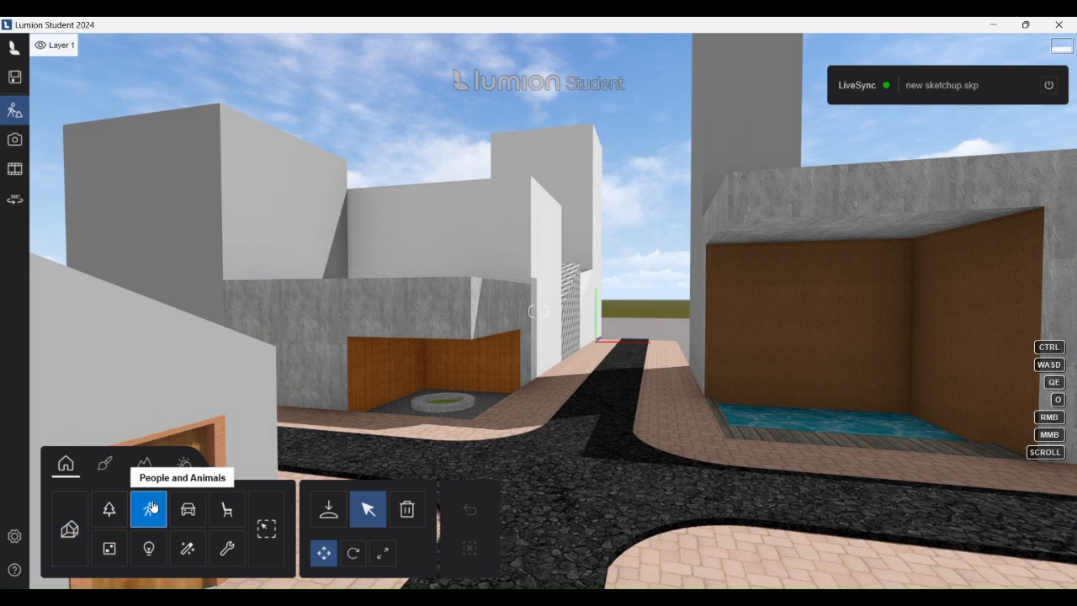
left_click(329, 514)
mouse_move(209, 266)
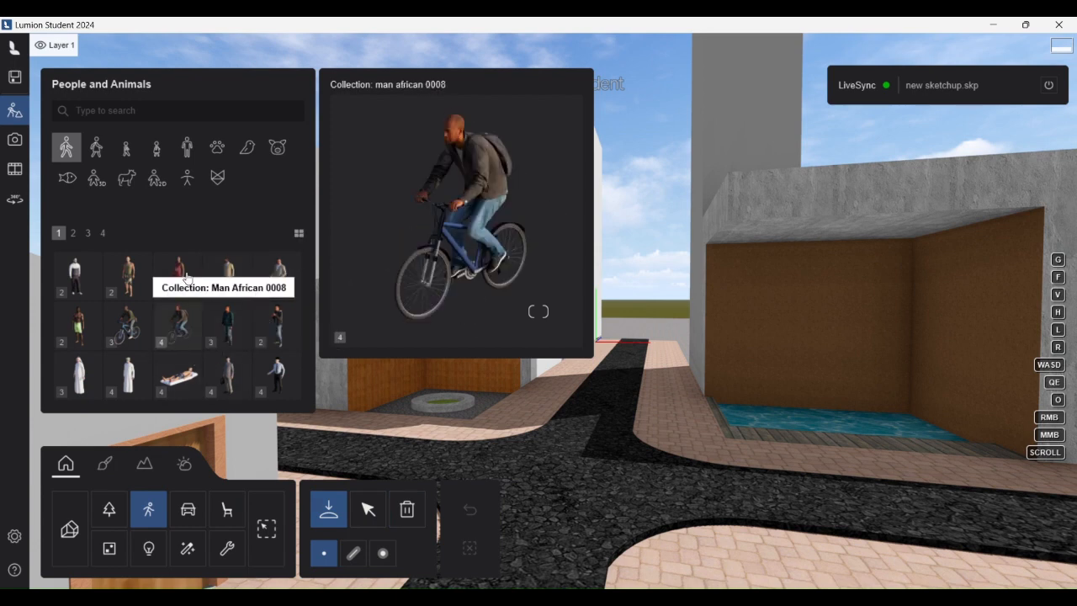
left_click(88, 234)
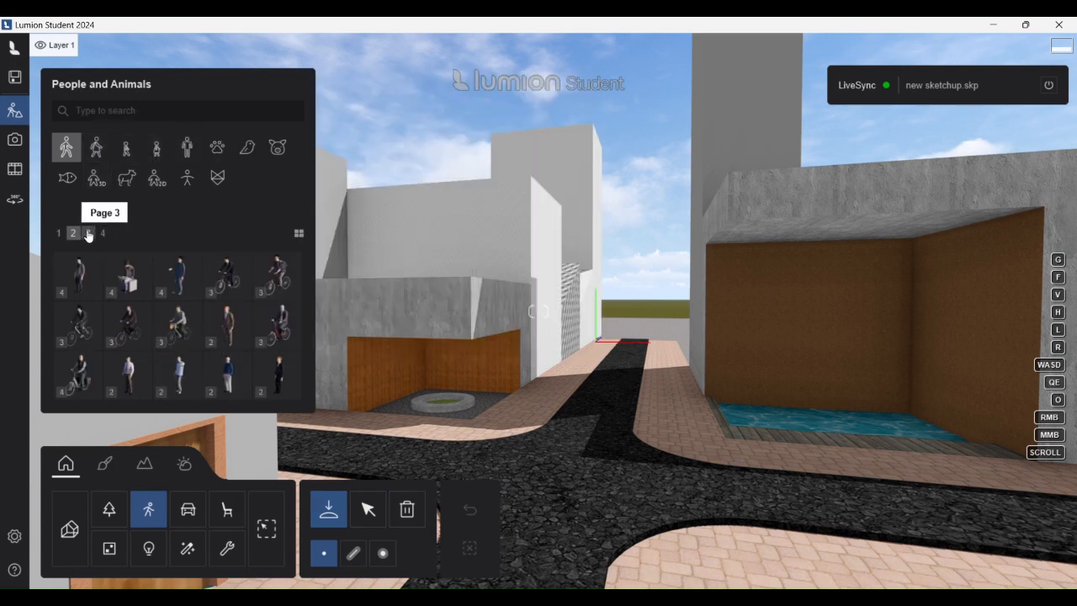
left_click(181, 282)
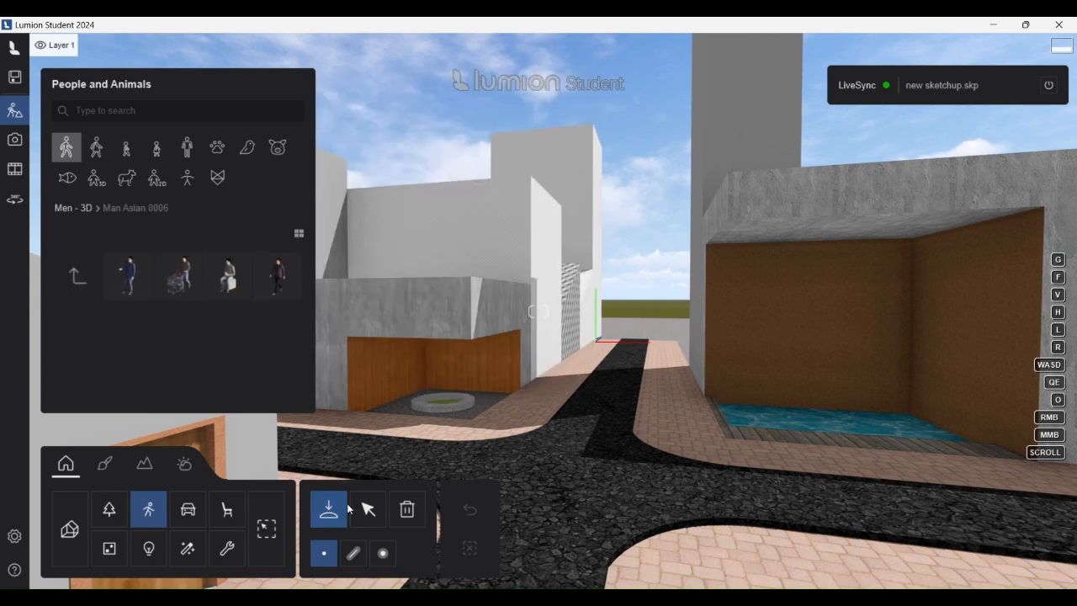
- Try a line of Man Asian 0006 idle, soft-drink and walking figures along the sidewalk, with the number of items reduced
left_click(353, 554)
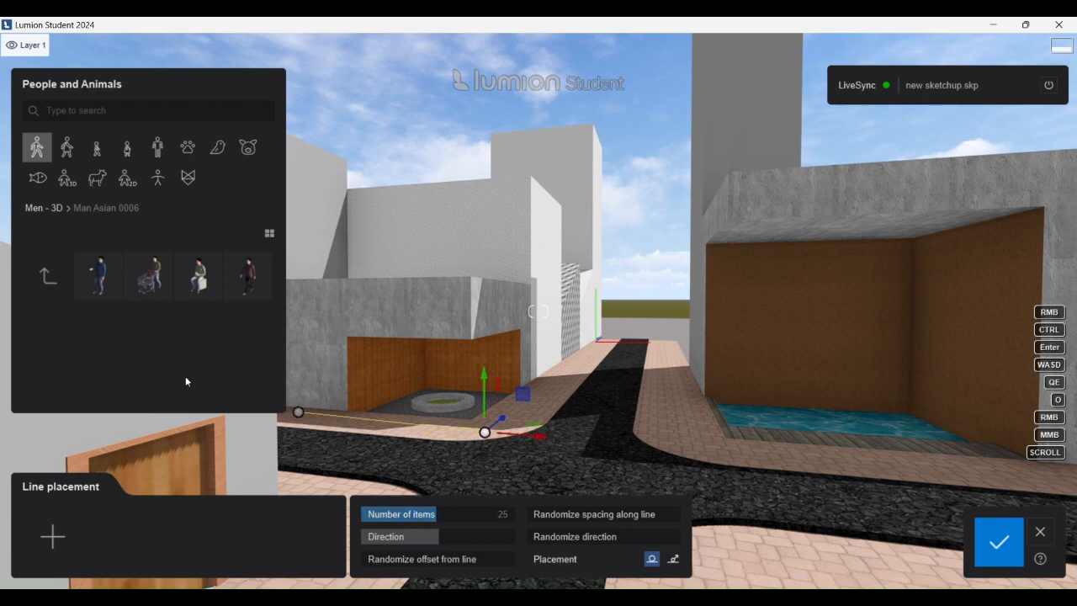
left_click(99, 277)
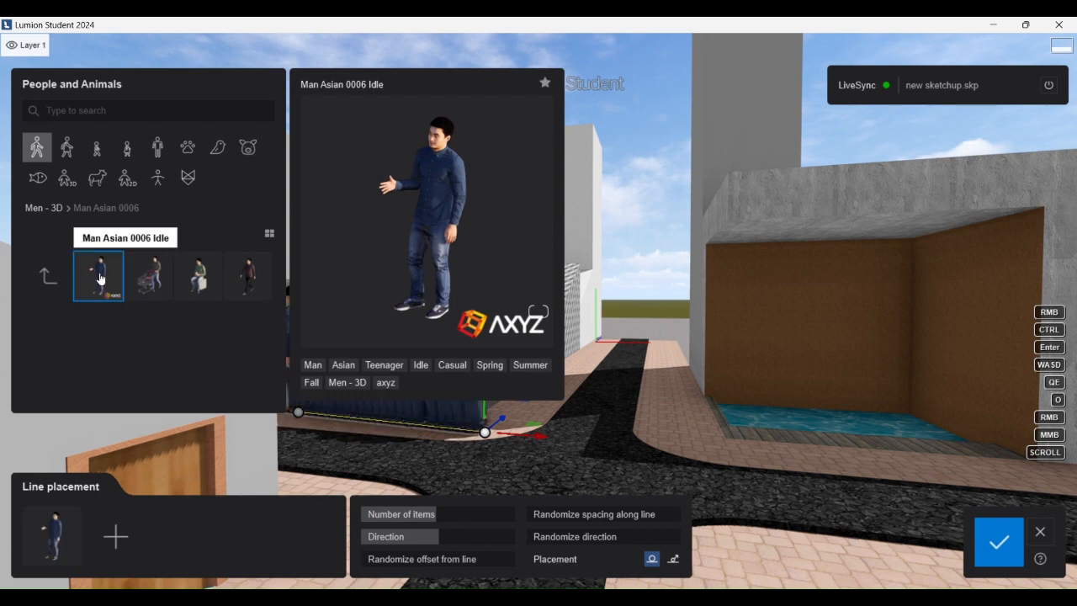
left_click(116, 536)
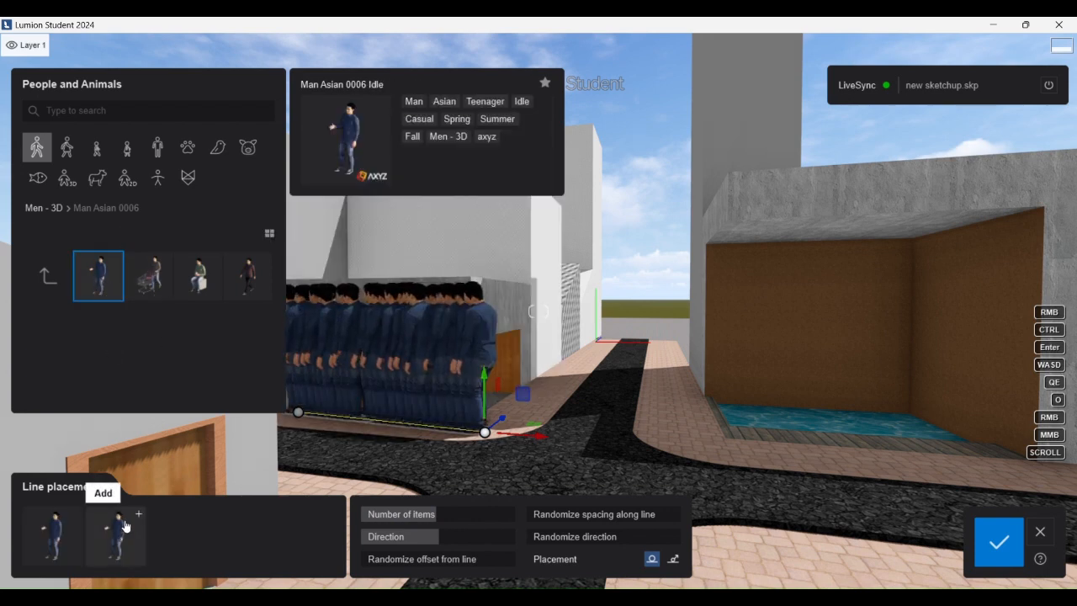
mouse_move(148, 276)
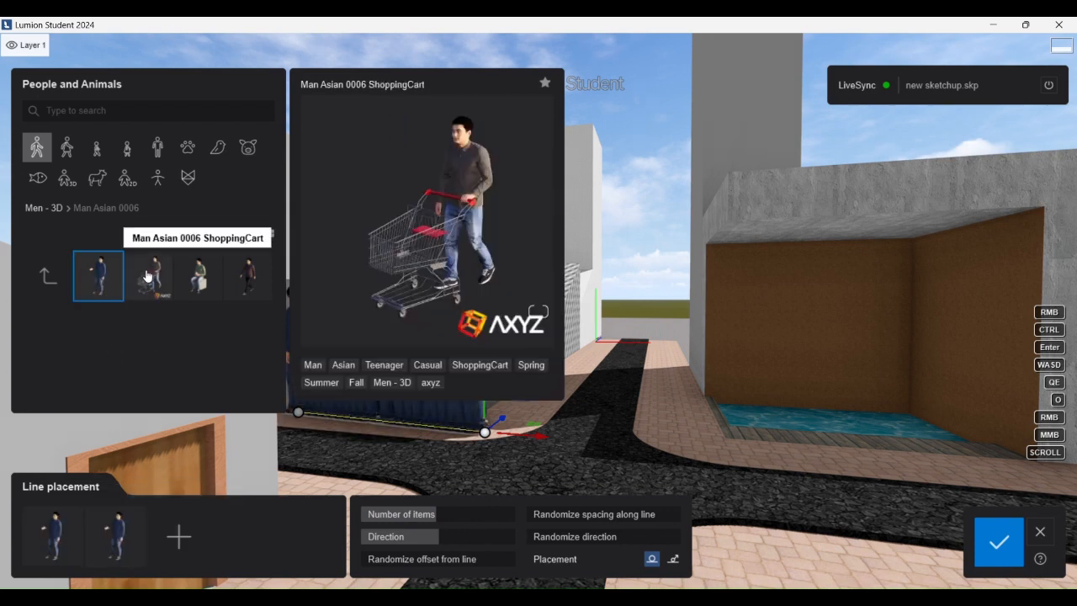
left_click(192, 273)
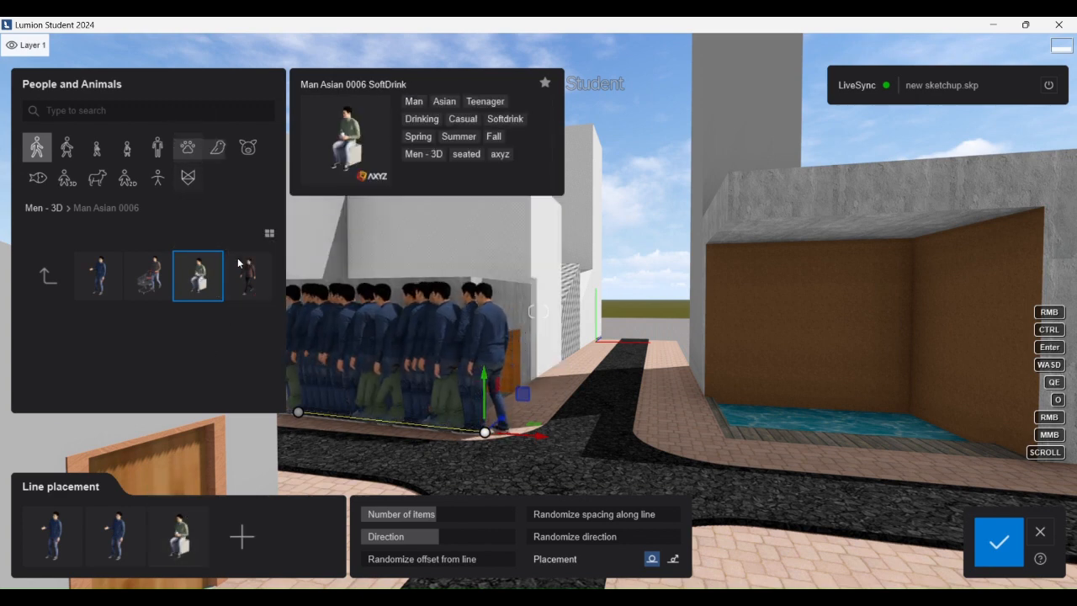
mouse_move(252, 282)
left_click(241, 536)
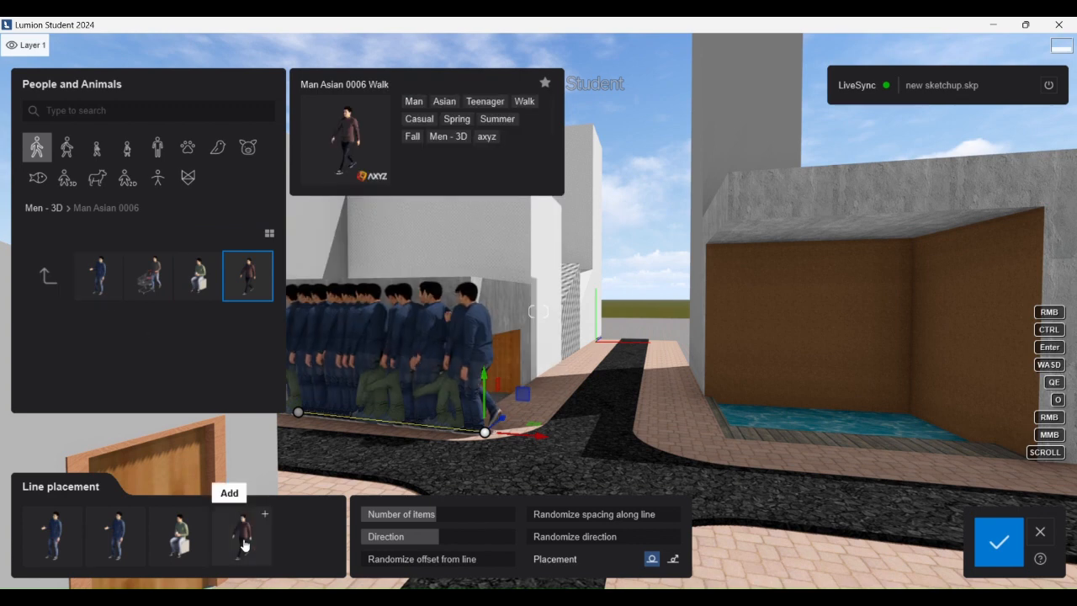
left_click(46, 277)
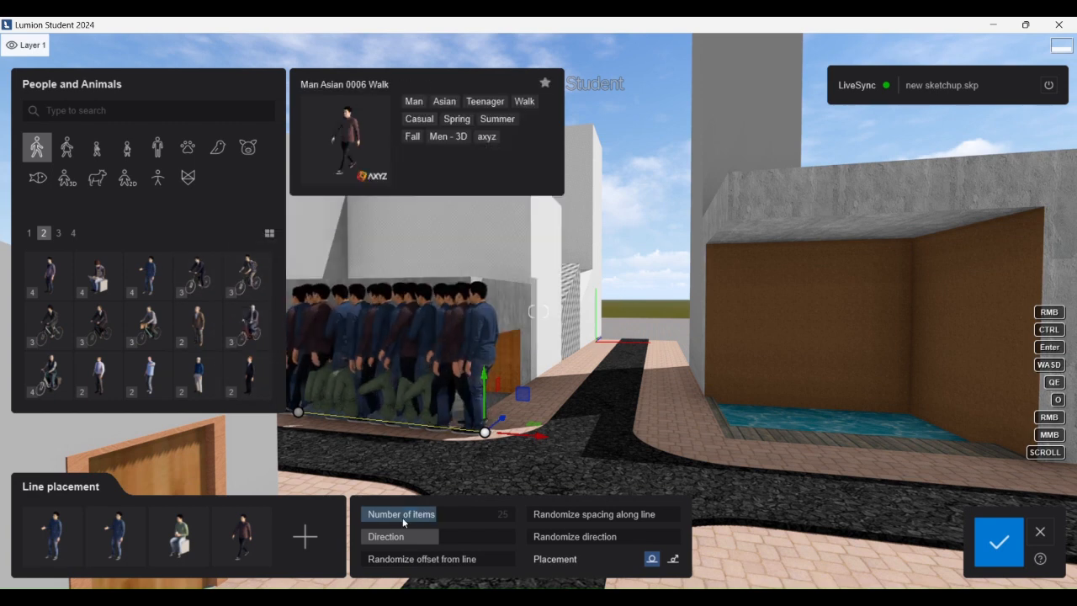
left_click_drag(436, 514, 373, 514)
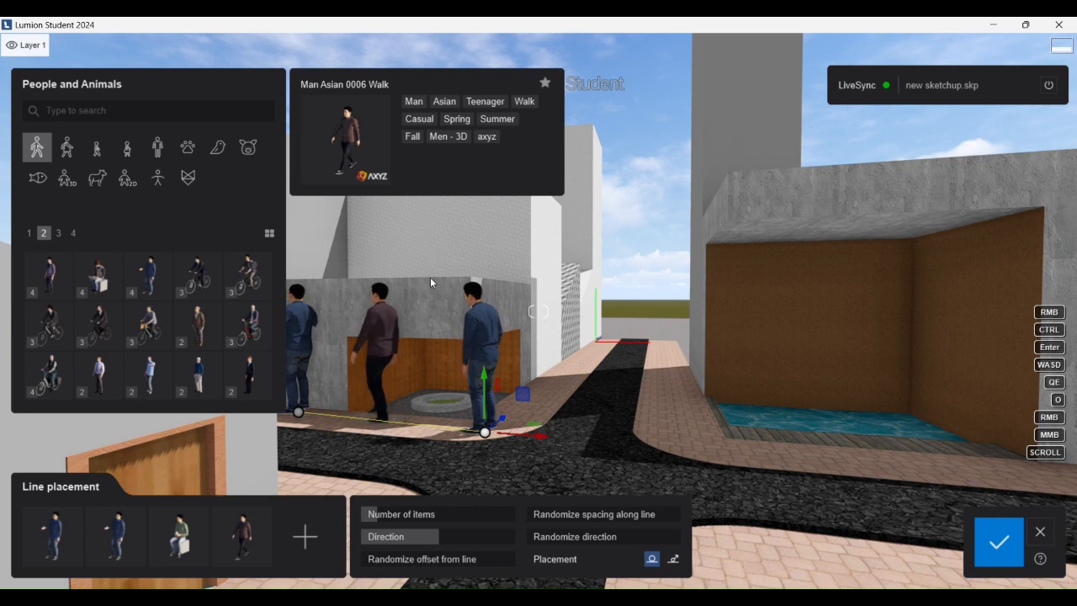
left_click(58, 233)
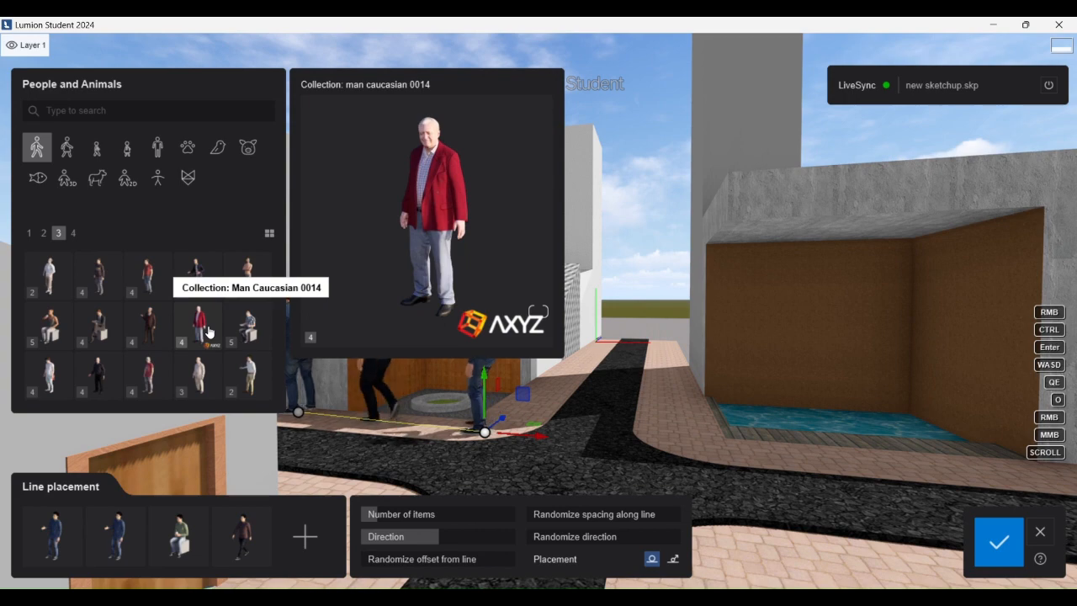
left_click(1039, 531)
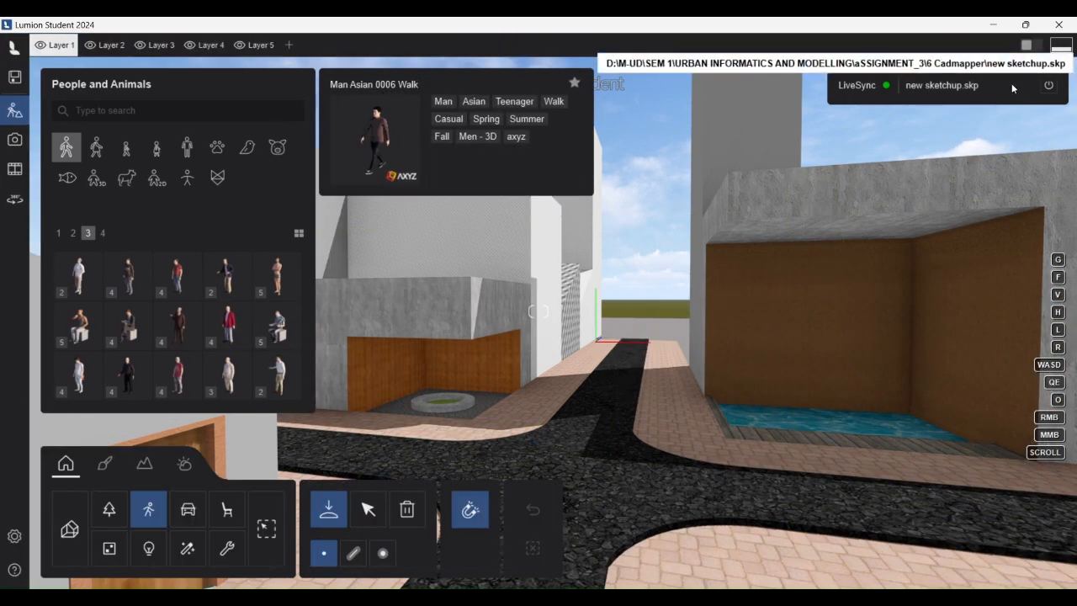
- Turn off LiveSync in Lumion and switch to the SketchUp model
left_click(1047, 85)
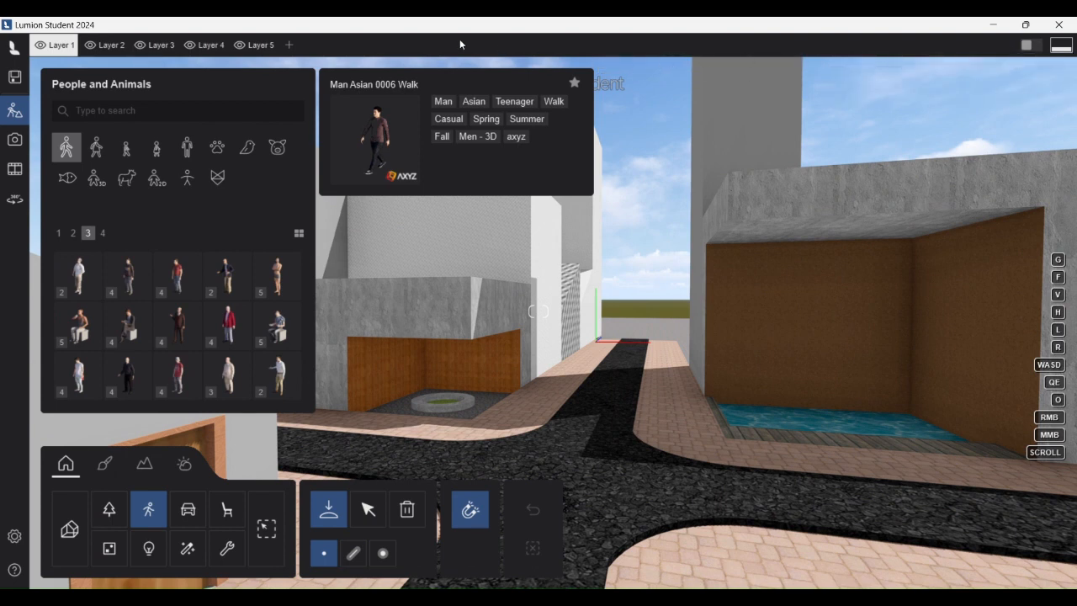
key("alt+Tab")
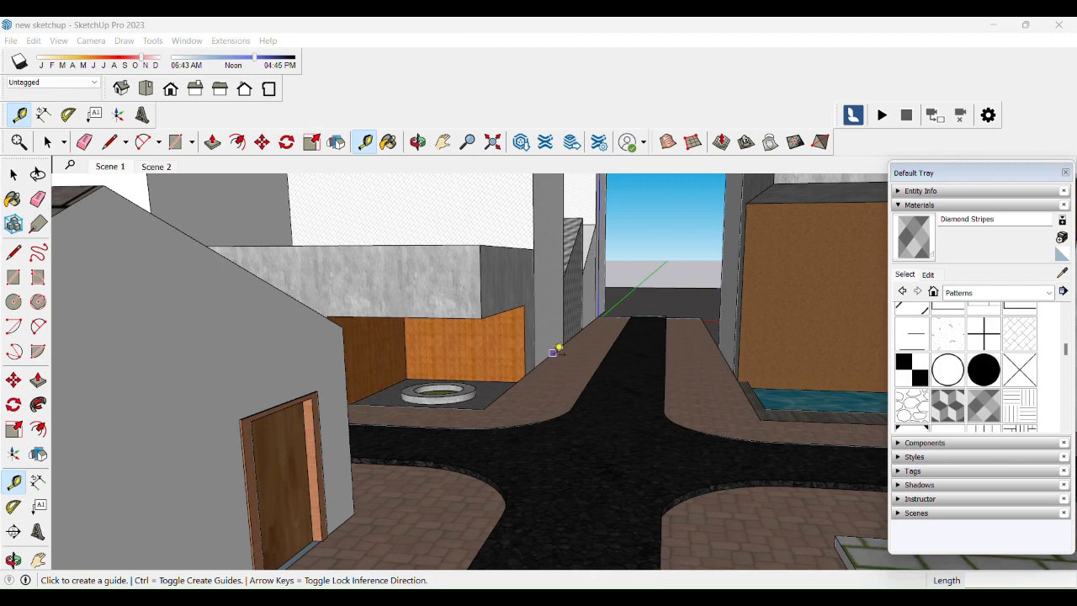
- Measure the wall height beside the round-planter building and raise the building's concrete roof face with Push/Pull
left_click(554, 352)
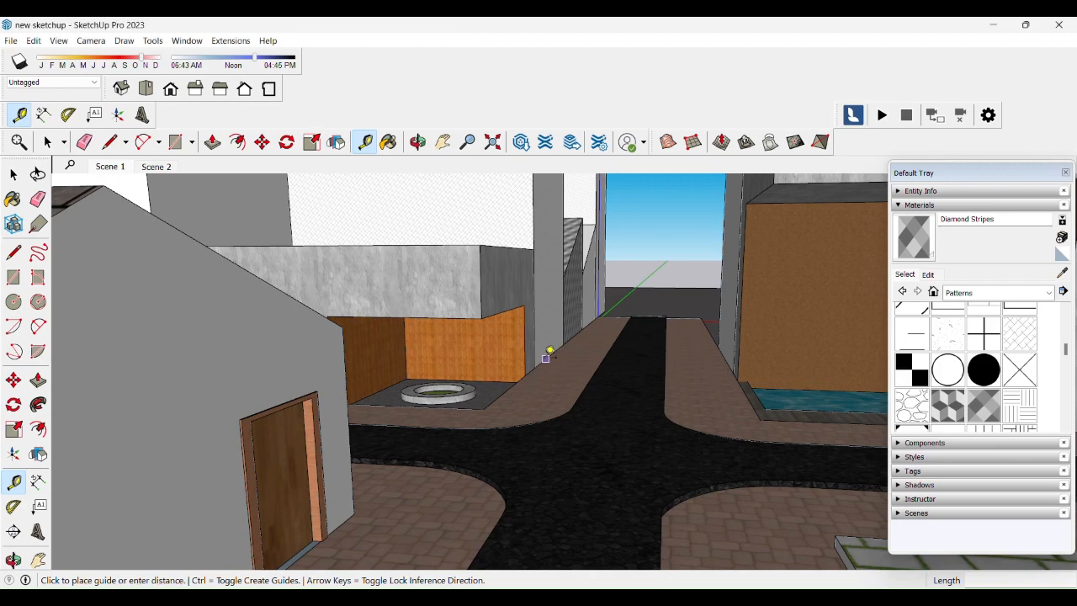
left_click(535, 249)
middle_click_drag(541, 243, 449, 286)
key("space")
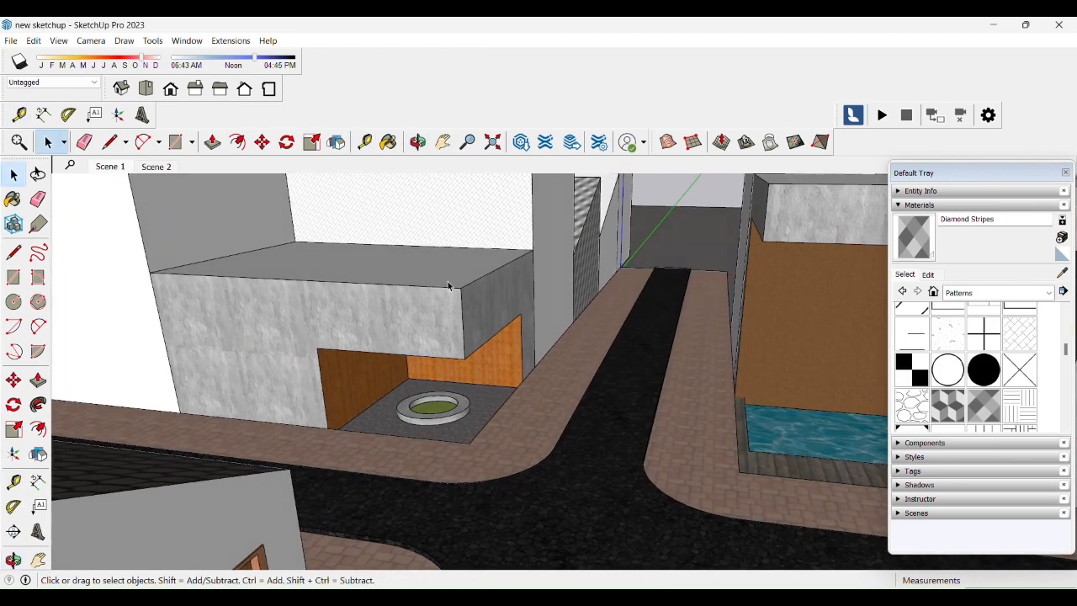
double_click(448, 283)
key("p")
left_click(455, 280)
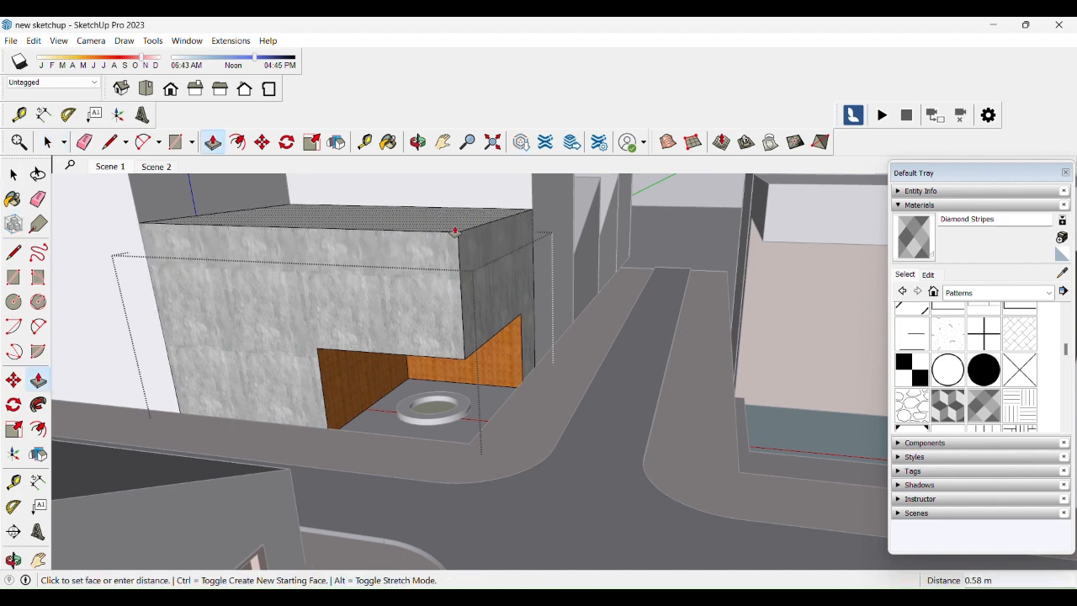
left_click(455, 341)
- Move the ceiling face of the wood-lined corner opening upward to make the recess taller
middle_click_drag(425, 364, 402, 267)
scroll(402, 268, "down", 5)
key("space")
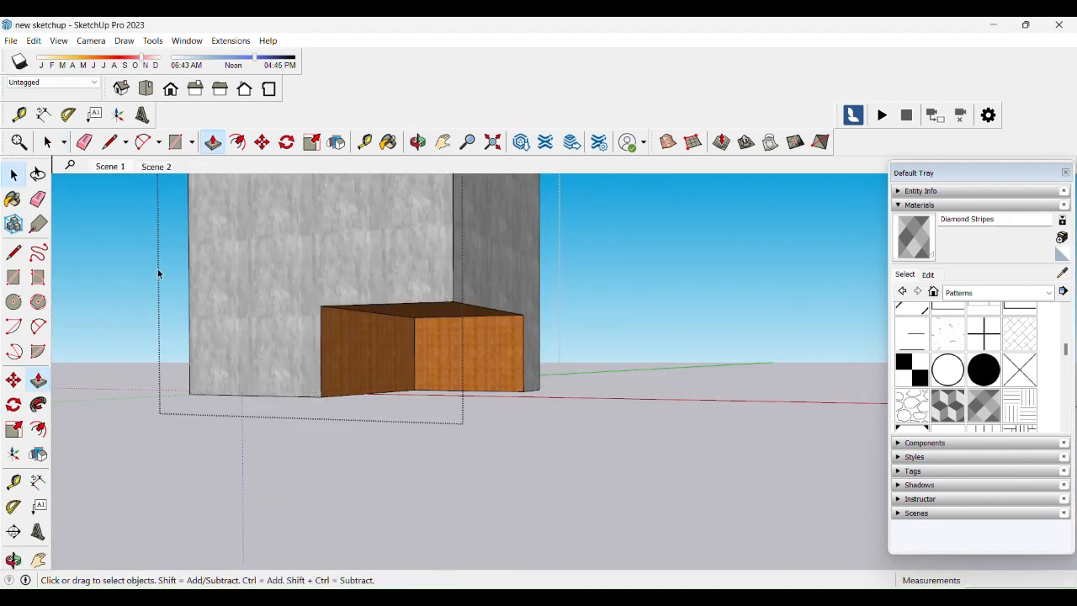
key("m")
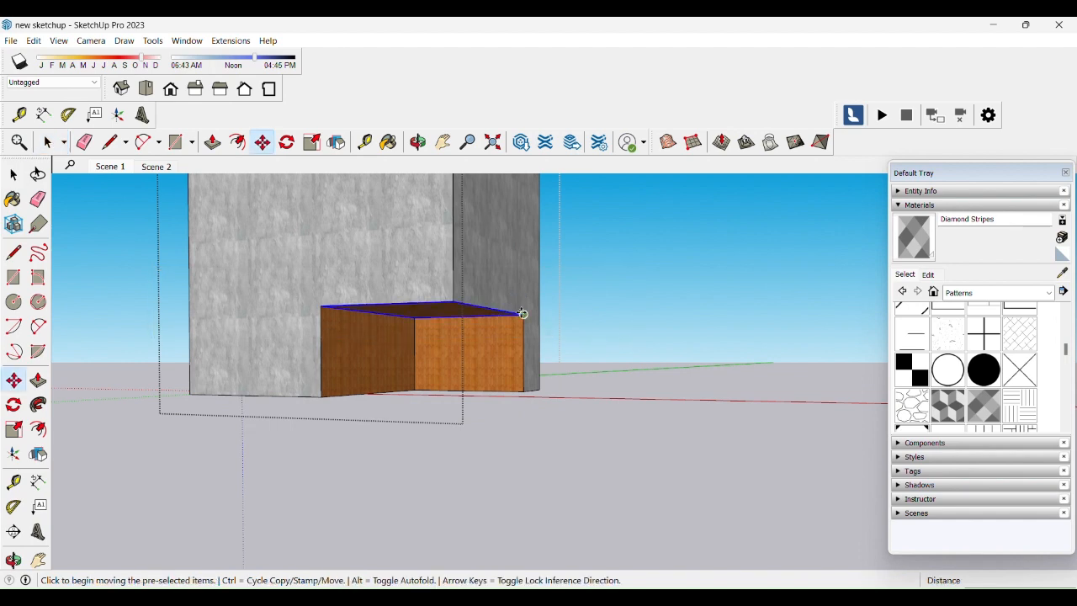
left_click(522, 313)
left_click(525, 274)
key("o")
left_click_drag(525, 274, 494, 419)
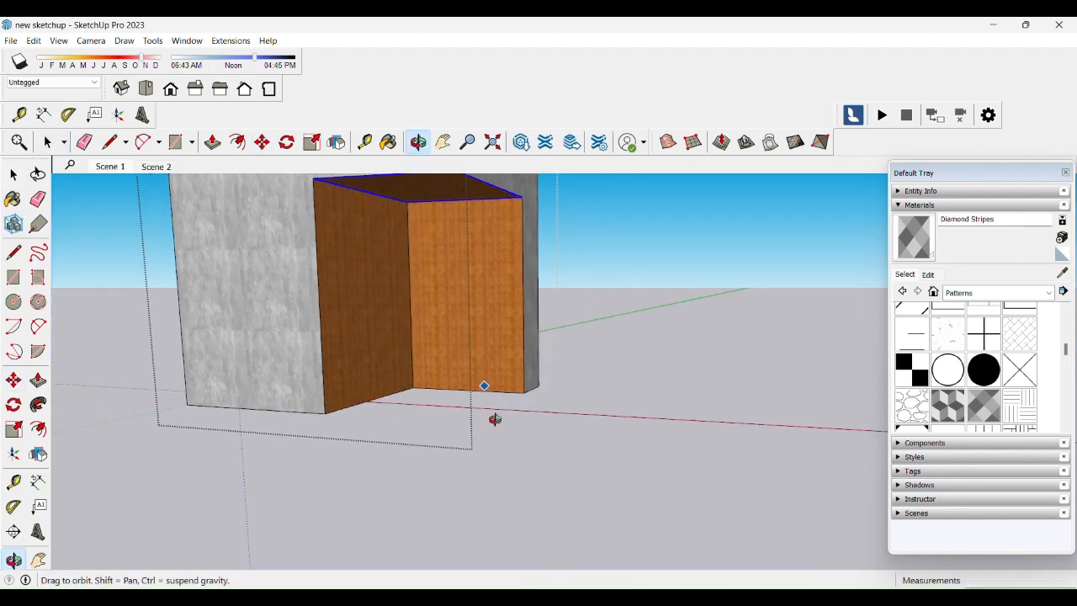
middle_click_drag(495, 419, 497, 512)
key("space")
middle_click_drag(473, 428, 507, 413)
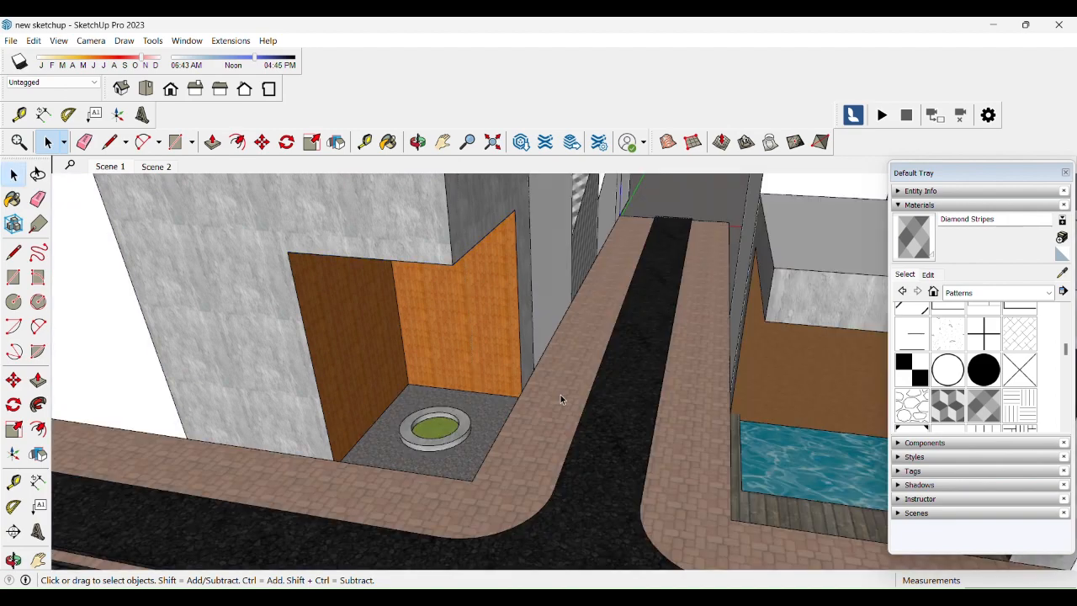
- Move the round planter about 0.60 m to the street-side corner of the gray paving, against the wooden side wall
middle_click_drag(561, 399, 465, 433)
key("m")
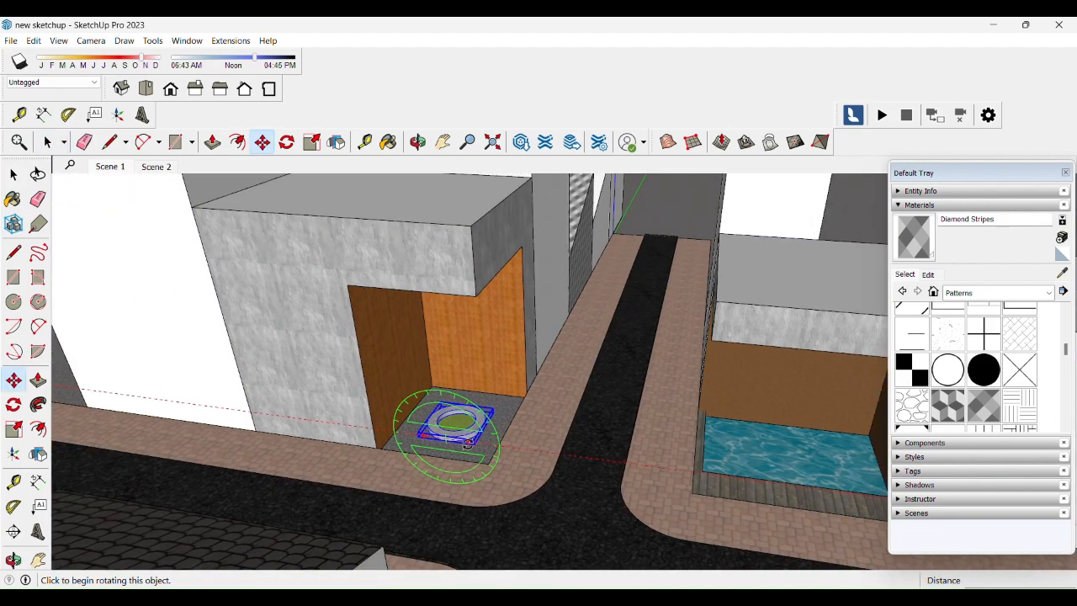
scroll(471, 439, "up", 3)
left_click(478, 444)
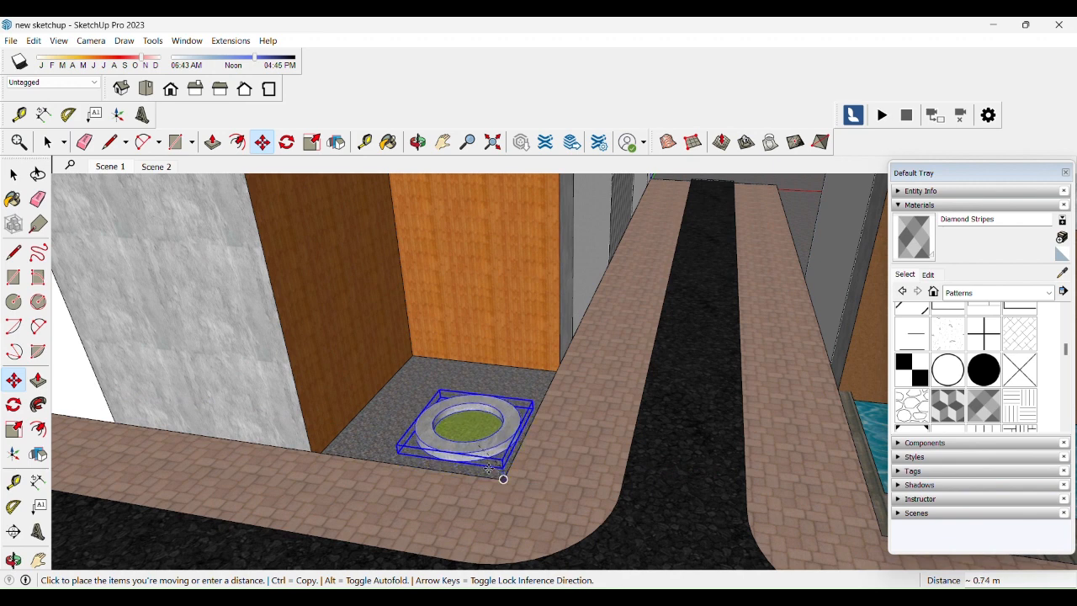
left_click(433, 463)
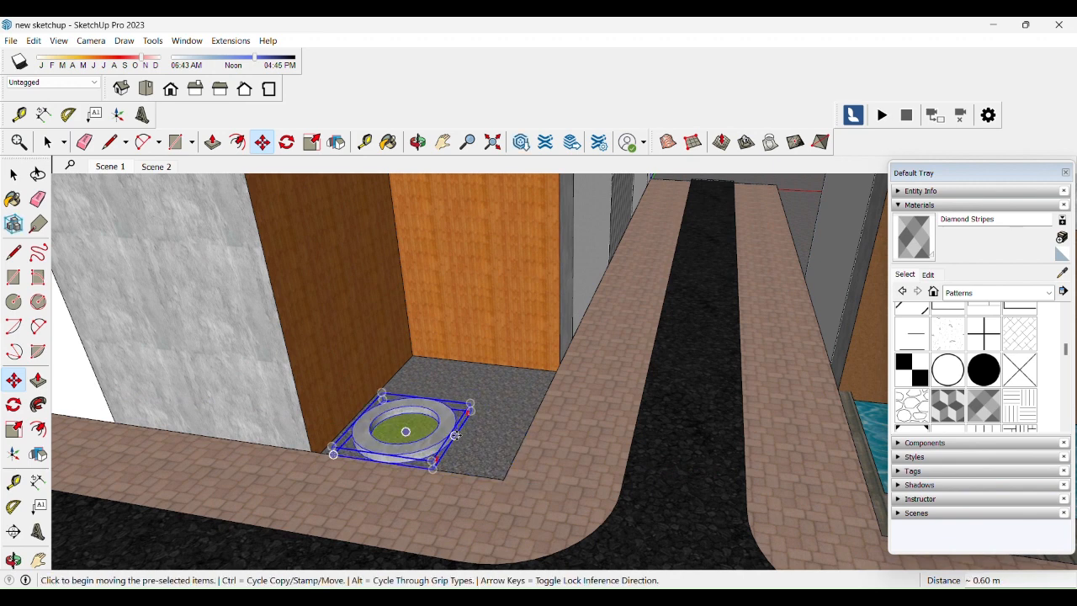
- Scale the planter to fill the gray paved corner, about 1.67 along red and 2.00 along green
key("s")
left_click(454, 434)
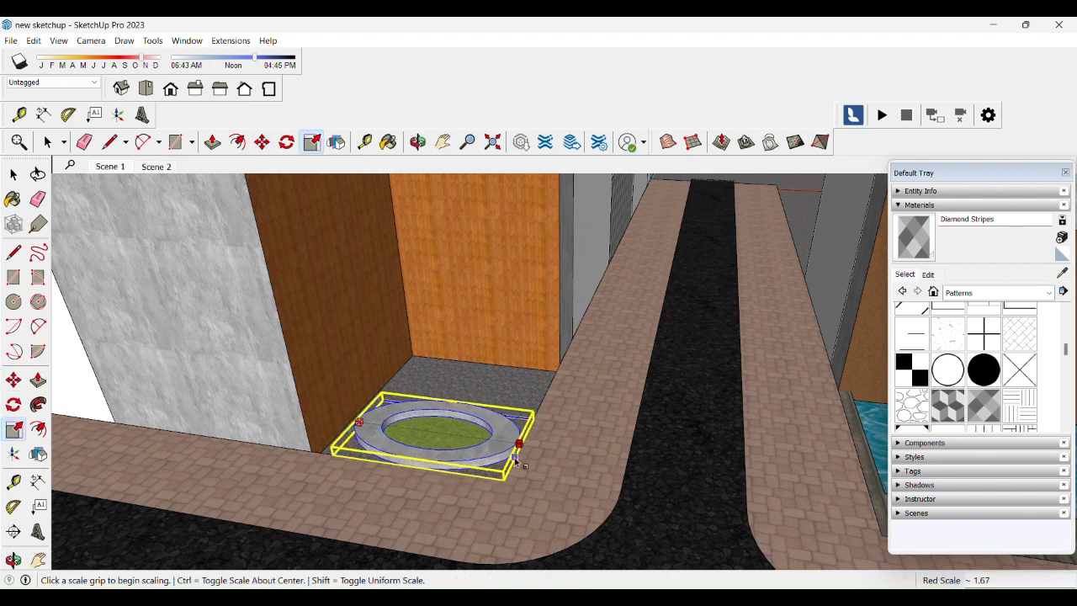
left_click(454, 414)
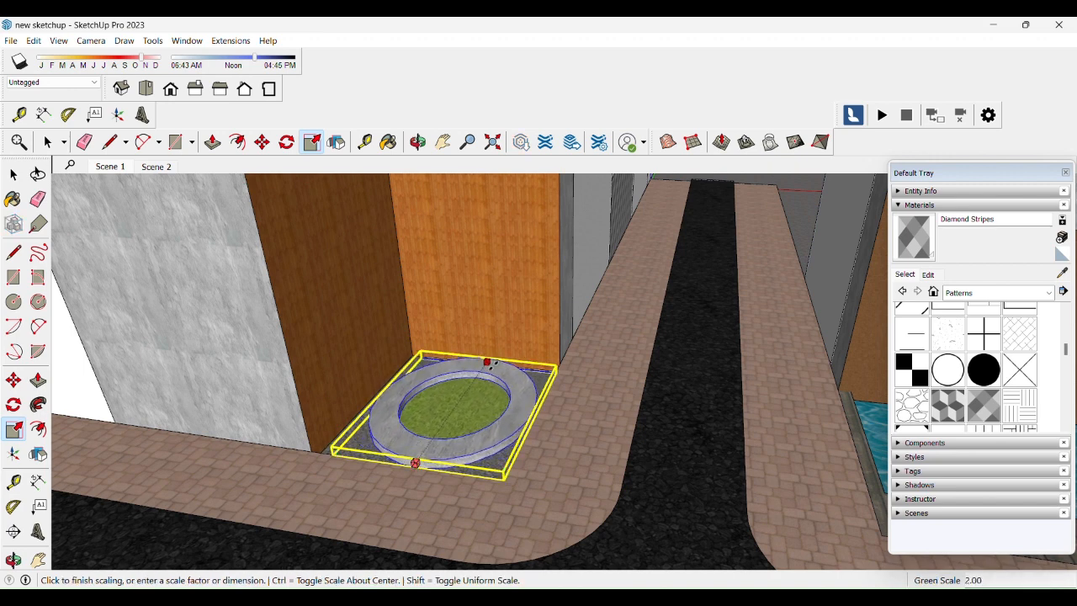
left_click(495, 360)
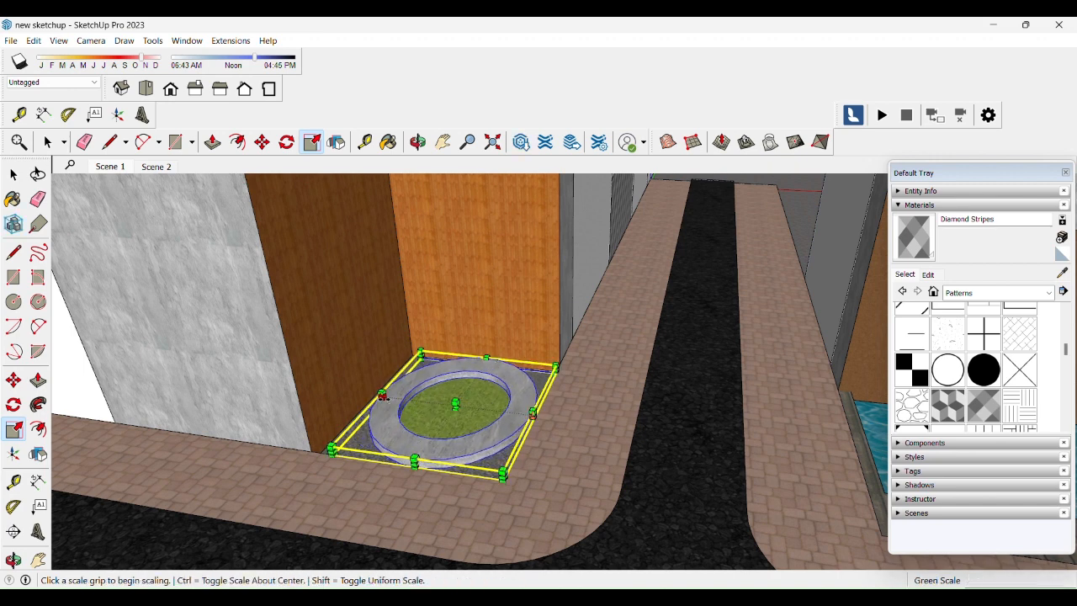
left_click(382, 394)
middle_click_drag(437, 474, 546, 519)
key("space")
- Enlarge the dark-tiled gable house across the street uniformly by a factor of about 1.55
scroll(605, 396, "down", 3)
mouse_move(605, 391)
middle_mouse_down()
mouse_move(618, 336)
mouse_move(653, 331)
mouse_move(587, 384)
middle_mouse_up()
left_click(521, 402)
middle_click_drag(522, 402, 504, 445)
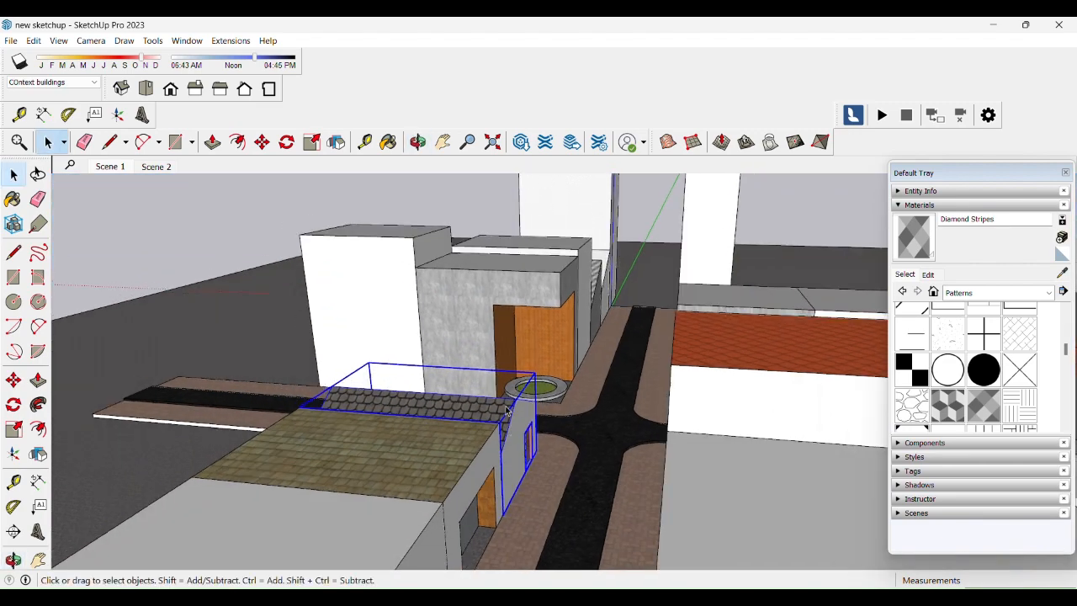
scroll(514, 429, "down", 1)
key("s")
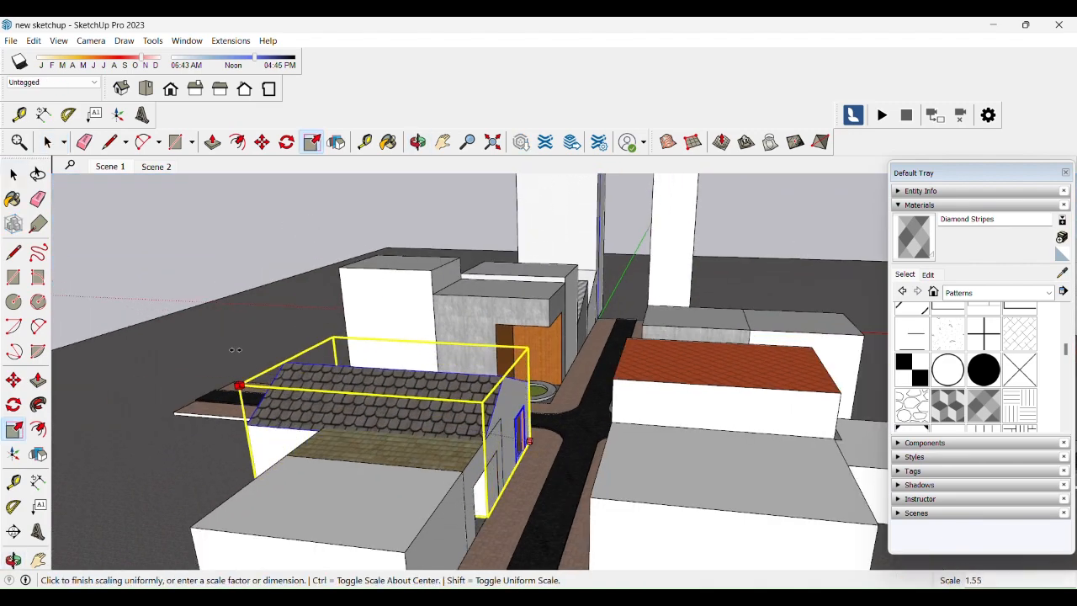
left_click(219, 342)
key("space")
- Move the neighboring green-tiled house and its attached block along the street, clear of the enlarged gable house
scroll(525, 370, "down", 3)
left_click(459, 461)
scroll(458, 461, "up", 3)
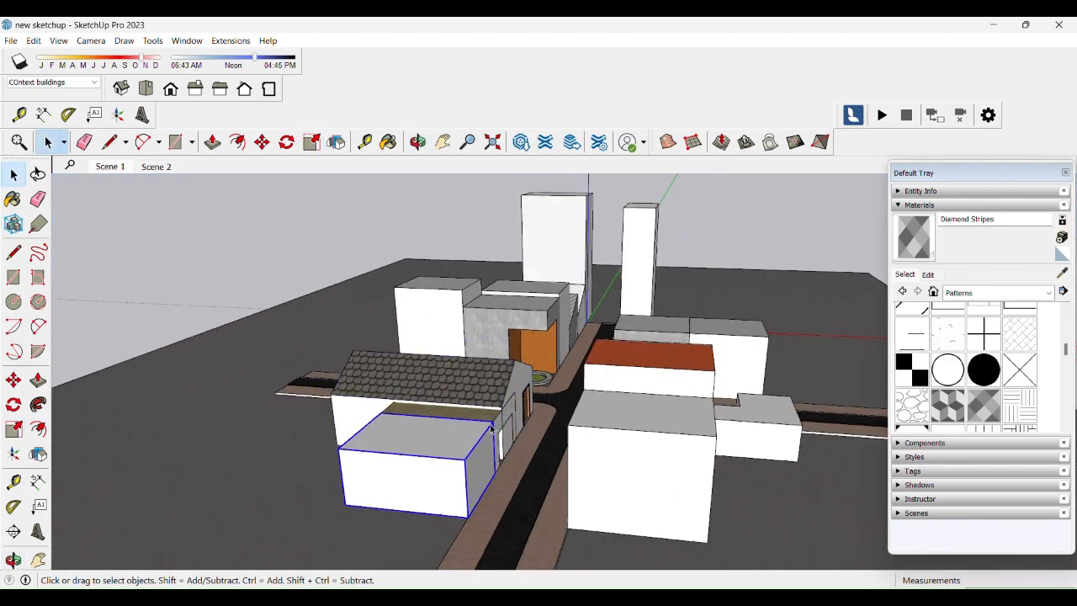
key("m")
left_click(517, 389)
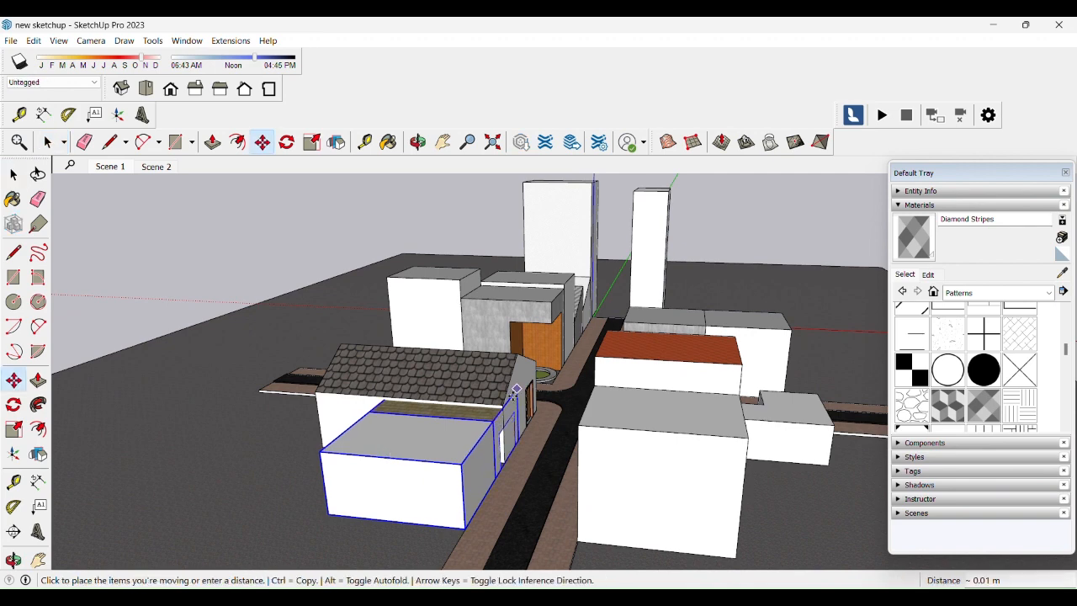
left_click(503, 408)
key("space")
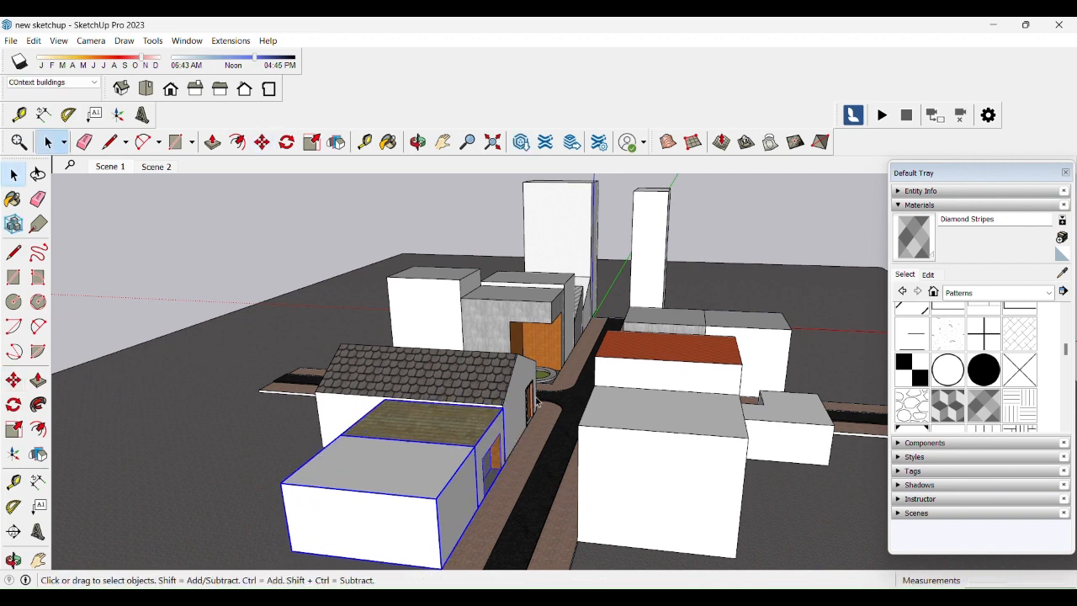
- Measure along the gable house's street front and scale the house up slightly more, keeping its proportions
scroll(535, 404, "up", 5)
key("t")
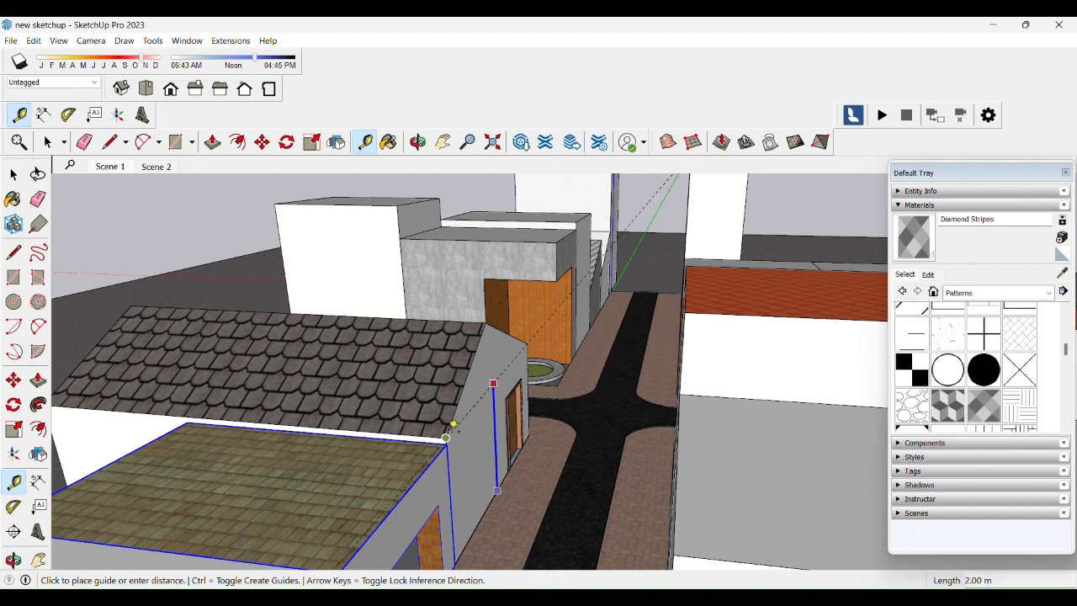
key("space")
left_click(494, 386)
scroll(494, 387, "down", 3)
key("s")
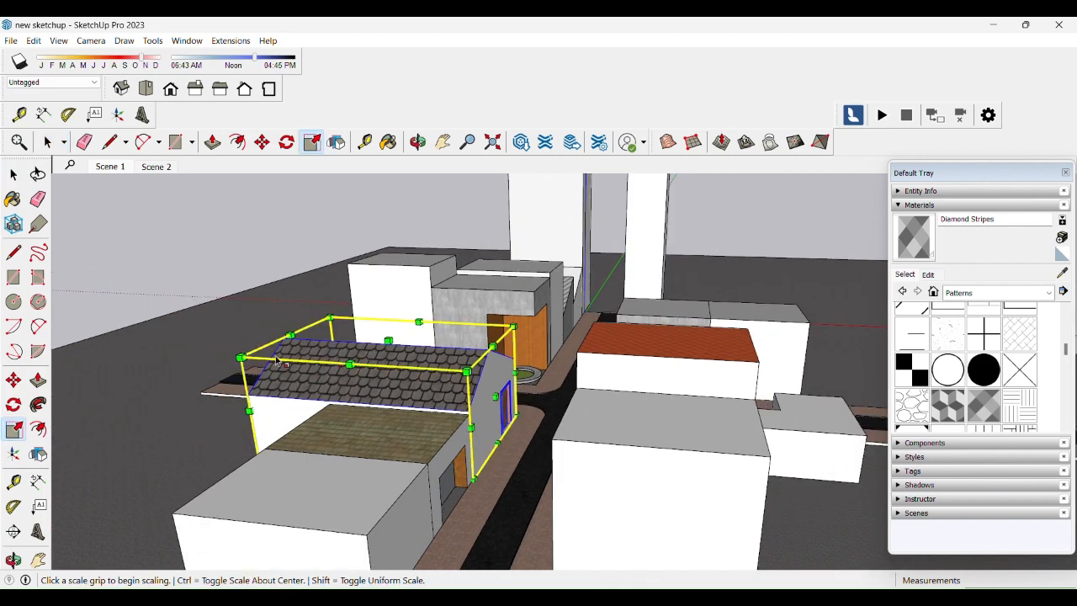
left_click(241, 356)
left_click(212, 355)
key("space")
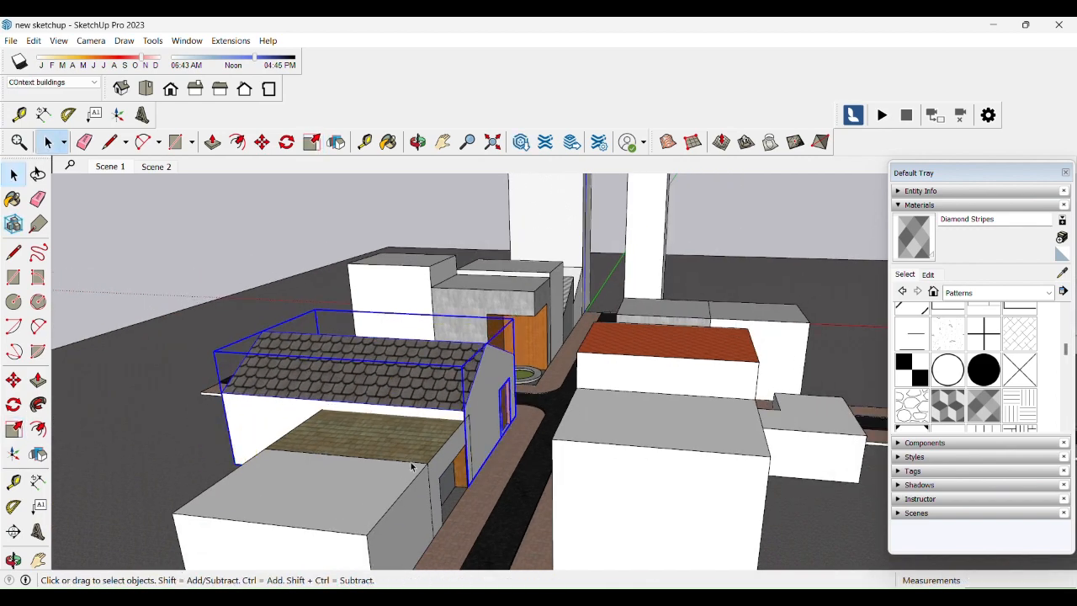
- Shift the green-tiled house and its block again so their corner meets the gable house's new front corner
left_click(398, 496)
scroll(469, 418, "up", 2)
key("m")
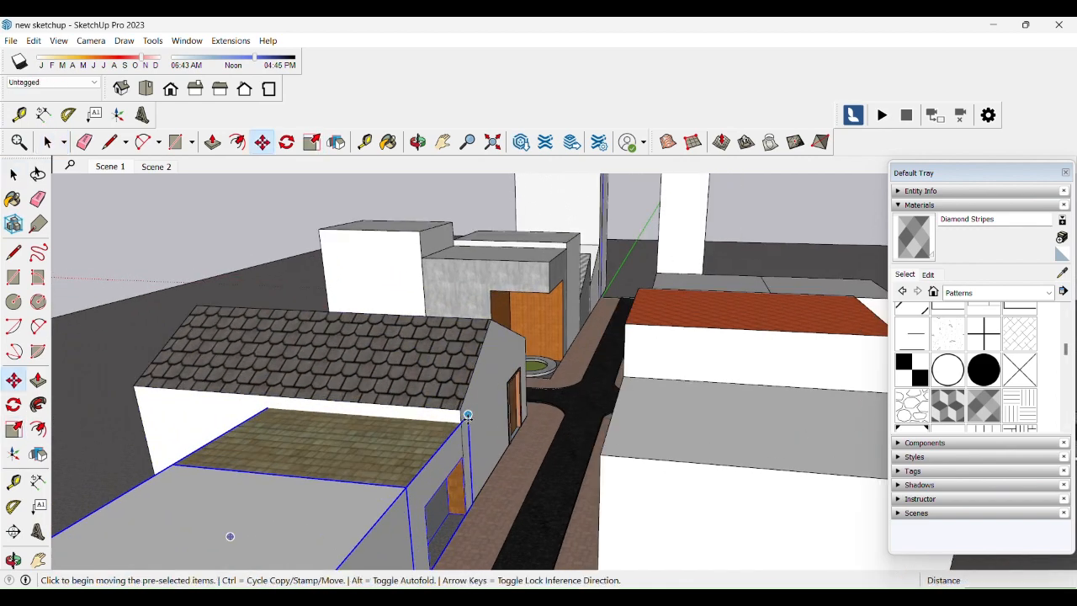
left_click(468, 417)
left_click(460, 423)
key("space")
scroll(621, 292, "up", 3)
scroll(504, 404, "down", 3)
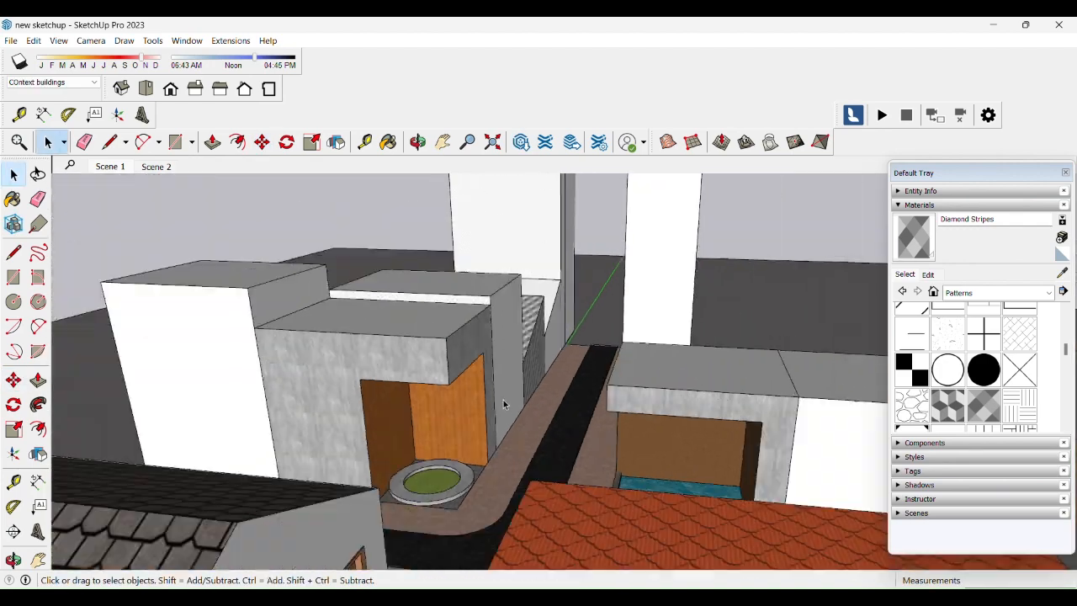
- Enlarge the tower with the patterned sloping base at the far end of the street, scaling it uniformly
scroll(557, 330, "down", 4)
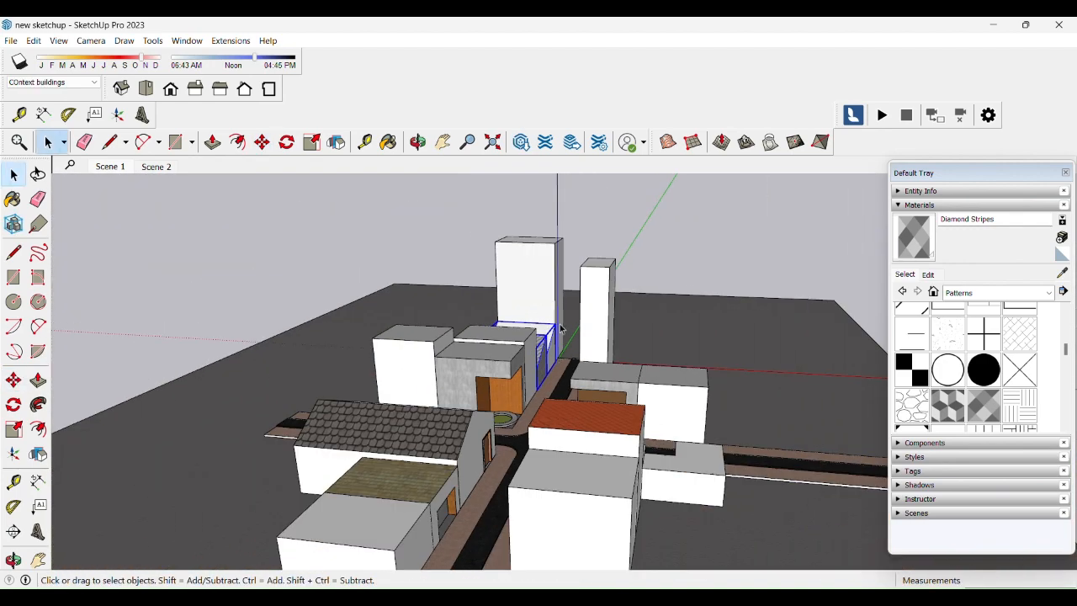
scroll(552, 299, "down", 3)
key("s")
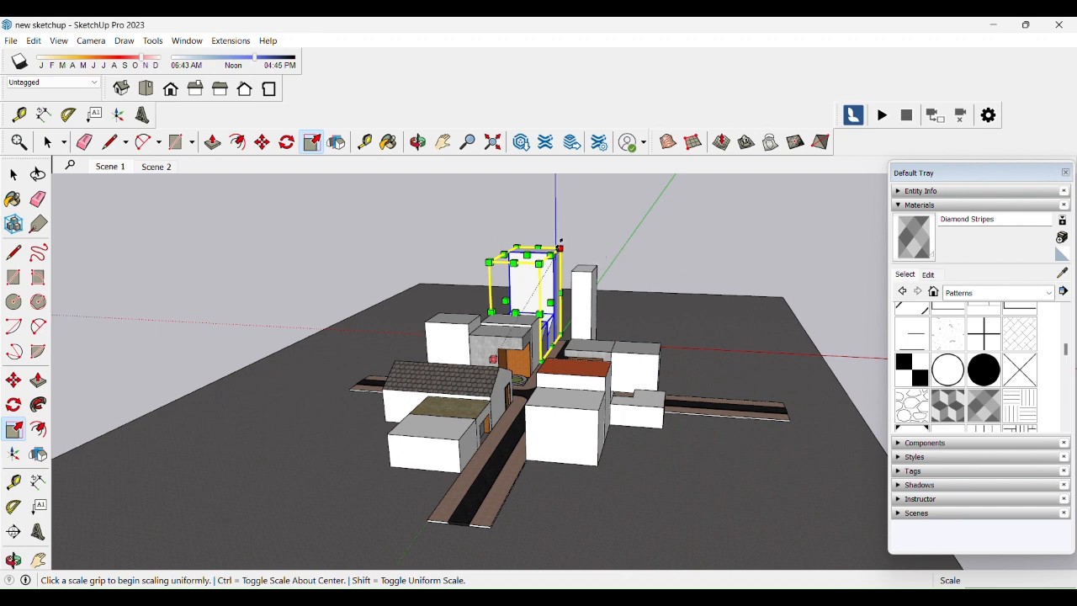
left_click(560, 247)
left_click(641, 222)
- Move the enlarged tower off the road so its base lines up with the street edge behind the wood-fronted building
scroll(611, 259, "up", 3)
key("m")
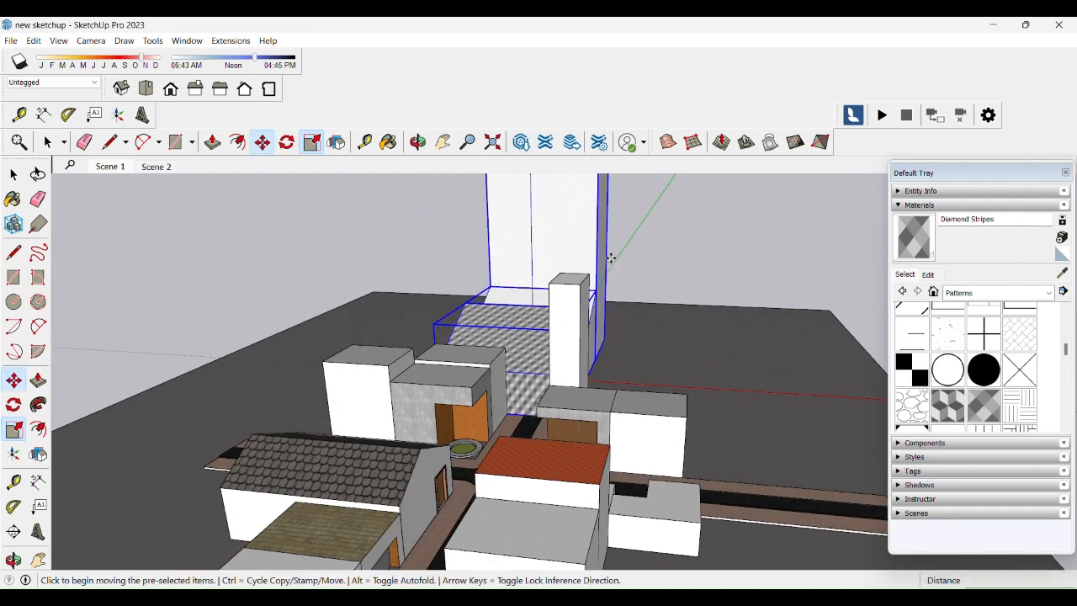
left_click(607, 276)
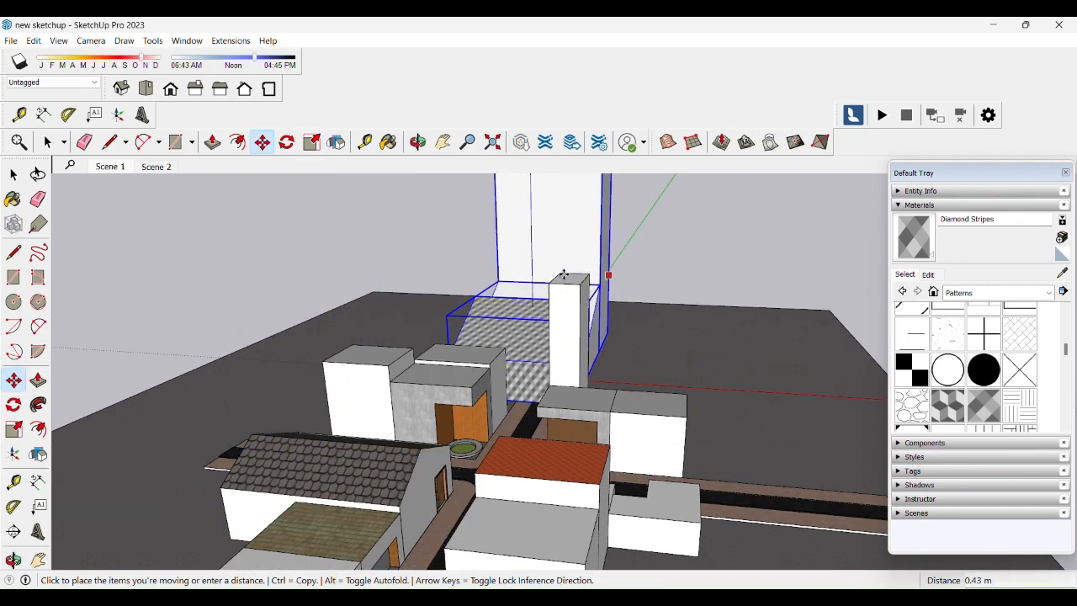
left_click(542, 360)
key("space")
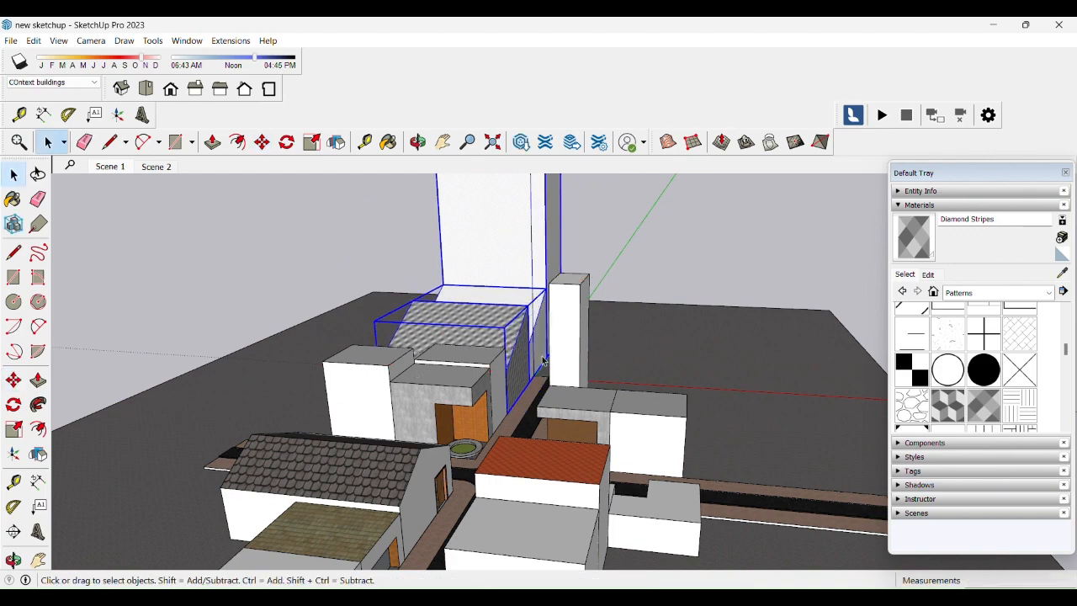
- Widen the narrow tower behind the pool building by extruding its side face away from the street
middle_click_drag(543, 360, 600, 377)
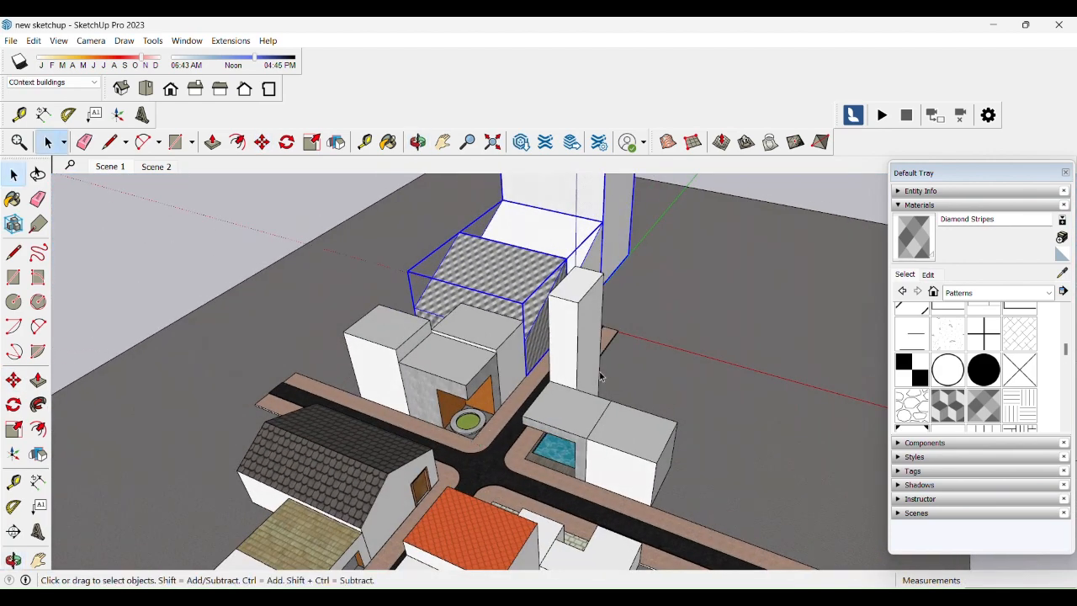
left_click(596, 377)
double_click(593, 377)
key("p")
left_click(594, 372)
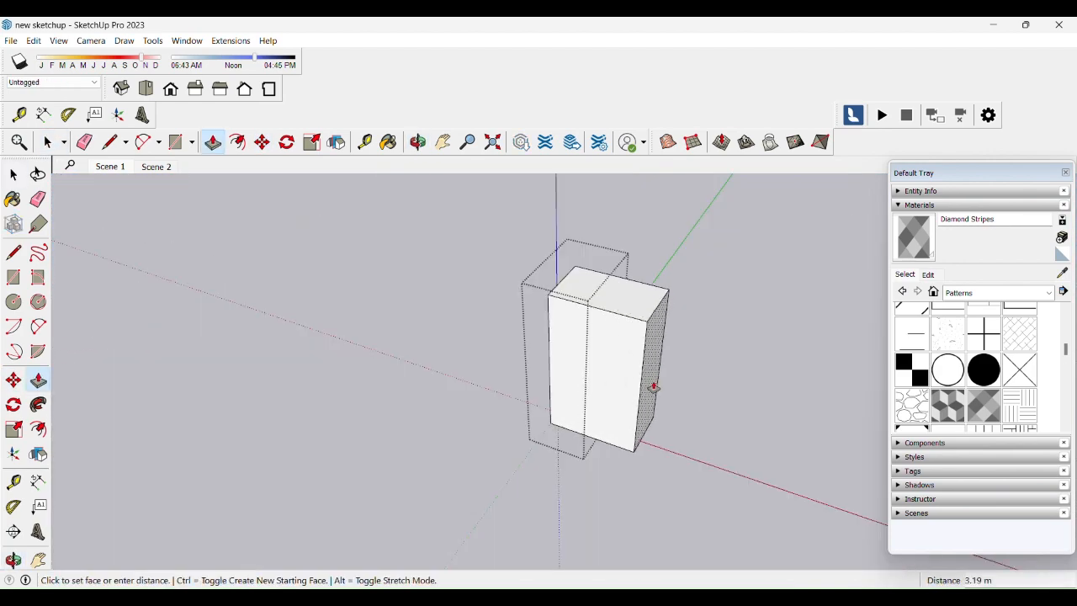
left_click(661, 400)
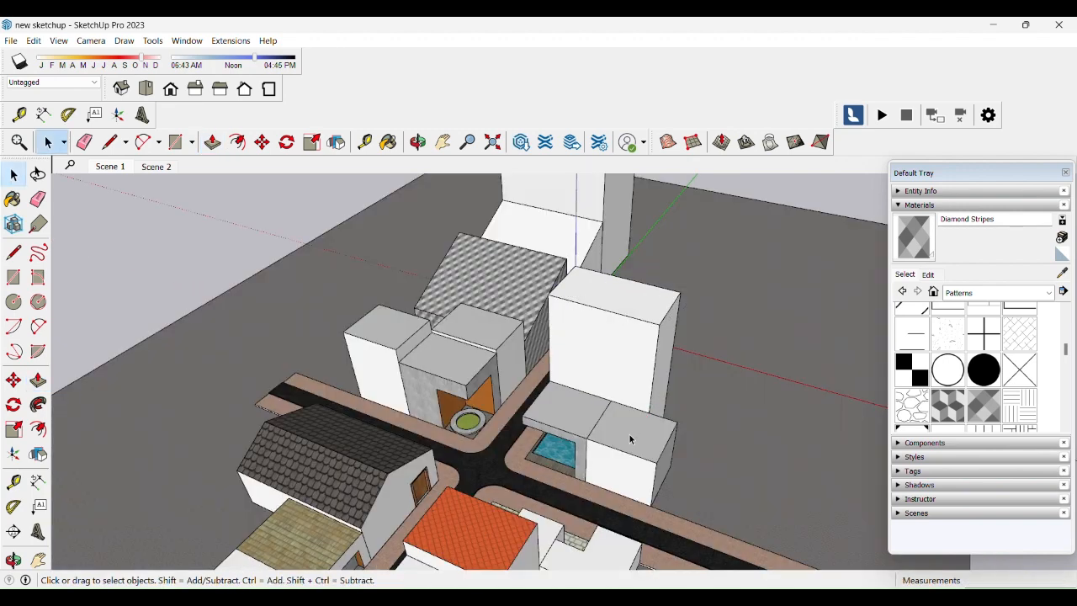
- Raise the top face of the white block next to the pool building to make it considerably taller
double_click(630, 437)
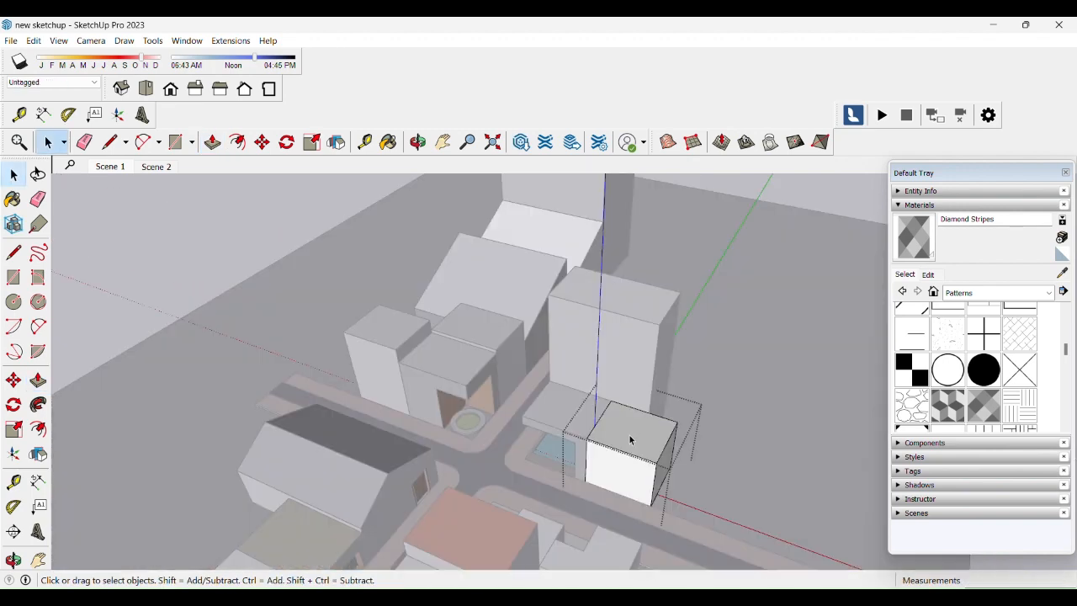
key("p")
left_click(637, 427)
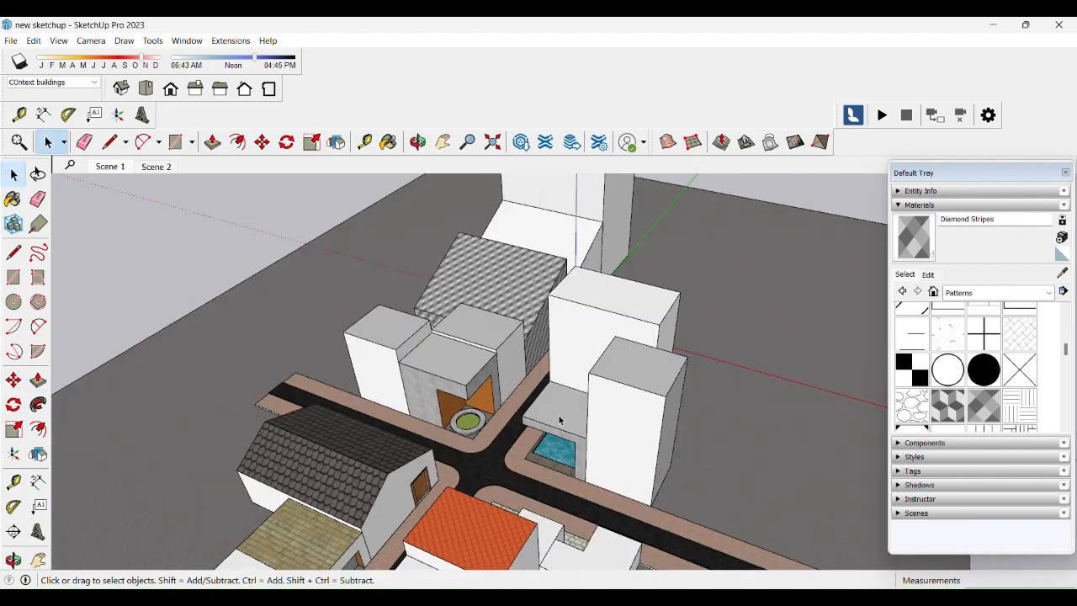
- Raise the pool building's concrete roof slab vertically to increase the height of the opening beneath it
middle_click_drag(521, 404, 578, 351)
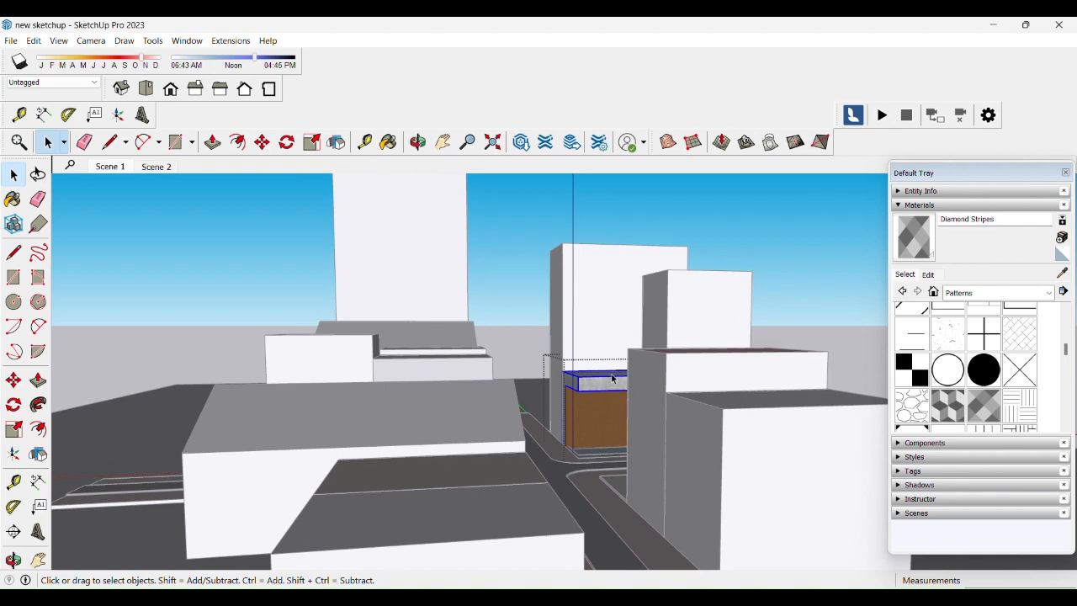
key("m")
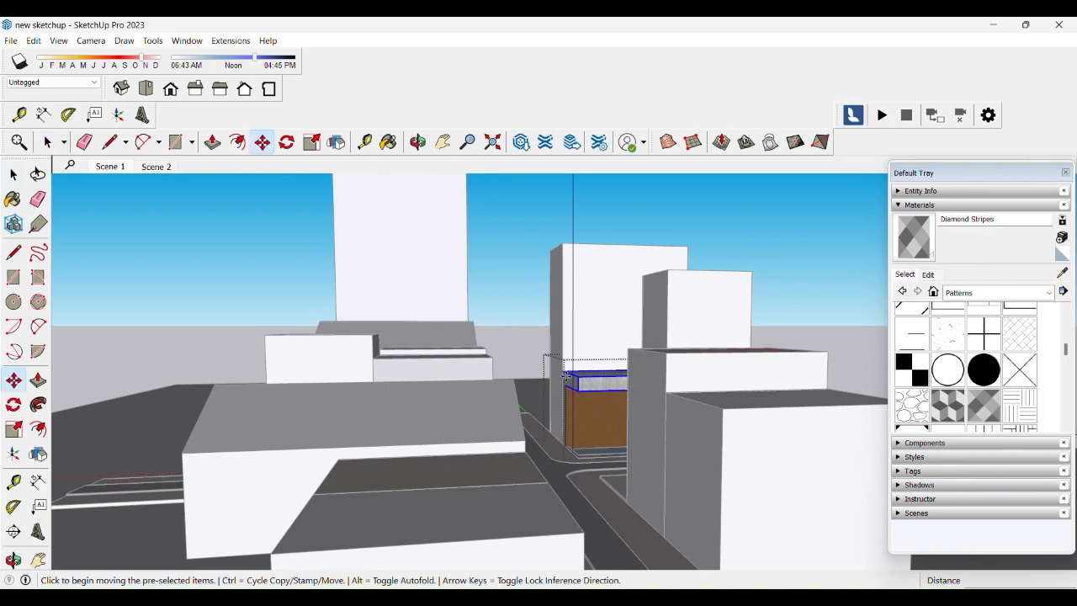
left_click(563, 370)
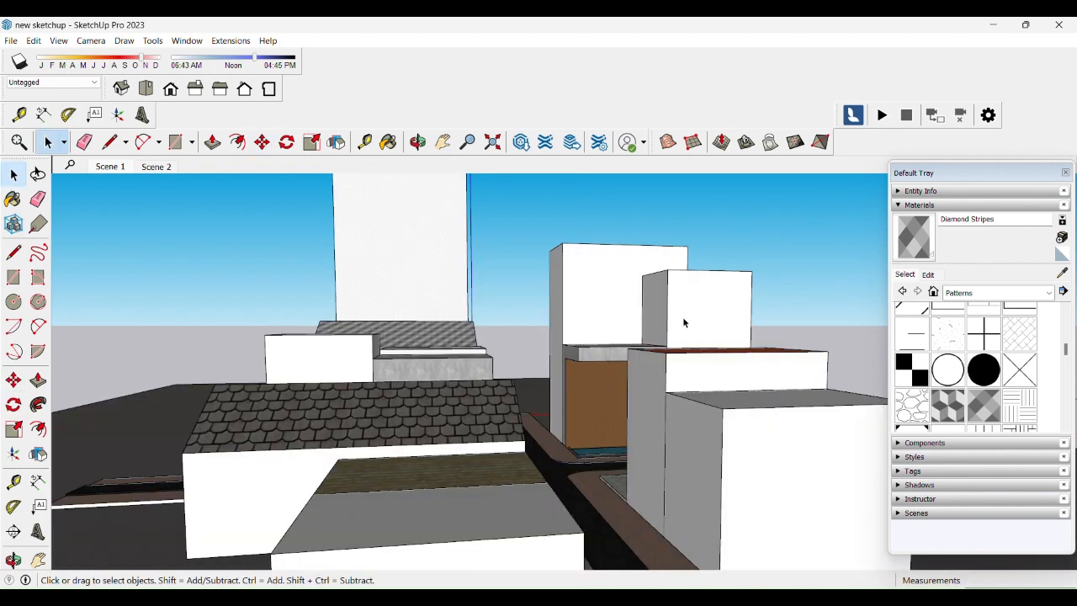
- Start LiveSync for the SketchUp model and switch to Lumion to check the resized buildings against a person's height
middle_click_drag(682, 316, 659, 395)
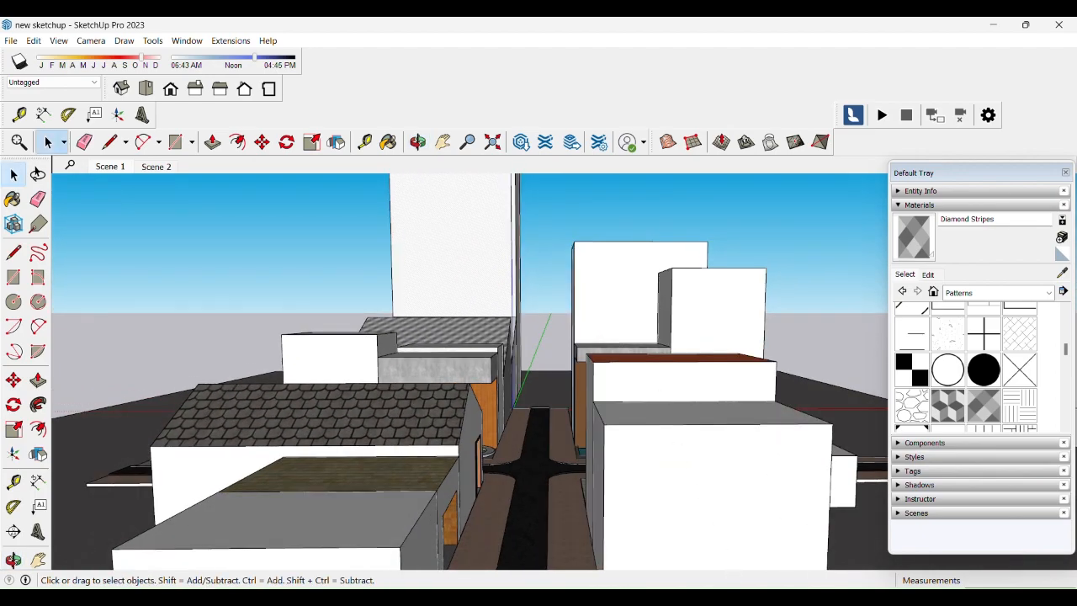
key("alt+Tab")
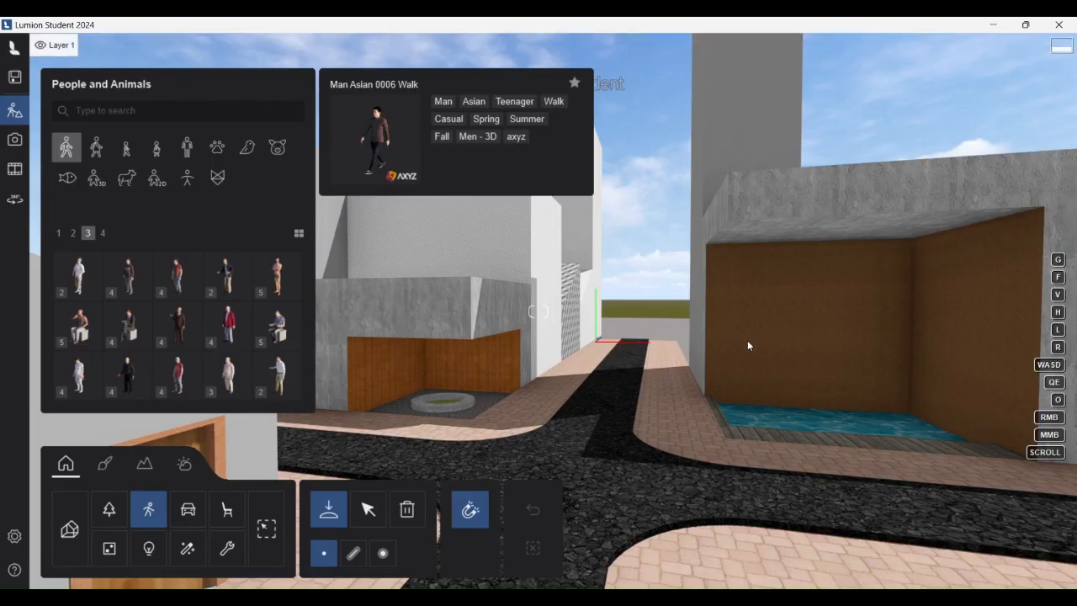
left_click(993, 25)
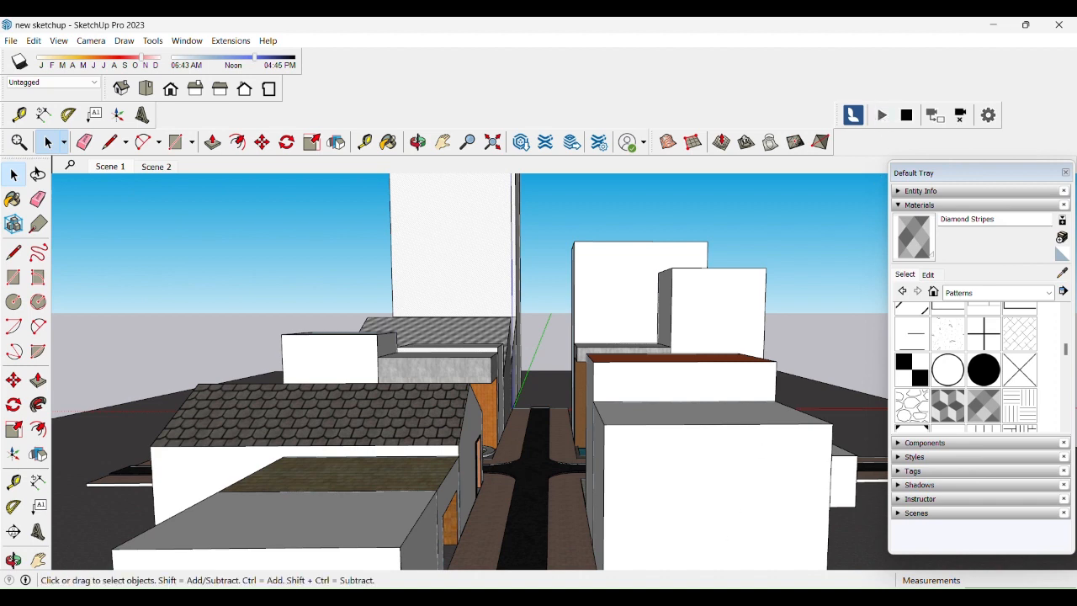
key("alt+Tab")
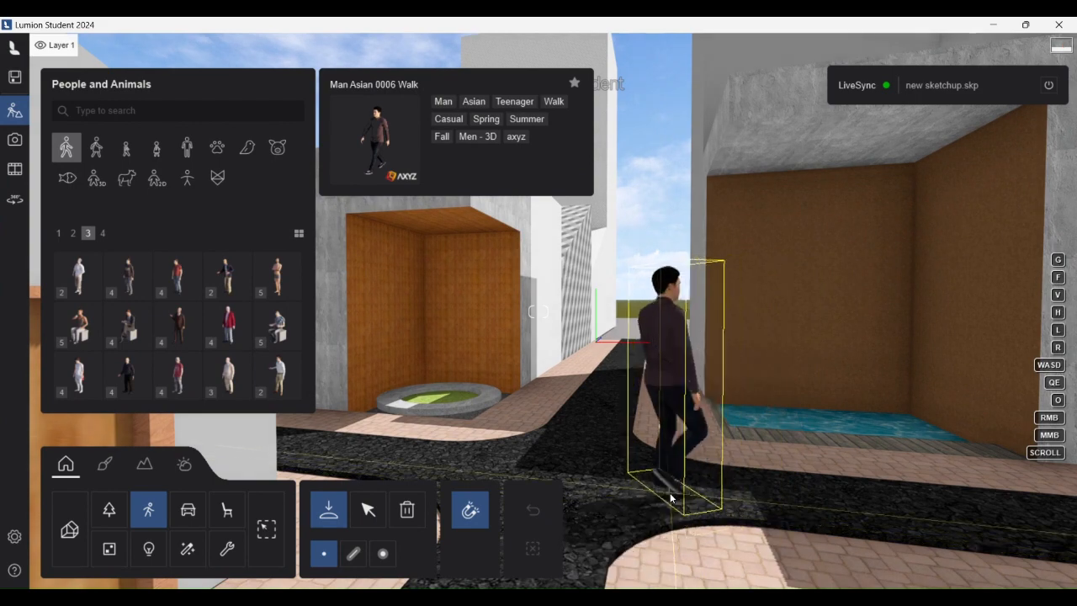
scroll(535, 474, "down", 3)
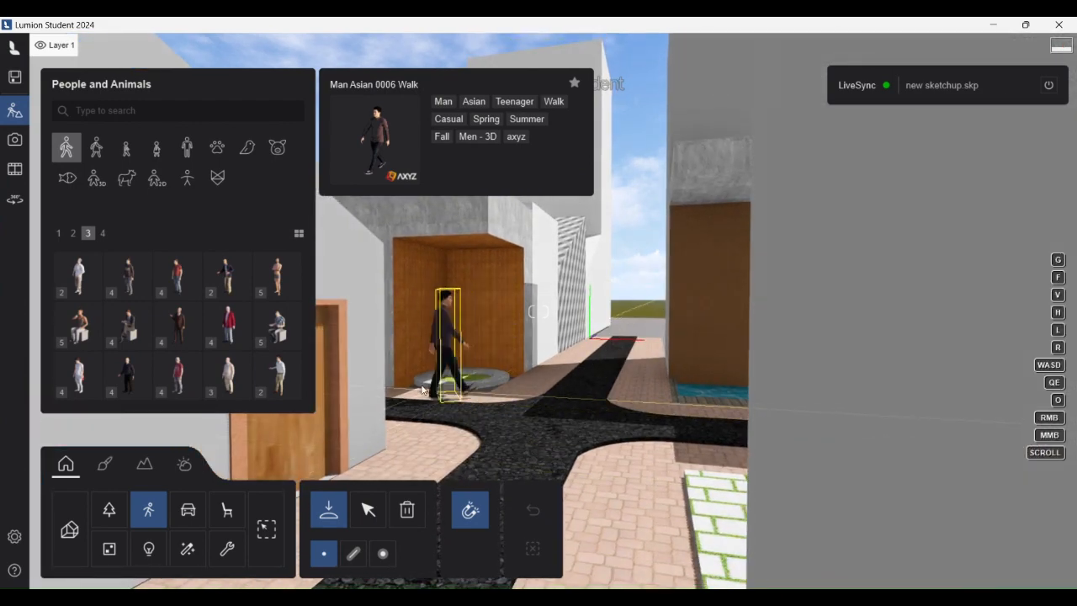
- Place a line of people along the sidewalk from the round planter's corner to the far end of the street
left_click(352, 557)
key("w")
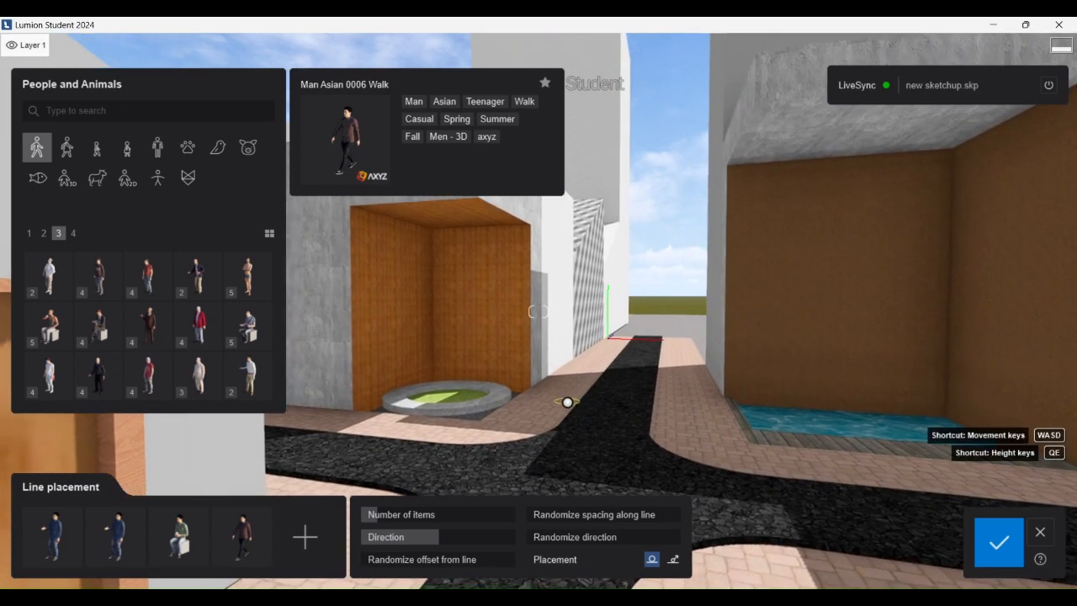
right_click_drag(567, 402, 569, 404)
key("d")
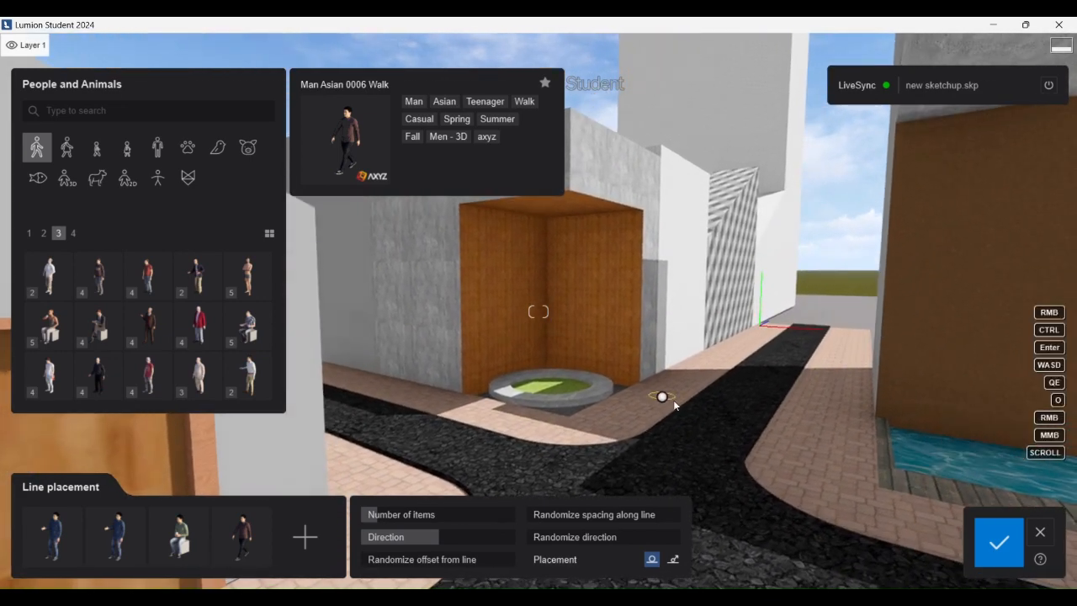
key("d")
key("q")
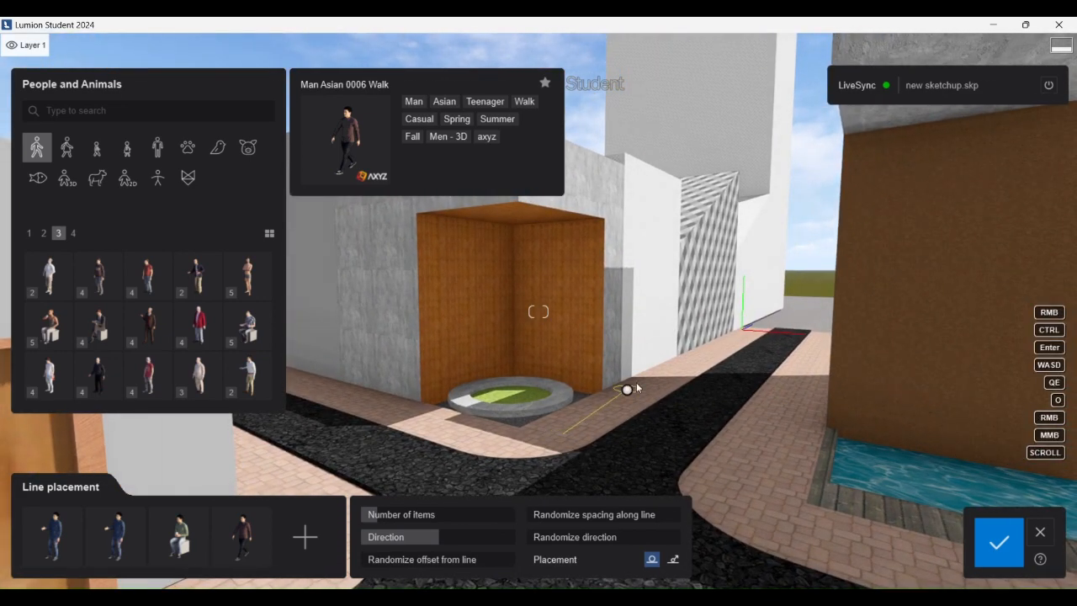
left_click(745, 332)
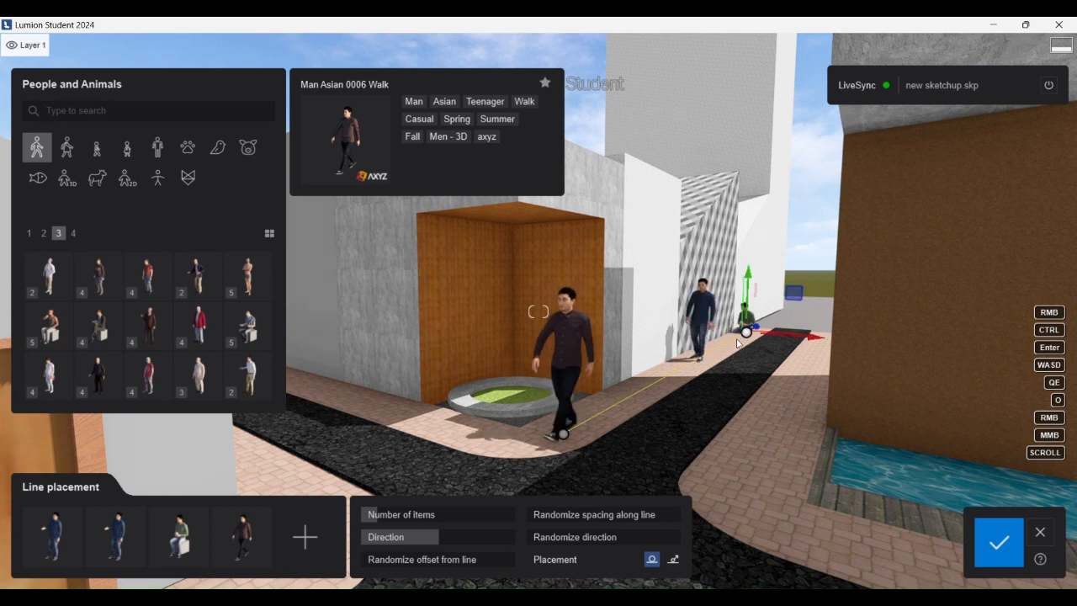
- Remove the seated man from the line's item set and add Woman African 0003 Folder
double_click(199, 516)
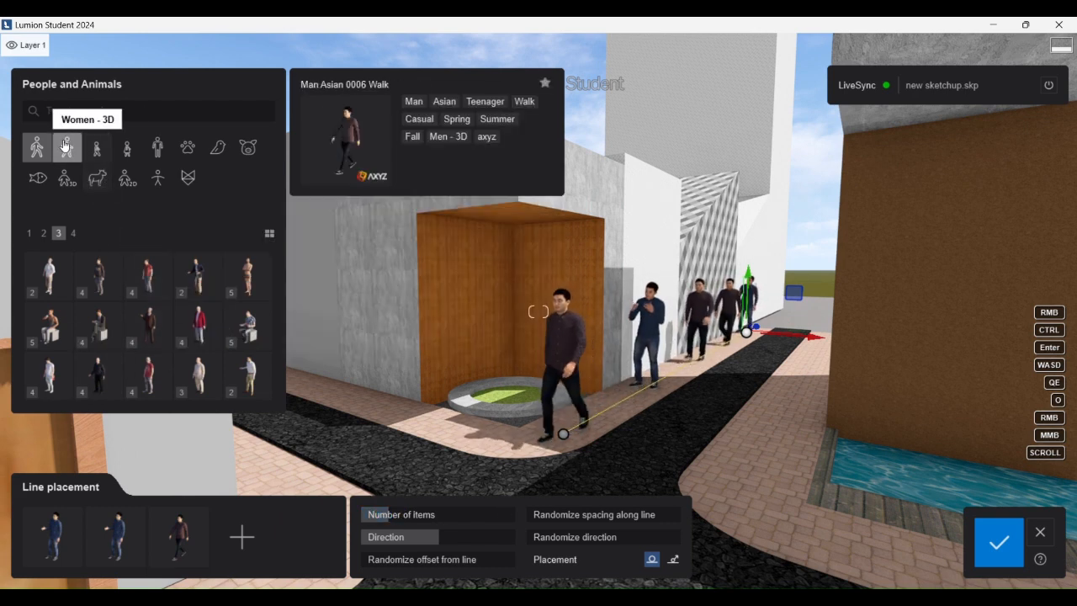
left_click(66, 177)
left_click(145, 289)
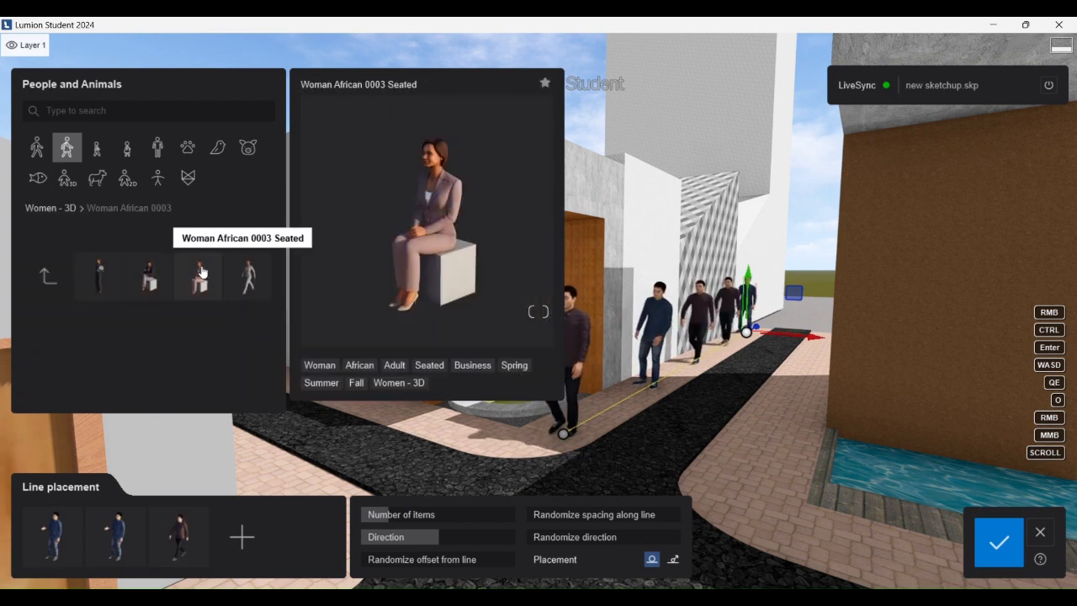
left_click(96, 281)
left_click(241, 536)
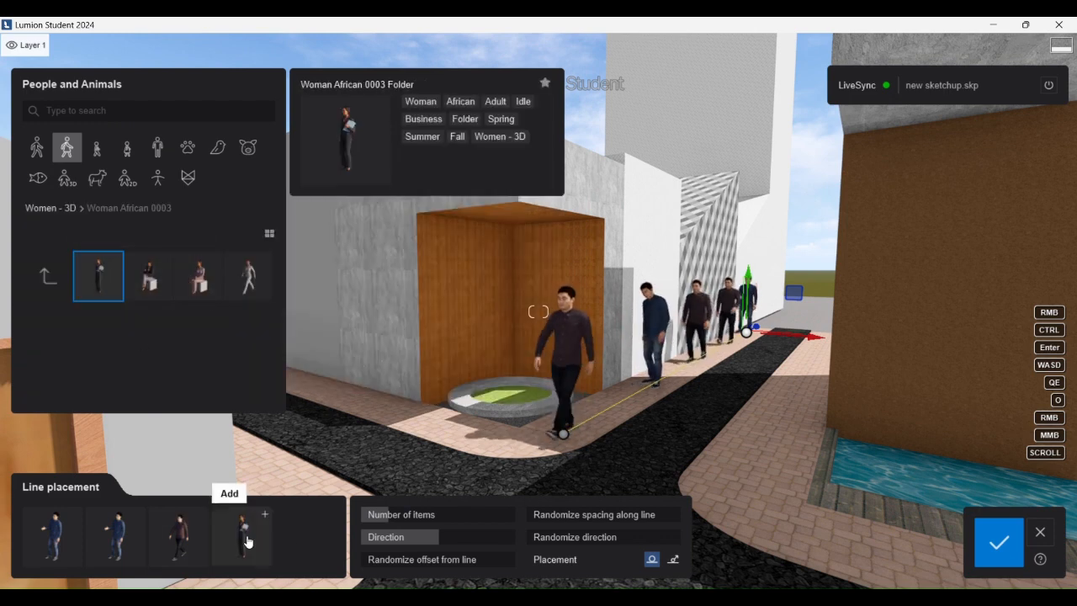
- Add the pet model Dog 0002 Walk to the line's item set
left_click(97, 178)
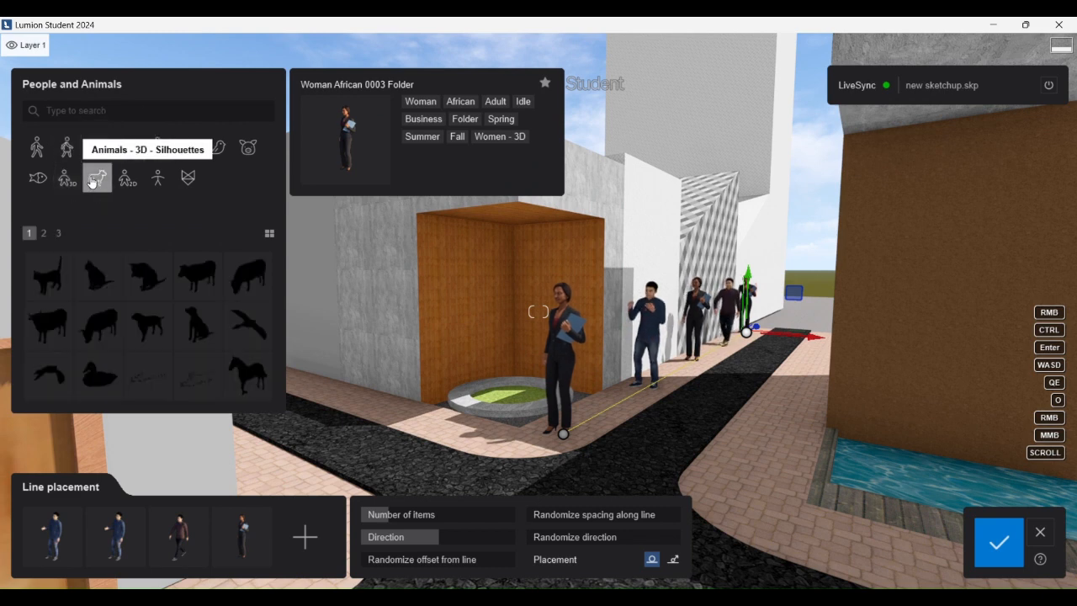
left_click(190, 148)
mouse_move(143, 286)
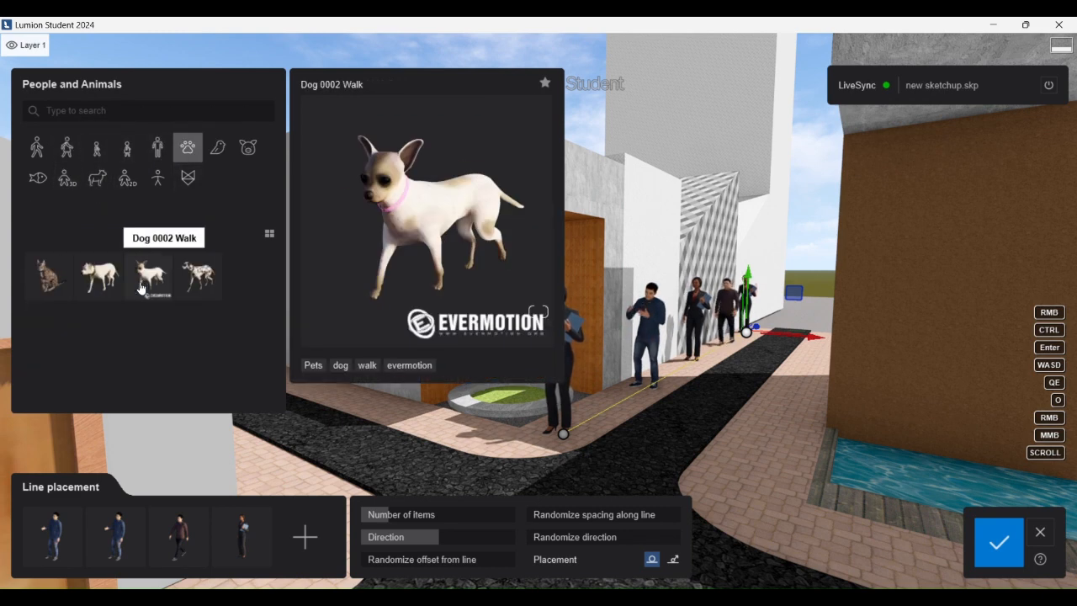
left_click(304, 536)
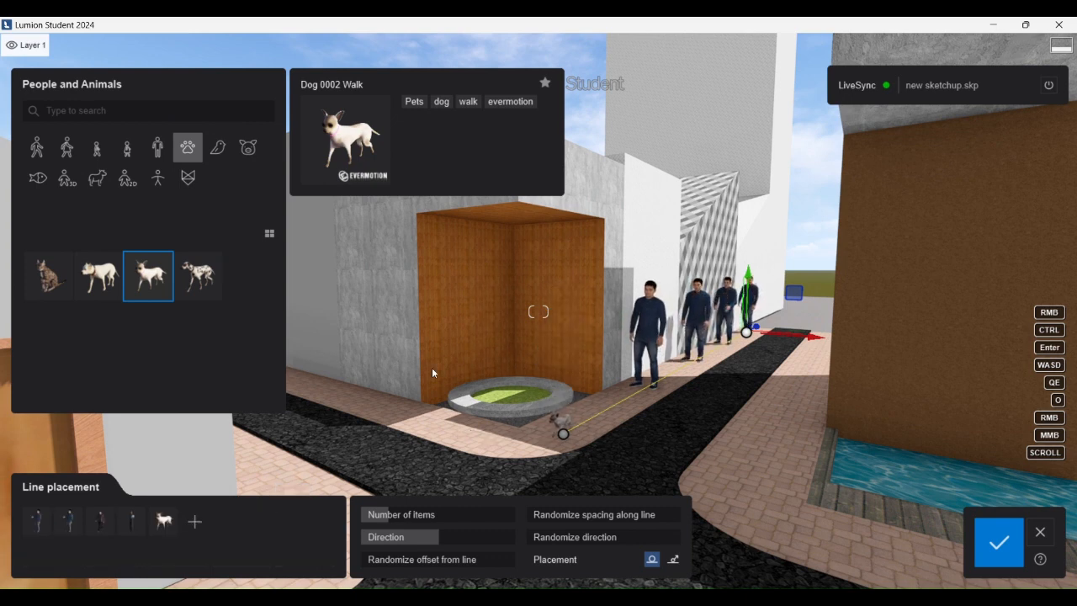
- Add Dog 0003 Walk to the line's item set and remove Dog 0002 Walk
mouse_move(432, 52)
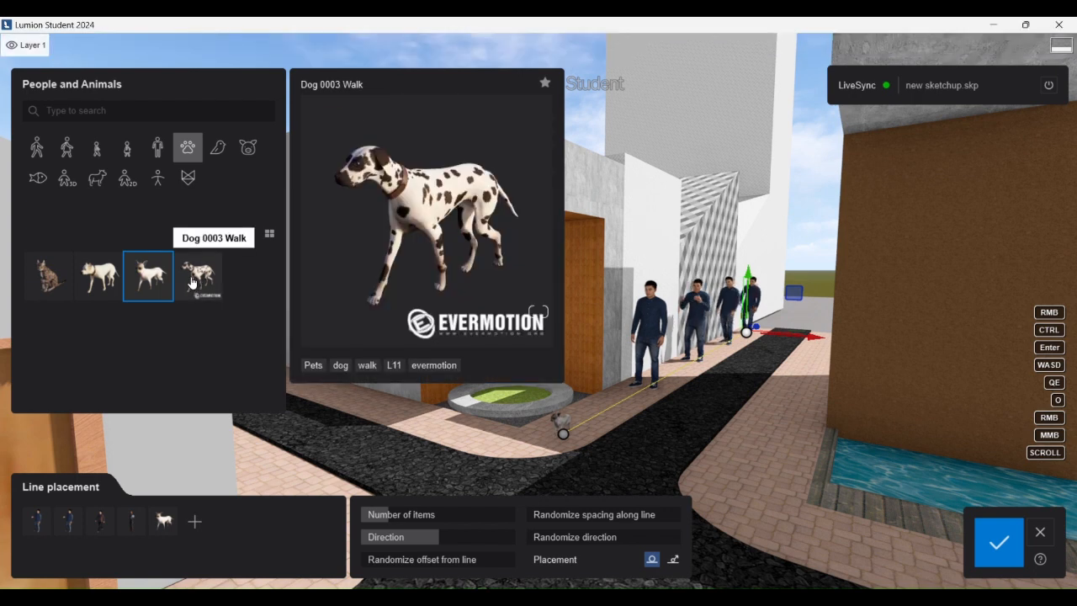
left_click(192, 284)
left_click(193, 522)
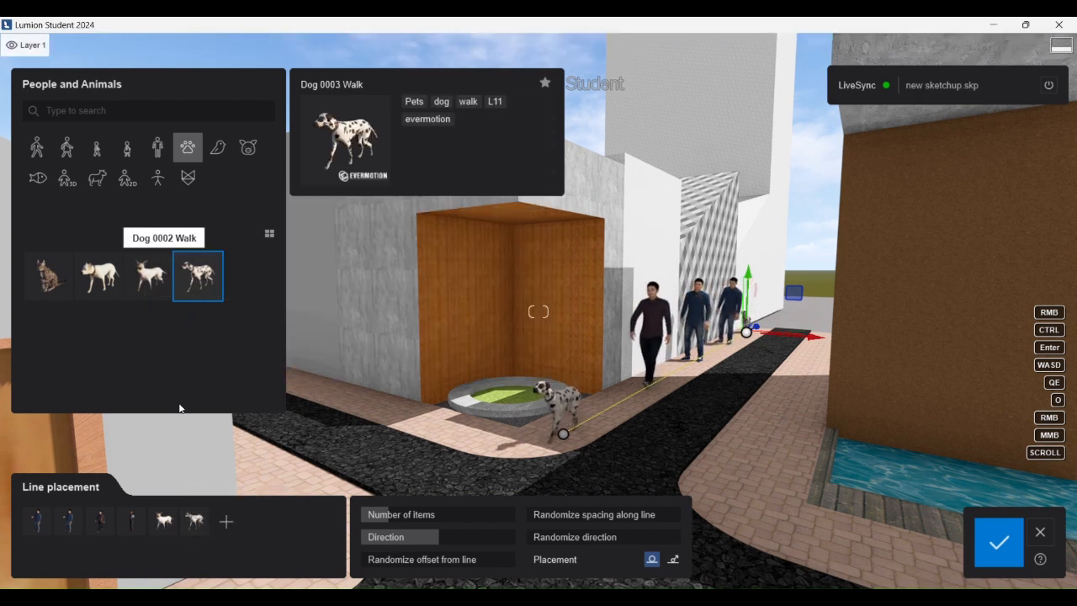
left_click(168, 518)
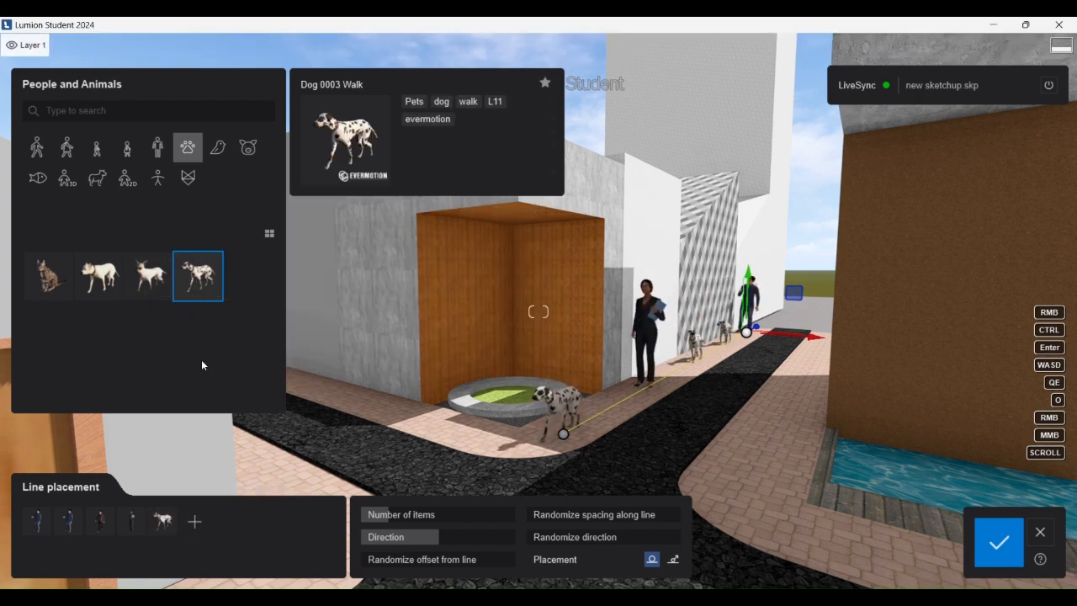
- Increase the number of items slightly, randomize their direction by about 80%, and leave the Direction setting at its midpoint
left_click_drag(380, 515, 400, 545)
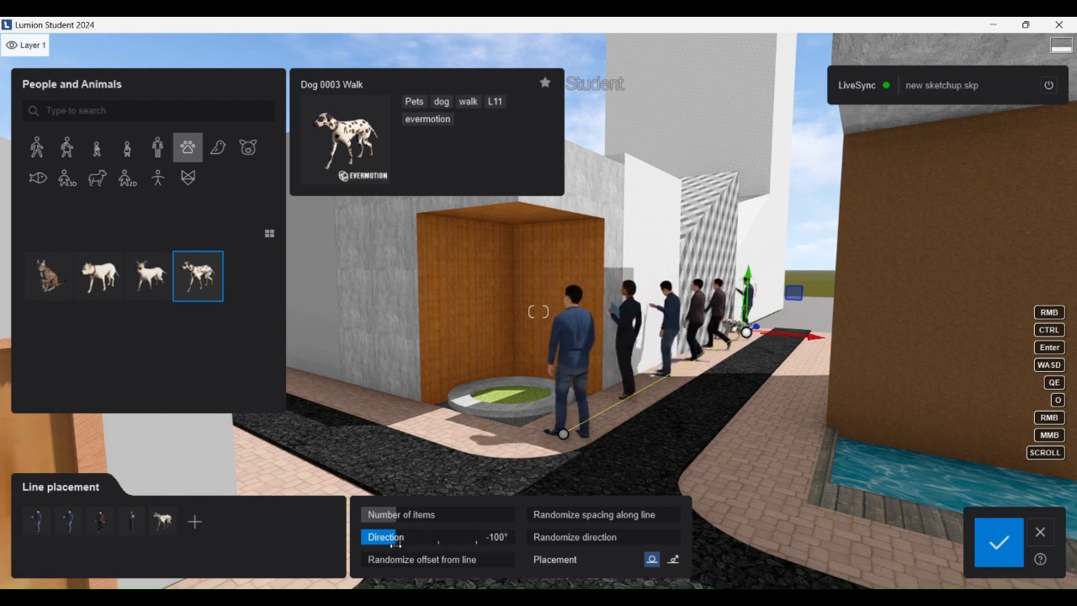
left_click_drag(623, 538, 659, 537)
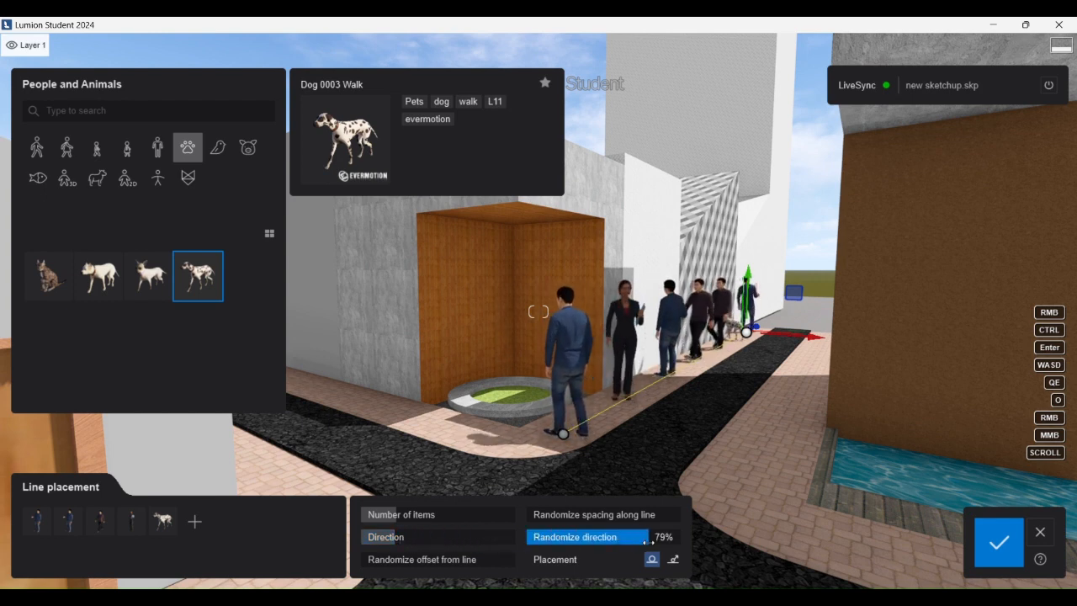
left_click_drag(394, 539, 452, 541)
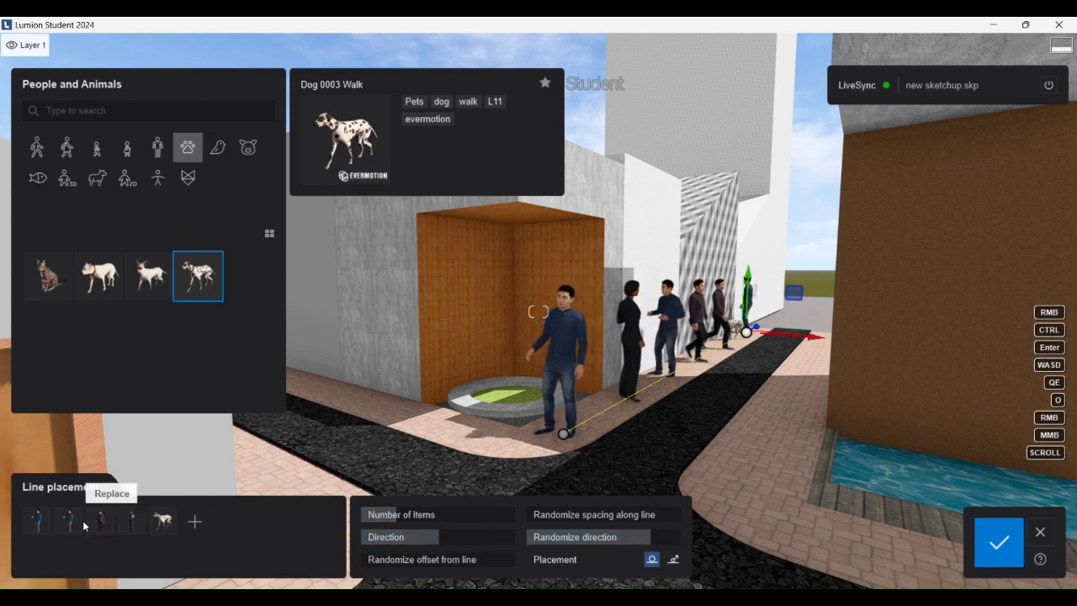
- Remove the duplicate man in blue from the line's item set
mouse_move(65, 526)
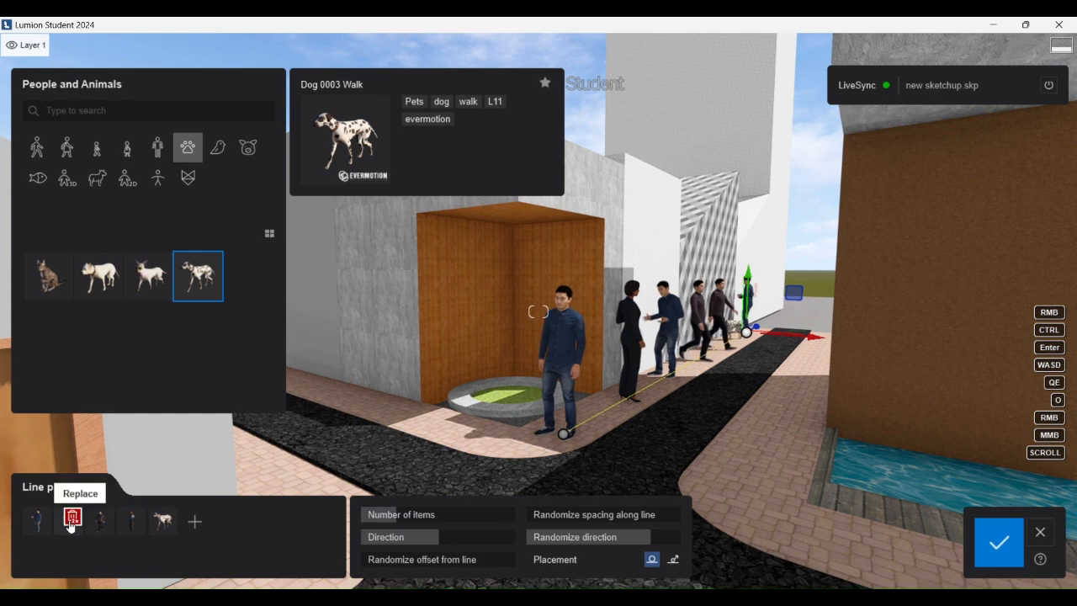
- Add the Boy Caucasian 001 Toyplane figure from the Boys - 3D collection to the people line placement
left_click(68, 148)
left_click(99, 151)
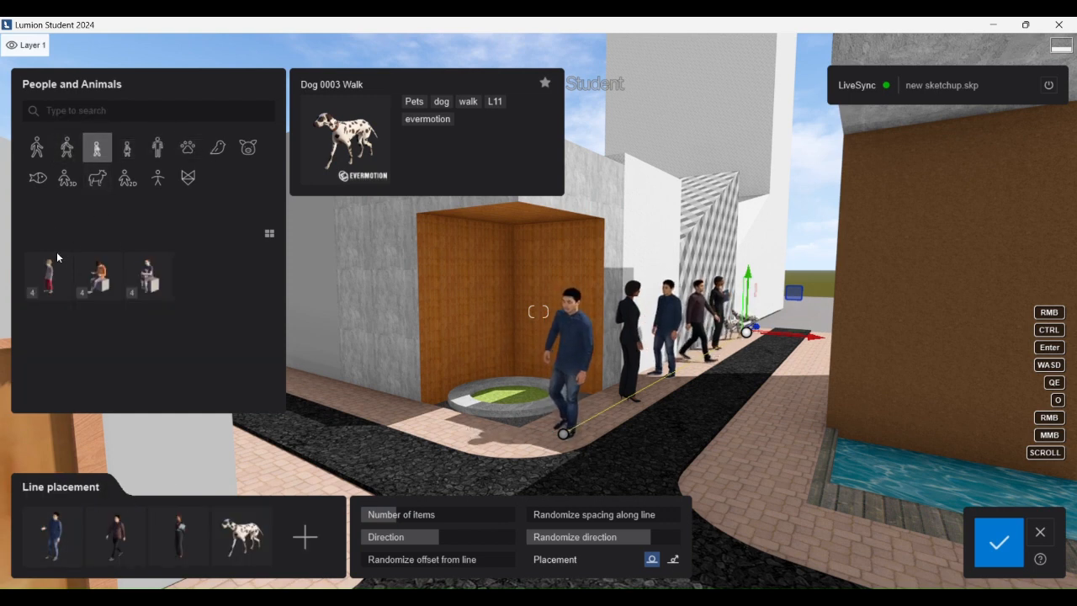
left_click(50, 273)
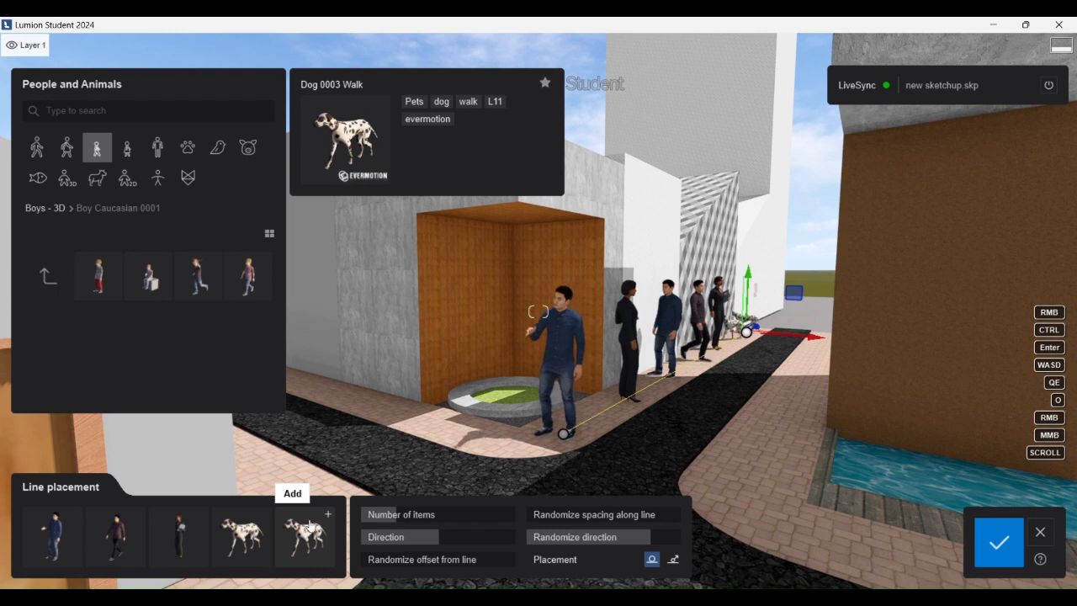
left_click(98, 276)
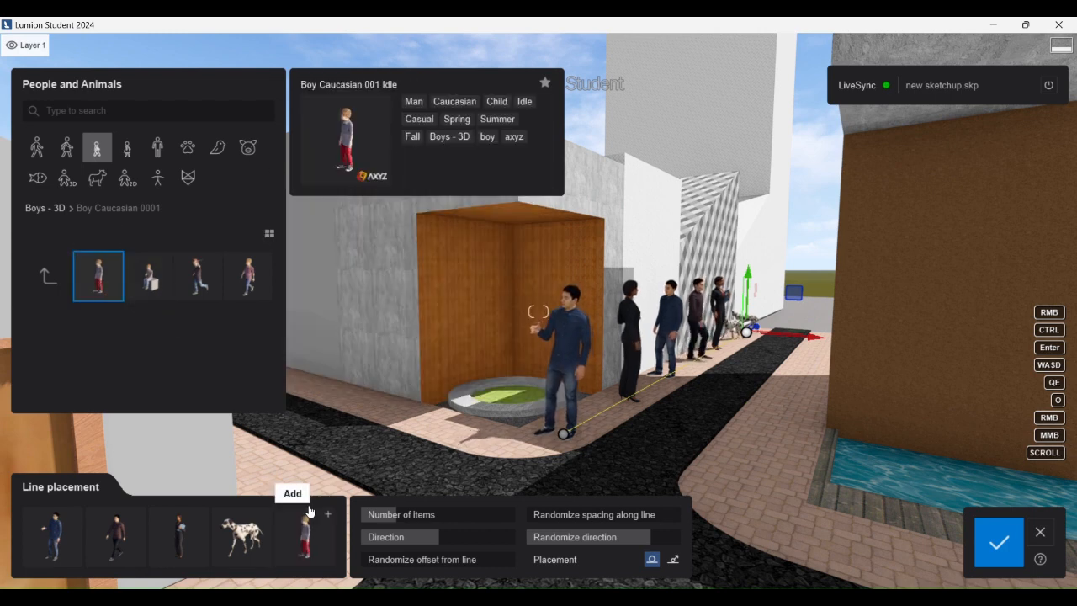
left_click(197, 276)
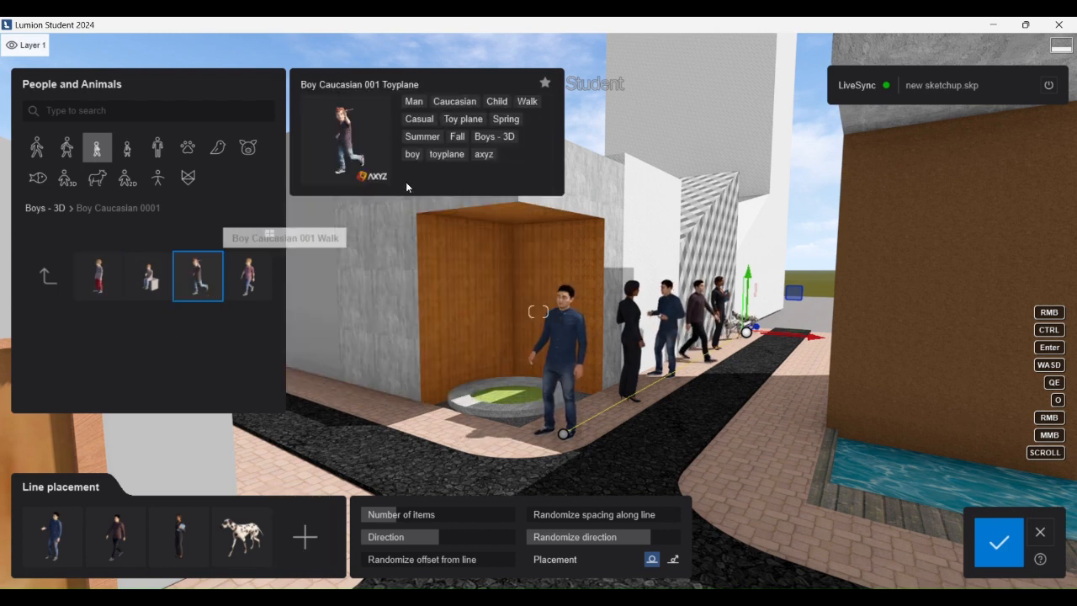
left_click(328, 552)
- Add Woman Caucasian 0011 BabyBuggy from the Women - 3D collection to the people line placement
left_click(67, 147)
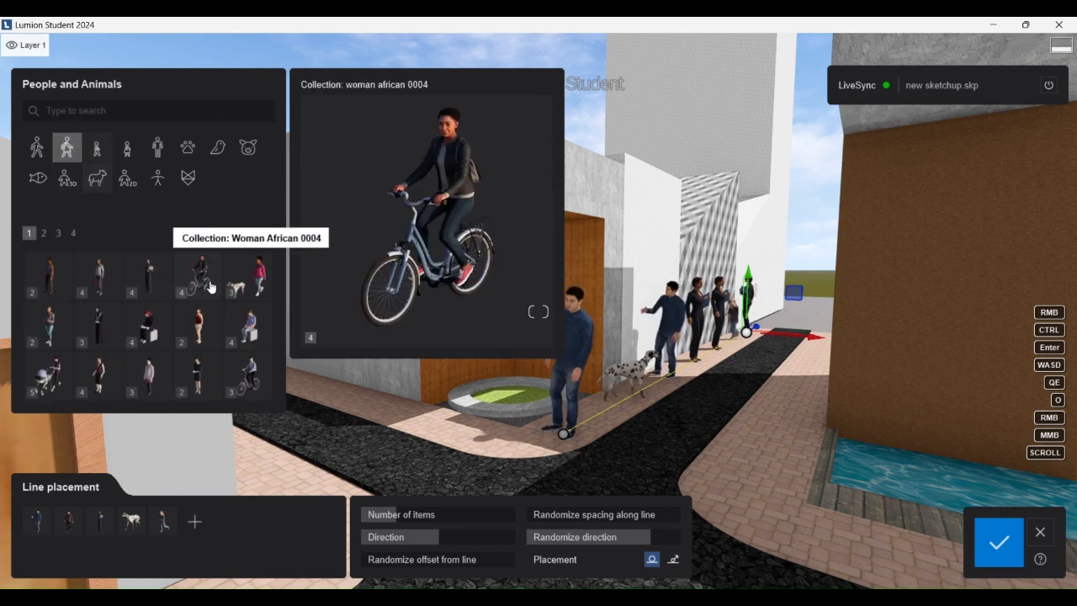
left_click(58, 233)
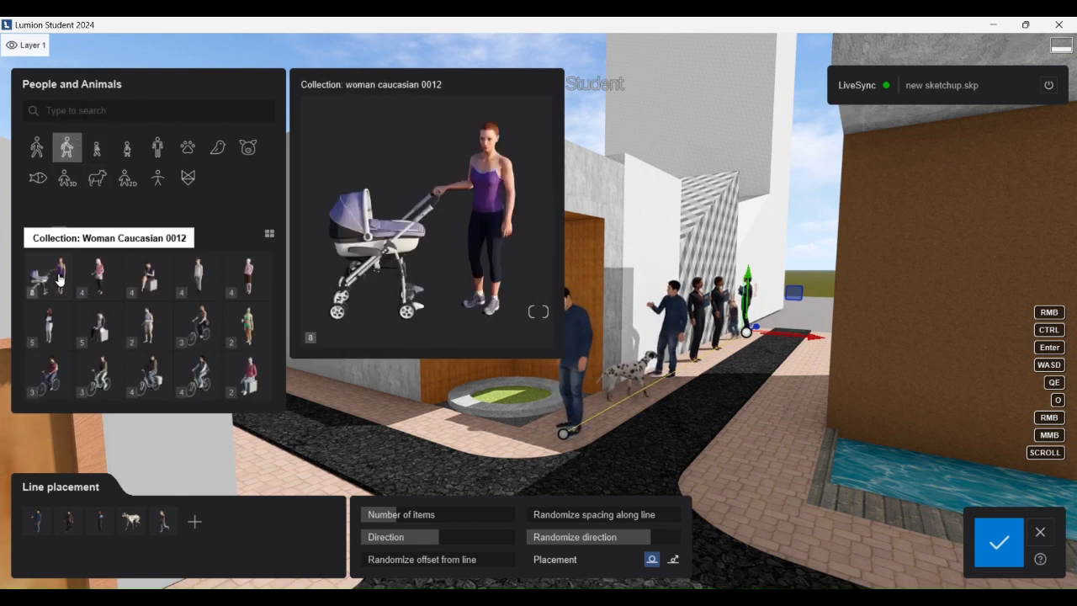
left_click(58, 280)
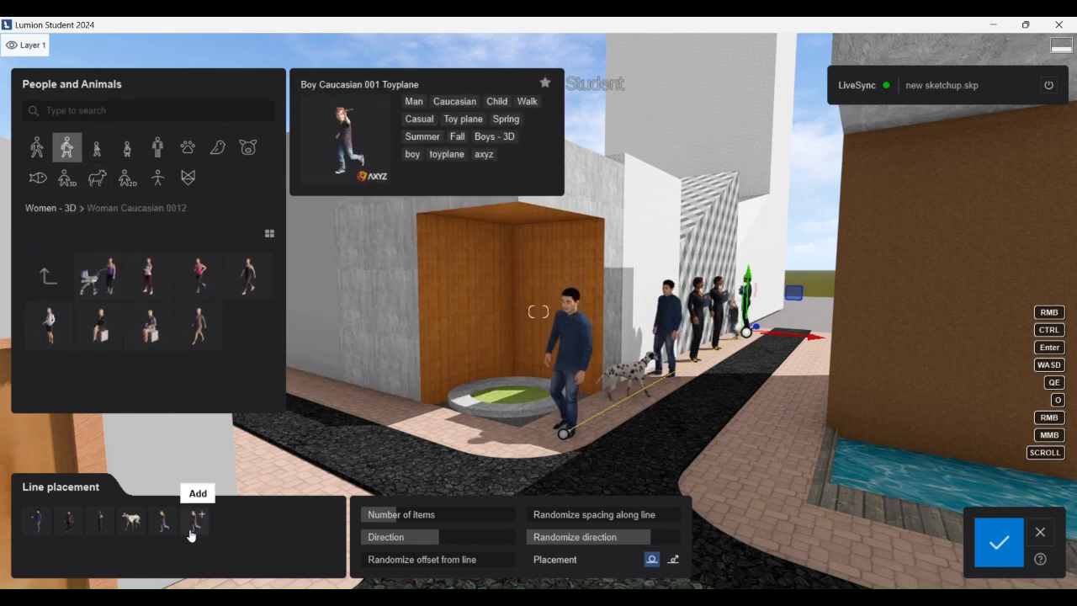
left_click(98, 275)
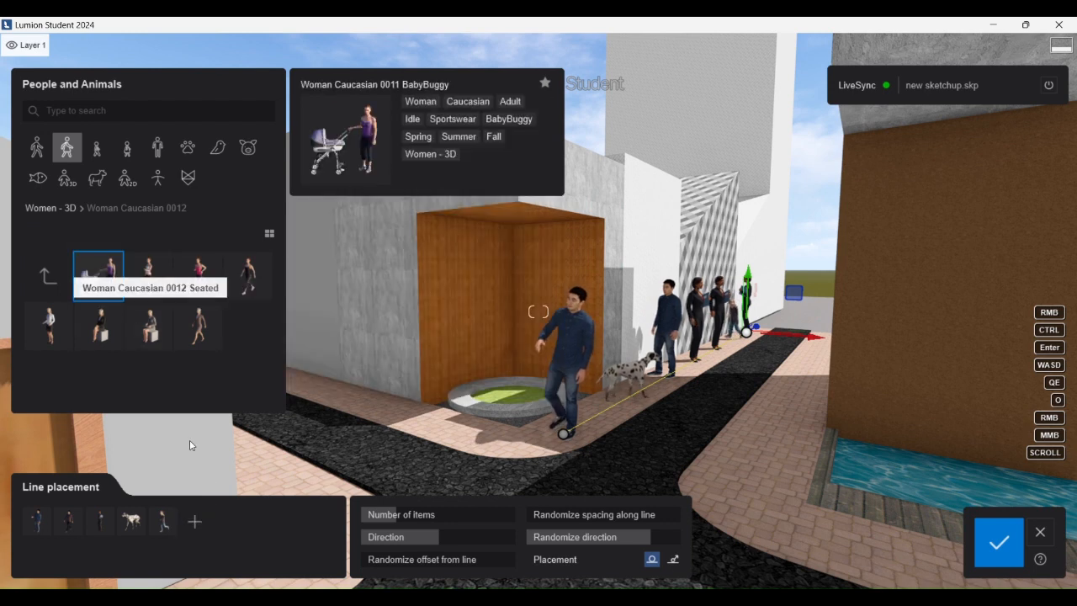
left_click(190, 531)
- Extend the line's near end to the building's street corner, fully randomize the spacing, and leave the offset from the line at zero
left_click_drag(564, 439, 488, 446)
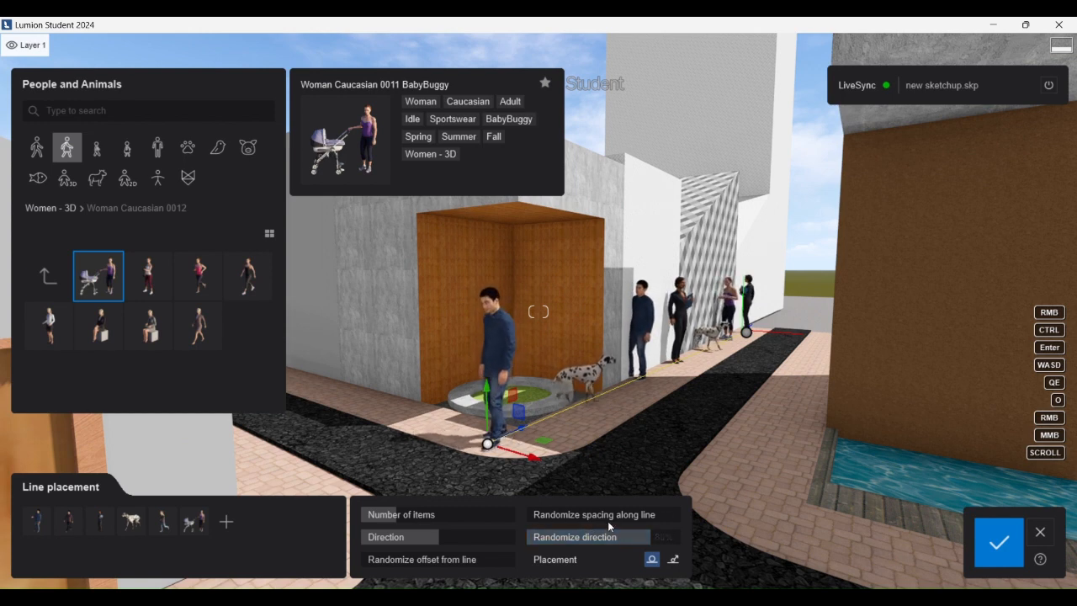
left_click_drag(607, 521, 682, 515)
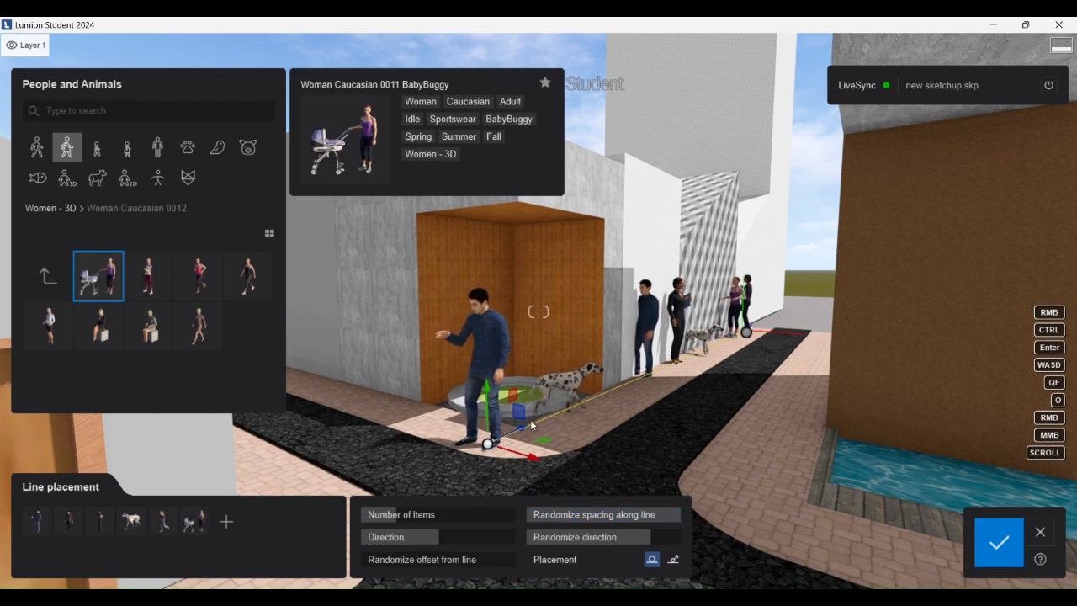
left_click(434, 559)
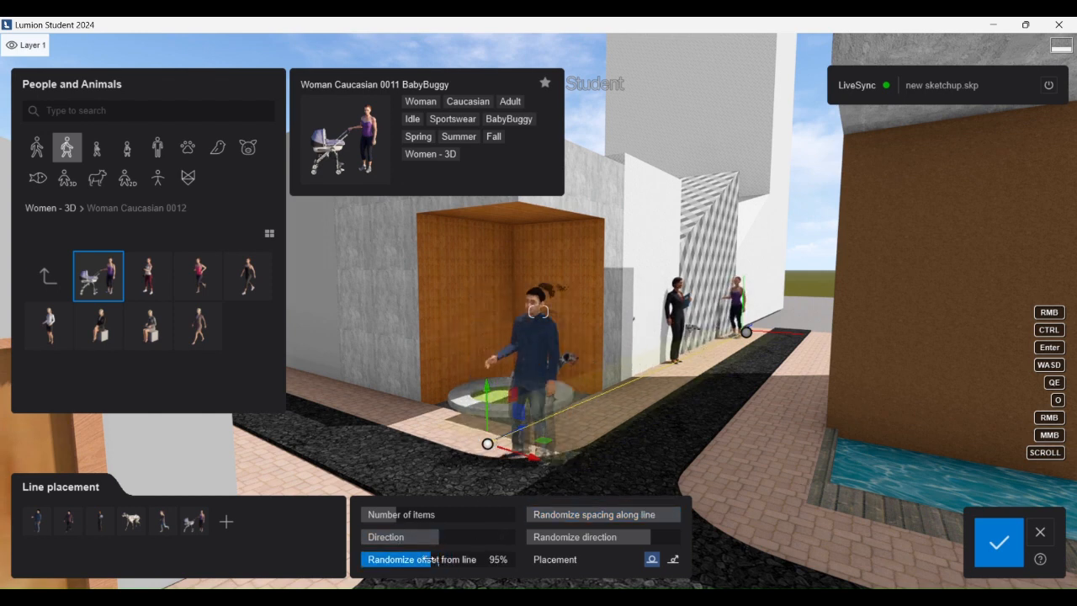
left_click_drag(434, 559, 353, 539)
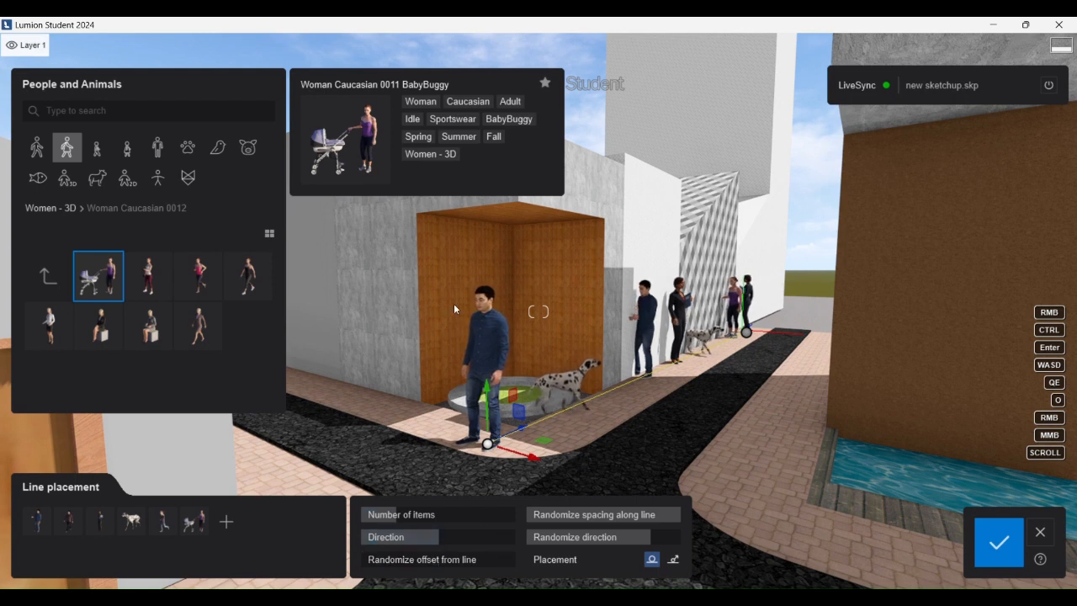
- Fully randomize the figures' direction, set their Direction to 90°, and confirm the line placement
left_click_drag(427, 538, 389, 542)
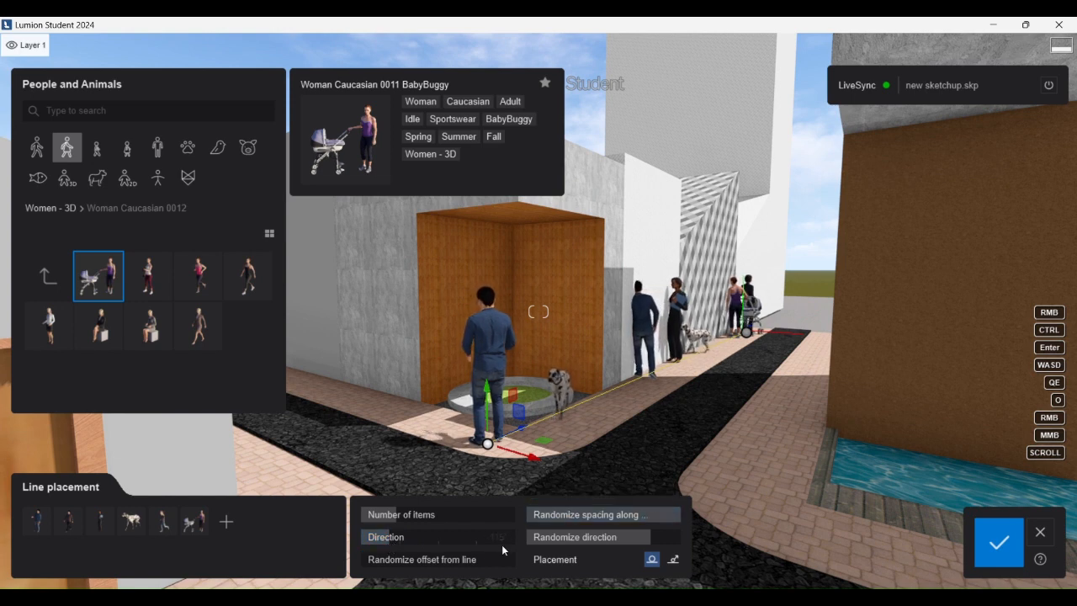
left_click_drag(631, 539, 853, 538)
left_click_drag(390, 539, 476, 545)
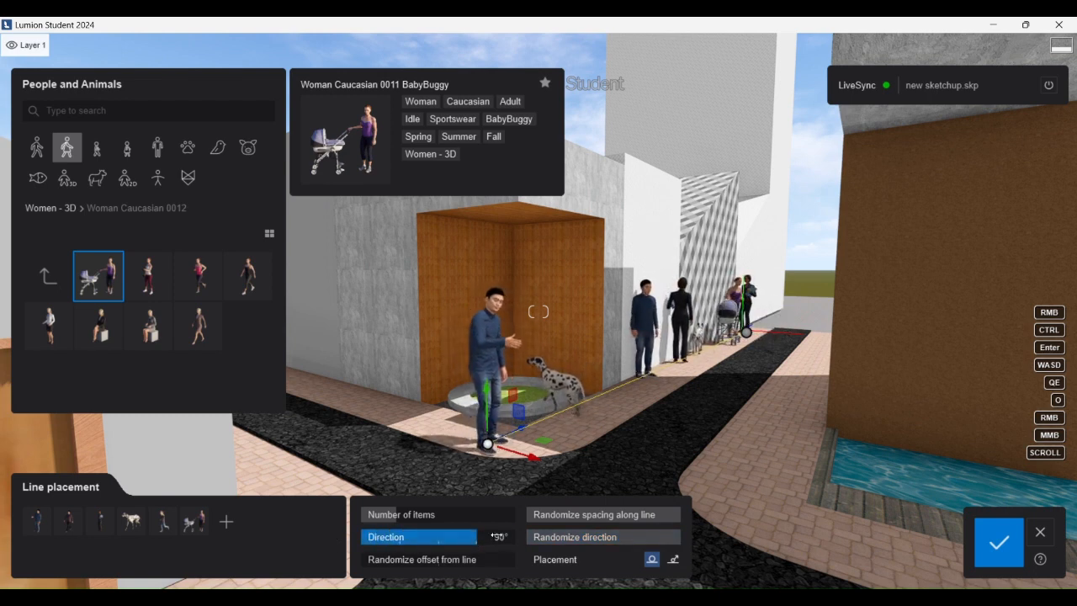
left_click(1000, 549)
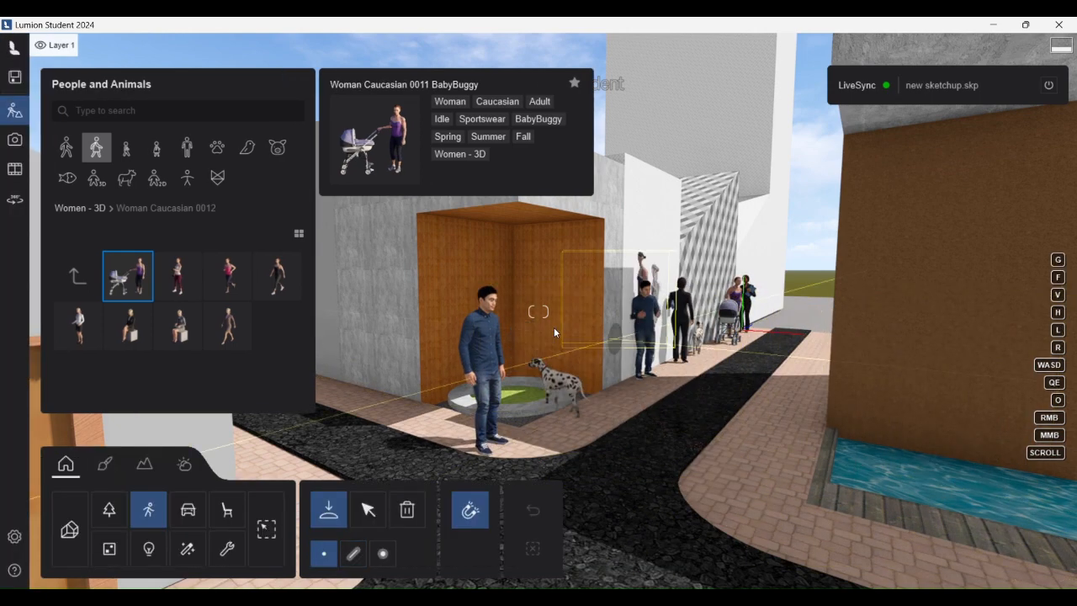
- Move the dalmatian away from the planter toward the road, to about X 0.64, Y 0.11, Z -10.85 m
left_click(367, 510)
left_click_drag(559, 417, 639, 410)
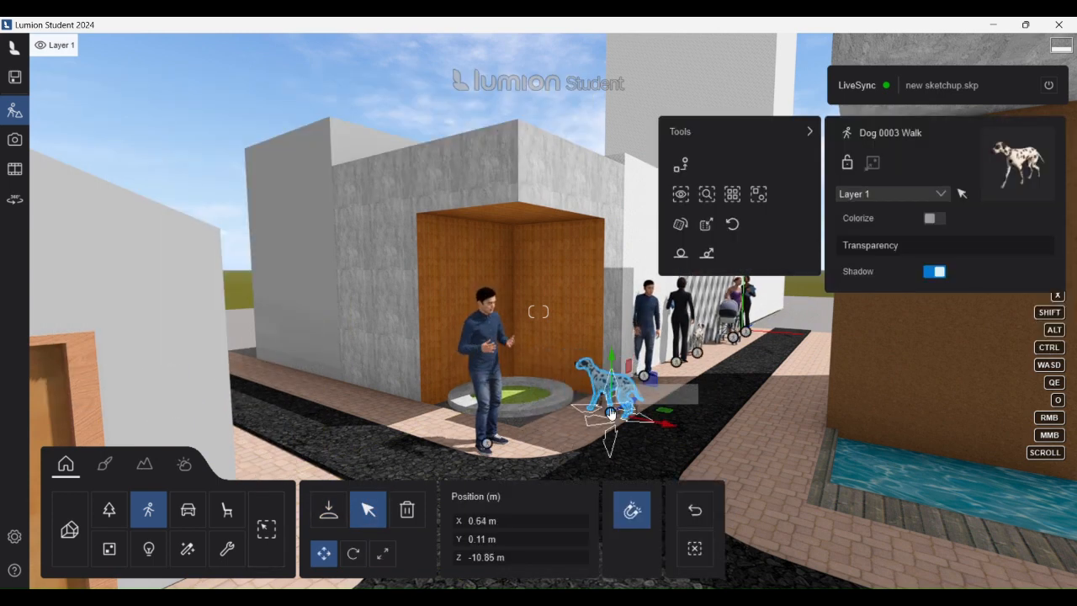
- Draw a nature line placement on the paving beside the pool and fill it with Black Negligee Snakeroot plants
left_click(114, 514)
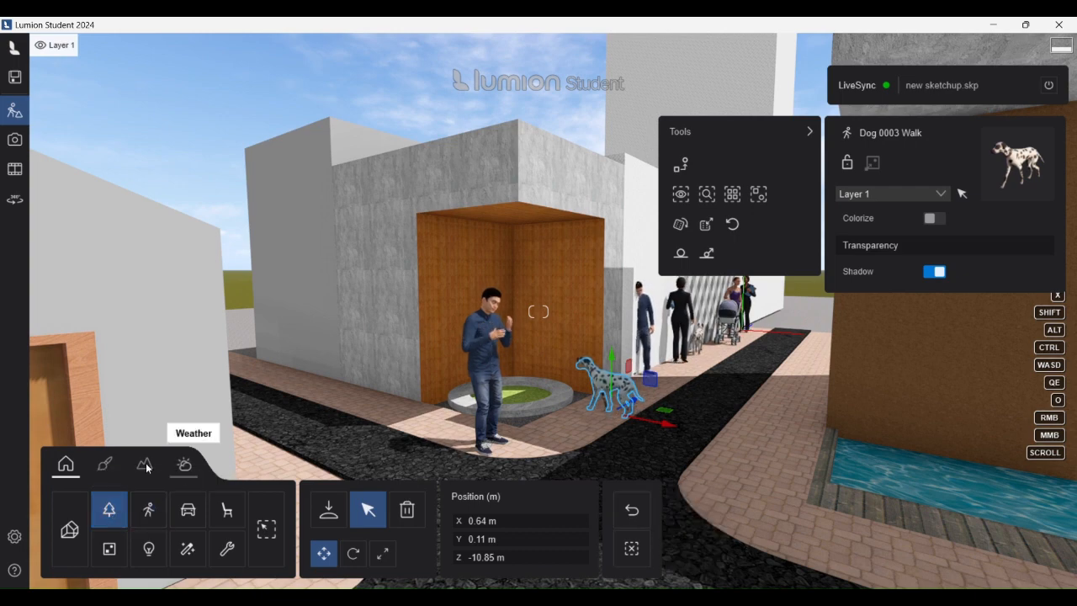
left_click(329, 508)
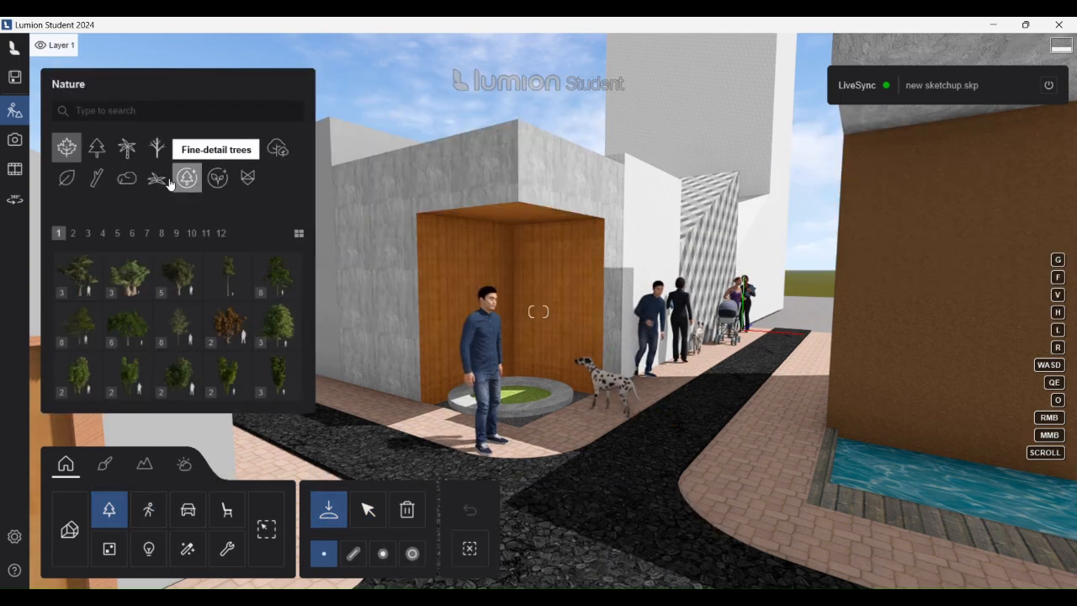
left_click(354, 553)
key("s")
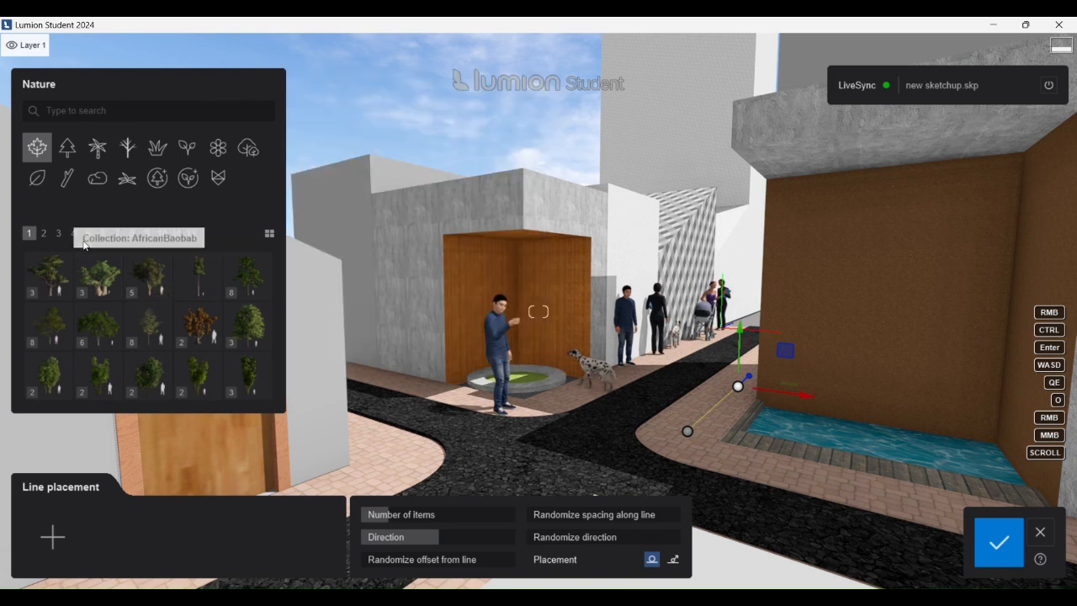
left_click(180, 158)
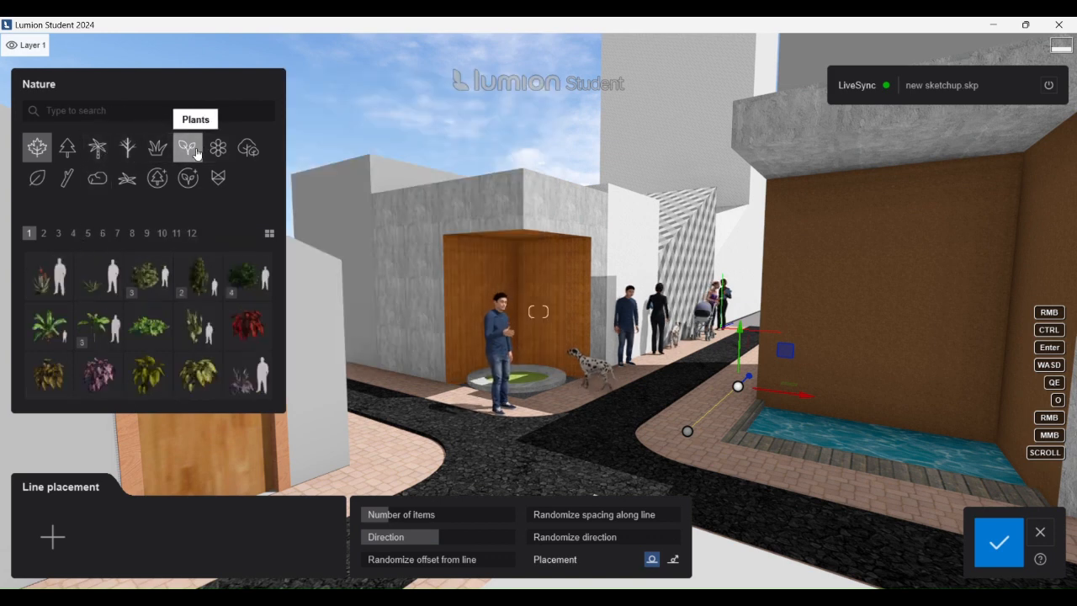
mouse_move(141, 295)
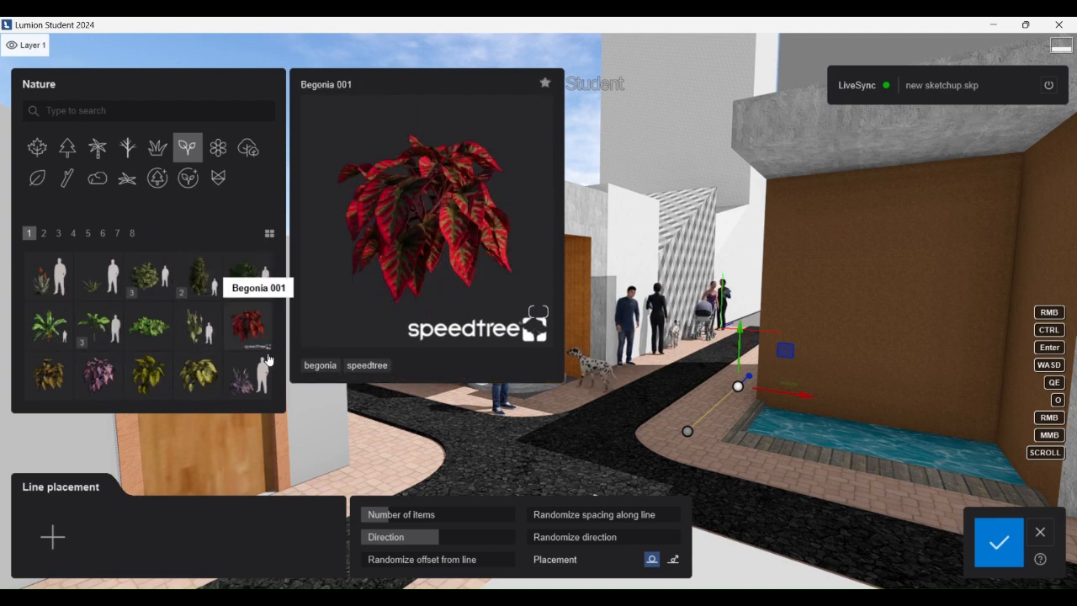
left_click(244, 386)
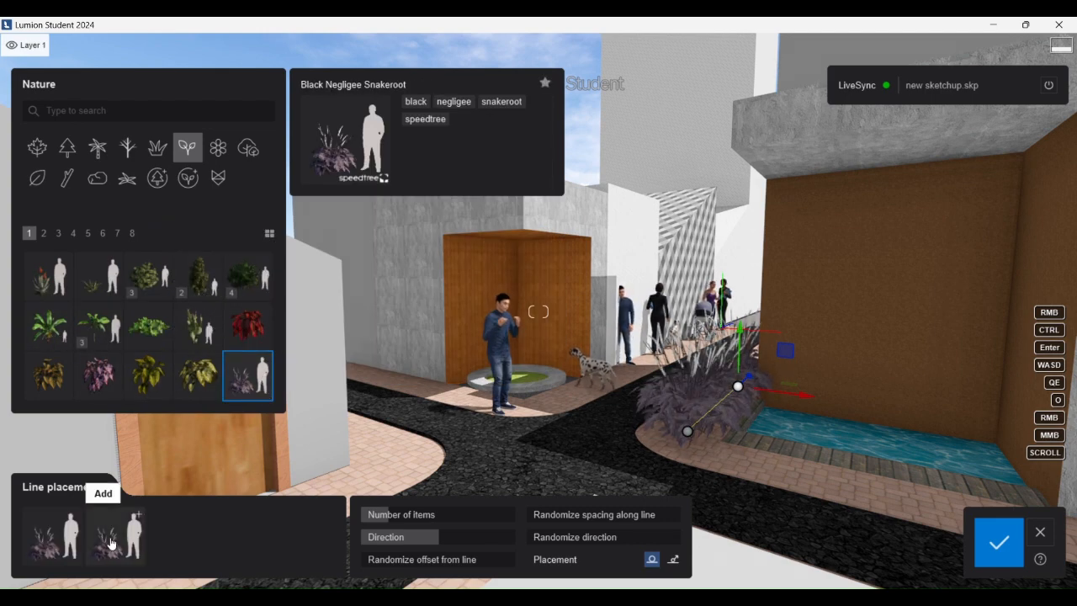
- Add Chinese Mahonia S 02 from the Chinese Mahonia plant collection to the line beside the pool
left_click(58, 234)
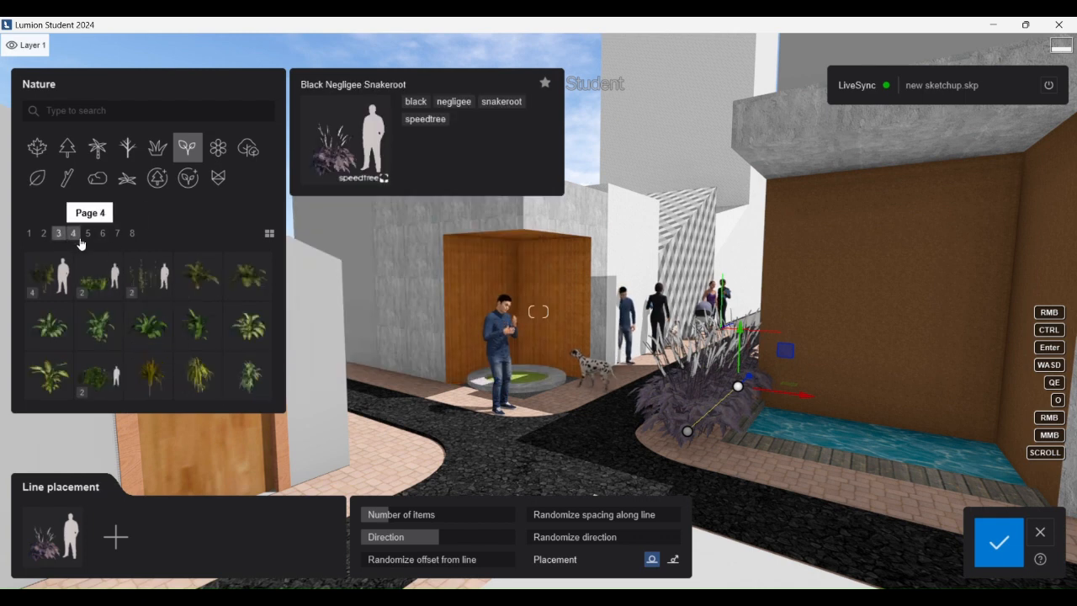
left_click(61, 286)
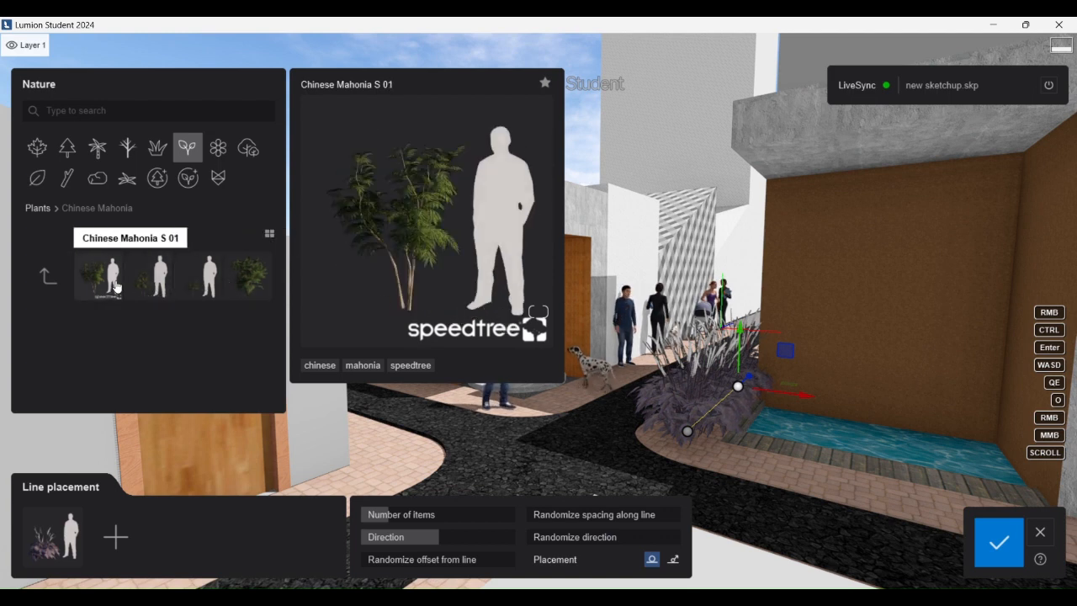
left_click(117, 536)
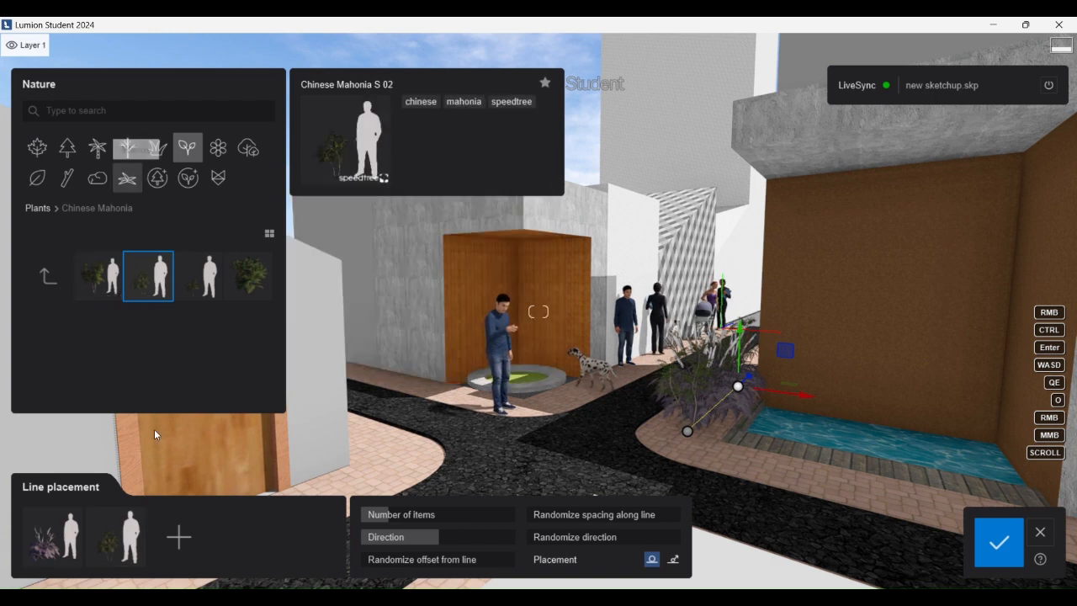
left_click_drag(376, 514, 419, 513)
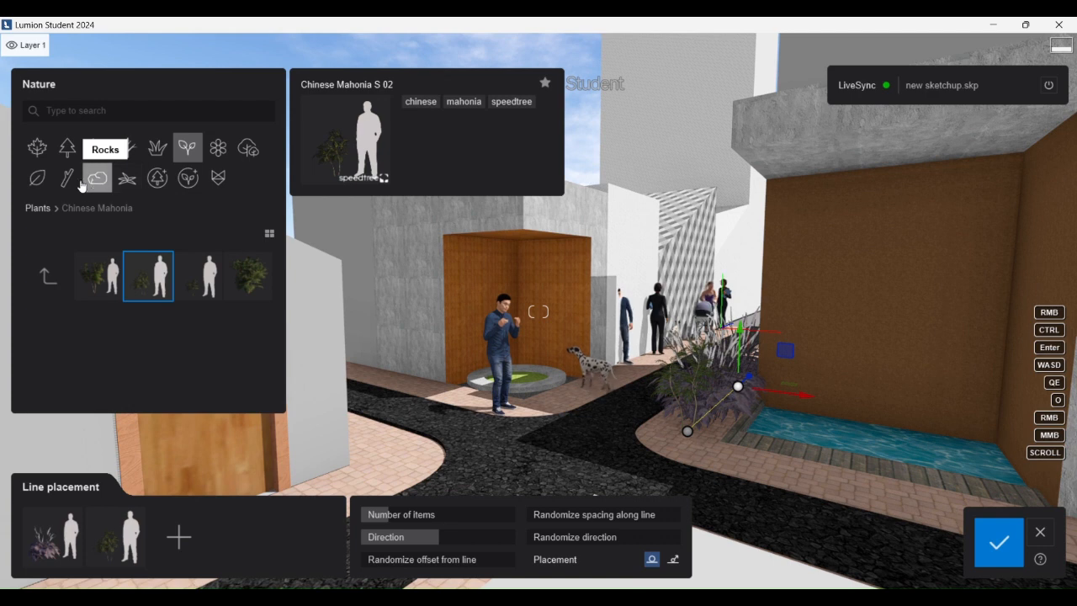
- Look through the Weeds collection, add a second Chinese Mahonia S 02 to the line, and set the number of items to 8
left_click(37, 178)
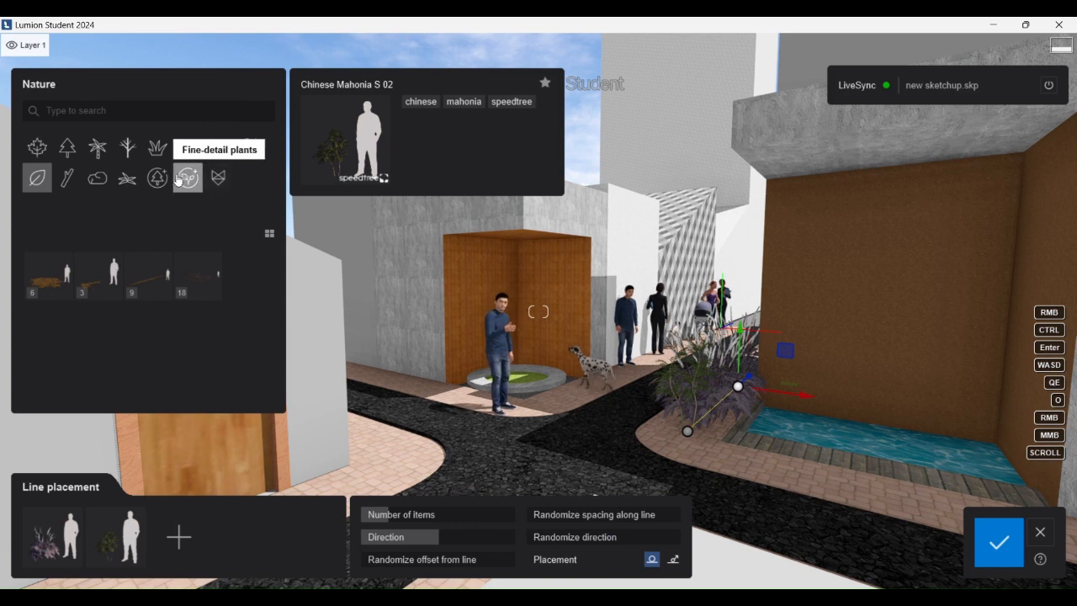
left_click(128, 182)
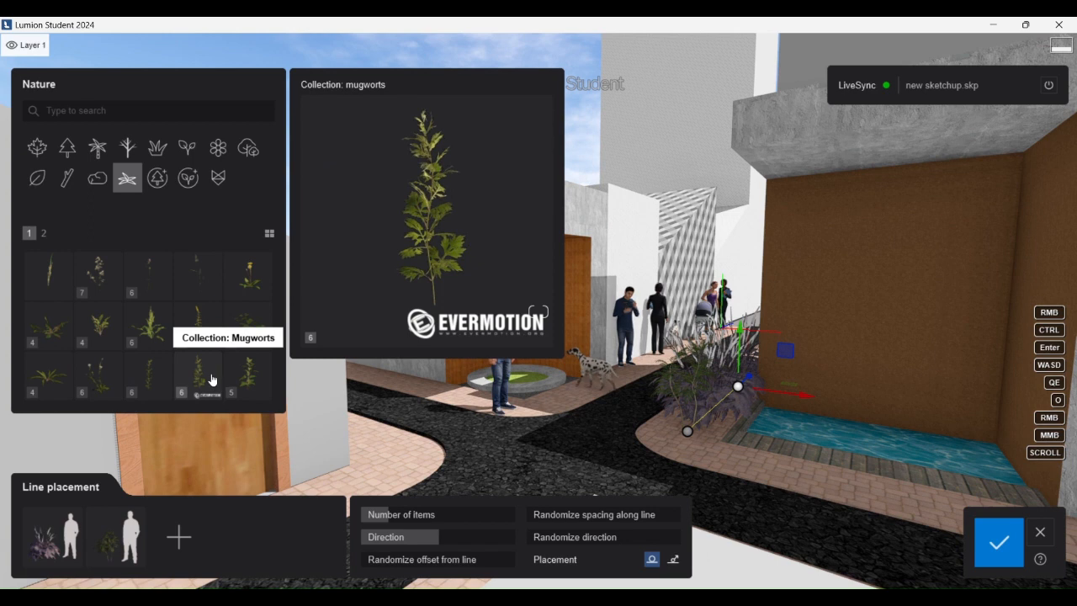
left_click(43, 234)
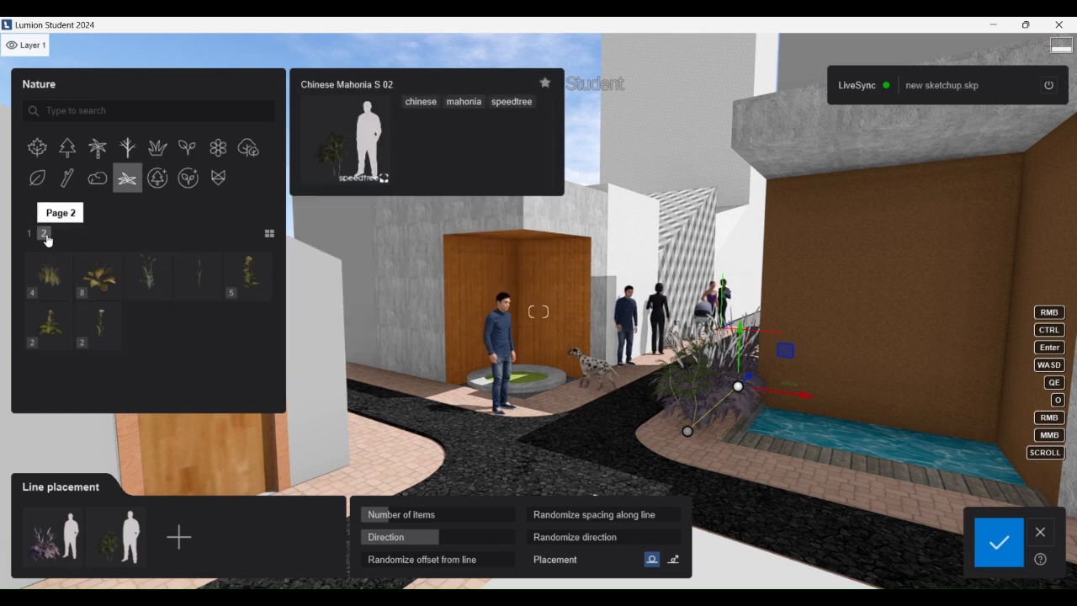
left_click(49, 273)
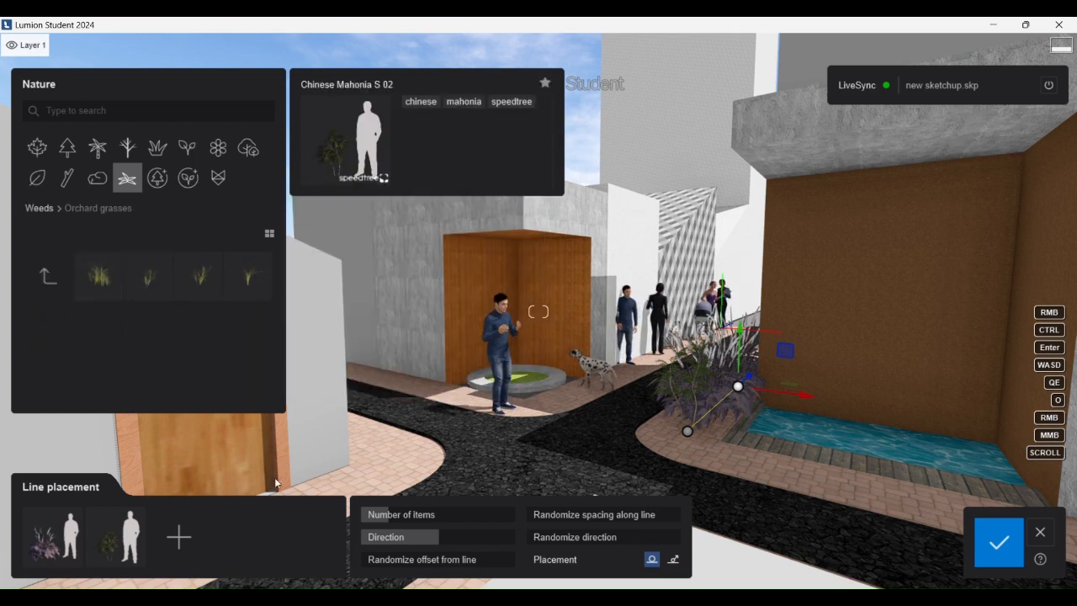
left_click(182, 545)
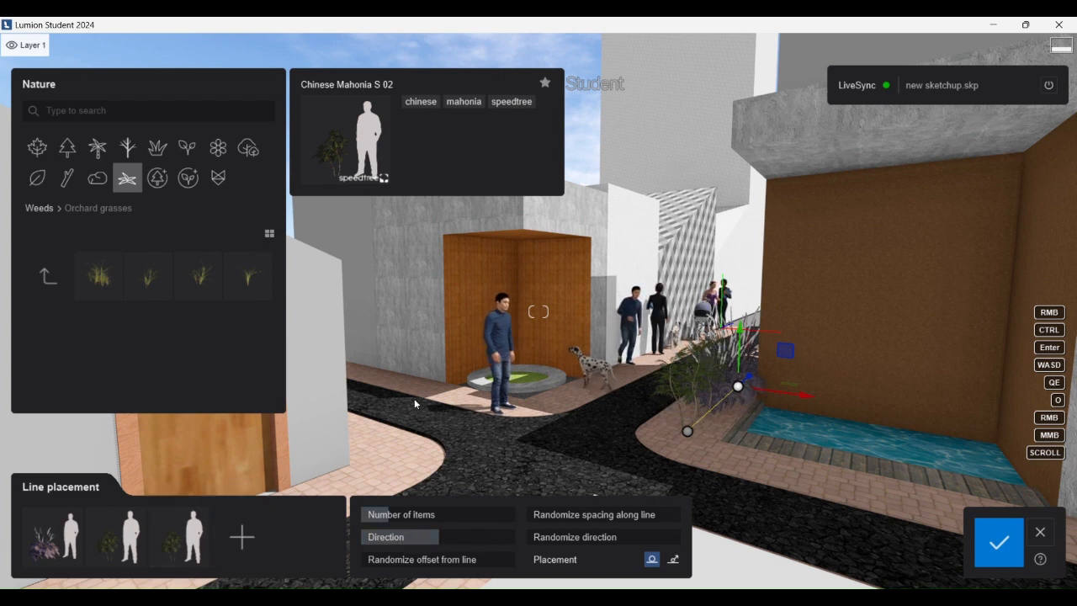
left_click_drag(392, 514, 402, 514)
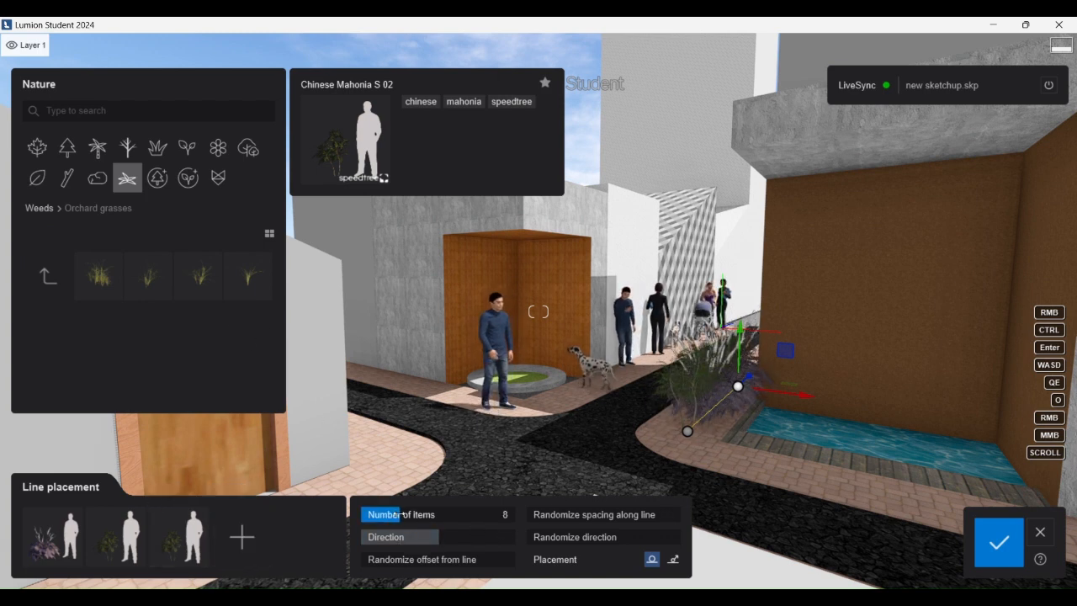
- Look through the Plants collection, and add African Daisy Orange from the Flower collection to the line beside the pool
left_click(188, 150)
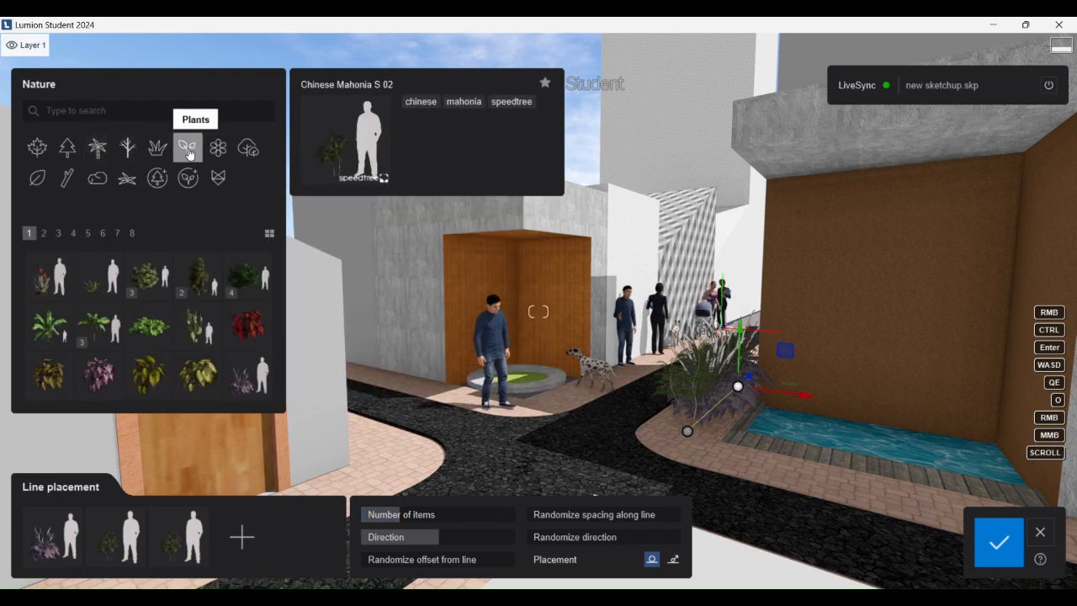
left_click(73, 233)
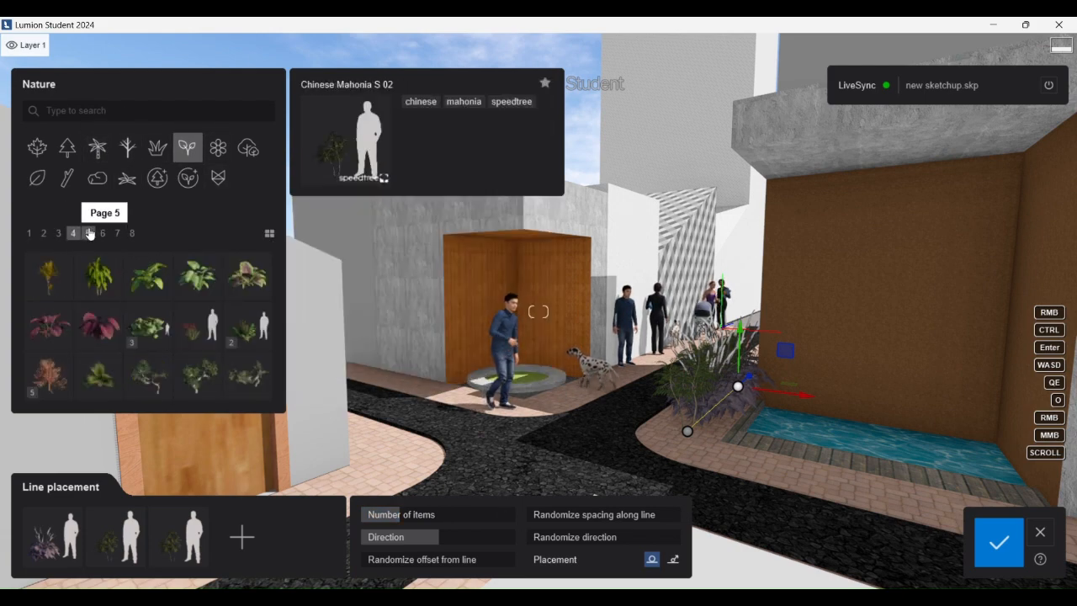
left_click(89, 233)
left_click(117, 233)
left_click(132, 233)
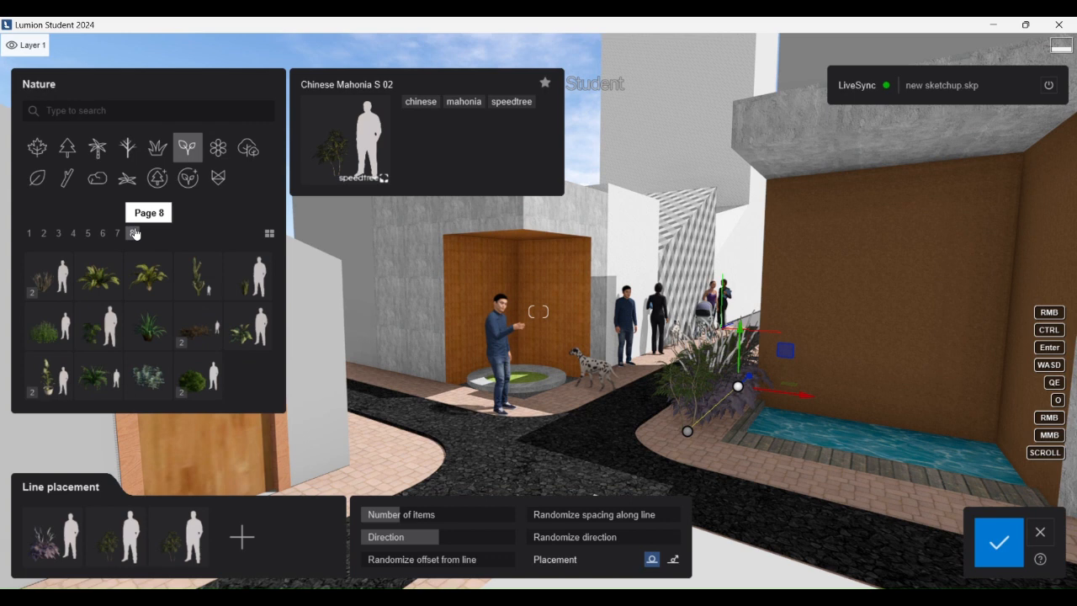
left_click(218, 148)
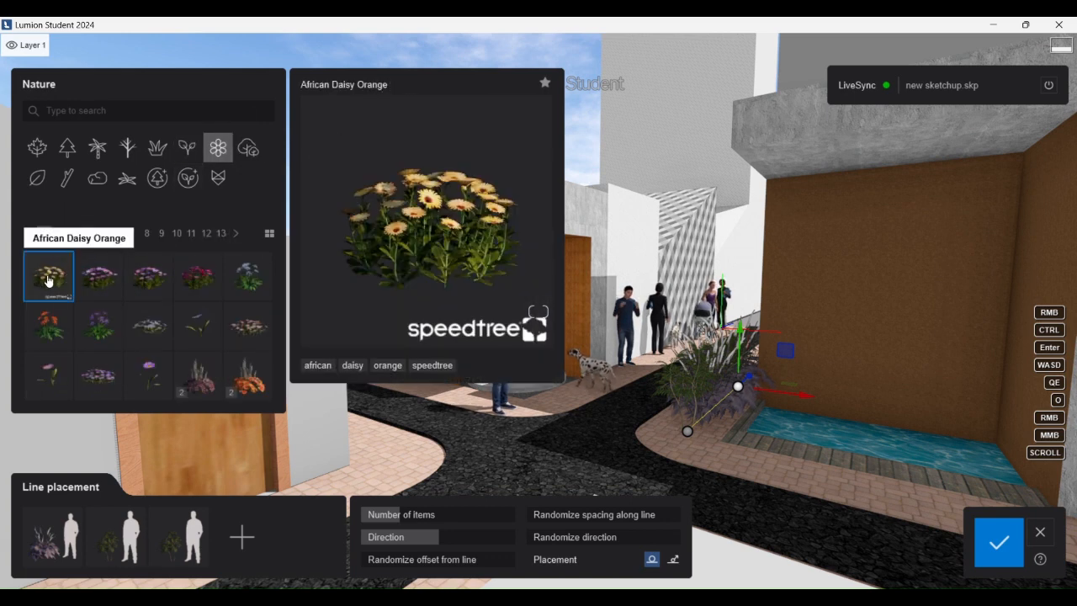
left_click(48, 281)
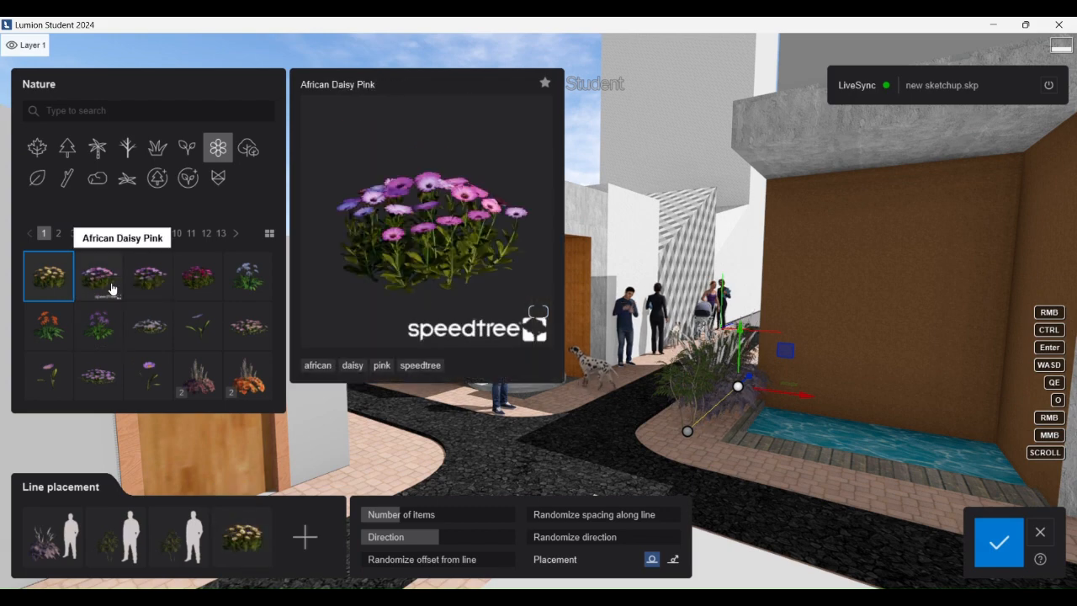
- Add a second African Daisy Orange and an Alumroot Orange 02 to the line placement
left_click(249, 375)
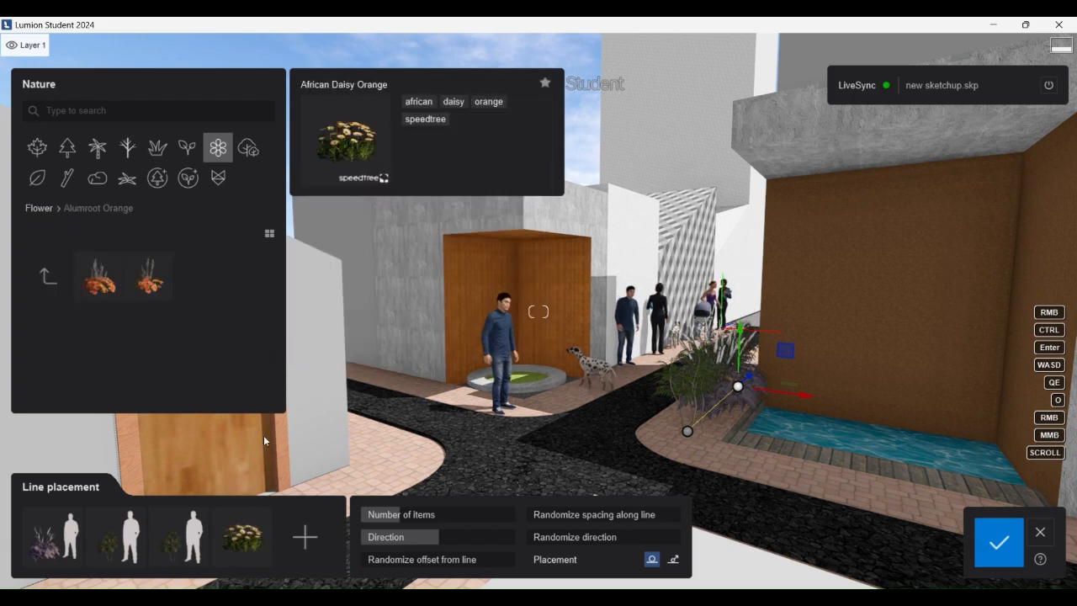
left_click(303, 537)
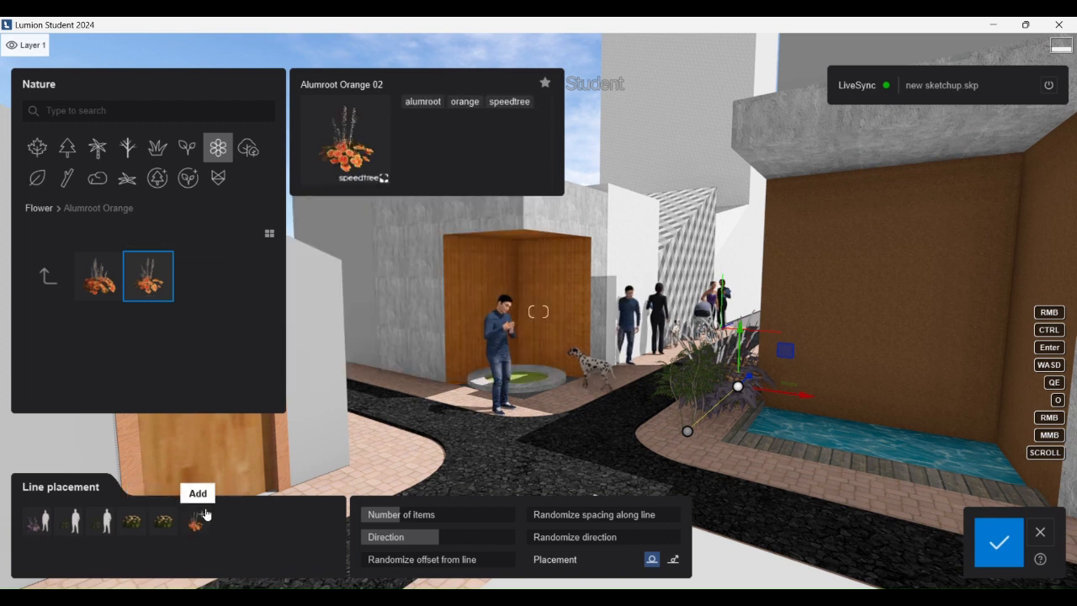
left_click(196, 515)
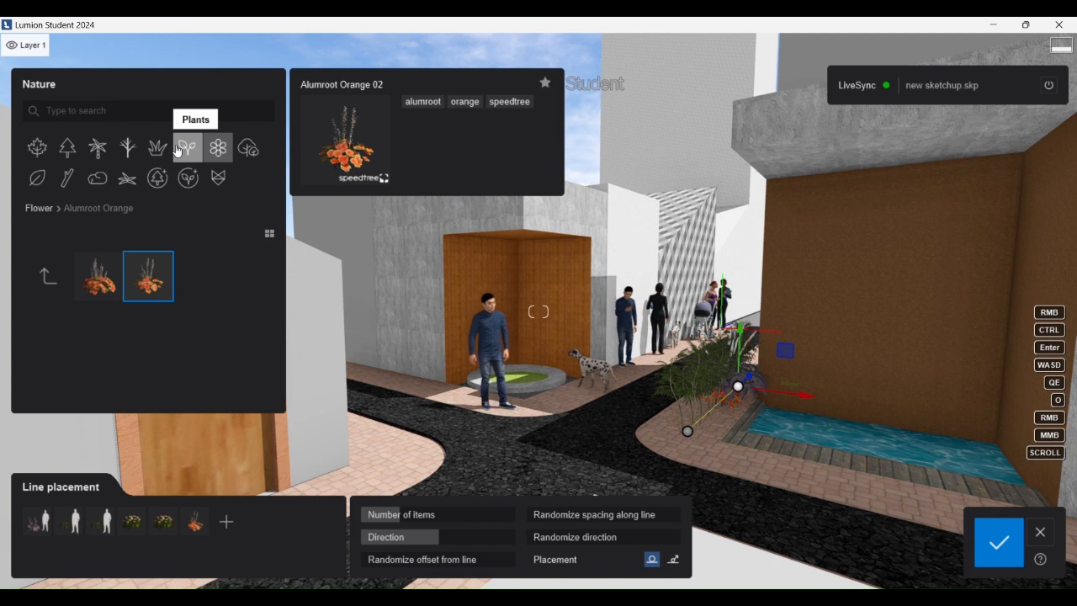
- Look through the leafless trees and the stone collections for further items for the line
left_click(128, 149)
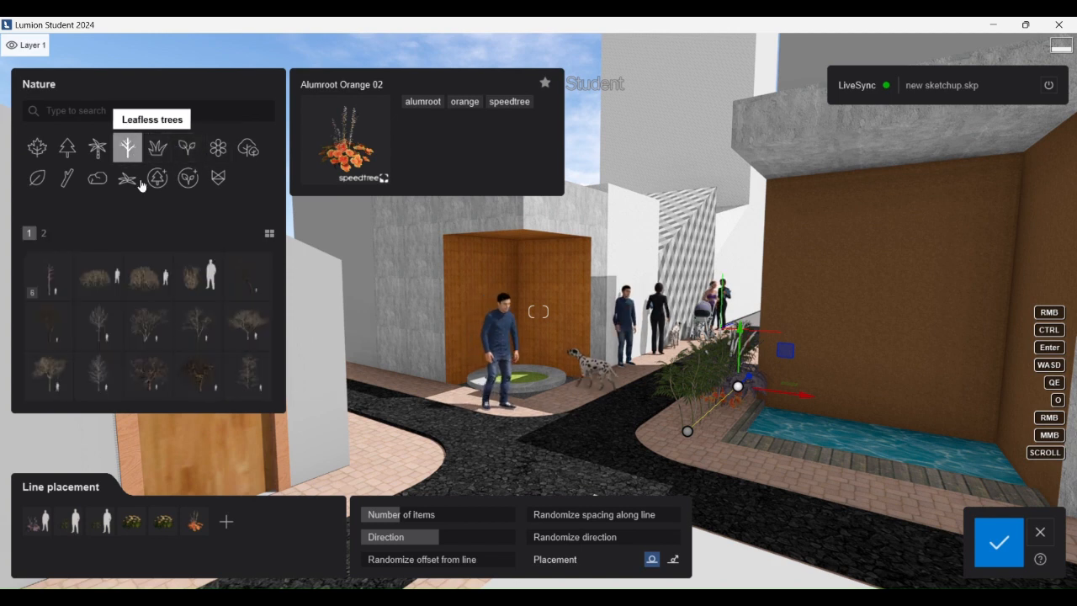
scroll(198, 327, "down", 1)
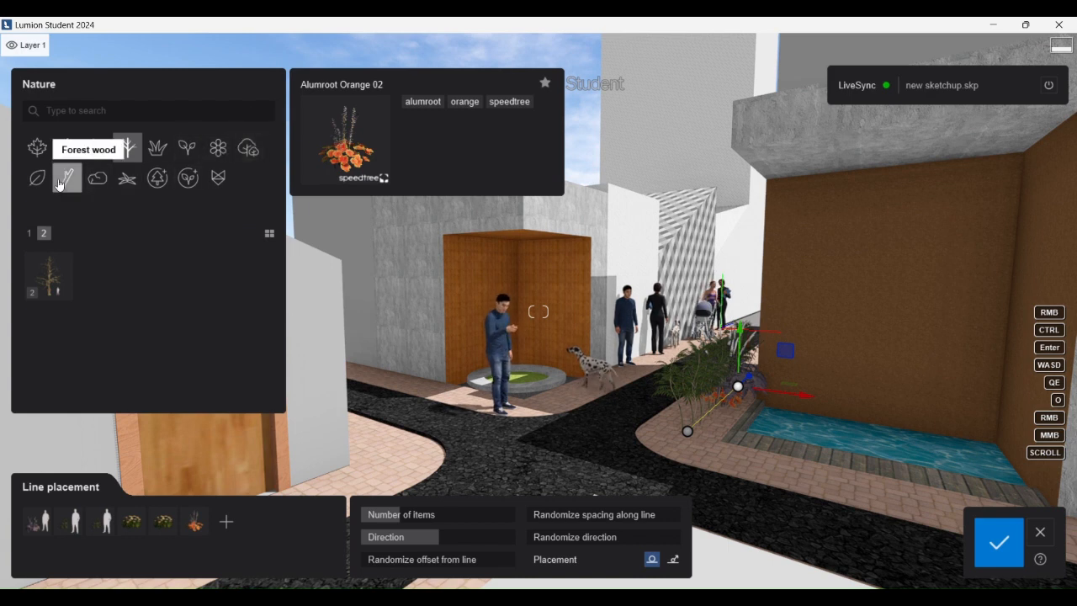
left_click(96, 180)
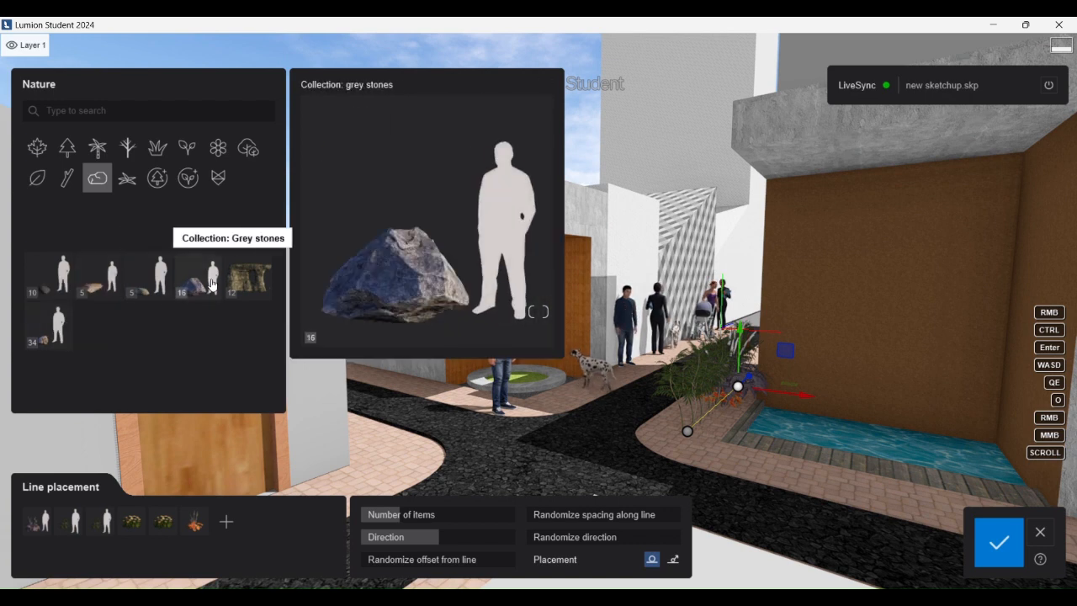
mouse_move(241, 284)
mouse_move(202, 291)
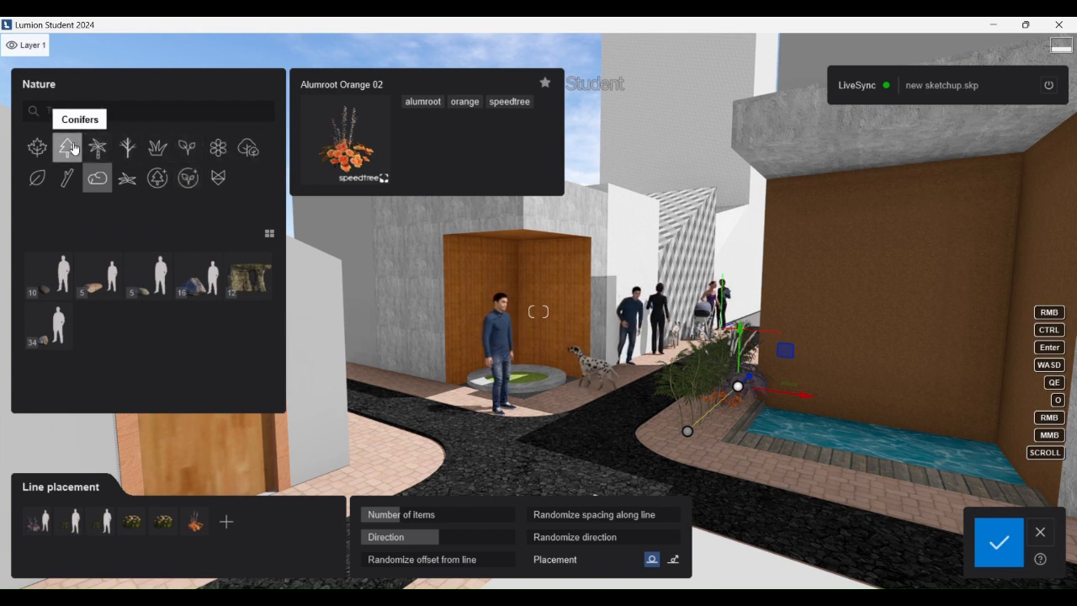
- Add Flower Decoration 009 from the Flower collection to the line beside the pool
left_click(217, 152)
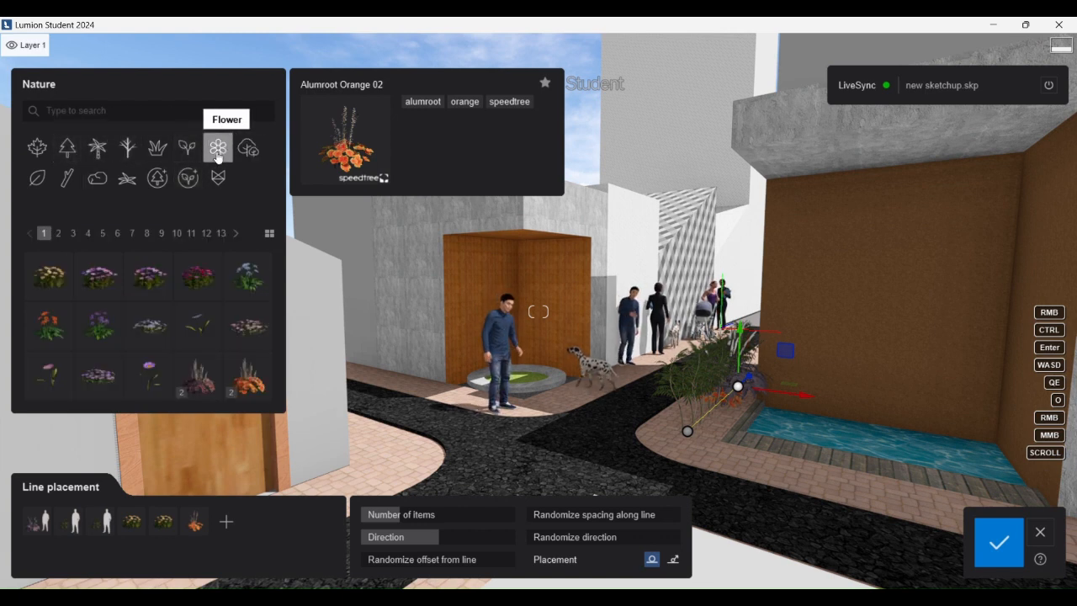
left_click(236, 235)
left_click(237, 234)
left_click(236, 234)
left_click(237, 235)
left_click(236, 235)
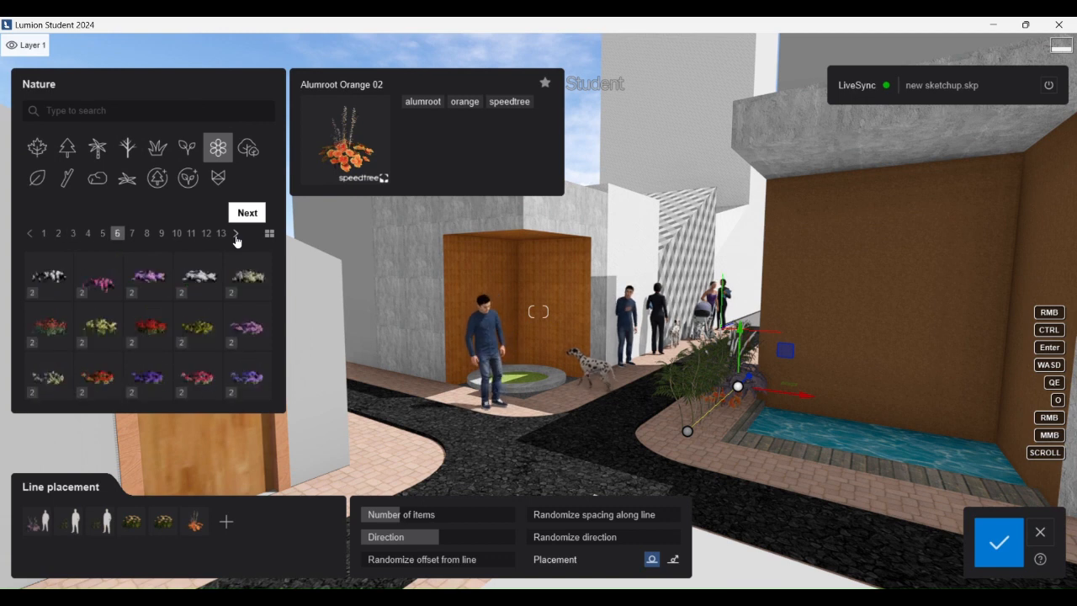
left_click(205, 333)
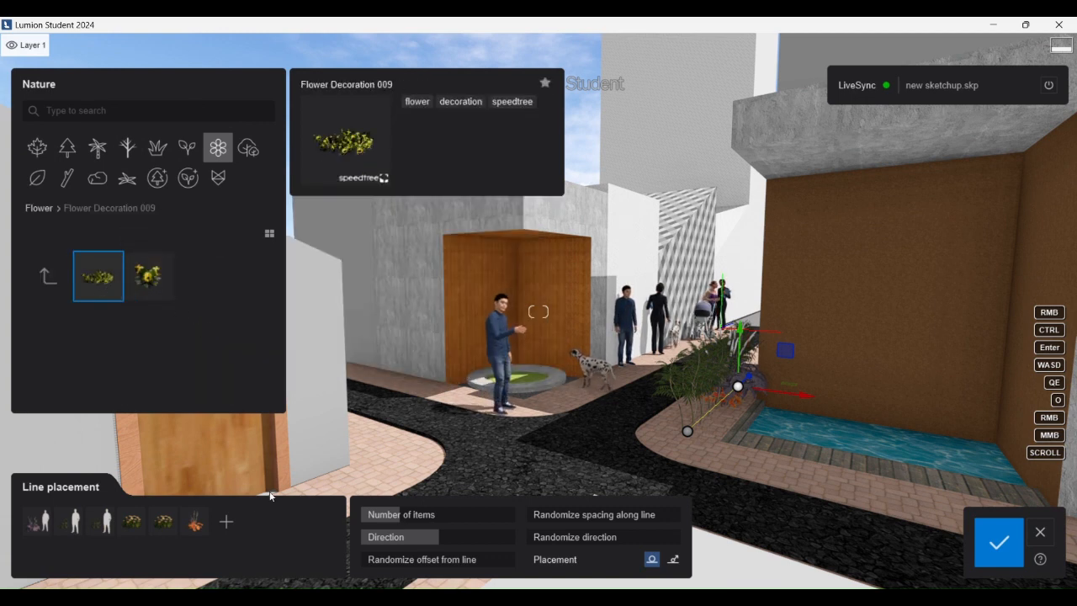
left_click(226, 522)
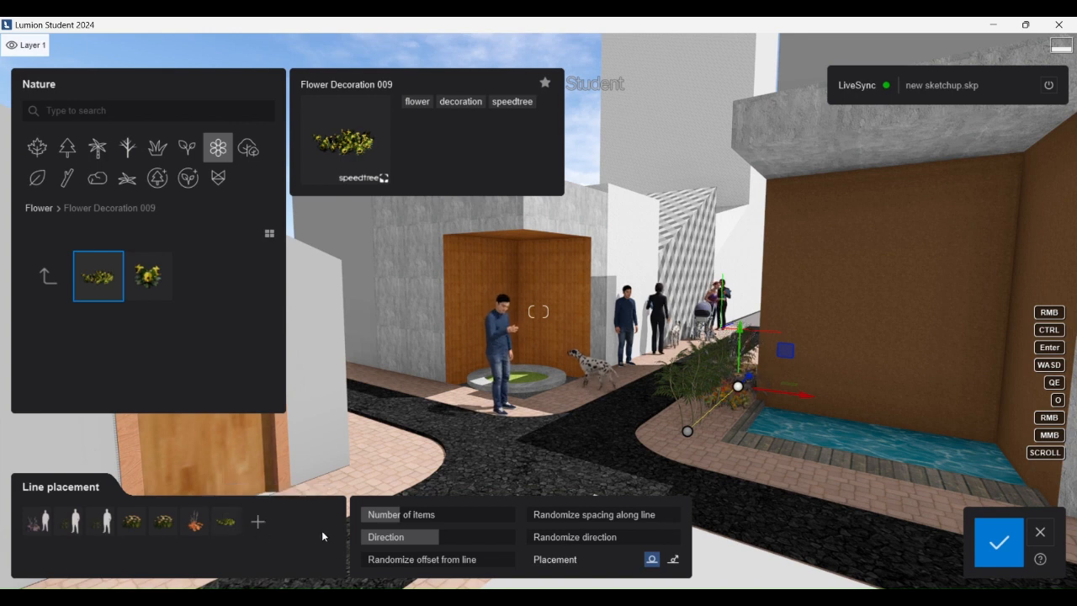
- Remove one Chinese Mahonia S 02 from the line, confirm the line, and place Flower Decoration 009 in the round planter
double_click(72, 522)
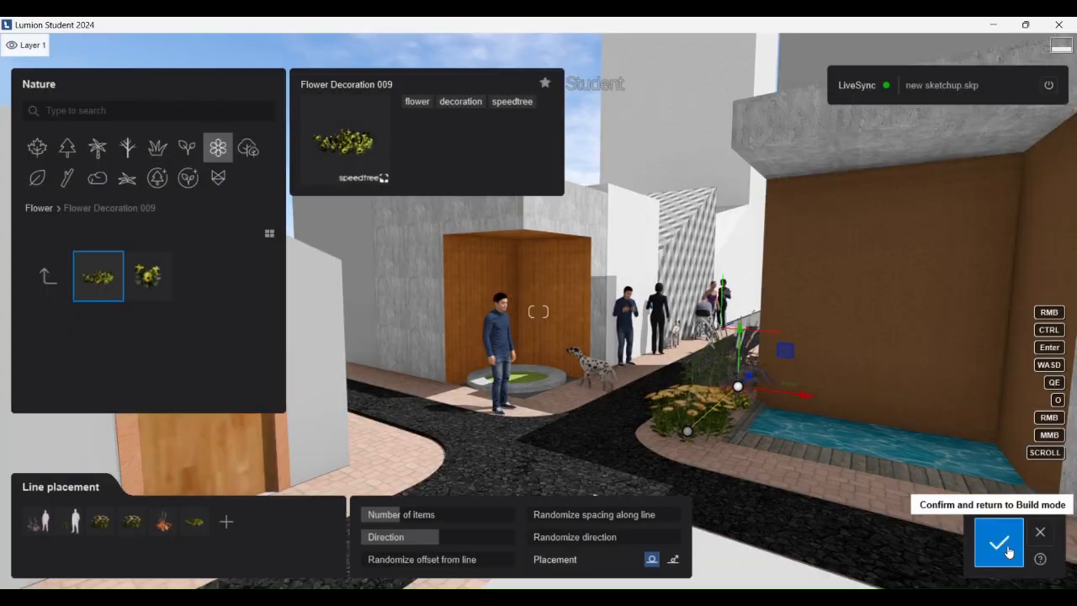
left_click(998, 543)
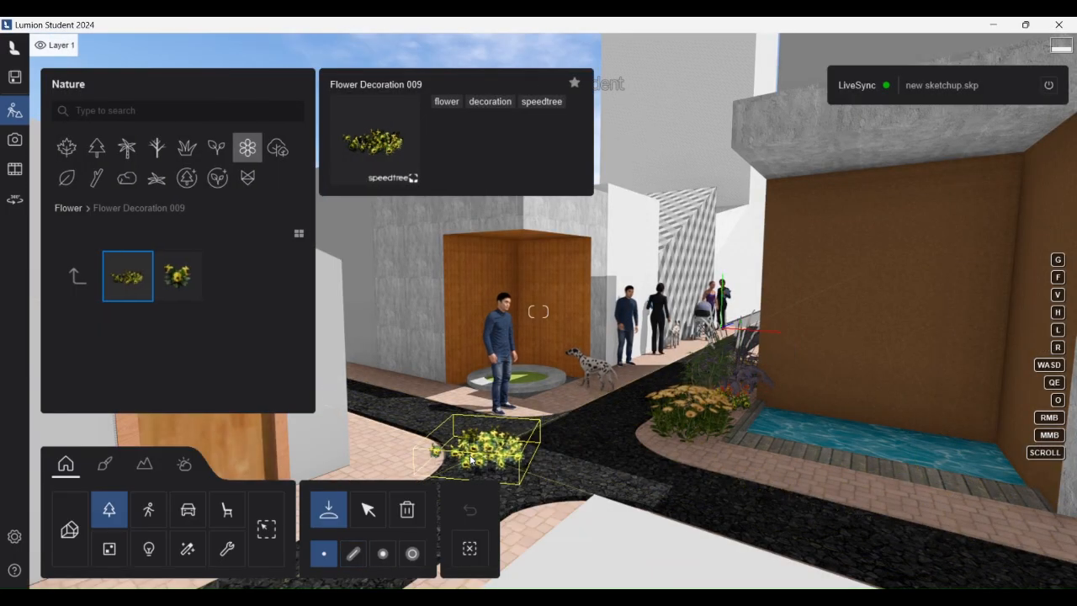
left_click(518, 373)
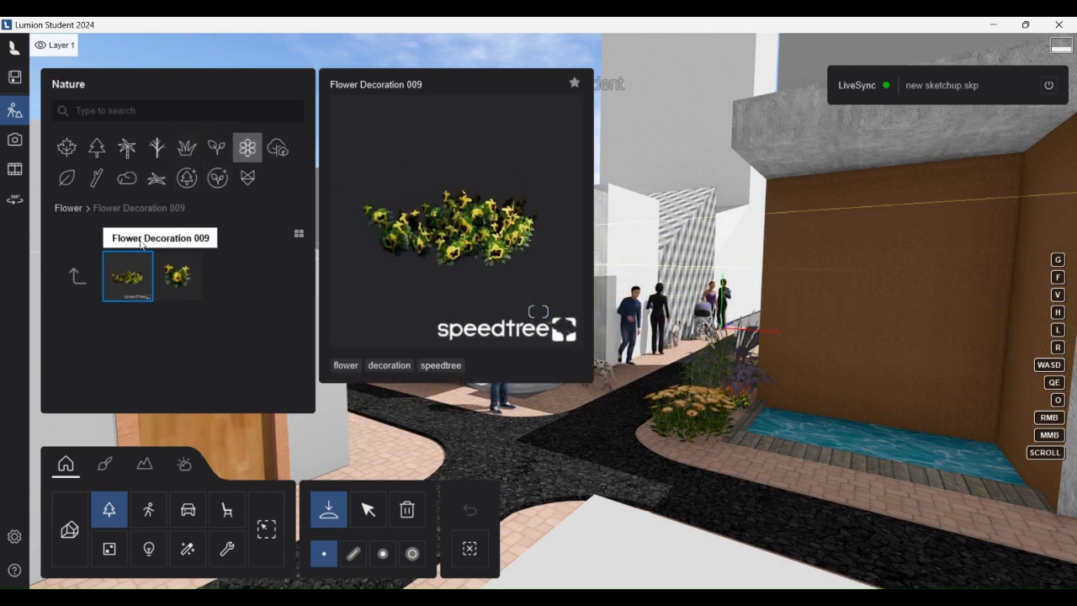
- Place a KingsvilleBoxwood RT from the Plants collection on the green-jointed paving across the road from the pool
left_click(190, 157)
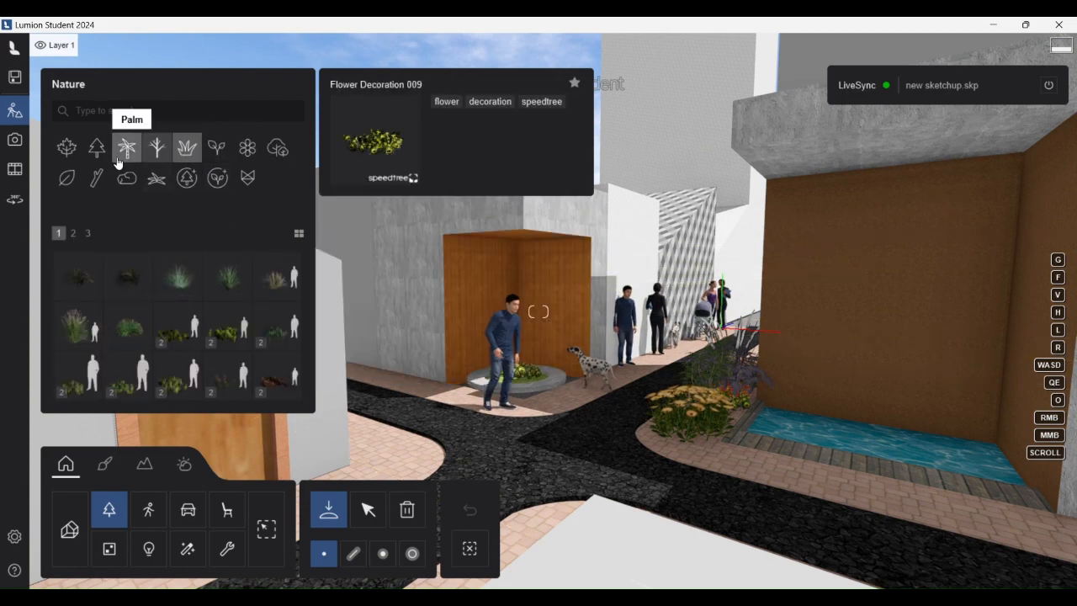
left_click(216, 148)
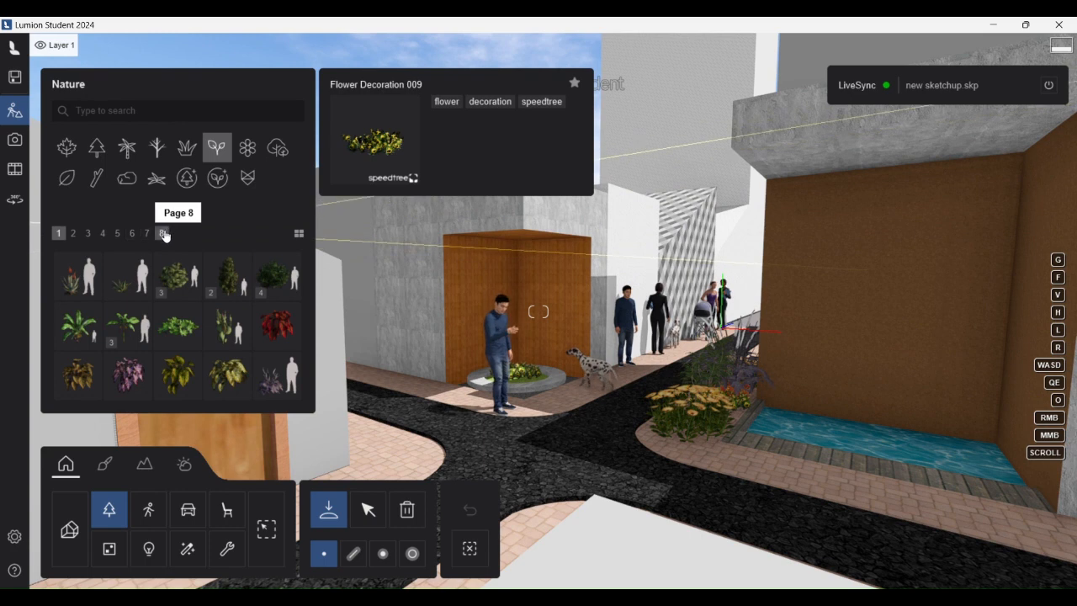
left_click(161, 233)
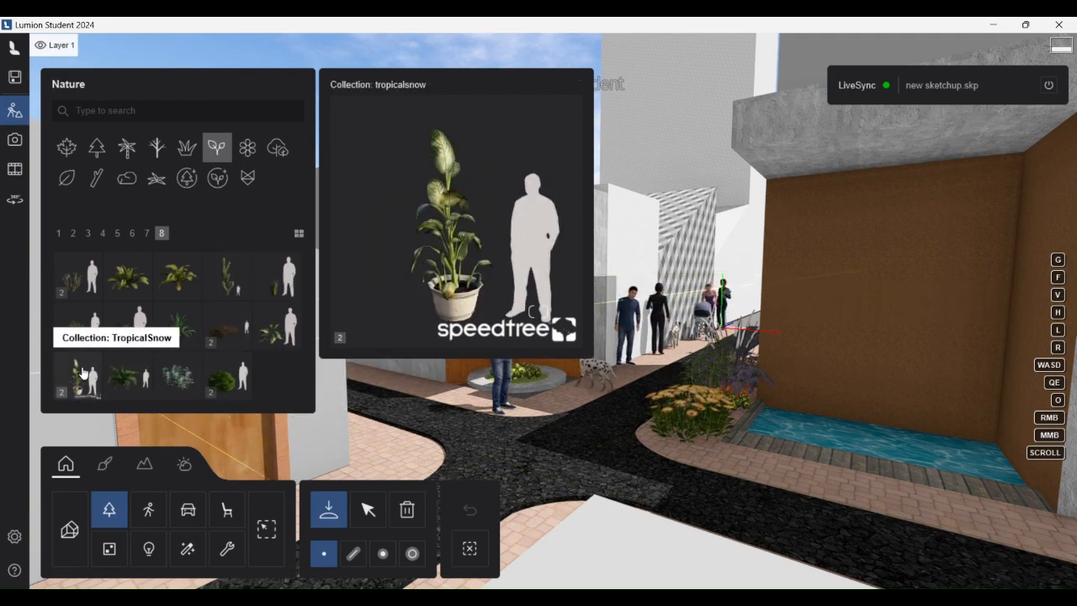
left_click(148, 235)
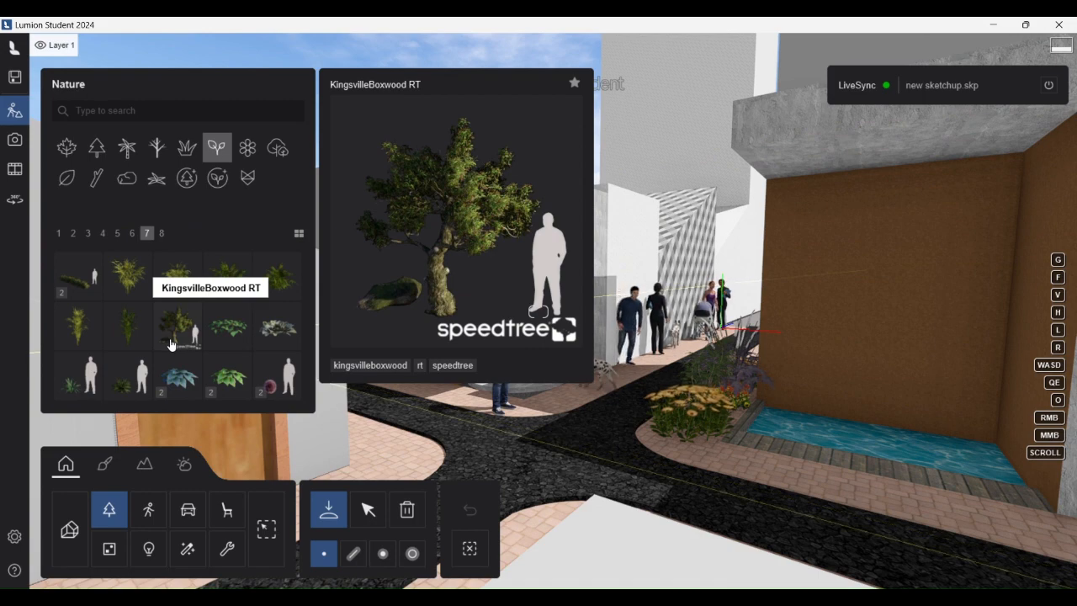
left_click(177, 336)
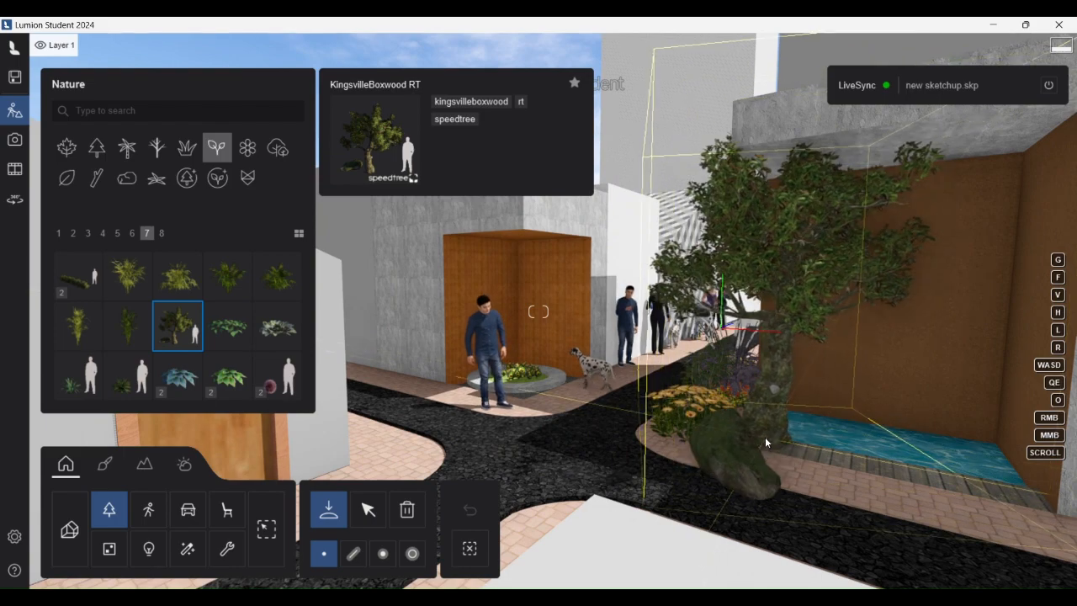
right_click_drag(625, 480, 875, 480)
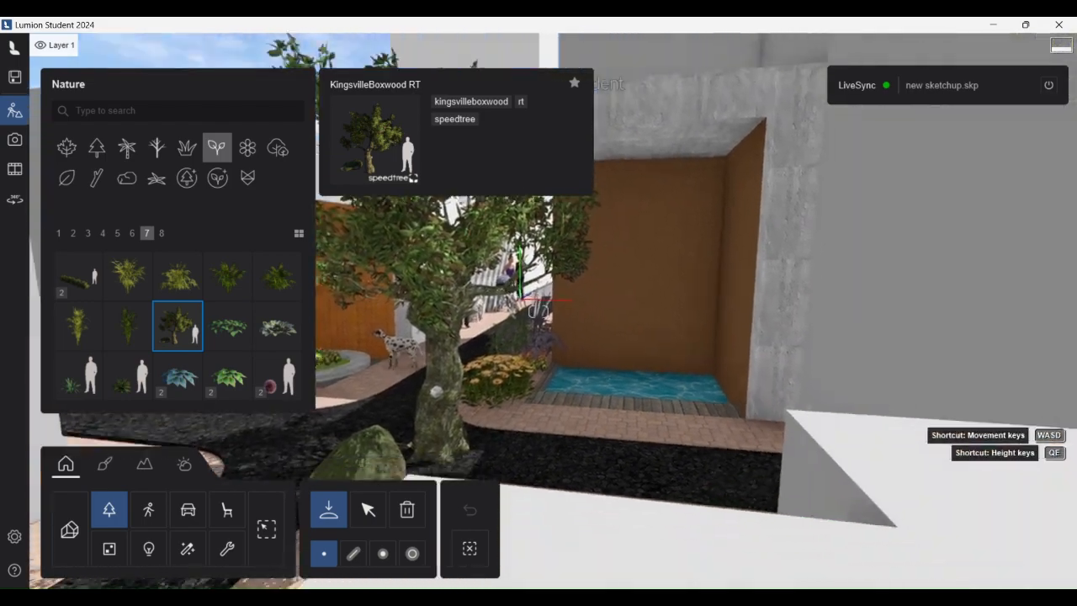
right_click_drag(642, 362, 641, 468)
key("s")
right_click_drag(622, 245, 622, 437)
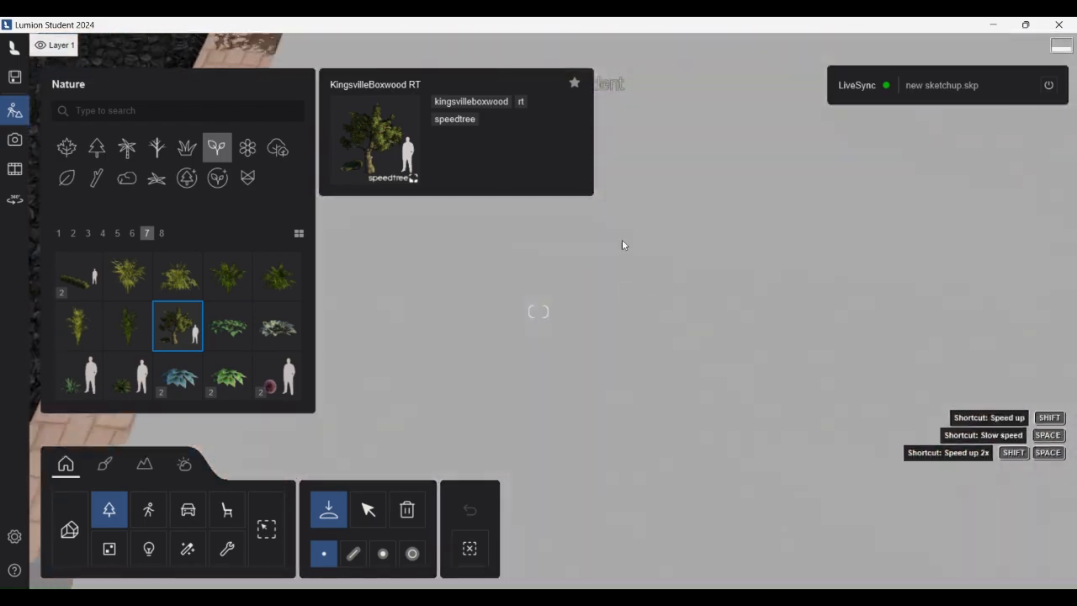
key("s")
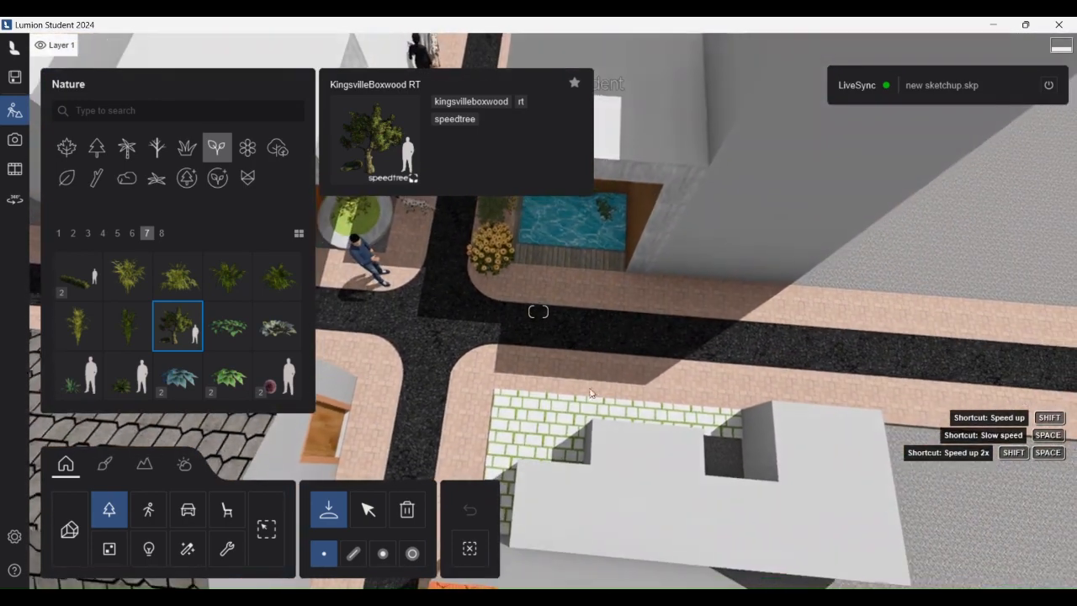
right_click_drag(497, 438, 513, 349)
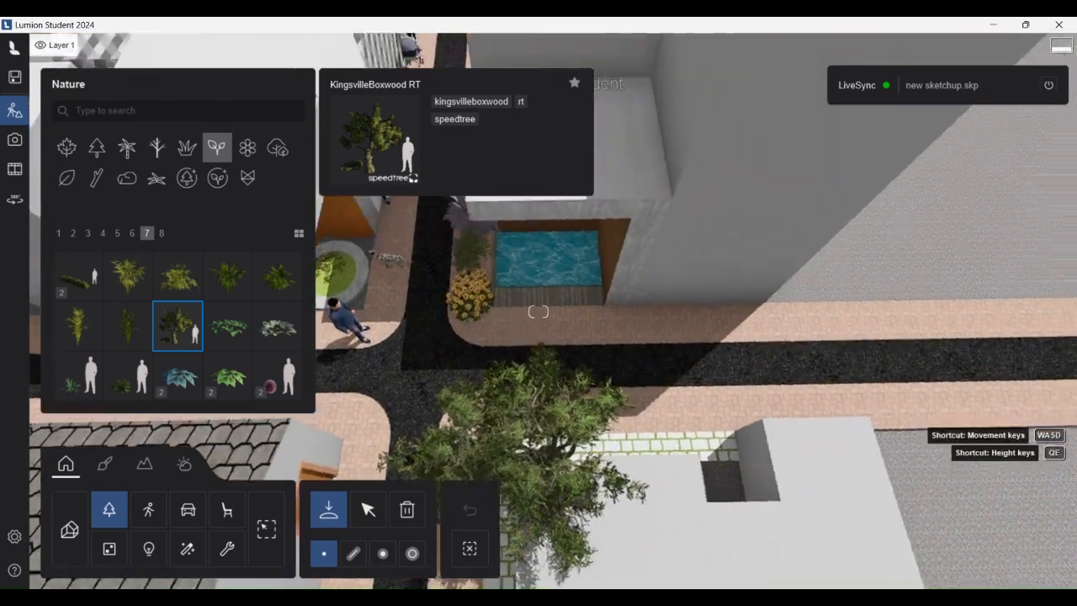
- Place Car 004 on the road between the round planter and the pool
key("s")
key("w")
key("w")
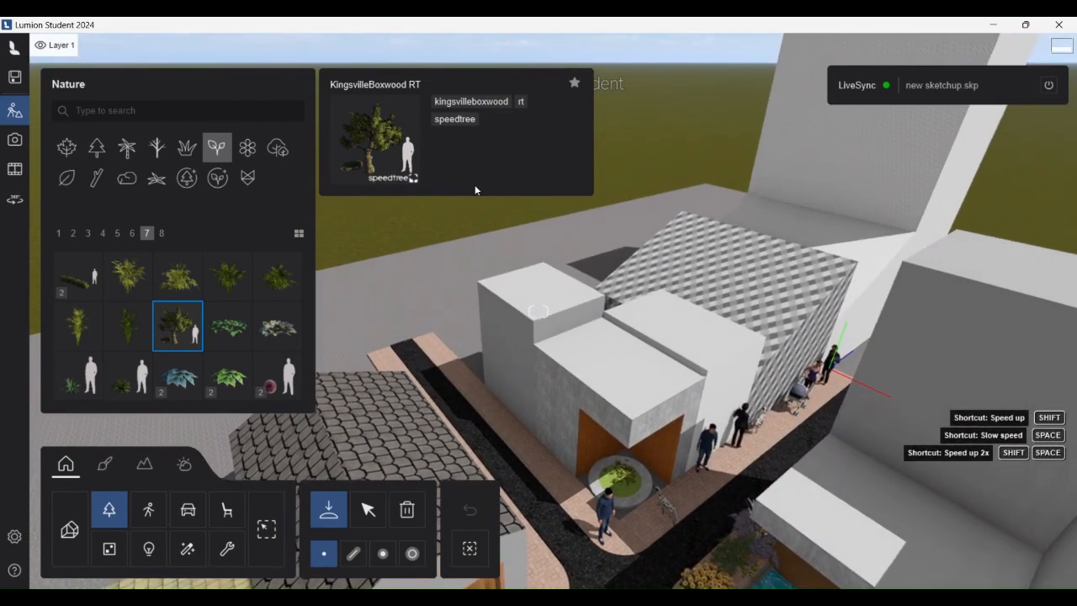
left_click(188, 509)
mouse_move(186, 311)
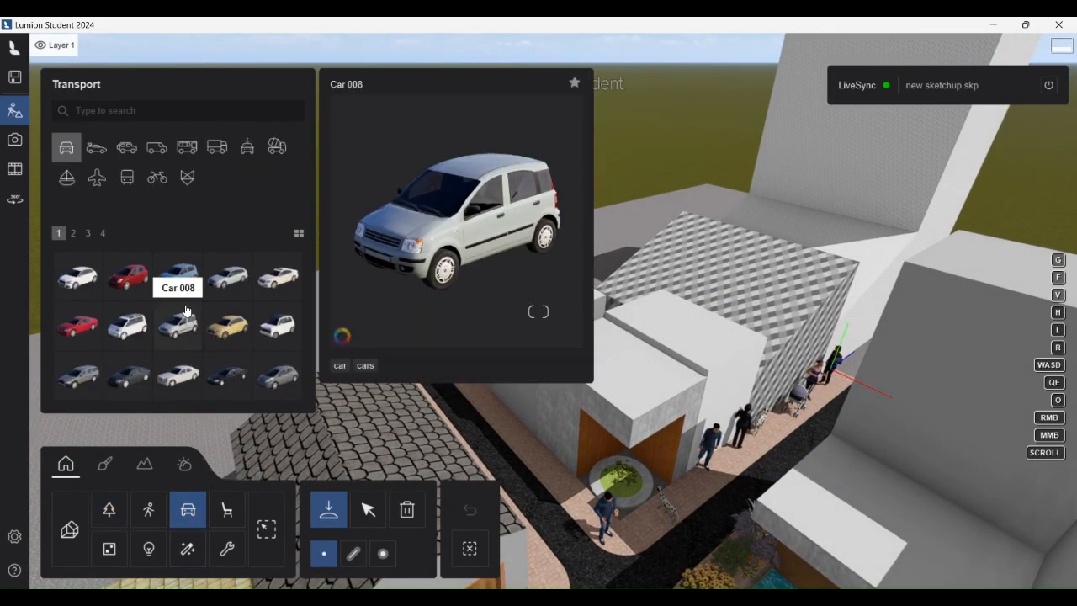
left_click(224, 273)
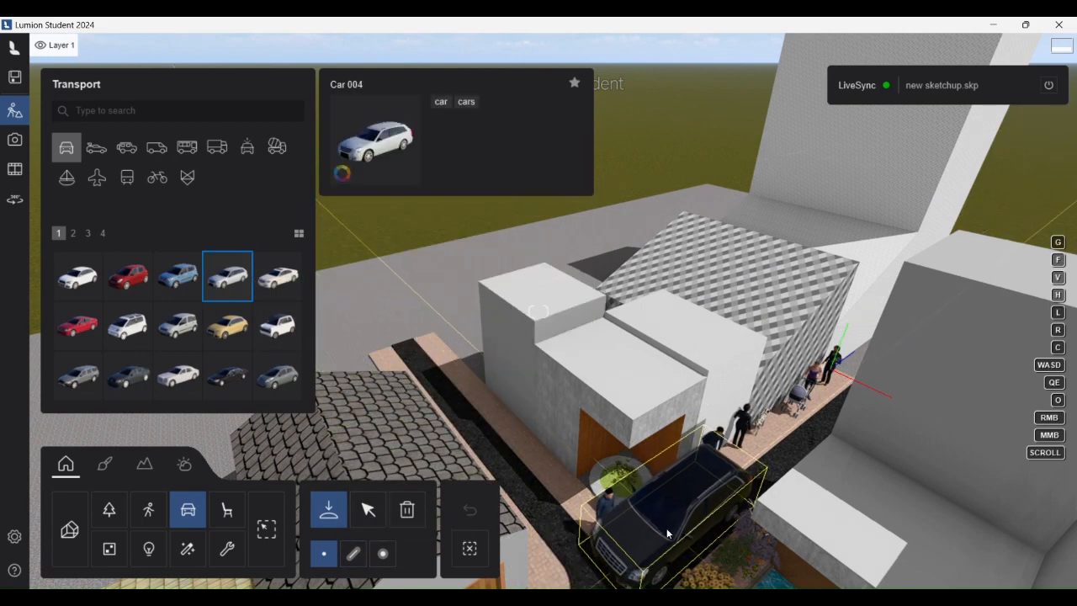
left_click(663, 535)
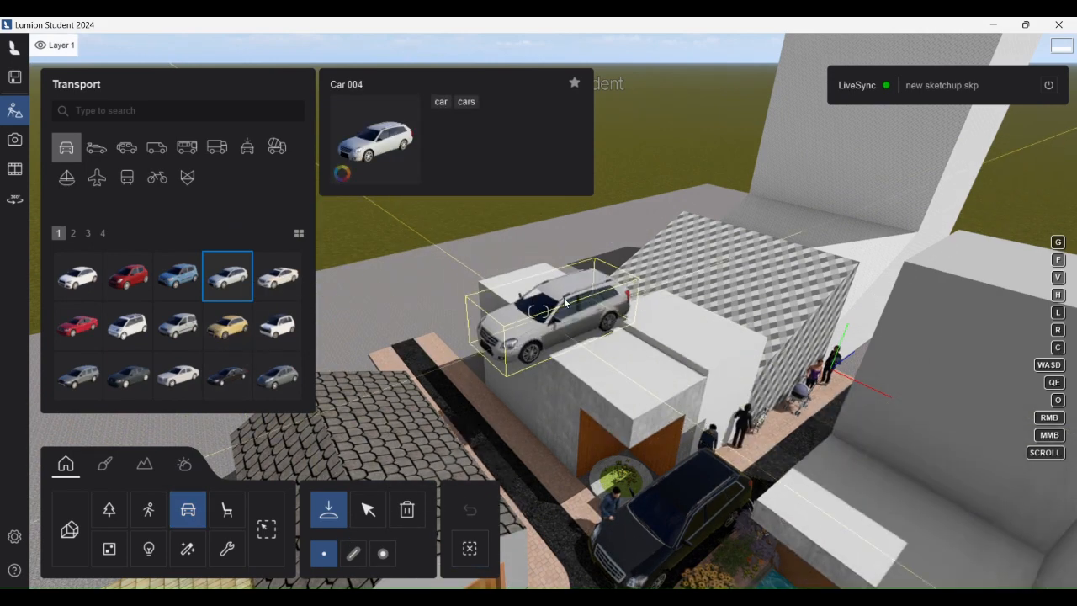
- Scale down Car 004 on the road beside the round planter and delete it from the scene
scroll(572, 249, "down", 3)
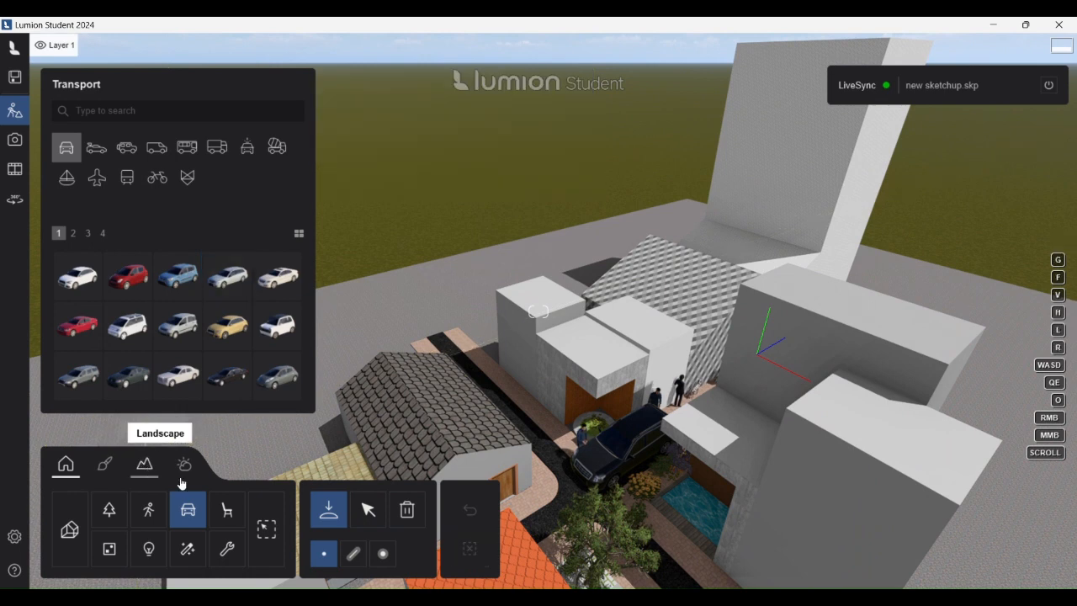
left_click(368, 508)
left_click(637, 455)
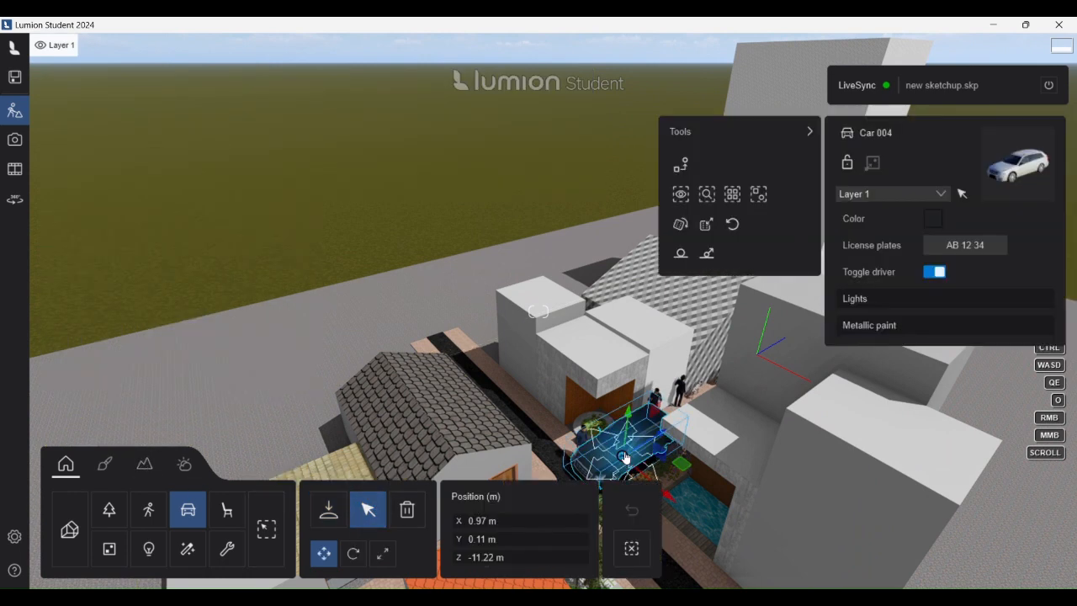
left_click(353, 553)
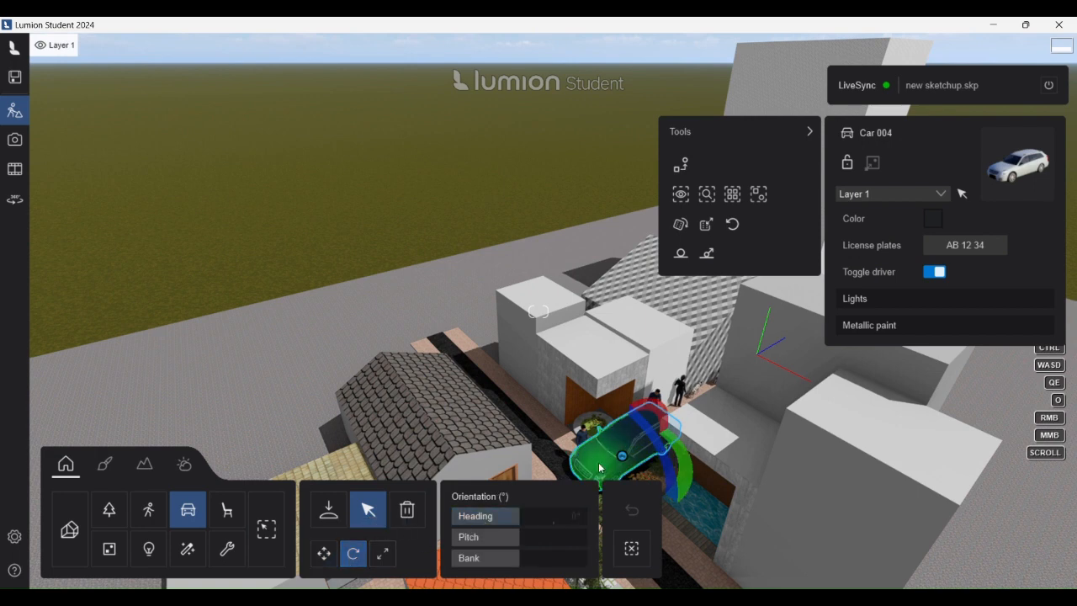
left_click(380, 559)
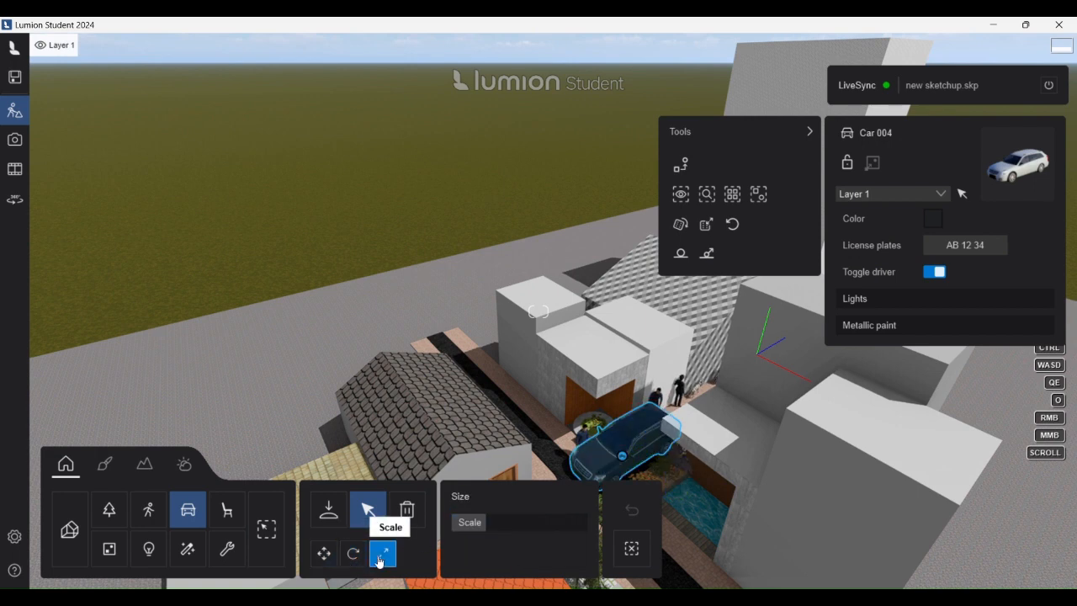
left_click_drag(461, 522, 477, 524)
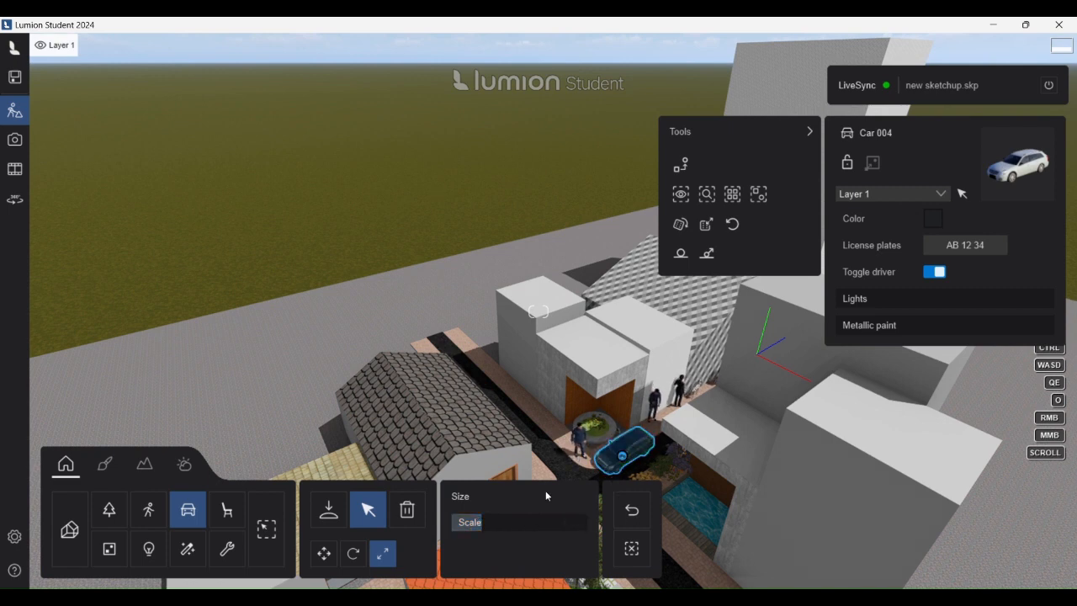
left_click(408, 511)
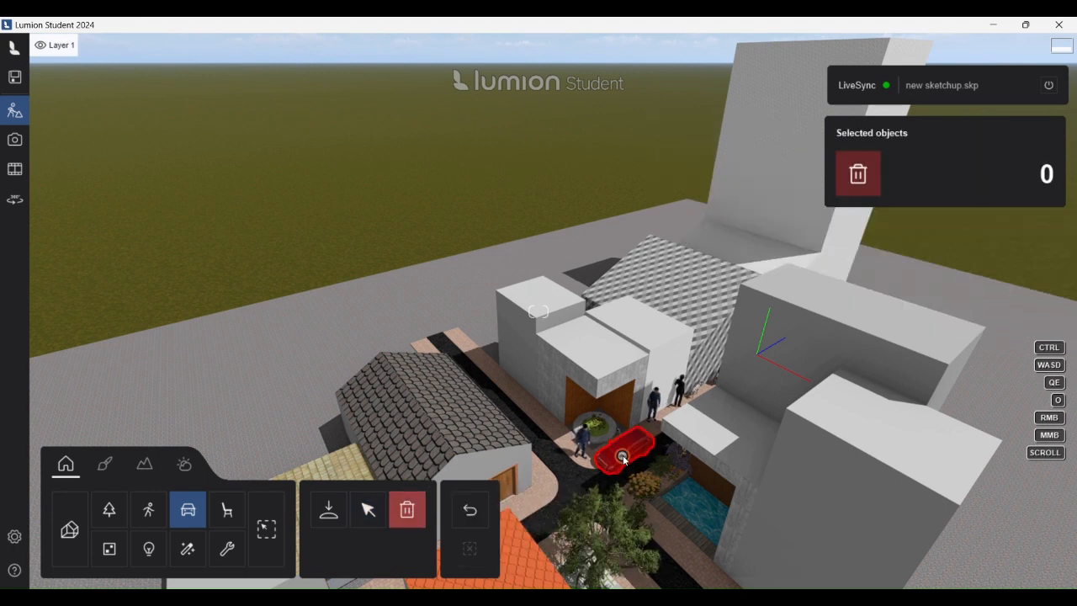
- Place Scooter 003 from the Scooters collection on the road beside the dark-tiled house and in the alley near the walking people
left_click(326, 510)
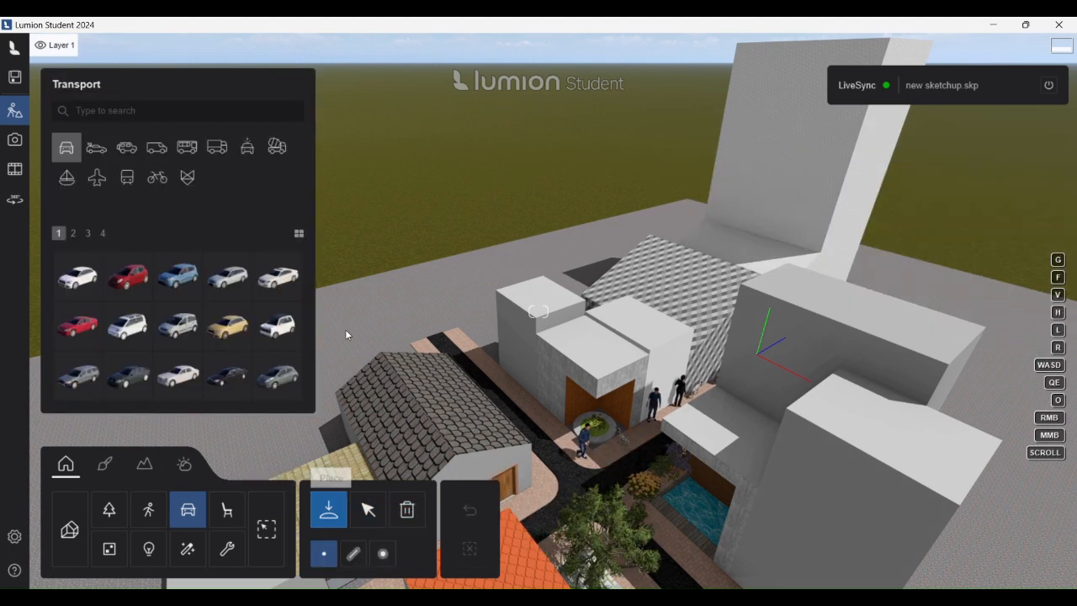
left_click(158, 177)
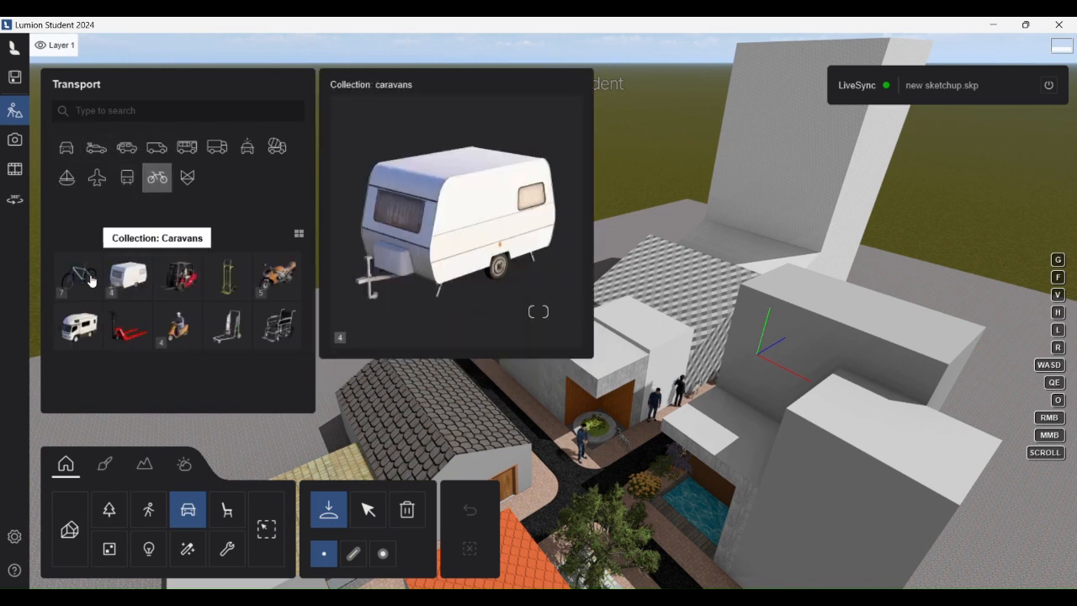
left_click(180, 318)
mouse_move(168, 279)
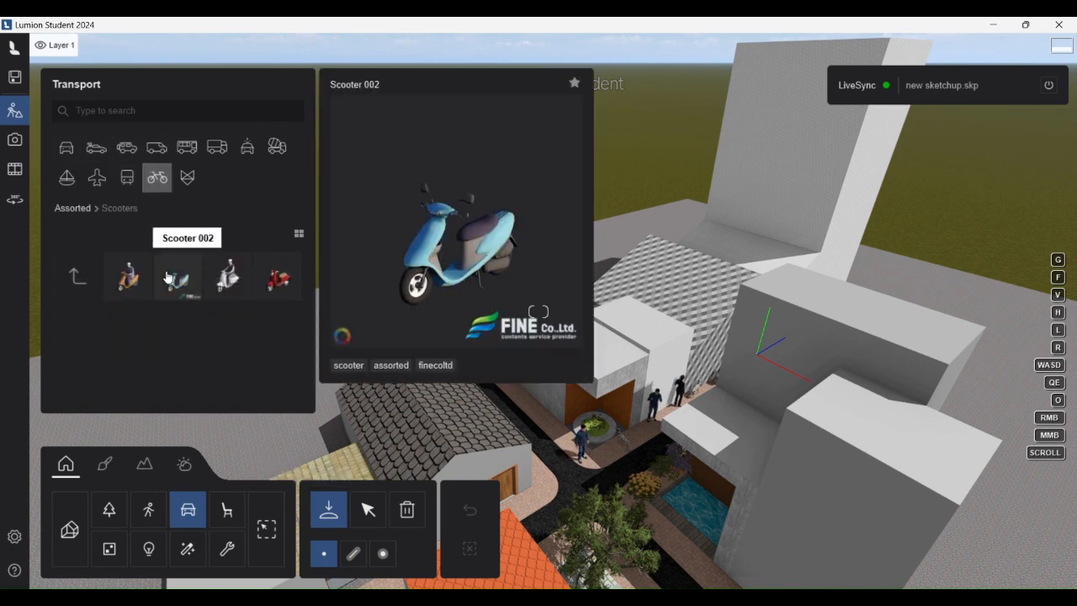
left_click(220, 275)
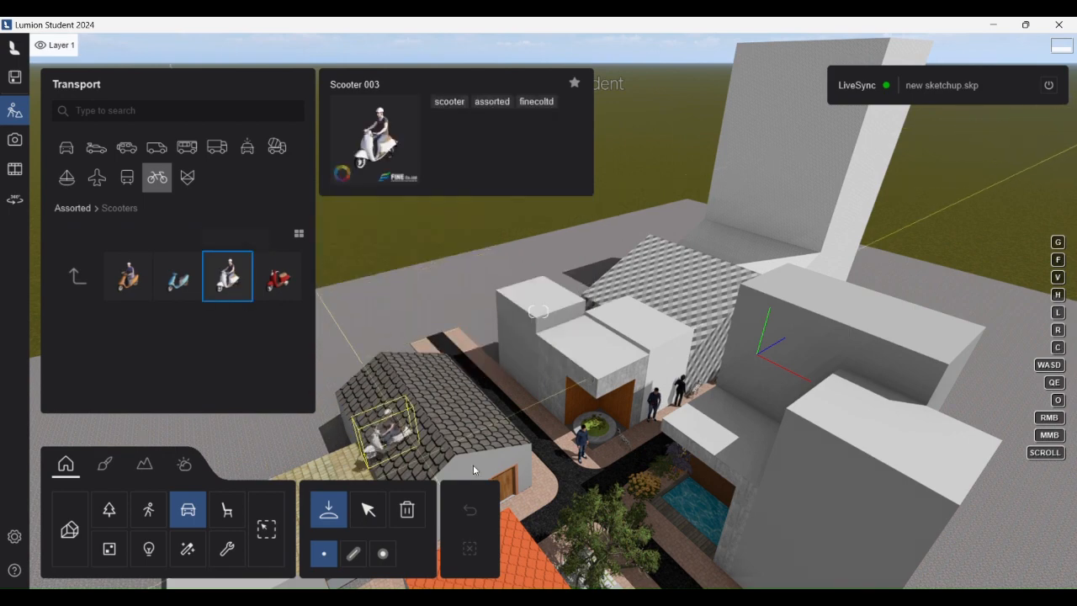
key("w")
key("s")
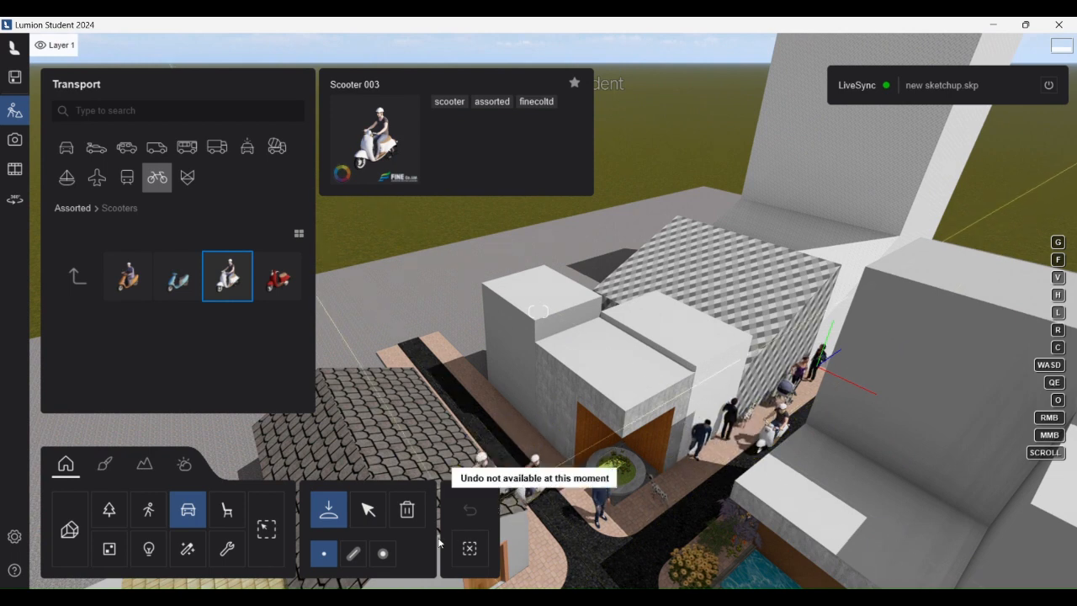
left_click(470, 547)
- Reposition the Scooter 003 beside the dark-tiled house and rotate its heading to follow the road
left_click(368, 508)
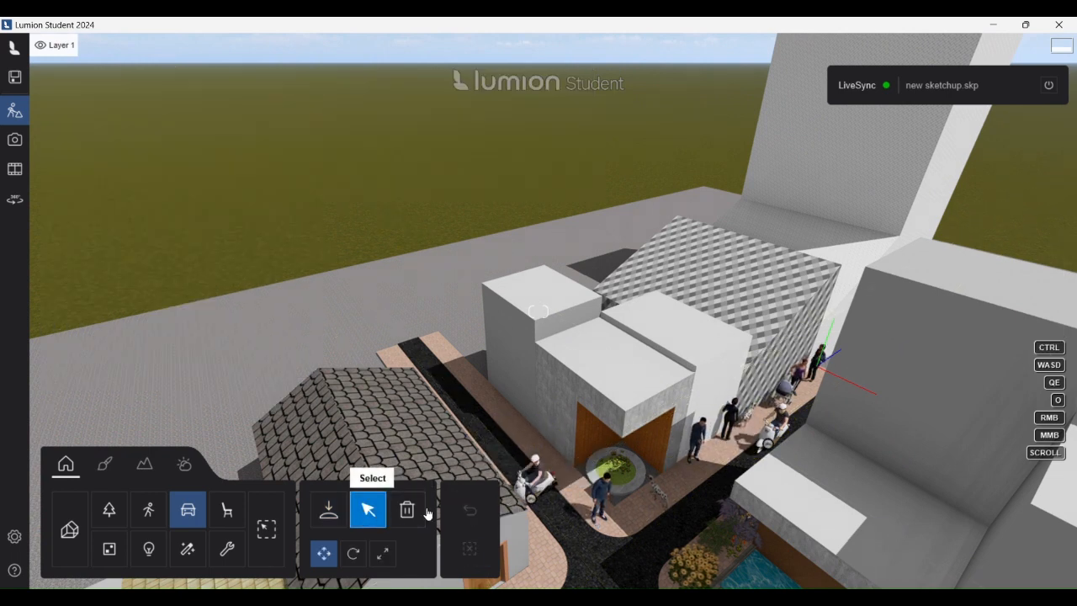
left_click(529, 500)
left_click(354, 553)
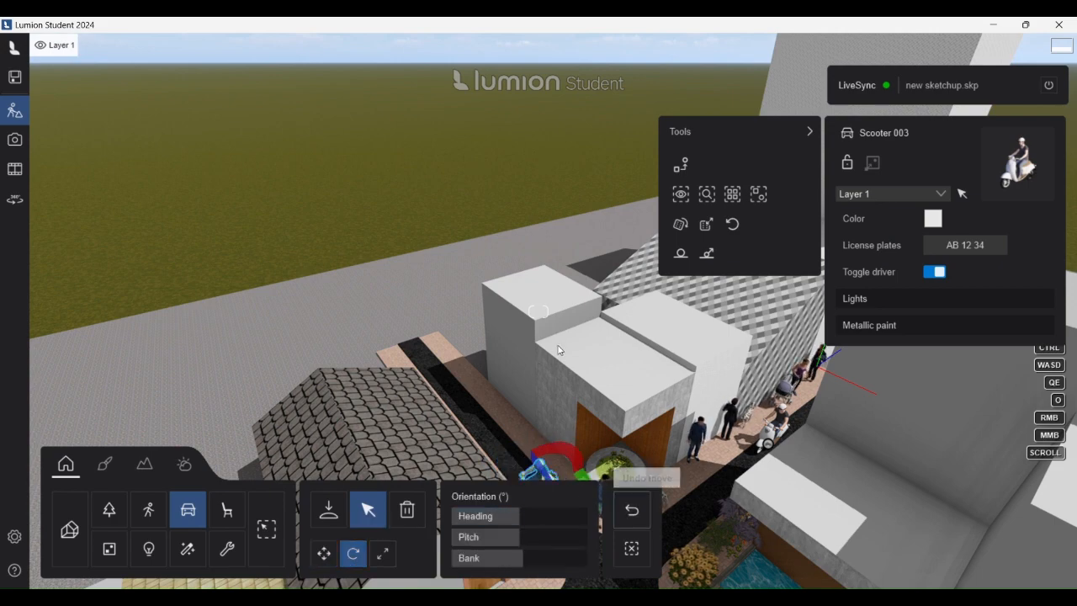
scroll(558, 350, "down", 3)
scroll(565, 435, "up", 2)
scroll(535, 454, "down", 1)
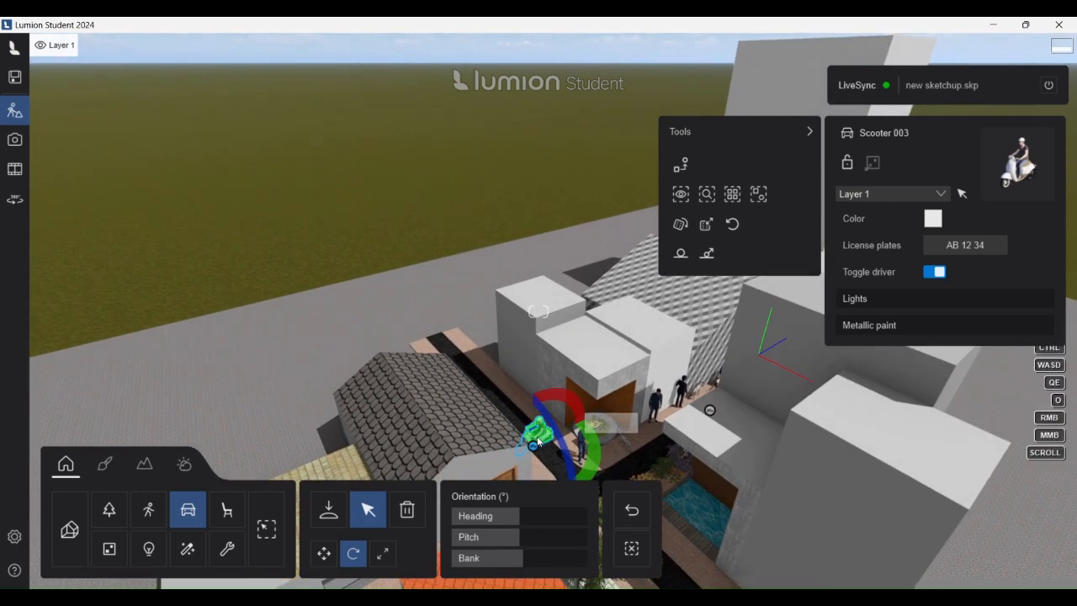
left_click_drag(532, 450, 556, 461)
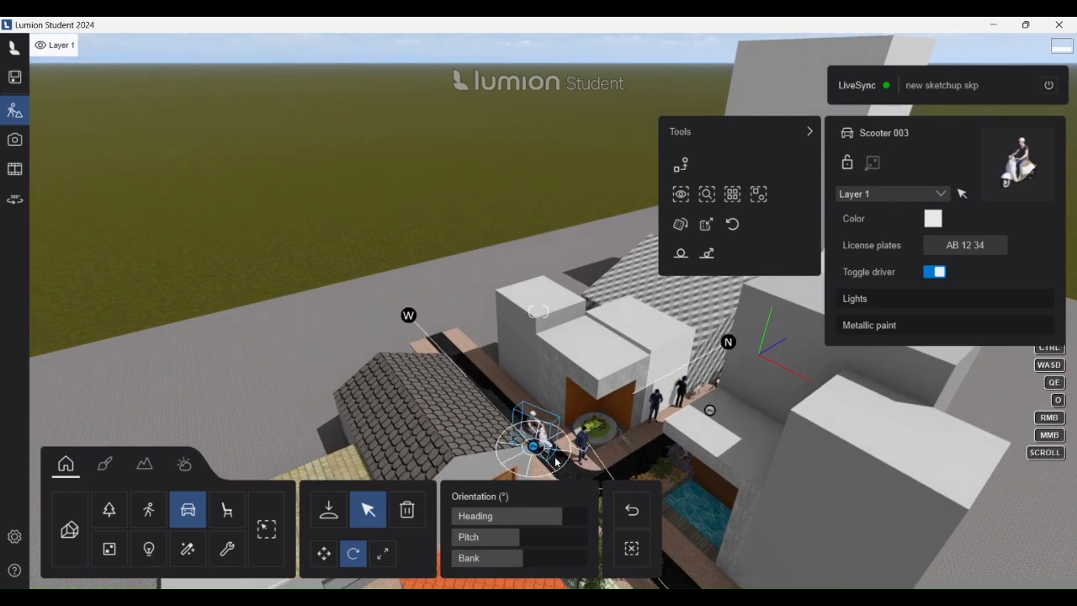
- Set the landscape water type to Tropical and place a water plane on the pool
scroll(482, 337, "down", 3)
right_click_drag(482, 326, 549, 281)
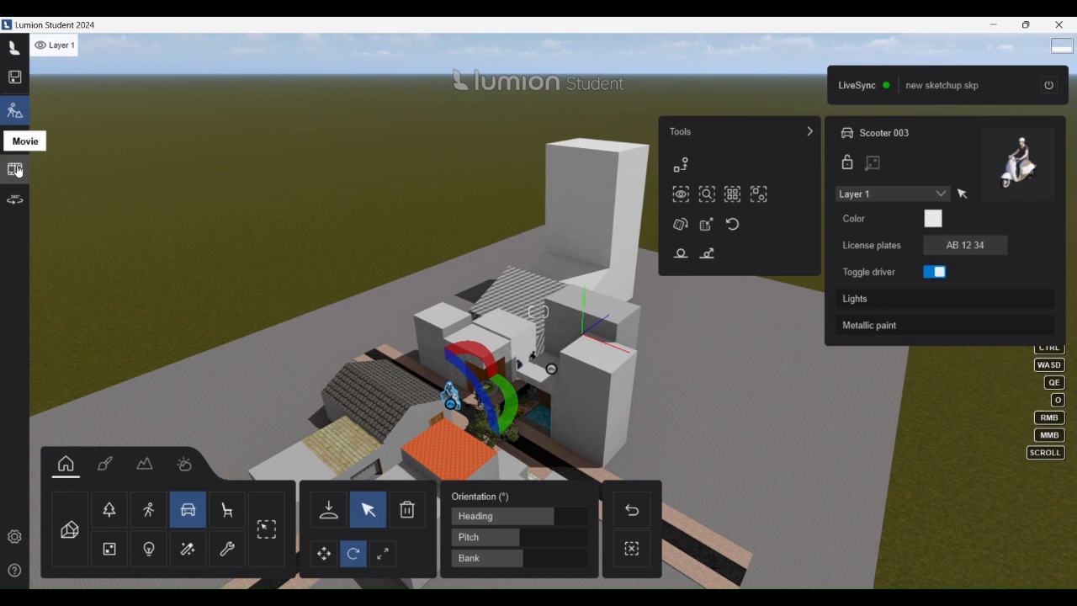
left_click(144, 466)
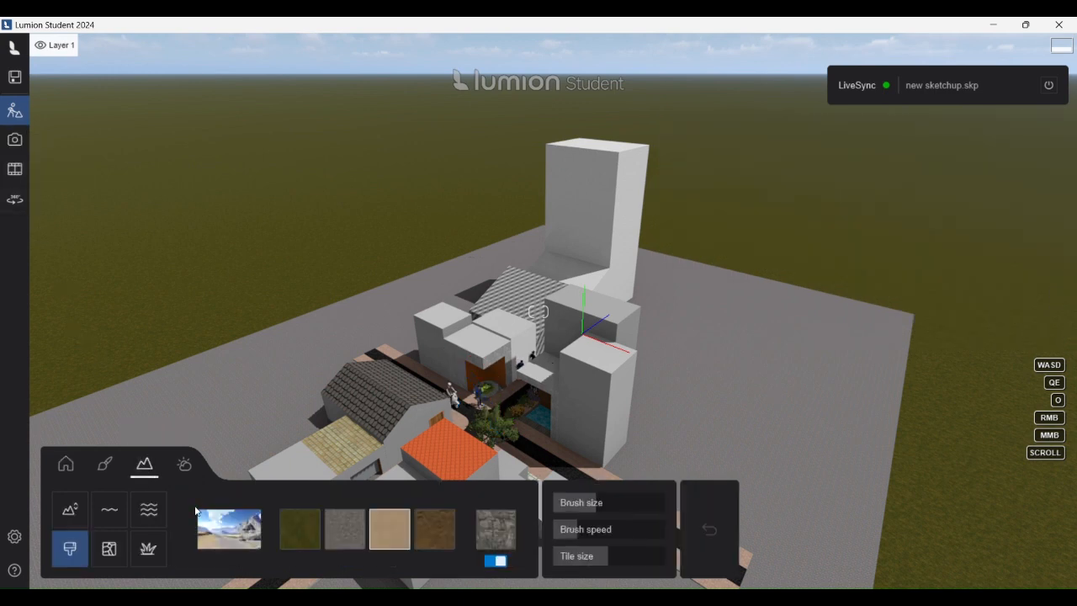
left_click(117, 515)
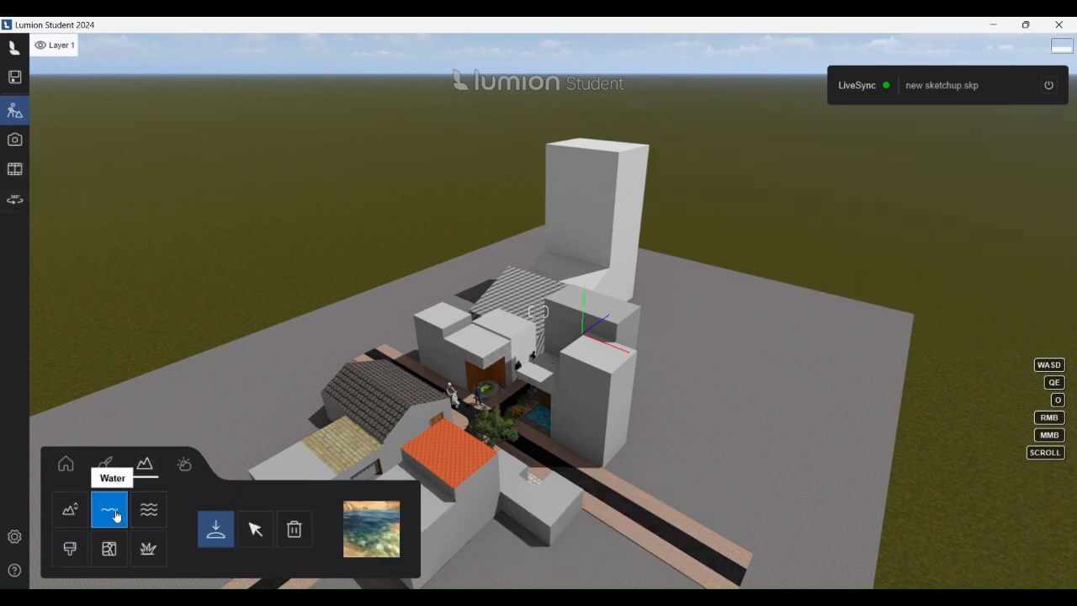
scroll(541, 420, "up", 3)
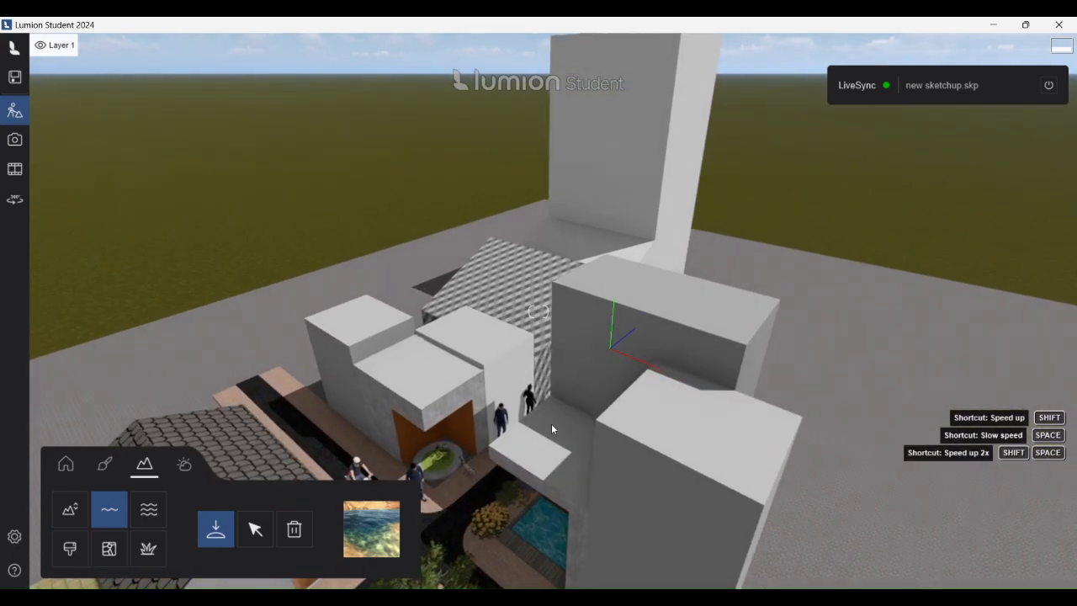
middle_click_drag(551, 424, 555, 496)
middle_click_drag(528, 379, 527, 474)
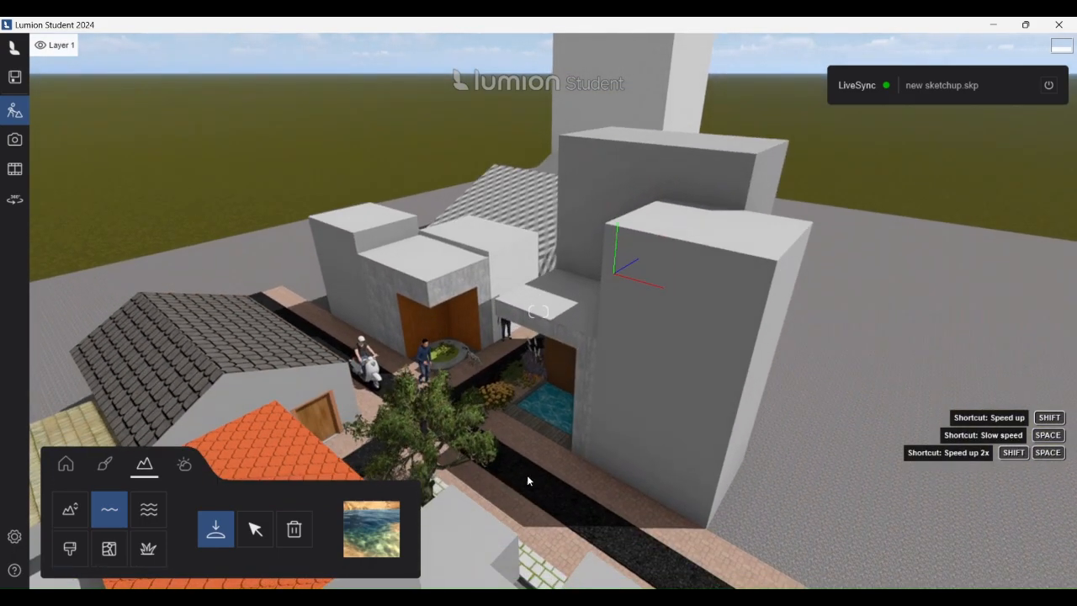
scroll(540, 473, "up", 3)
right_click_drag(539, 494, 591, 422)
right_click_drag(508, 393, 278, 360)
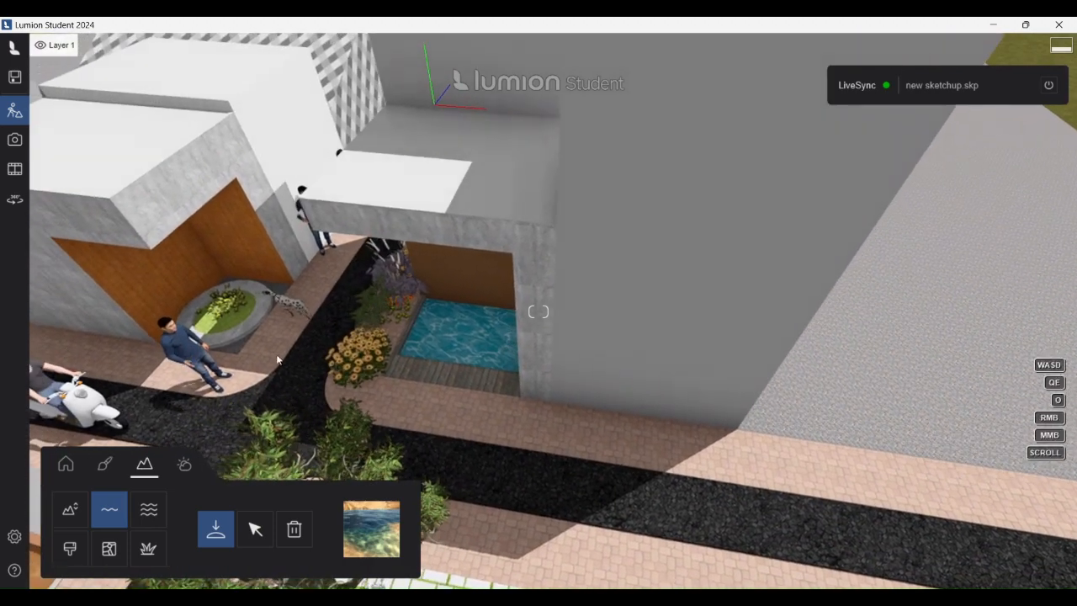
scroll(335, 457, "up", 2)
scroll(469, 345, "up", 2)
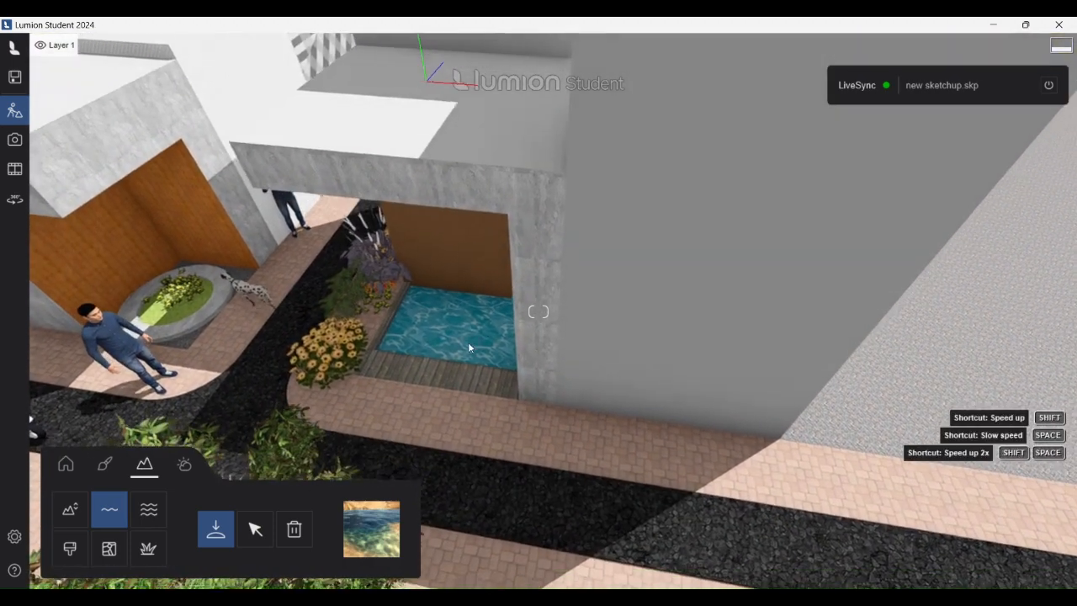
left_click(371, 529)
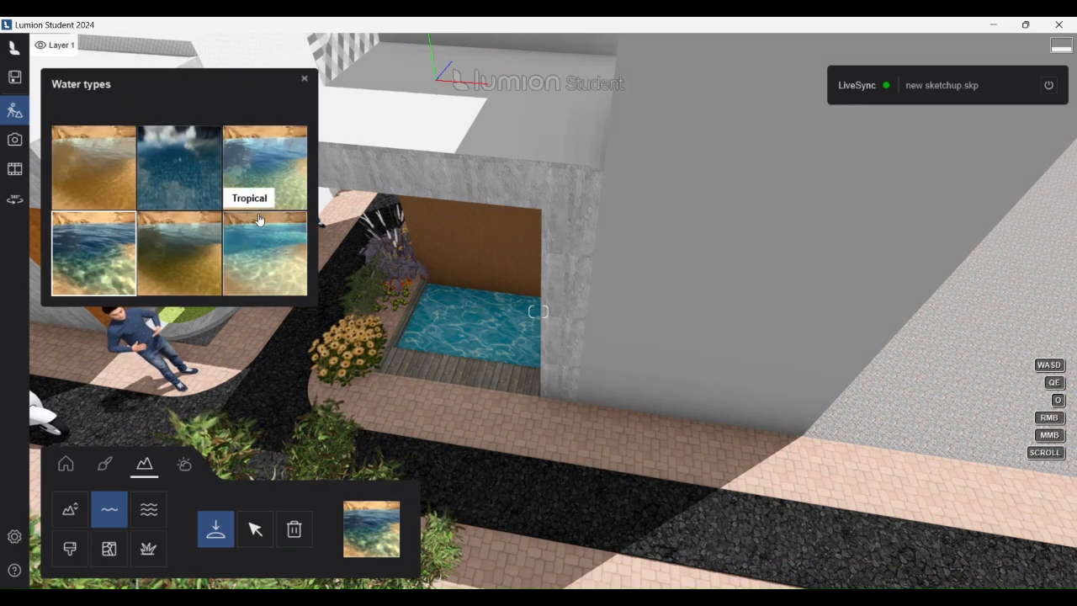
left_click(241, 240)
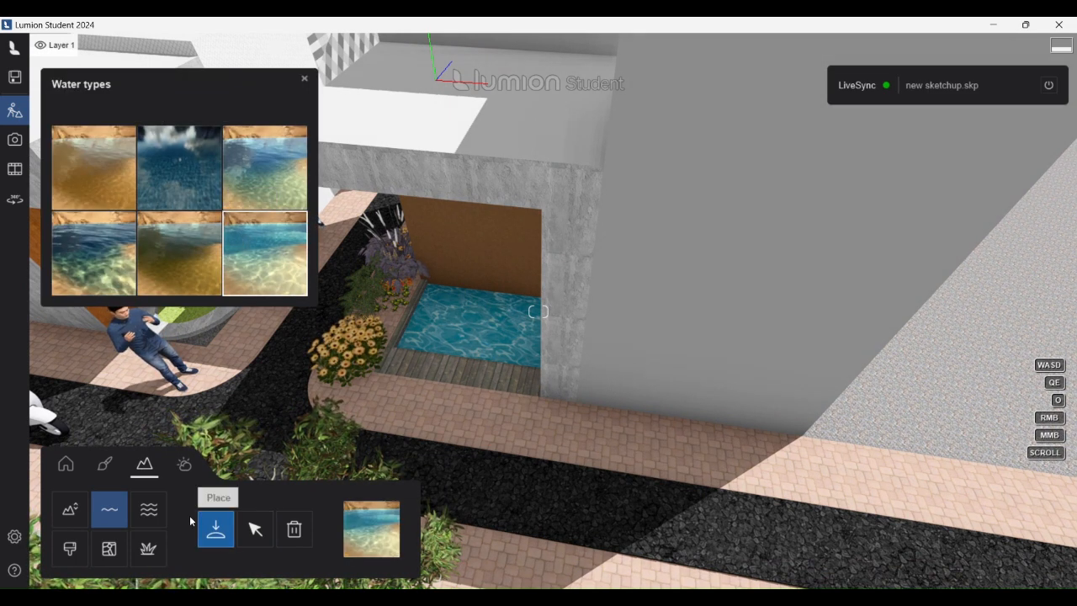
scroll(433, 303, "up", 3)
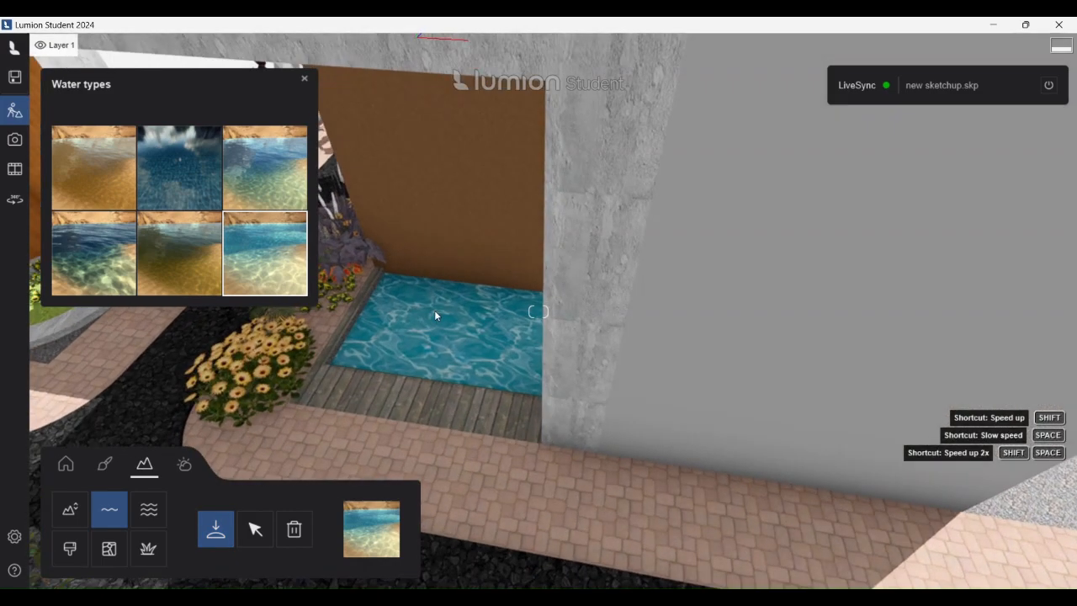
left_click(434, 310)
- Shrink the water plane by its opposite corners so that it covers only the pool area
scroll(572, 309, "down", 5)
scroll(576, 316, "down", 3)
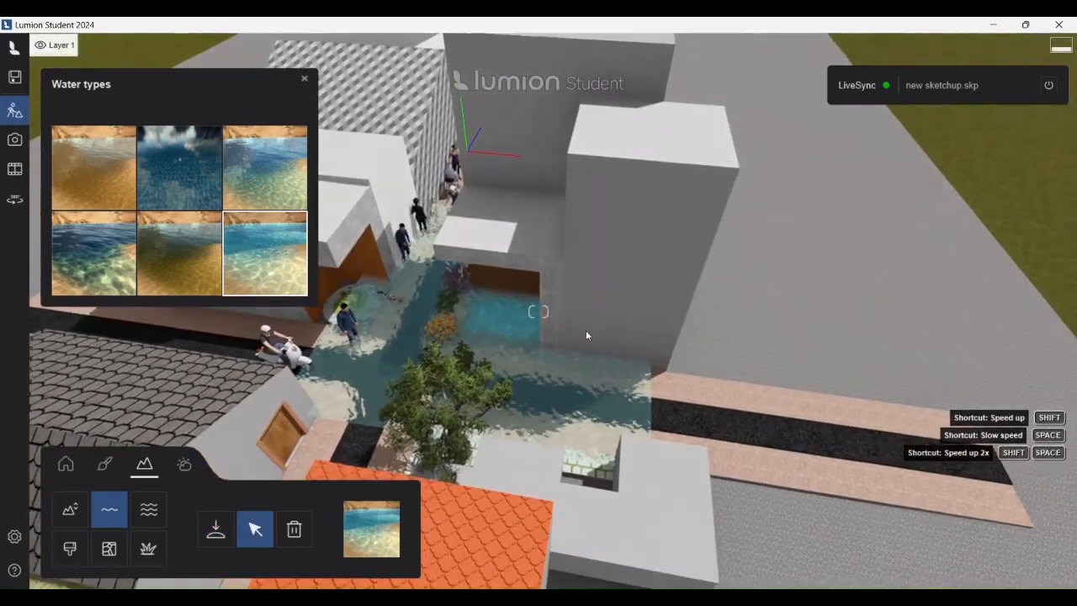
left_click_drag(408, 203, 477, 286)
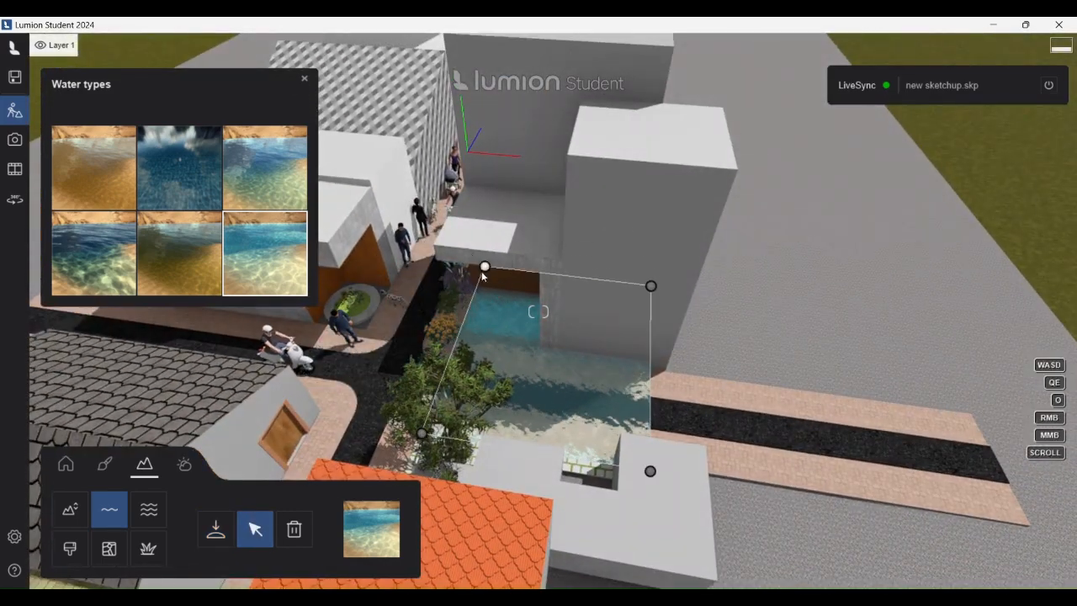
left_click_drag(646, 464, 540, 366)
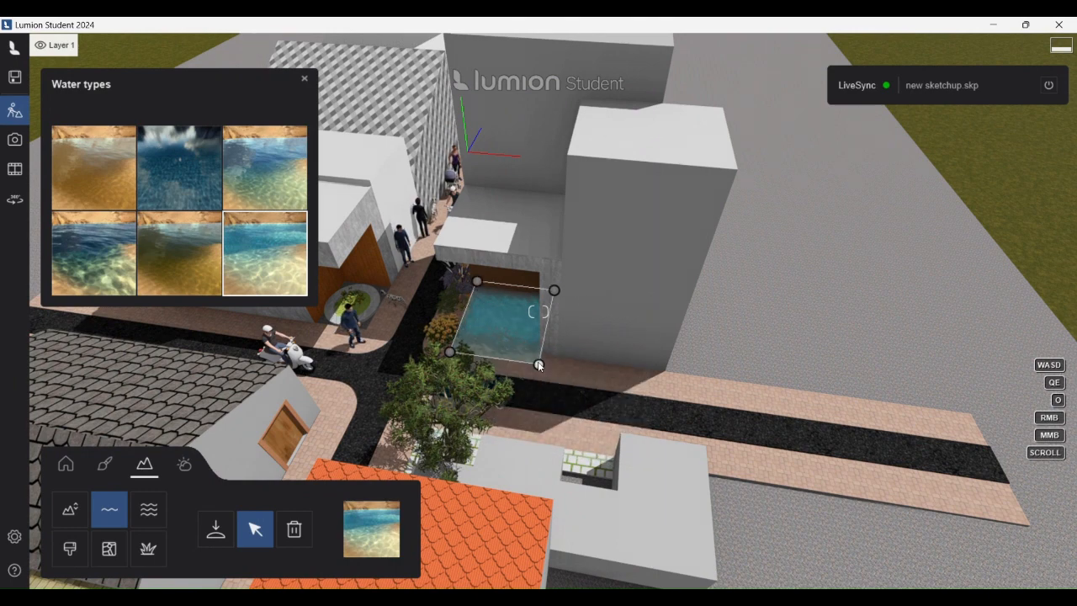
- Lower the water plane to the pool's surface level and pull its front corner in to the pool's edge
scroll(513, 327, "up", 5)
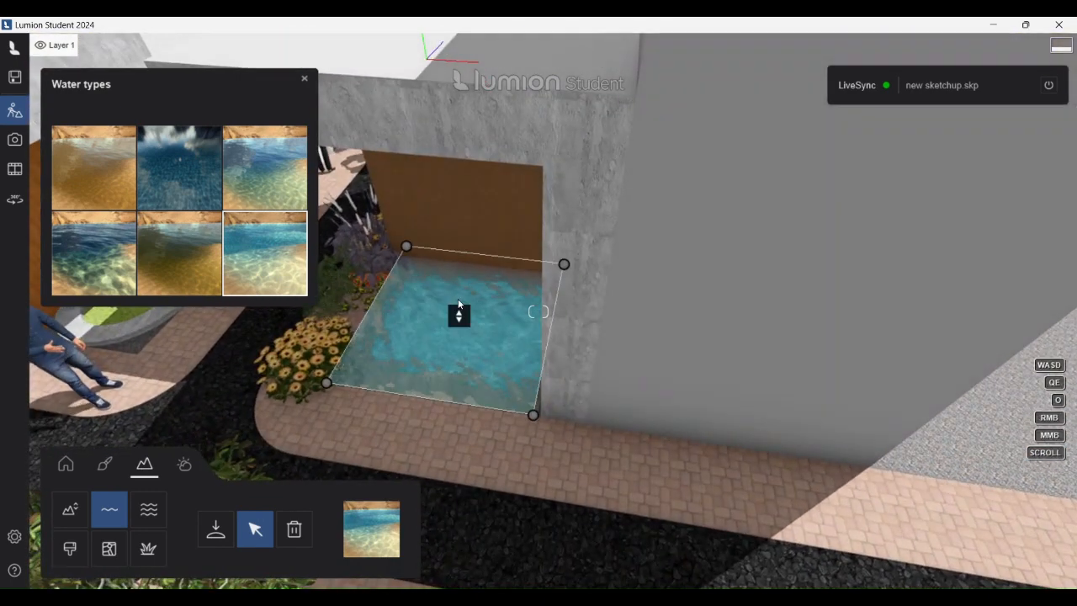
left_click_drag(459, 315, 462, 328)
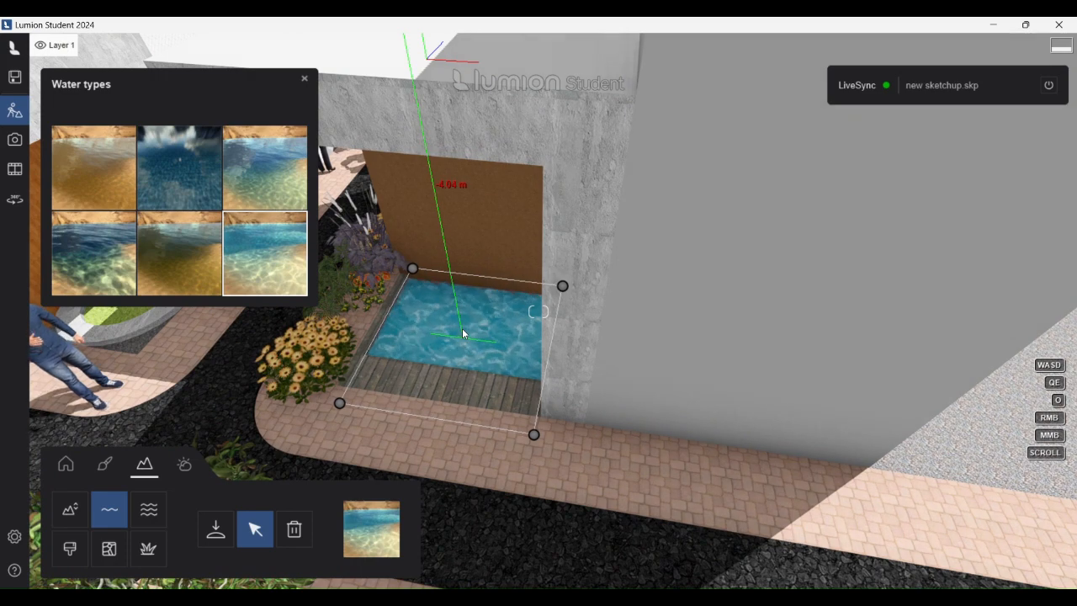
left_click_drag(339, 403, 360, 340)
key("w")
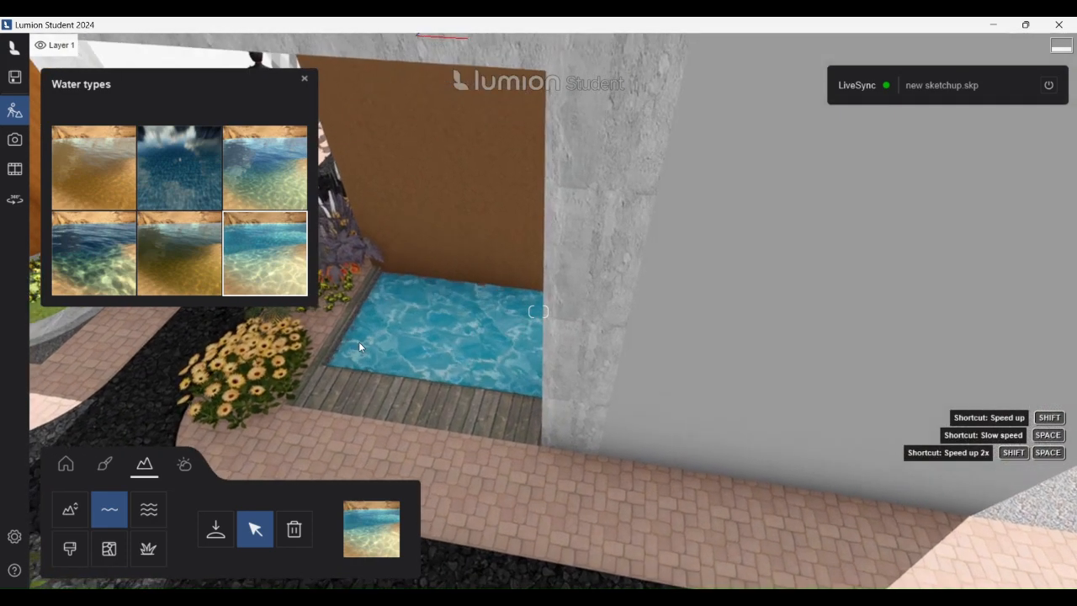
right_click_drag(358, 341, 358, 341)
key("s")
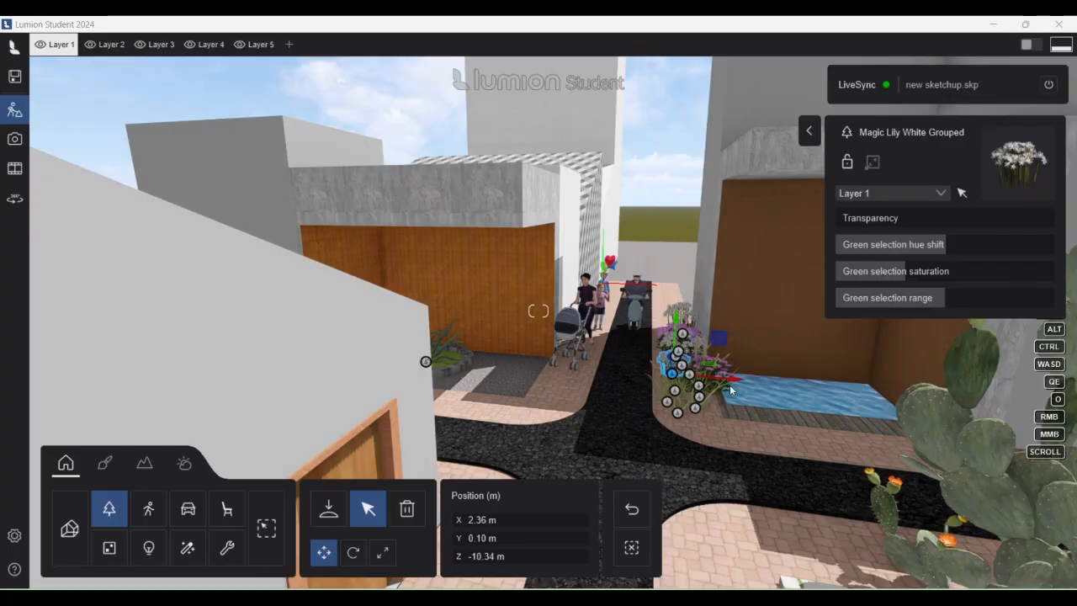
- Apply a brown horizontal-grain wood material from the Wood collection to the Wood Bamboo surface and reduce its map scale
left_click(104, 463)
key("w")
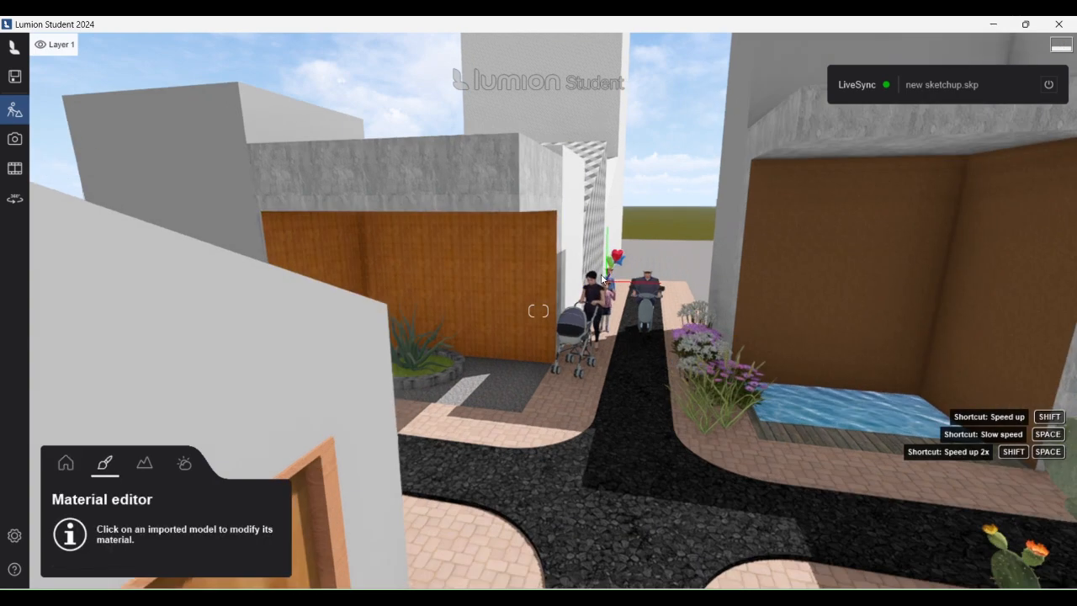
left_click(509, 238)
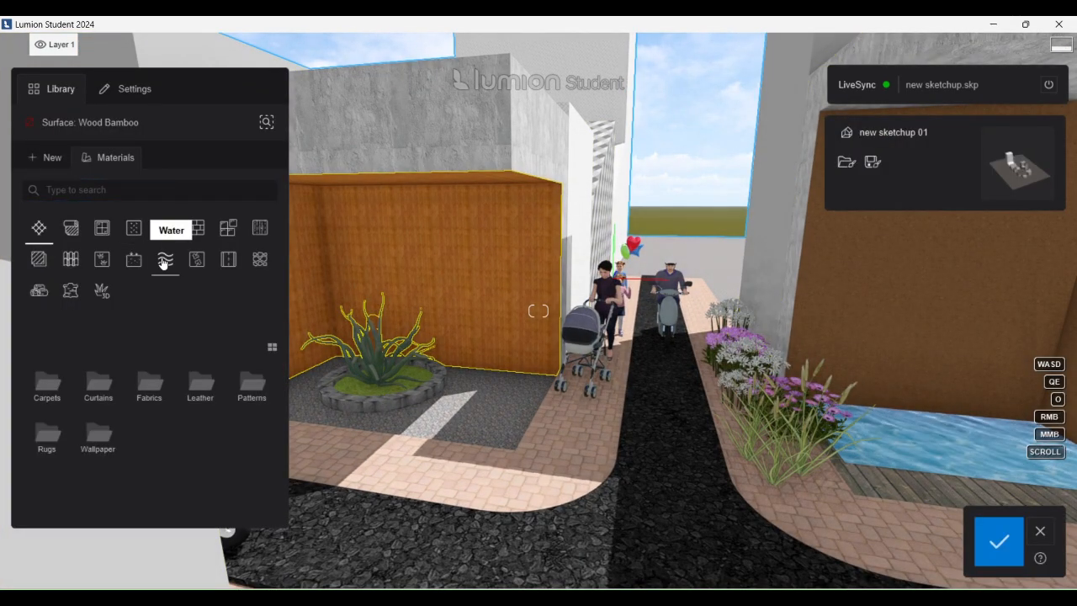
left_click(259, 229)
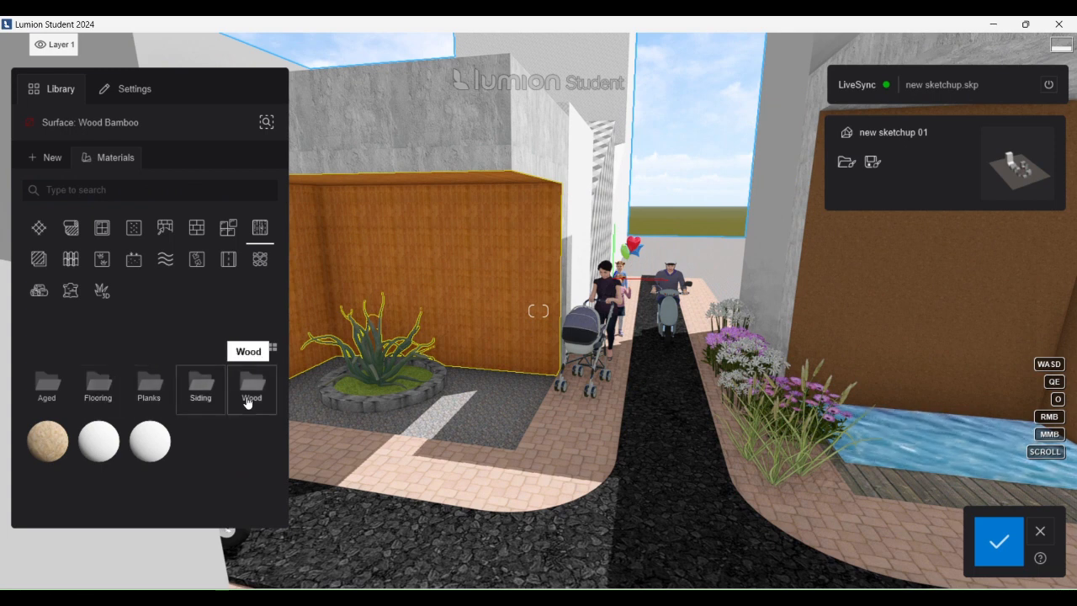
left_click(253, 382)
scroll(215, 484, "down", 1)
left_click(203, 495)
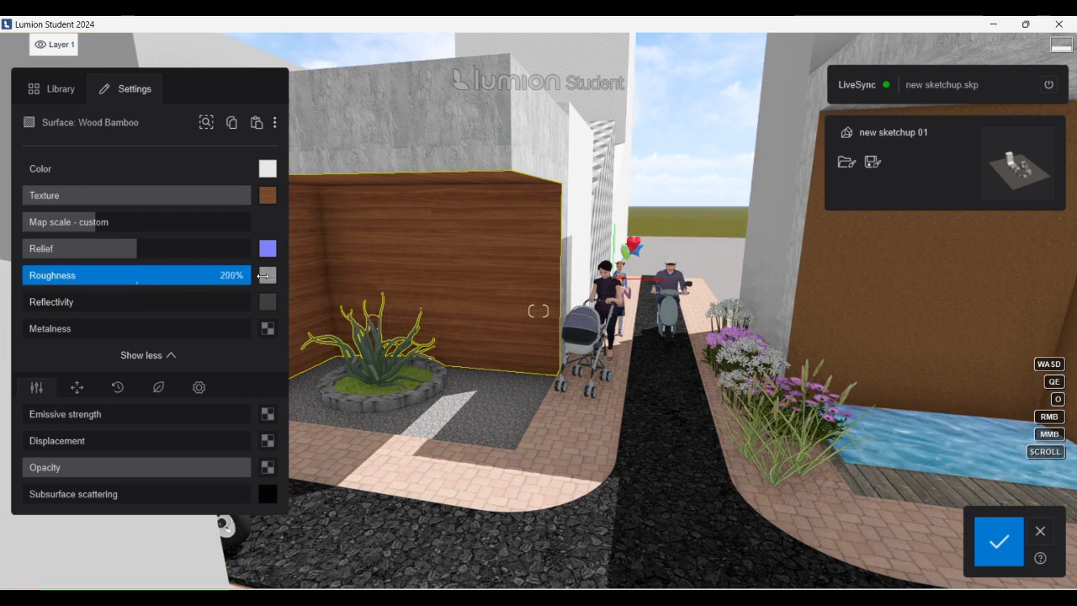
left_click_drag(95, 222, 74, 223)
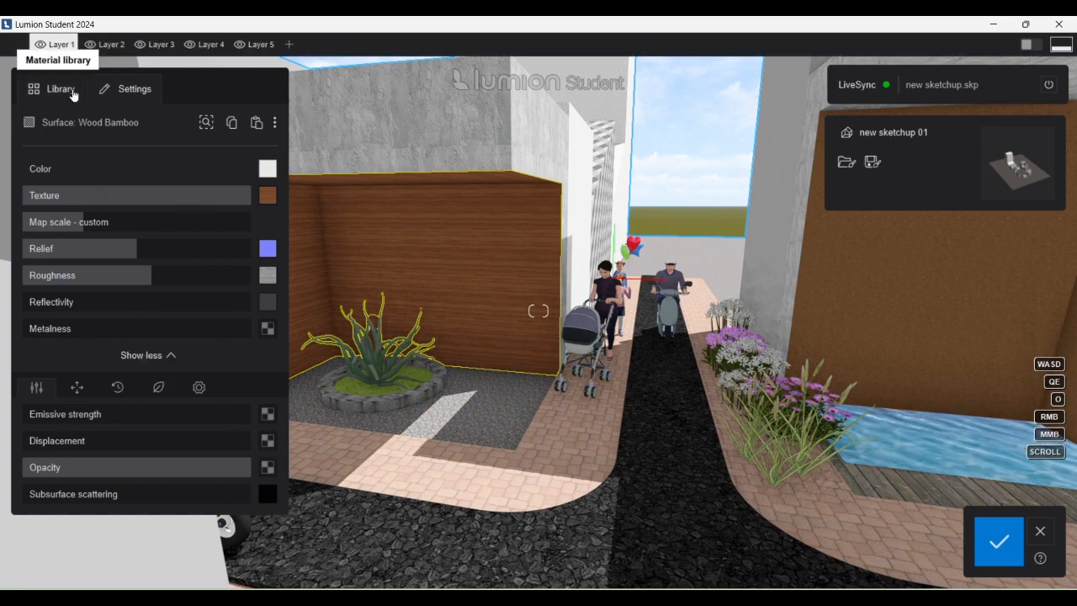
- Try several wood materials on the Sandstone wall behind the pool and settle on Wood 050 c
left_click(897, 274)
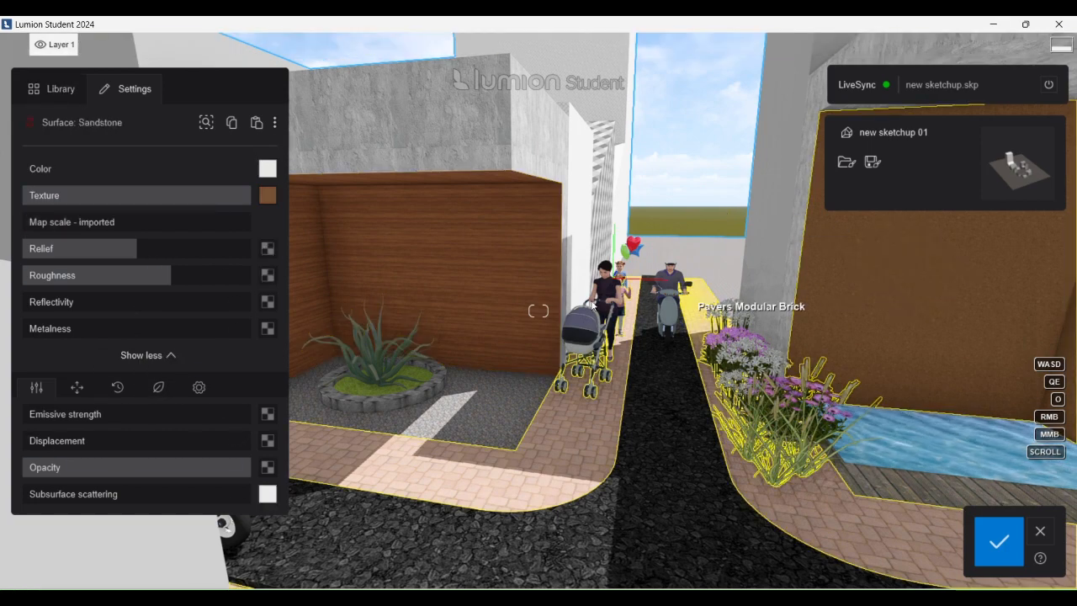
left_click(59, 90)
left_click(252, 503)
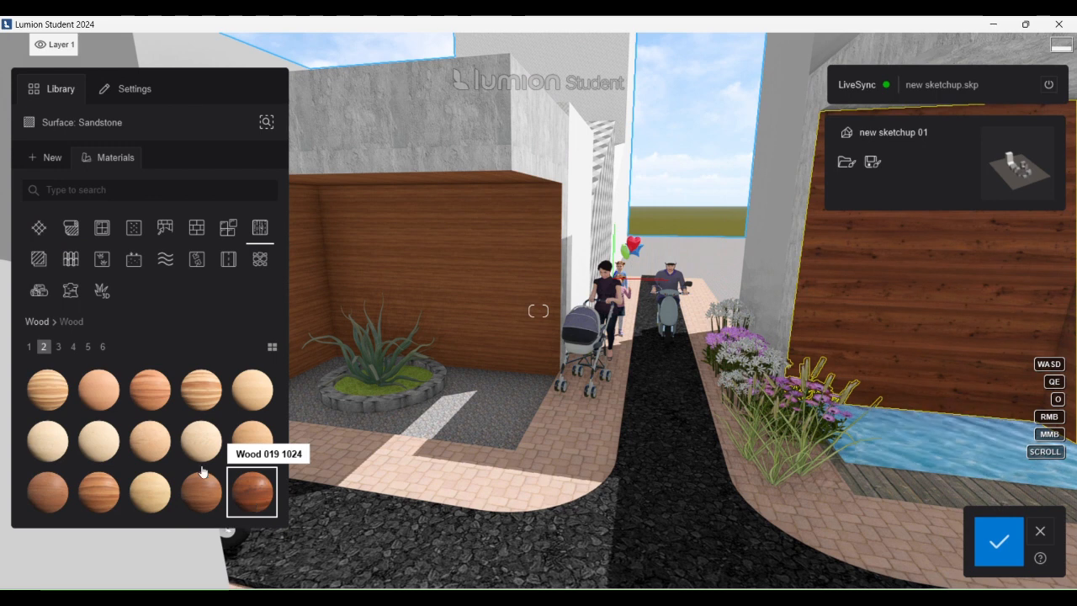
scroll(201, 471, "down", 1)
left_click(190, 490)
left_click(193, 446)
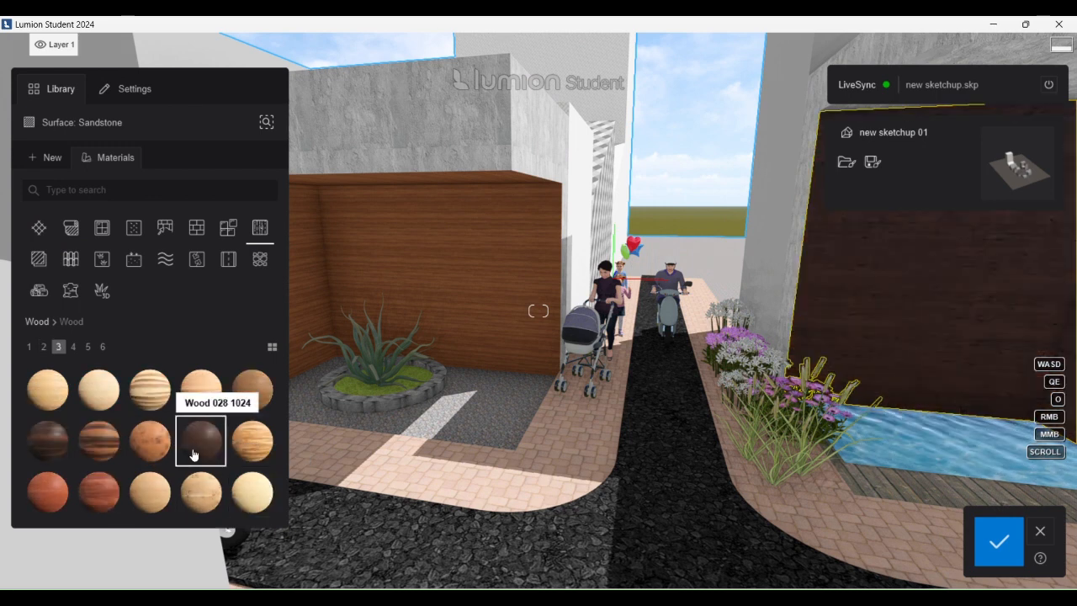
left_click(65, 446)
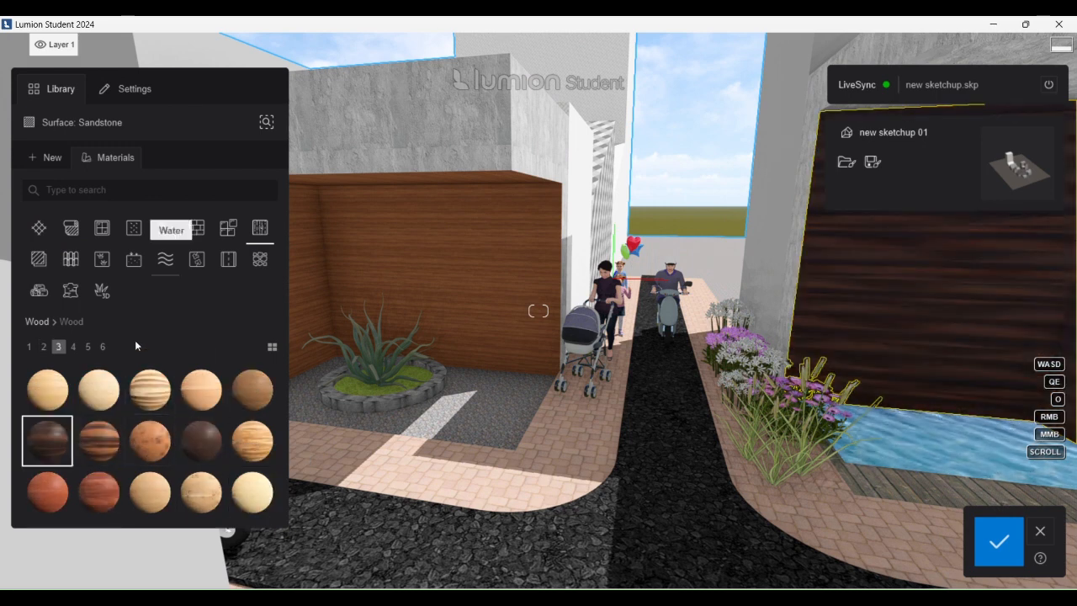
scroll(101, 349, "down", 2)
left_click(90, 443)
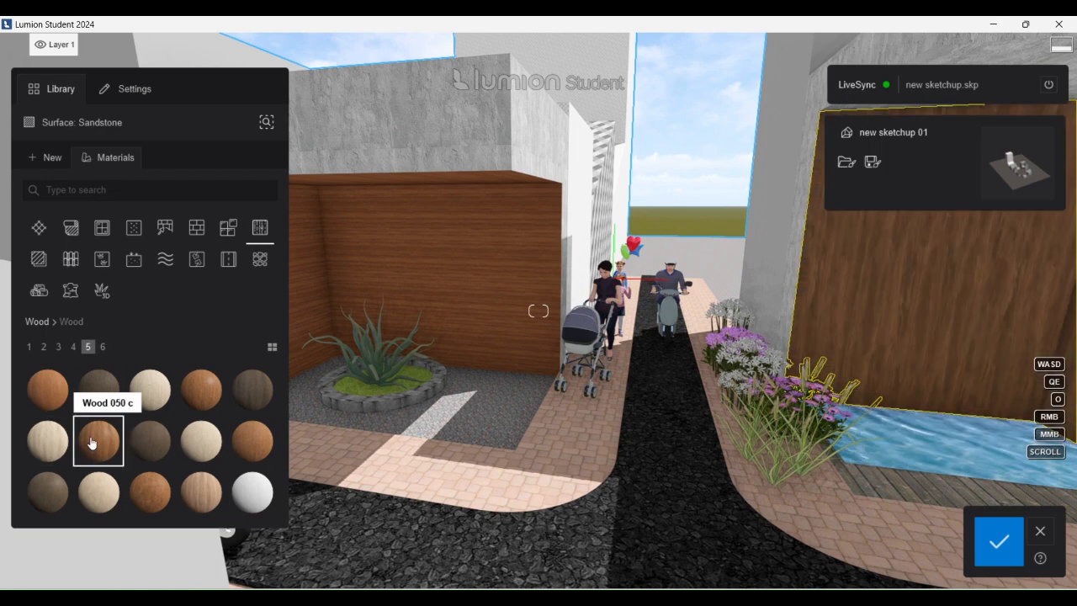
left_click(91, 441)
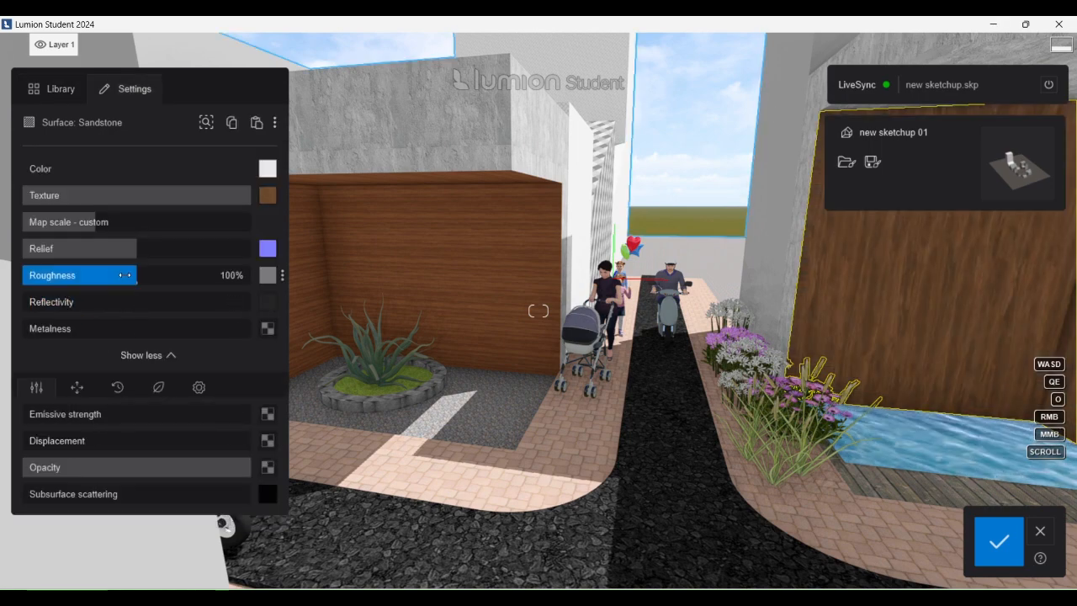
- Try the Exterior walls plaster materials on the concrete band above the wood walls, surface Color M06
left_click(490, 107)
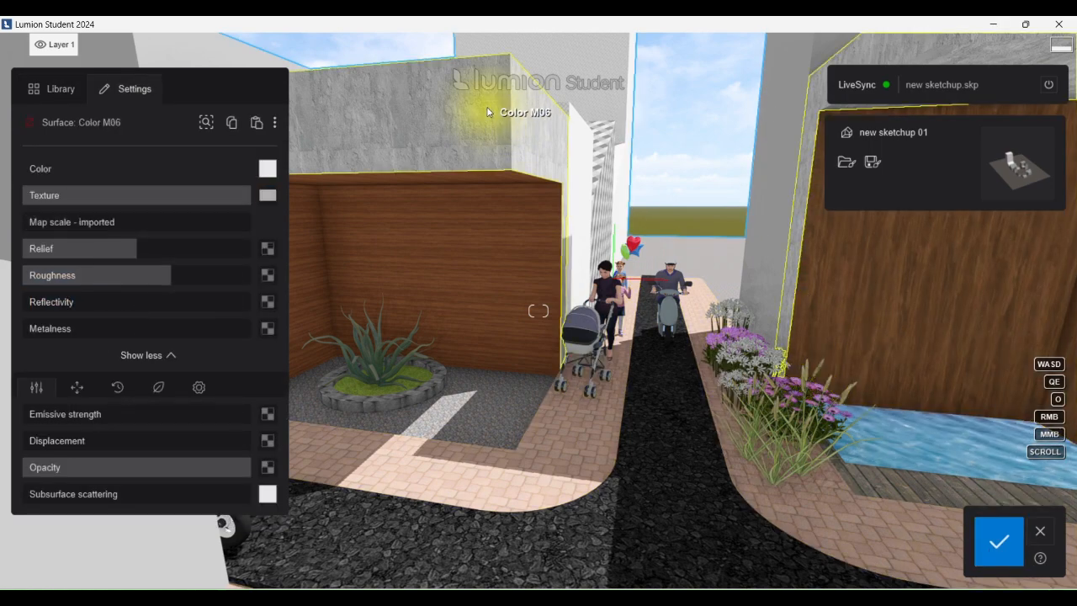
left_click(61, 89)
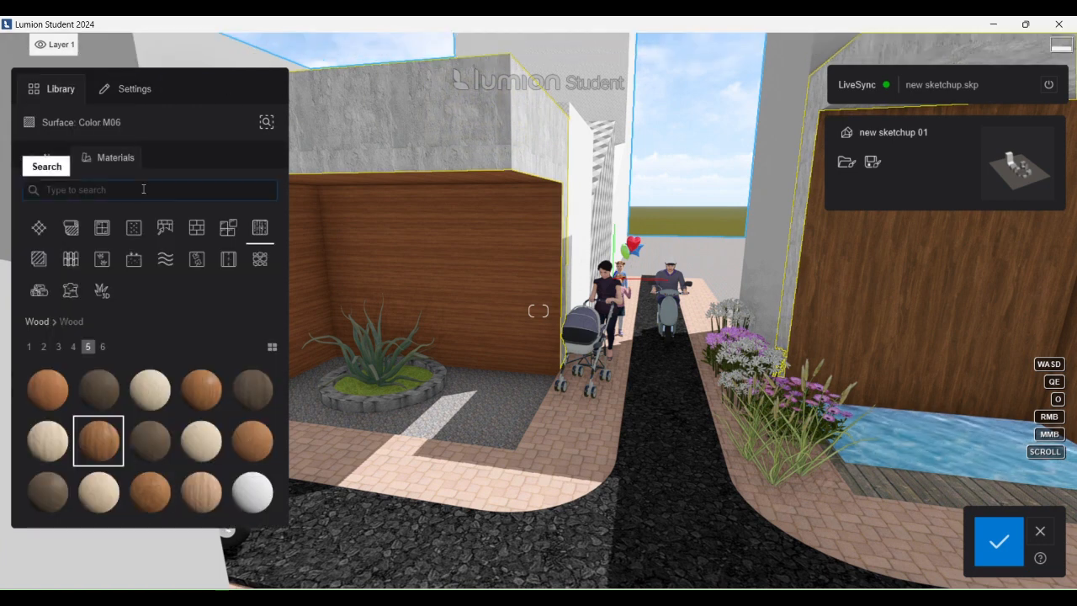
left_click(165, 229)
left_click(159, 388)
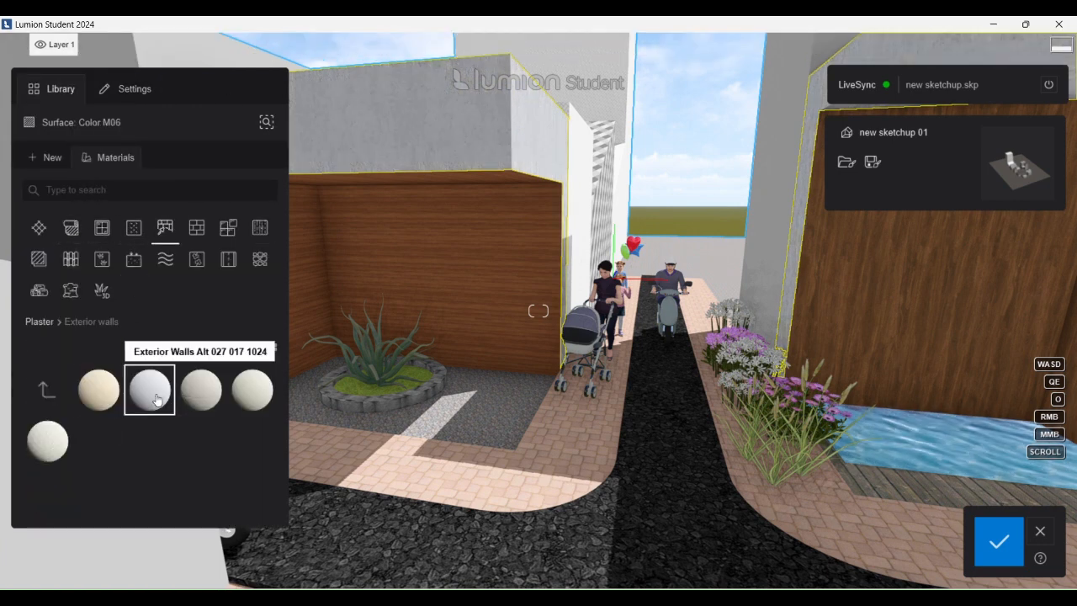
left_click(198, 398)
left_click(250, 389)
left_click(48, 441)
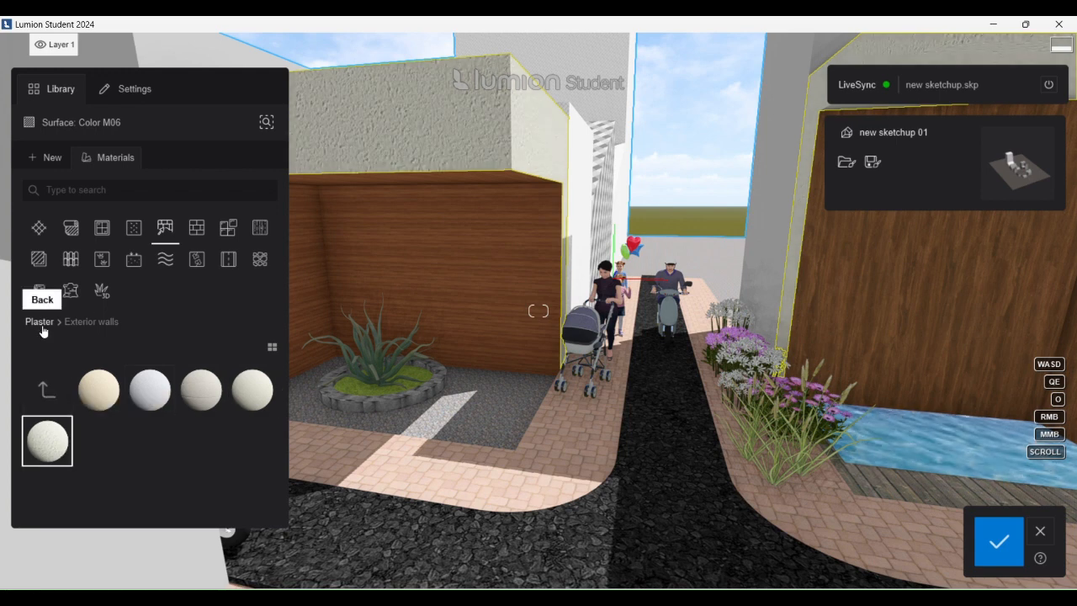
- Compare materials from the Plaster collection on the Color M06 surface and apply Plaster 002
left_click(46, 389)
left_click(202, 386)
left_click(251, 440)
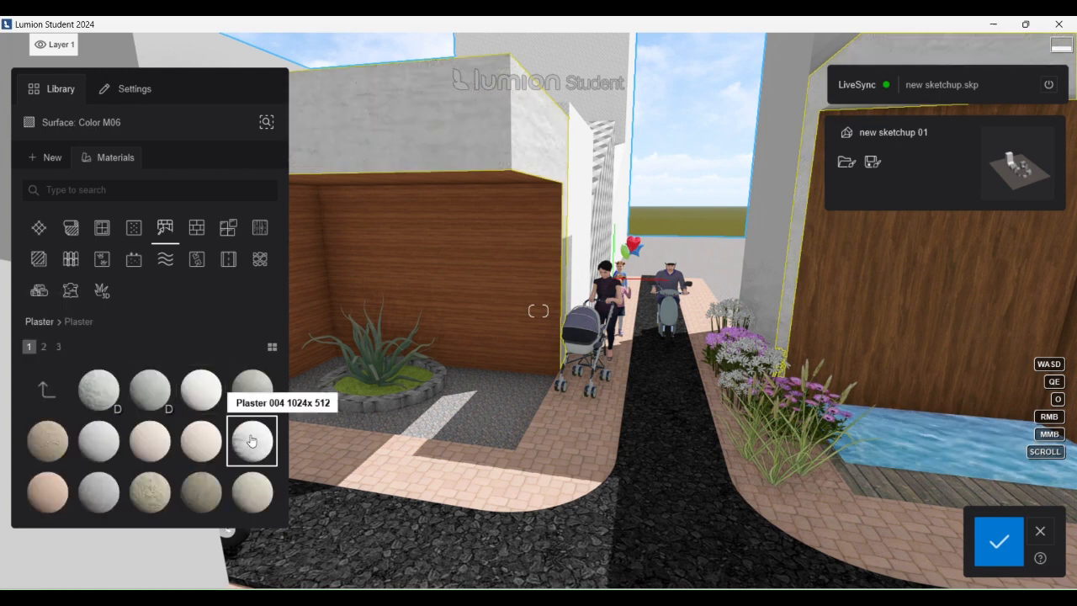
left_click(151, 495)
left_click(98, 388)
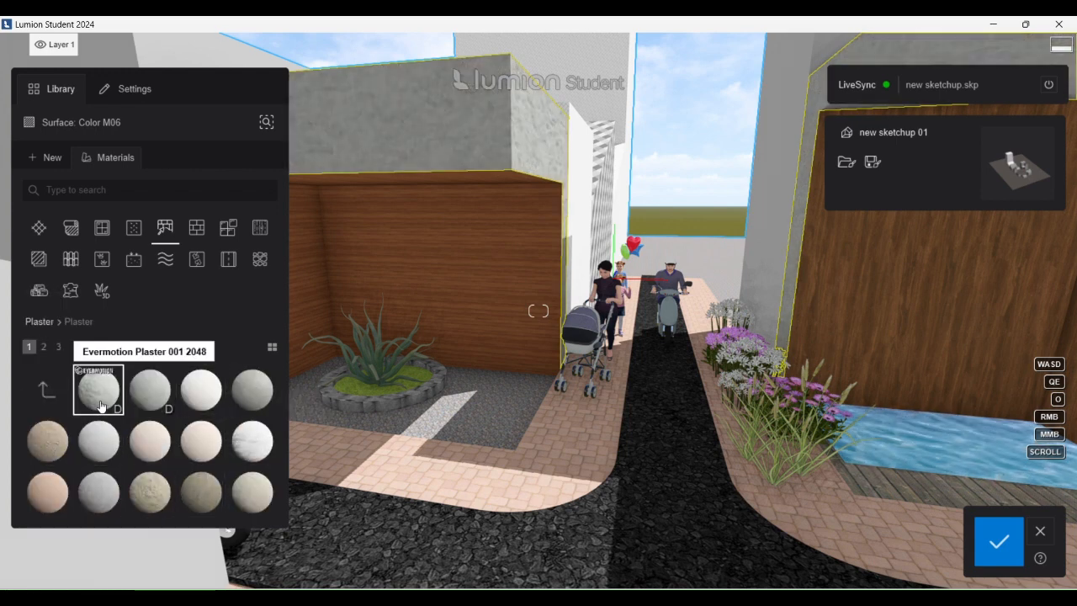
left_click(51, 443)
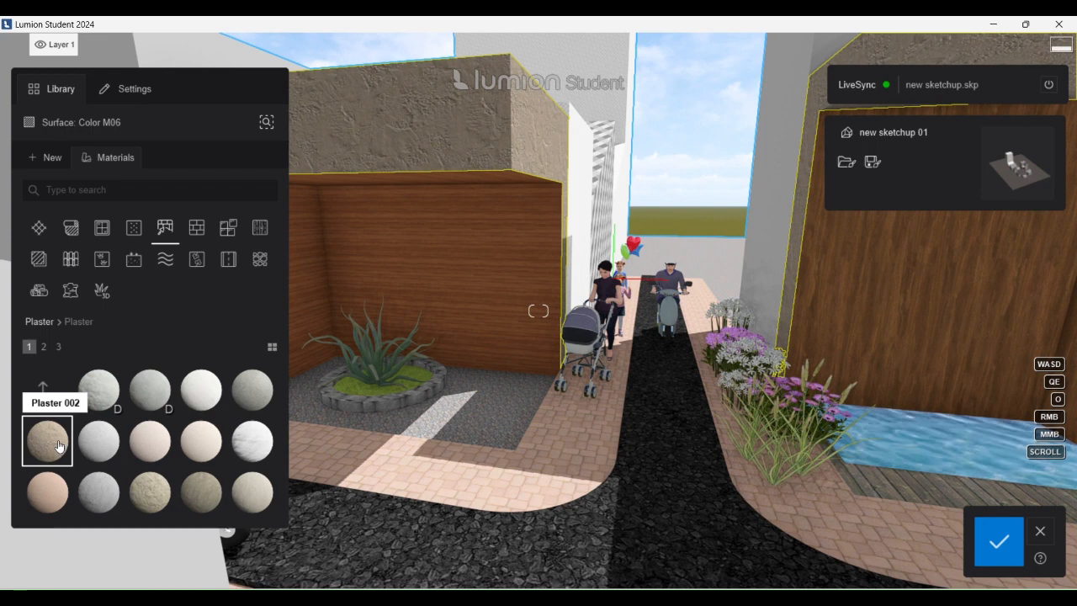
- Apply a white plaster to the Checker Plate surface and a grey-beige plaster to the Diamond Stripes surface
left_click(587, 137)
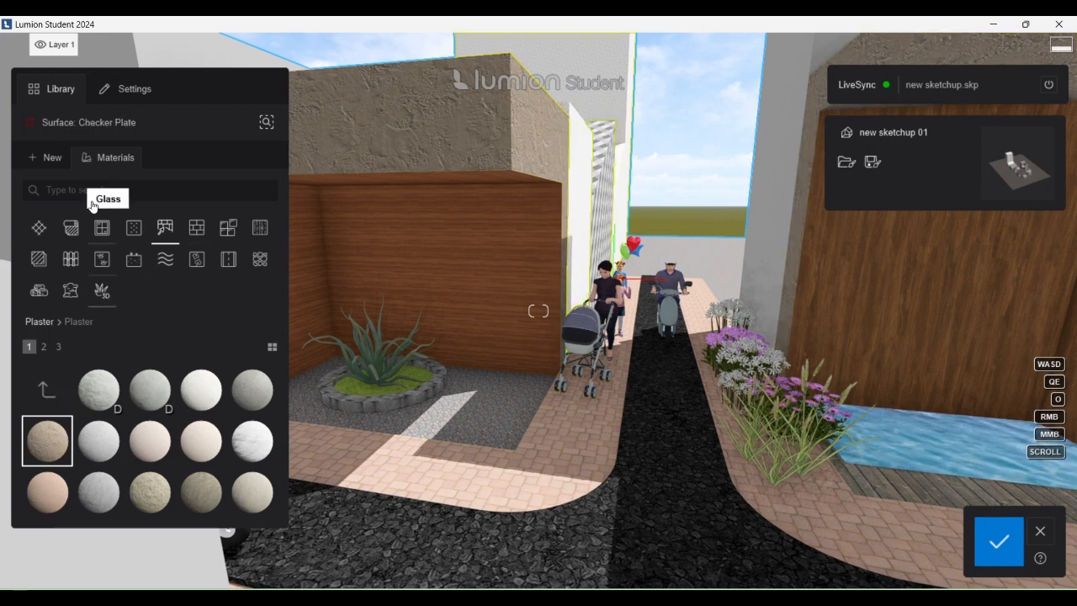
left_click(203, 402)
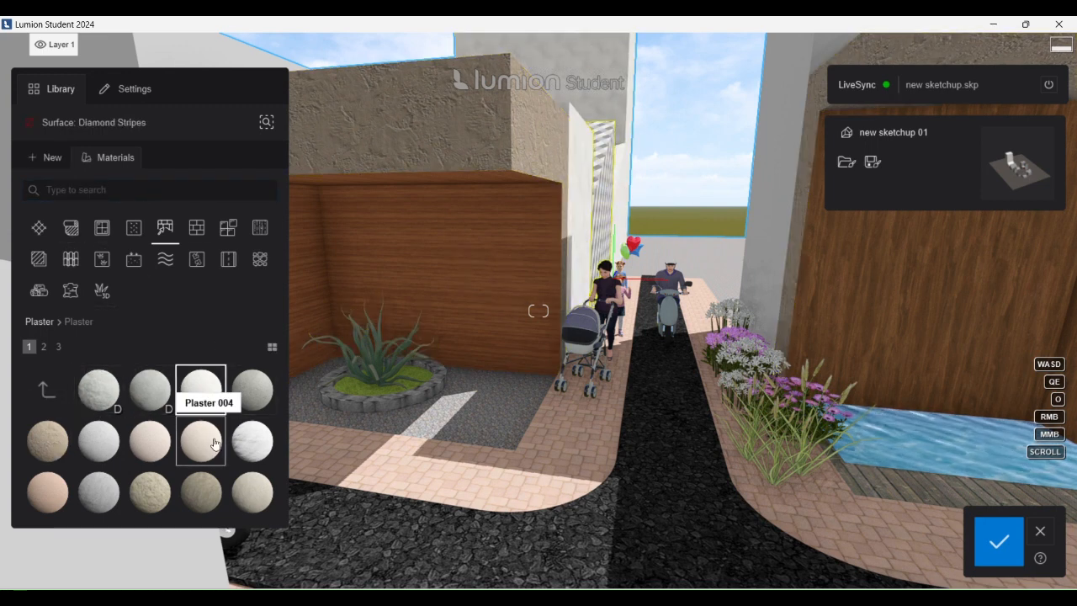
left_click(202, 490)
- Apply a white Tiles material to the Default material surface, adjust its reflectivity and save the material edits
left_click(778, 164)
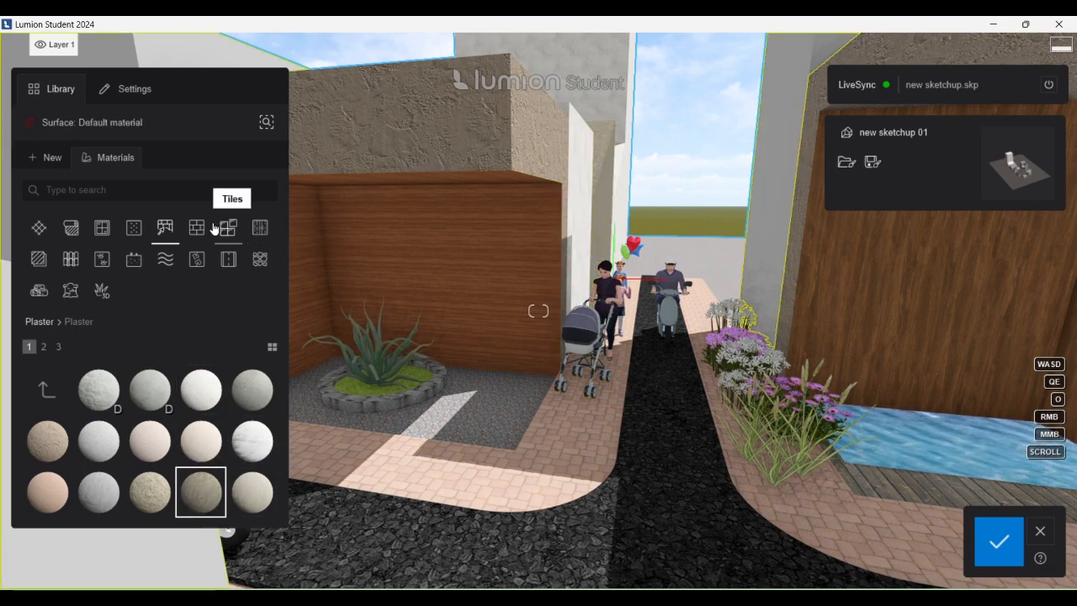
left_click(215, 227)
left_click(160, 399)
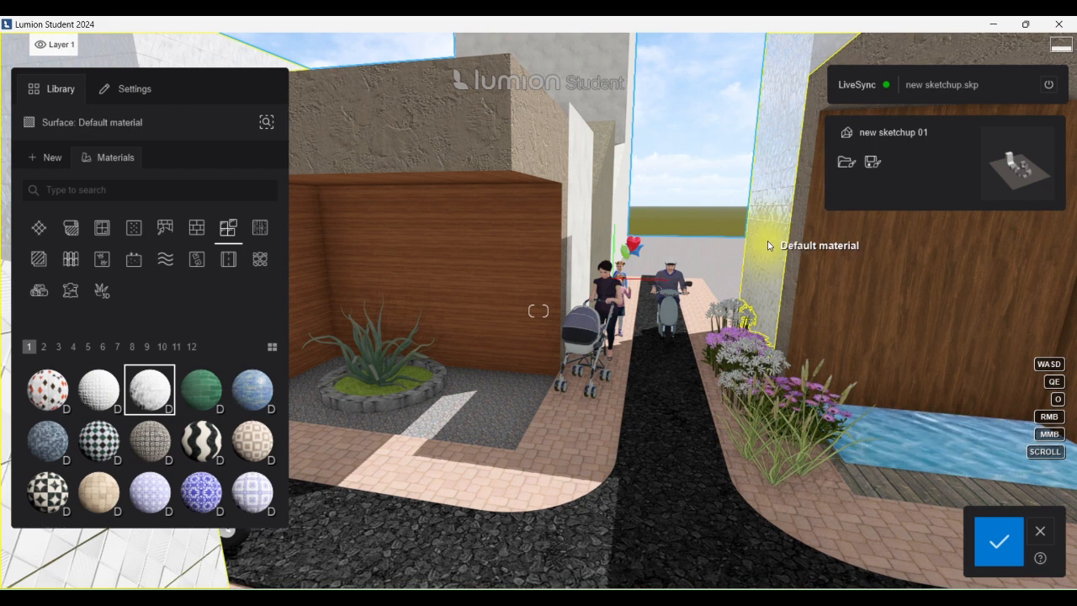
double_click(146, 389)
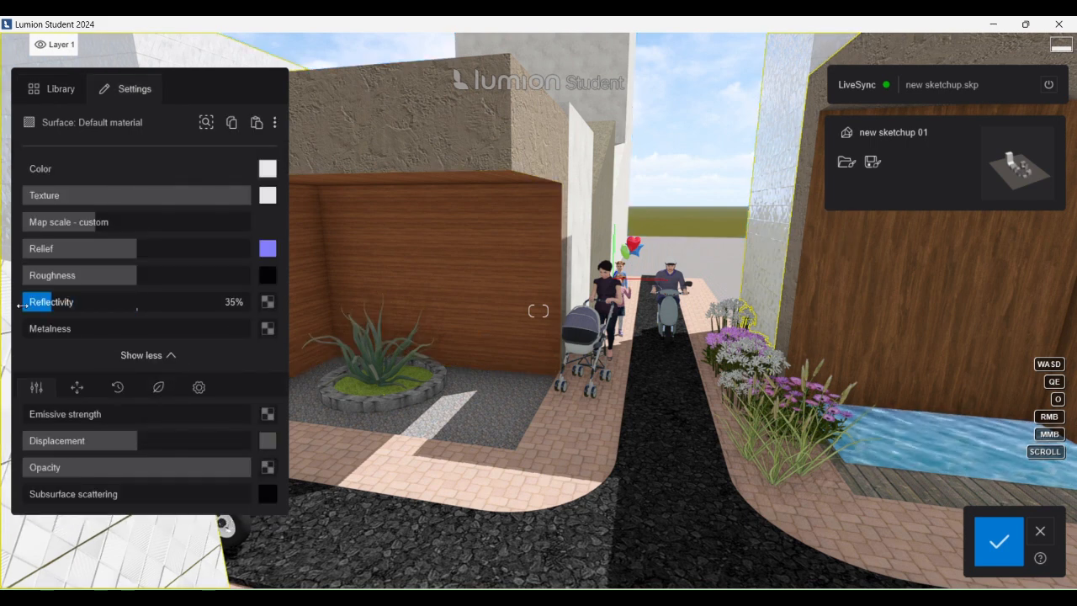
left_click_drag(23, 306, 83, 315)
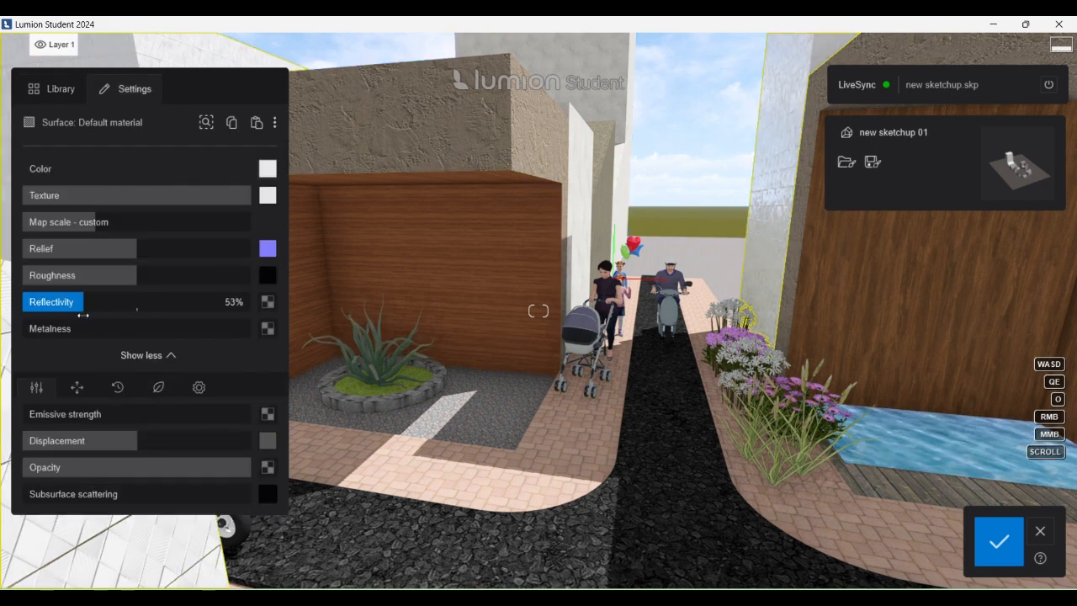
left_click(999, 541)
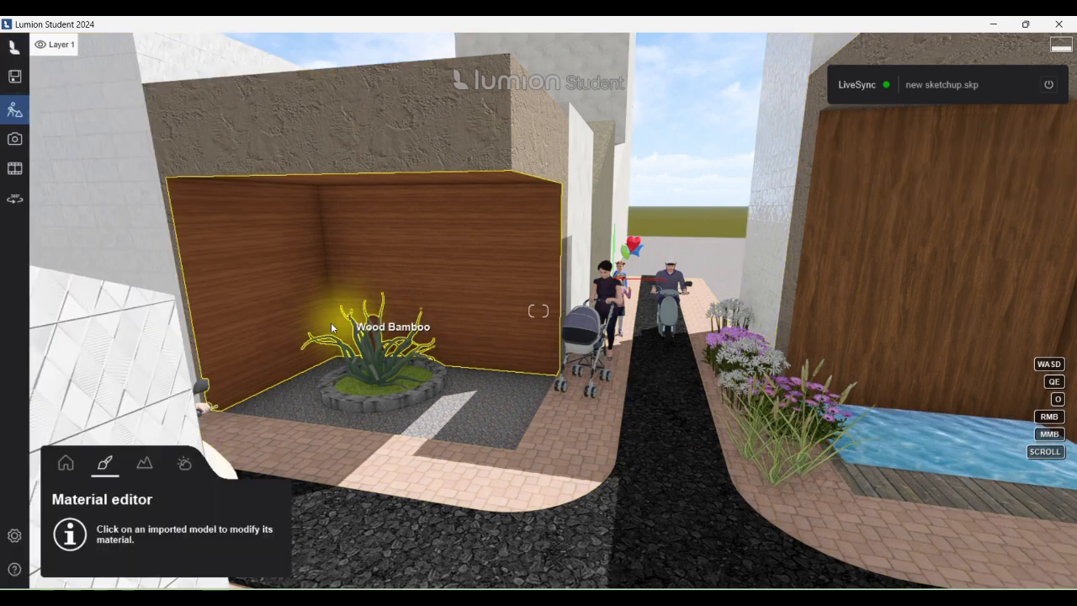
- Try Evermotion Tiles 002 2048, beige stone tiles and dark grey tiles on the houses' Default material surface
key("s")
left_click(392, 378)
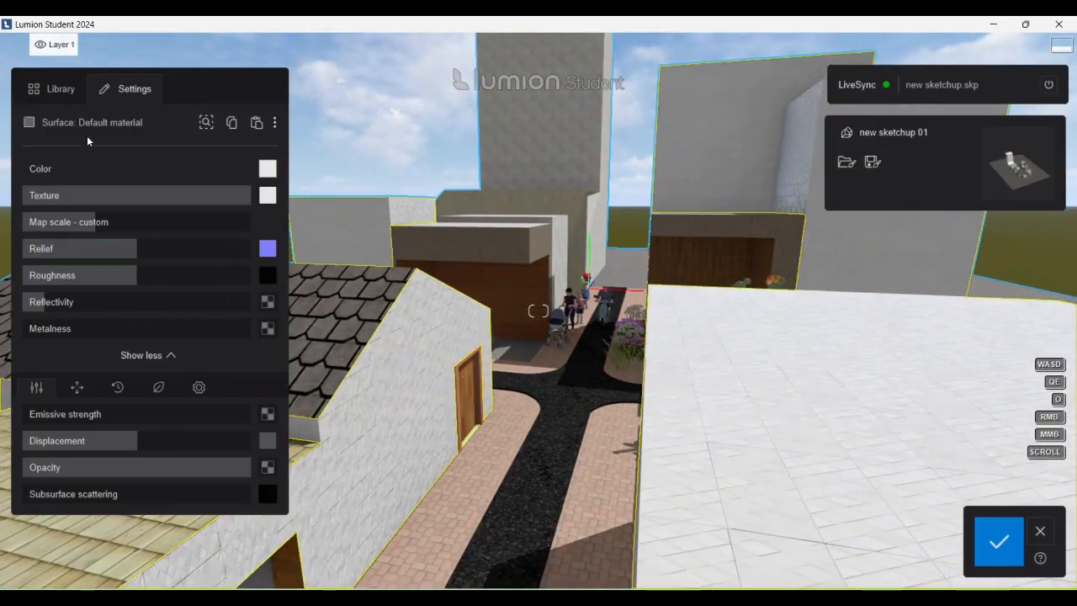
left_click(65, 96)
left_click(99, 398)
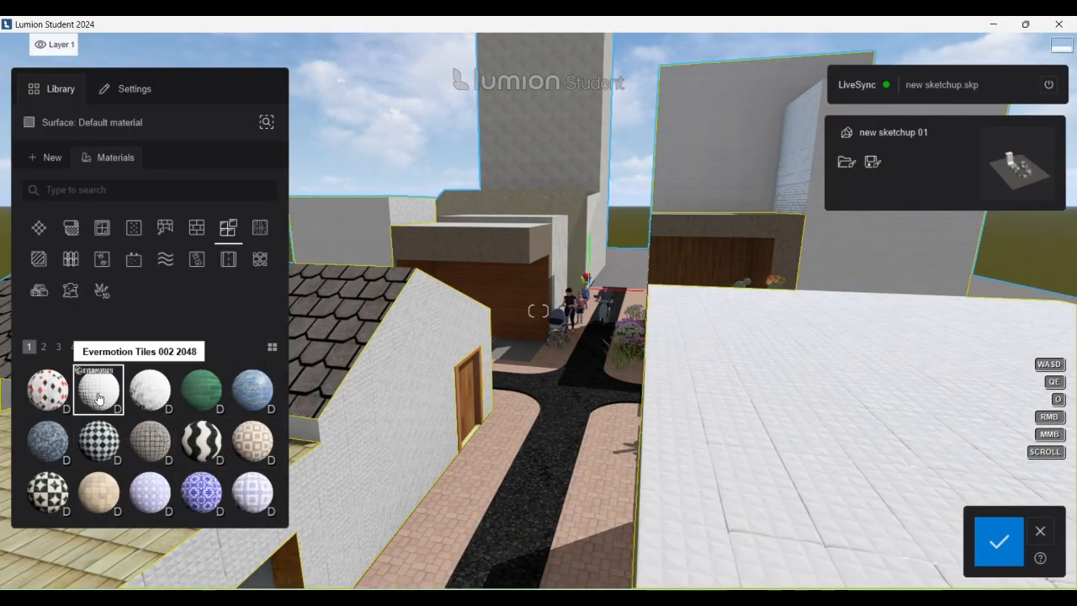
left_click(98, 491)
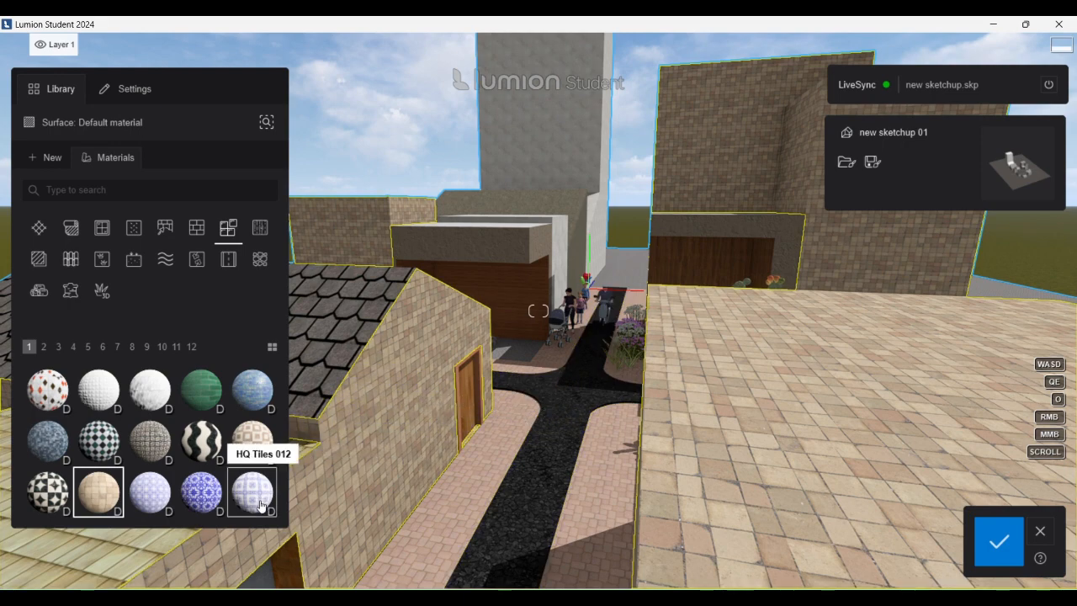
left_click(72, 345)
left_click(201, 490)
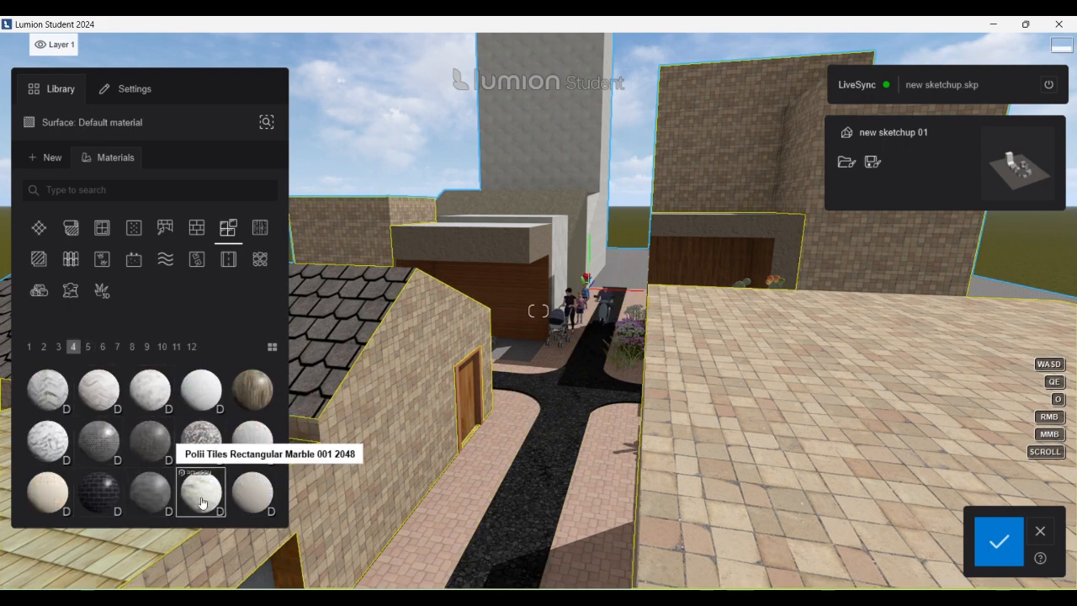
left_click(144, 502)
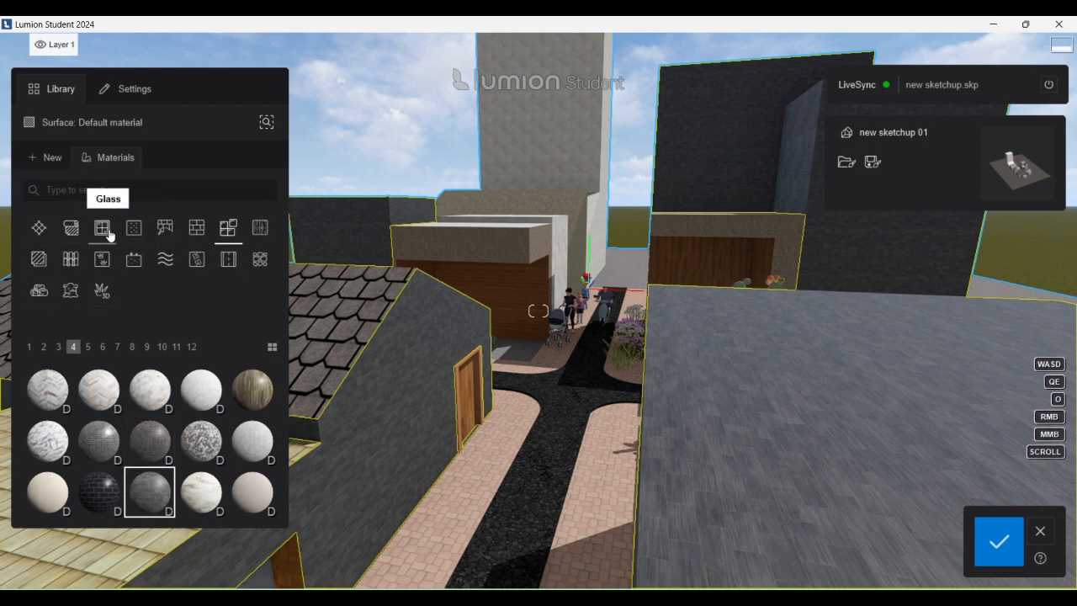
- Compare materials from the Stone Bricks collection on the Default material surface and apply the dark brown brick
left_click(196, 228)
left_click(258, 227)
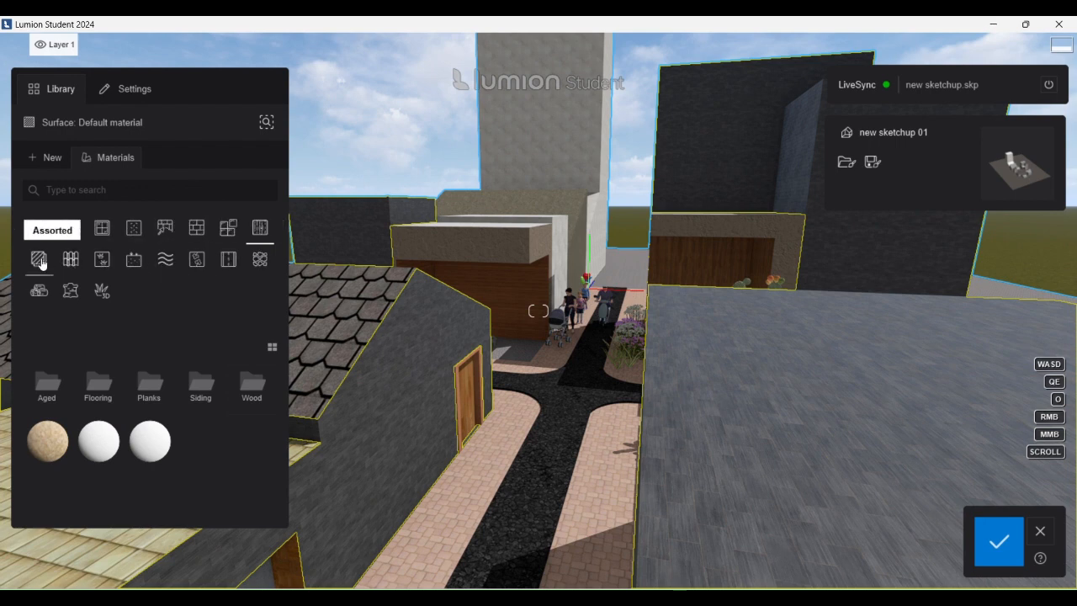
left_click(164, 230)
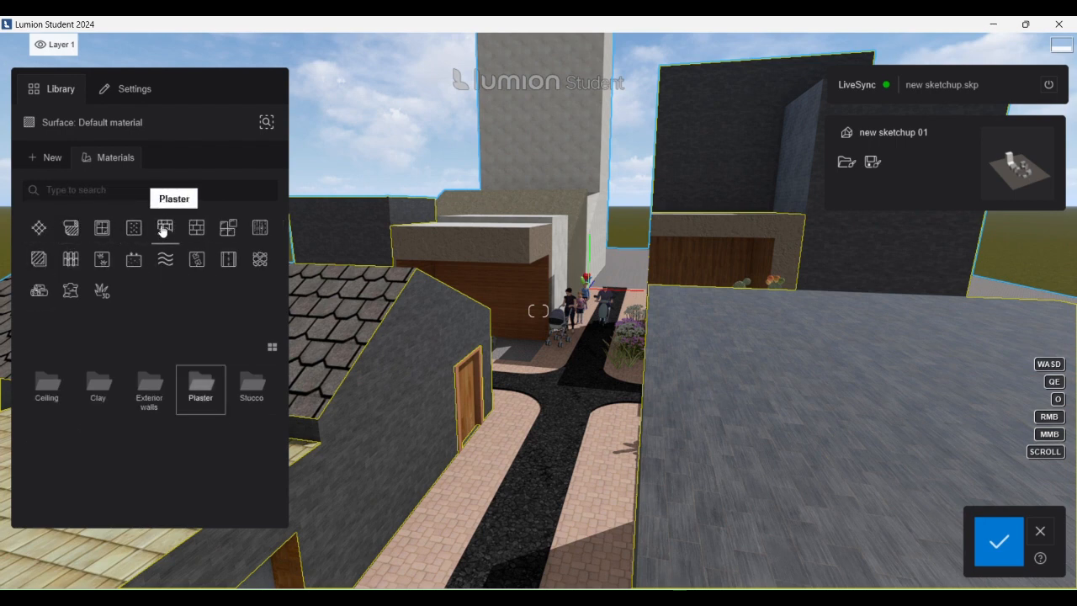
left_click(164, 259)
left_click(101, 375)
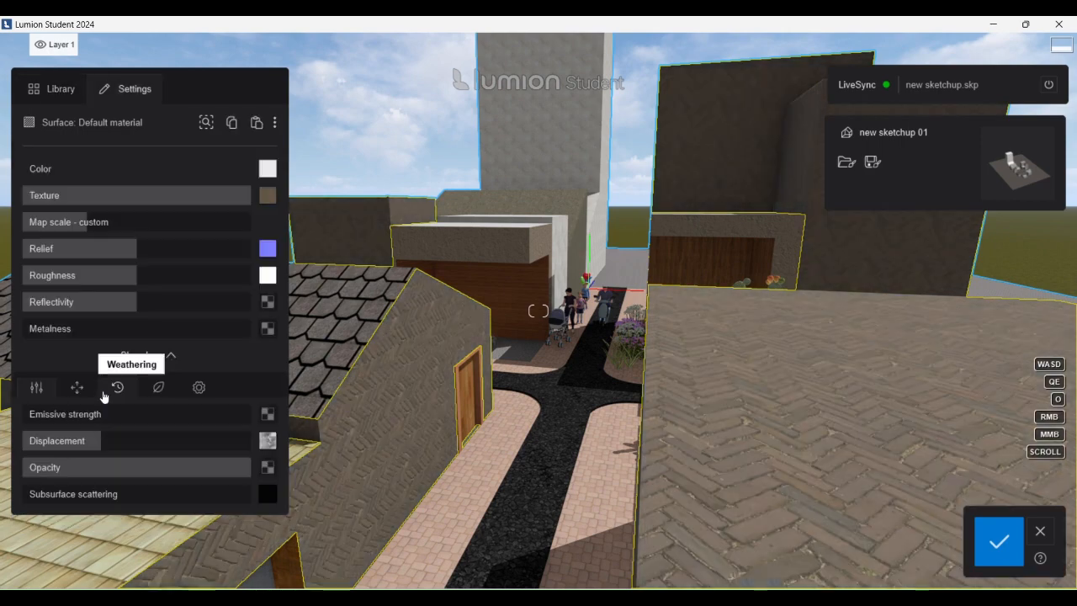
left_click(55, 90)
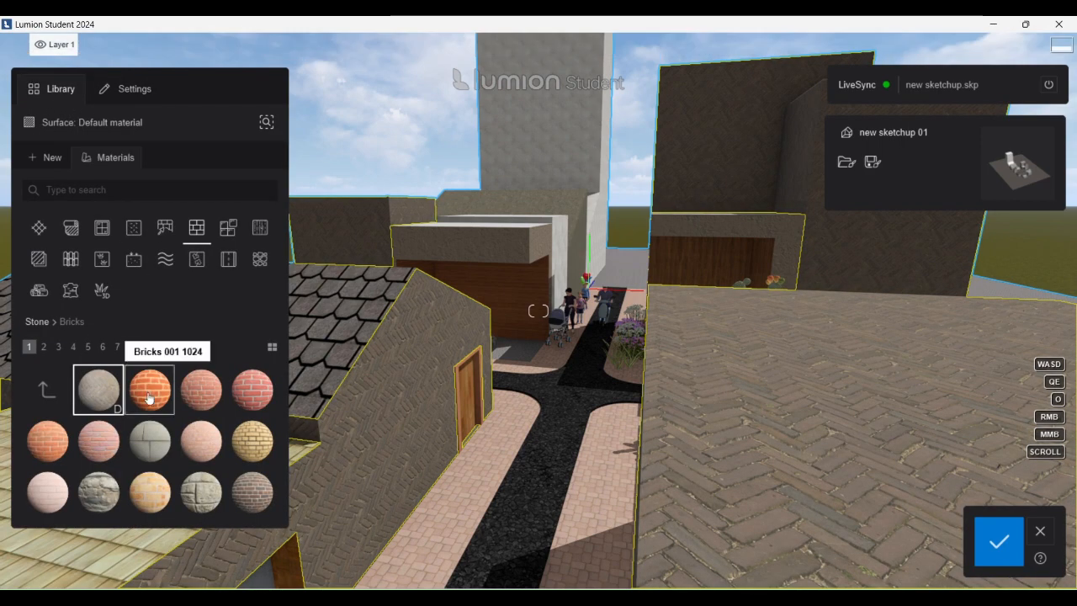
left_click(150, 389)
left_click(202, 397)
left_click(256, 495)
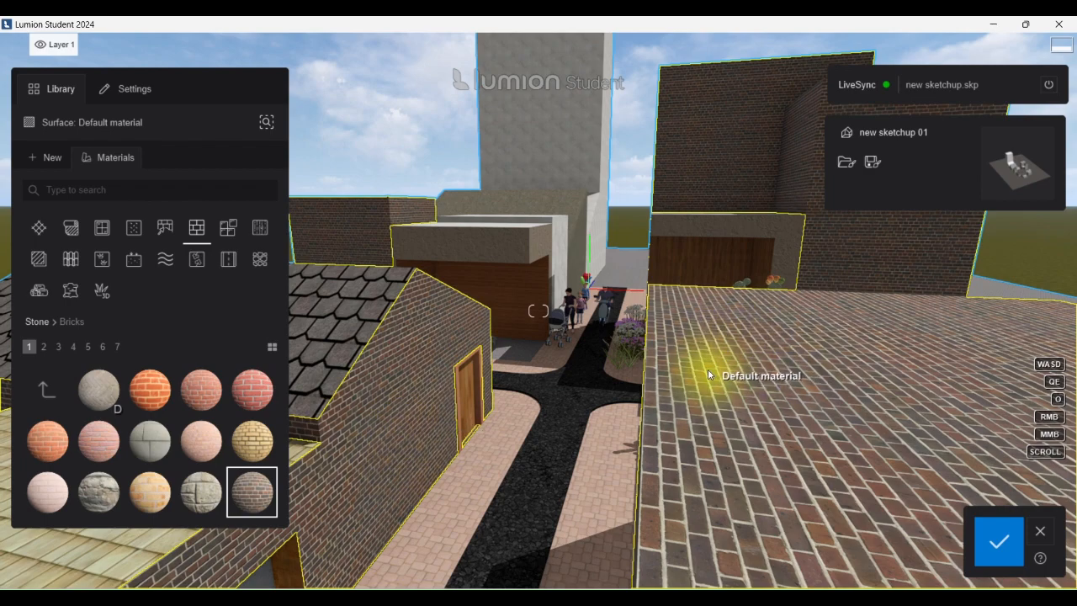
- Compare Bricks 008a 1024, rough grey stone and red bricks on the Default material surface, and restore the dark brown brick
key("a")
key("e")
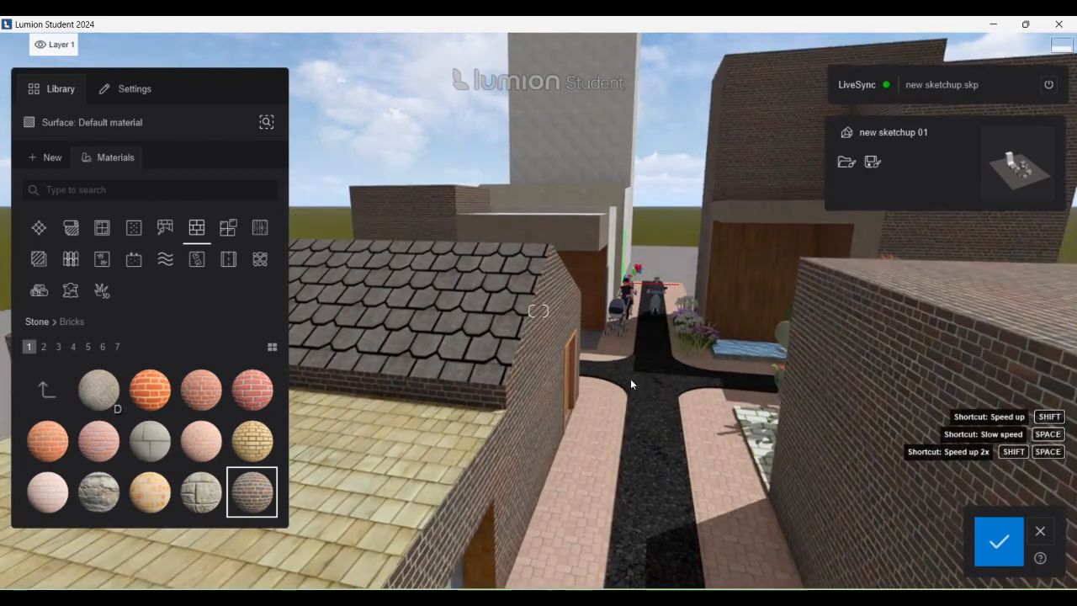
key("w")
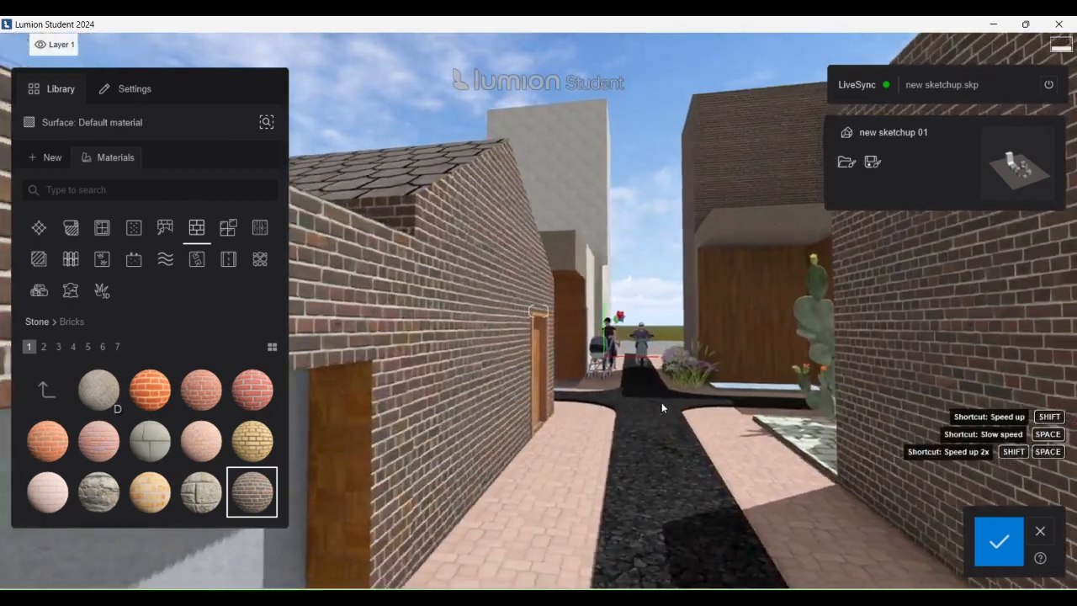
key("w")
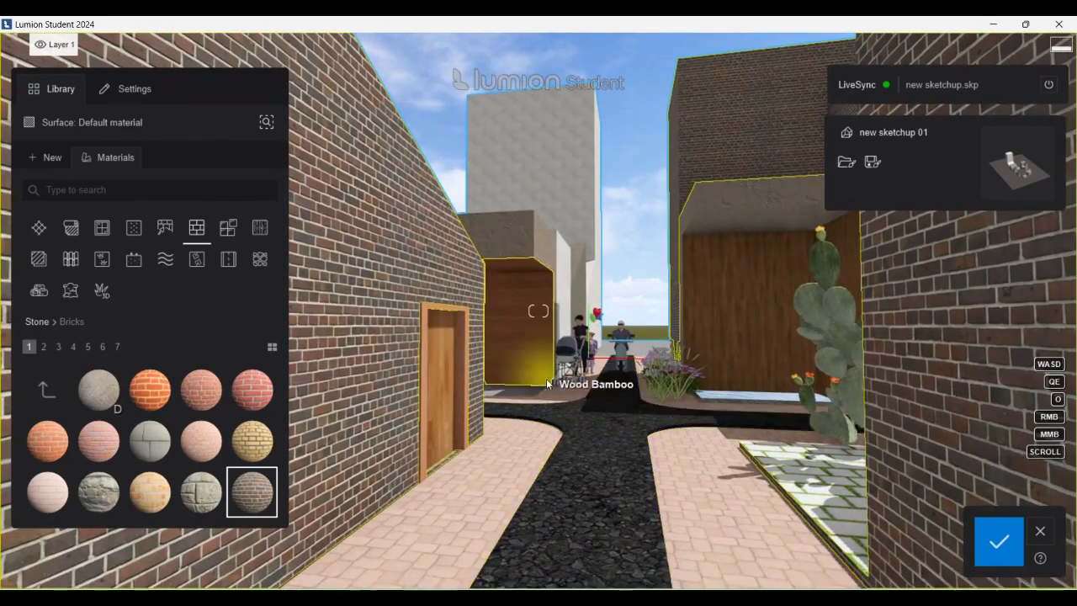
left_click(151, 454)
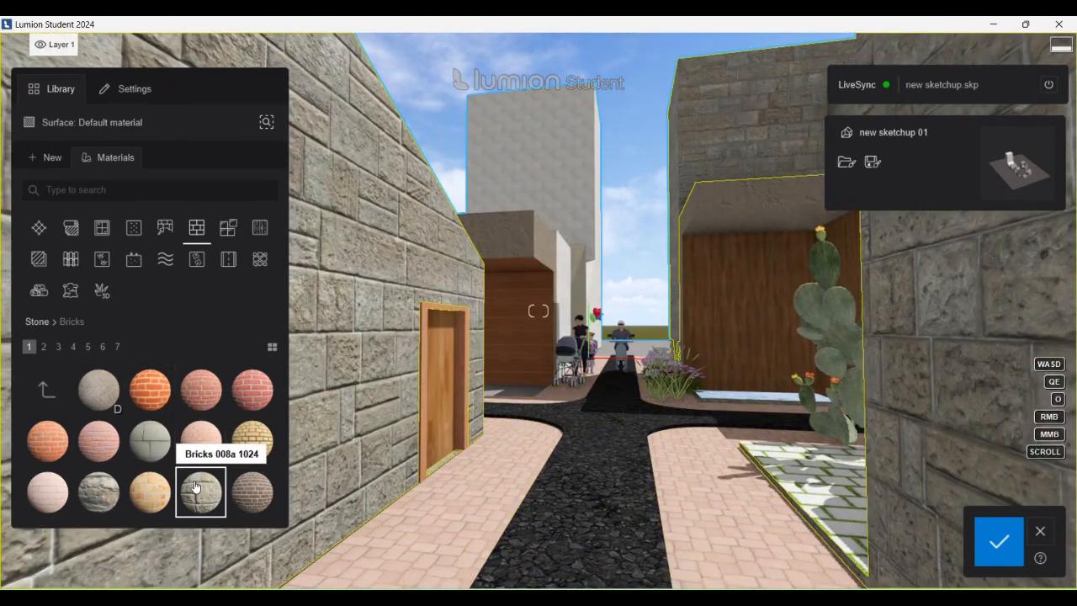
left_click(201, 492)
left_click(98, 492)
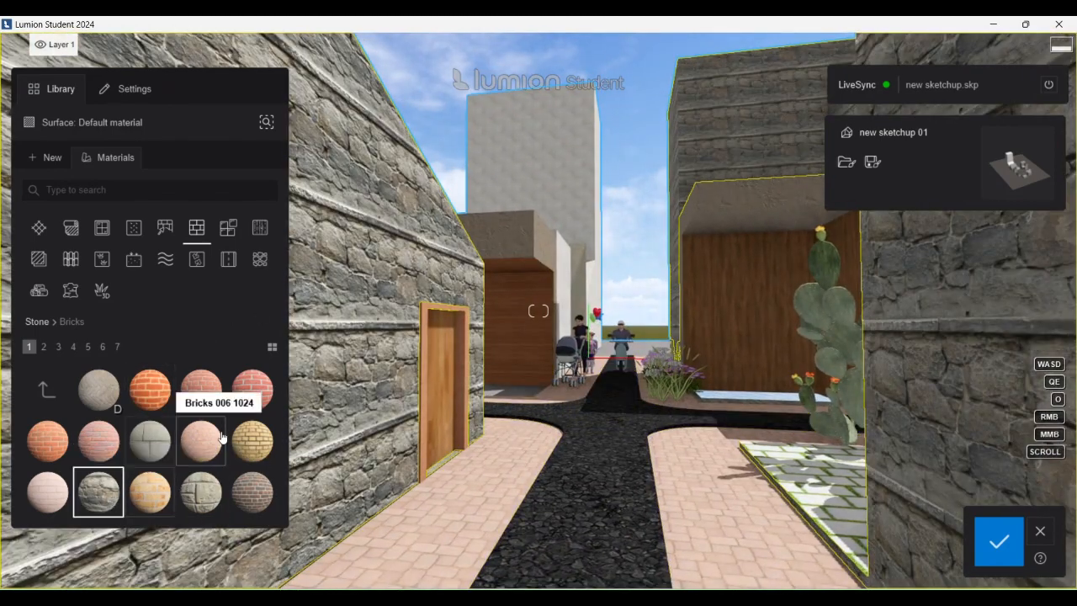
left_click(201, 393)
left_click(252, 391)
left_click(98, 440)
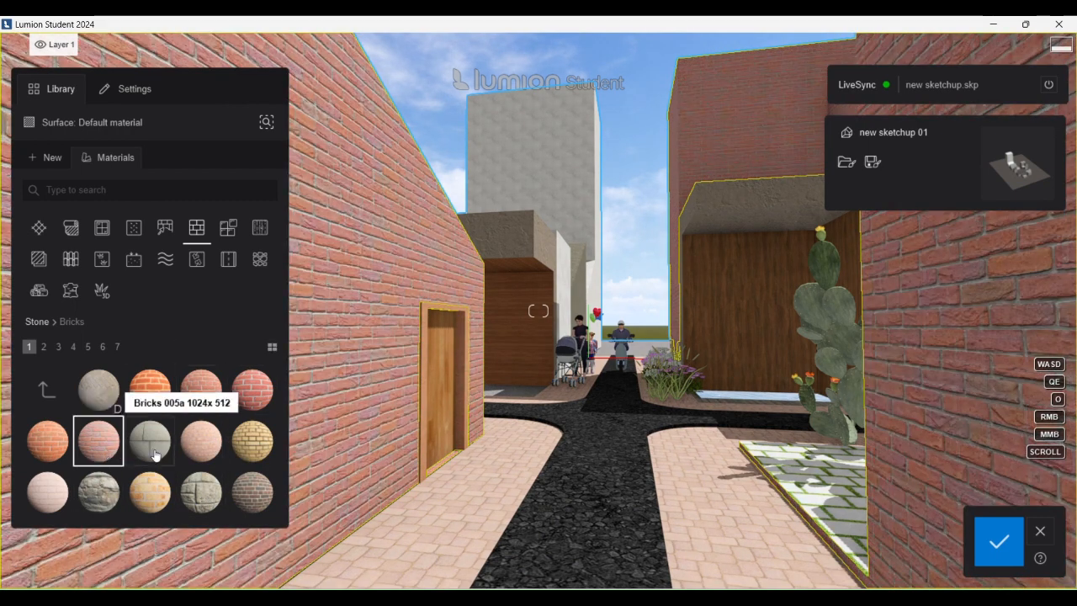
left_click(259, 498)
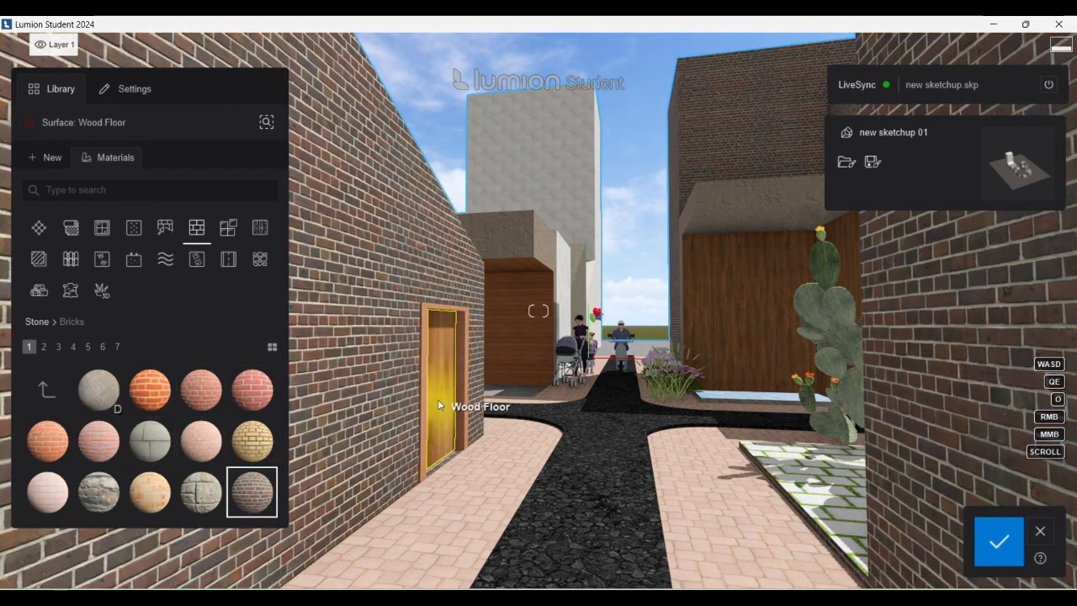
- Try Wood Siding 008 2048 and several planks on the door's Wood Floor surface, apply Polii Wood Planks Worn 33 2048 and save
left_click(260, 229)
left_click(204, 388)
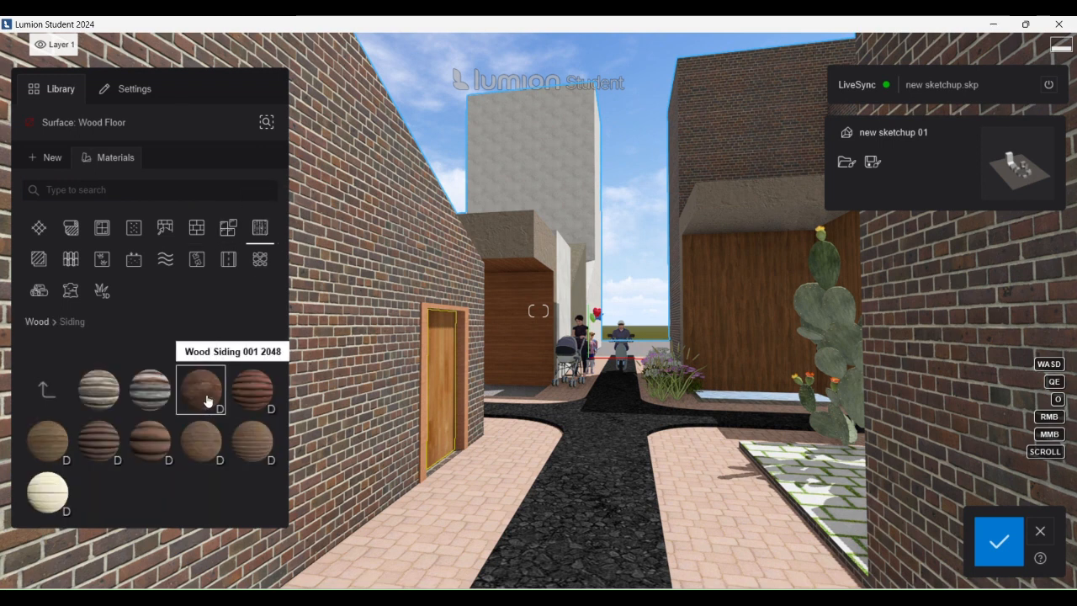
left_click(47, 491)
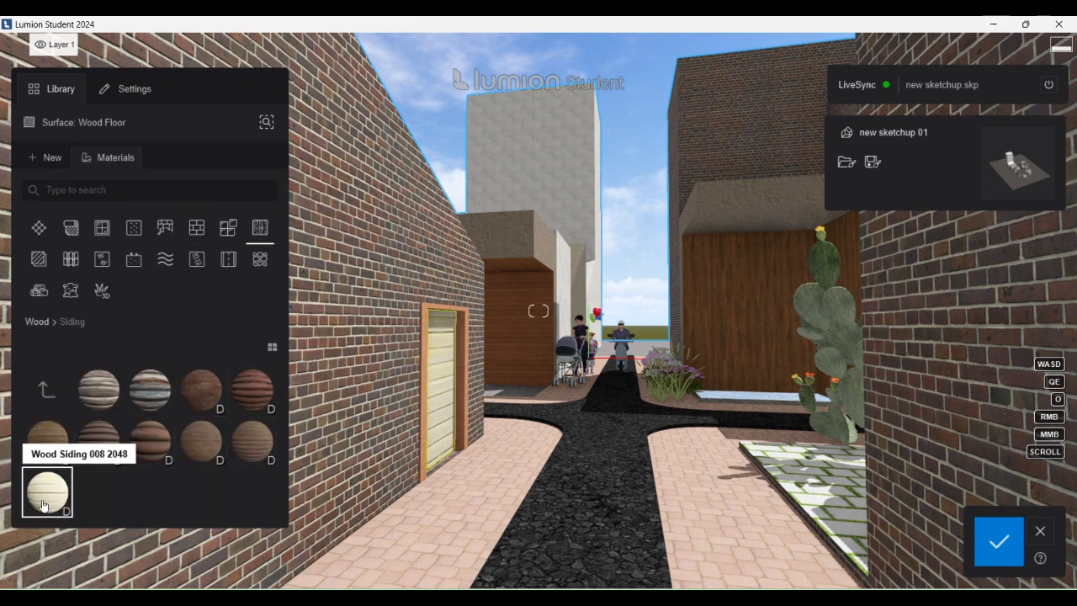
left_click(46, 388)
left_click(149, 388)
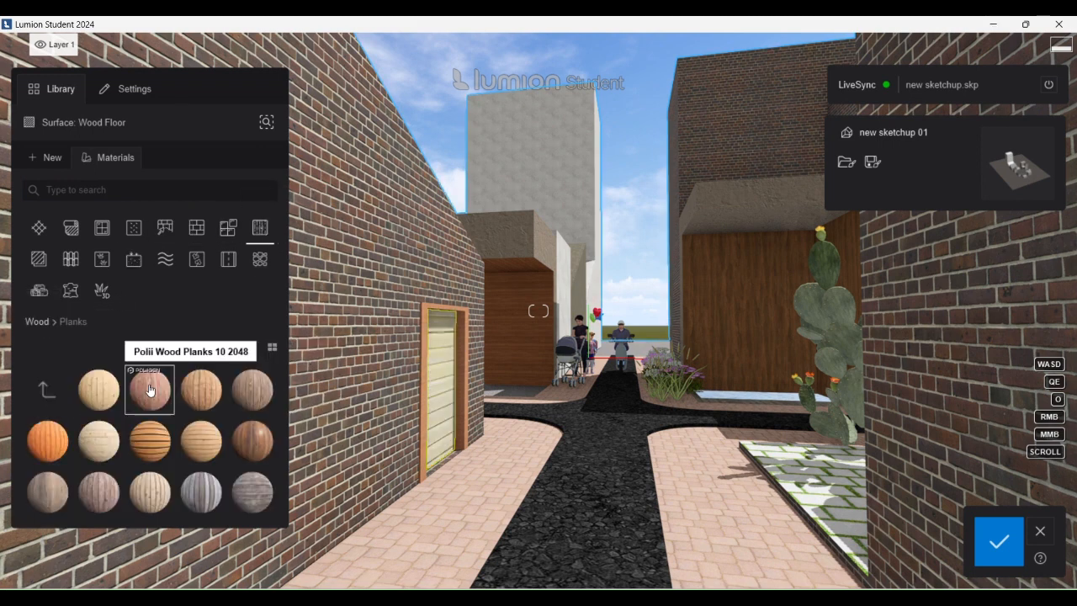
left_click(114, 437)
left_click(258, 477)
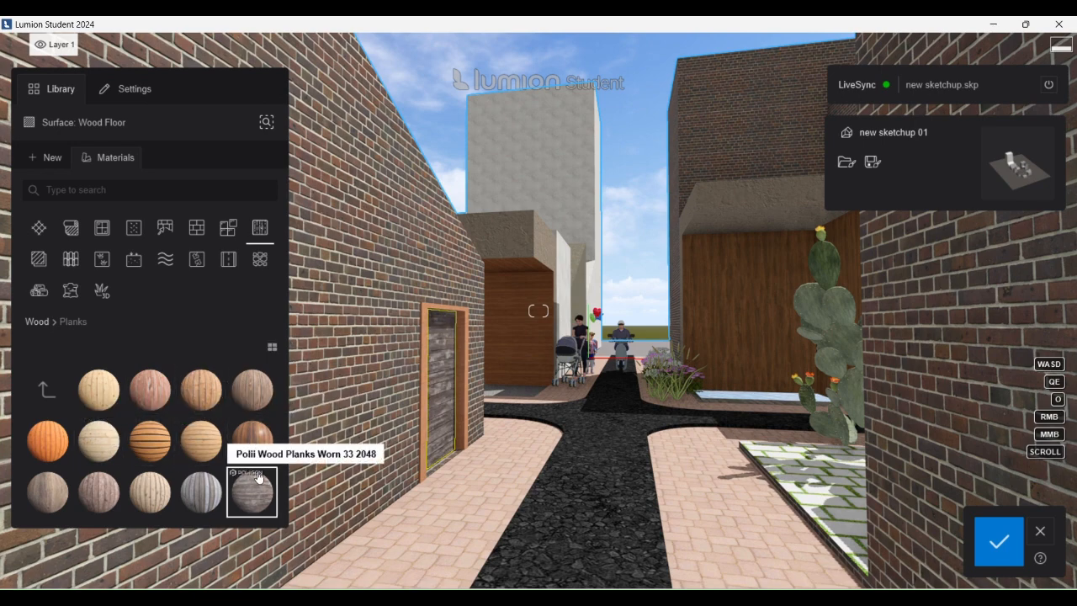
left_click(248, 509)
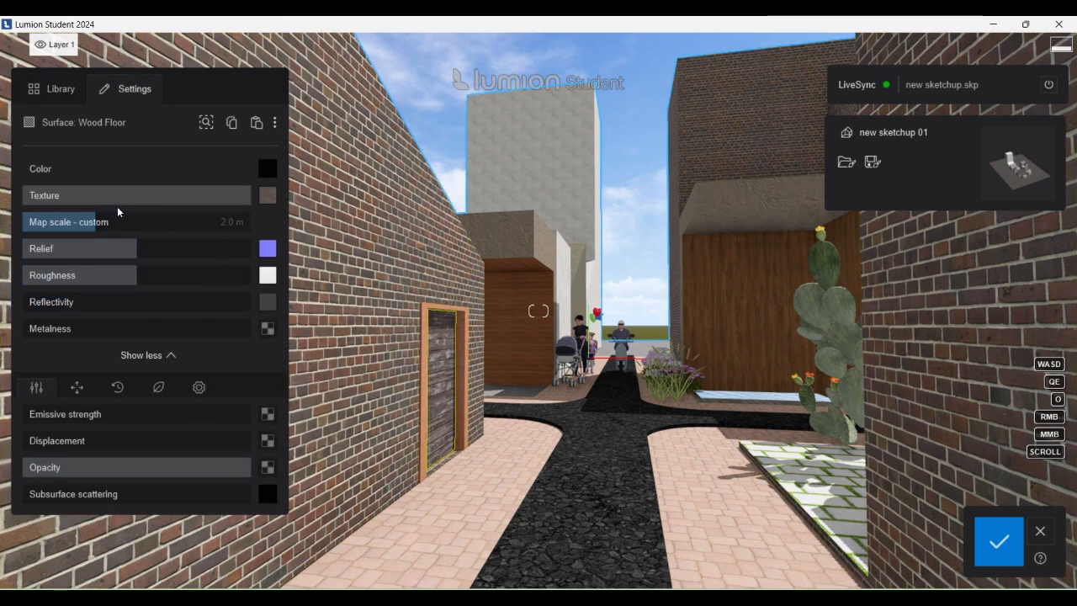
left_click(999, 540)
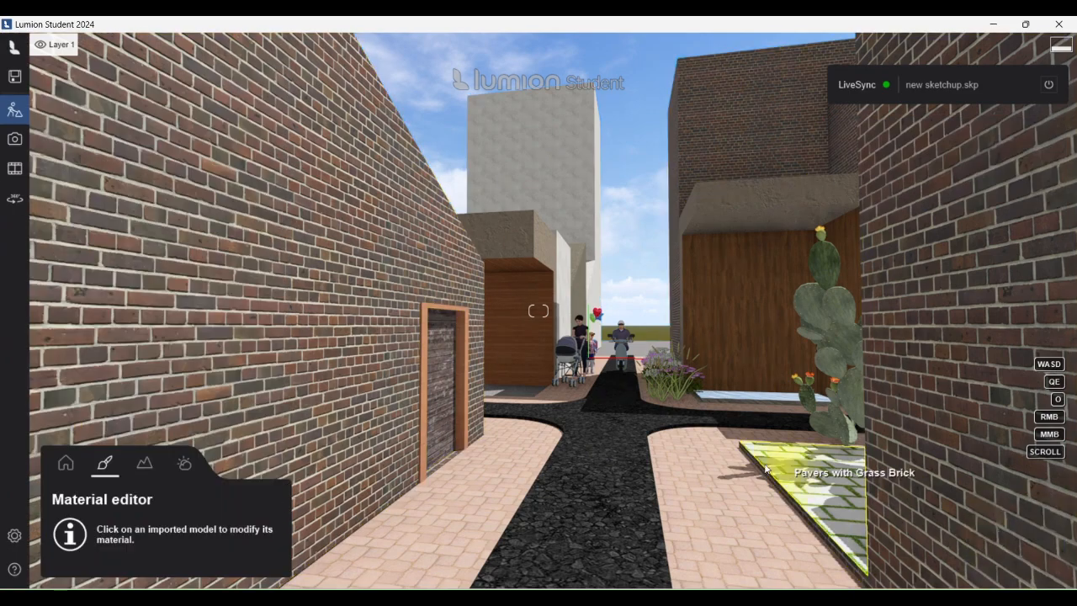
- Open the effects library in object placement mode, with the street and the wood-clad pool niche in view
right_click_drag(740, 477, 624, 448)
key("w")
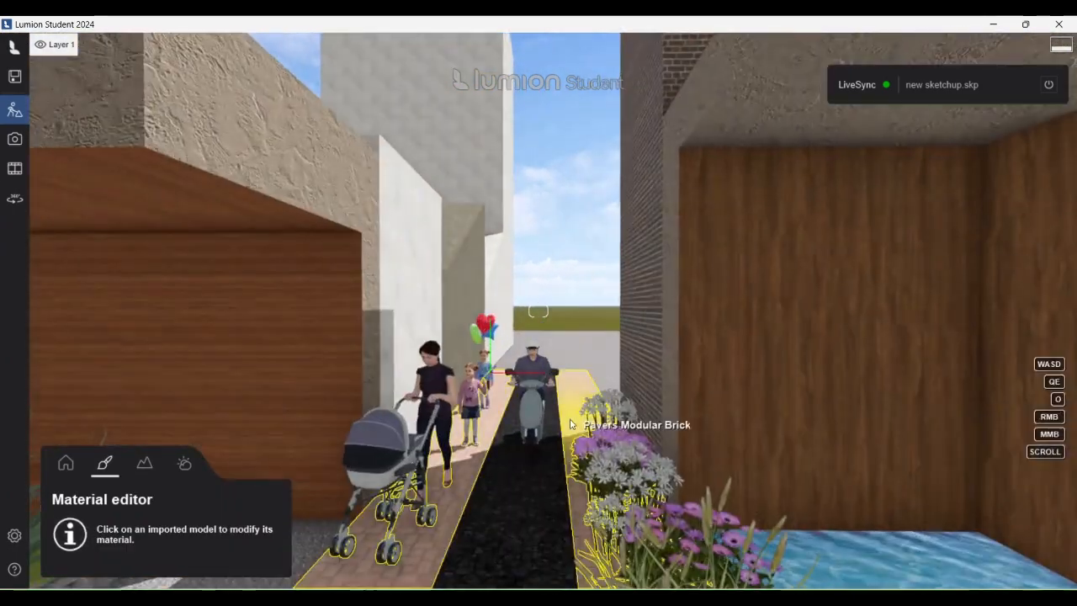
key("s")
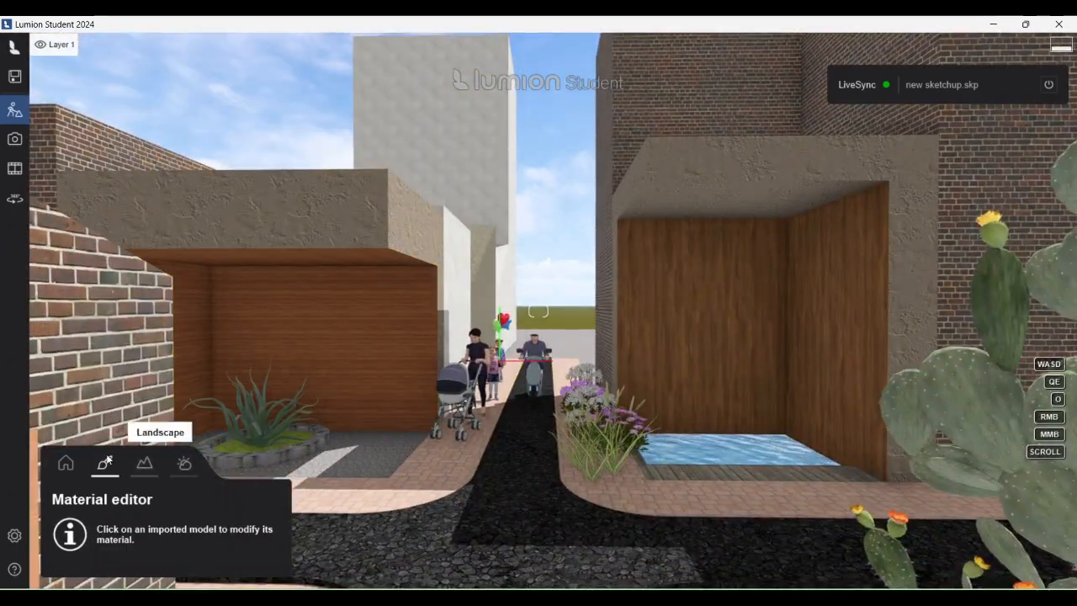
left_click(145, 467)
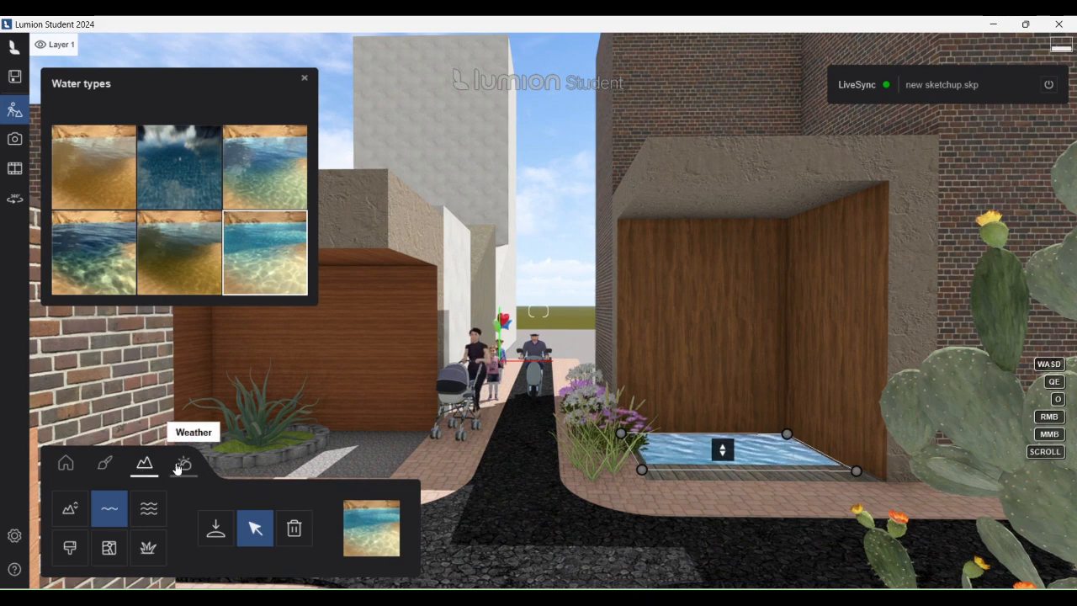
left_click(66, 465)
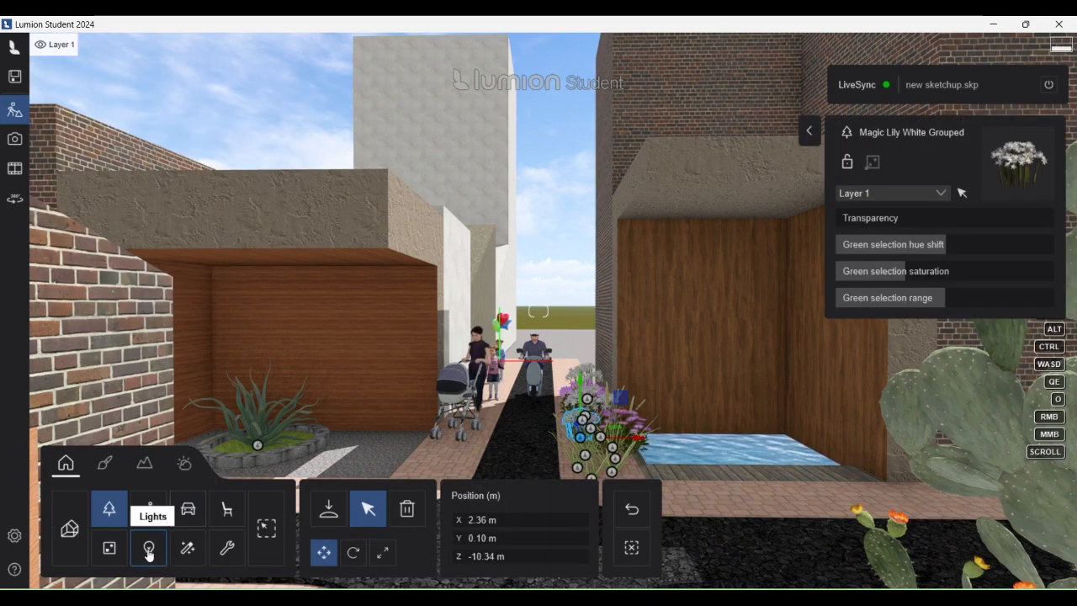
left_click(190, 548)
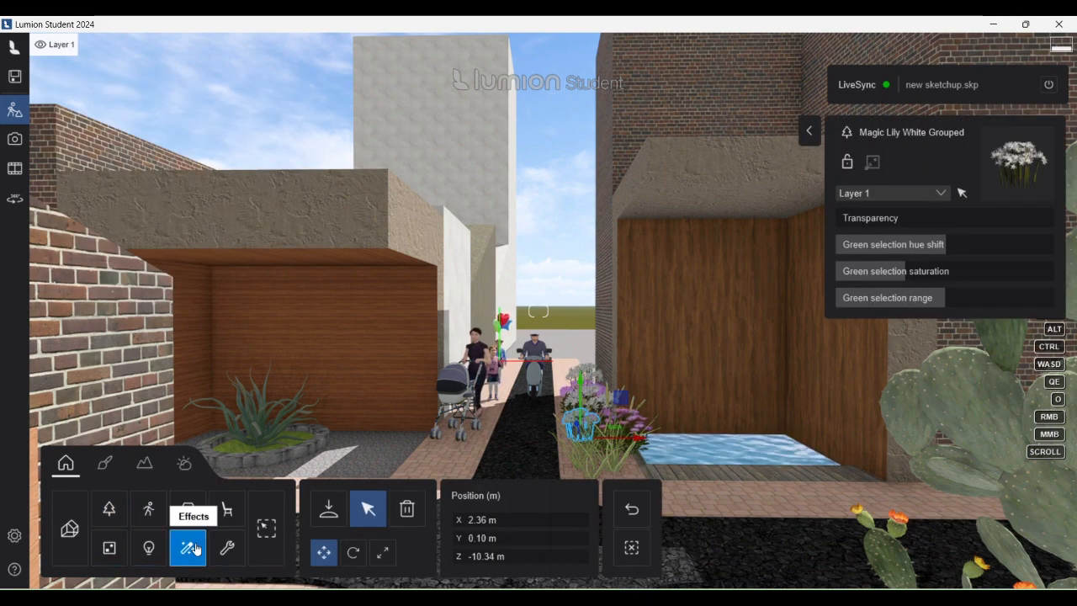
left_click(327, 522)
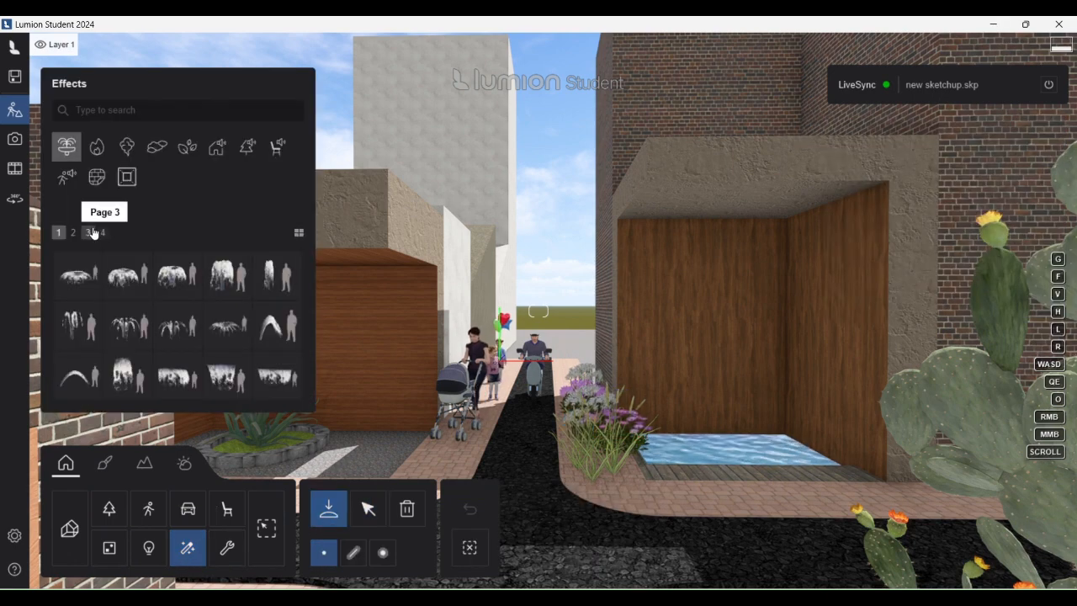
- Place three fountainStream 07 water jets in a row in the pool of the wood-clad niche
mouse_move(251, 371)
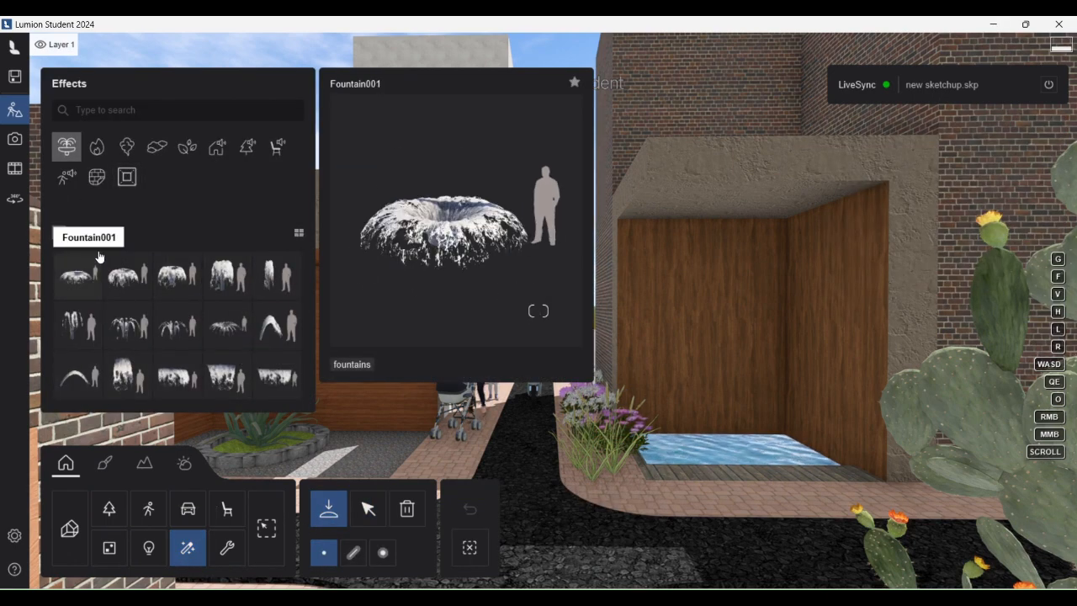
left_click(87, 232)
left_click(127, 275)
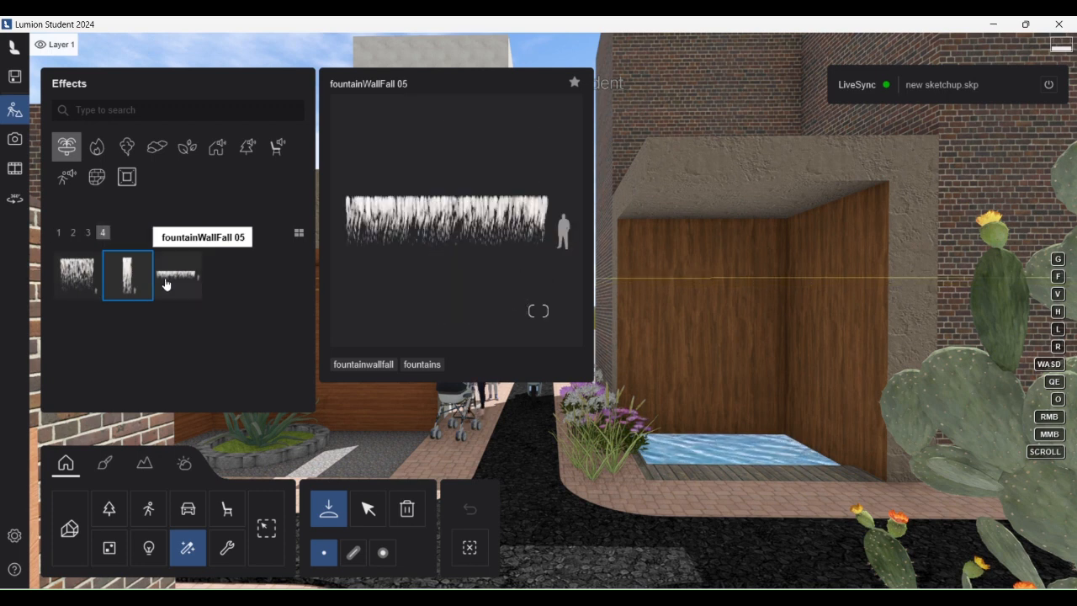
left_click(87, 235)
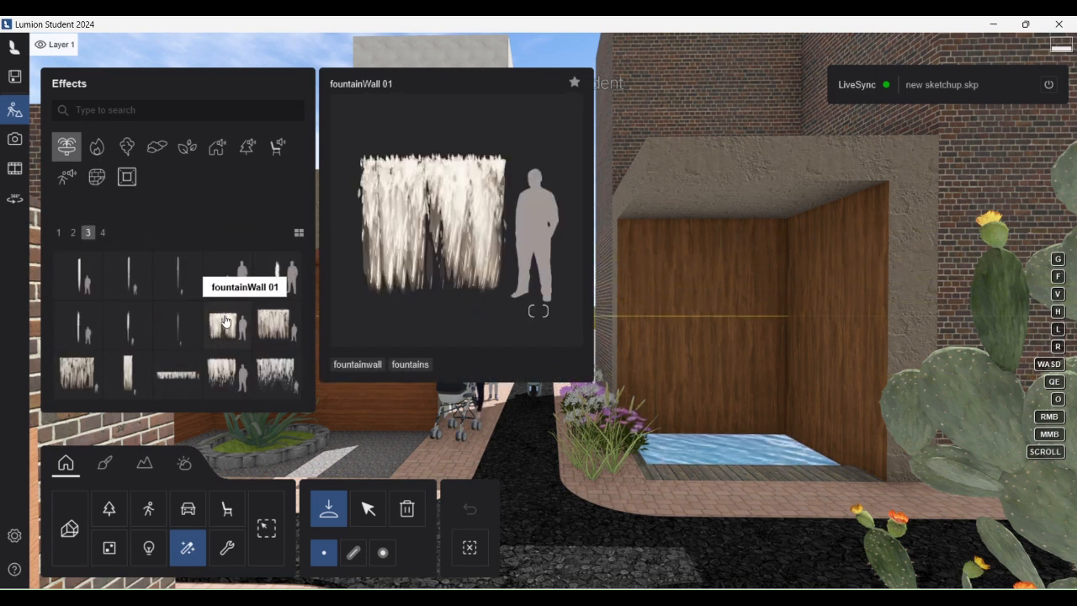
left_click(282, 291)
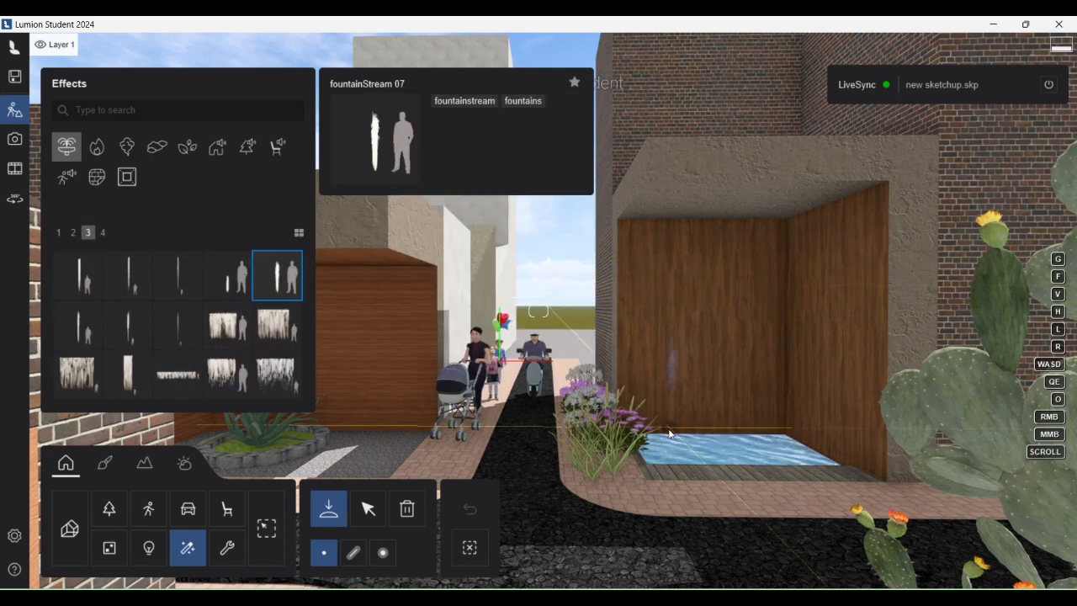
left_click(662, 442)
left_click(699, 445)
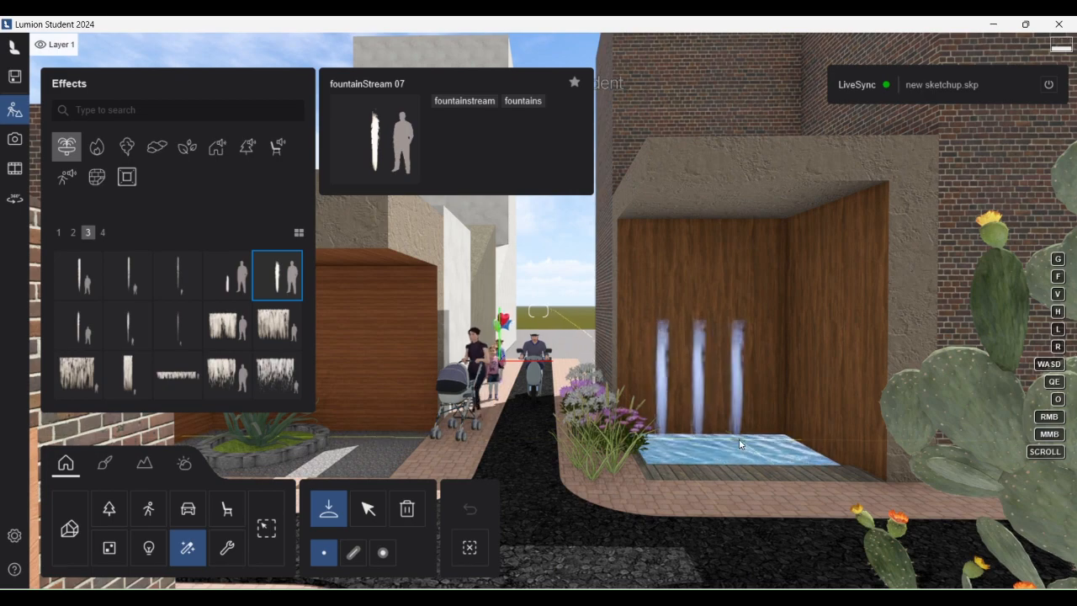
left_click(744, 444)
- Place a fountainStream 01 water jet in the round stone planter with the agave
key("s")
key("w")
right_click_drag(465, 382, 650, 411)
key("d")
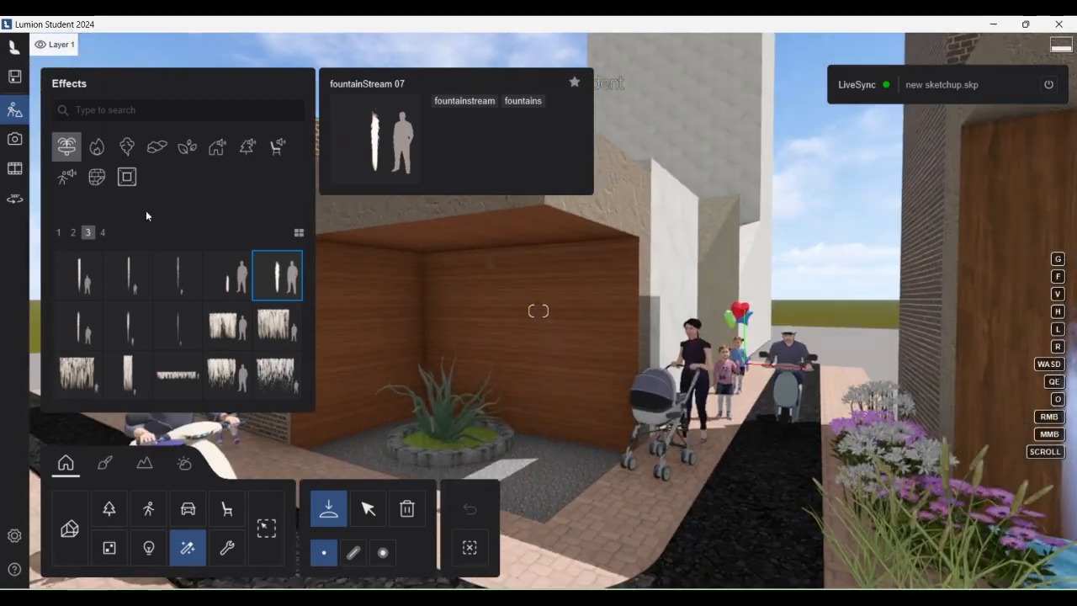
left_click(74, 234)
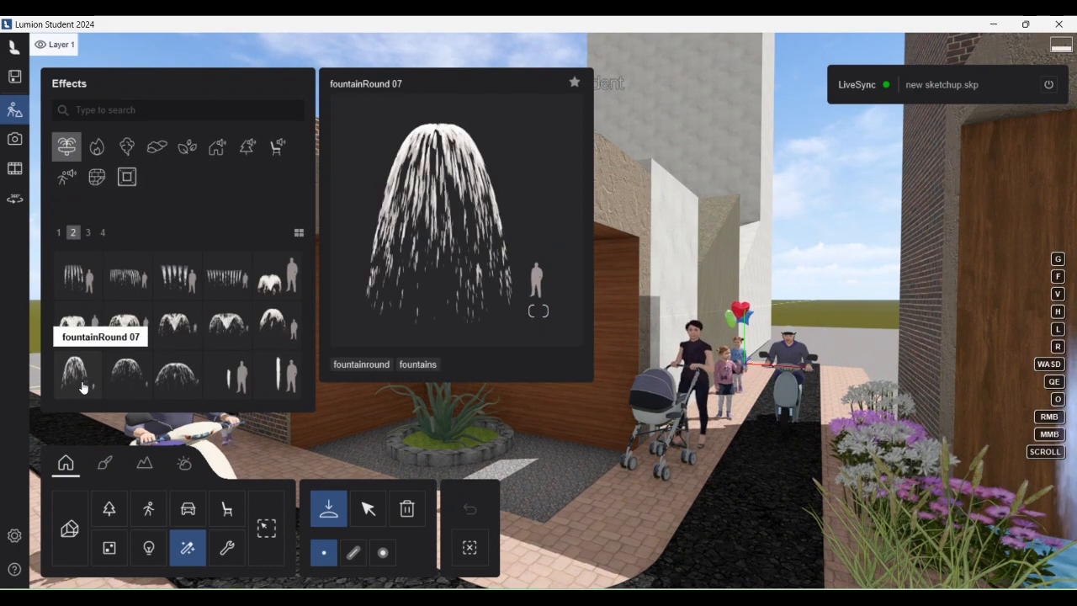
left_click(229, 373)
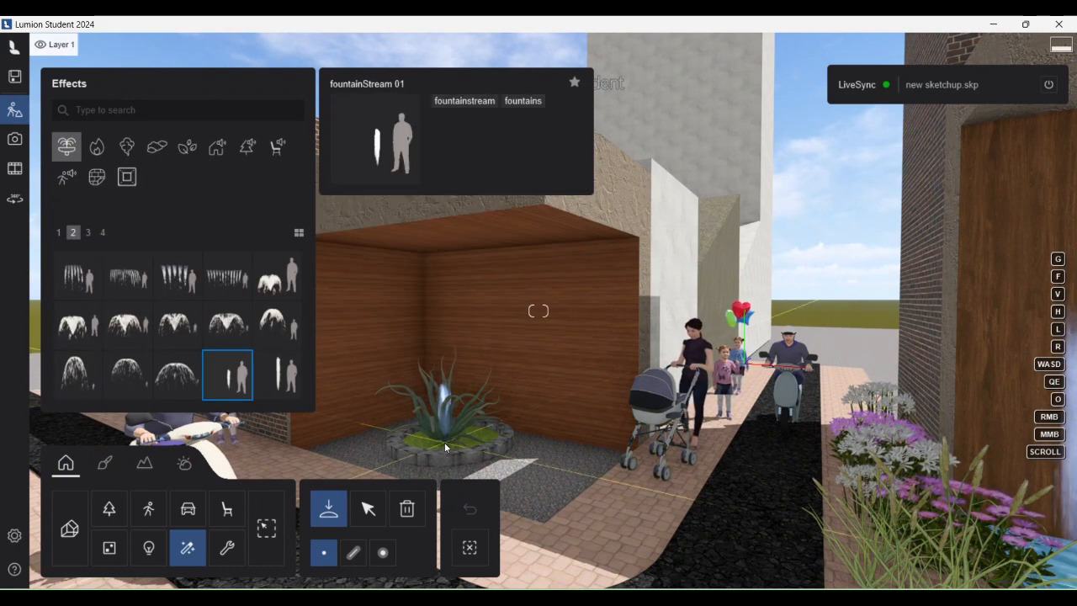
- Place a falling yellow leaves effect over the street near the scooter rider
left_click(115, 153)
left_click(185, 154)
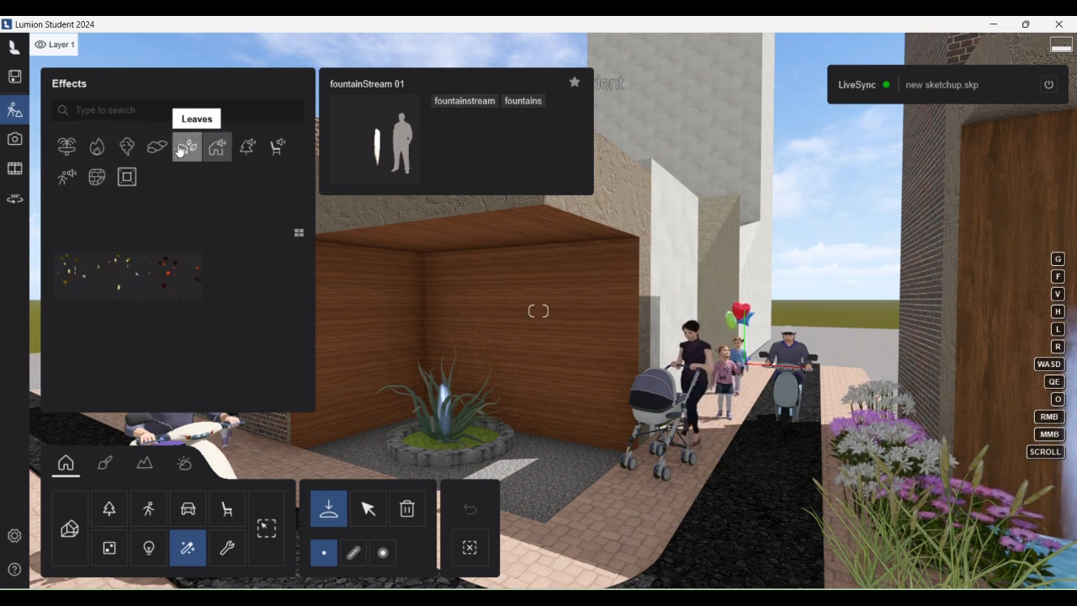
mouse_move(102, 275)
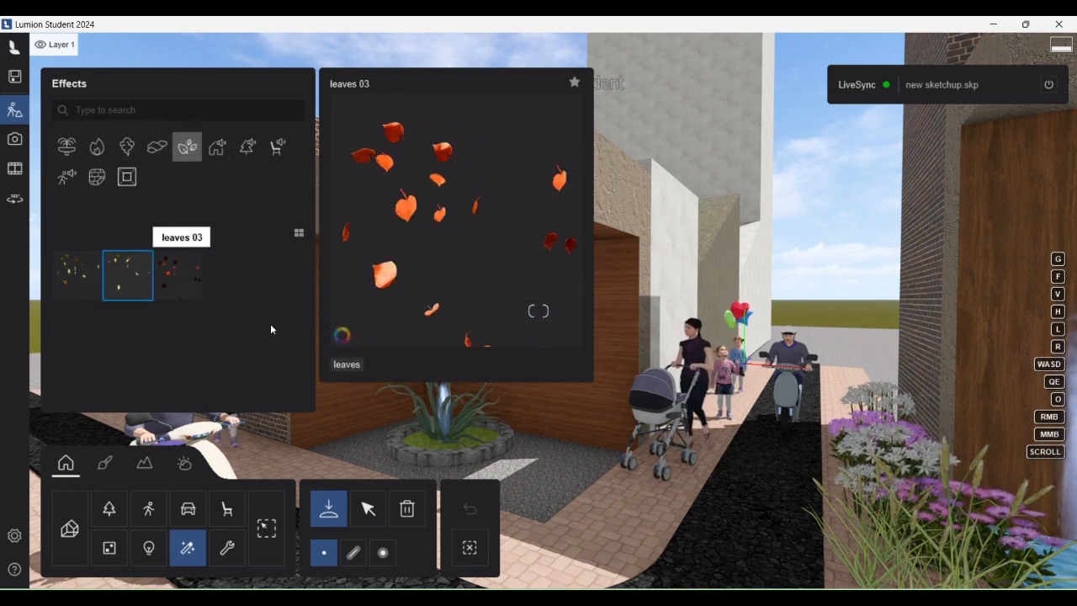
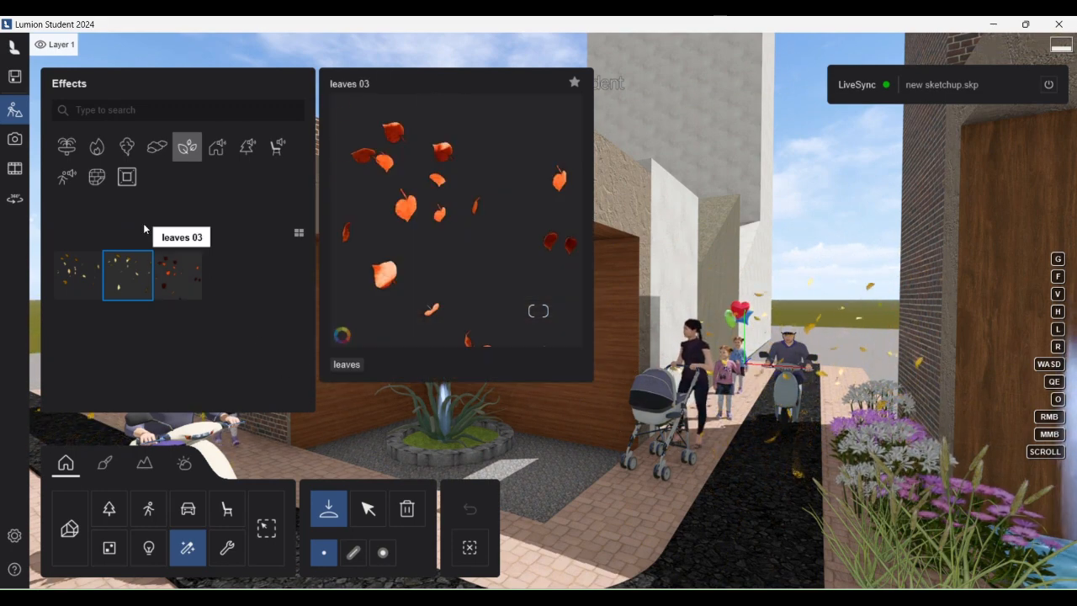
- Place the smoke 03 and smoke 10 effects by the tall building behind the houses
left_click(127, 146)
left_click(178, 275)
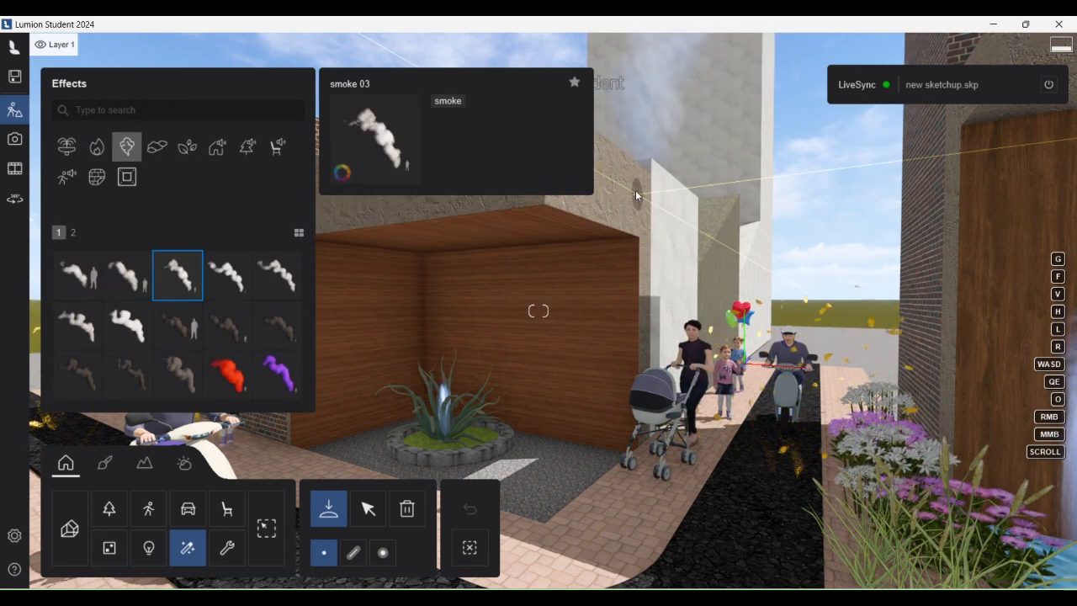
left_click(277, 325)
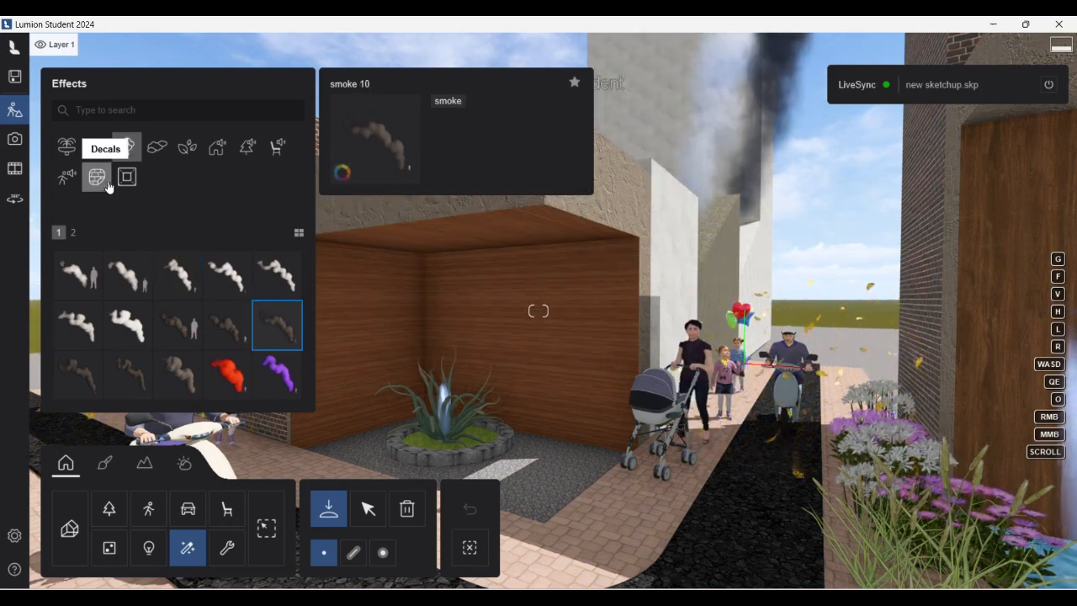
- Place the leaves 01 effect around the large cactus beside the street
right_click_drag(689, 324, 694, 396)
key("s")
left_click(188, 148)
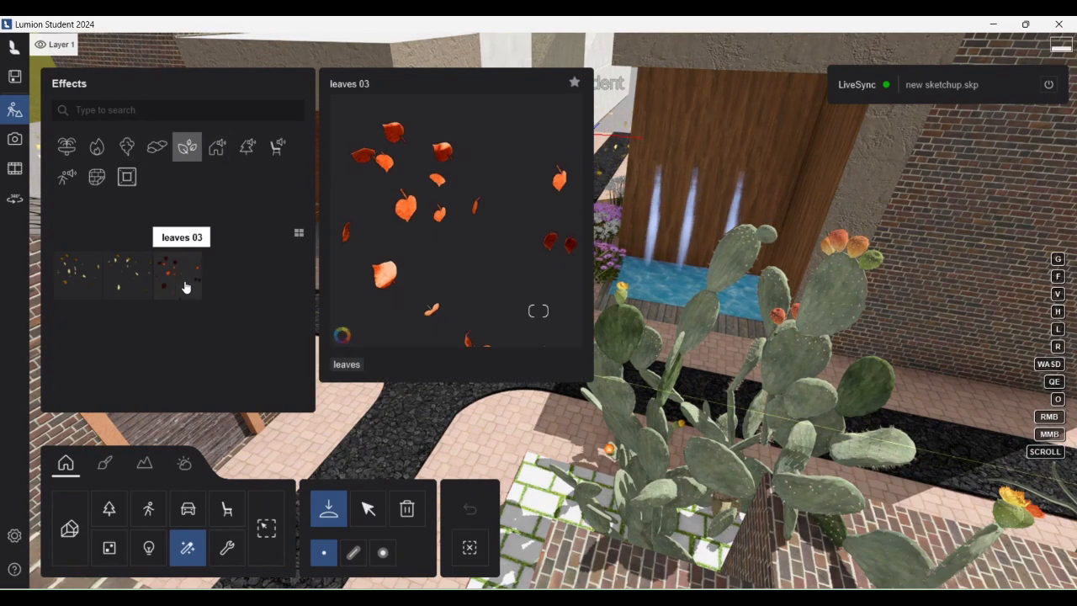
left_click(90, 285)
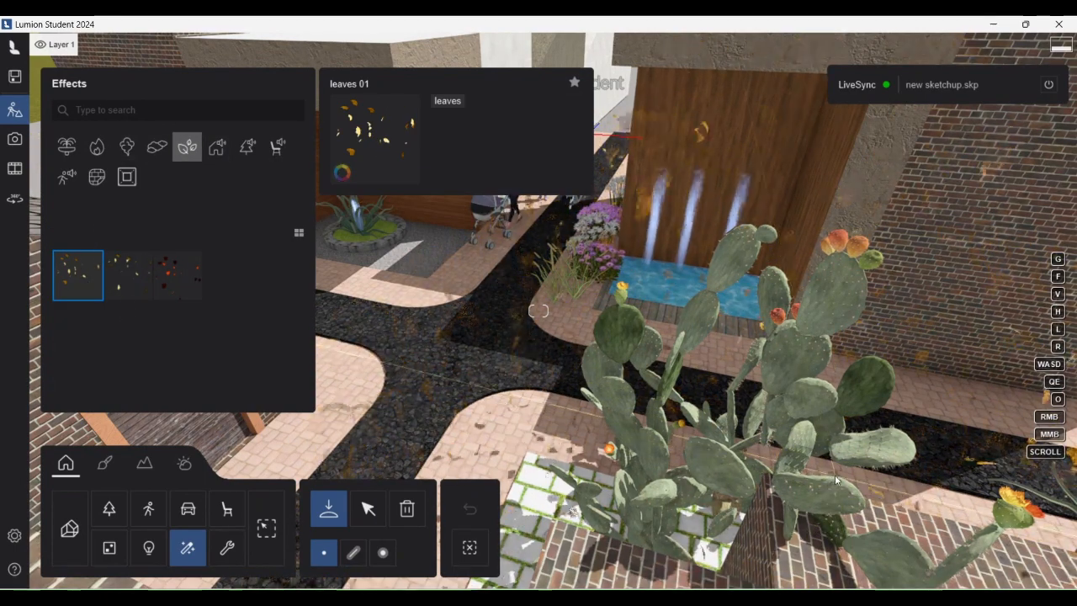
key("s")
key("a")
mouse_move(810, 475)
right_mouse_down()
mouse_move(799, 385)
mouse_move(711, 382)
mouse_move(714, 297)
right_mouse_up()
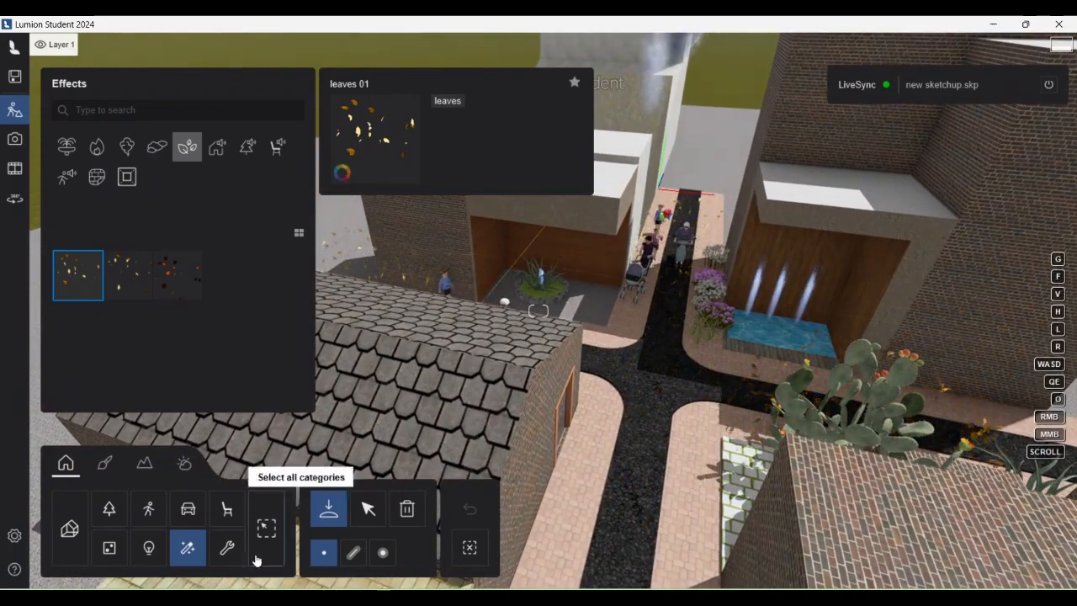
left_click(150, 549)
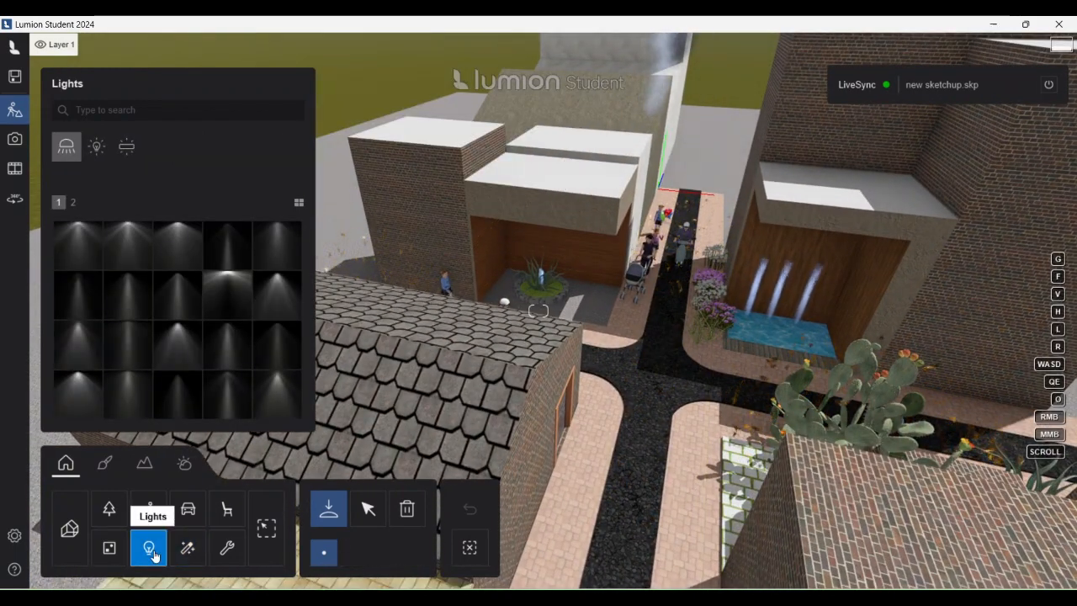
left_click(221, 549)
left_click(192, 550)
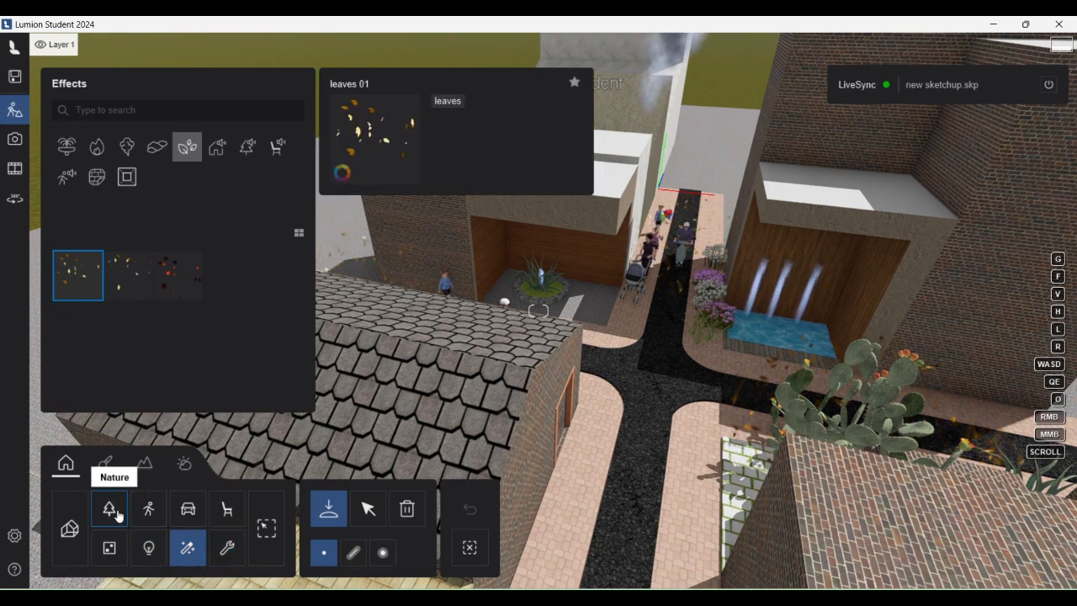
- Place the double-armed LampPost 003 on the pavement corner beside the flowers and the pool
left_click(226, 509)
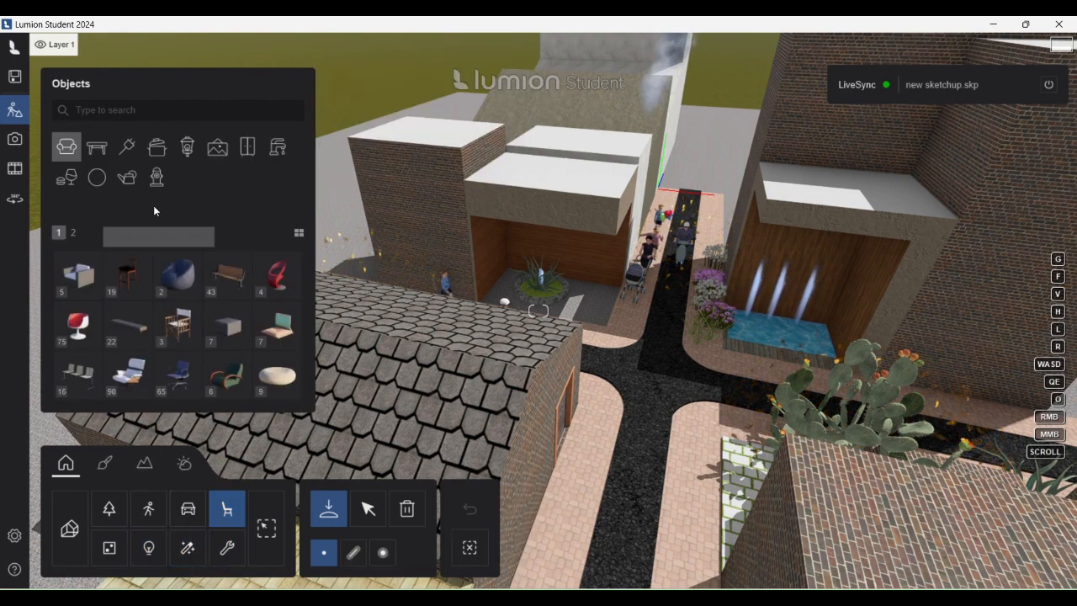
mouse_move(225, 321)
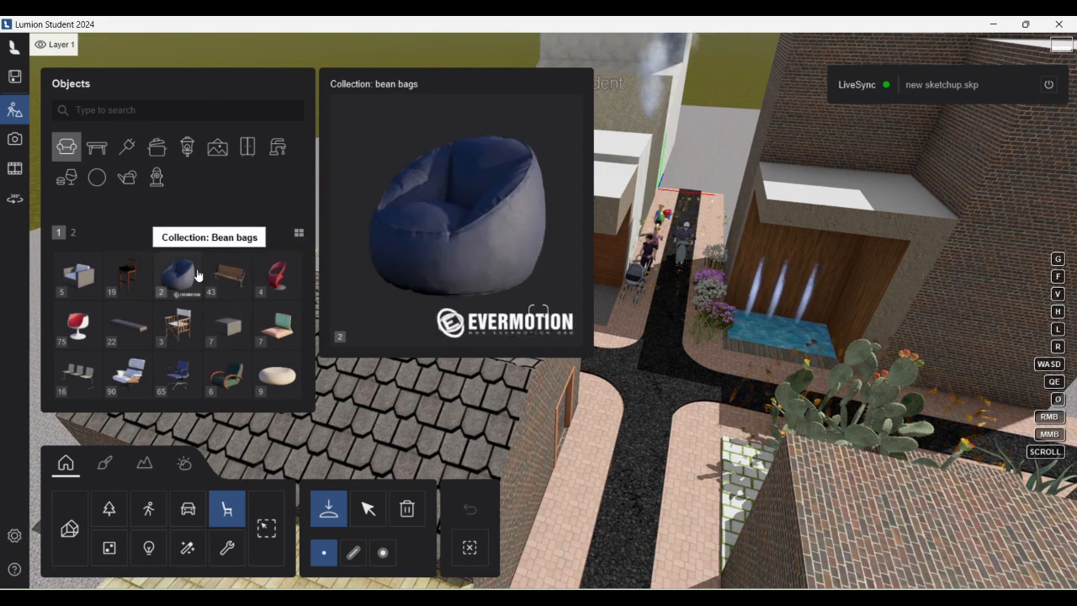
left_click(157, 147)
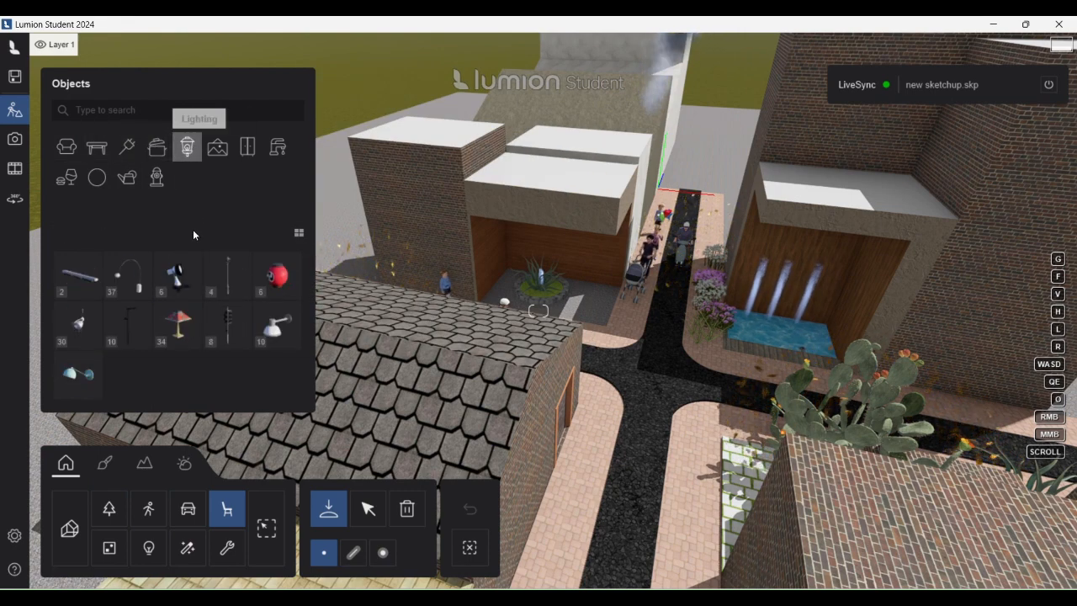
mouse_move(130, 317)
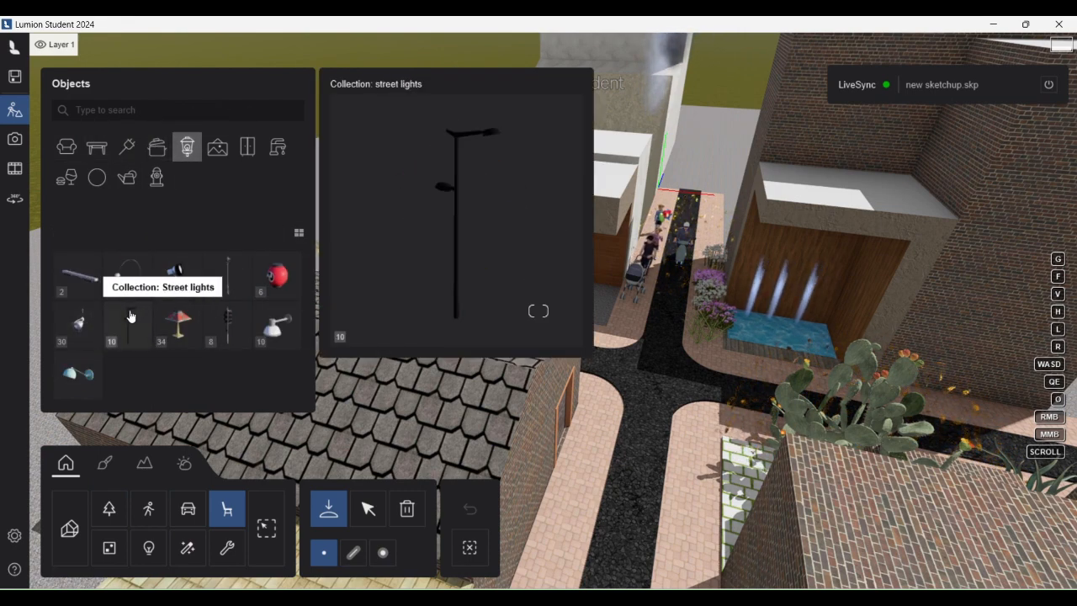
left_click(215, 286)
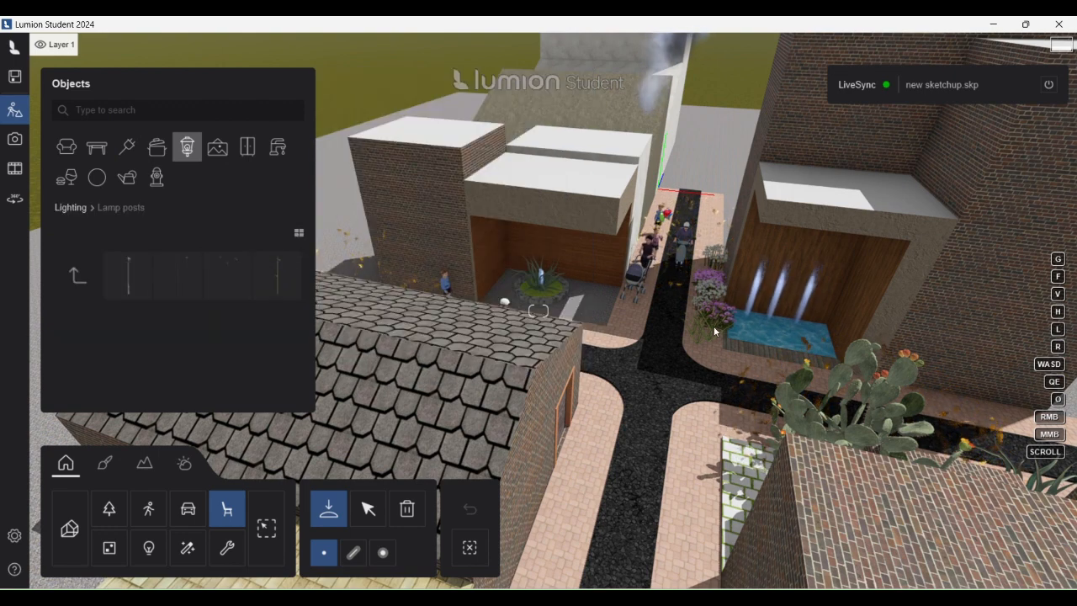
mouse_move(171, 275)
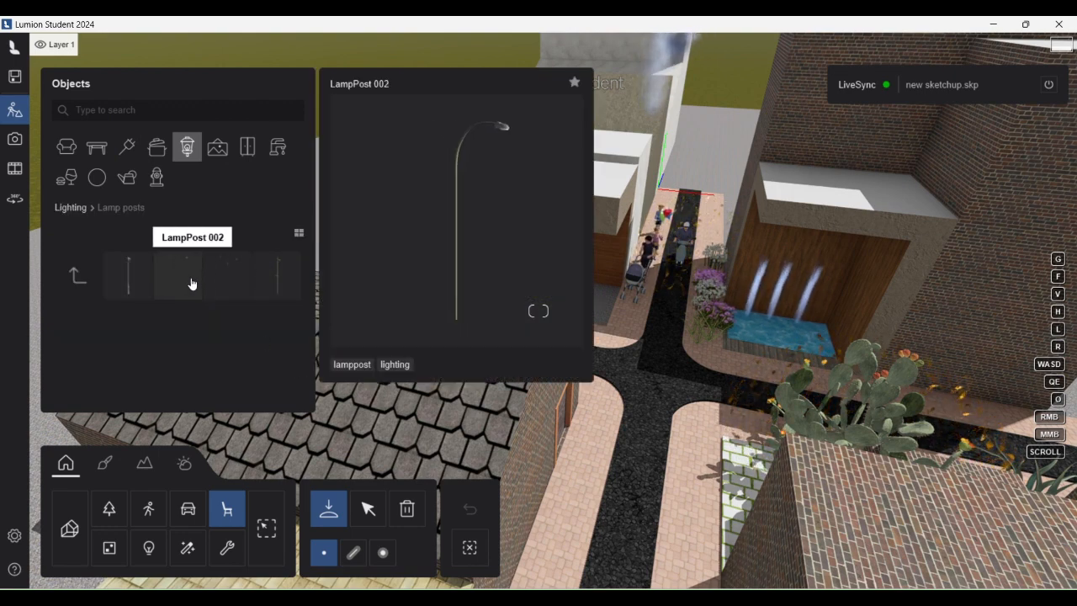
left_click(227, 275)
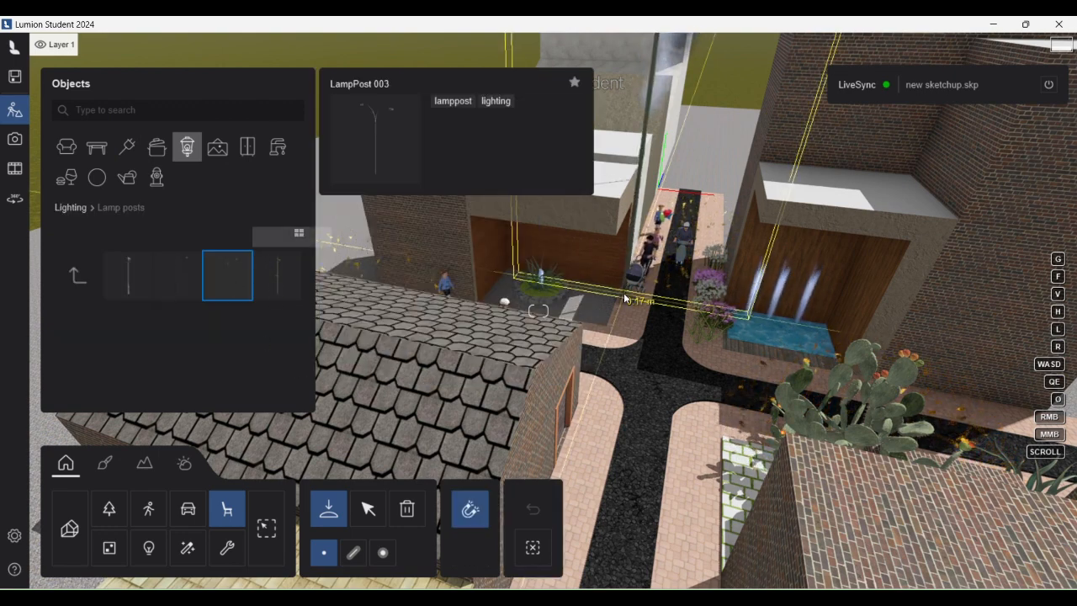
left_click(709, 347)
- Scale the double-armed lamp post down to suit the houses and rotate its heading so one arm points along the street
scroll(707, 345, "down", 3)
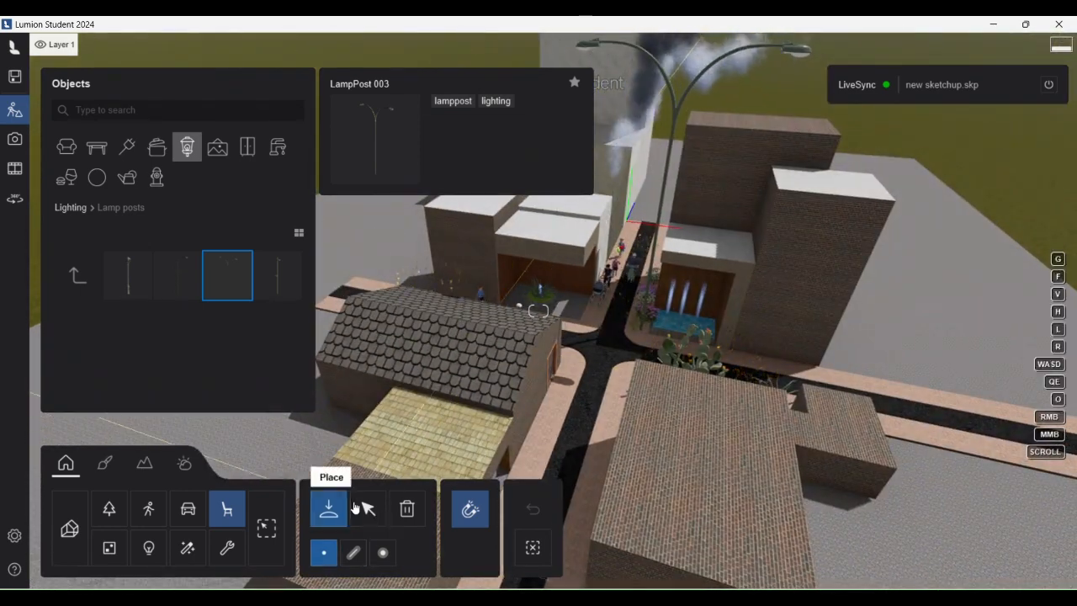
left_click(368, 508)
left_click(383, 555)
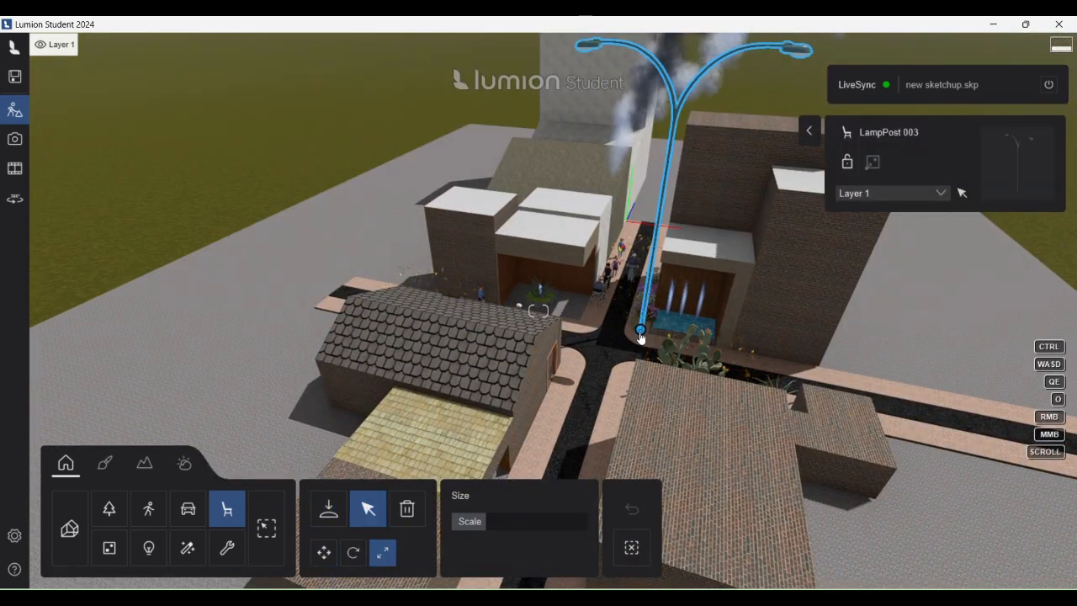
key("w")
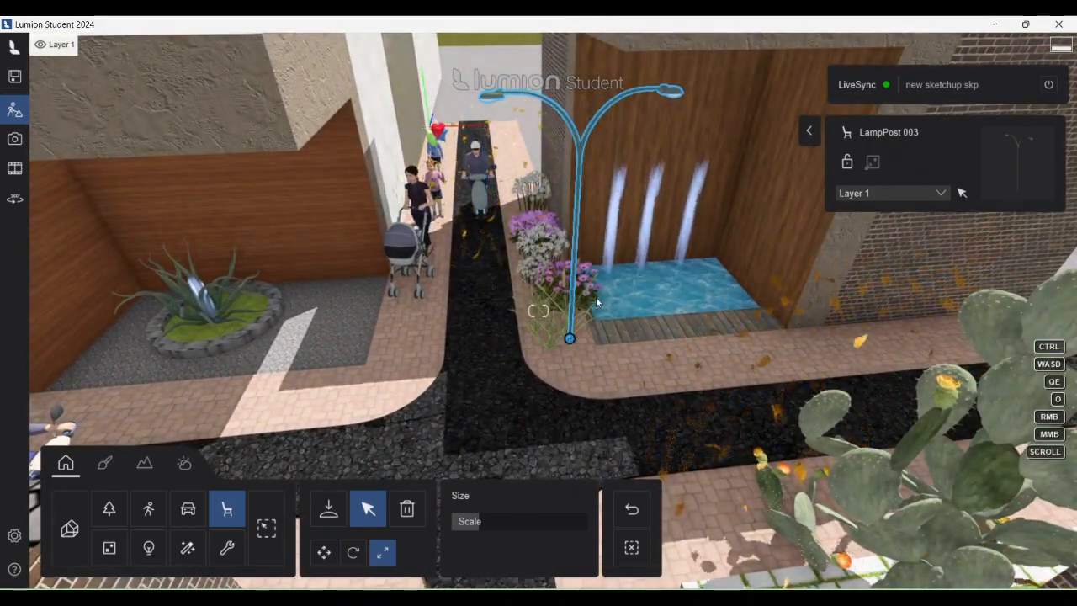
left_click_drag(473, 521, 482, 521)
key("s")
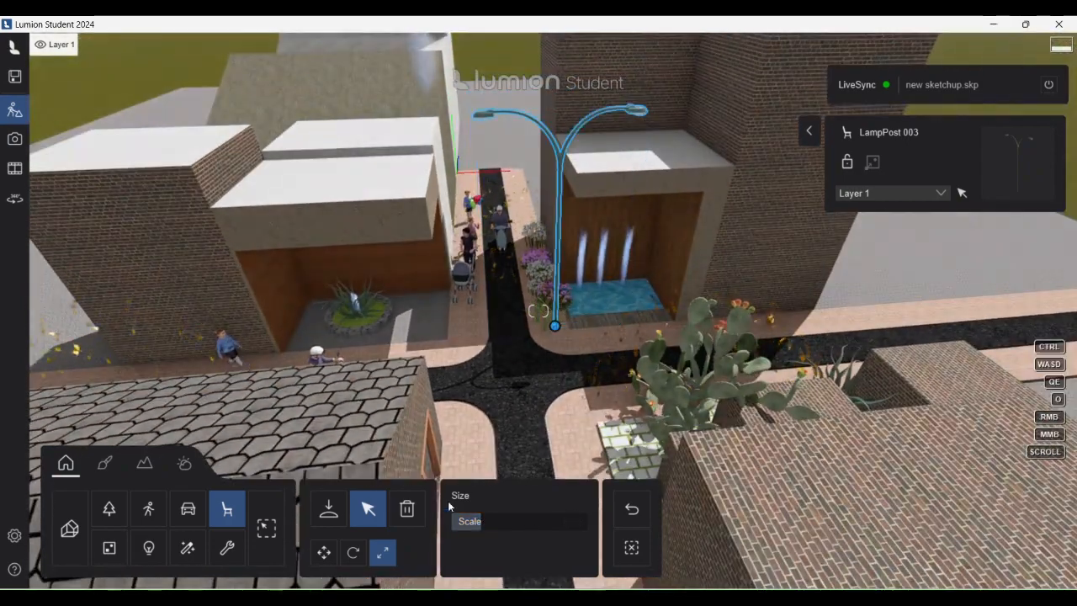
left_click(353, 552)
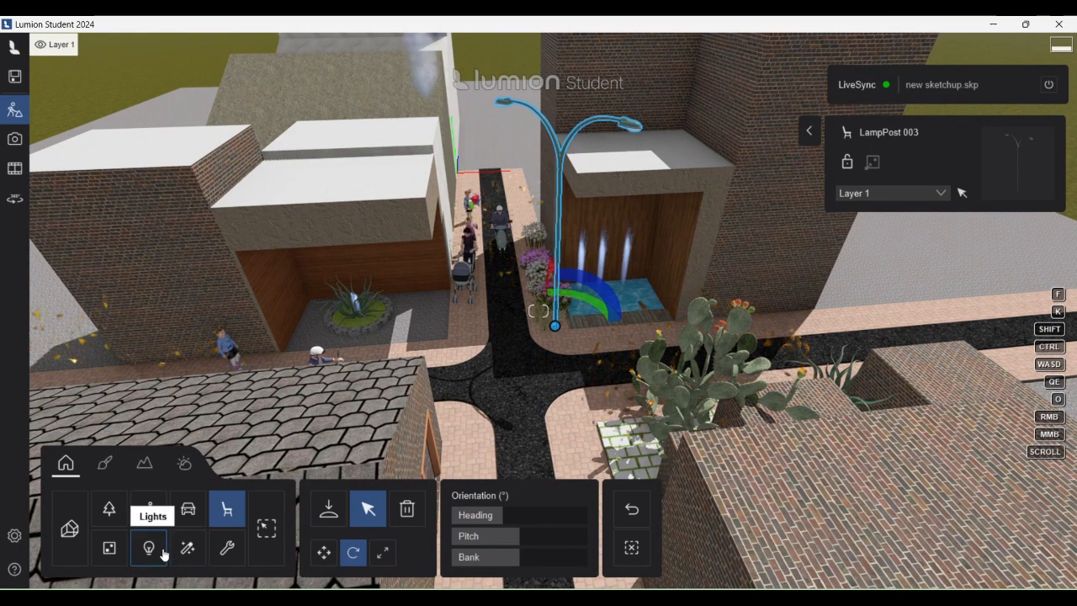
- Place a Lamp10 spotlight under the lamp post's pool-side head
left_click(326, 515)
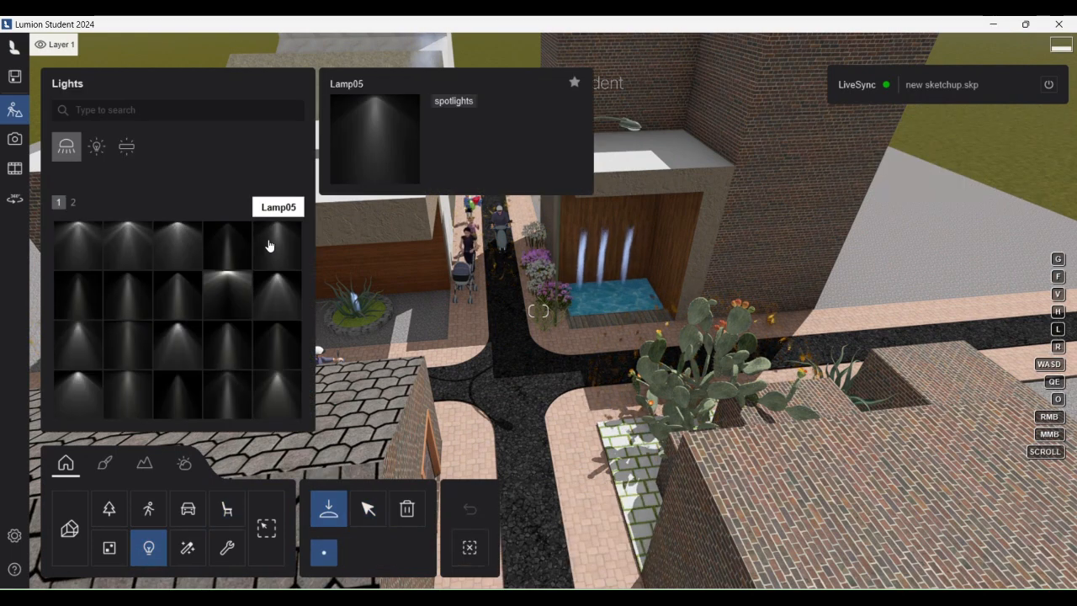
left_click(283, 307)
mouse_move(650, 332)
right_mouse_down()
mouse_move(653, 310)
mouse_move(644, 320)
right_mouse_up()
key("w")
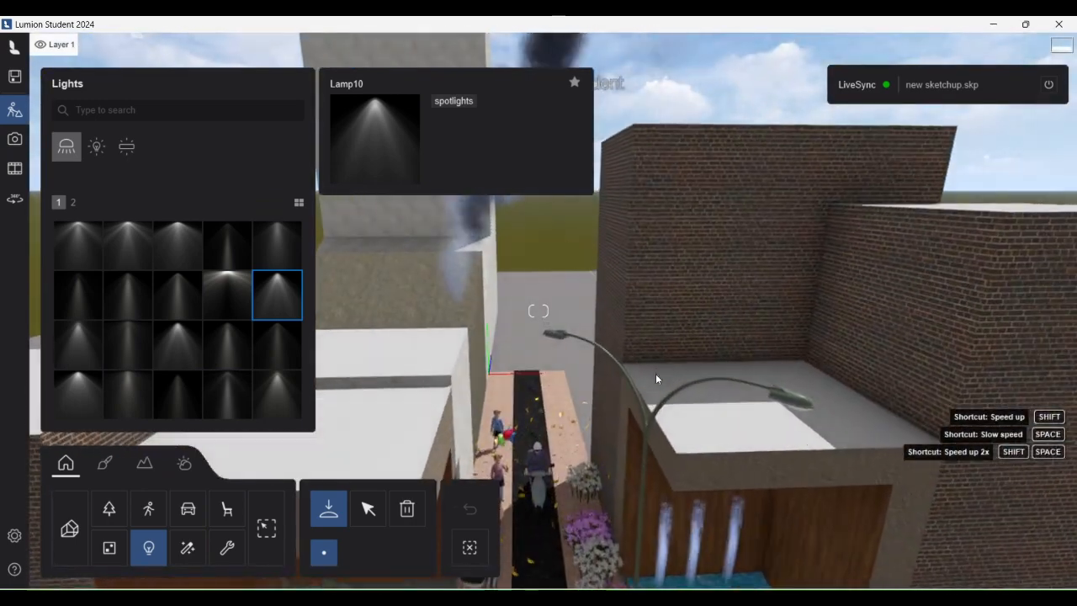
left_click(796, 412)
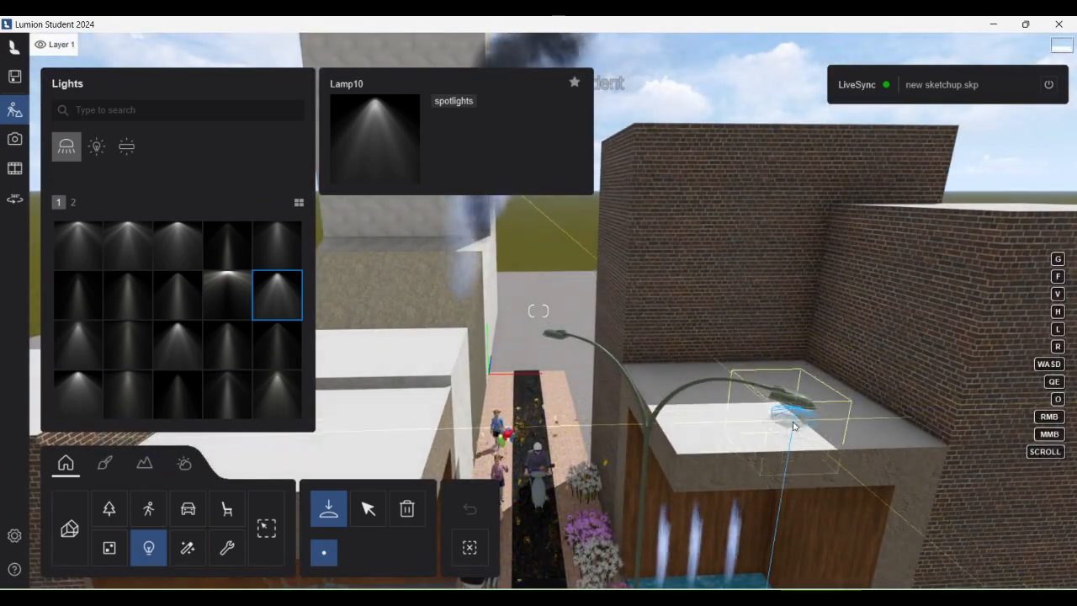
key("s")
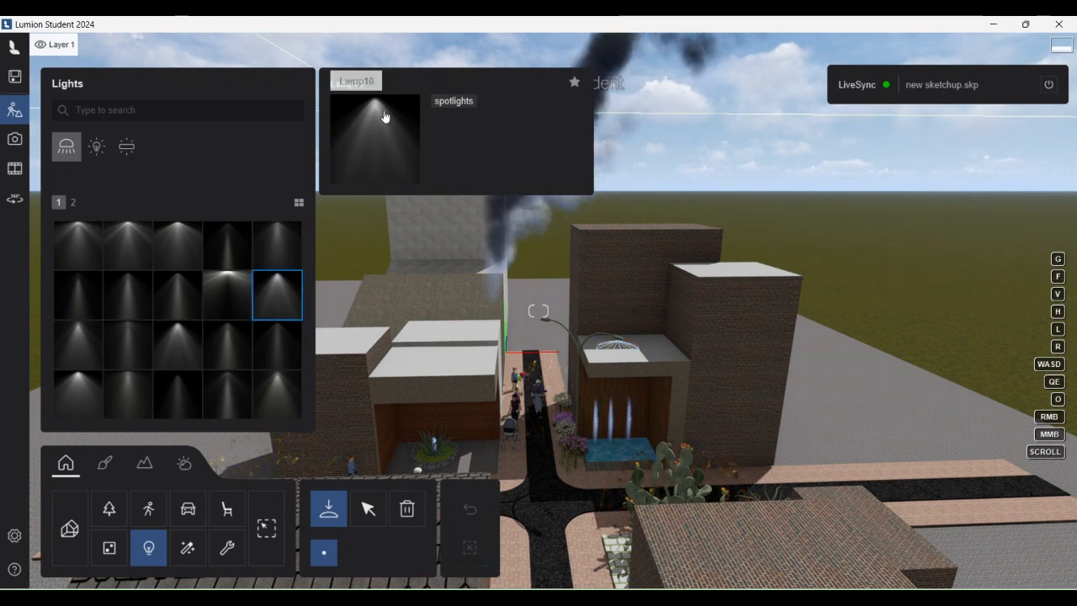
- Filter the lights by spotlights, then reduce the Lamp10 light radius, set its cone angle to 97.4° and show its source
left_click(453, 102)
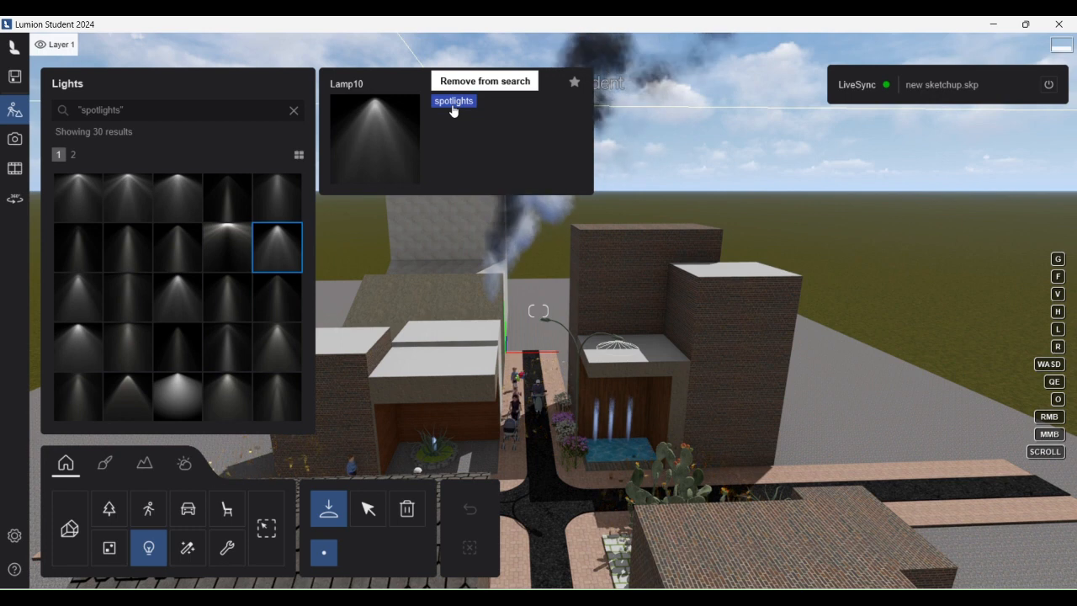
left_click(368, 508)
left_click(619, 340)
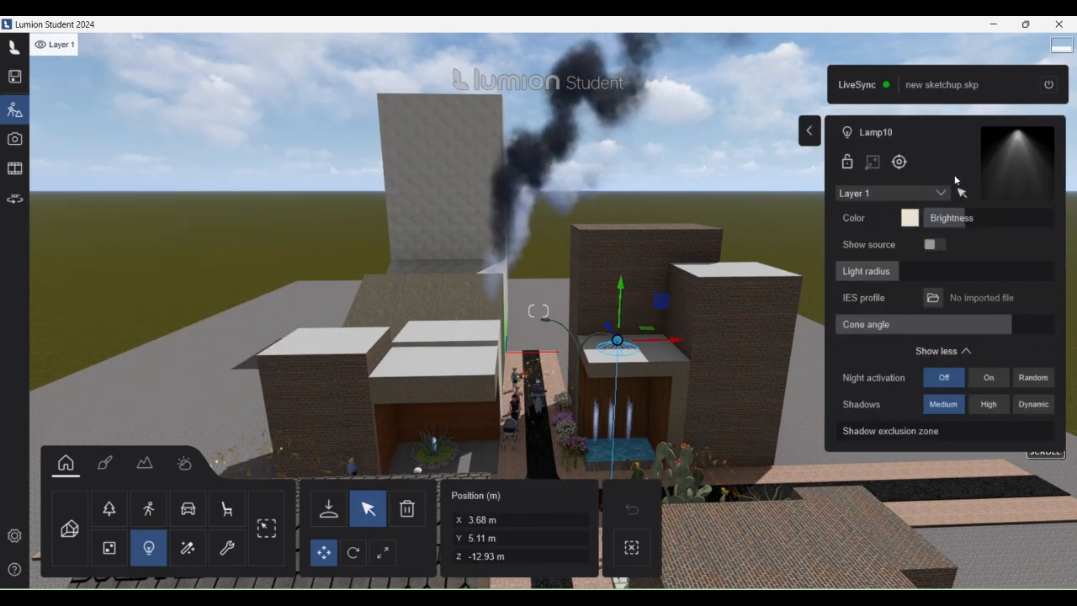
left_click_drag(921, 273, 891, 271)
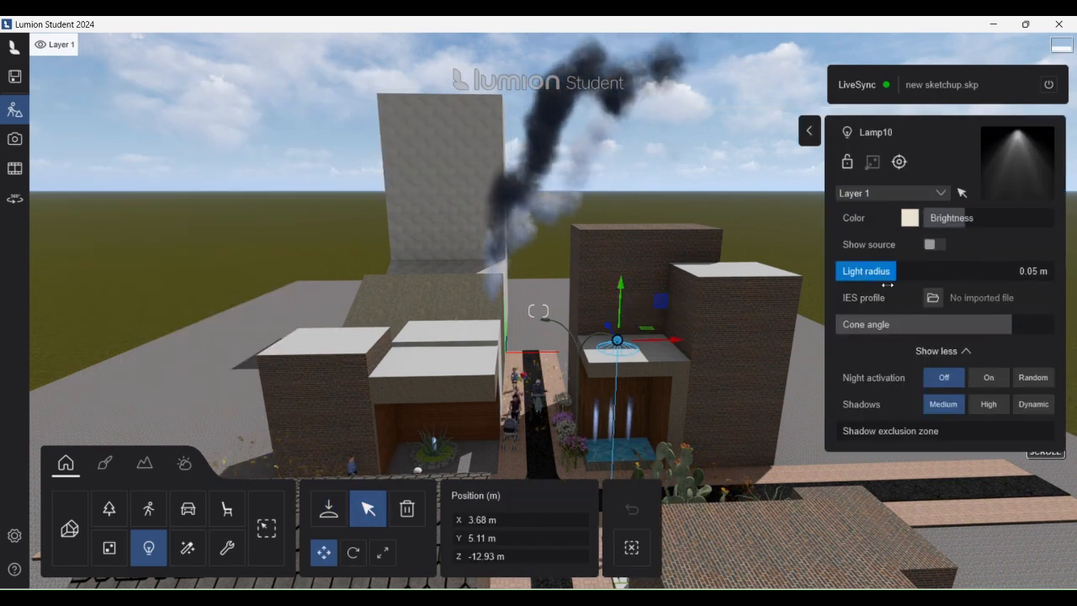
left_click_drag(1006, 325, 959, 328)
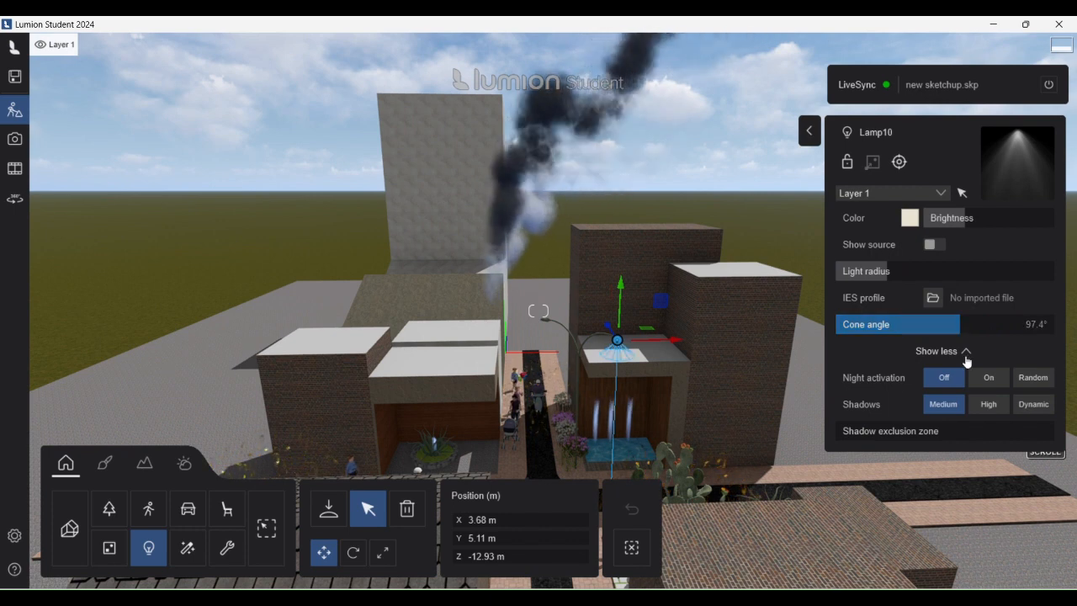
left_click(932, 245)
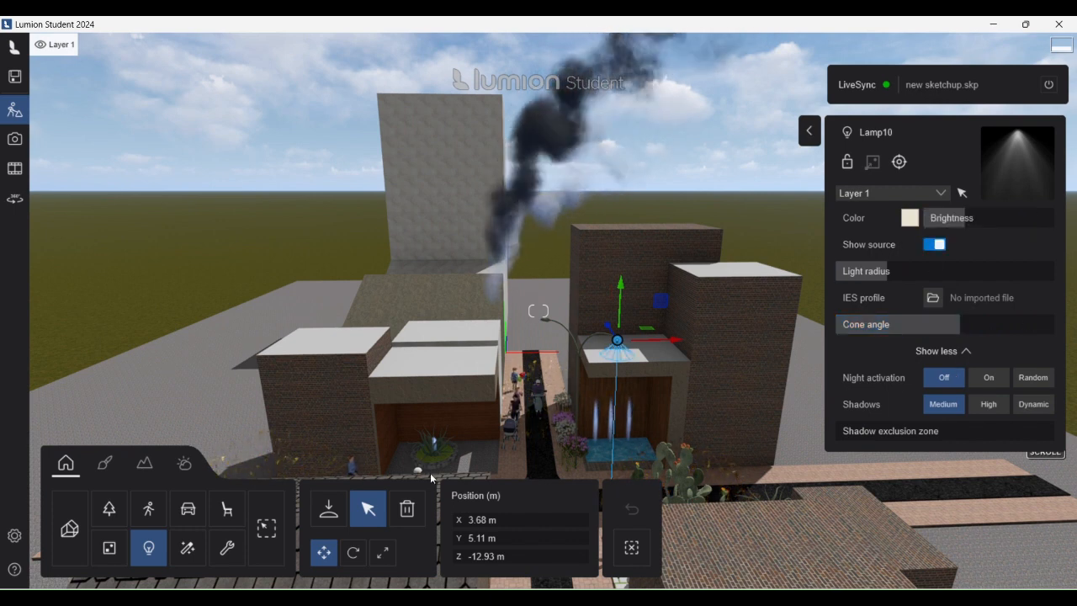
- Place a Lamp29 spotlight under the lamp post's street-side head
left_click(328, 509)
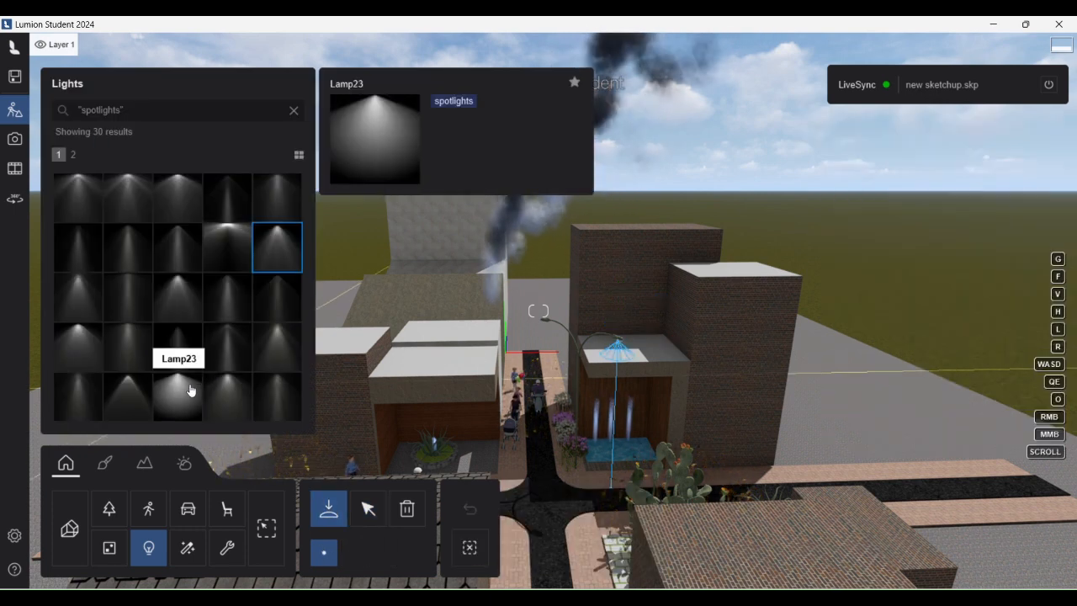
left_click(74, 155)
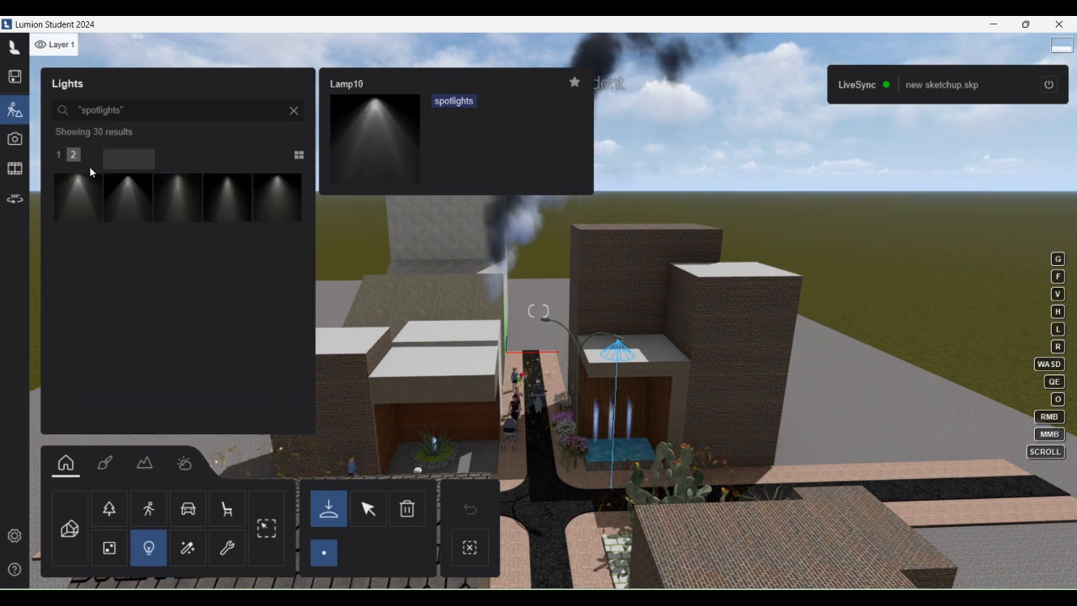
scroll(524, 322, "up", 5)
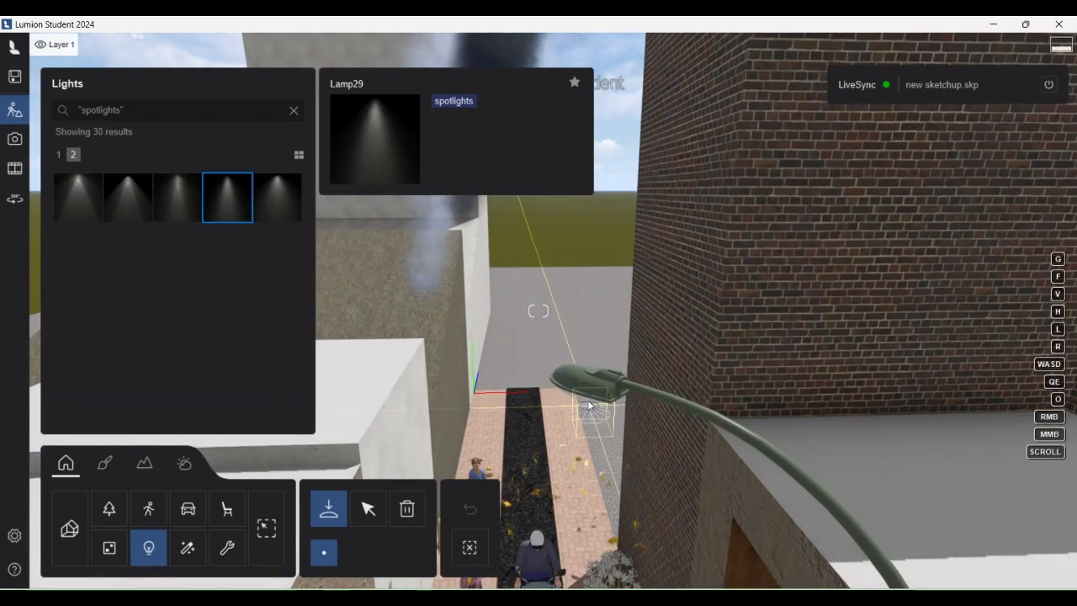
left_click(538, 410)
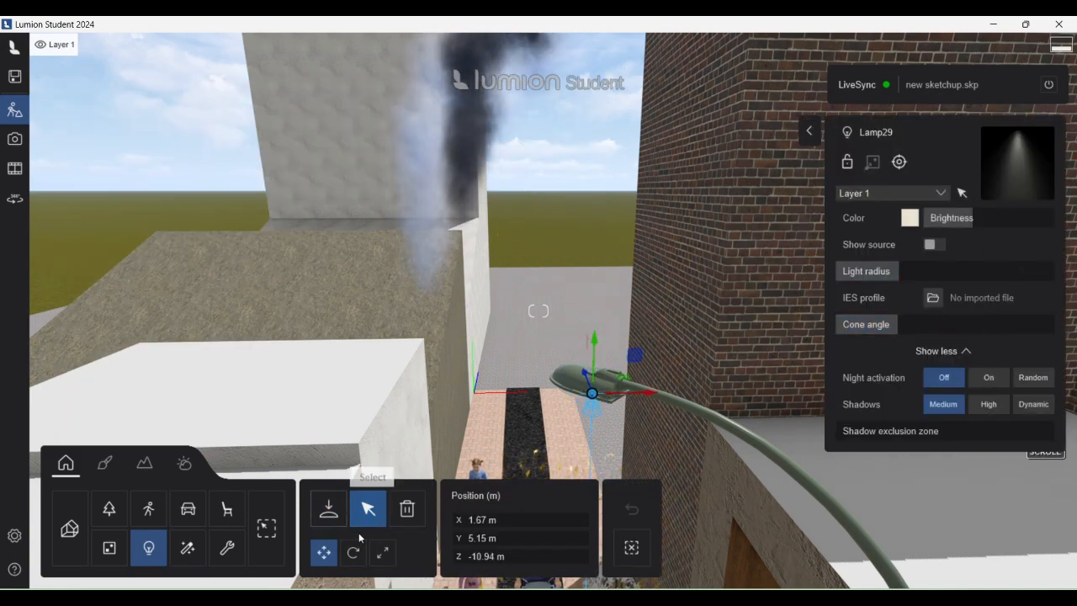
scroll(641, 291, "down", 5)
scroll(716, 475, "up", 3)
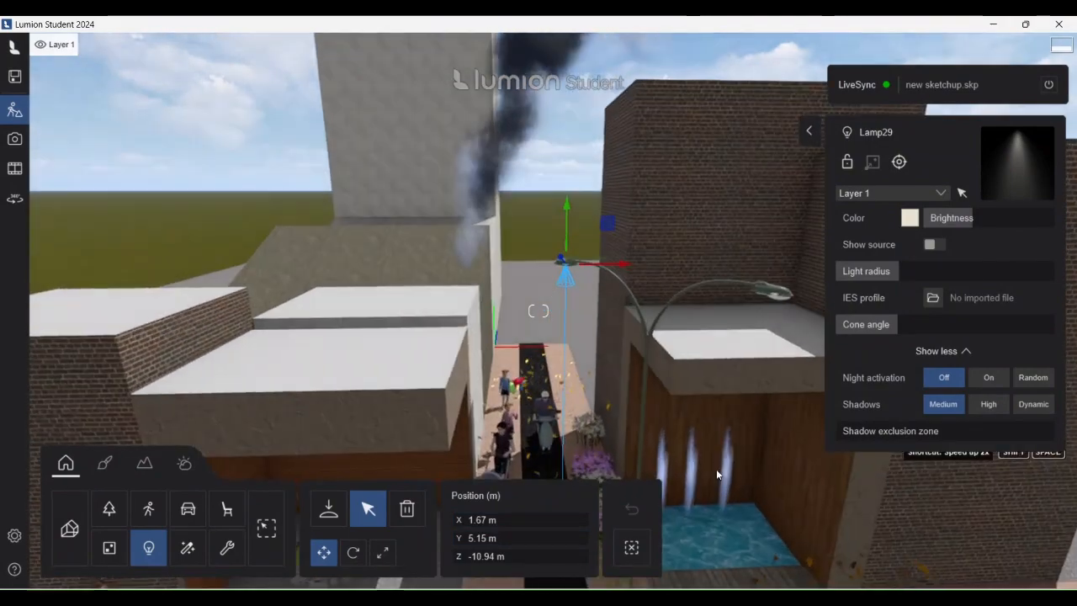
scroll(751, 518, "up", 3)
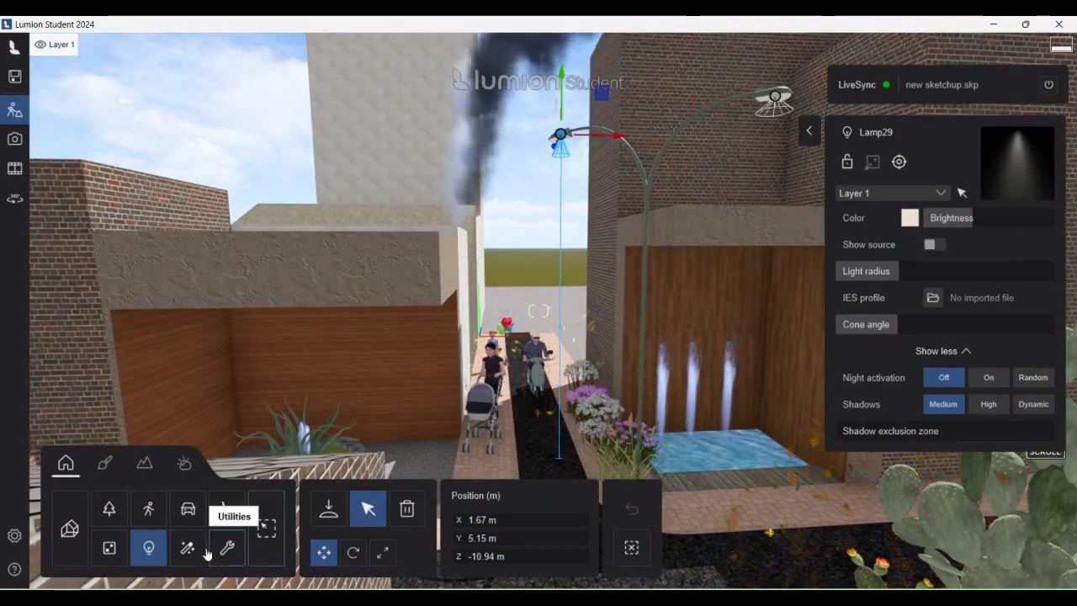
left_click(227, 548)
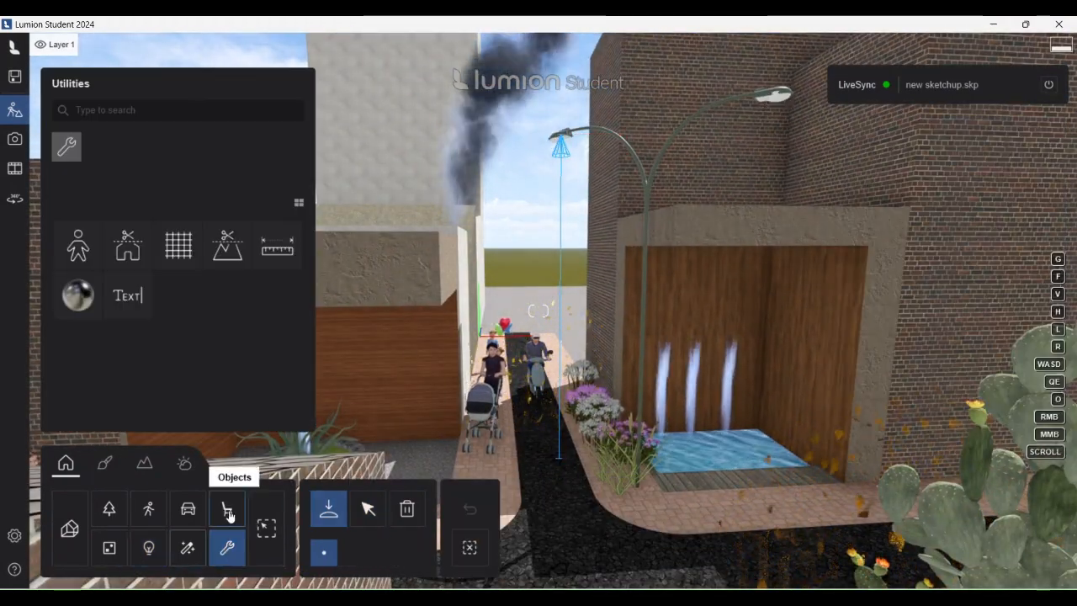
left_click(227, 509)
left_click(187, 147)
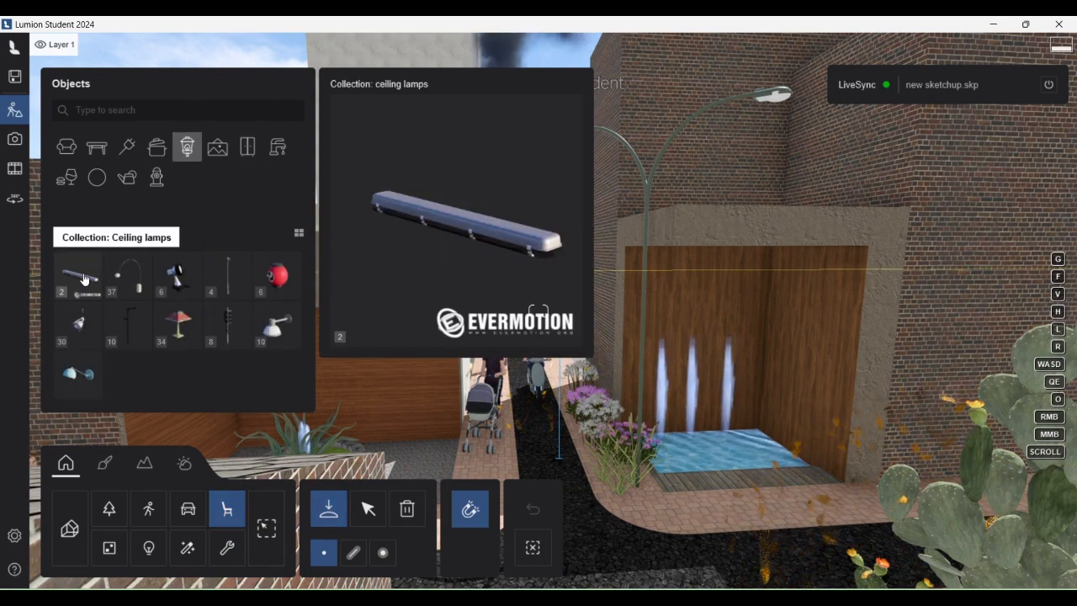
left_click(84, 280)
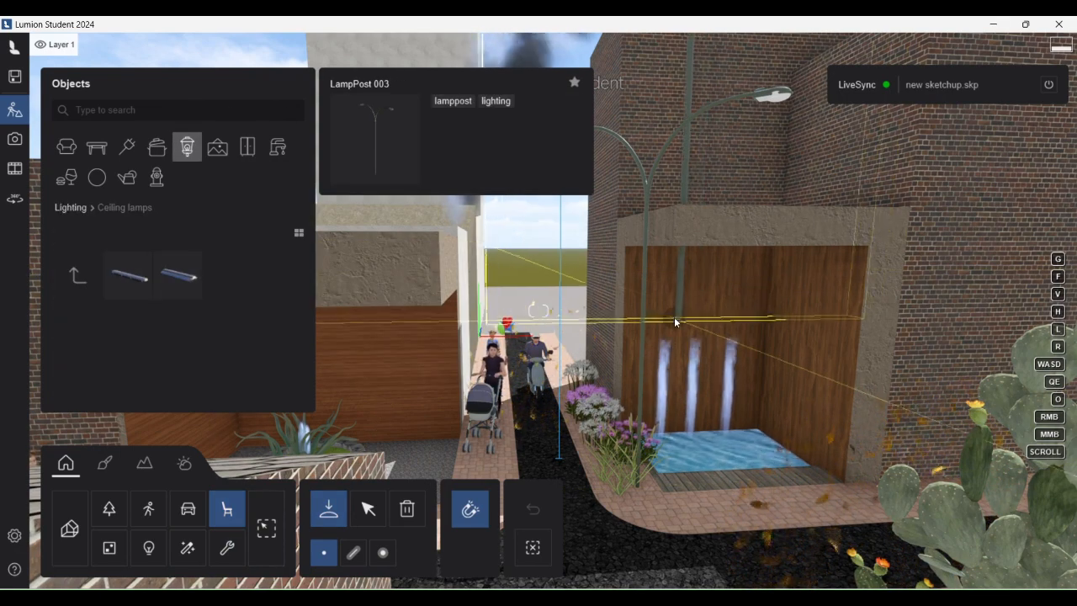
- Place a Line Light from the area lights high on the wooden wall above the pool's waterfalls
left_click(148, 547)
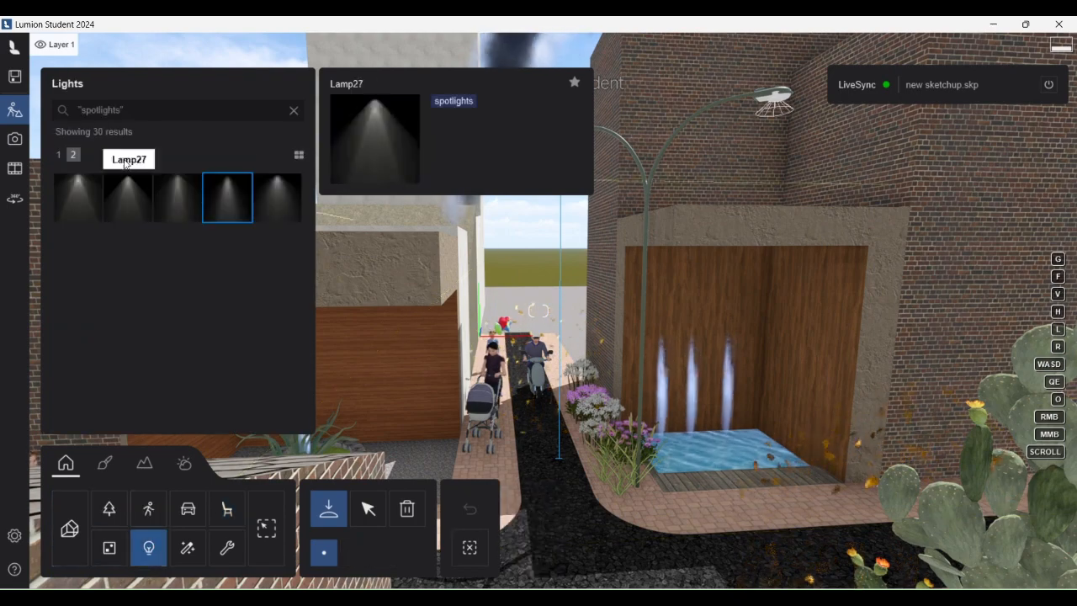
left_click(294, 110)
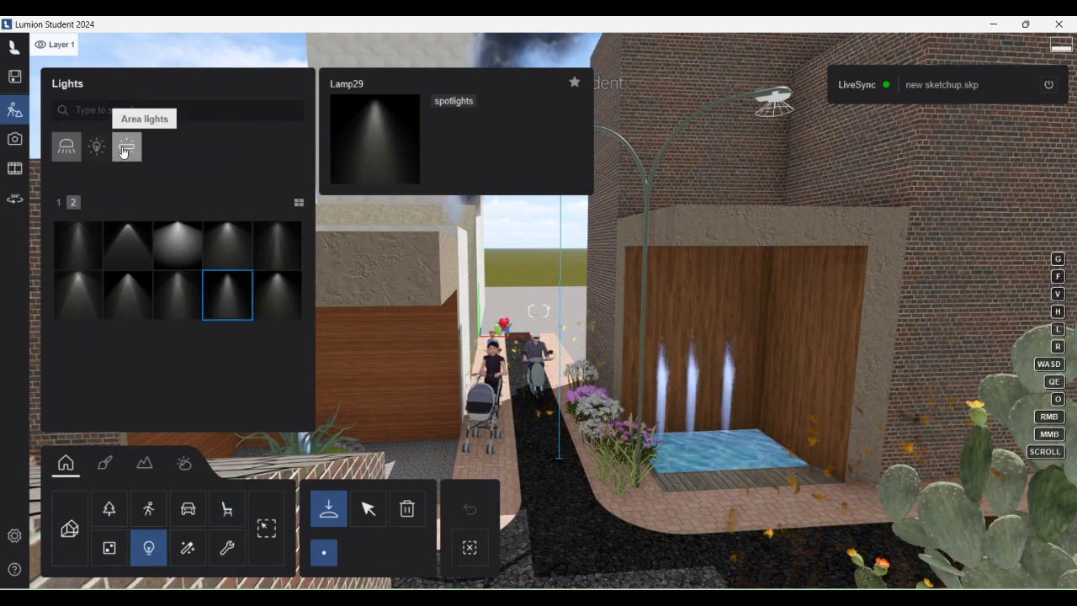
left_click(125, 150)
left_click(128, 245)
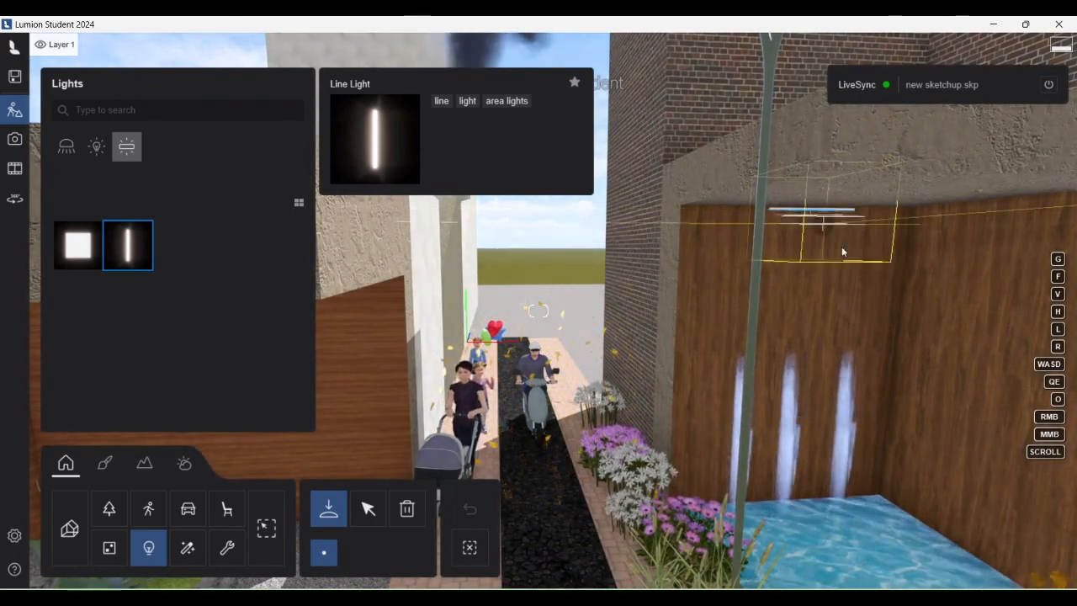
left_click(842, 250)
- Widen the line light to span the wooden wall behind the waterfalls and reduce its brightness to 2 nits
left_click(369, 510)
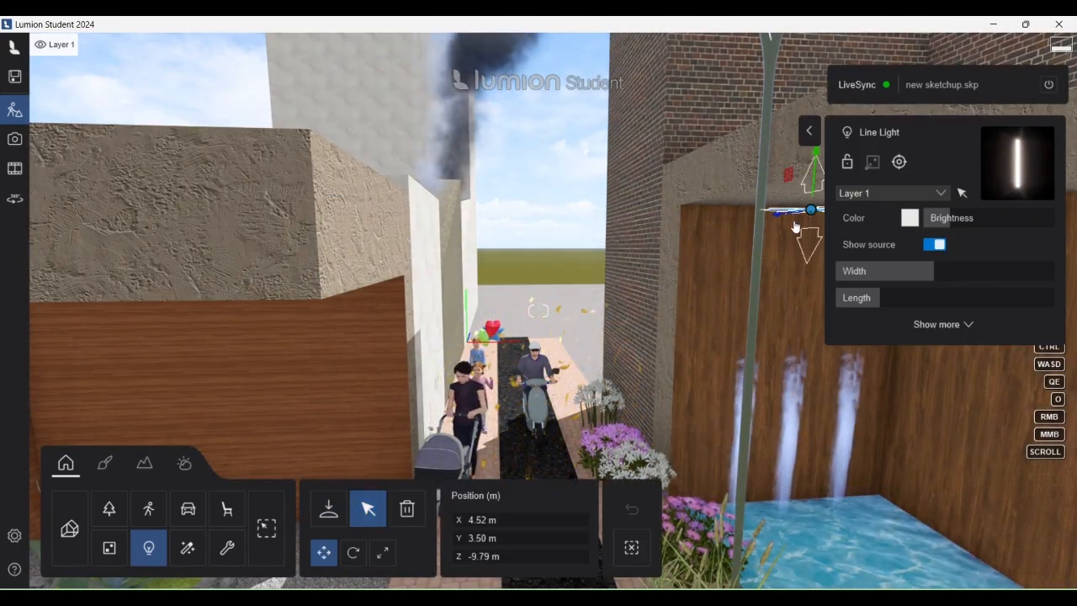
right_click_drag(660, 451, 833, 451)
key("e")
key("w")
key("d")
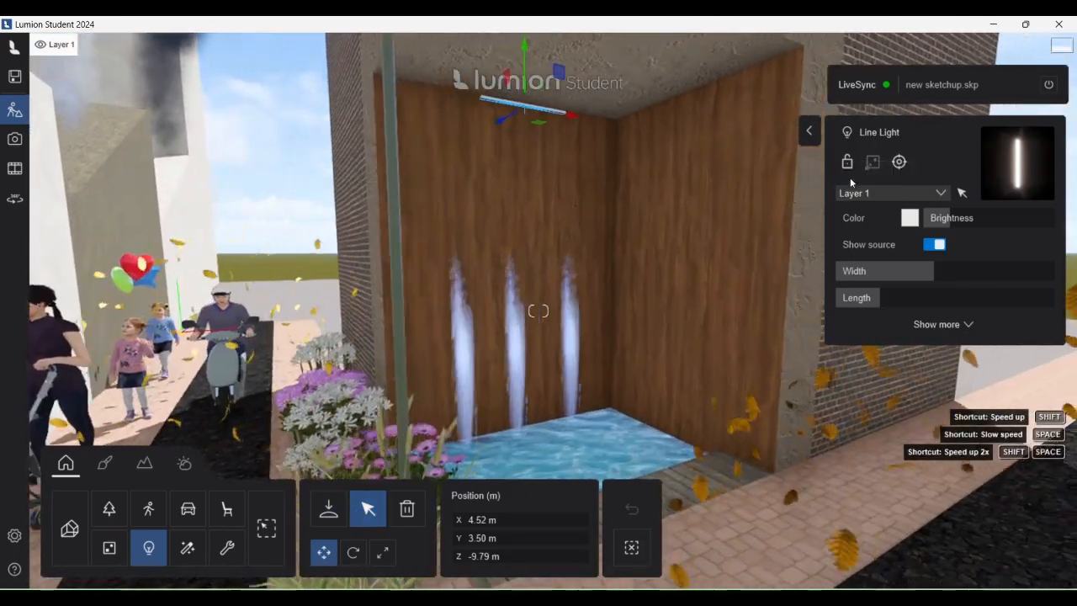
left_click_drag(931, 271, 882, 300)
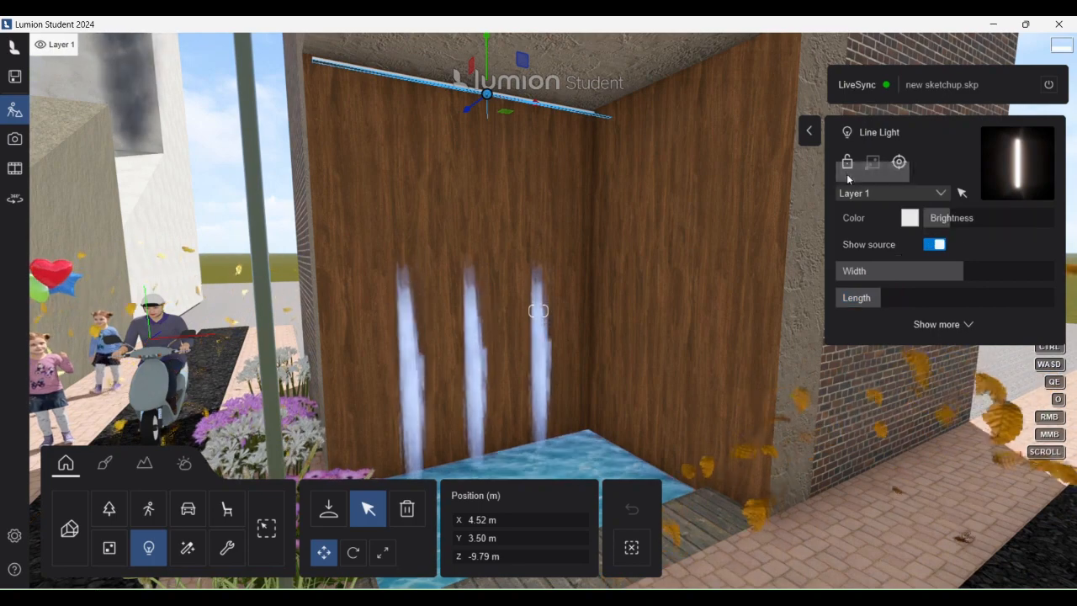
right_click_drag(621, 165, 460, 162)
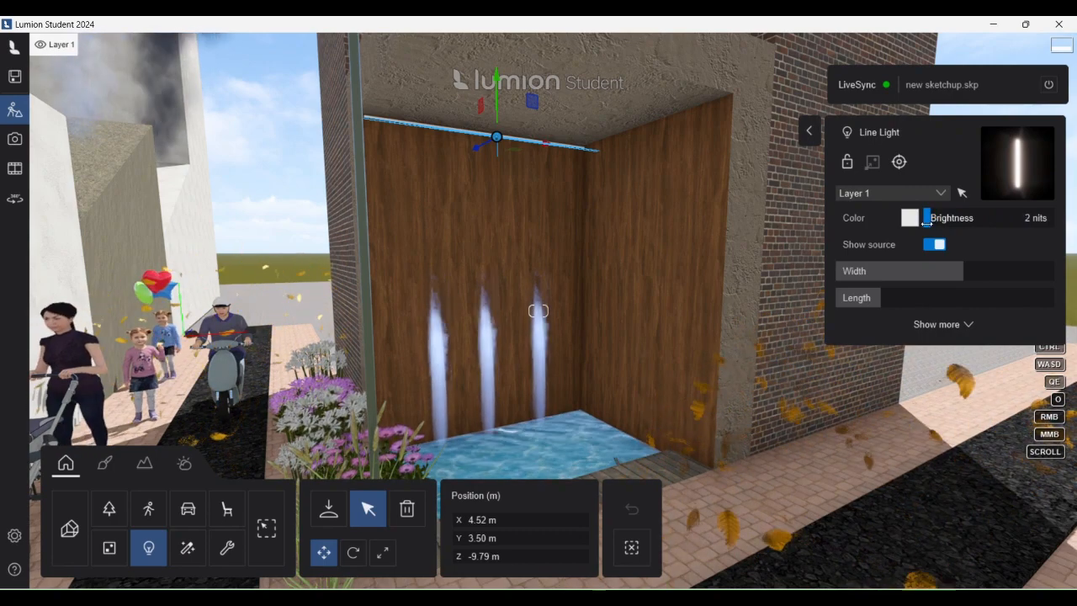
right_click_drag(605, 290, 515, 320)
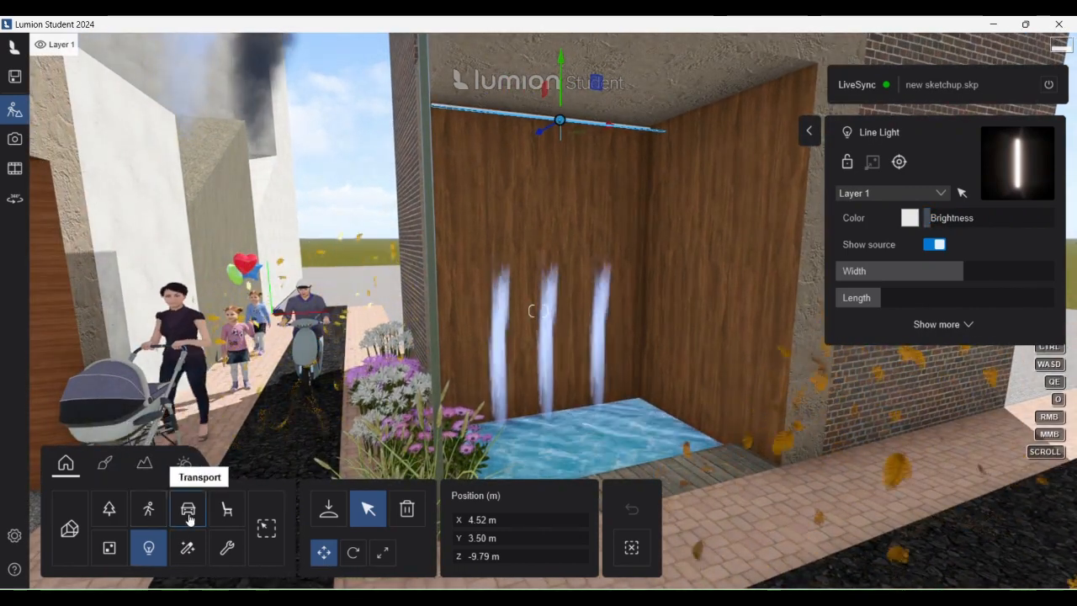
- Turn the sun direction to the west, lower the sun height to night and slightly reduce the sun brightness
left_click(182, 463)
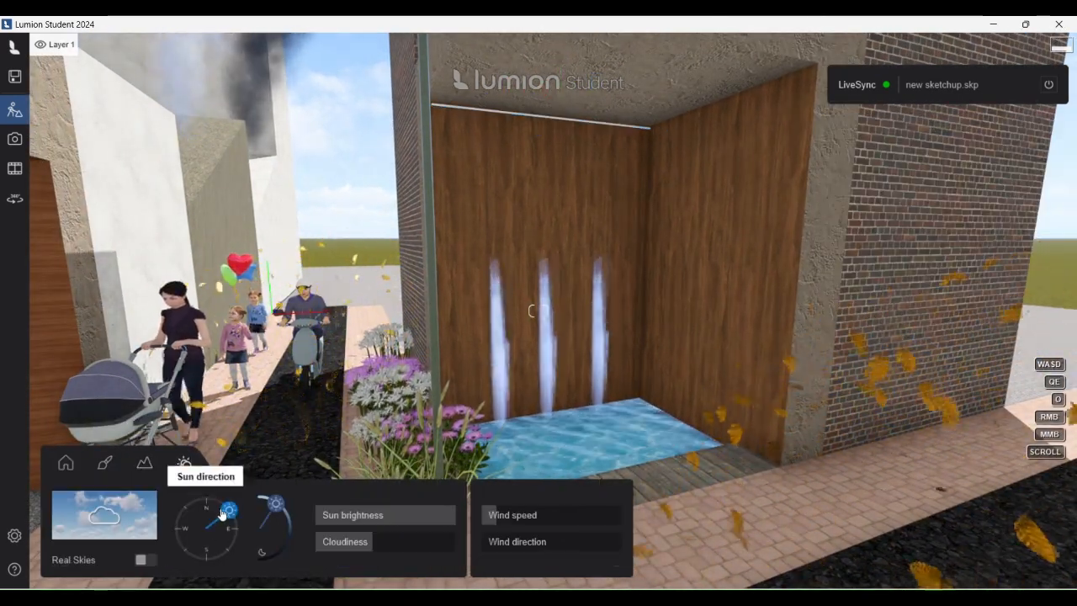
left_click_drag(228, 510, 179, 518)
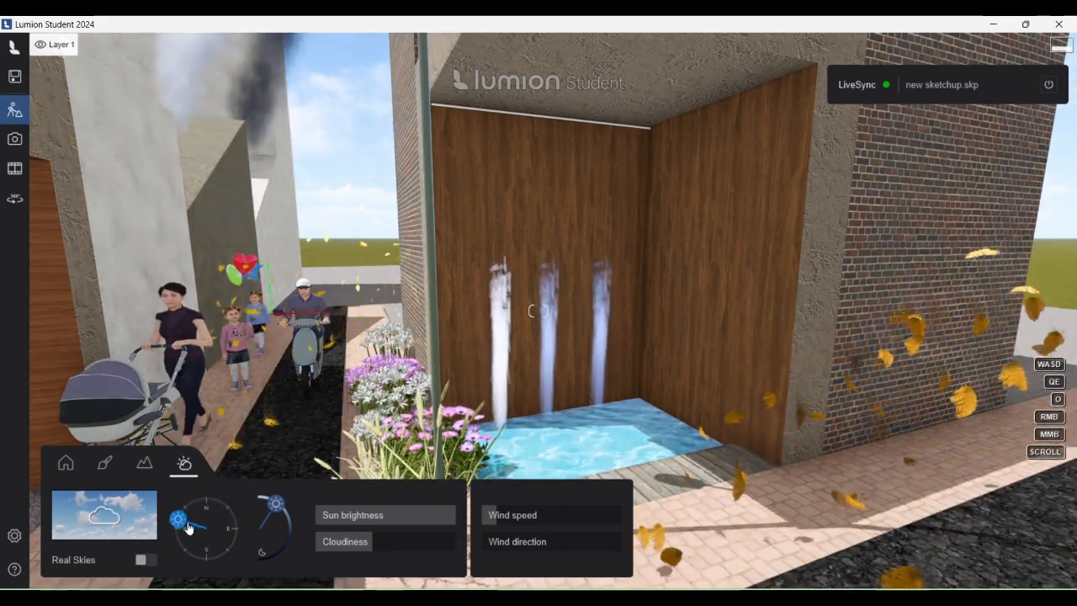
left_click_drag(276, 504, 287, 525)
scroll(380, 408, "down", 5)
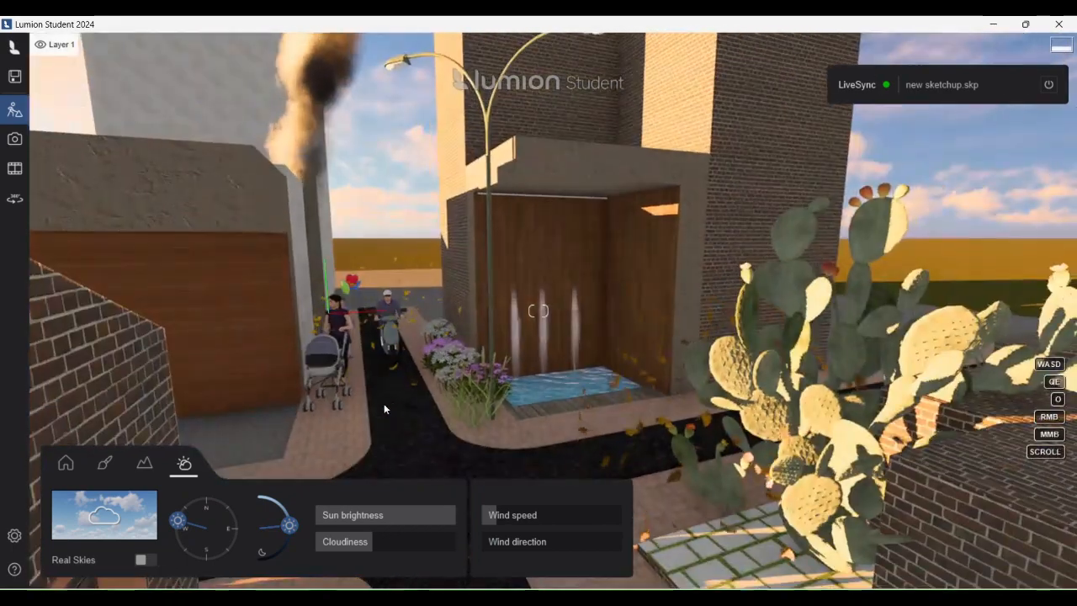
left_click_drag(451, 516, 428, 515)
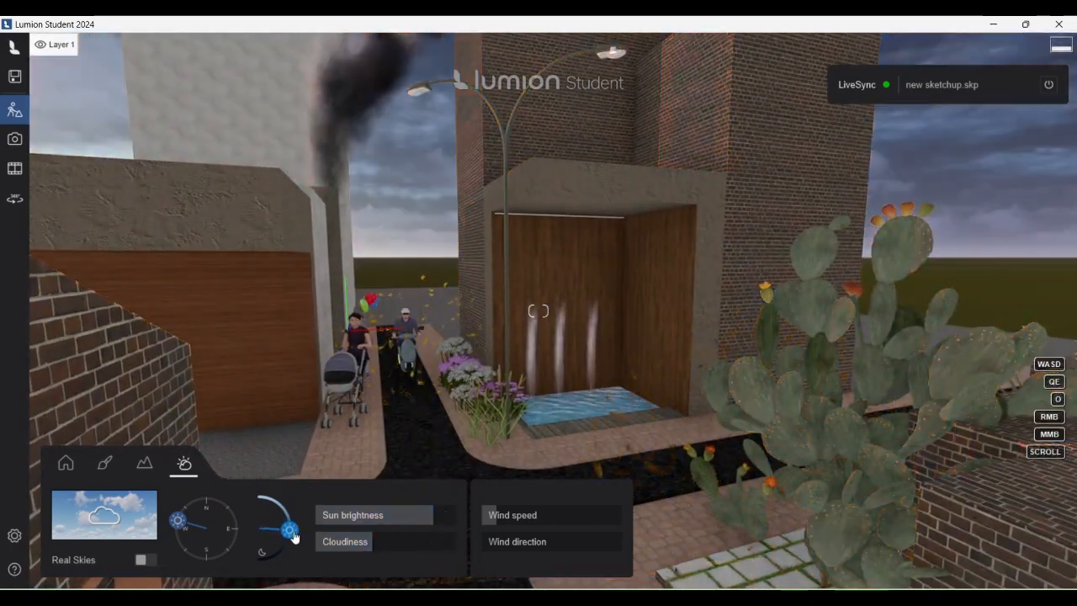
left_click_drag(288, 524, 291, 540)
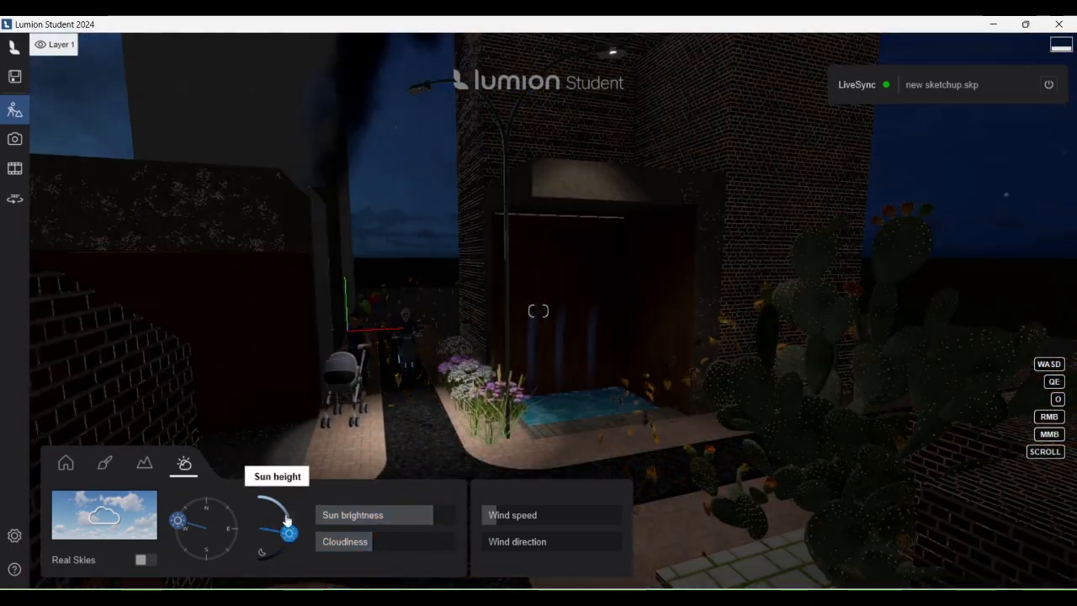
- Raise the brightness of the line light above the waterfalls so it lights the niche at night
right_click_drag(581, 446, 503, 436)
scroll(532, 278, "down", 3)
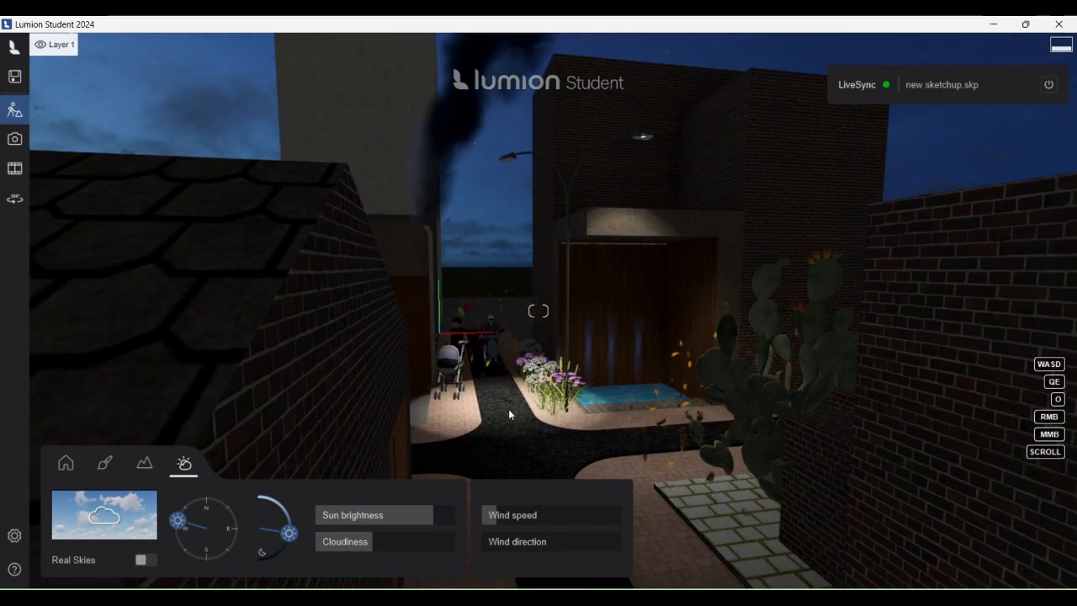
key("w")
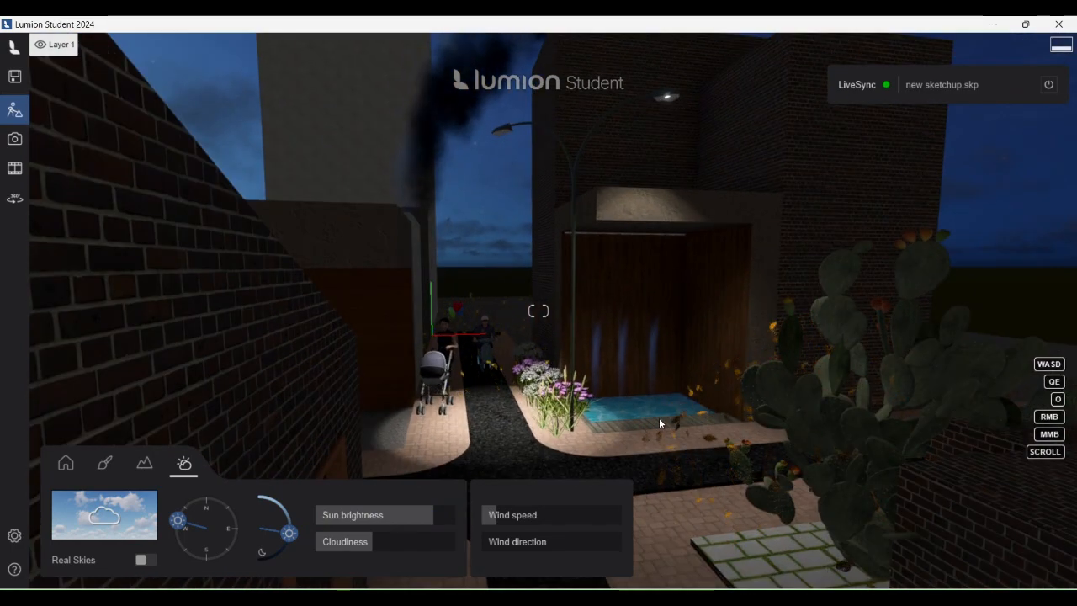
key("w")
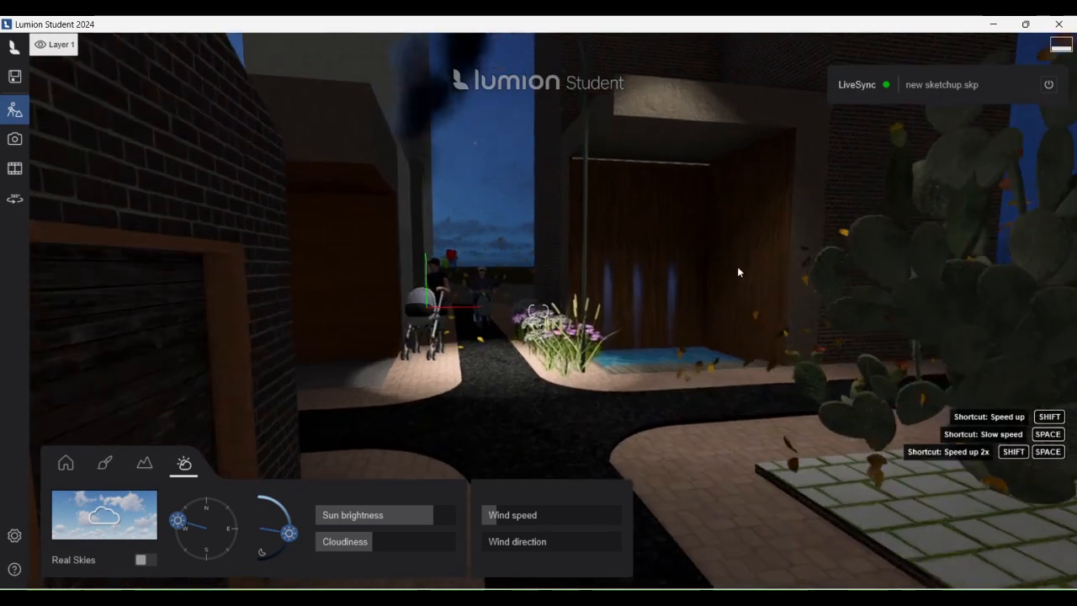
left_click(67, 465)
left_click_drag(934, 217, 959, 218)
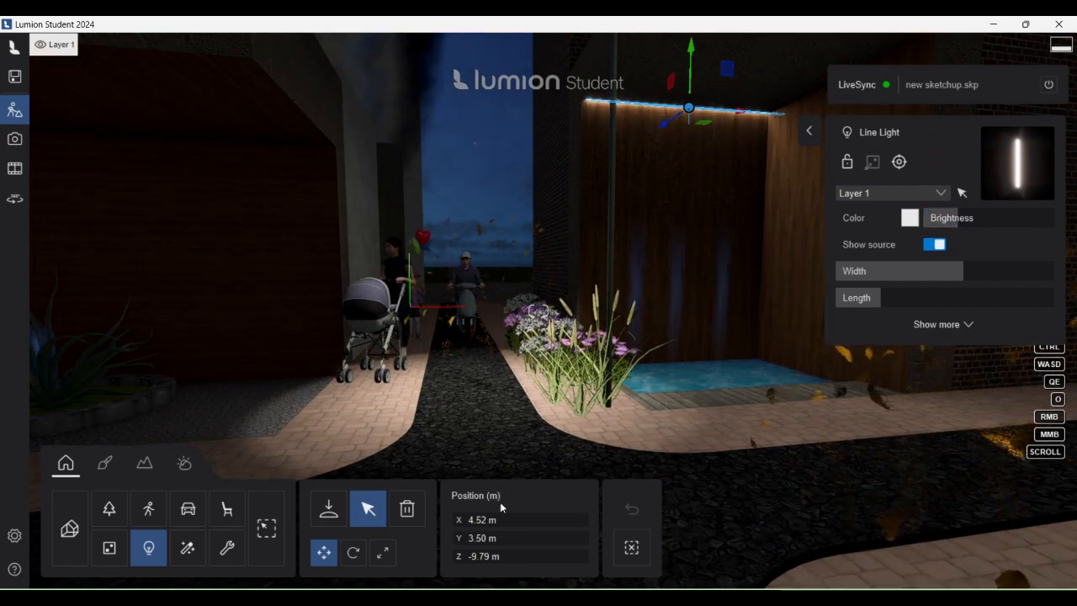
left_click(353, 553)
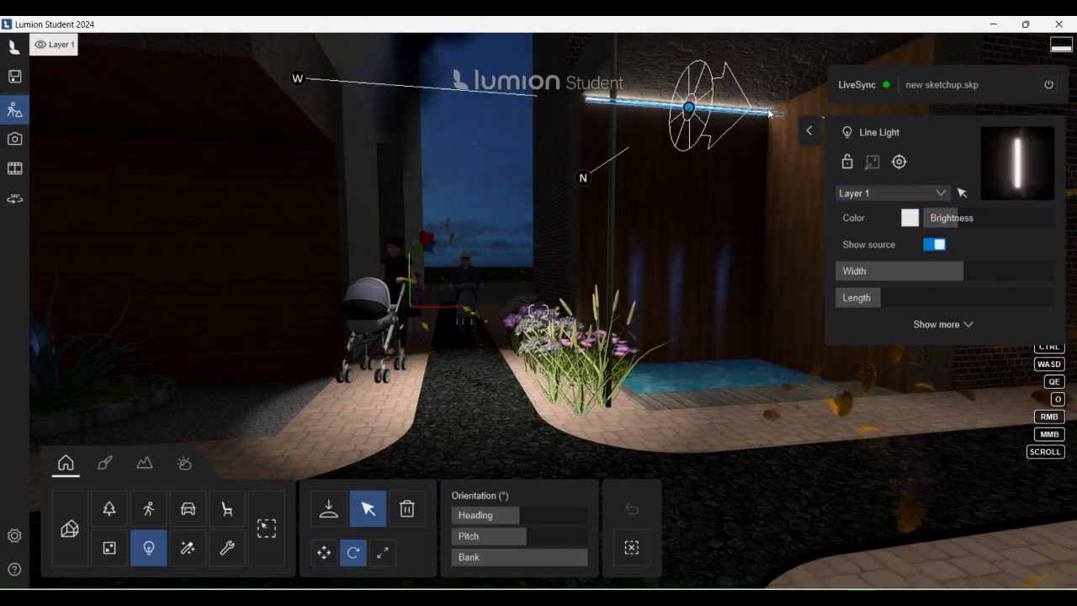
- Add a second line light on the niche's adjoining wooden wall, raise it to the ceiling edge and shorten it to fit
left_click(326, 511)
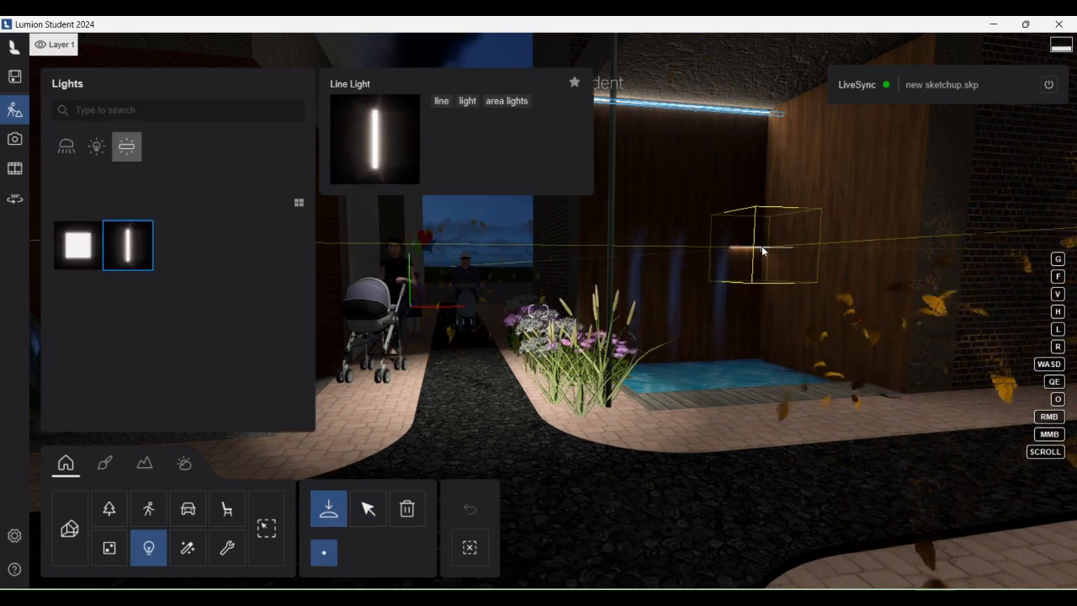
left_click(761, 246)
key("w")
left_click(367, 508)
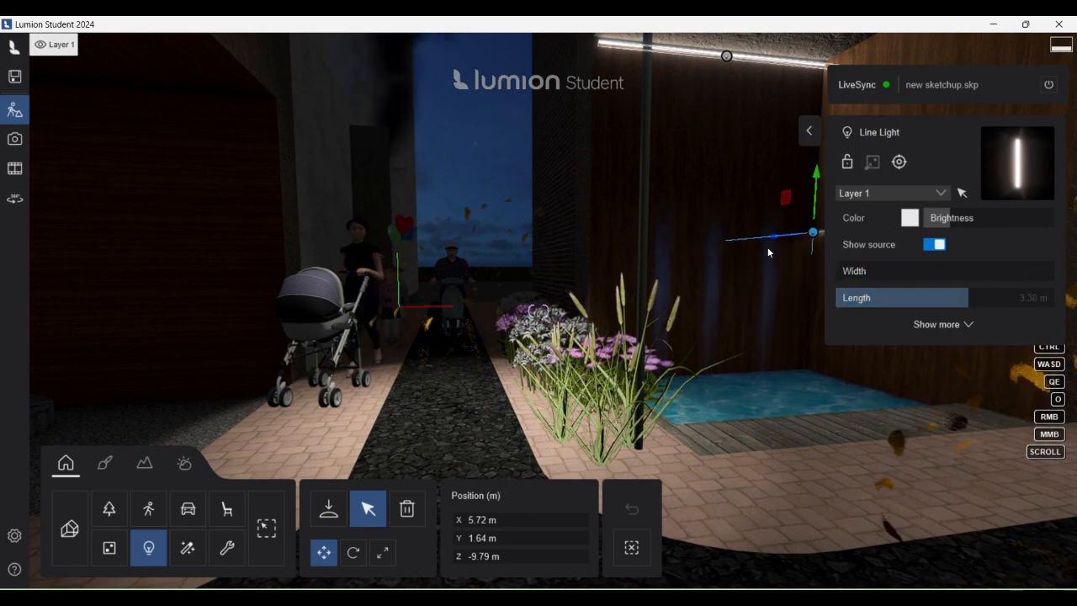
right_click_drag(767, 253, 586, 79)
left_click_drag(566, 298, 599, 138)
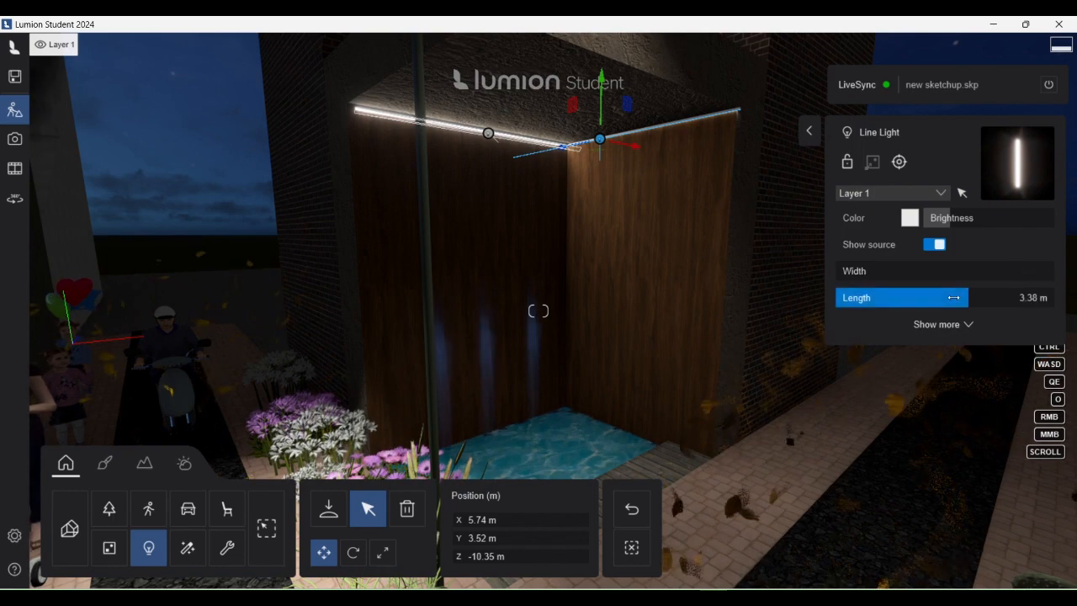
left_click_drag(953, 297, 938, 297)
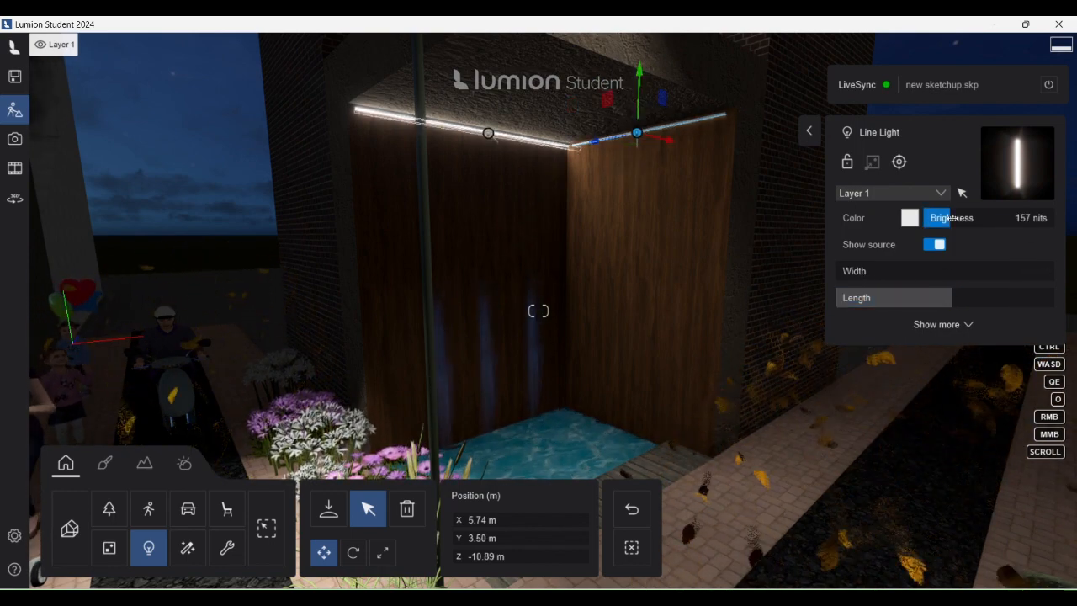
- Brighten the first line light further to balance it with the one on the adjoining wall
left_click(488, 134)
left_click_drag(953, 220, 964, 220)
key("s")
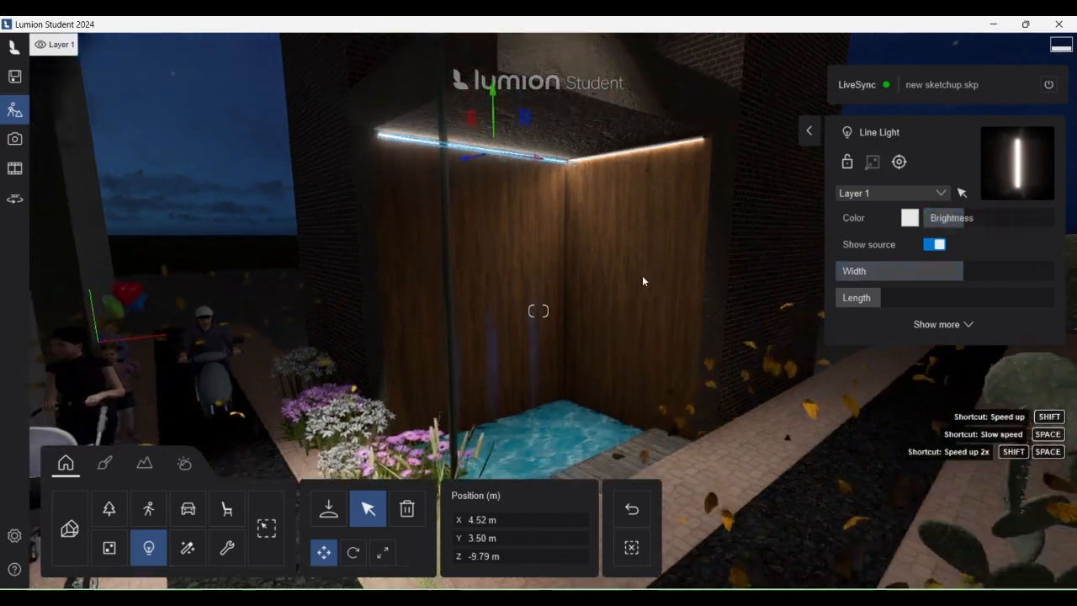
- Narrow the cone angle of the Lamp10 spotlight under the lamp post's pool-side head
right_click_drag(642, 277, 642, 202)
left_click(669, 199)
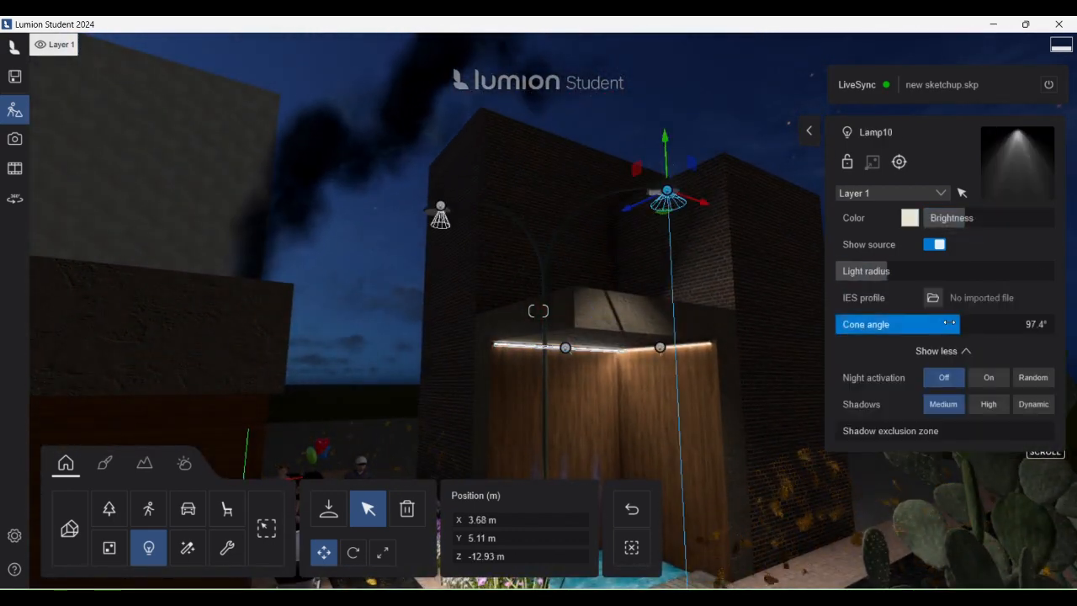
left_click_drag(951, 325, 909, 322)
left_click(440, 216)
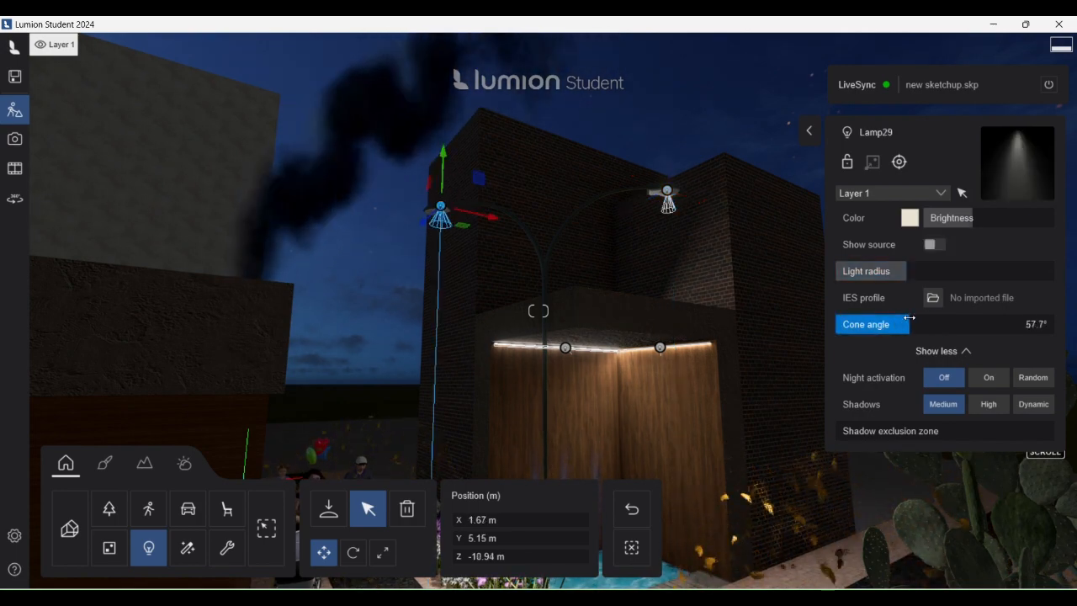
left_click(668, 199)
- Place an omni light on the wooden wall behind the pool, below the line light
right_click_drag(757, 286, 423, 281)
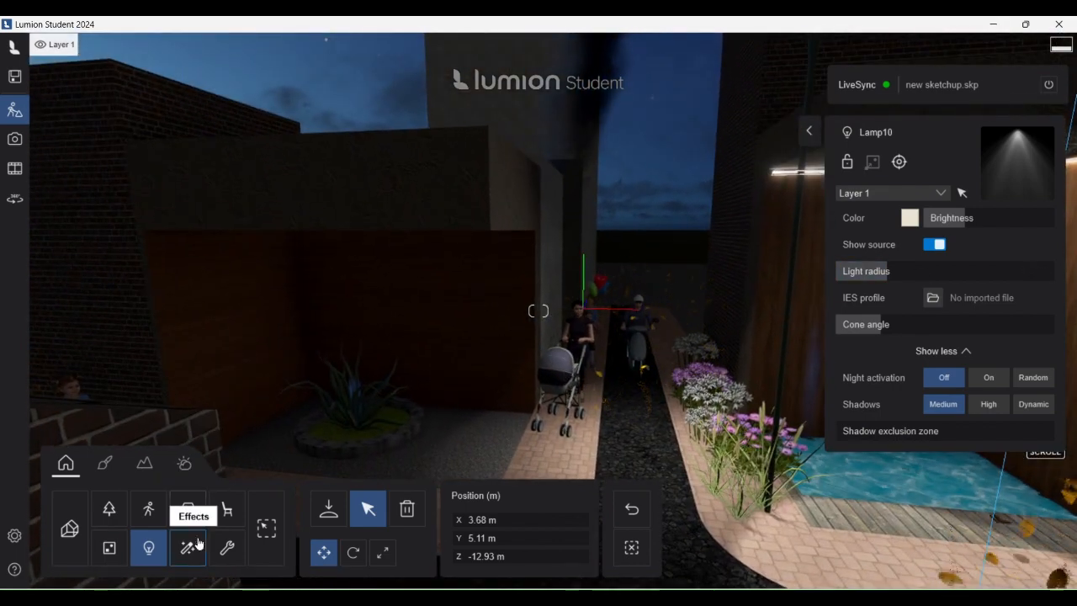
left_click(323, 514)
left_click(97, 146)
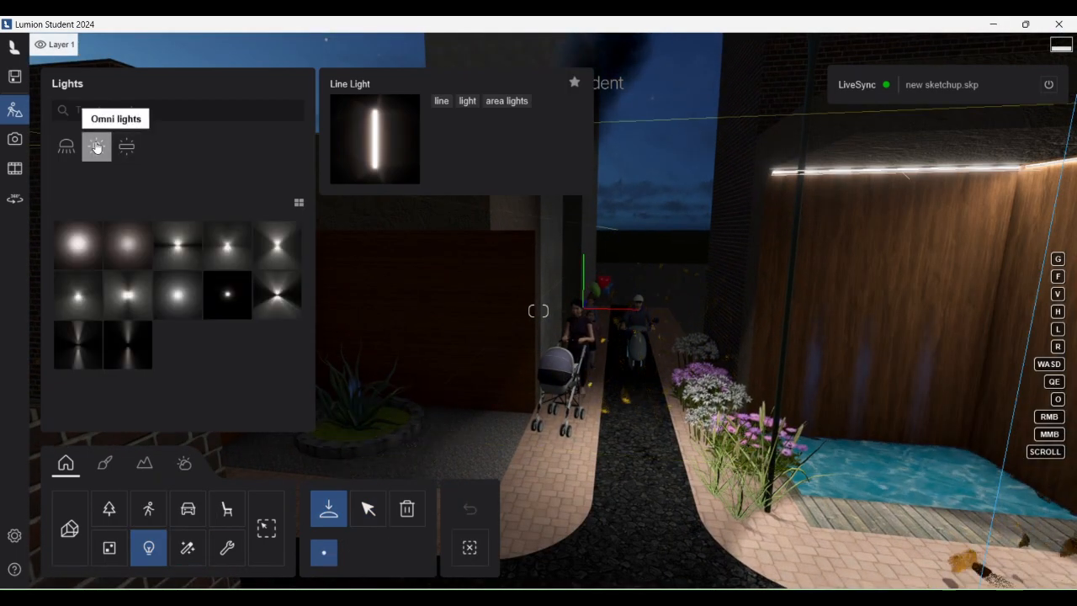
left_click(277, 295)
left_click(900, 310)
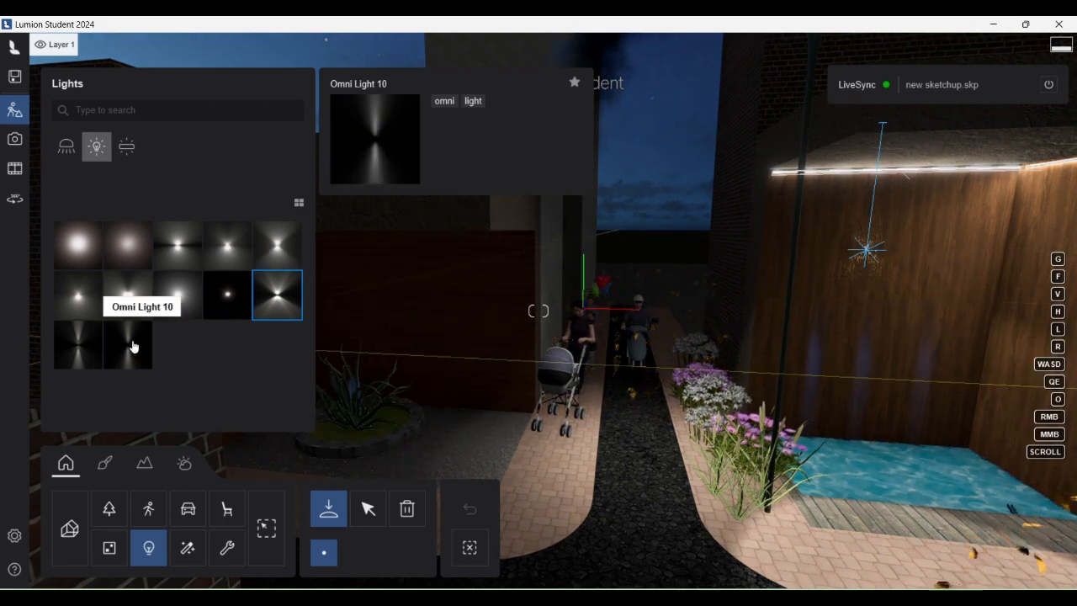
- Place four Omni Light 05 fixtures in a row along the wooden wall behind the agave planter
left_click(128, 295)
left_click(477, 264)
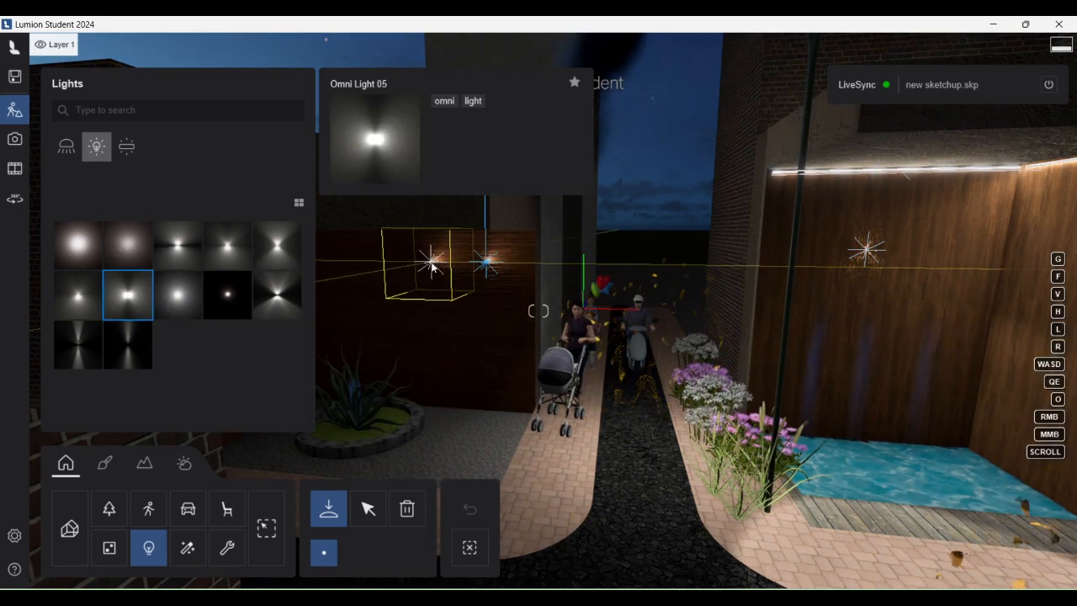
left_click(432, 264)
left_click(375, 263)
right_click_drag(539, 267, 487, 269)
left_click(487, 269)
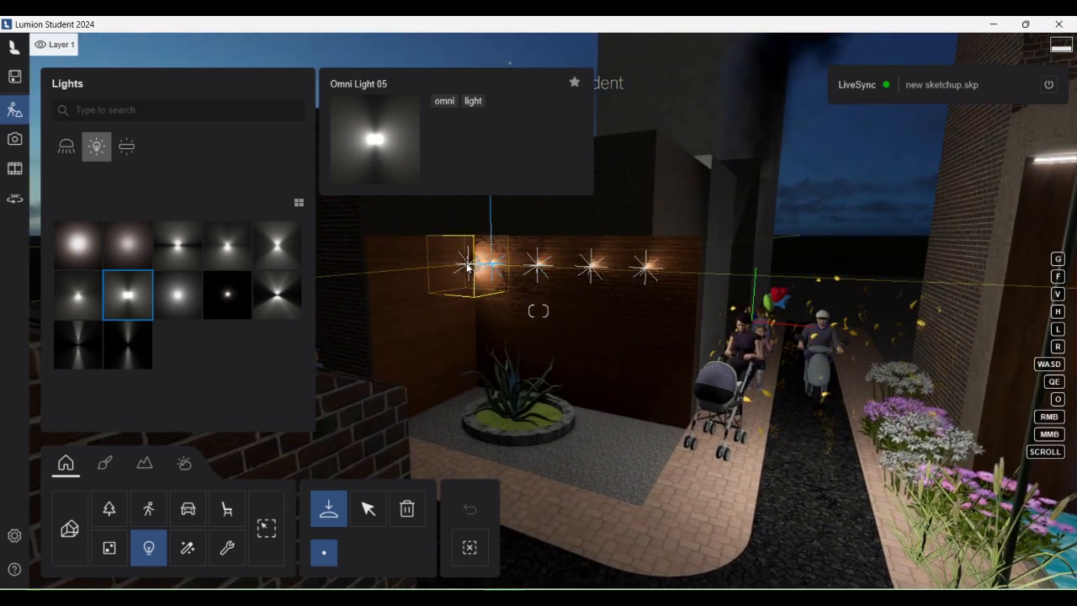
- Place one Omni Light 07 on the adjoining wooden side wall and another in the agave planter
left_click(226, 295)
left_click(446, 269)
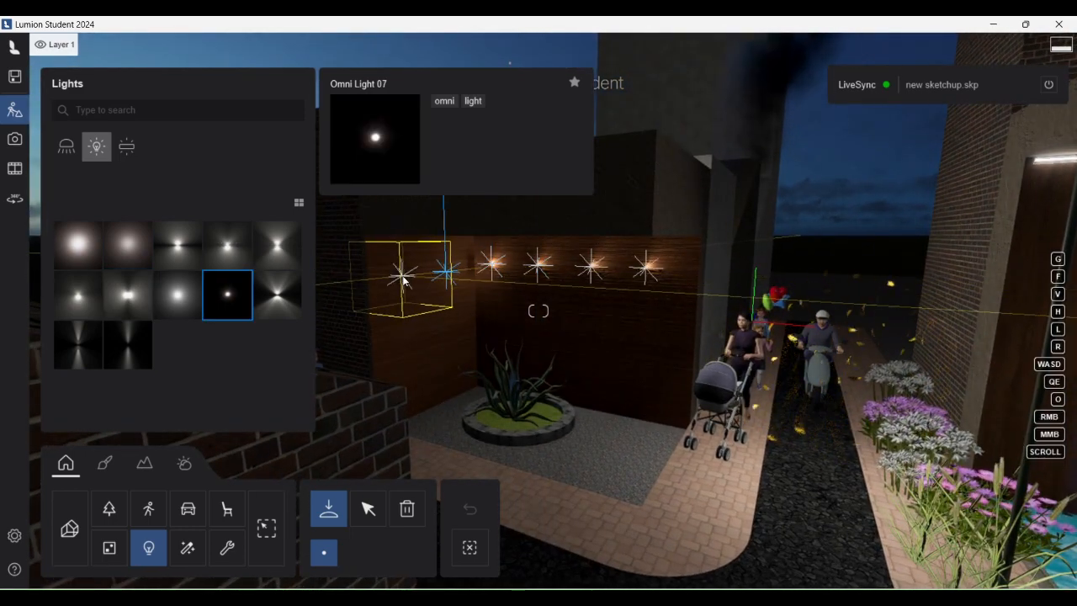
left_click(504, 412)
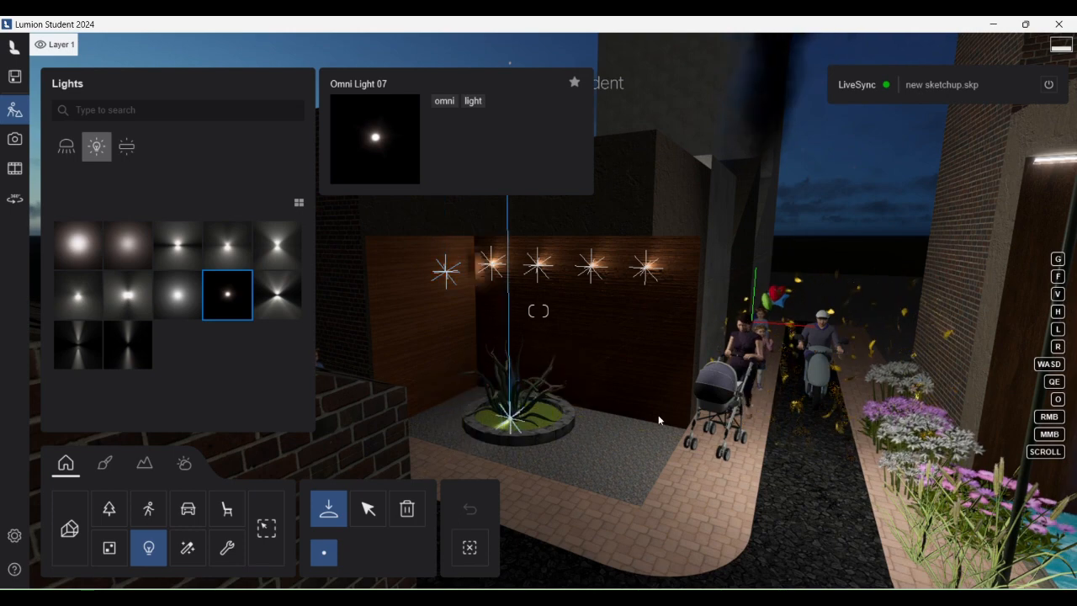
- Place a Light Fill omni light on the dark street between the brick houses
left_click(77, 244)
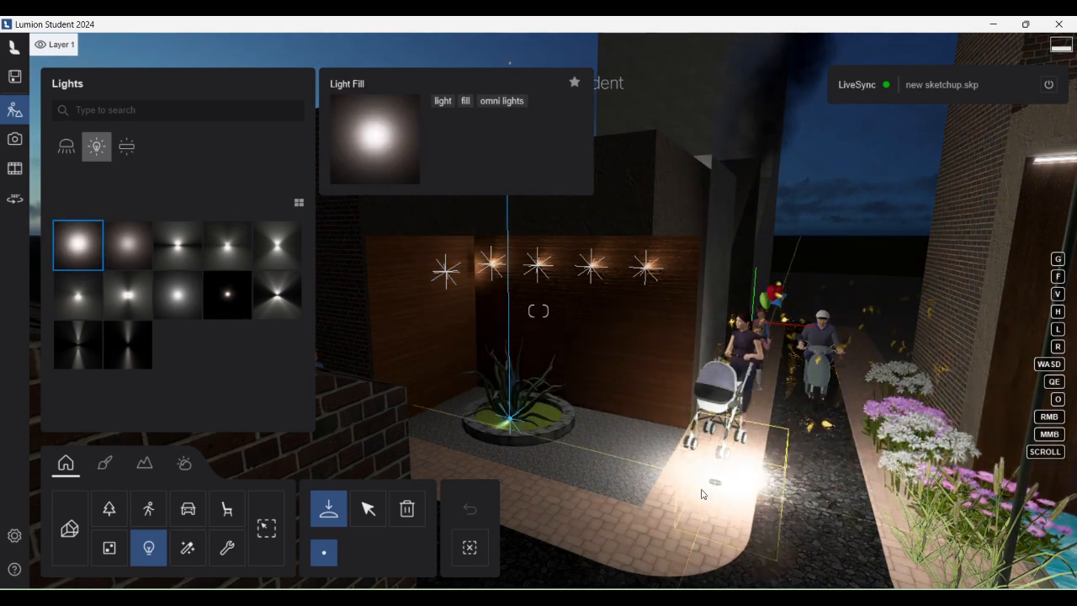
key("s")
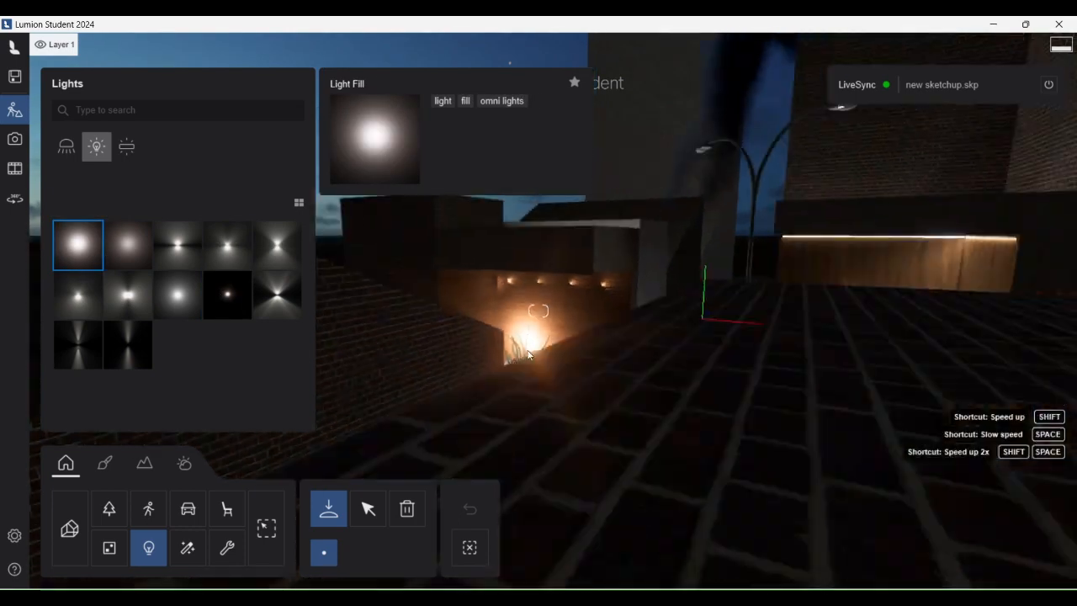
right_click_drag(392, 320, 550, 398)
key("w")
left_click(550, 398)
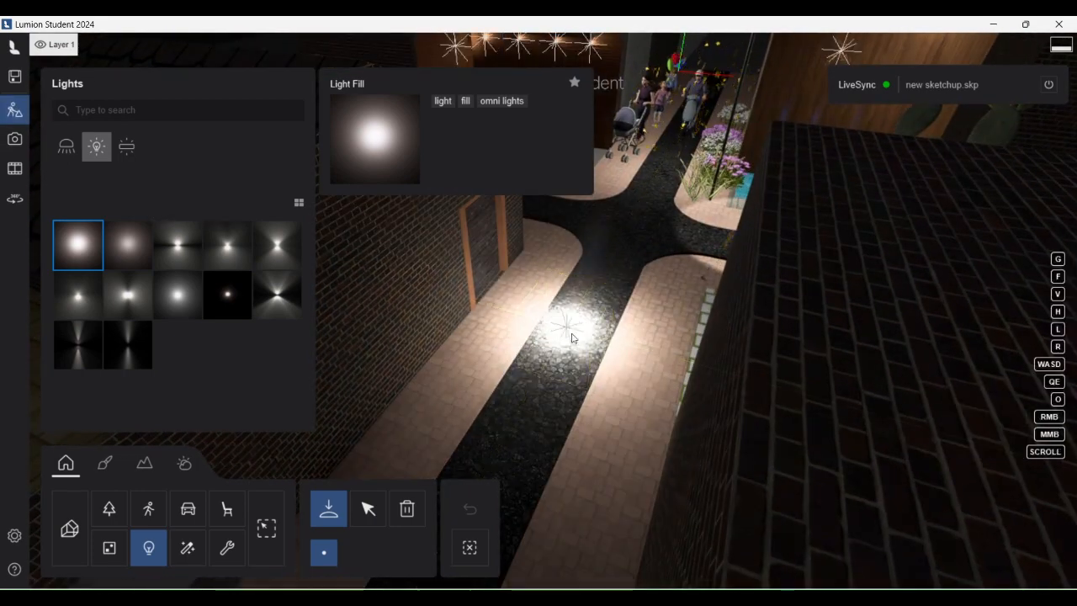
- Frame the night view along the street with the brick house, pool and cactus, and store it as photo 1
left_click(17, 149)
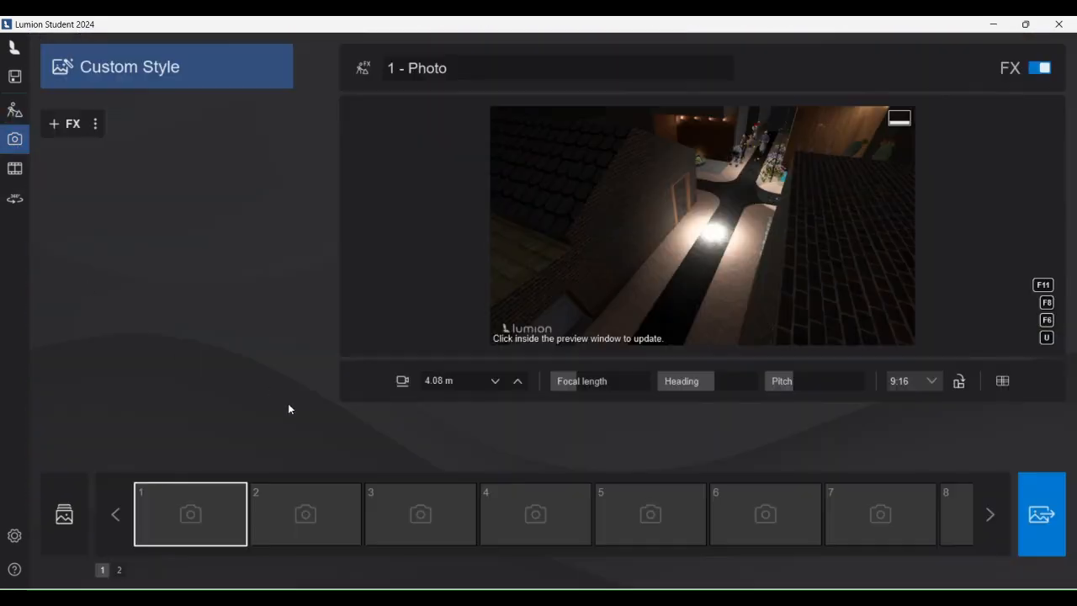
scroll(726, 311, "up", 2)
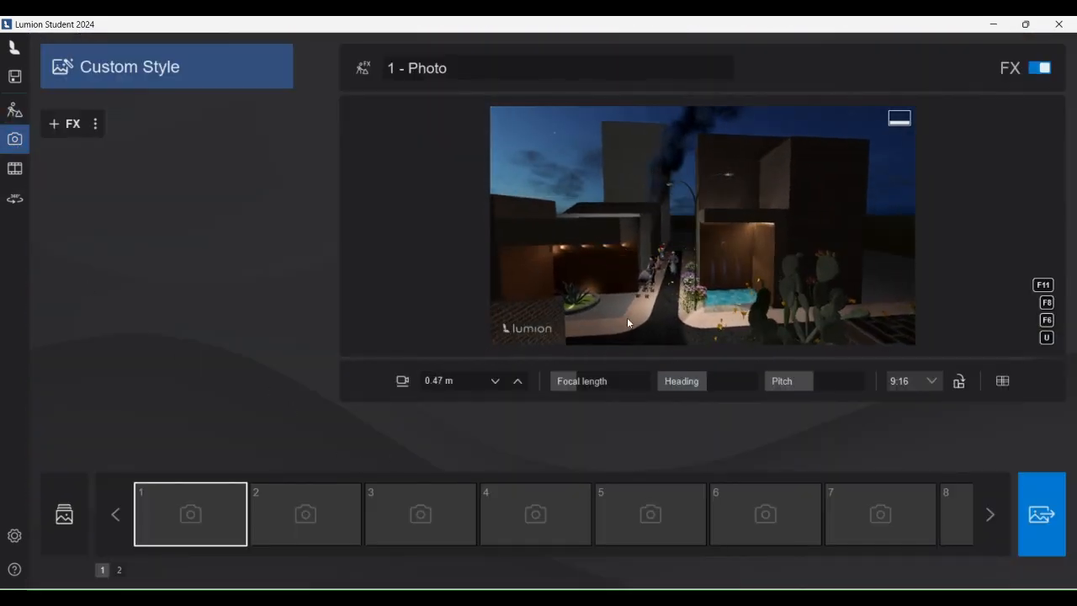
middle_click_drag(627, 320, 753, 291)
middle_click_drag(878, 258, 710, 265)
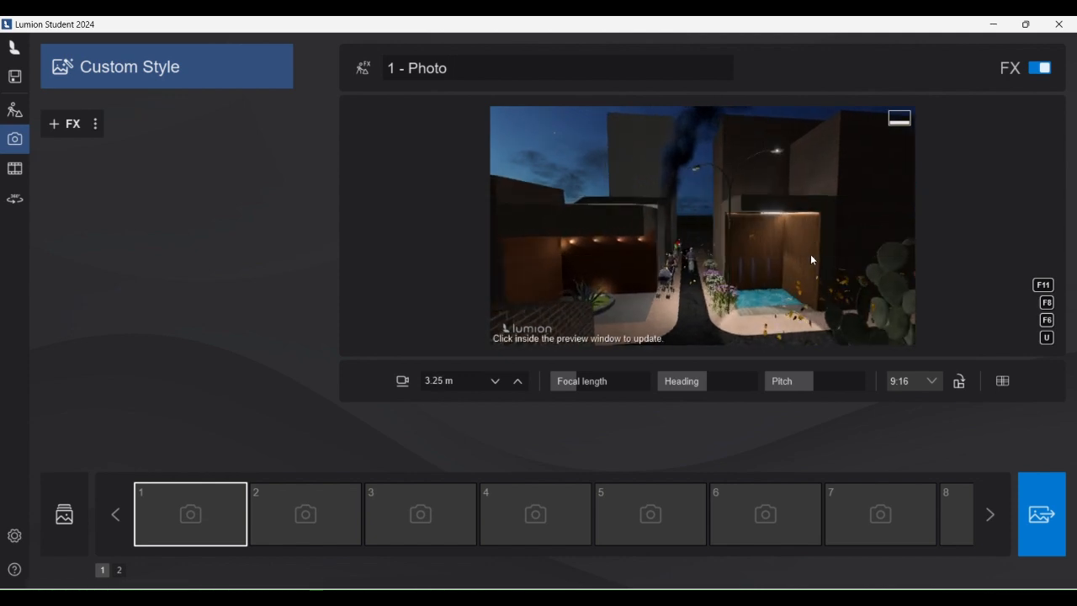
middle_click_drag(810, 254, 784, 454)
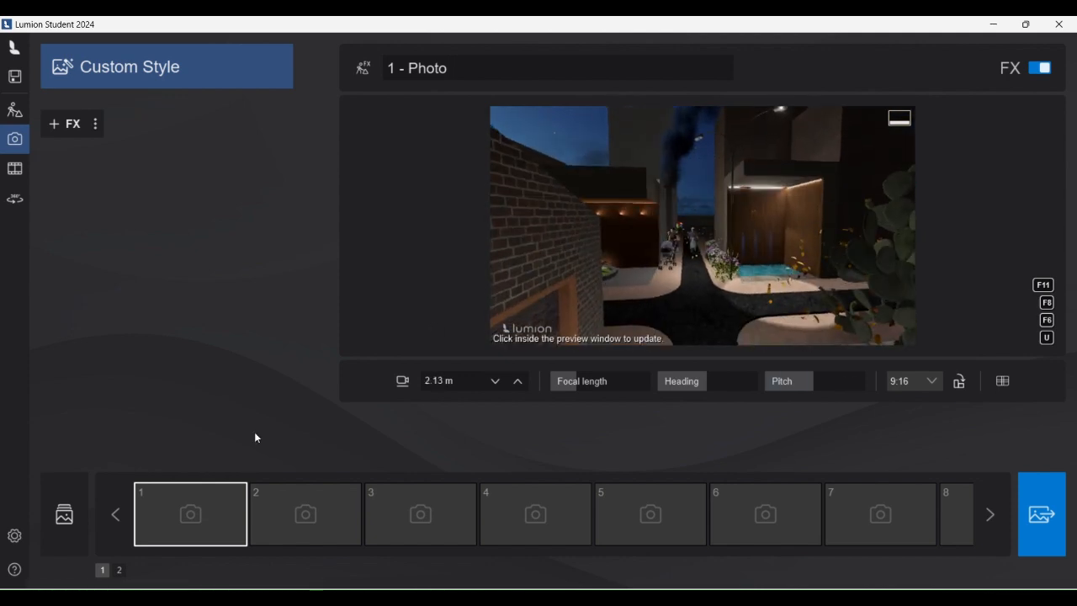
left_click(178, 461)
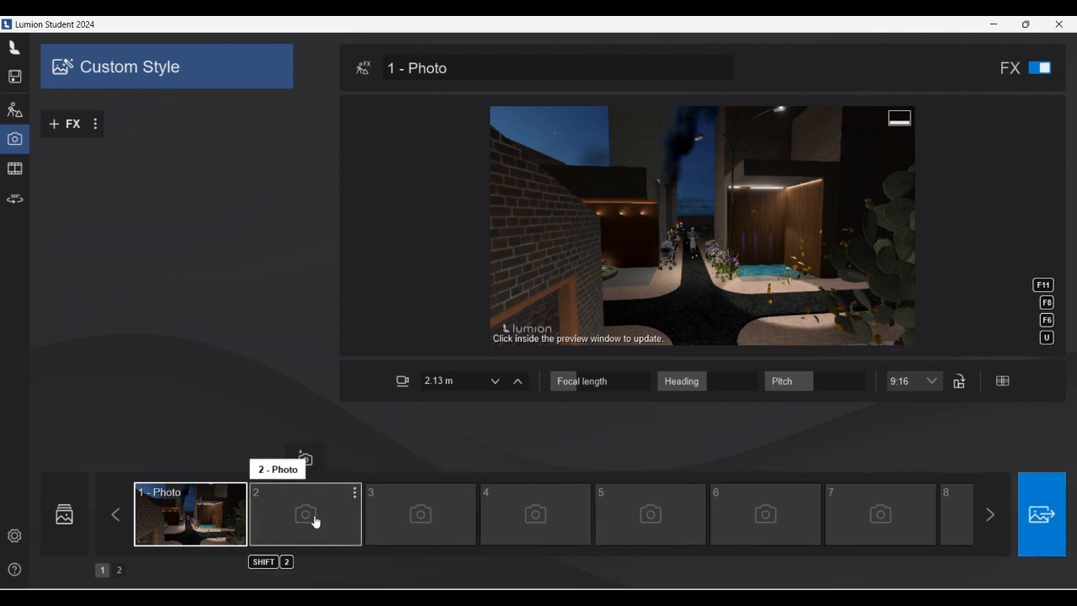
- Add a Sun effect to photo 2 and adjust the sun's heading and height for a low sunset near the horizon
left_click(85, 130)
left_click(771, 267)
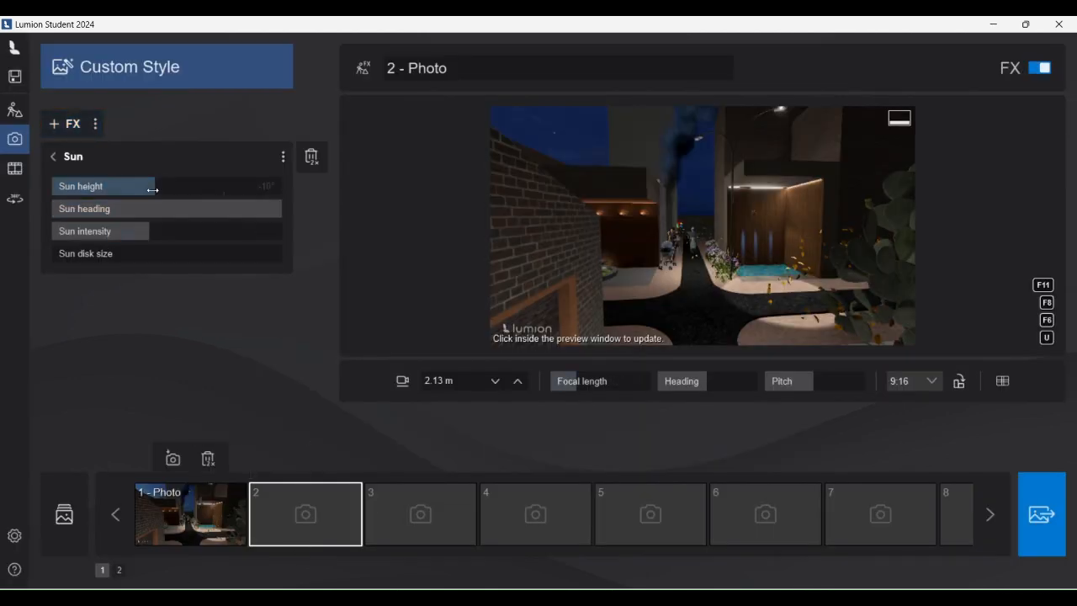
mouse_move(153, 190)
left_mouse_down()
mouse_move(109, 186)
mouse_move(222, 186)
mouse_move(169, 186)
left_mouse_up()
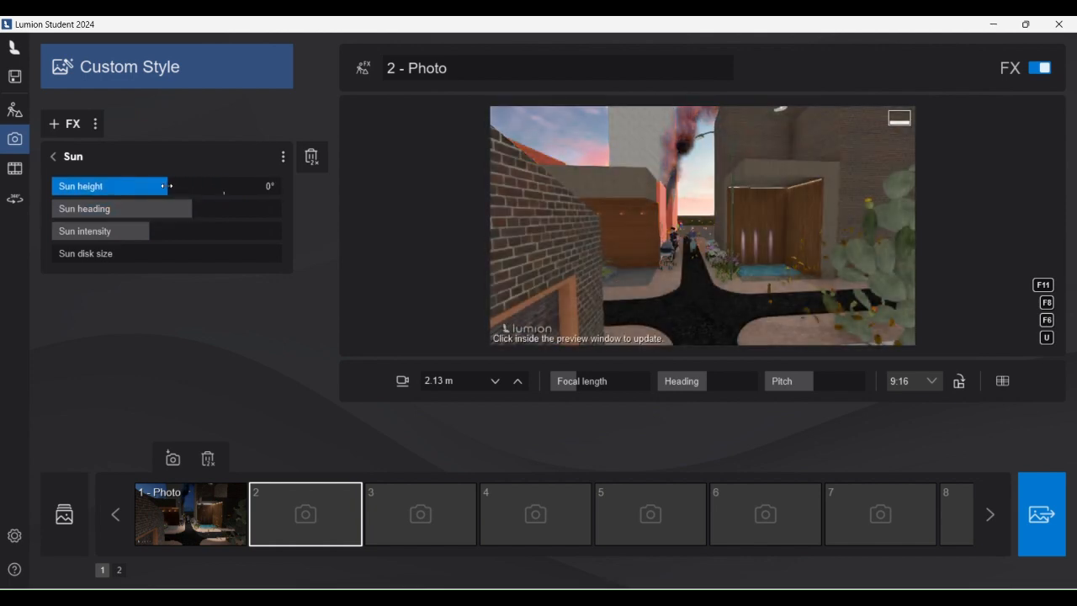
left_click_drag(169, 193, 164, 193)
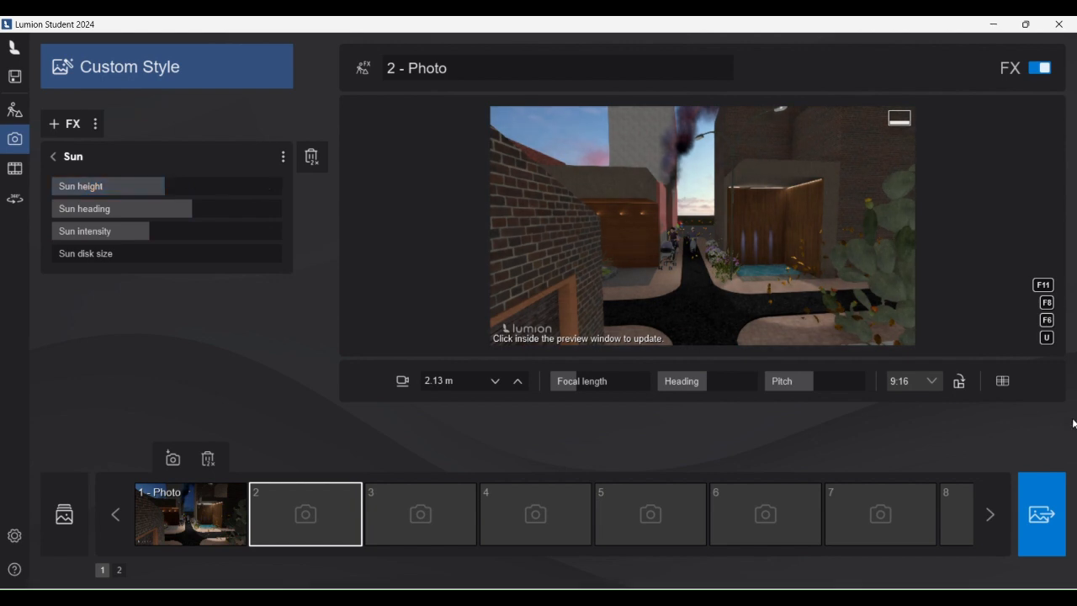
- Render the sunset shot at Desktop 1920x1080 and save it as a JPG named 2024
left_click(1039, 509)
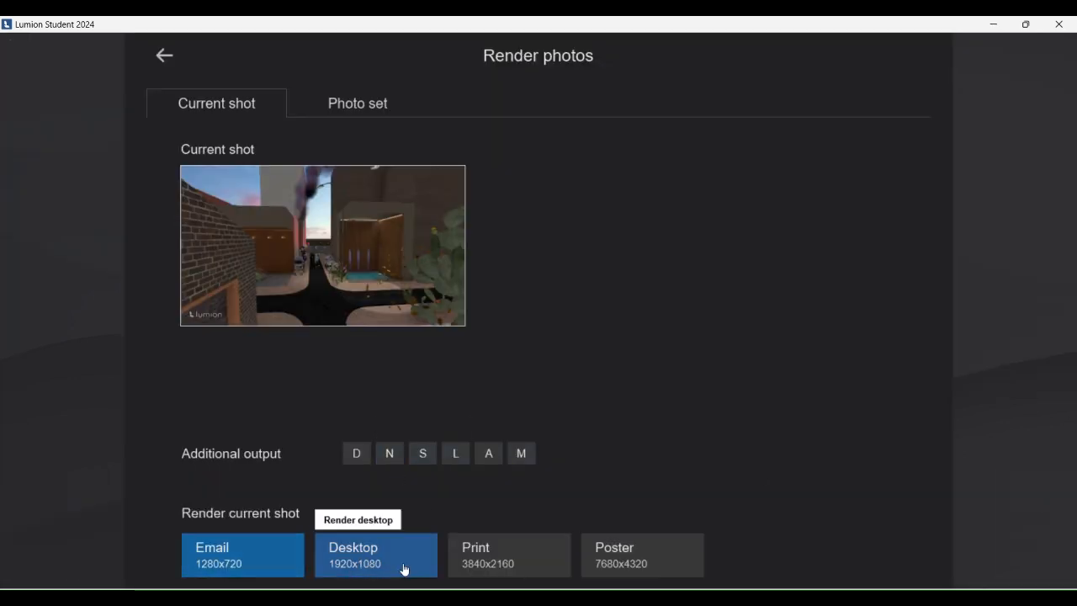
left_click(353, 566)
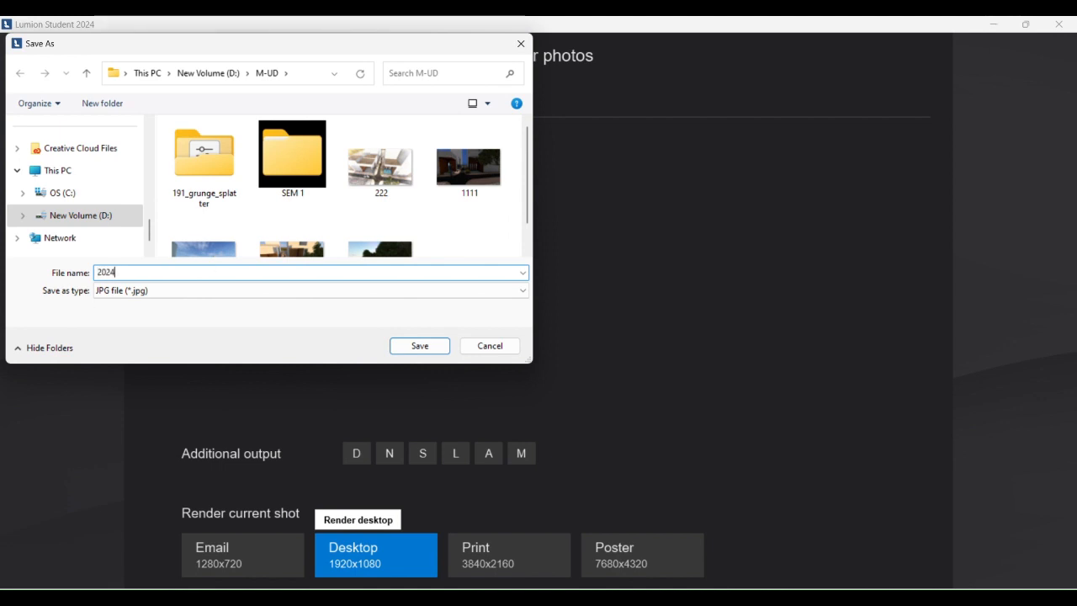
type("2024")
key("Return")
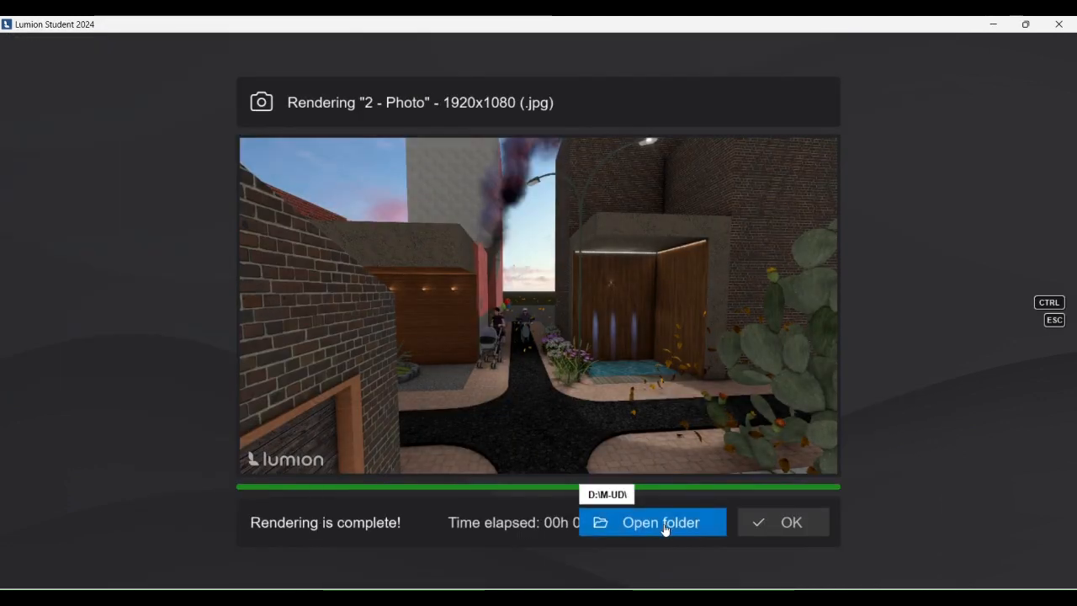
left_click(762, 528)
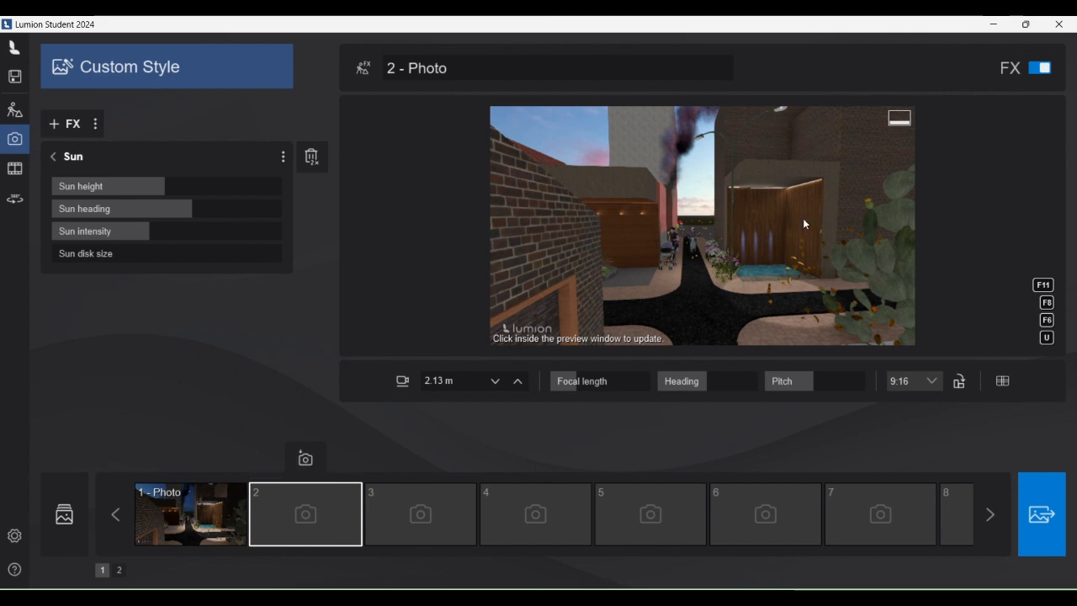
- Raise the sun height to bright daylight and store the view as photo 2
left_click_drag(135, 183, 217, 185)
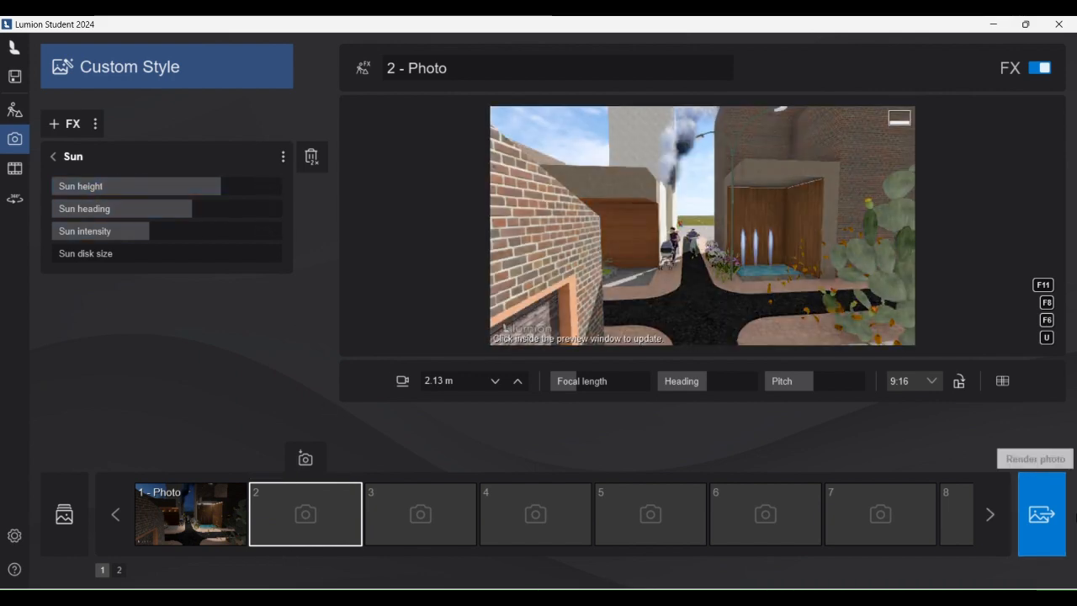
left_click(301, 462)
- Render the daylight shot at Desktop 1920x1080 as a JPG named 2024
left_click(1041, 515)
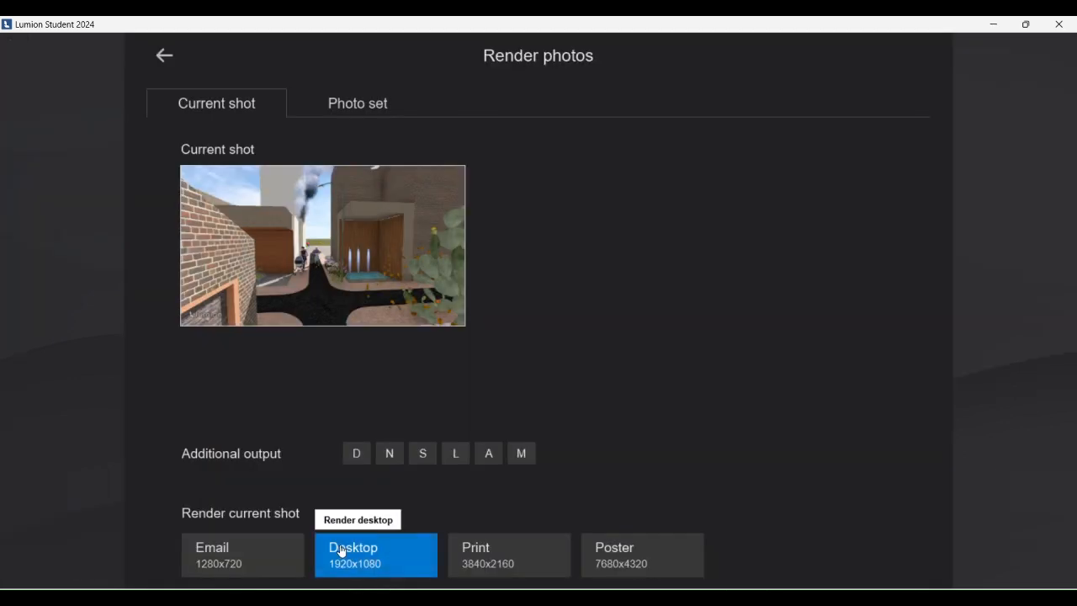
left_click(345, 551)
type("20")
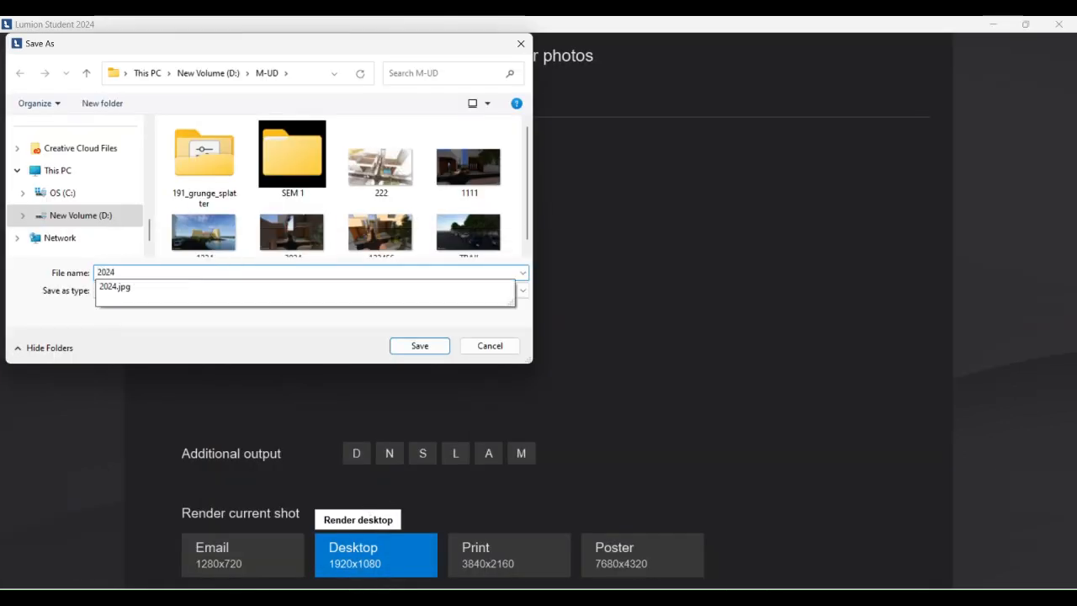
type("24")
key("Return")
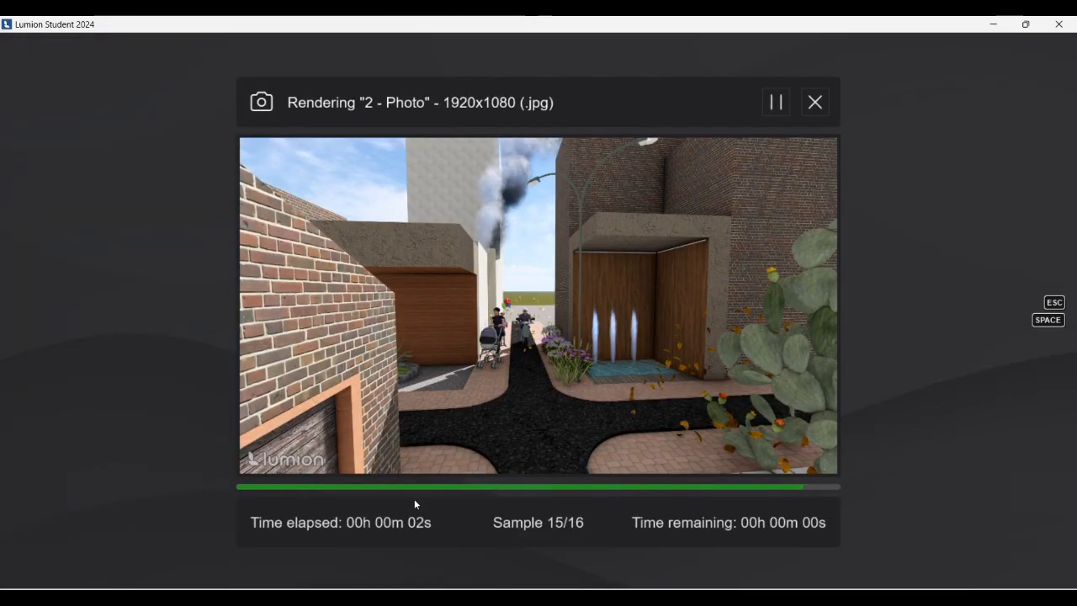
left_click(791, 523)
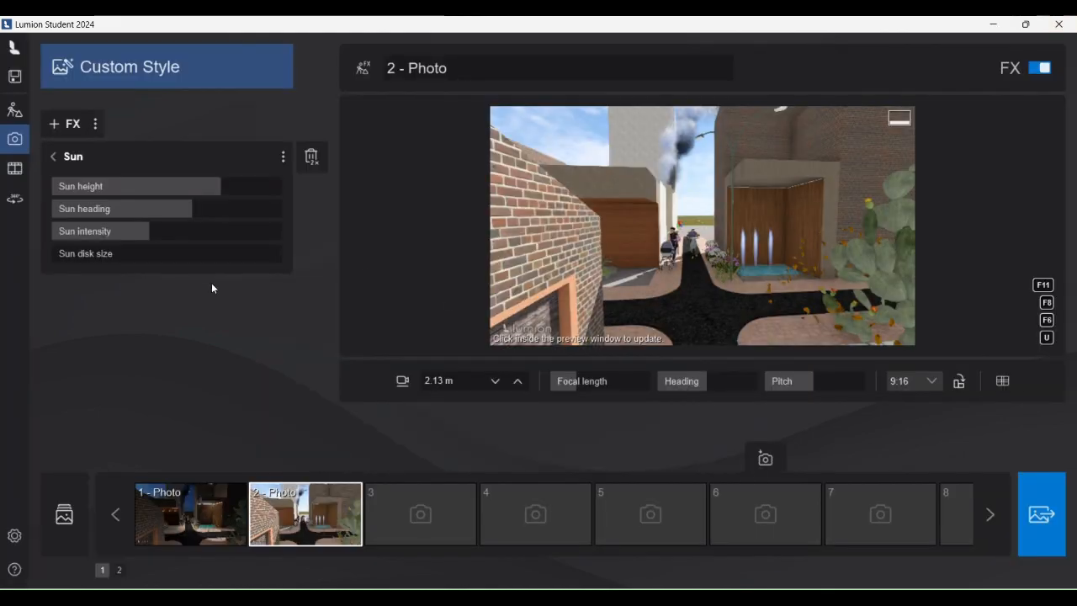
- Place a Reflection control object on the wooden deck in front of the pool in the build scene
left_click(10, 114)
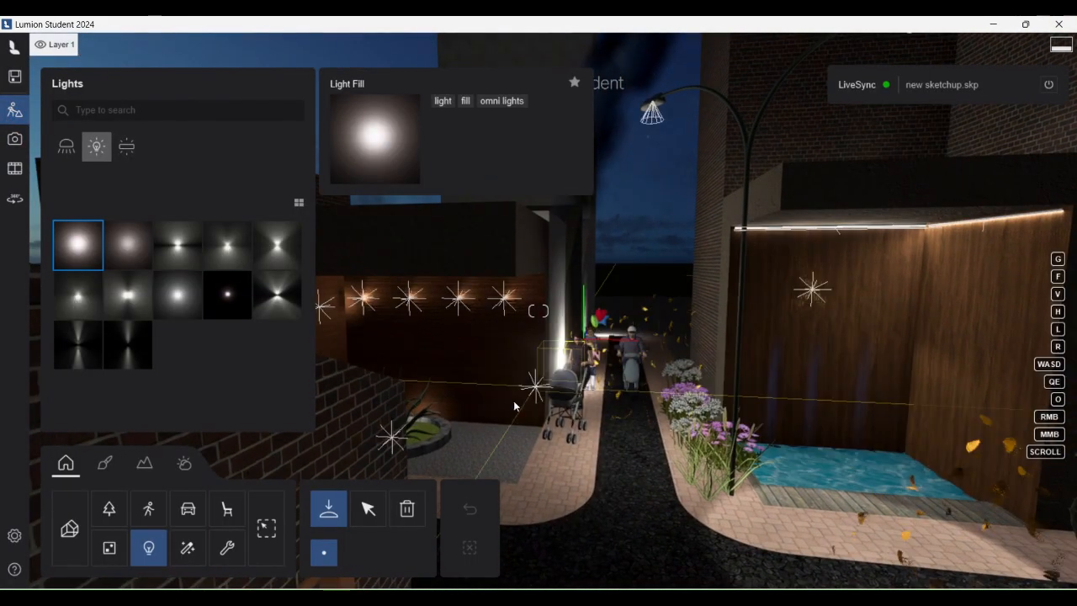
left_click(227, 548)
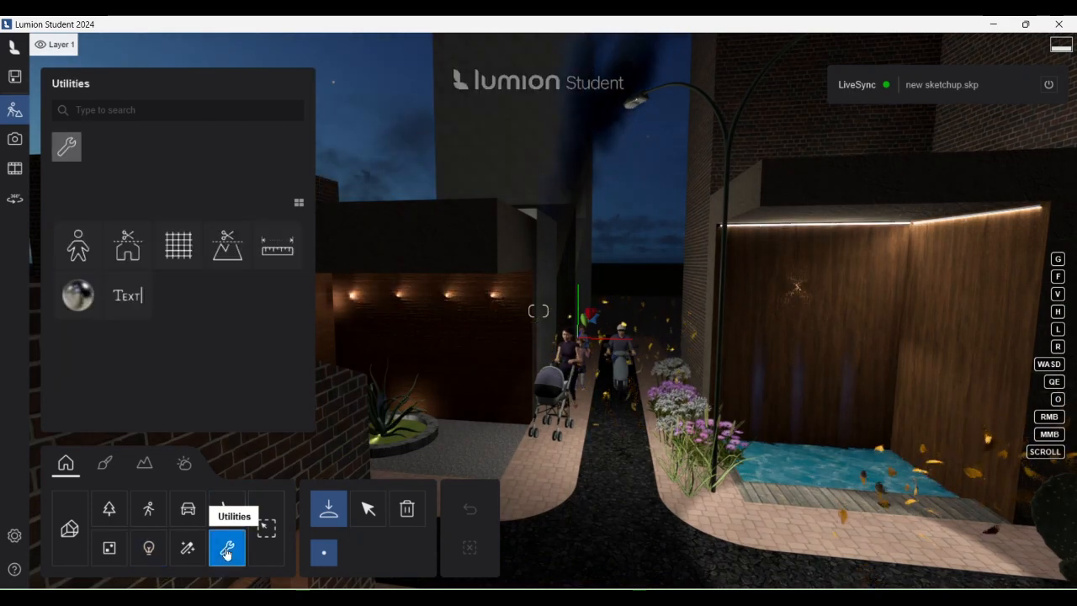
left_click(79, 295)
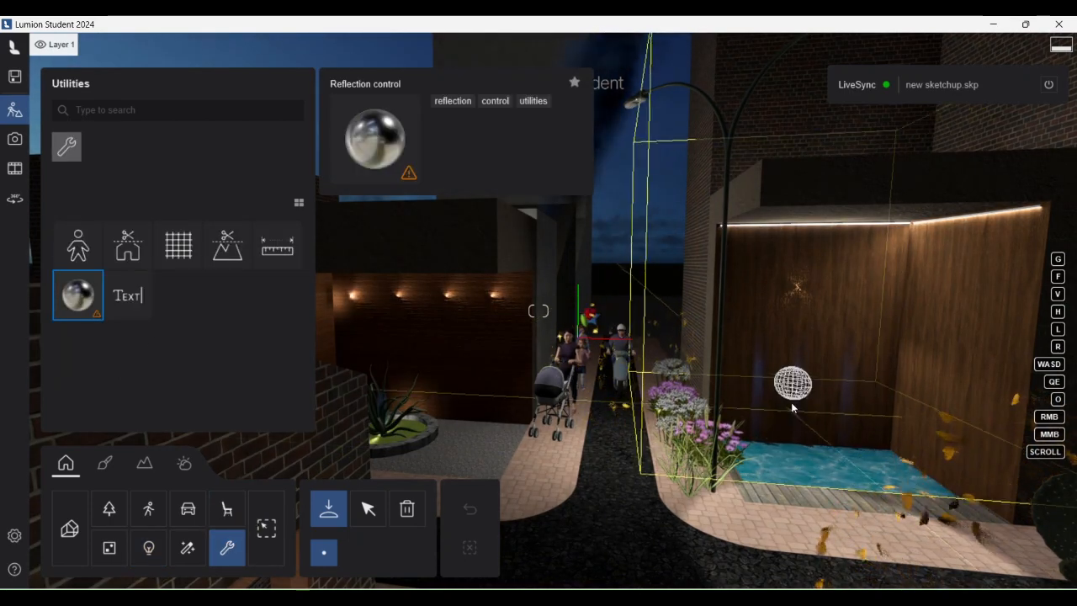
left_click(790, 530)
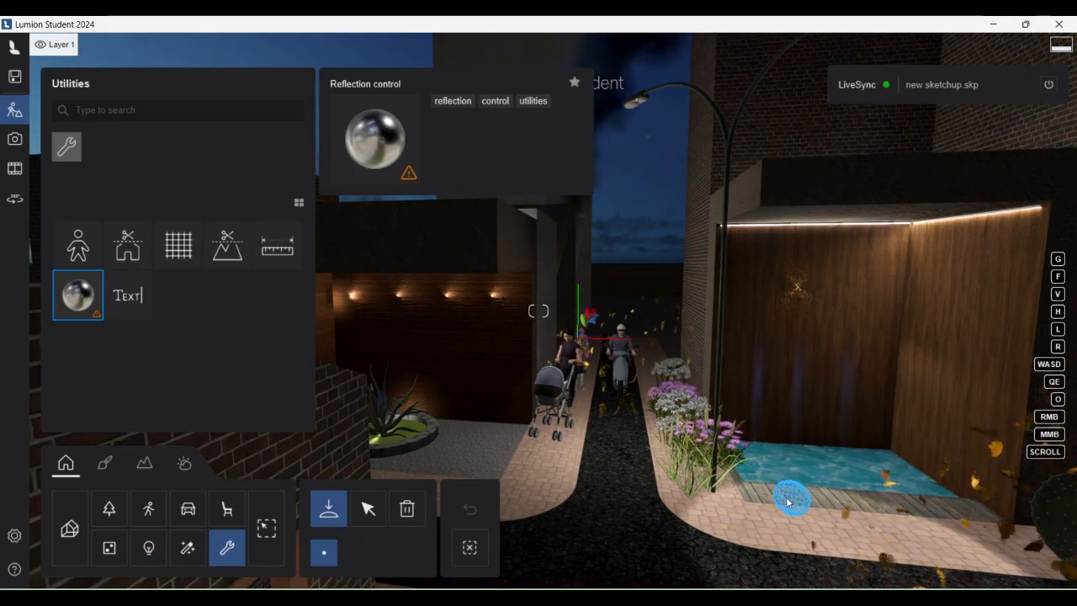
- Examine the pool and street lighting in photo 1 from its stored view and from higher camera angles
left_click(13, 142)
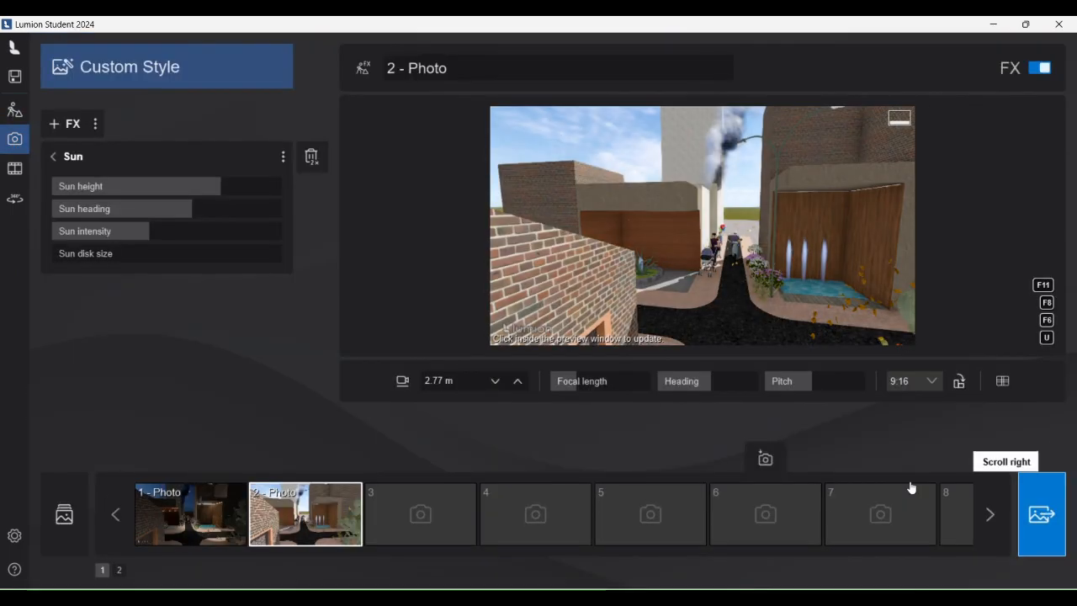
left_click(200, 527)
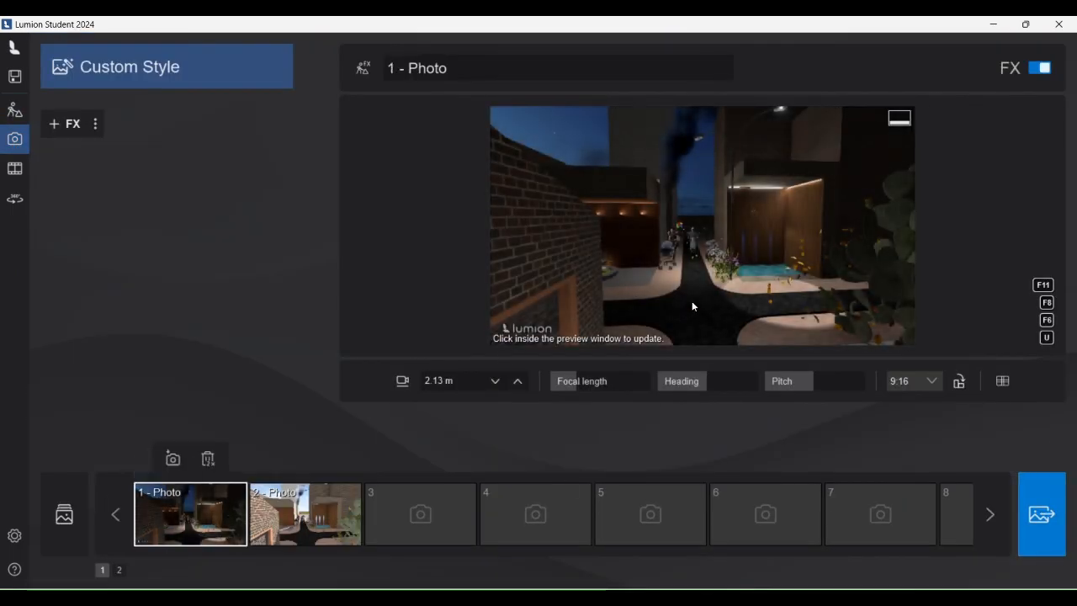
left_click(13, 110)
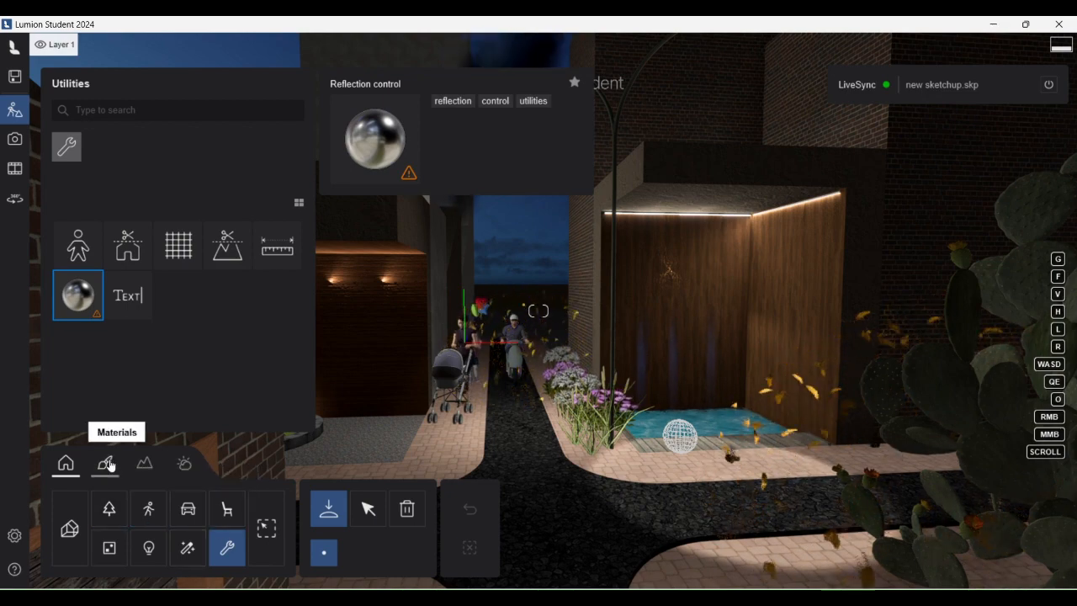
left_click(13, 139)
right_click_drag(729, 340, 792, 259)
scroll(792, 259, "down", 3)
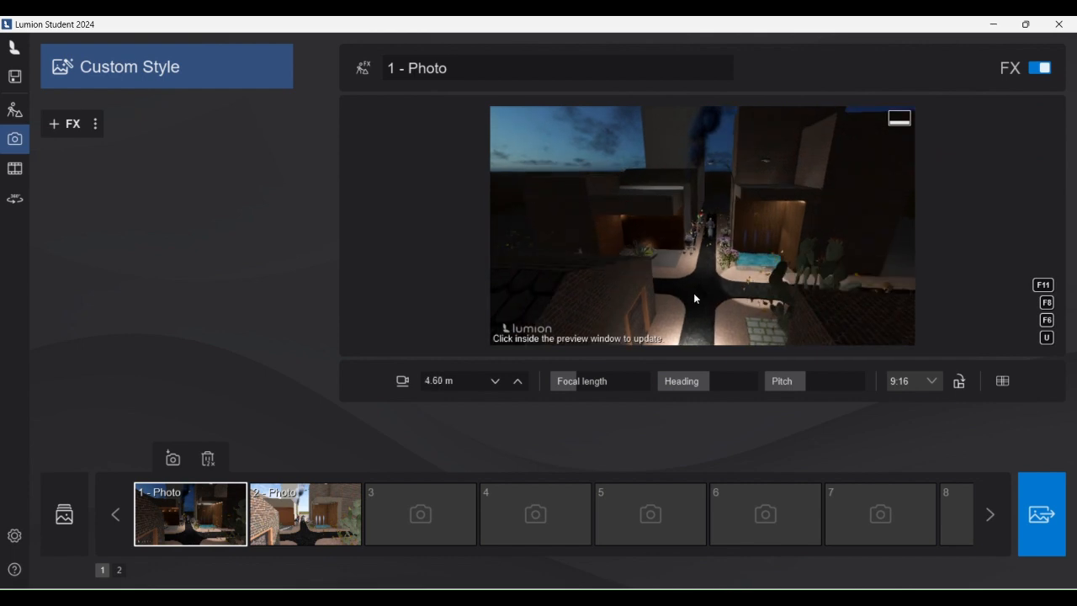
scroll(735, 307, "up", 2)
scroll(837, 259, "down", 2)
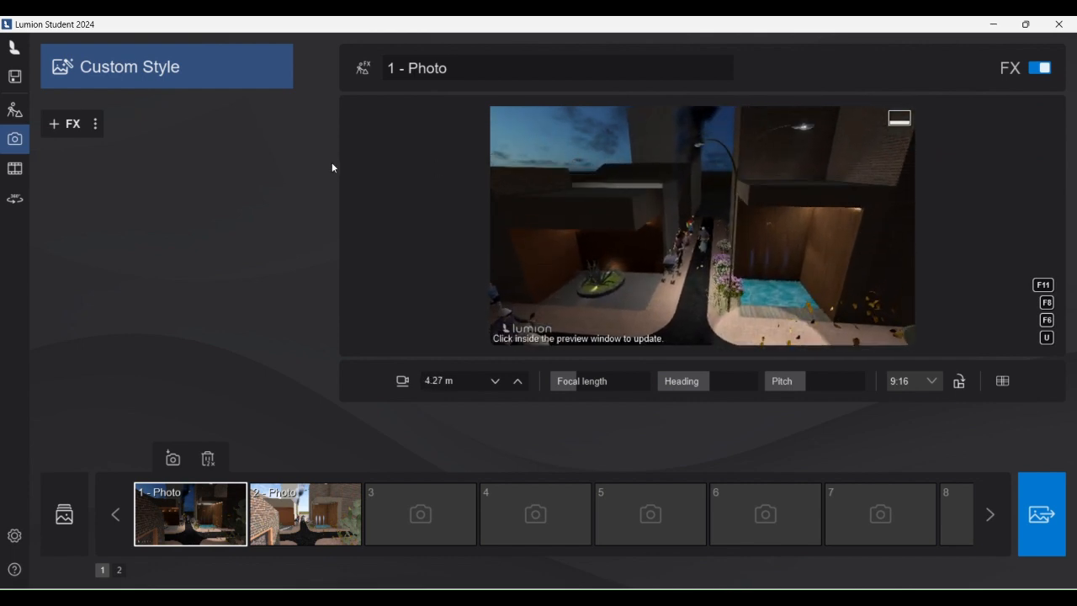
- Reframe photo 2 from a higher viewpoint over the junction and add the Pastel sketch effect
left_click(282, 503)
right_click_drag(673, 286, 688, 223)
scroll(688, 223, "down", 3)
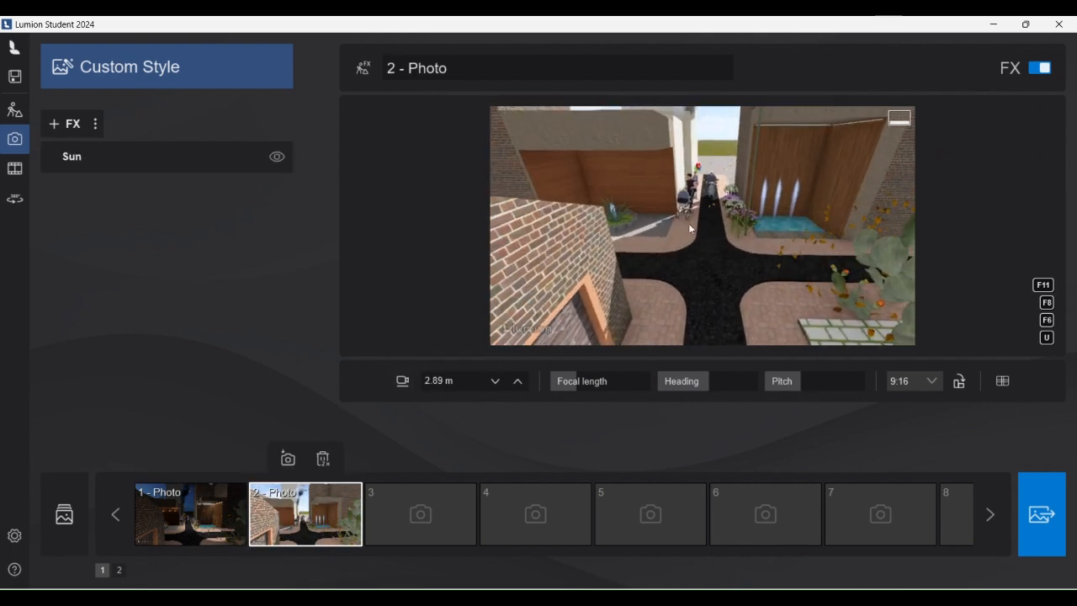
left_click(65, 130)
left_click(301, 204)
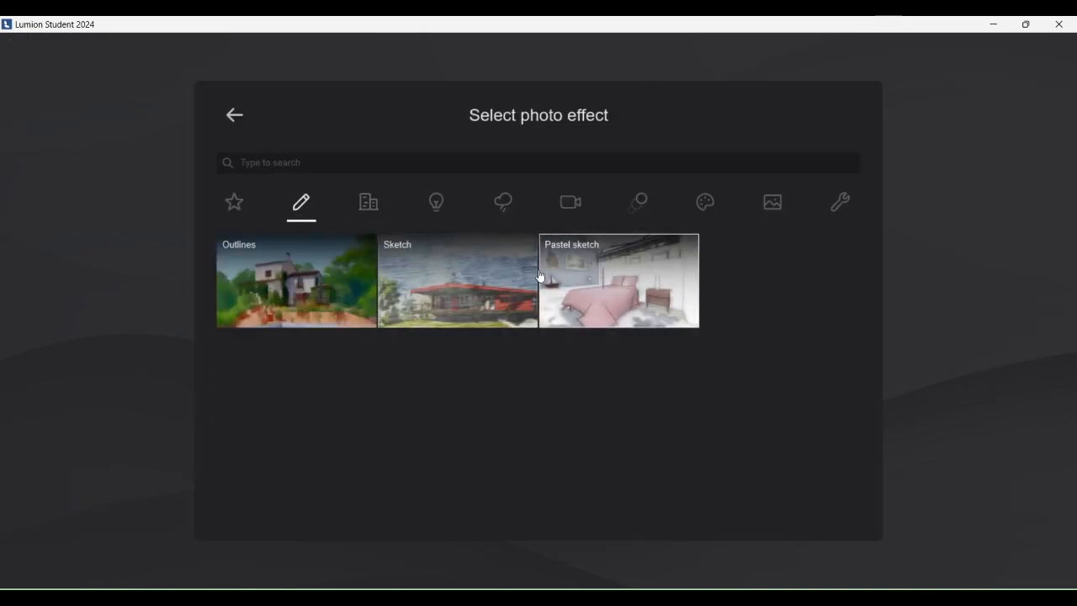
left_click(599, 251)
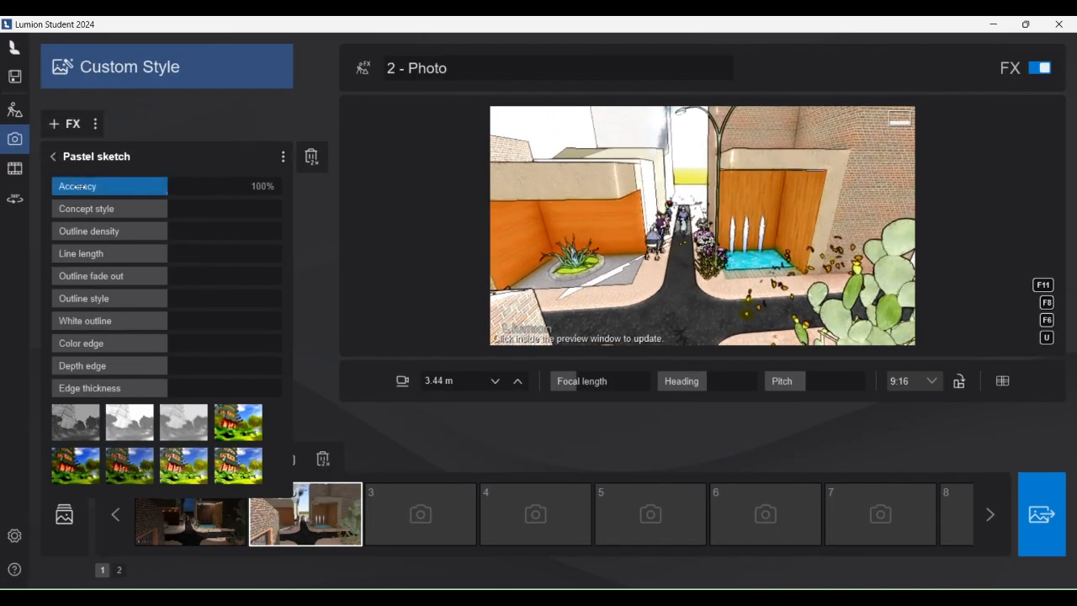
- Add the Sketch and Outlines effects to photo 2
left_click(66, 124)
left_click(433, 273)
left_click(67, 127)
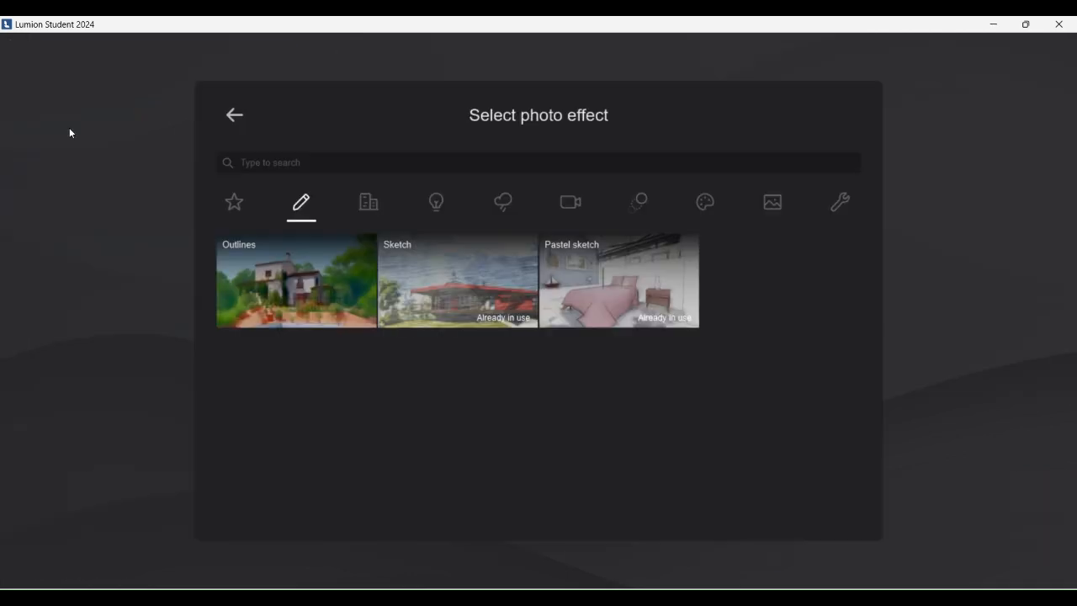
left_click(288, 307)
left_click(57, 156)
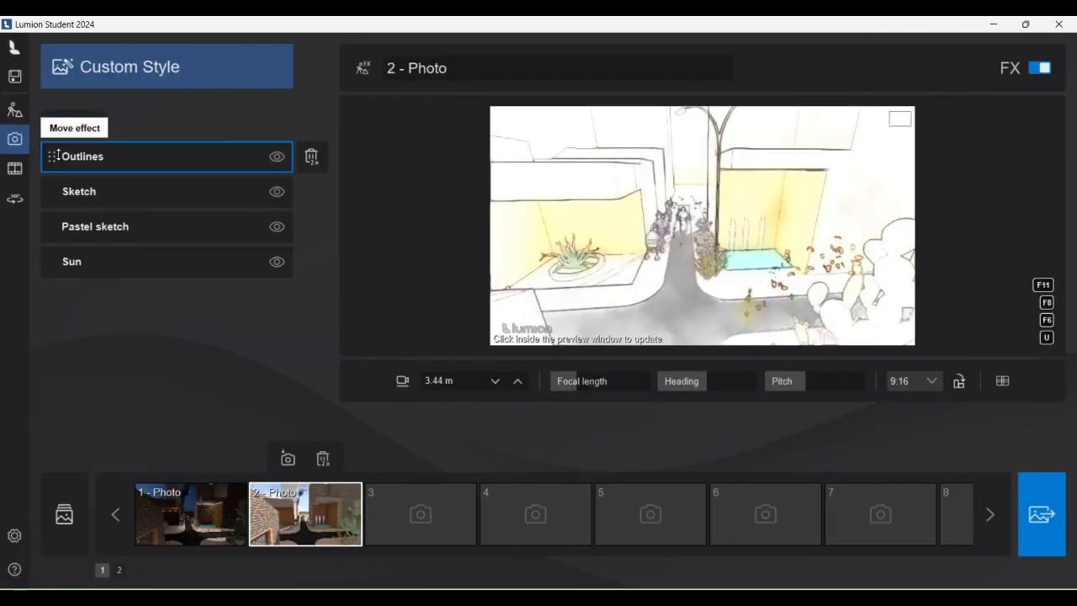
- Add the artistic Cartoon effect to photo 2 and set its outline width to the maximum
left_click(71, 135)
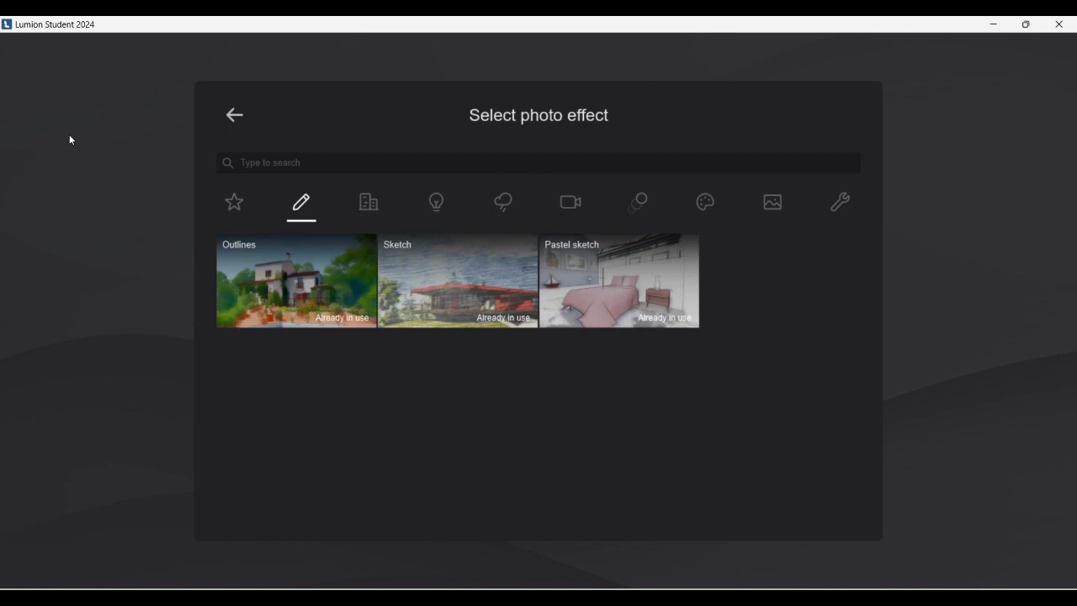
left_click(371, 213)
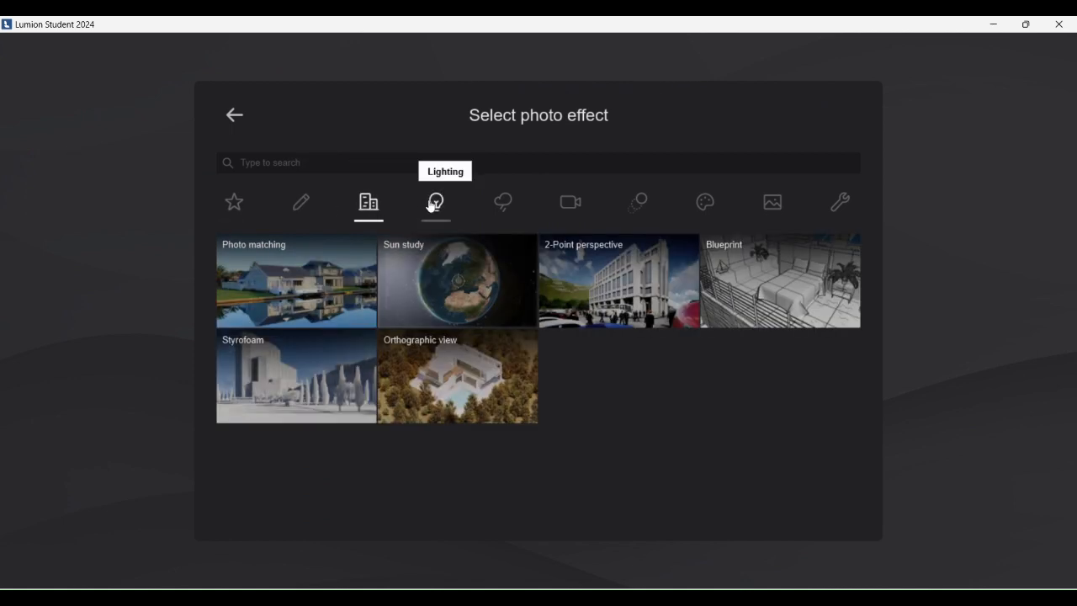
left_click(715, 208)
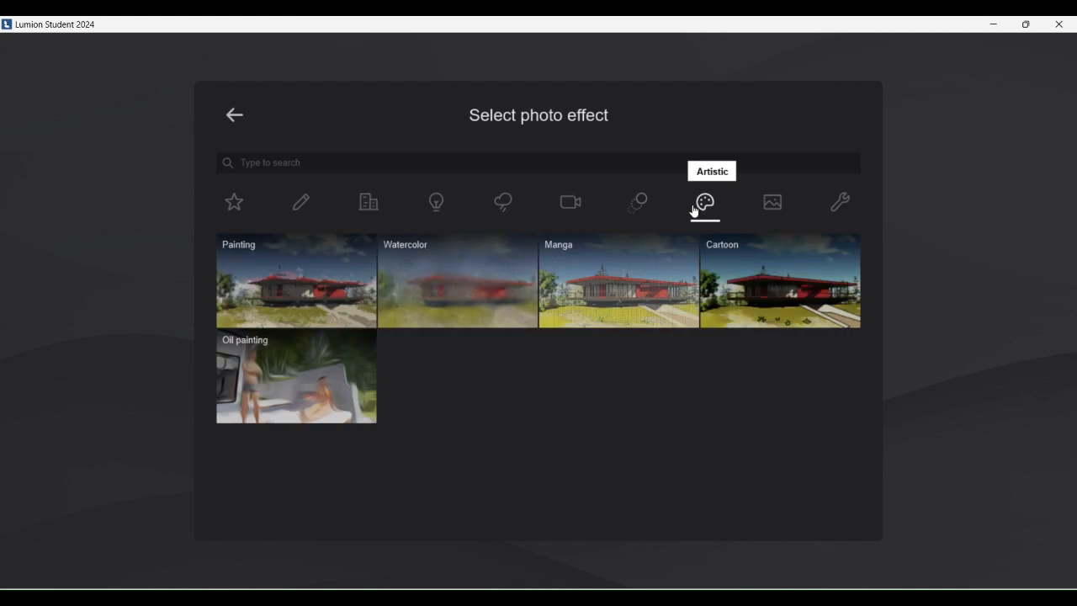
left_click(732, 281)
left_click_drag(162, 186, 231, 186)
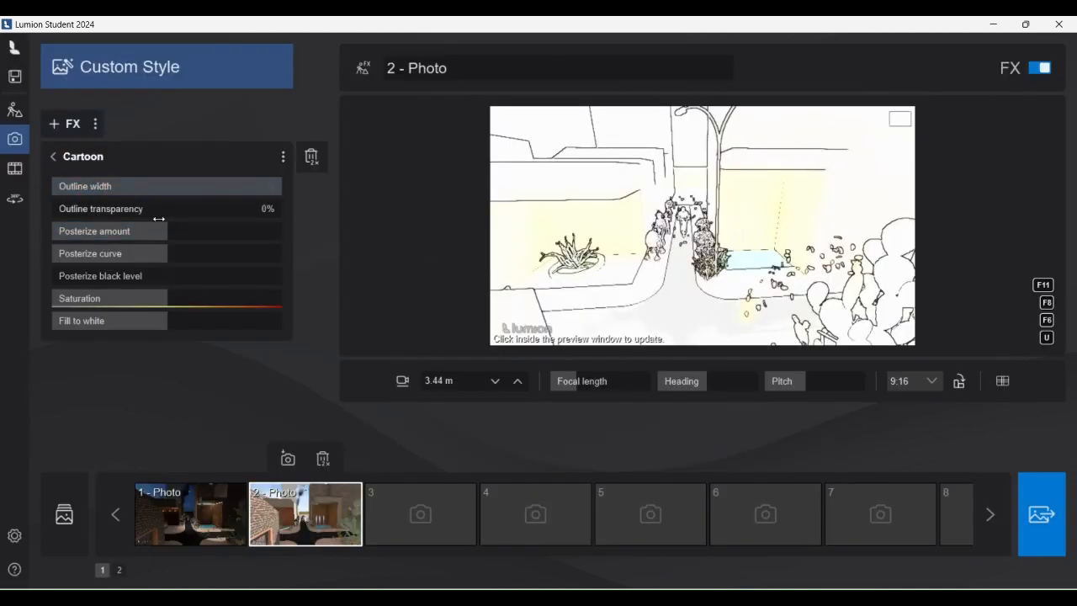
- Set the Cartoon effect's posterize amount to 20% for photo 2 and leave its settings
mouse_move(158, 220)
left_mouse_down()
mouse_move(96, 231)
mouse_move(168, 230)
mouse_move(76, 232)
left_mouse_up()
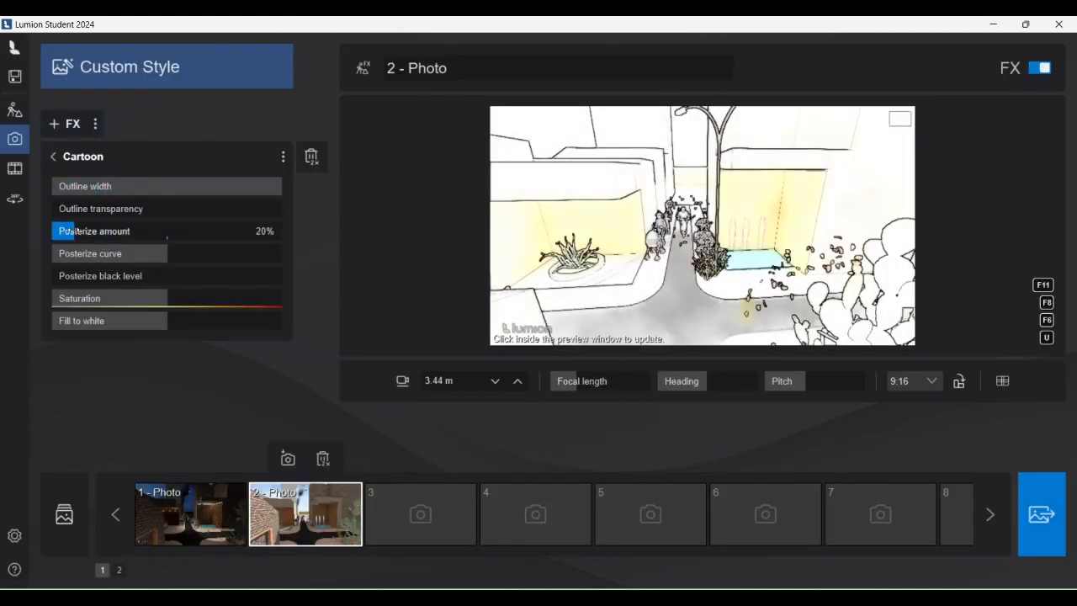
left_click(52, 163)
left_click(77, 225)
- Adjust photo 2's existing Sketch effect: set coloring to 200%, contrast to 191%, and reduce the sketch style
left_click(73, 123)
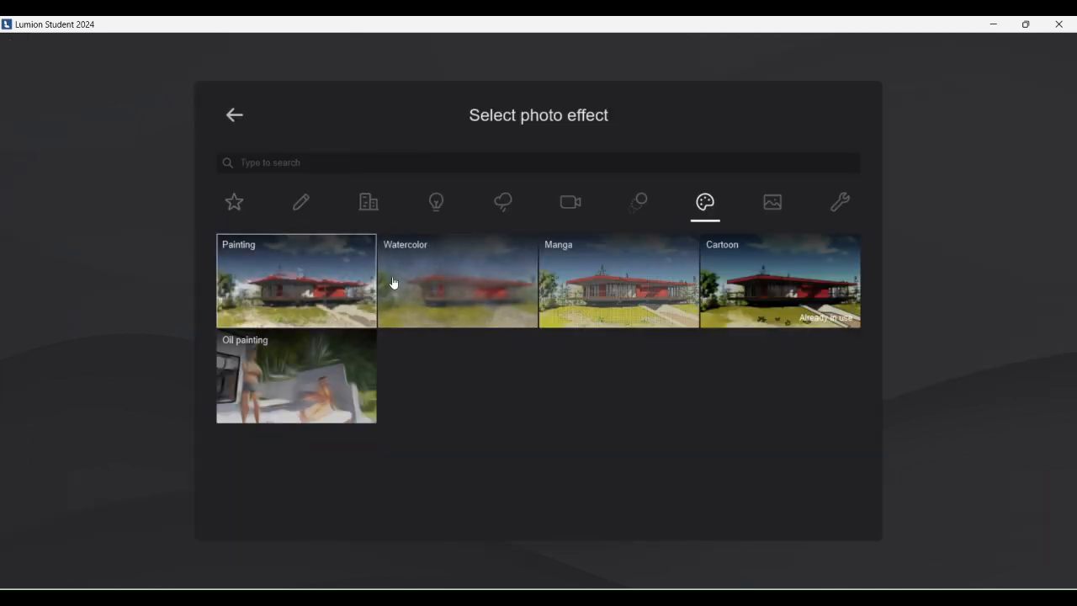
left_click(370, 204)
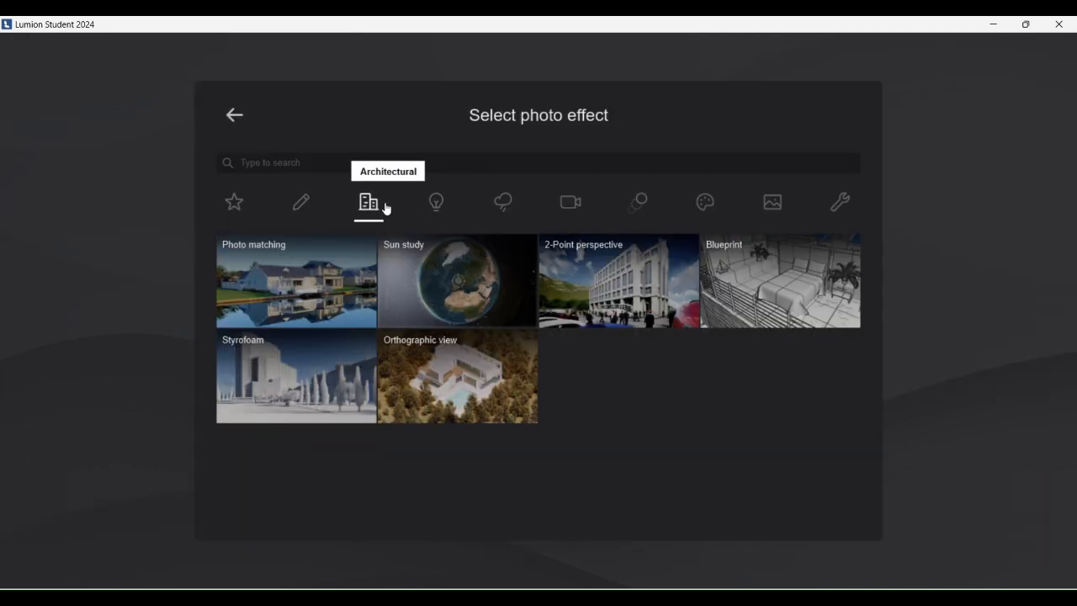
left_click(301, 202)
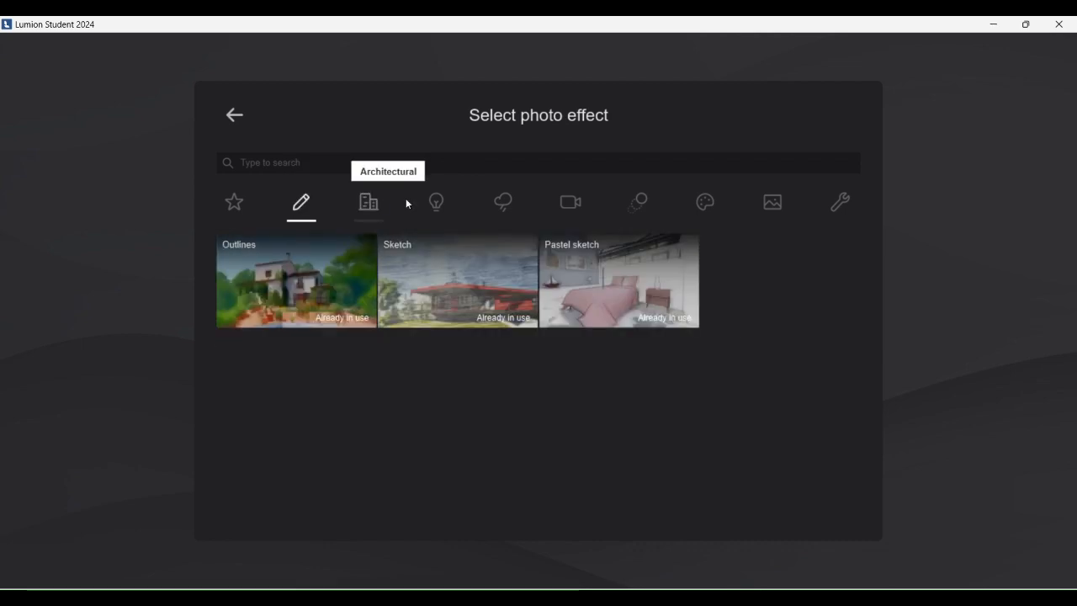
left_click(408, 282)
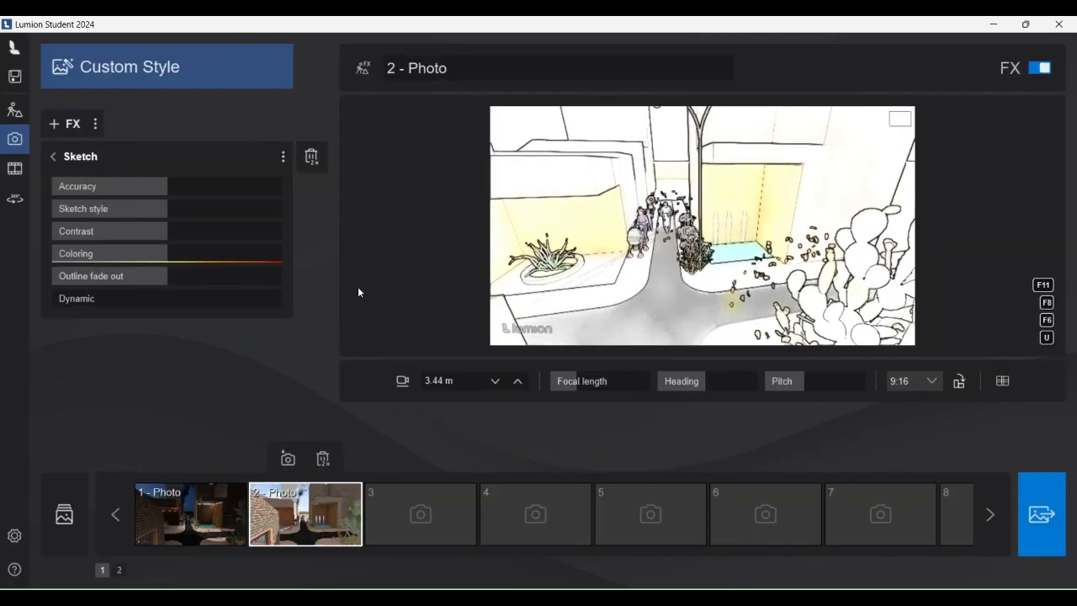
left_click_drag(38, 255, 352, 252)
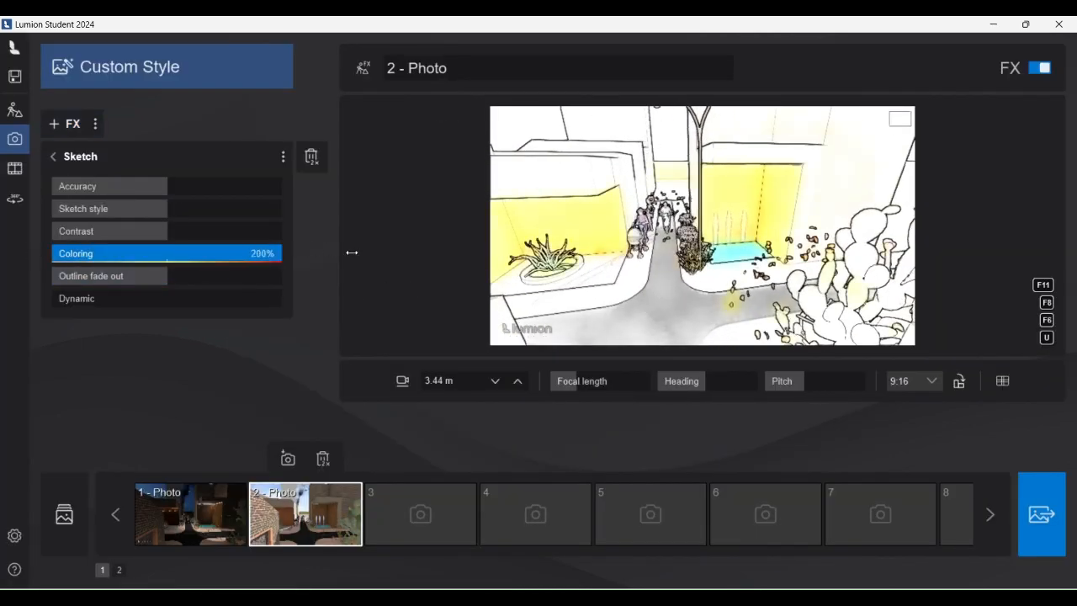
left_click_drag(169, 230, 268, 232)
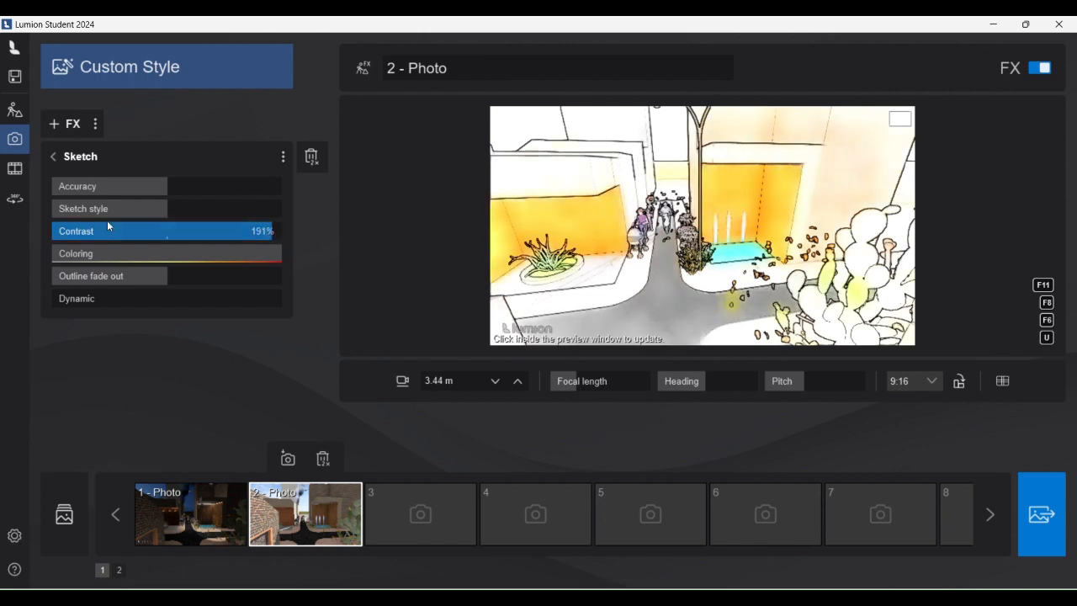
mouse_move(108, 209)
left_mouse_down()
mouse_move(252, 209)
mouse_move(84, 209)
left_mouse_up()
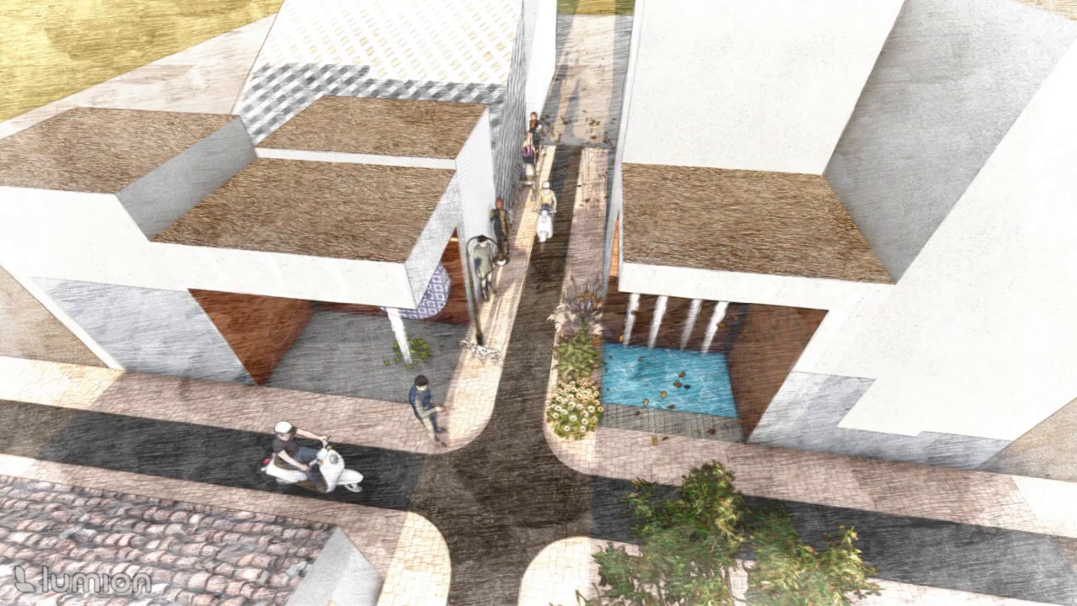